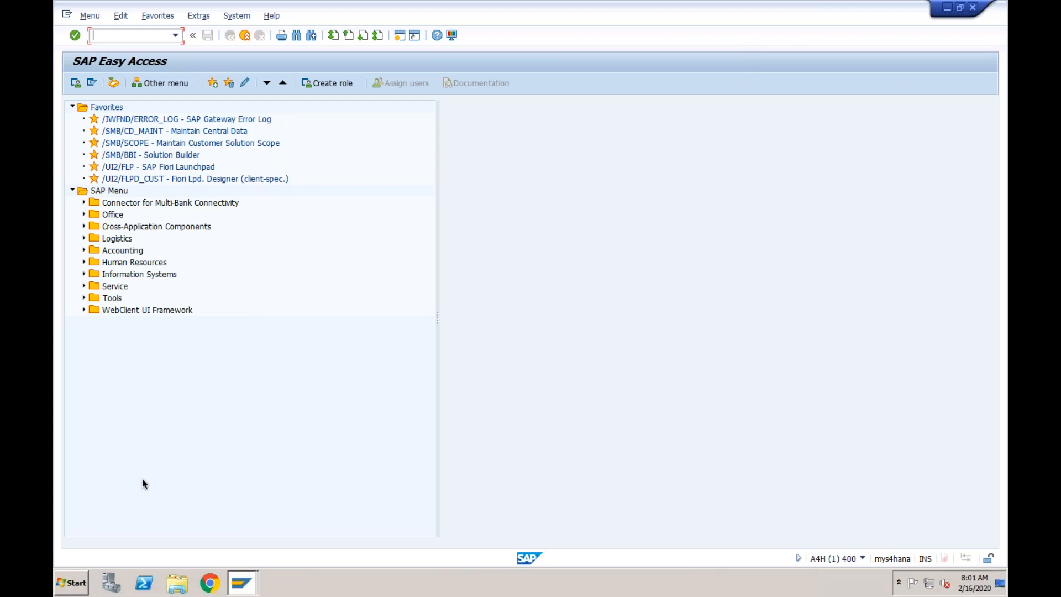
Open a new Notepad document and maximize its window
left_click(75, 583)
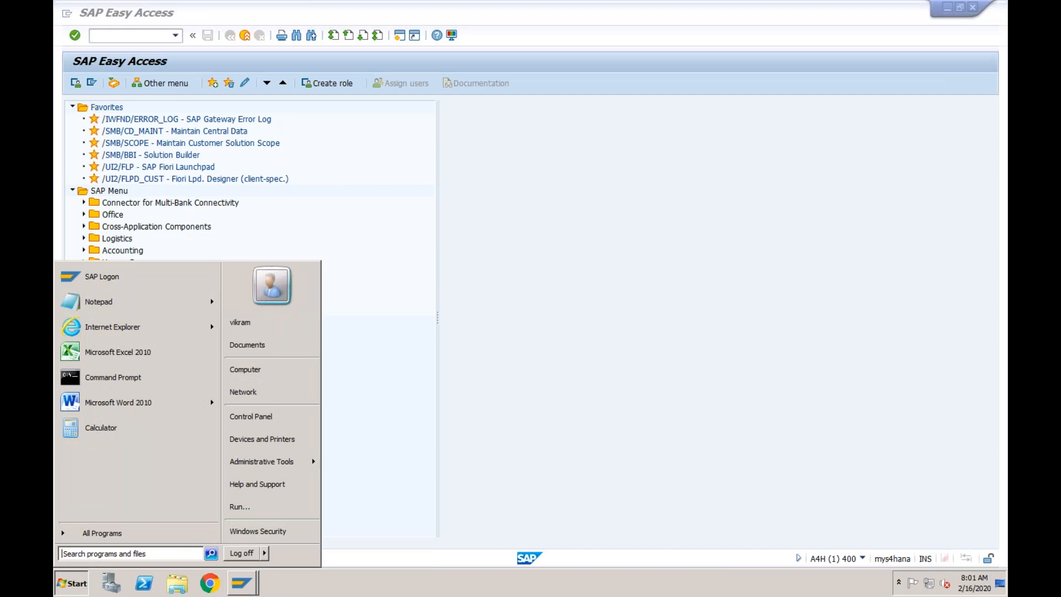
type("notepad")
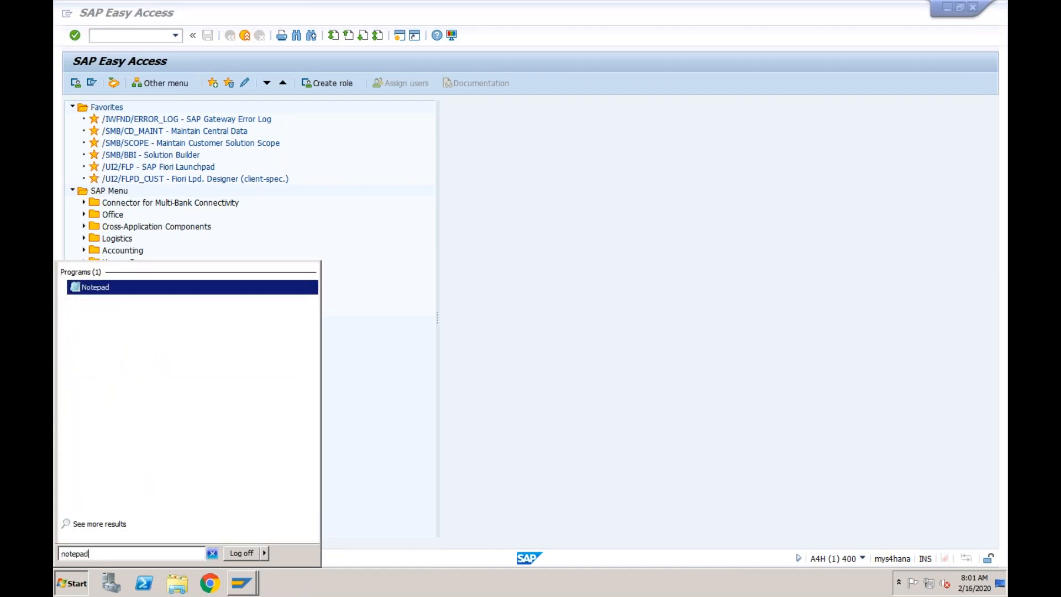
key("Return")
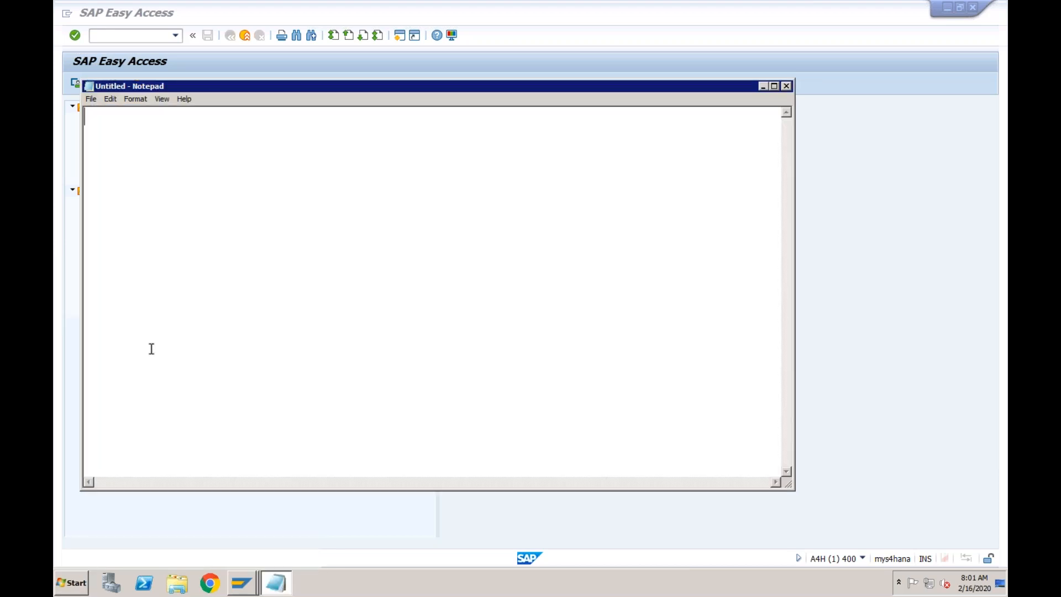
double_click(311, 87)
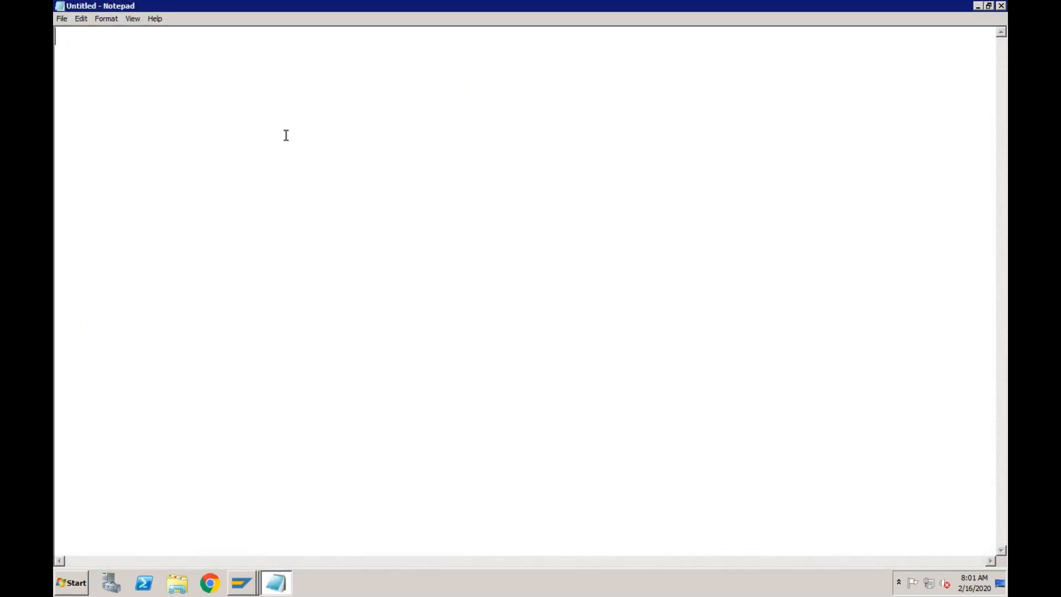
Write the opening line "Material Ledger is one of the functionality which is part of CO"
type("Material Led")
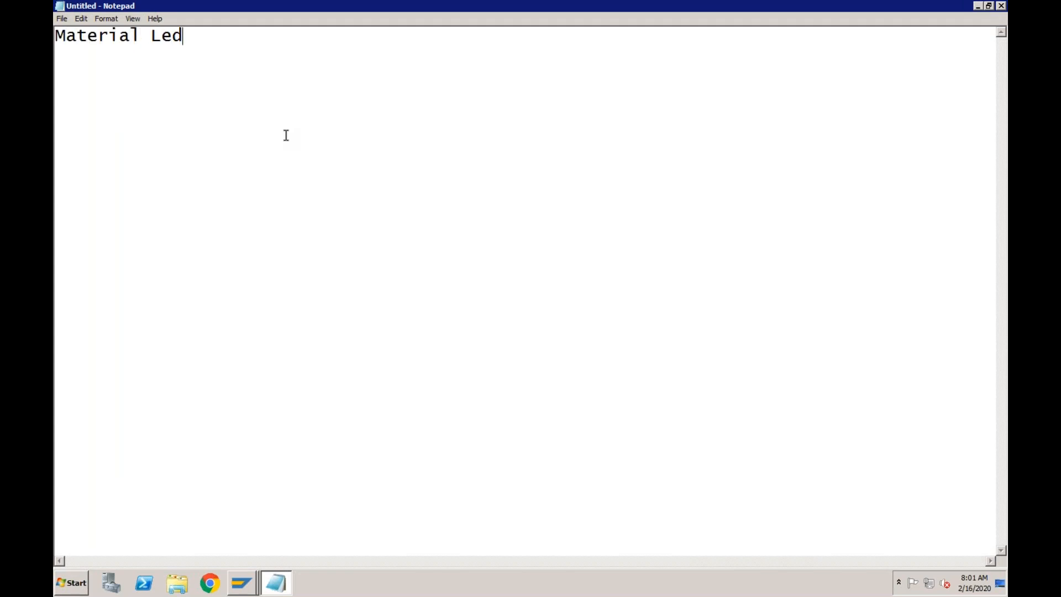
type("ger is one of the fun")
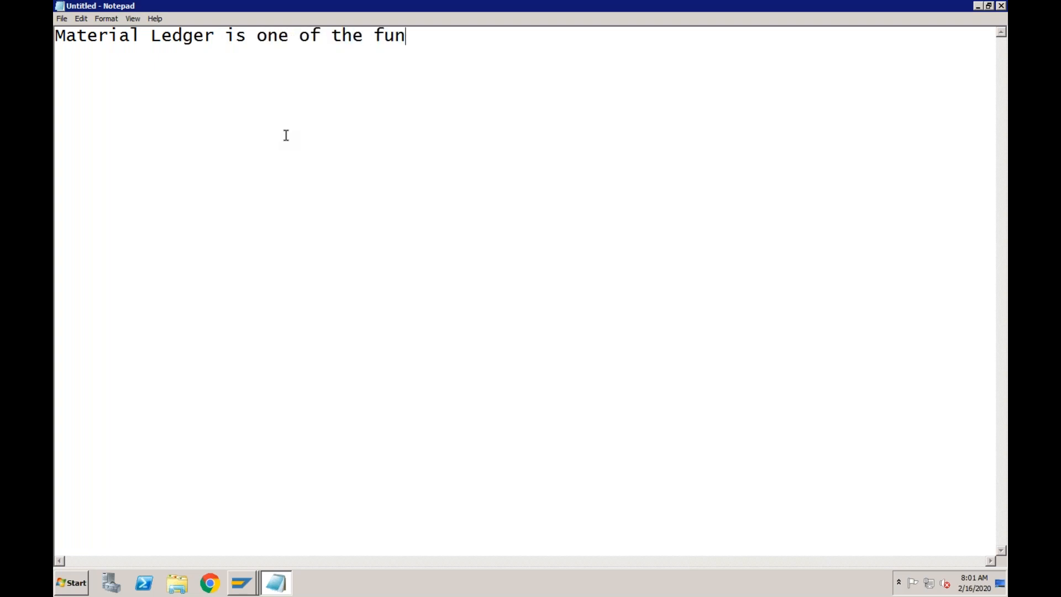
type("ctionality")
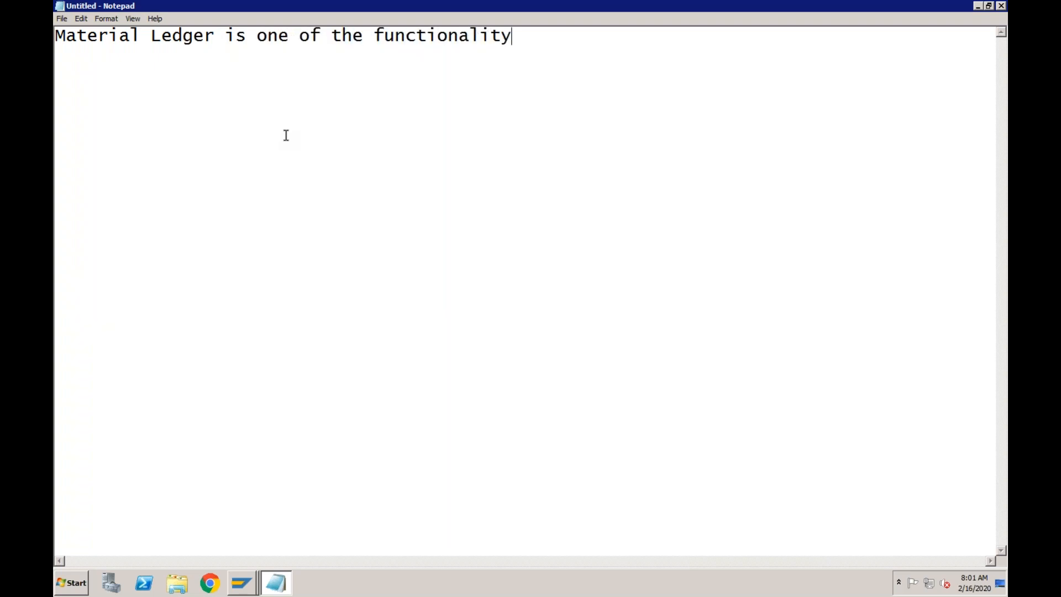
type(" which is part of CO")
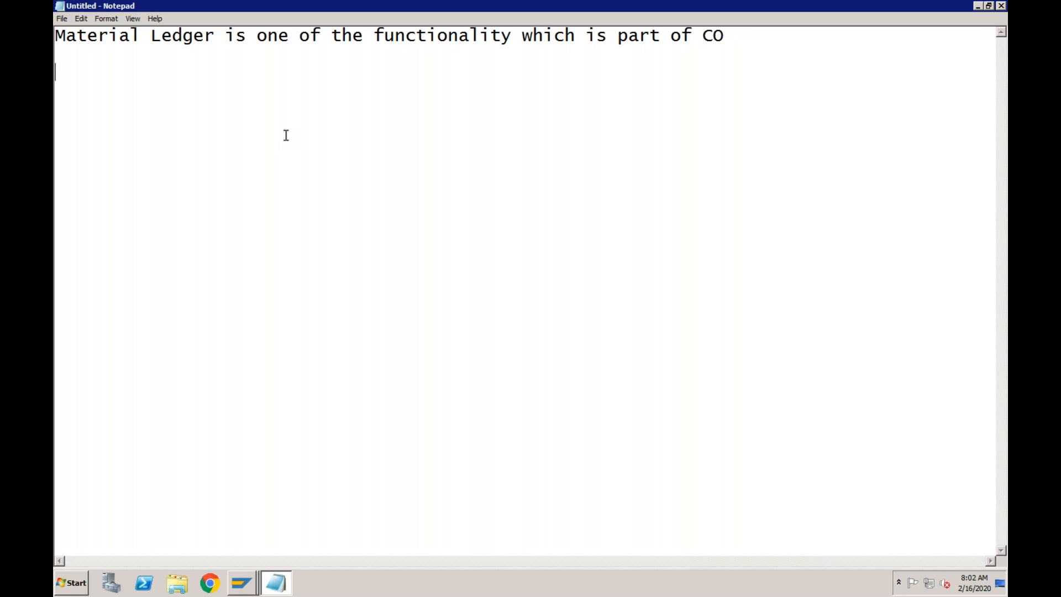
Add a separate line reading "In ECC, this component was optional"
type("In ECC, this")
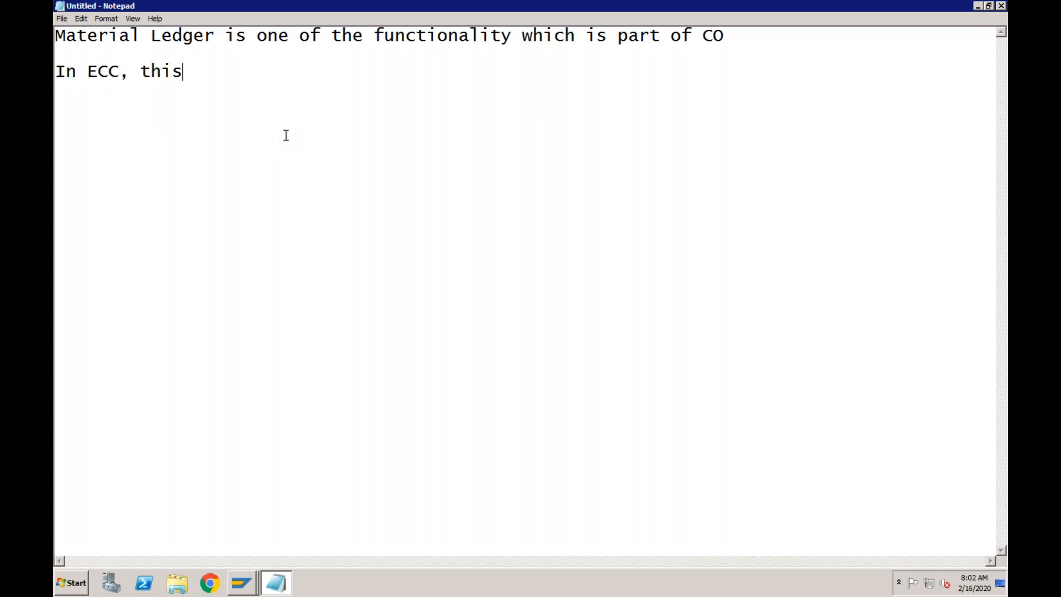
type(" functionality was")
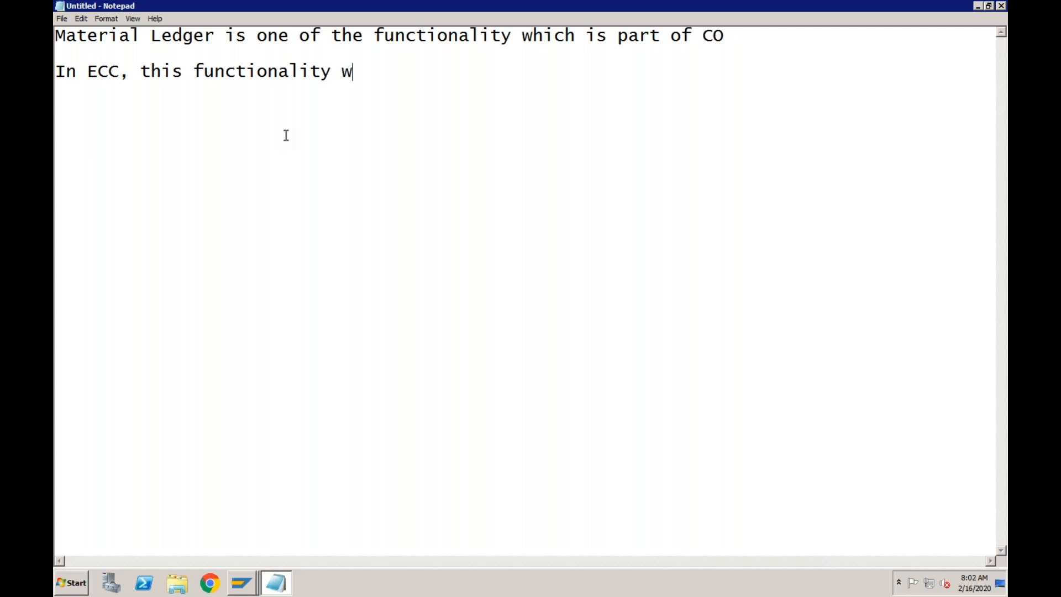
key("BackSpace")
key("BackSpace")
key("BackSpace")
key("BackSpace")
key("BackSpace")
key("BackSpace")
key("BackSpace")
key("BackSpace")
key("BackSpace")
key("BackSpace")
key("BackSpace")
key("BackSpace")
key("BackSpace")
key("BackSpace")
key("BackSpace")
key("BackSpace")
key("BackSpace")
key("BackSpace")
key("BackSpace")
key("BackSpace")
key("BackSpace")
type("t")
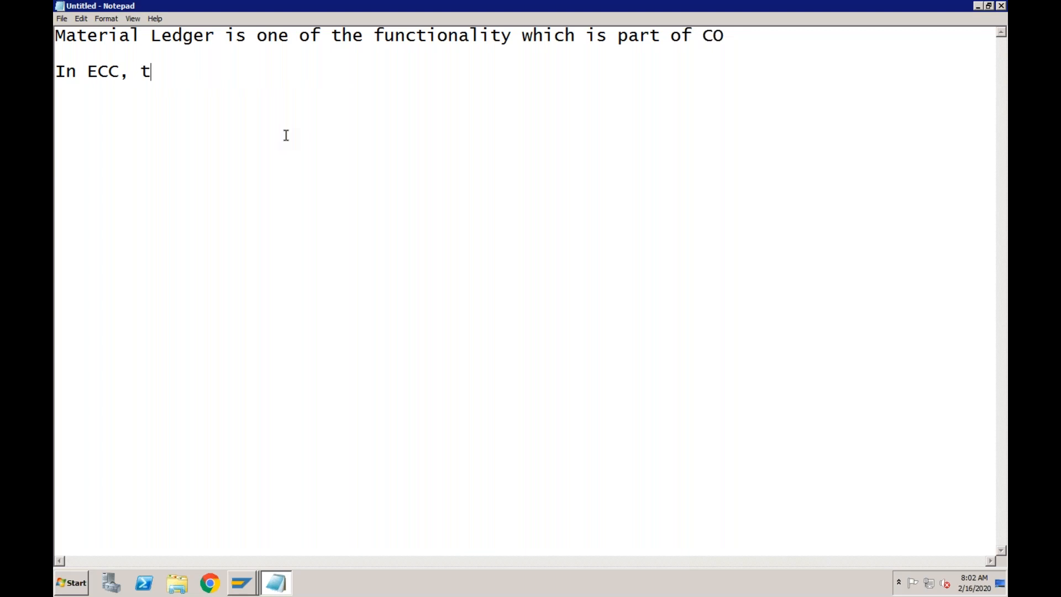
type("his compone")
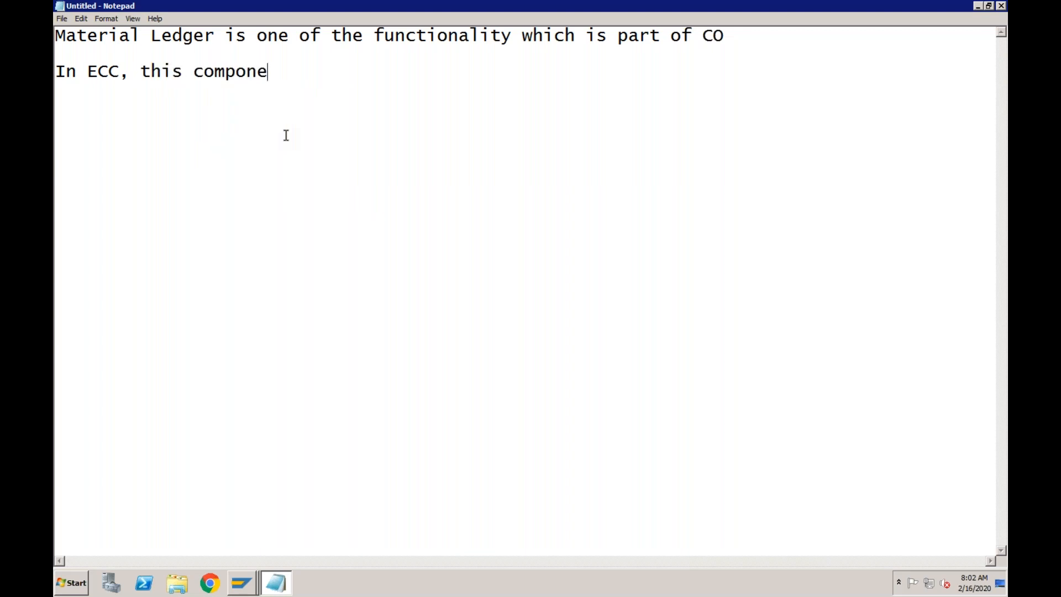
type("nt was optional")
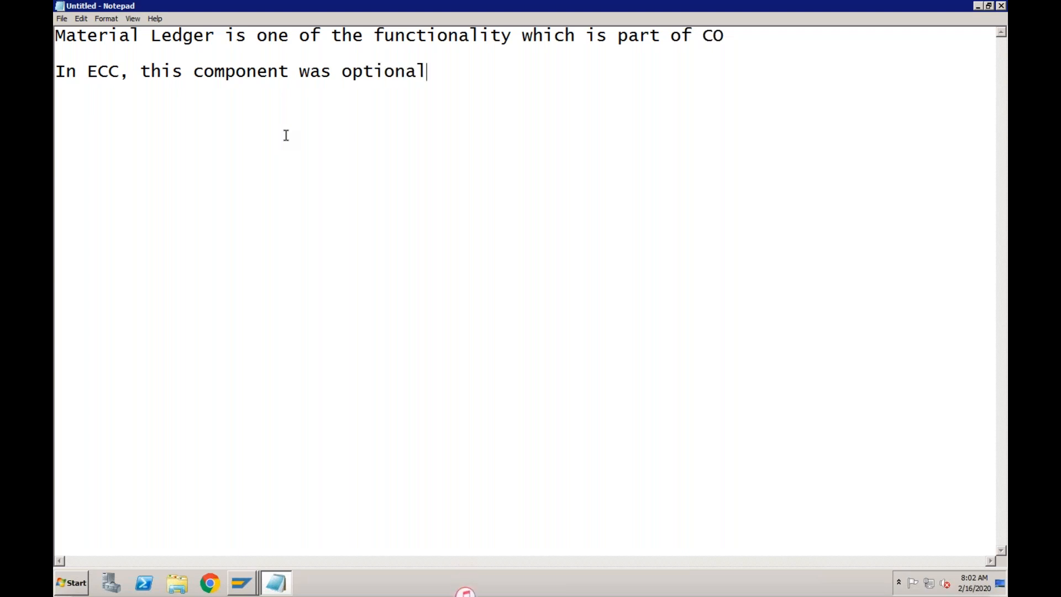
key("Return")
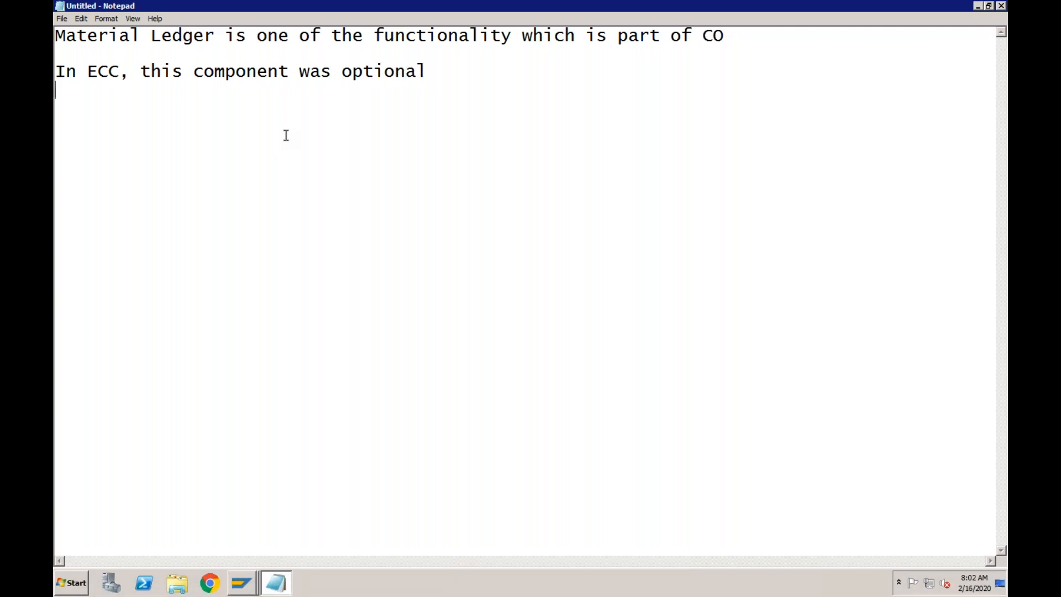
Add the line "In S4, SAP made it mandatory to activate ML (Technically and not Functionally)"
type("In S4, SAP")
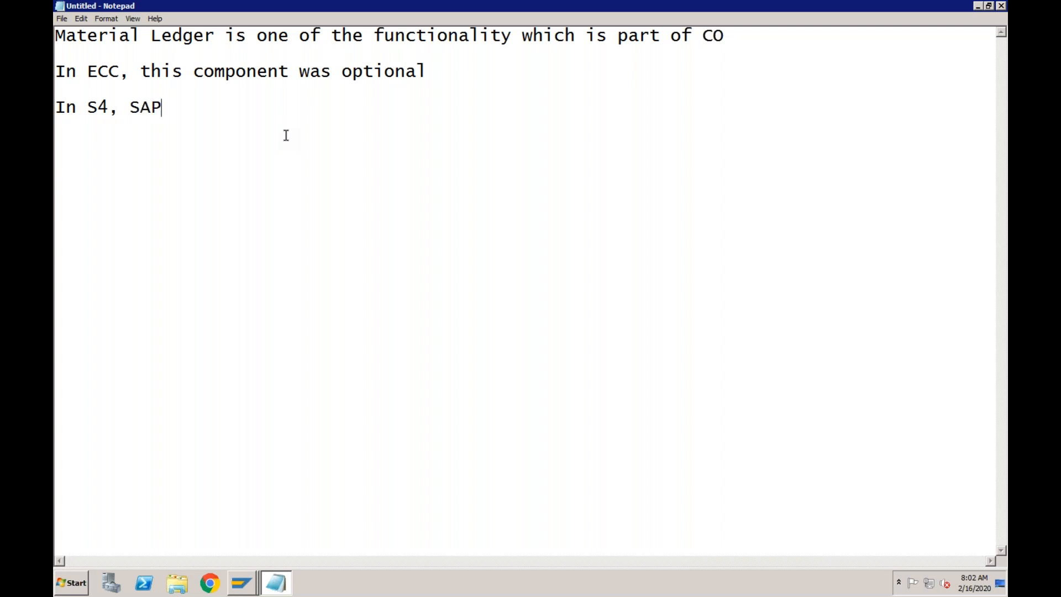
type(" made it mandatory")
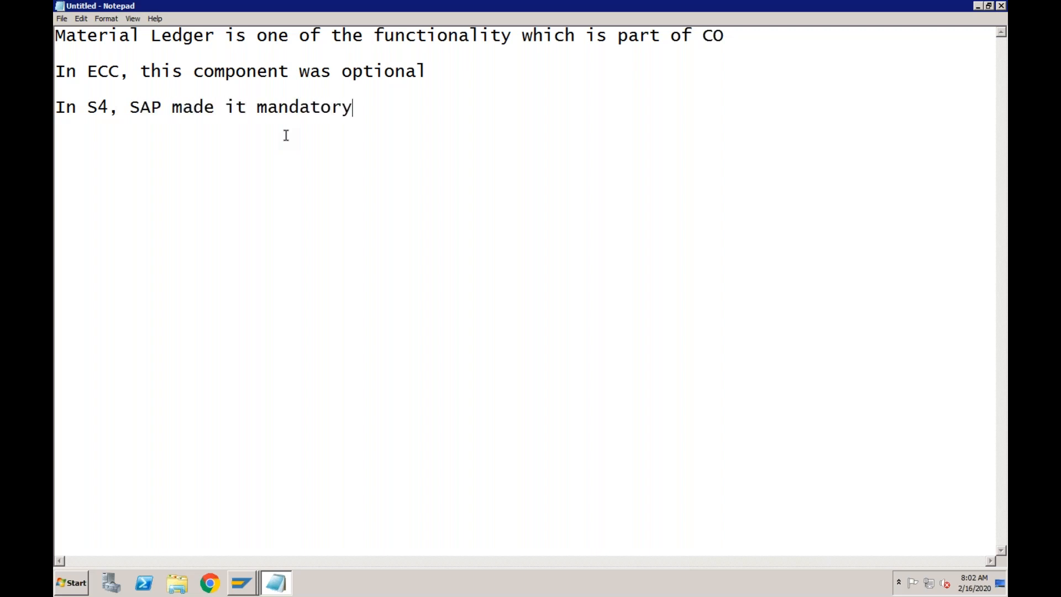
type(" to activate ML")
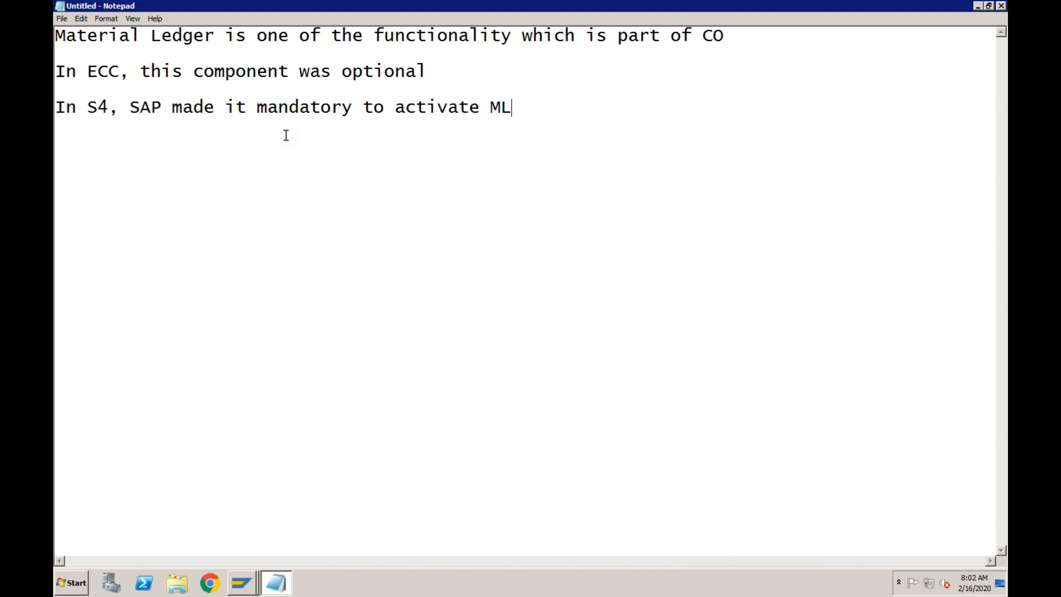
type(" (Technically and not Func")
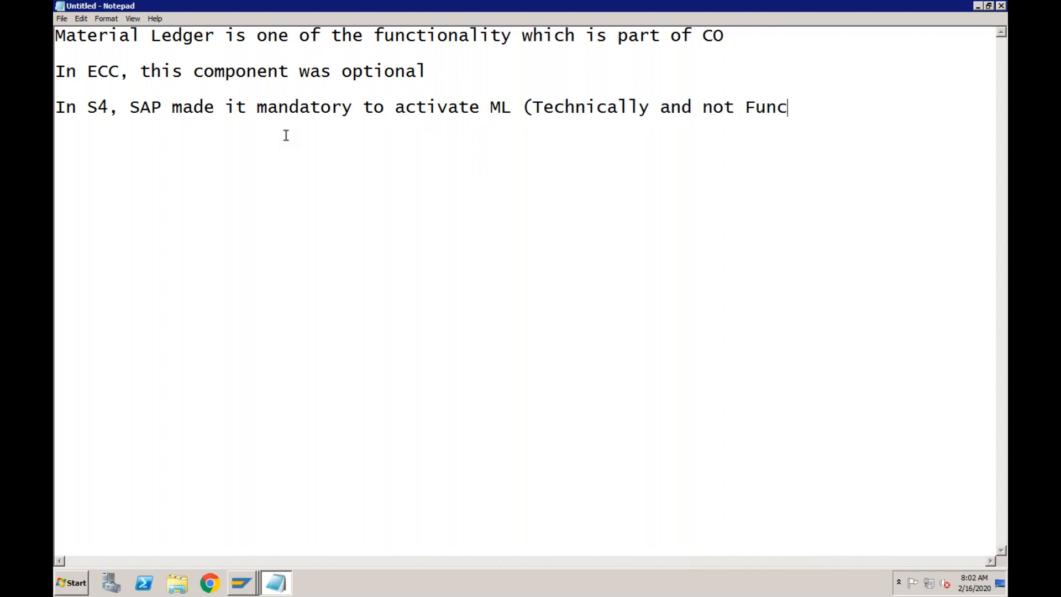
type("tionally")
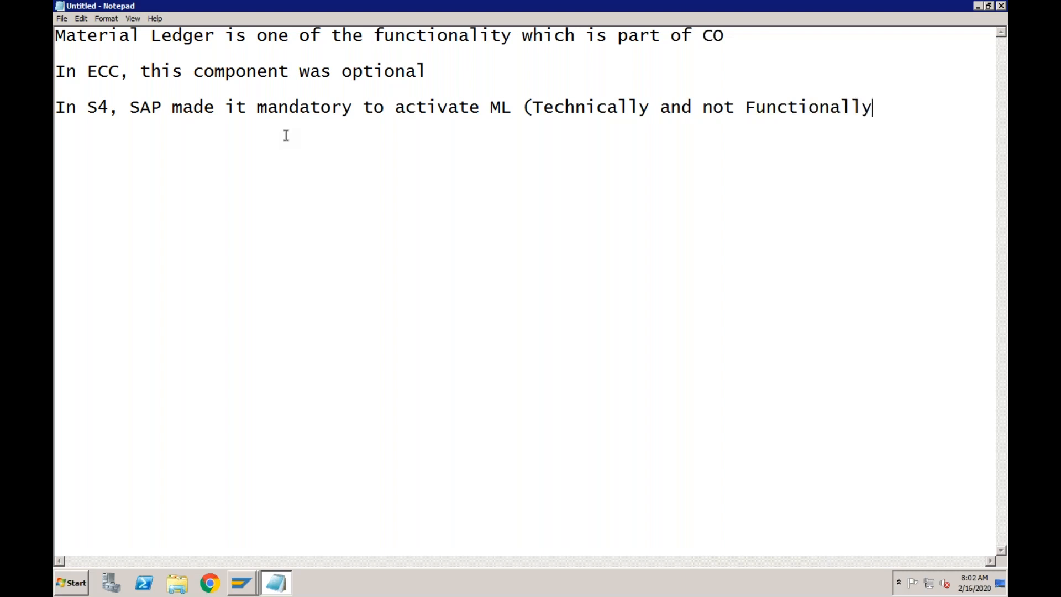
type(")")
key("Return")
Add the heading "Functioalities offered by ML", begin a numbered list with "1." below it, and correct the heading's "-ities" ending
type("Functioali")
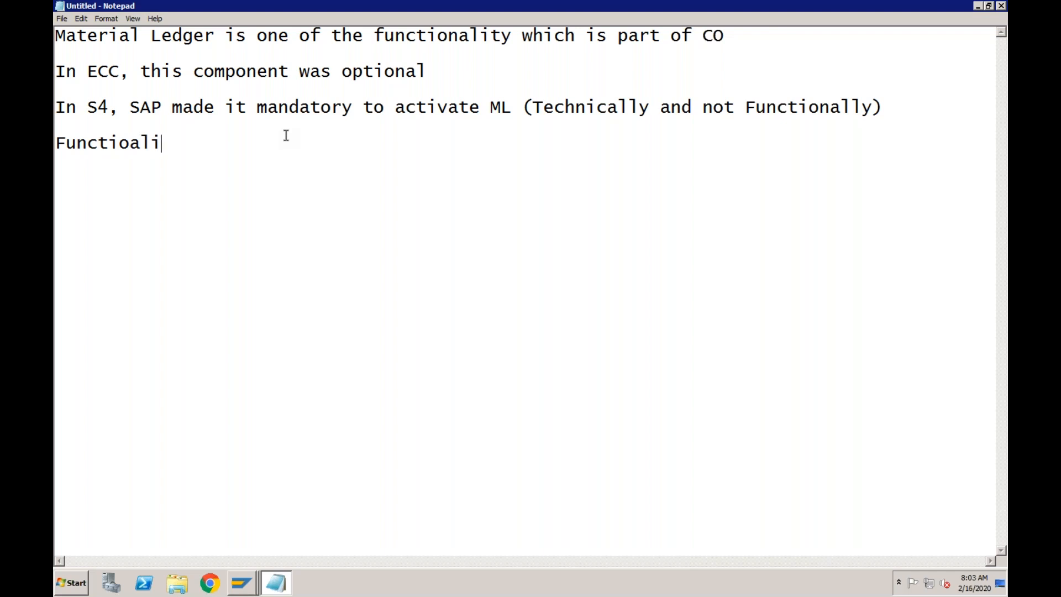
type("tites offered by")
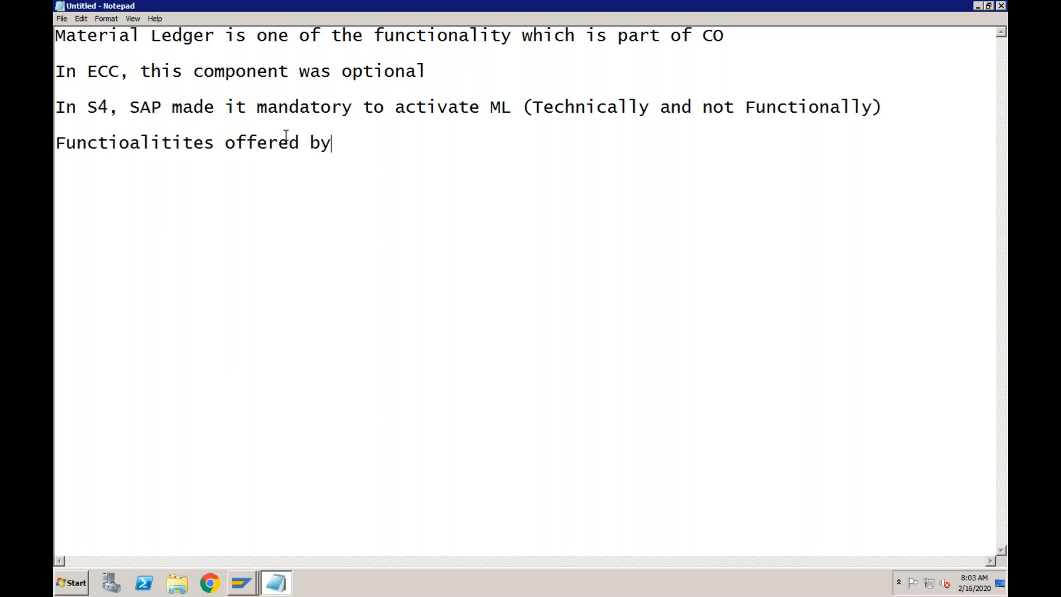
type(" ML  ")
type("1.")
left_click(204, 143)
key("BackSpace")
key("BackSpace")
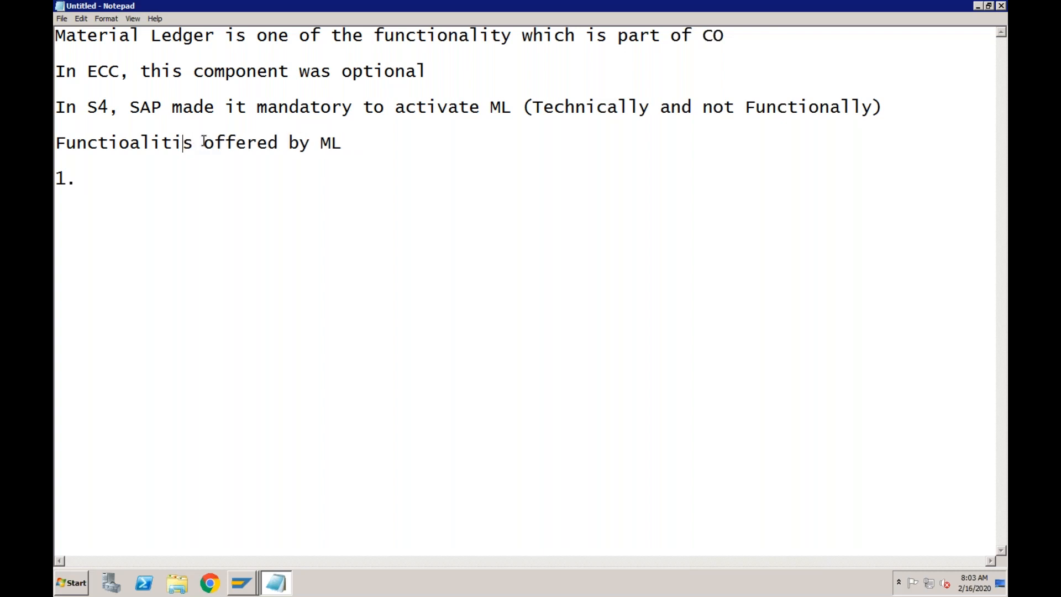
type("e")
Fill in list item 1 as "Material Valuation in multiple currencies"
left_click(94, 180)
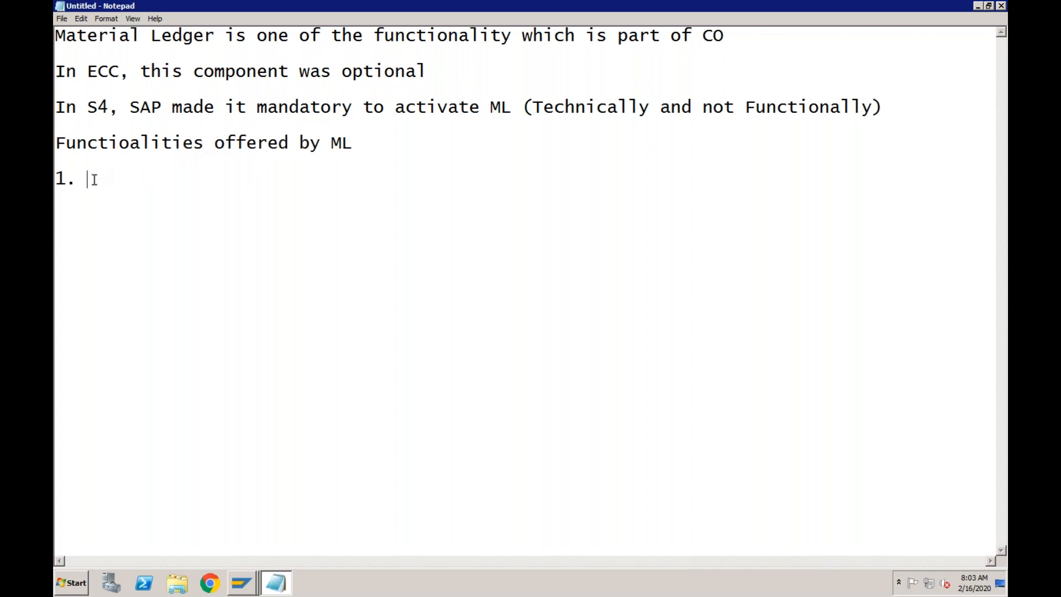
type("Multiple")
key("BackSpace")
key("BackSpace")
key("BackSpace")
key("BackSpace")
key("BackSpace")
key("BackSpace")
key("BackSpace")
key("BackSpace")
key("BackSpace")
type("Material ")
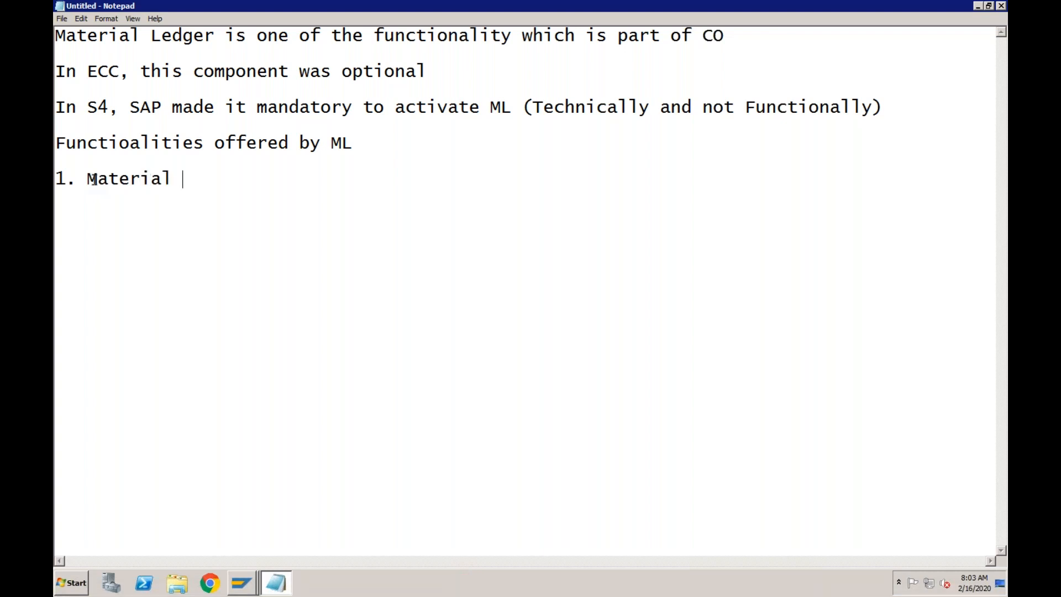
type("Valuation in m")
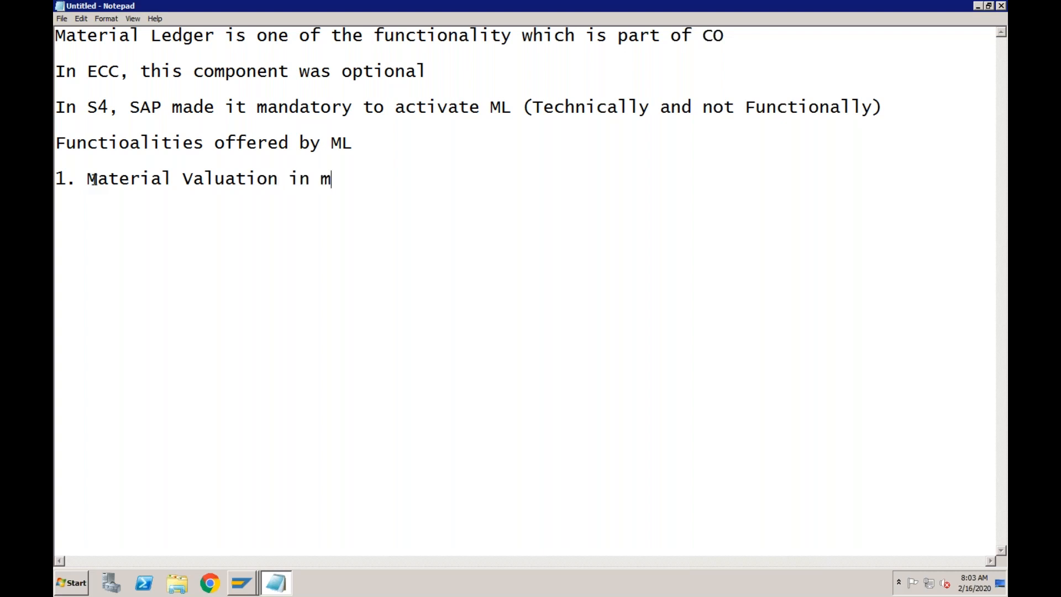
type("ultiple ")
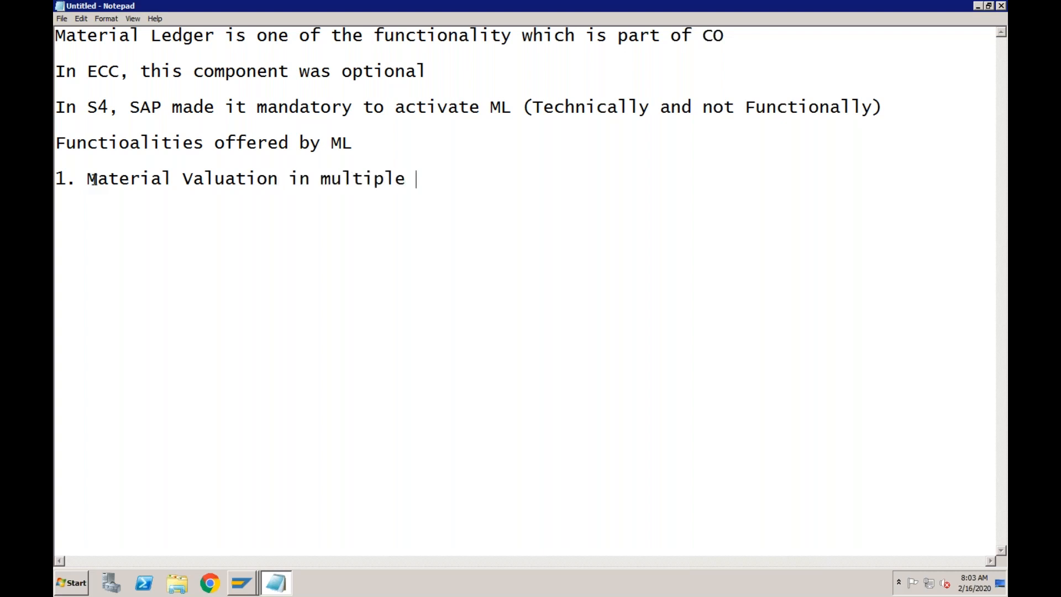
type("currencies")
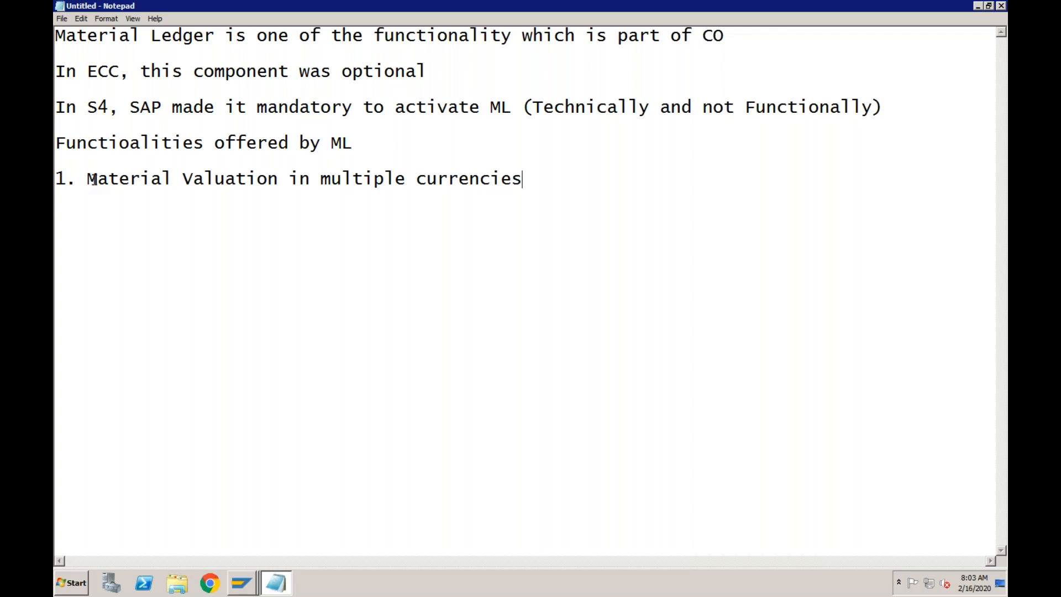
Add list item "2. Material Valuation in multiple valuation methods"
key("Return")
type("2. Material ")
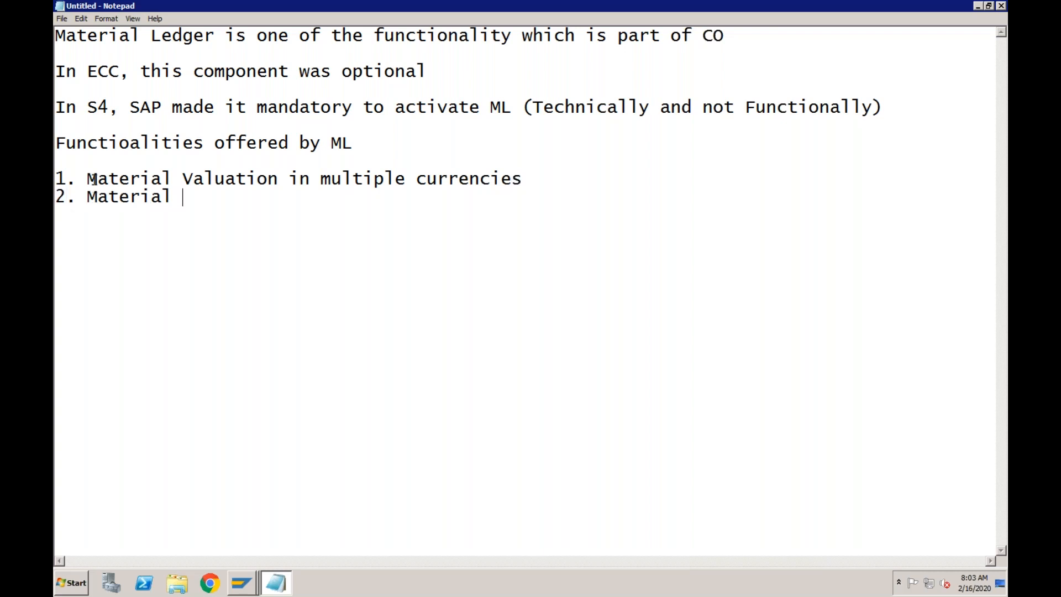
type("Valuatio")
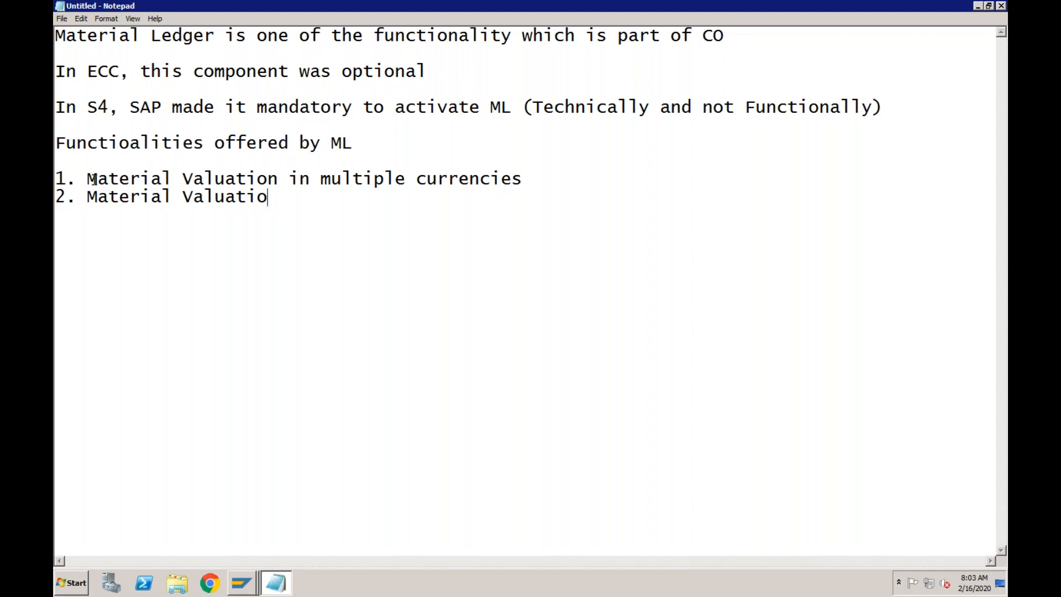
type("n in multiple ")
type("valuat")
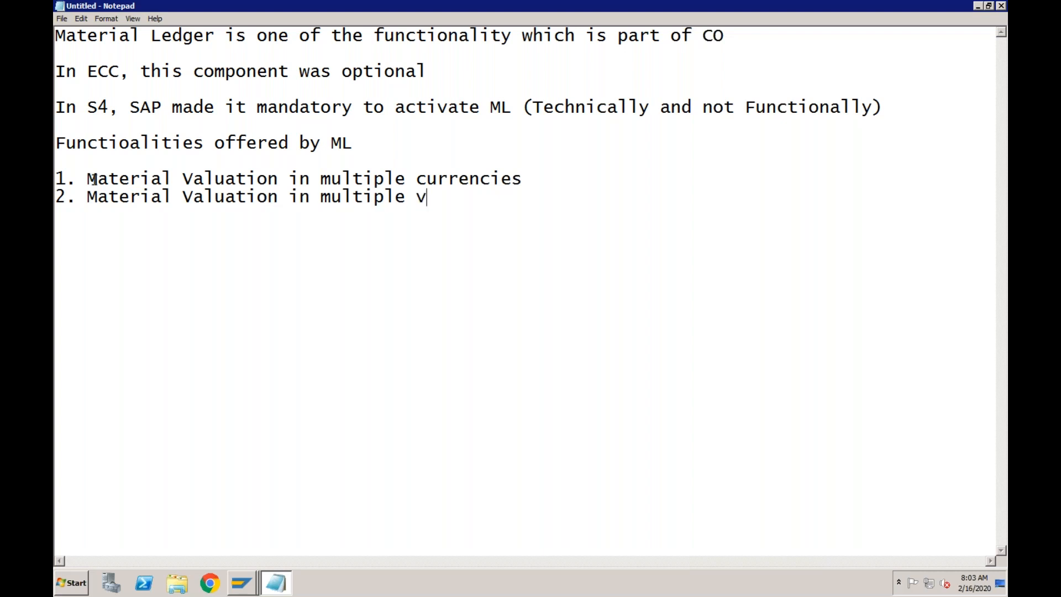
type("ion")
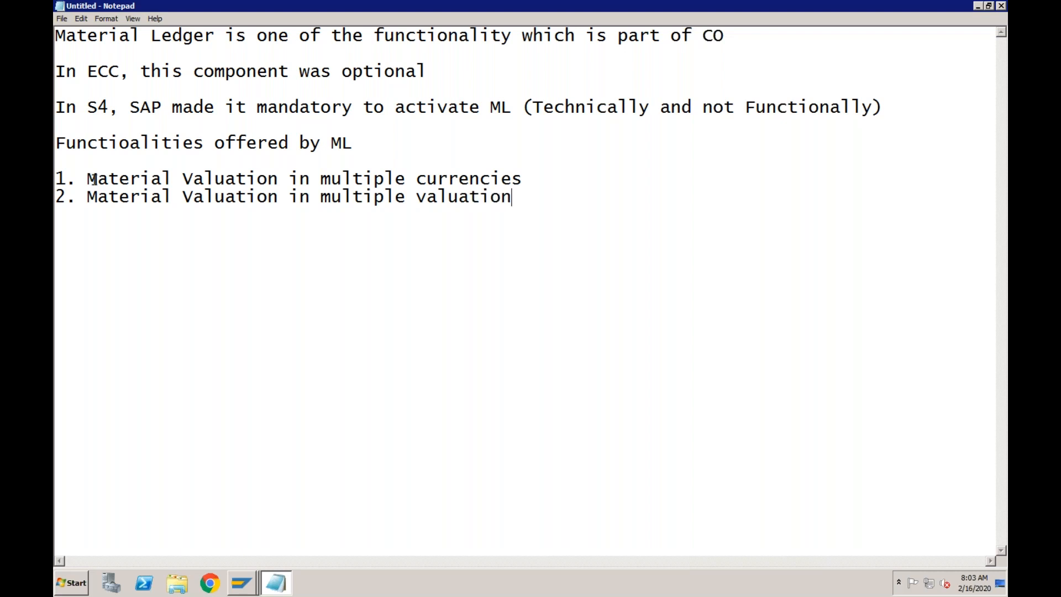
type(" methods")
Add list item "3. Material Valuation using Actual Costing"
key("Return")
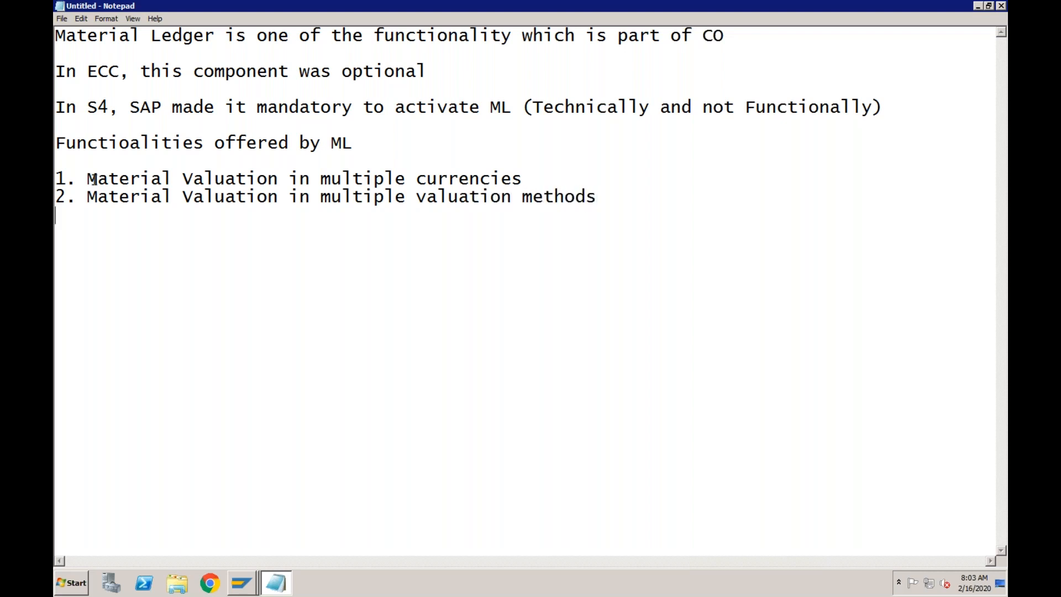
type("3. Material ")
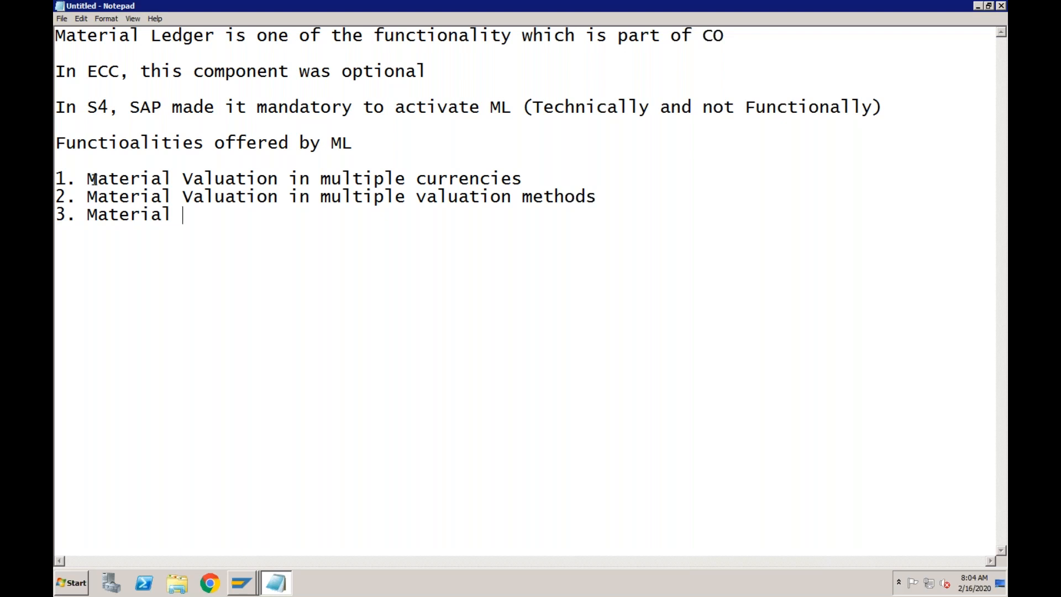
type("Valuation ")
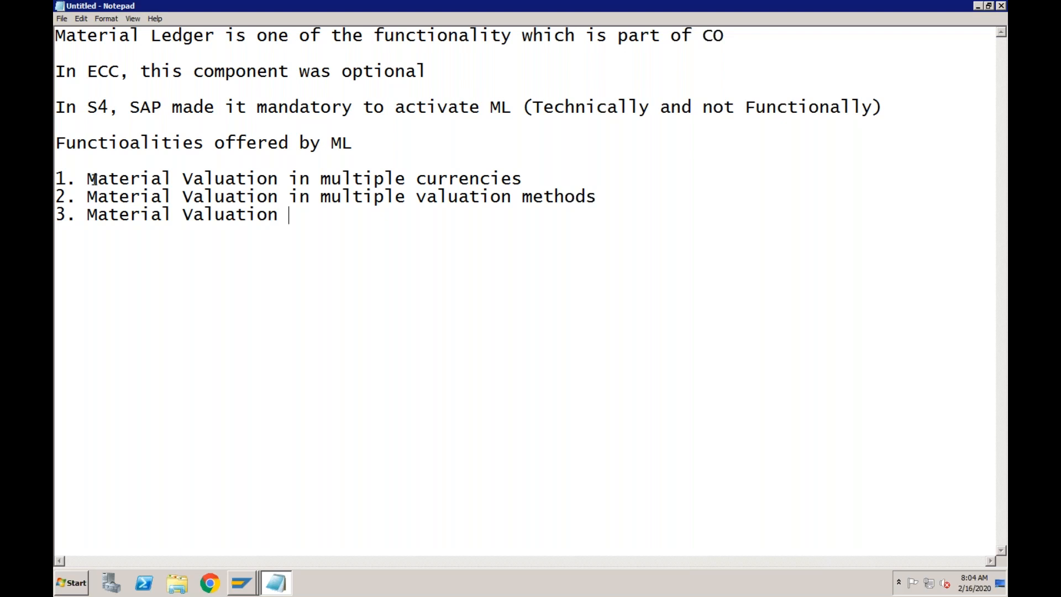
type("using Actual Costing")
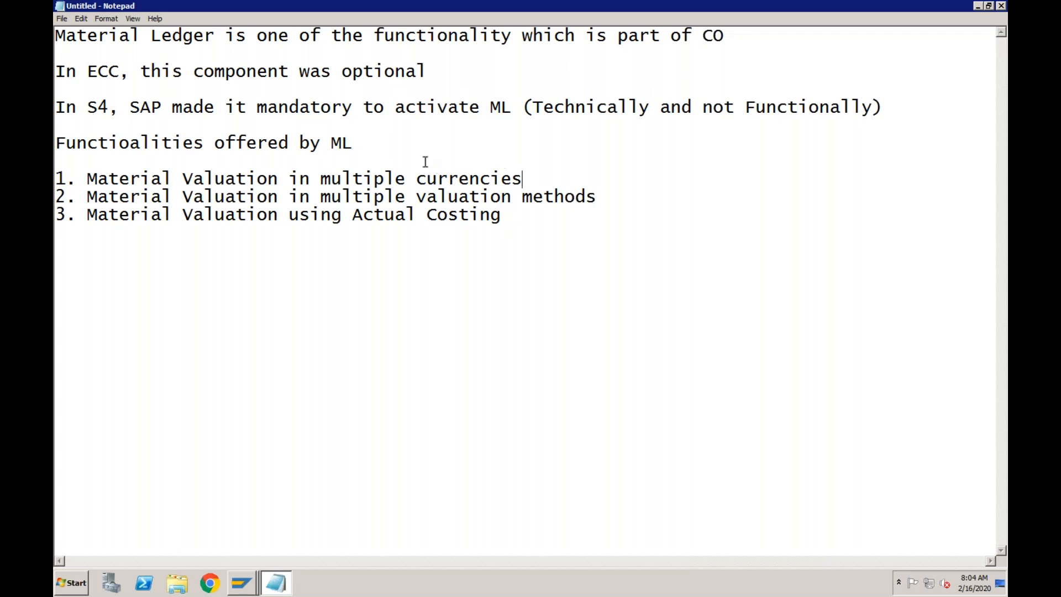
left_click(400, 145)
left_click(530, 177)
left_click(460, 170)
left_click(416, 194)
left_click(395, 215)
left_click(427, 219)
Switch to SAP Easy Access, run transaction spro and display the SAP Reference IMG
mouse_move(242, 584)
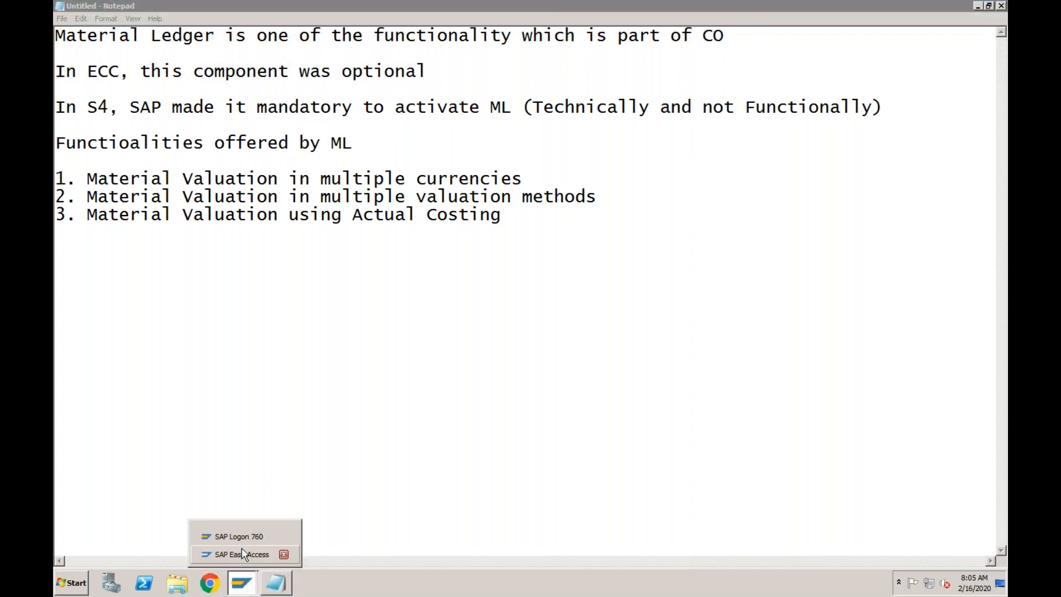
left_click(241, 549)
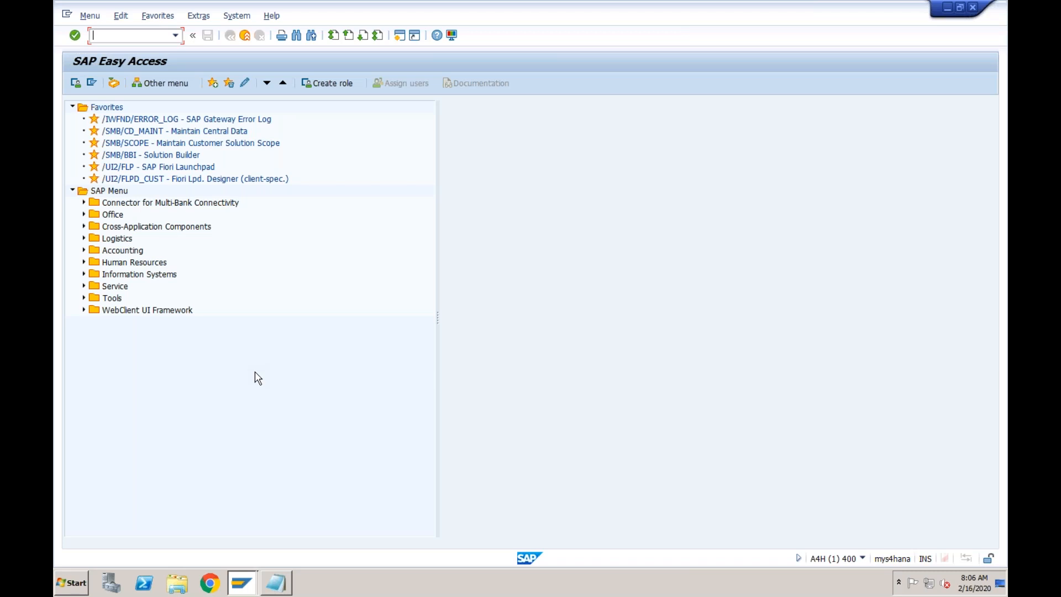
type("spro")
key("Return")
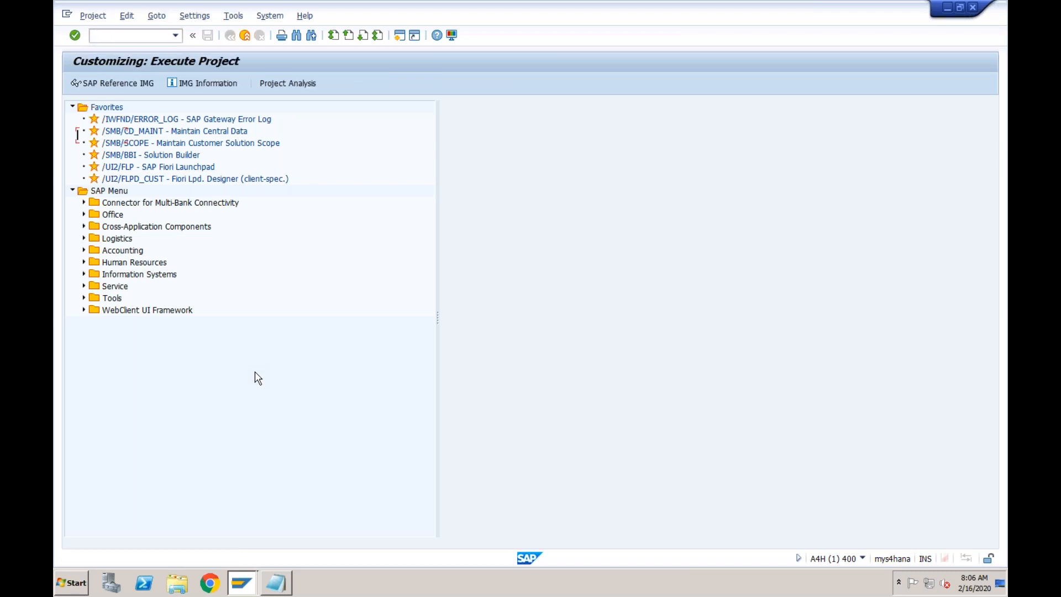
left_click(136, 86)
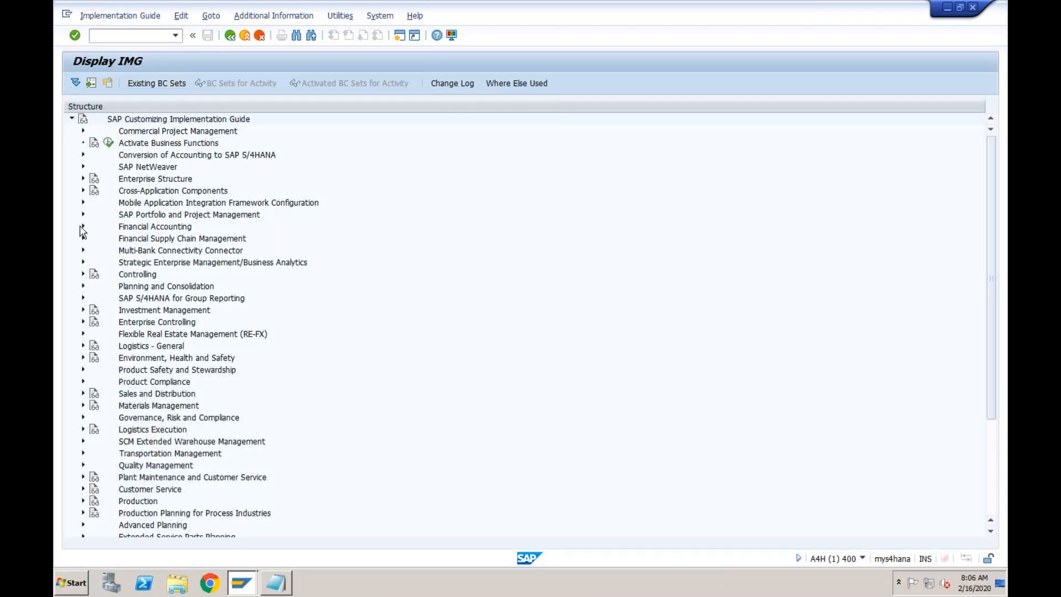
Open the activity "Copy, delete, check company code" under Enterprise Structure, Definition, Financial Accounting
left_click(82, 227)
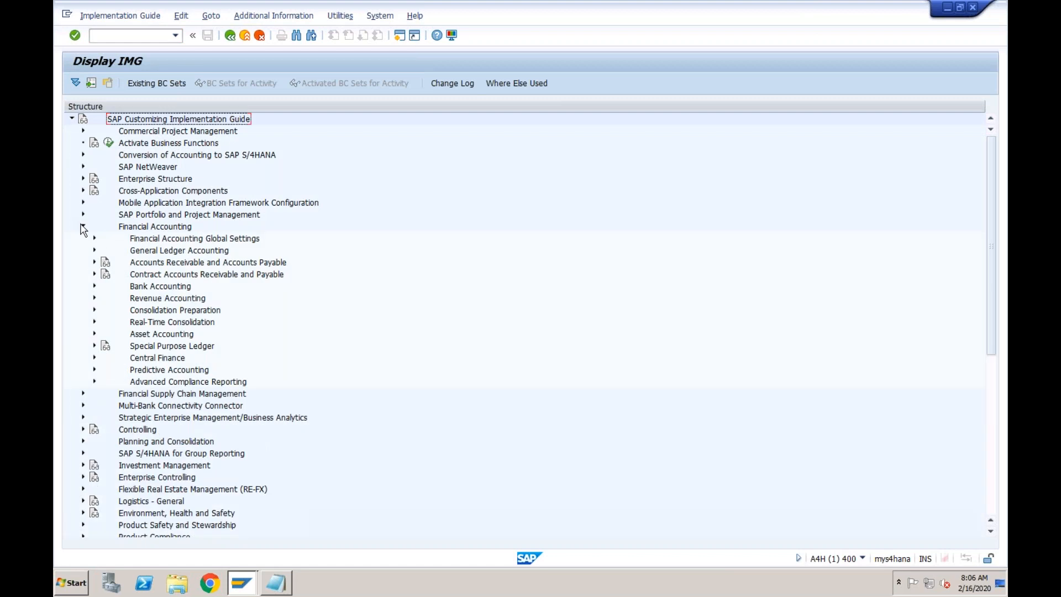
left_click(82, 227)
left_click(83, 179)
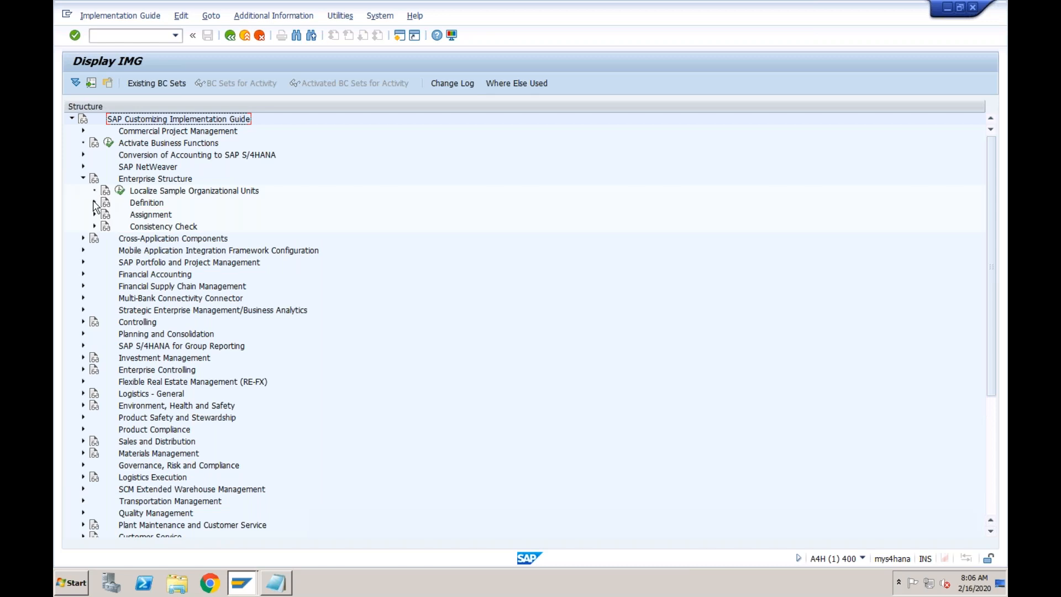
left_click(94, 203)
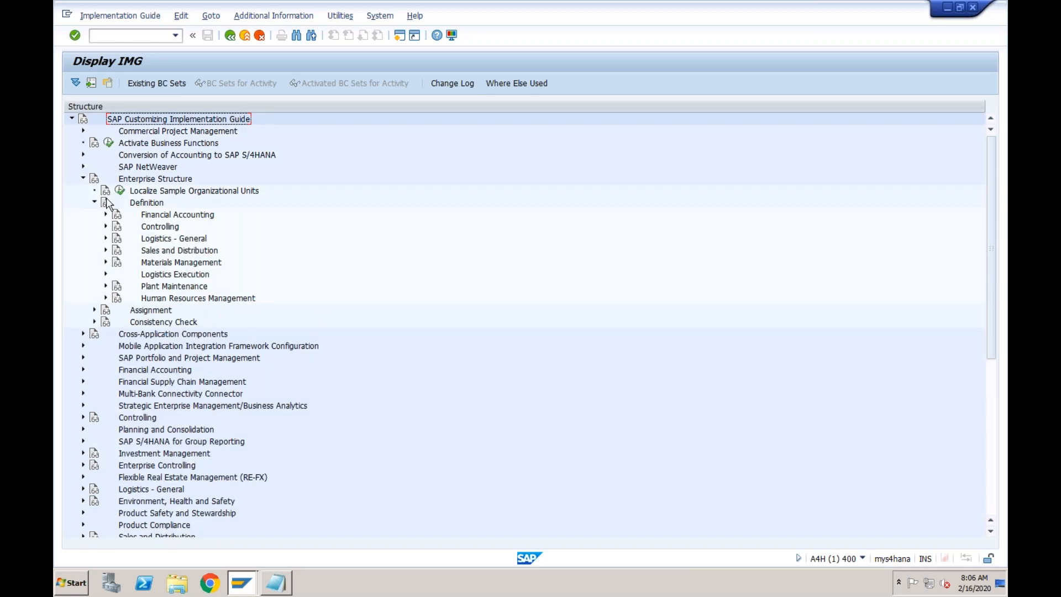
left_click(105, 227)
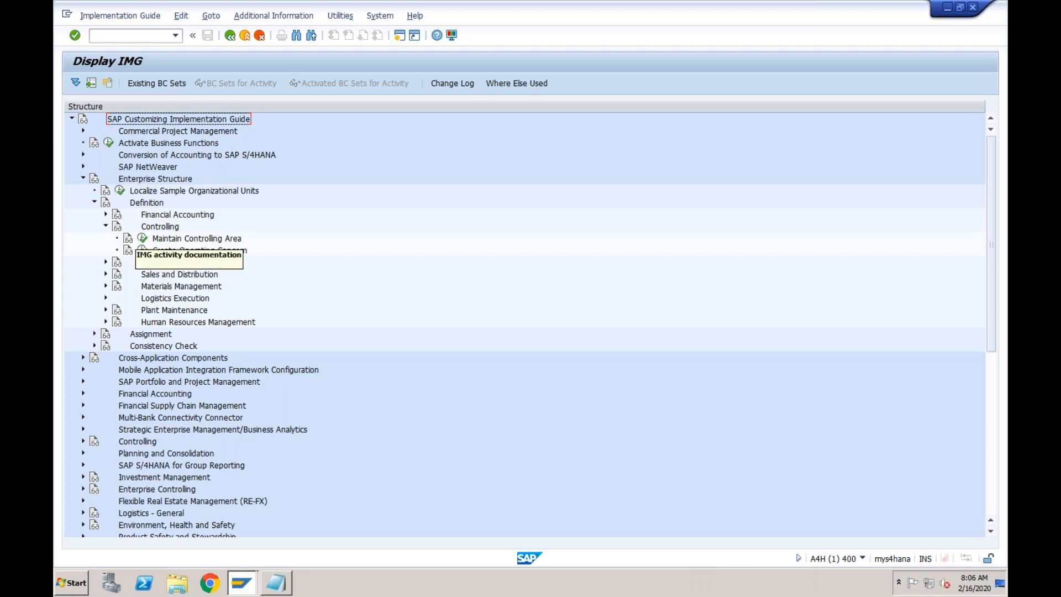
left_click(105, 226)
left_click(105, 214)
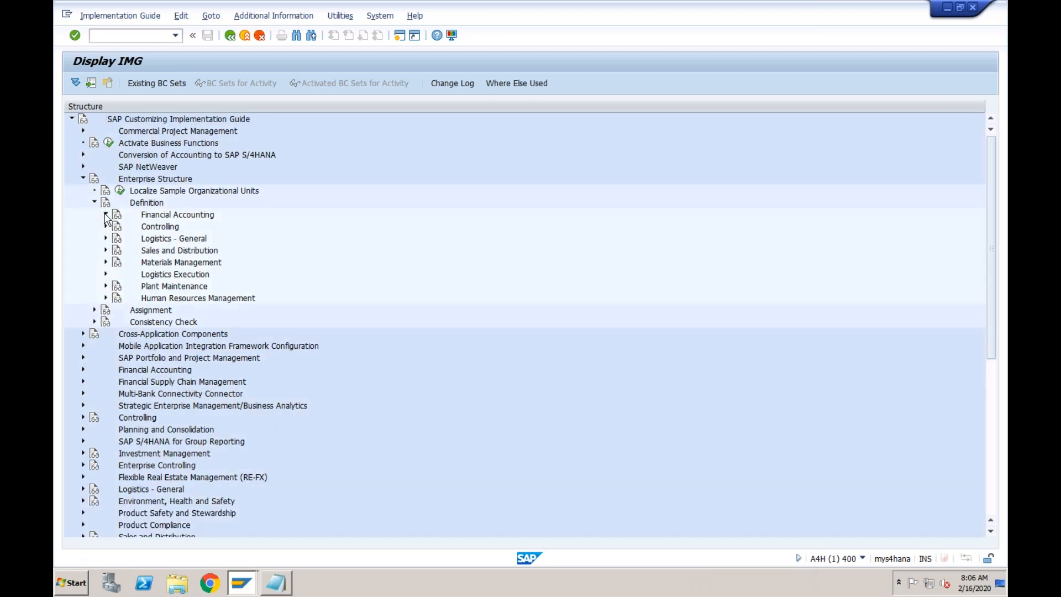
left_click(142, 251)
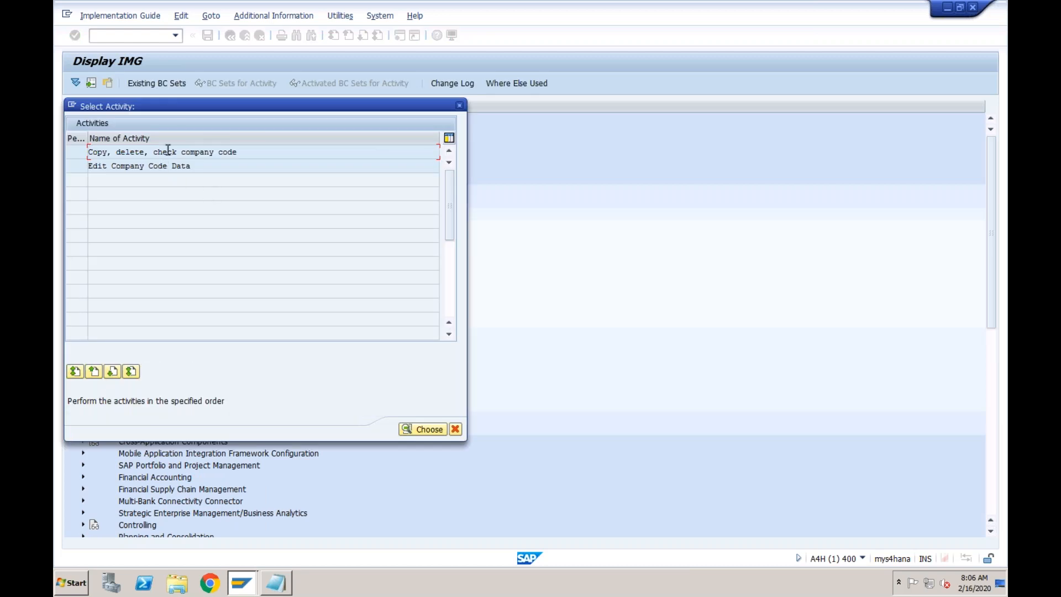
double_click(168, 151)
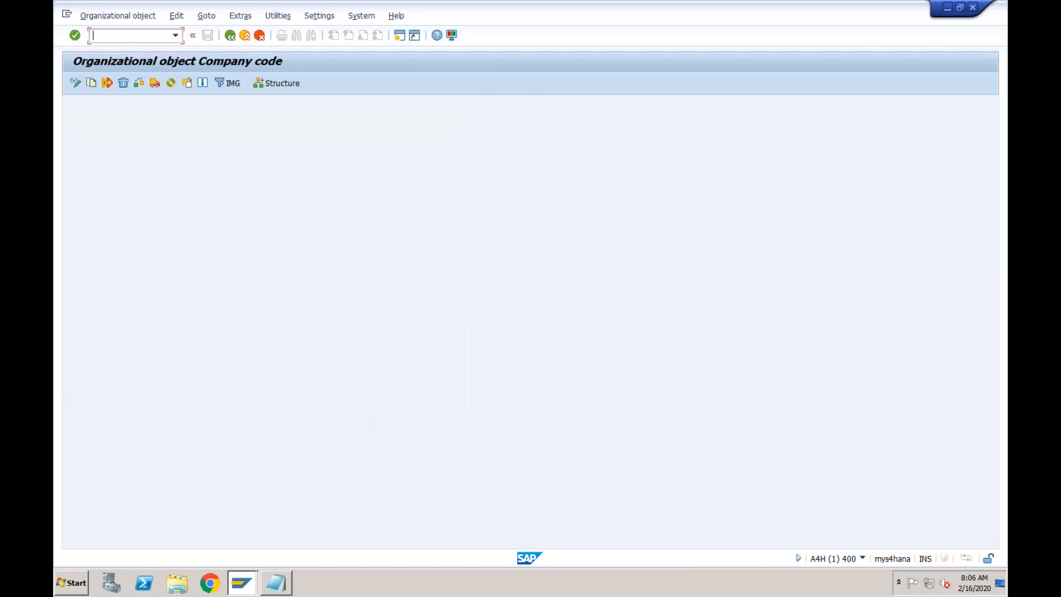
Start copying company code 1710 to the new company code ML01
left_click(91, 83)
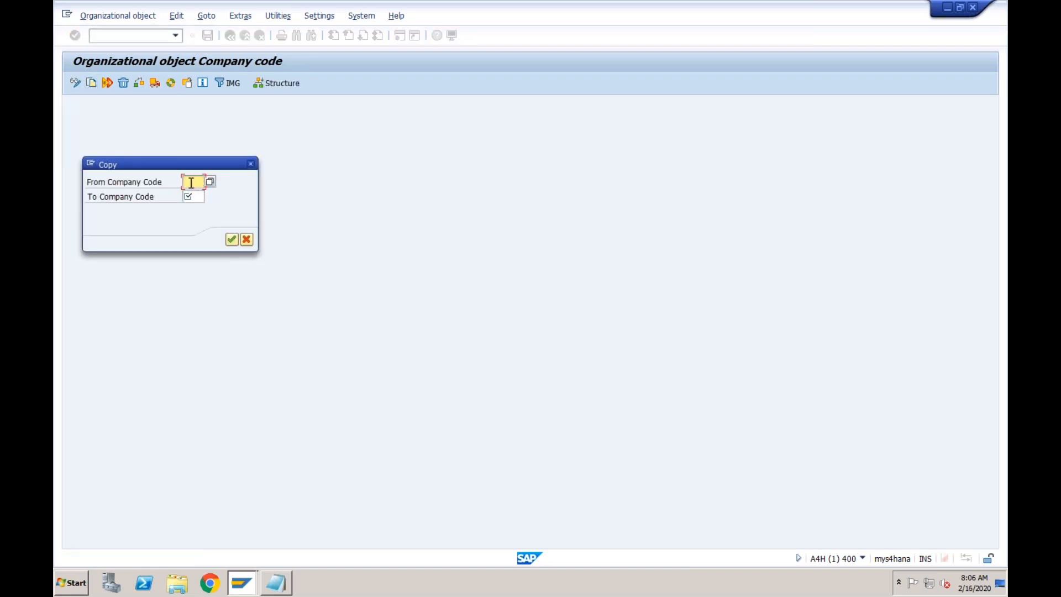
type("1710")
left_click(194, 197)
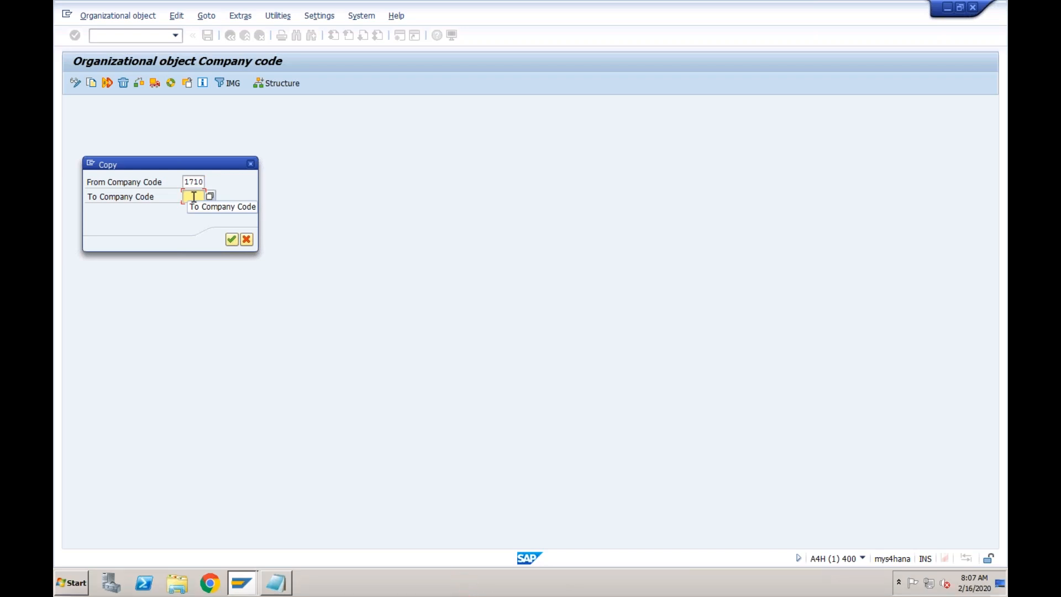
type("M")
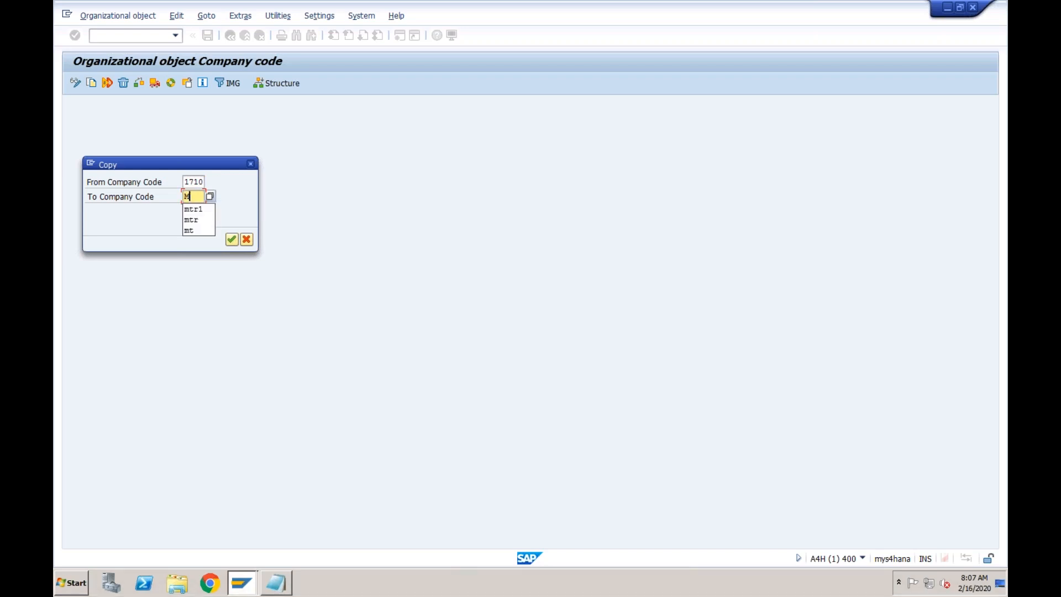
type("L01")
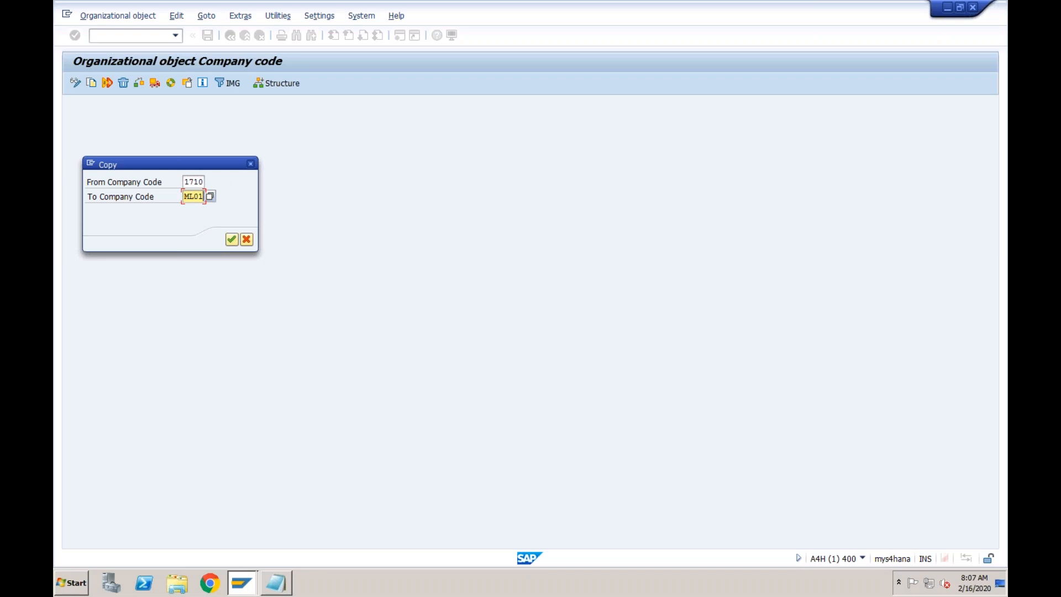
left_click(231, 238)
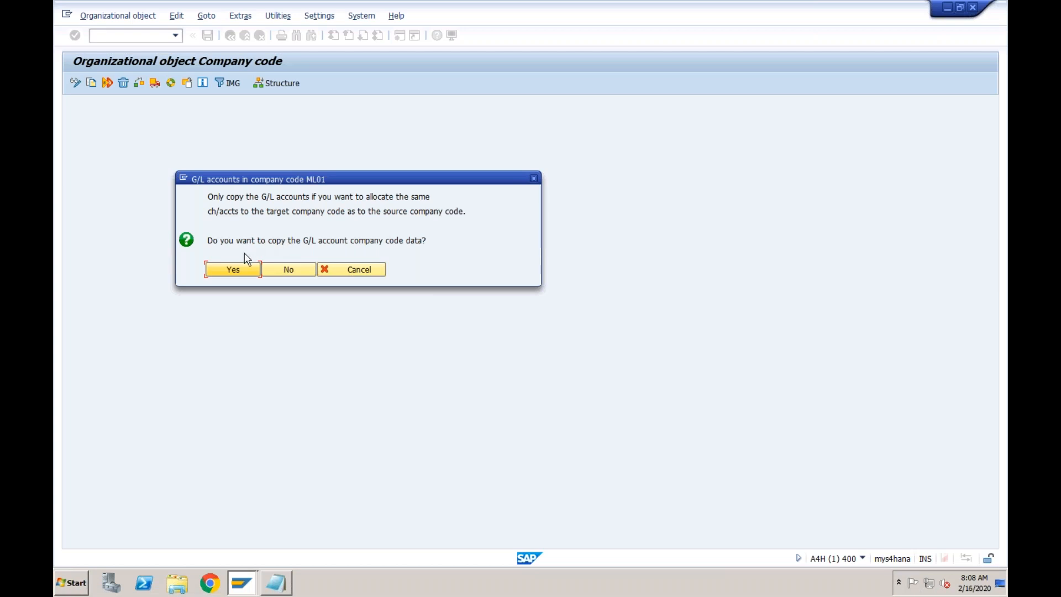
Agree to copy the G/L account company code data and the controlling area assignment to ML01
left_click(236, 270)
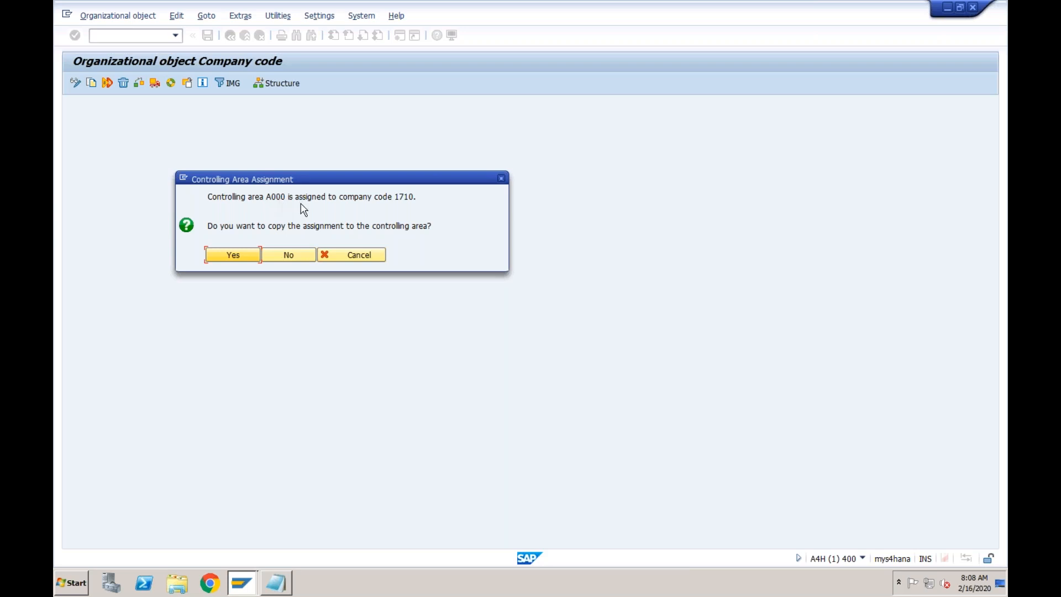
left_click(427, 225)
left_click(242, 256)
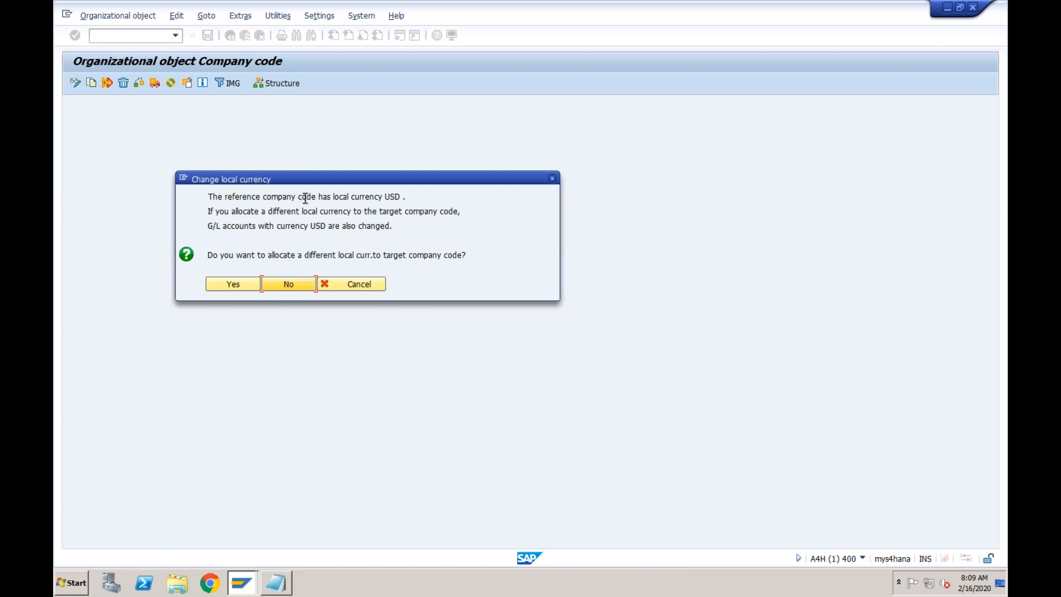
Allocate a different local currency, INR, to the target company code
left_click(243, 285)
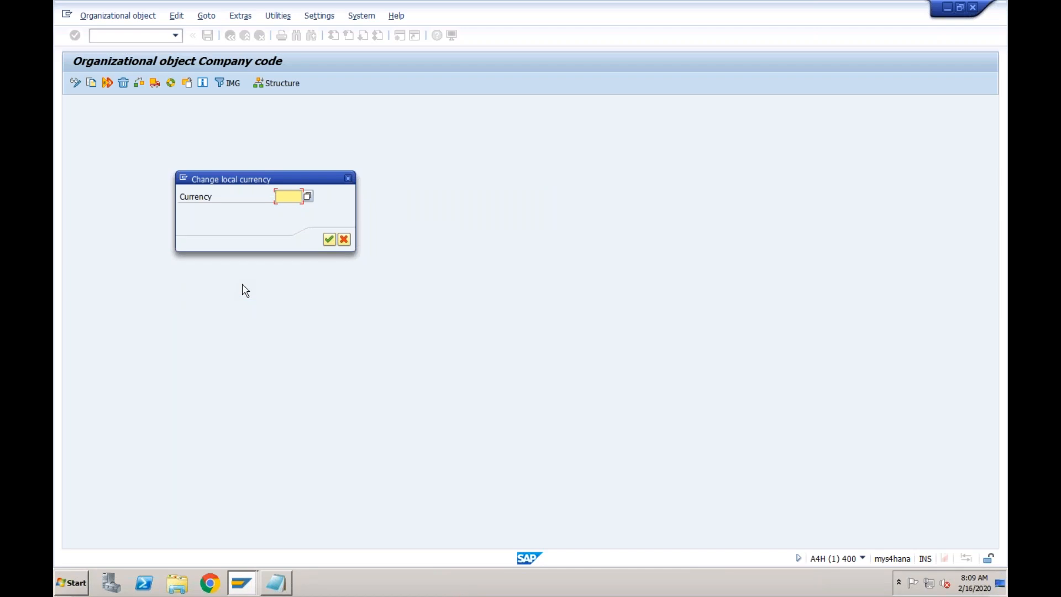
type("INR")
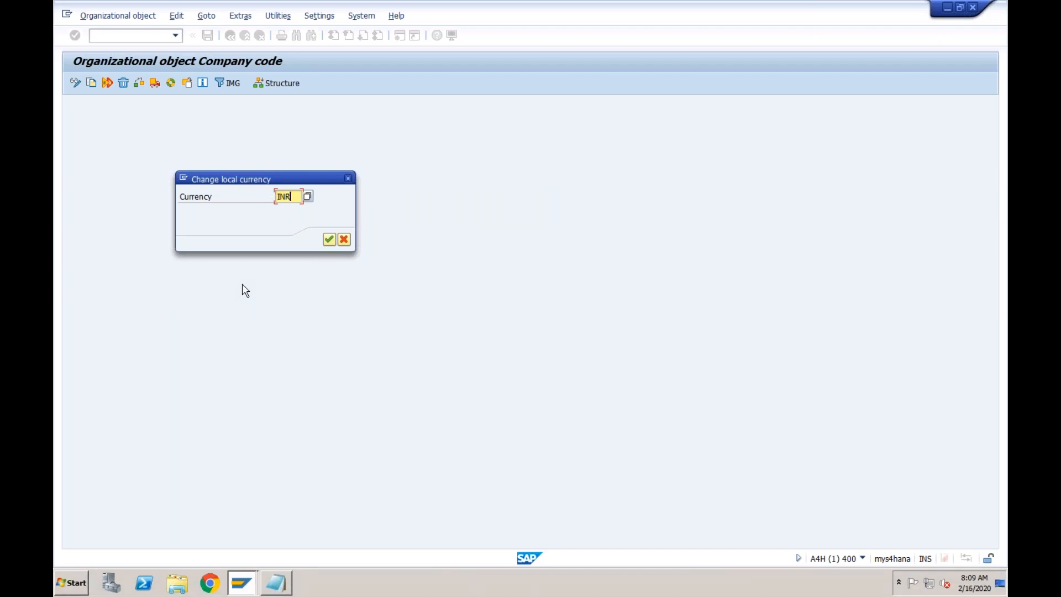
left_click(329, 240)
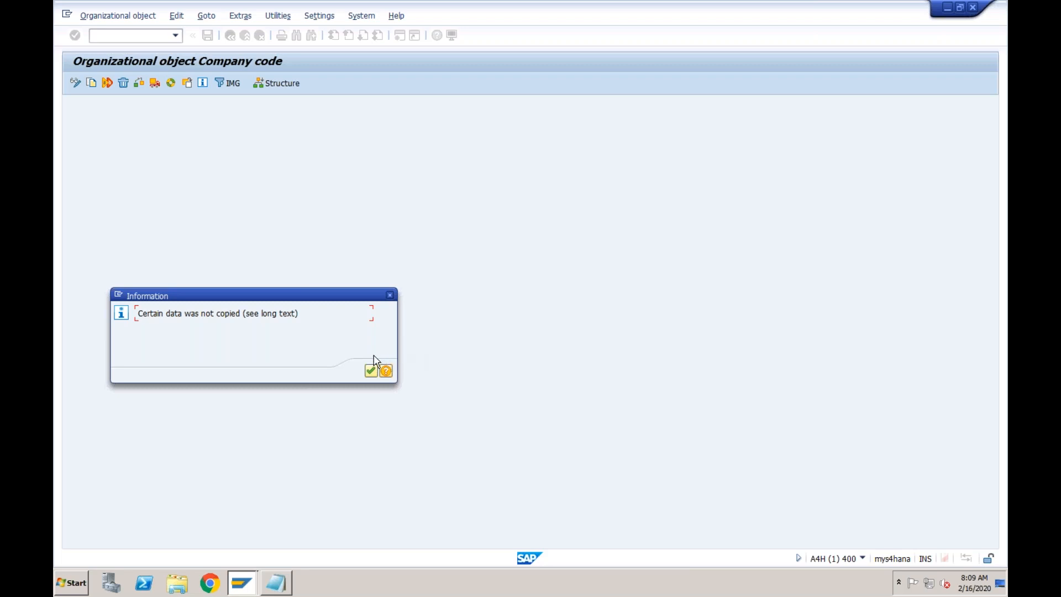
Read the long text on data excluded from the company code copy, and acknowledge the notice
left_click(385, 368)
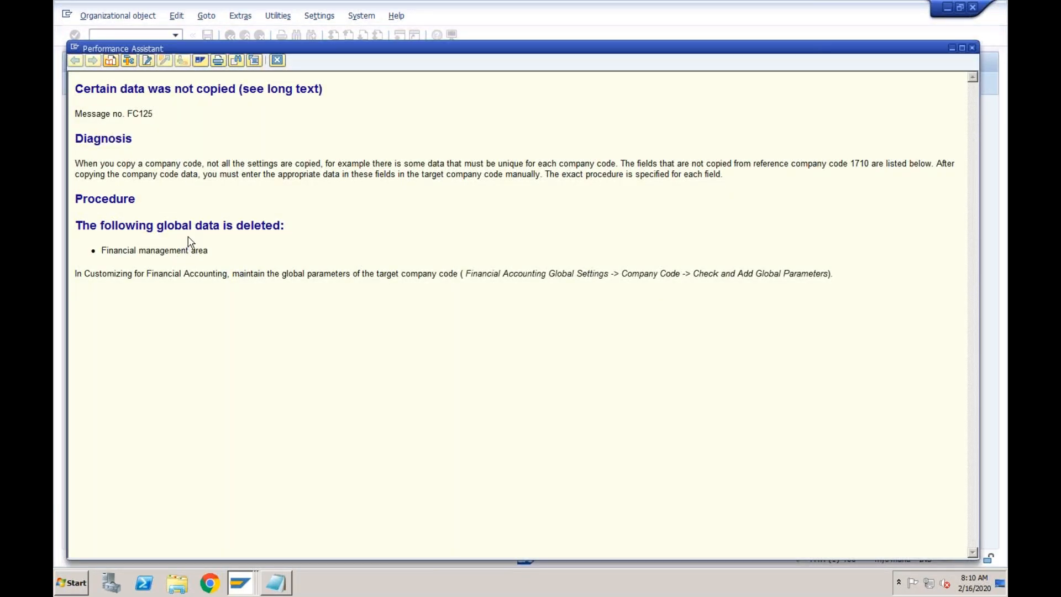
left_click_drag(115, 251, 210, 252)
left_click(277, 61)
left_click(370, 371)
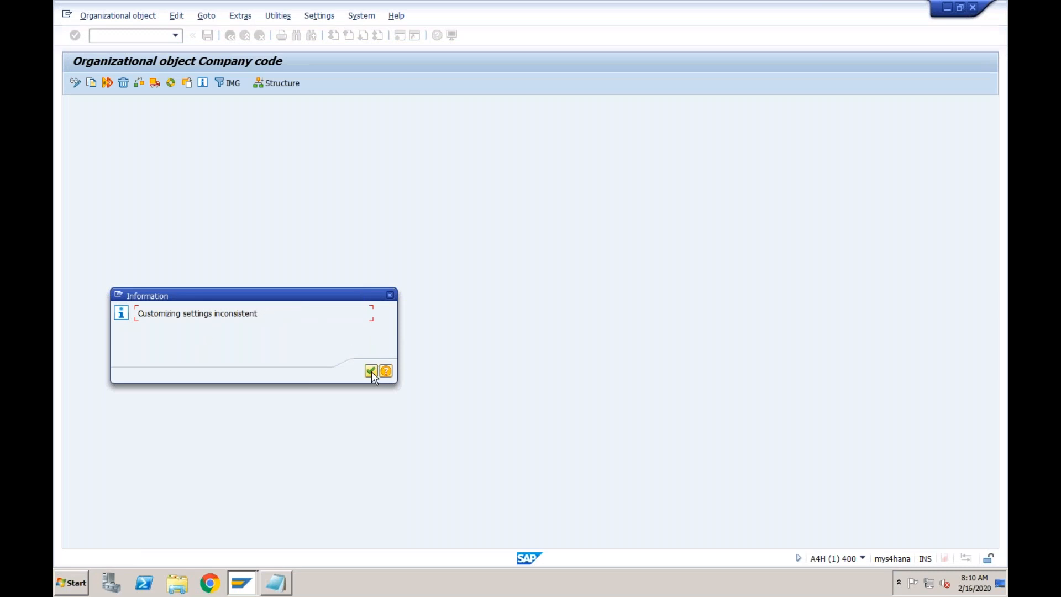
Read the long text on inconsistent customizing settings, including the consistency check transaction, and acknowledge the notice
left_click(385, 371)
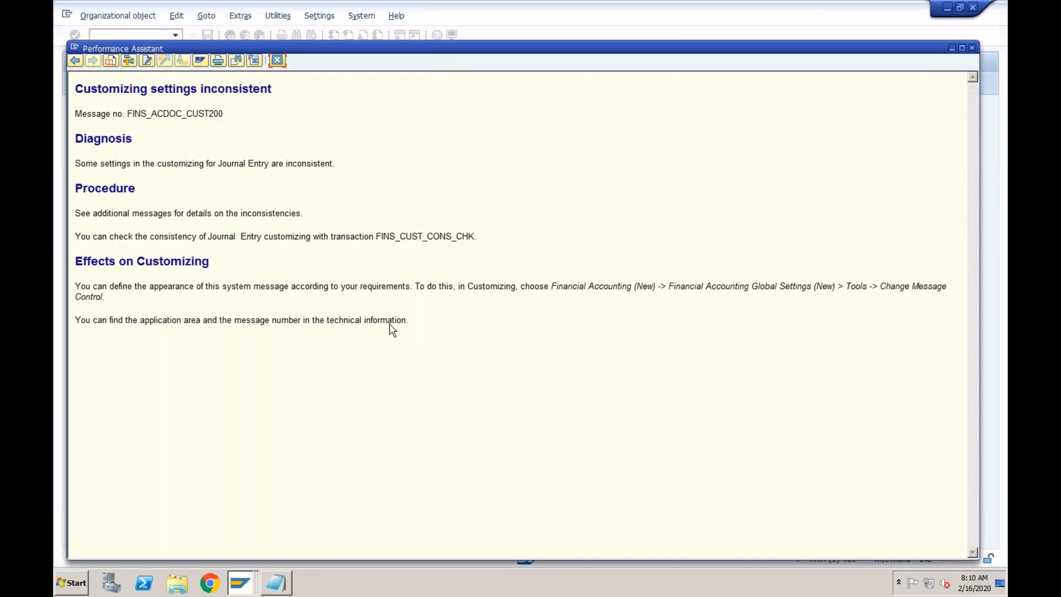
left_click_drag(376, 236, 471, 238)
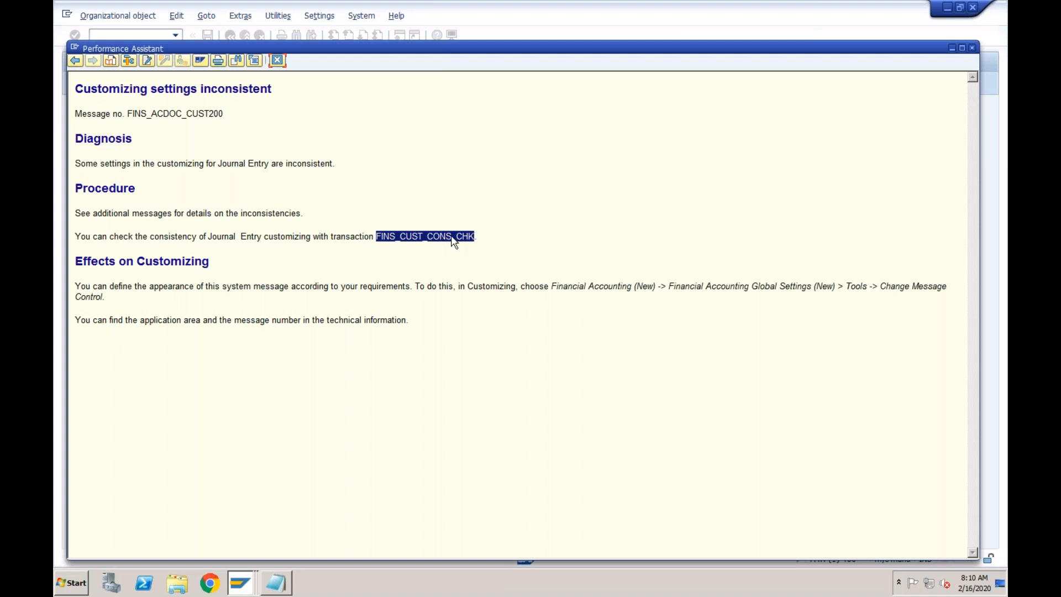
left_click(278, 60)
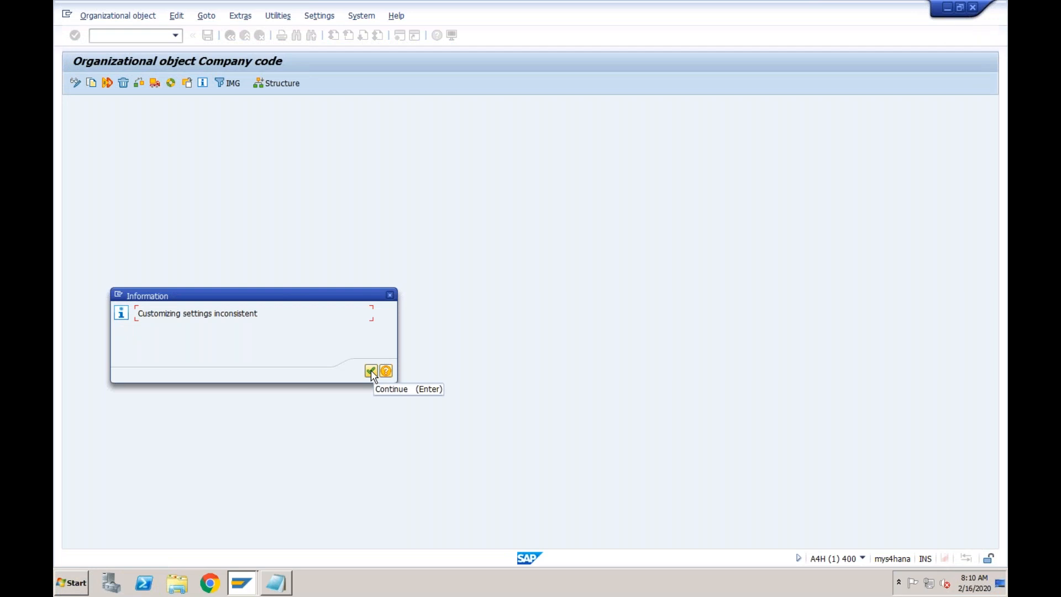
left_click(371, 374)
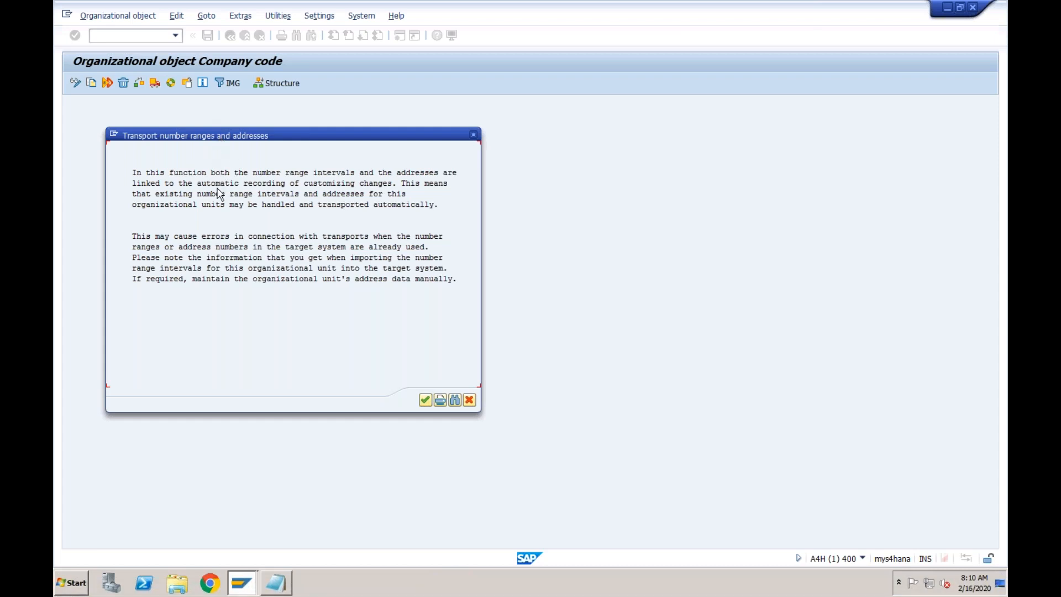
Agree to transport the number ranges and record the company code copy in the proposed customizing request
left_click(426, 400)
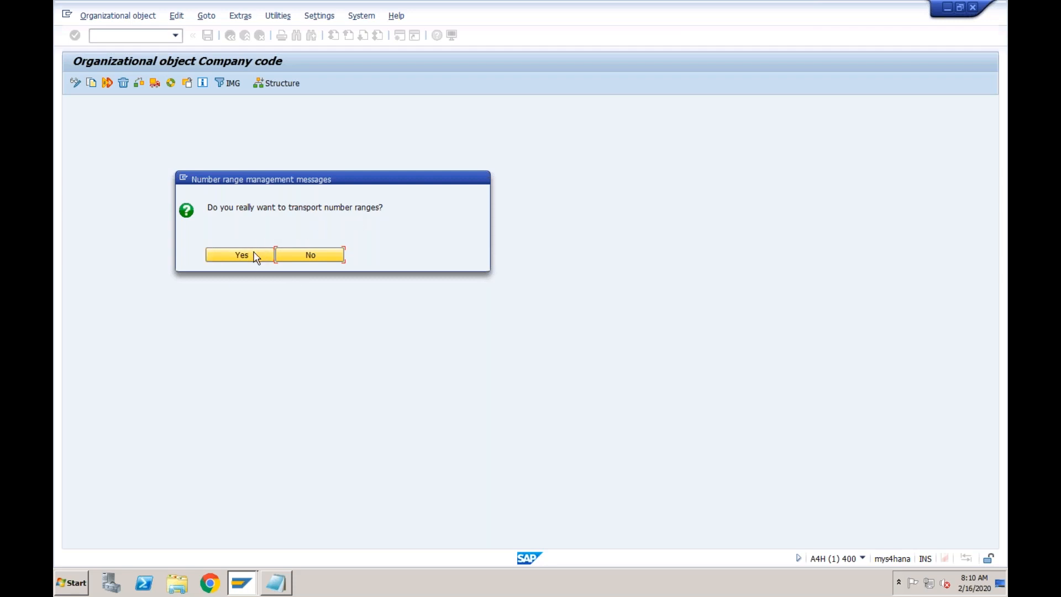
left_click(256, 258)
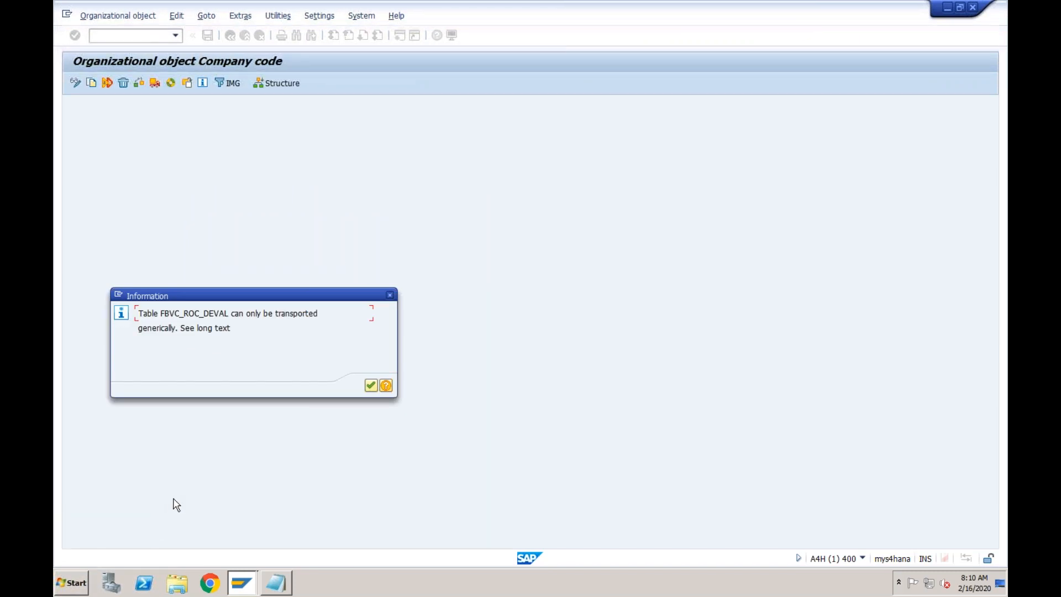
left_click(371, 386)
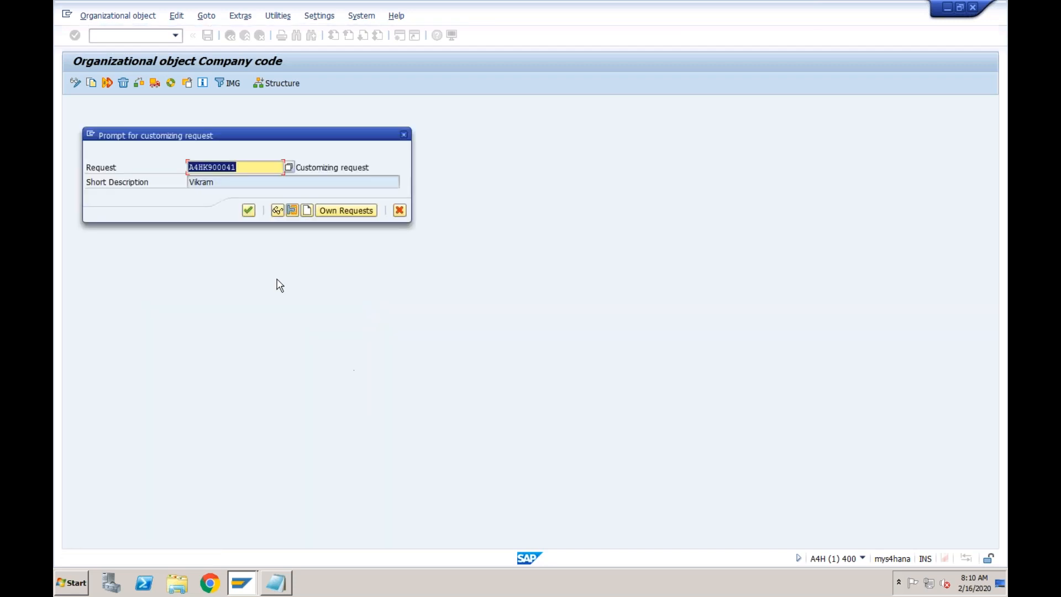
left_click(248, 210)
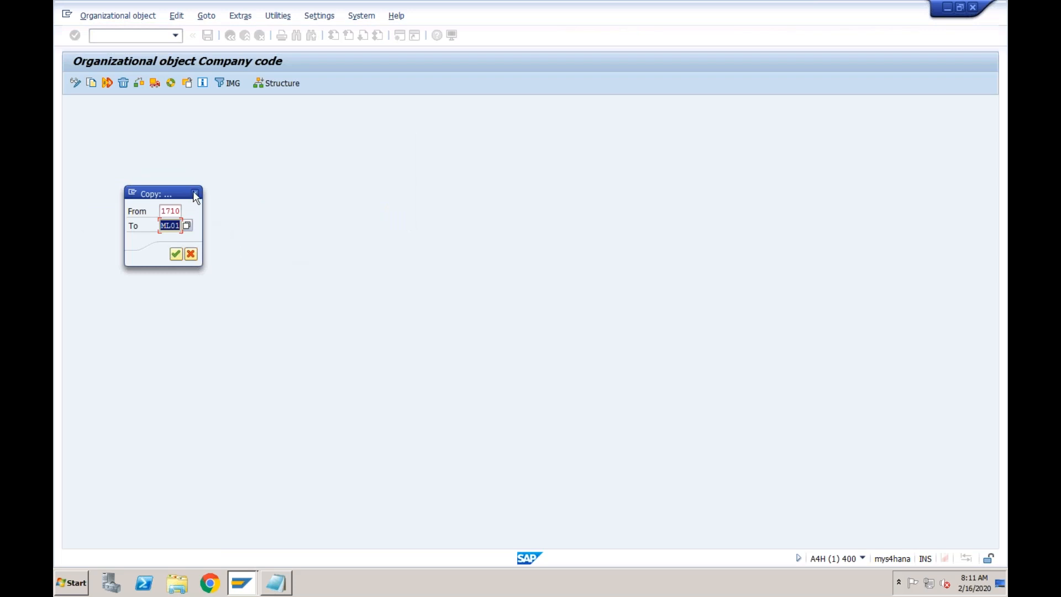
Confirm the copy from 1710 to ML01, stop copying the remaining number range intervals, and display the completed activities
key("Return")
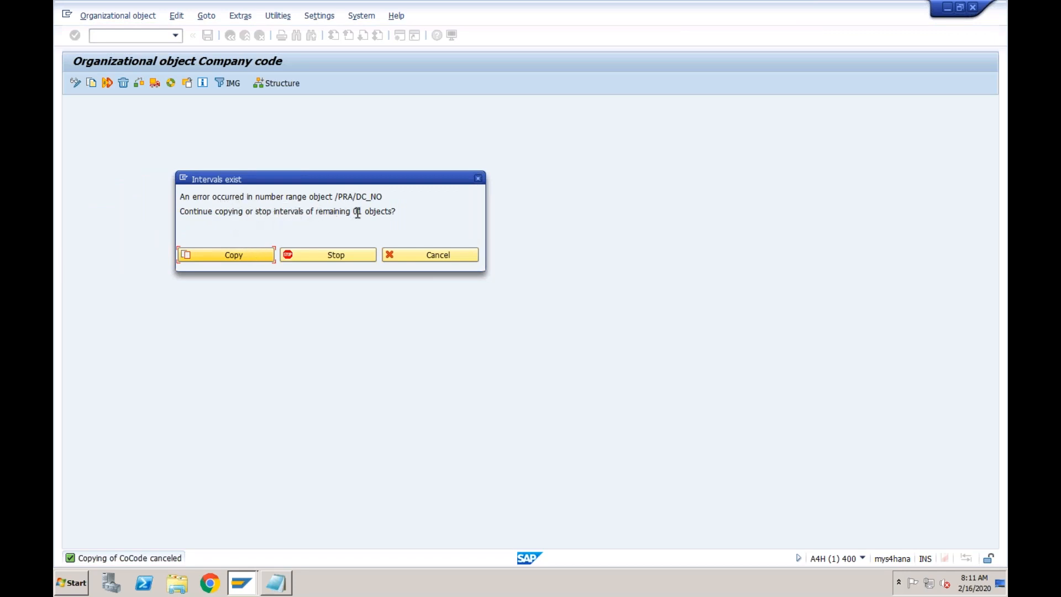
left_click(303, 257)
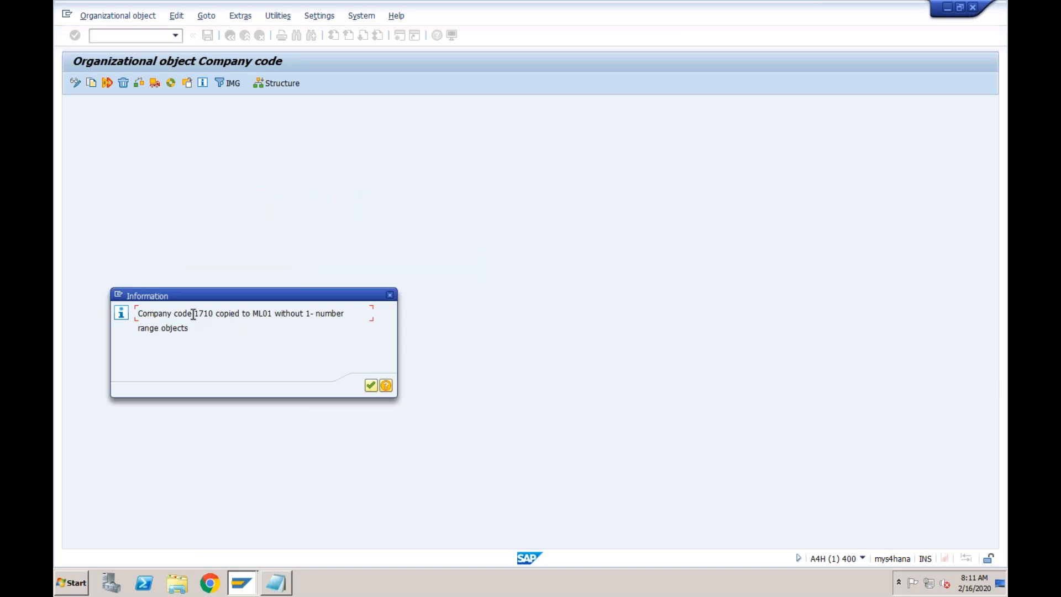
left_click_drag(193, 314, 210, 314)
left_click(371, 387)
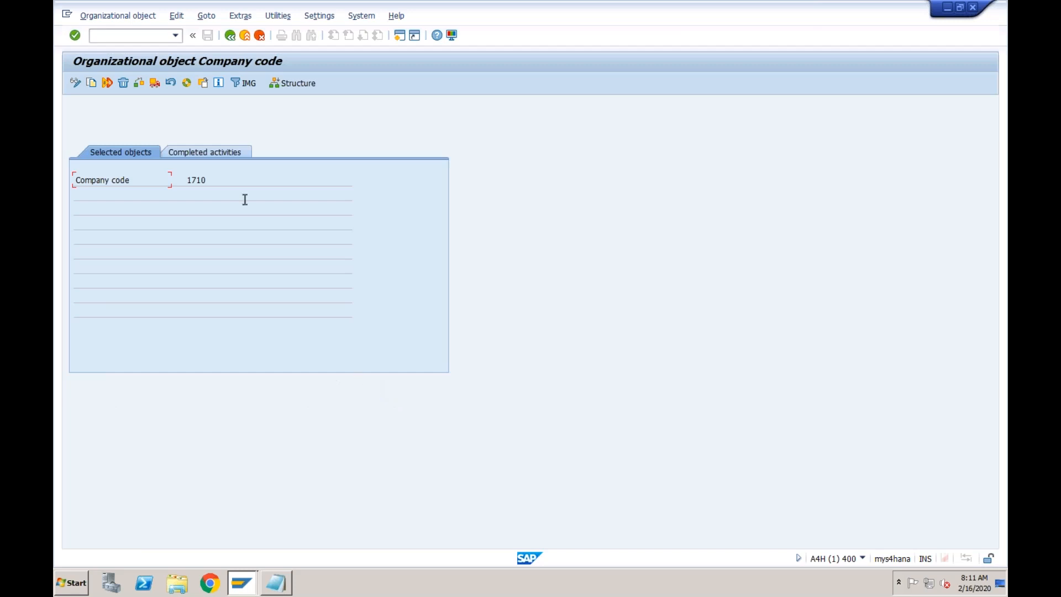
left_click(215, 155)
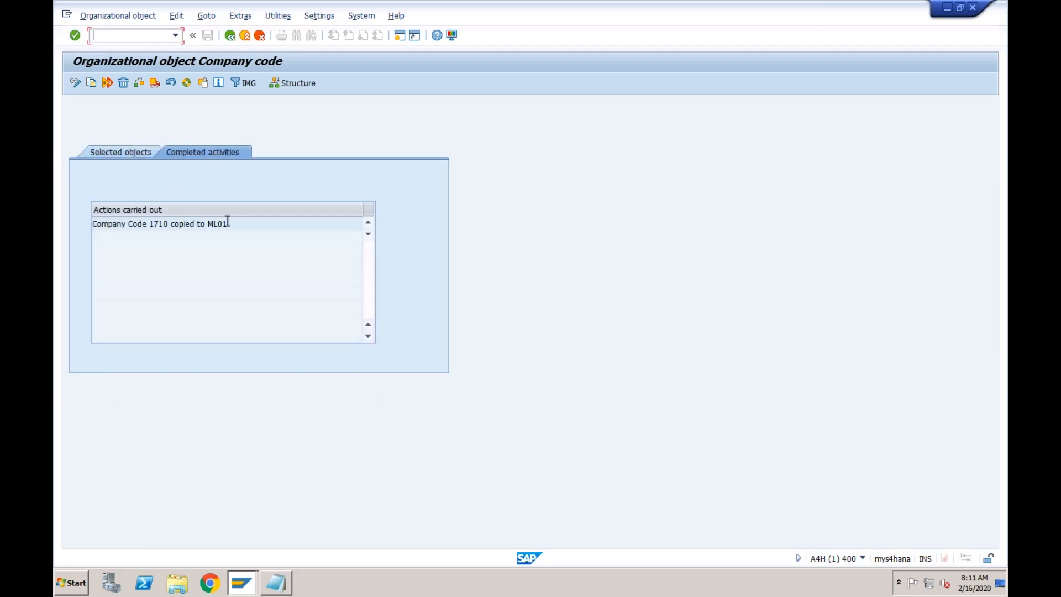
Check the completed company code copy, open the company code global data, position on ML01, and display its details
left_click_drag(227, 222, 207, 222)
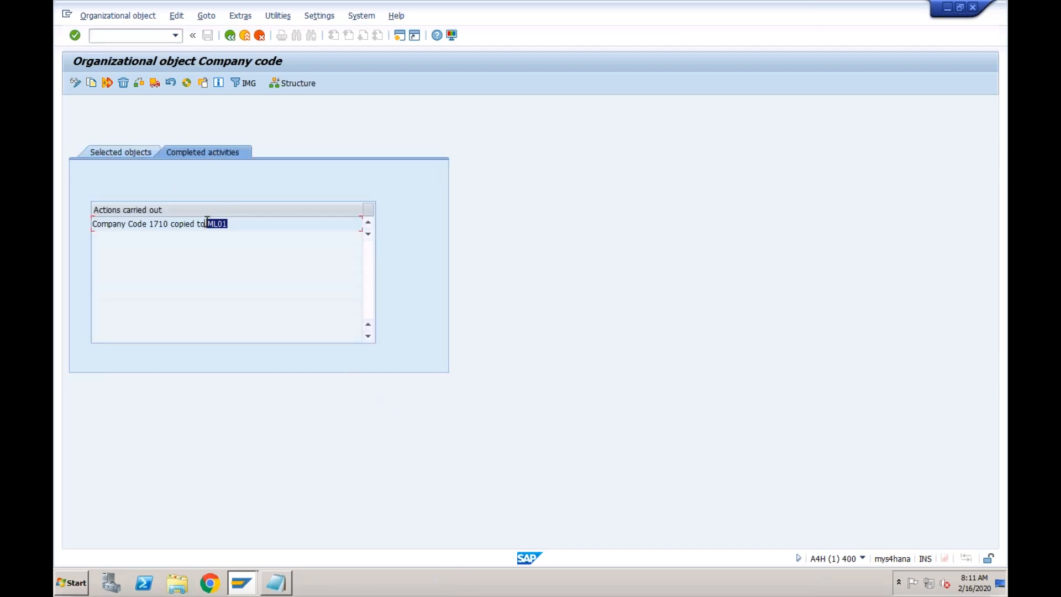
left_click(156, 37)
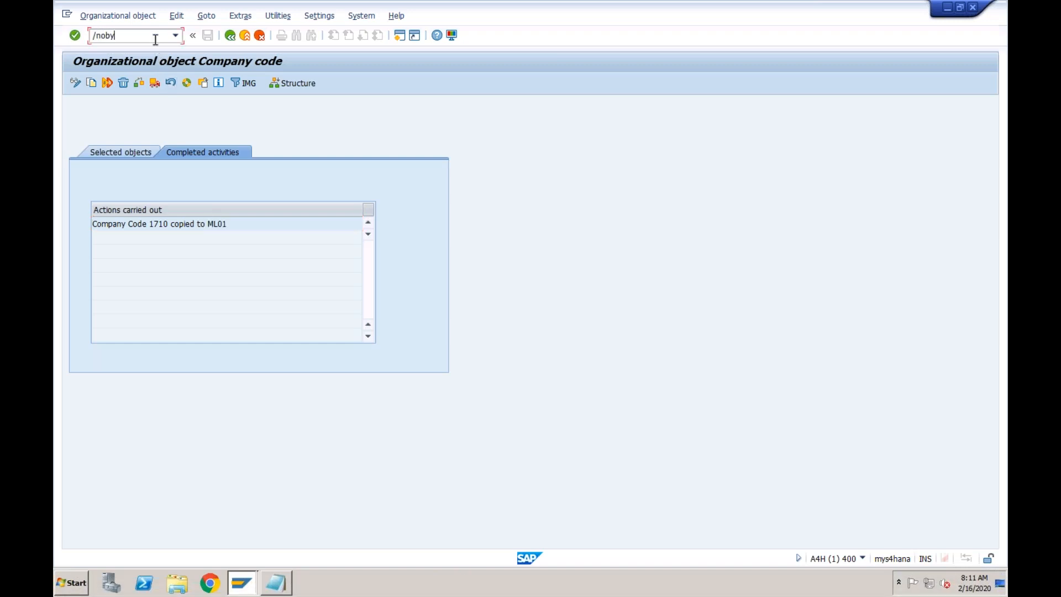
key("Return")
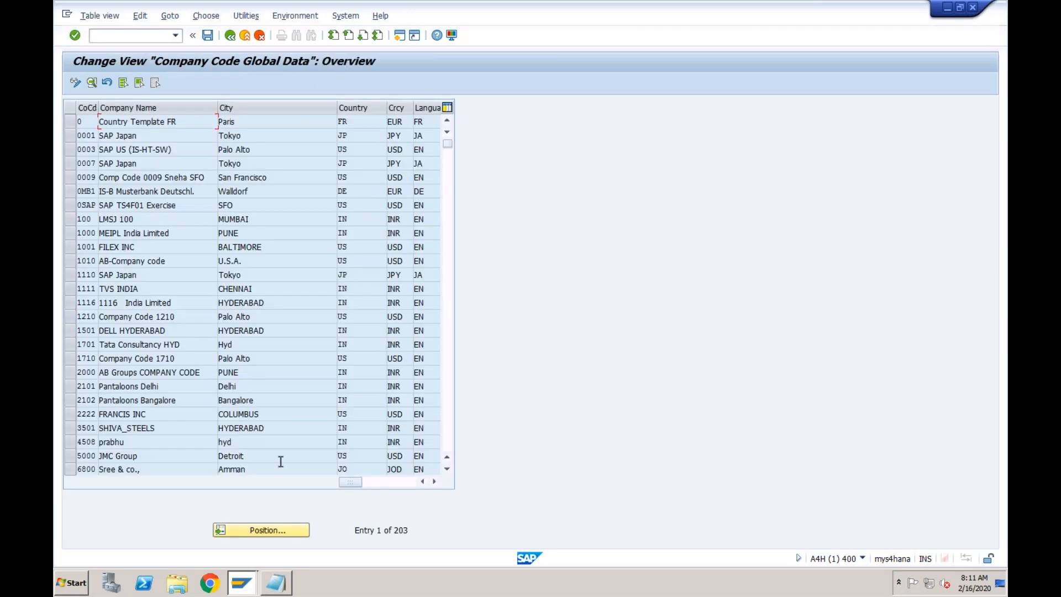
left_click(259, 528)
type("ml01")
key("Return")
left_click(263, 124)
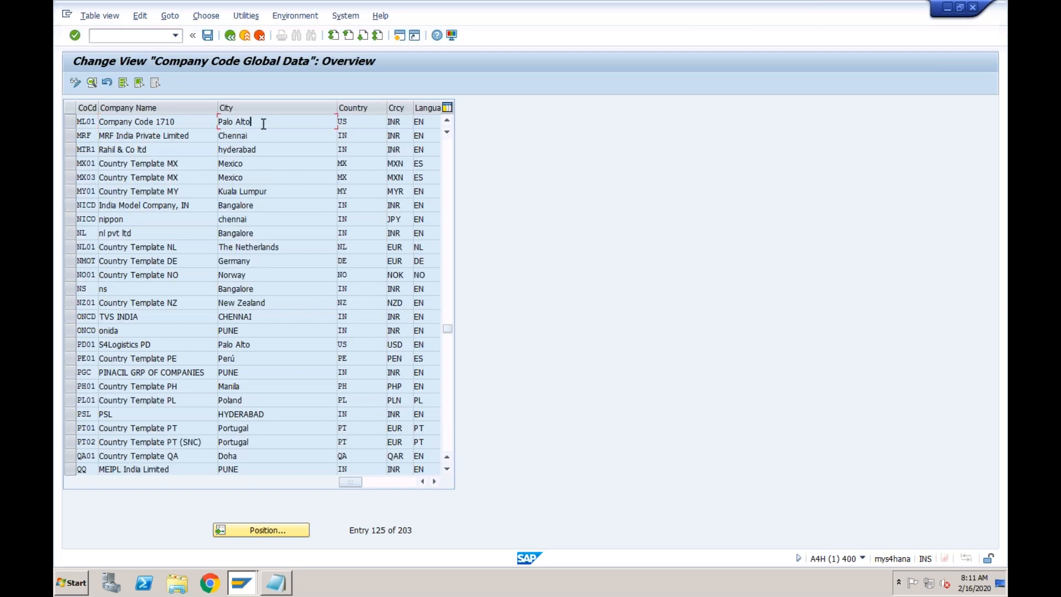
double_click(264, 123)
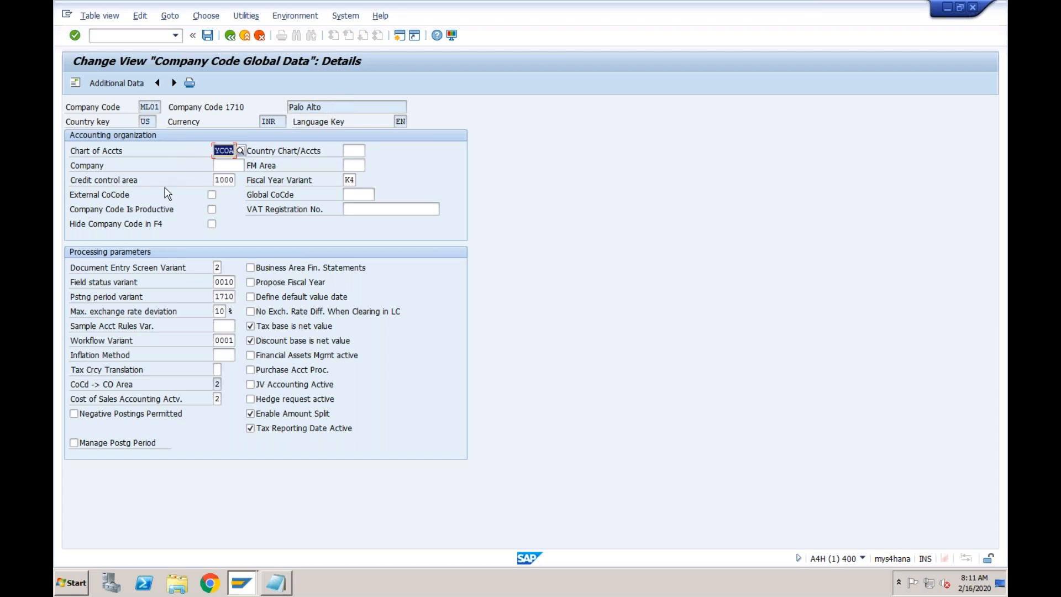
Clear the credit control area in ML01's global data, review its fiscal year, field status and posting period variants, and save
left_click(224, 179)
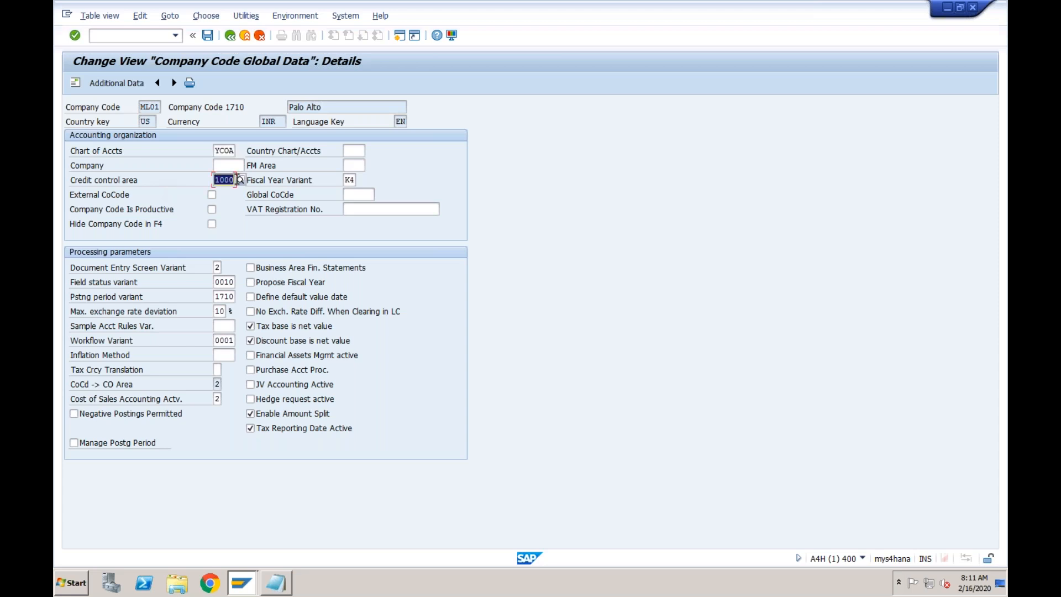
key("Delete")
left_click(350, 179)
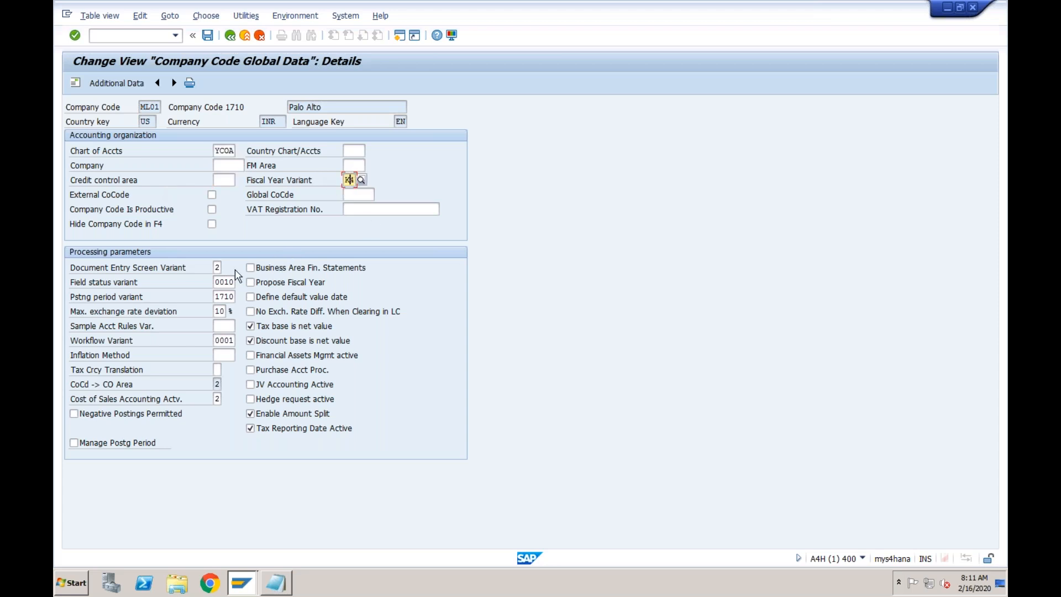
left_click(216, 283)
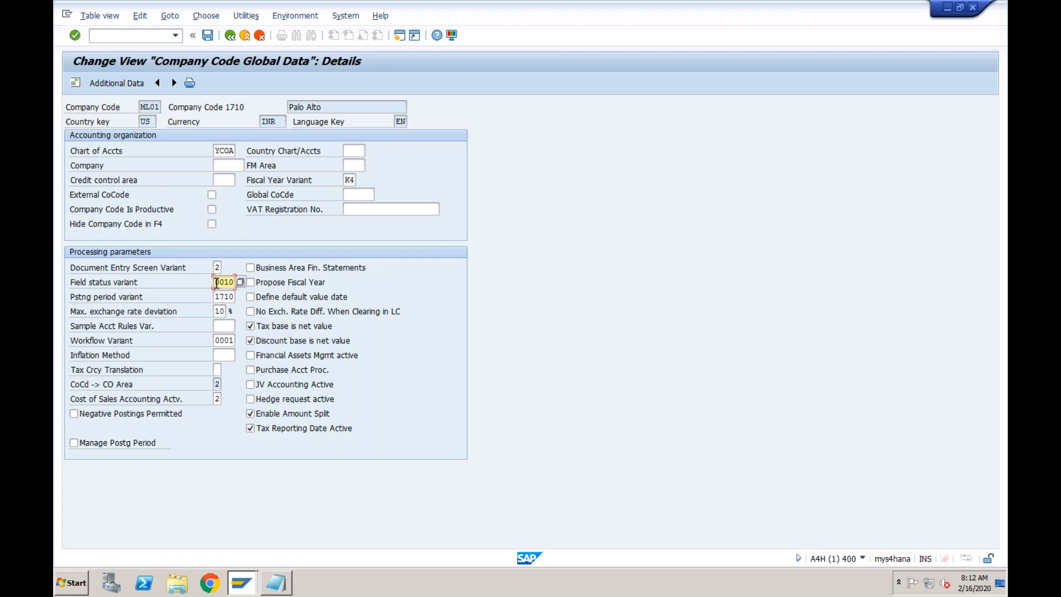
left_click(215, 298)
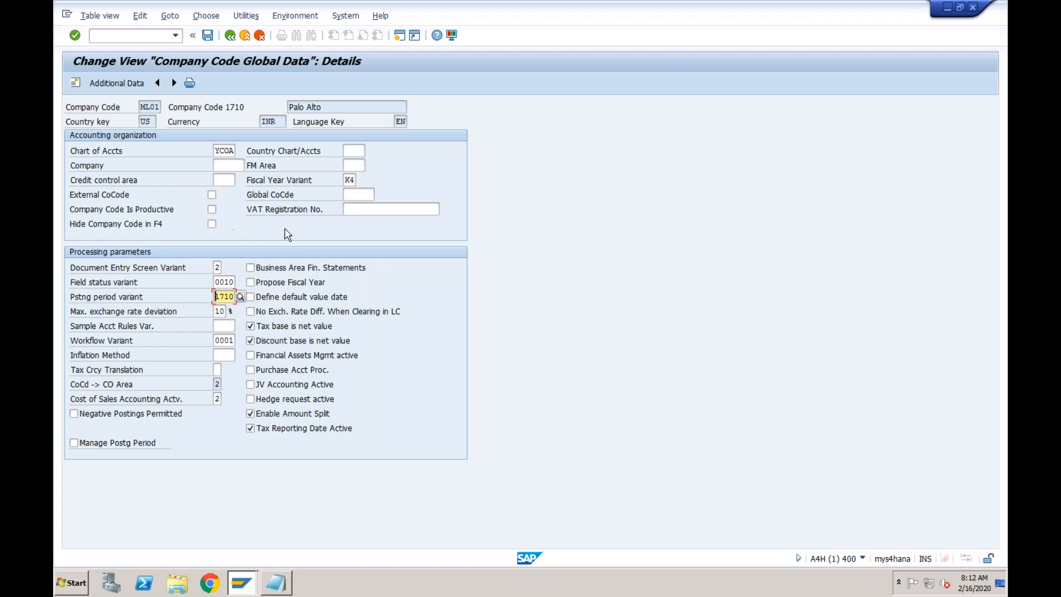
left_click(207, 35)
left_click(249, 210)
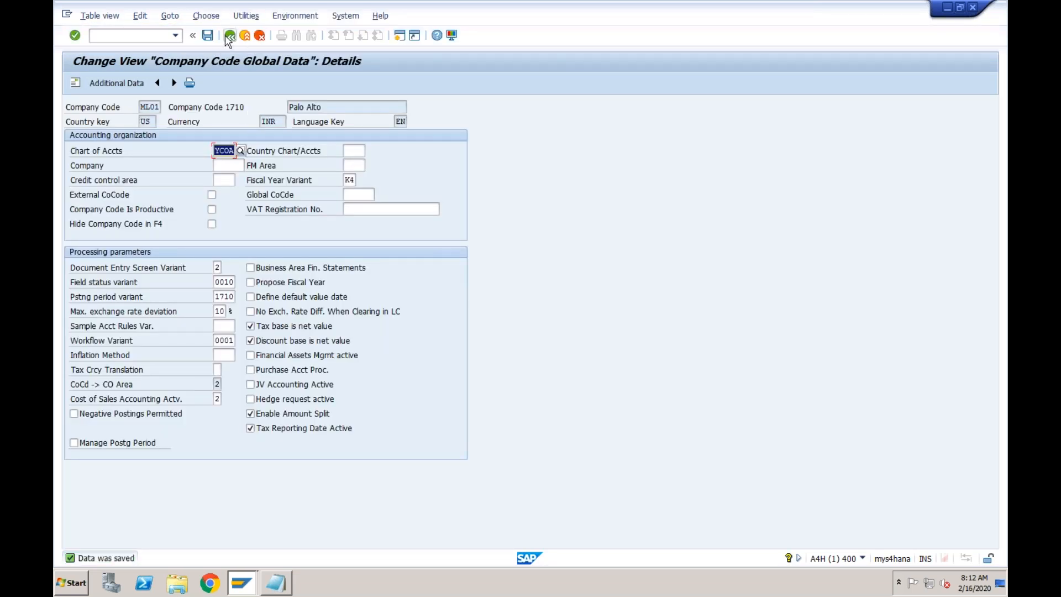
Leave the company code global data and display the SAP Reference IMG from project customizing
left_click(229, 36)
left_click(229, 36)
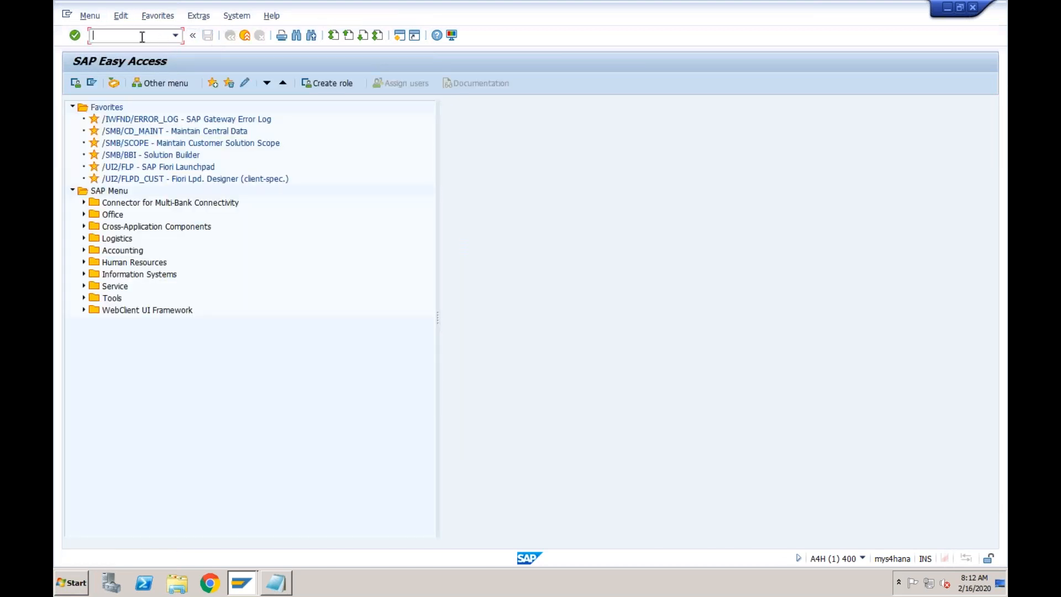
key("Return")
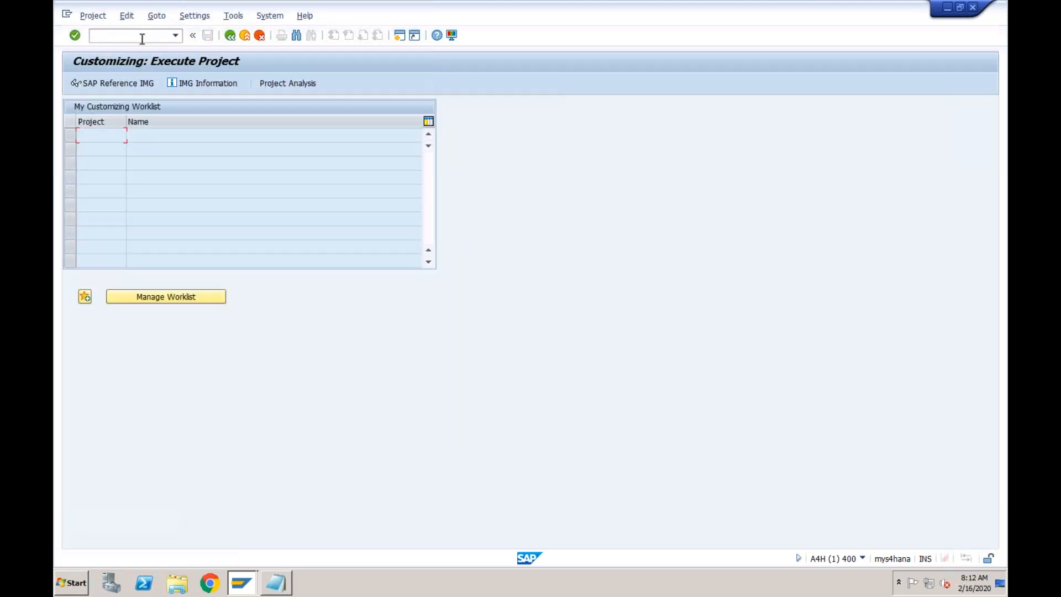
key("F5")
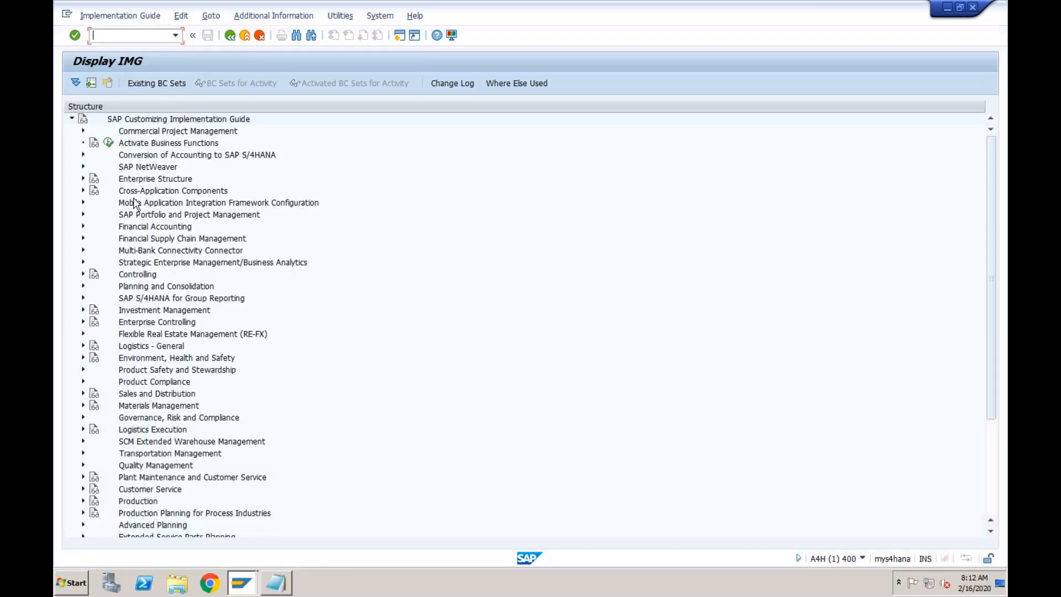
Execute Define Settings for Ledgers and Currency Types under Financial Accounting Global Settings > Ledgers > Ledger, and acknowledge the consistency check messages
left_click(83, 227)
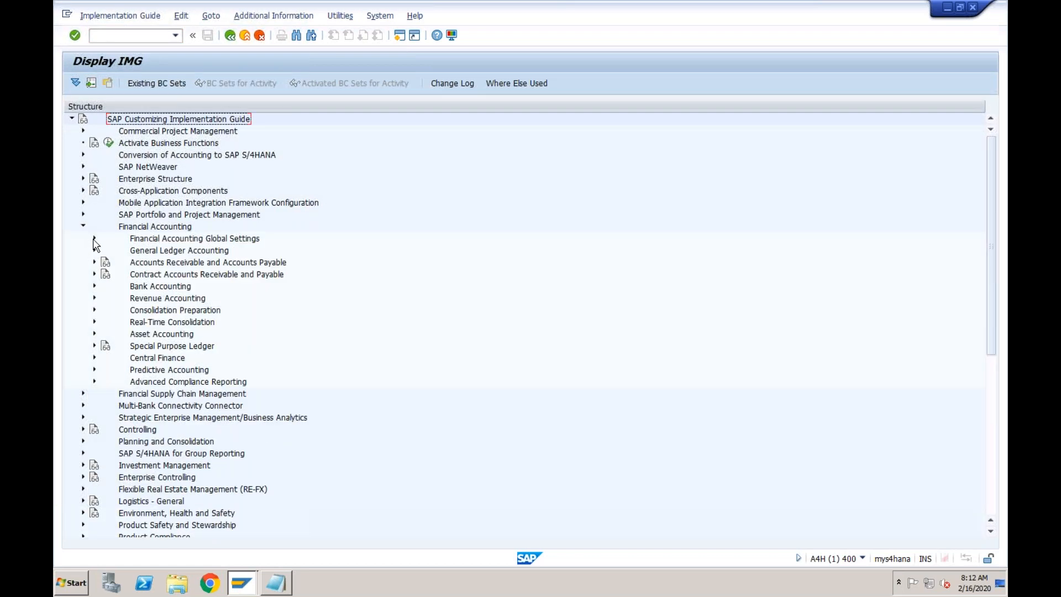
left_click(94, 239)
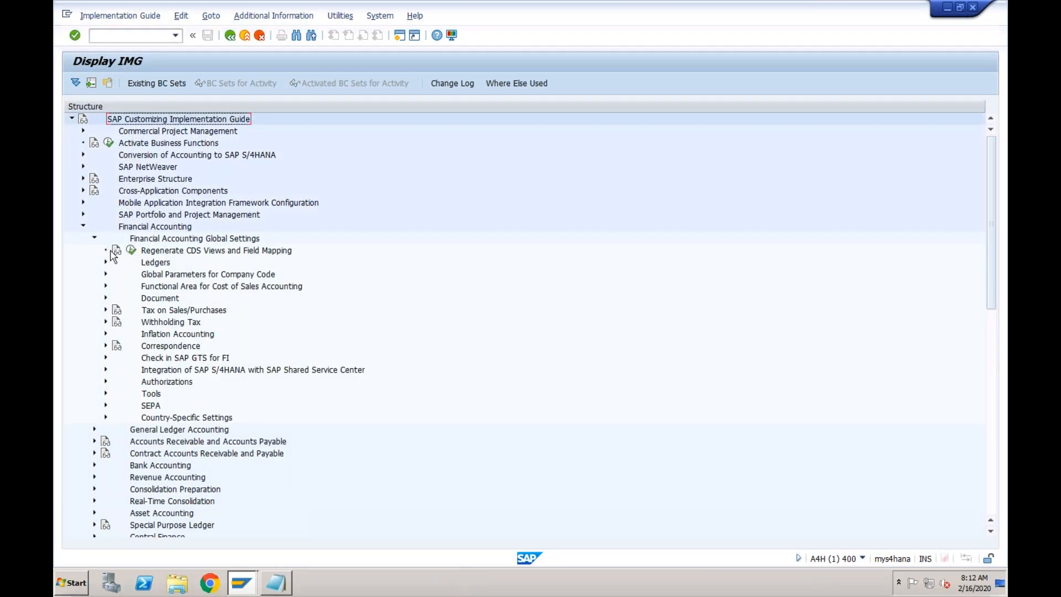
left_click(106, 264)
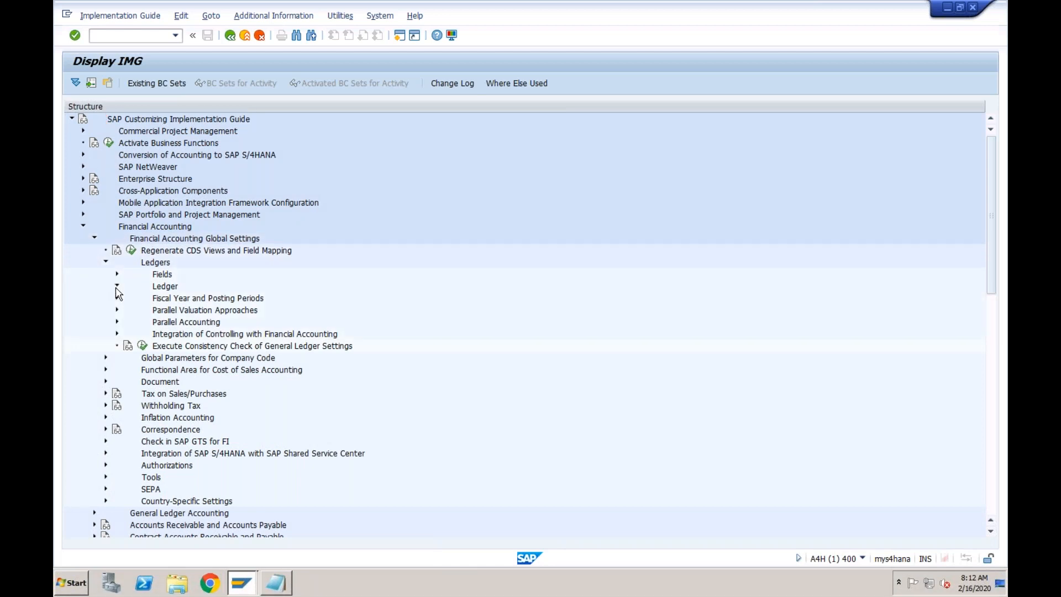
left_click(116, 287)
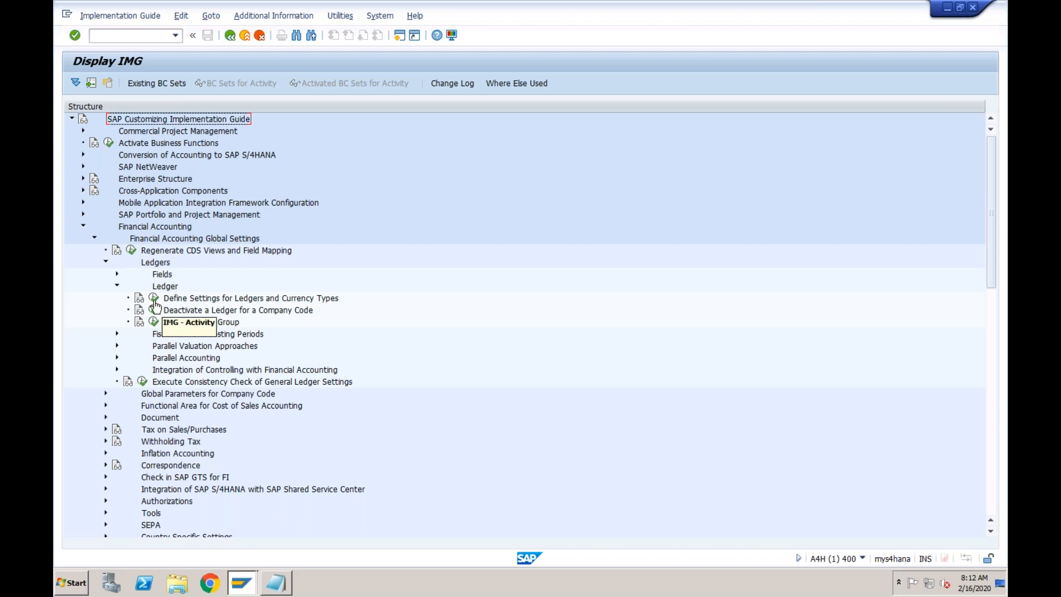
left_click(154, 300)
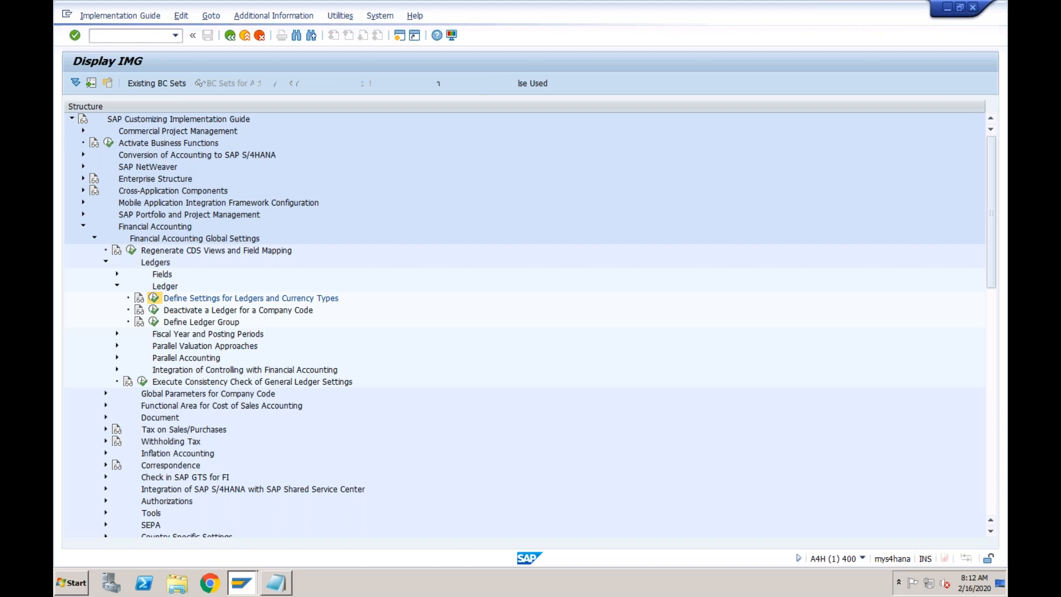
left_click(125, 399)
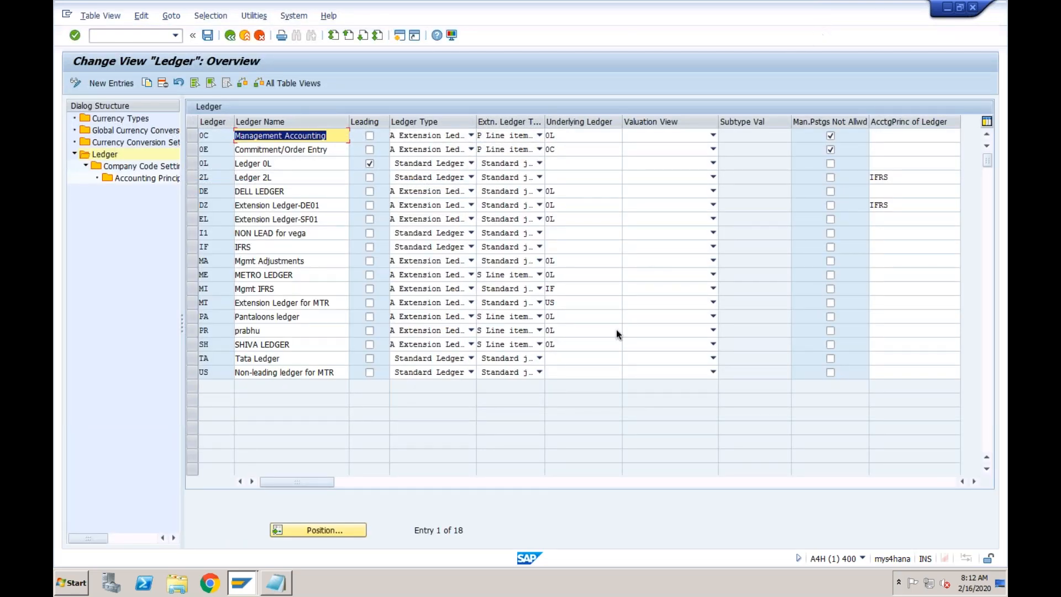
Look up the transaction of the ledger settings, return to the IMG, and display the technical keys as additional information
left_click(861, 558)
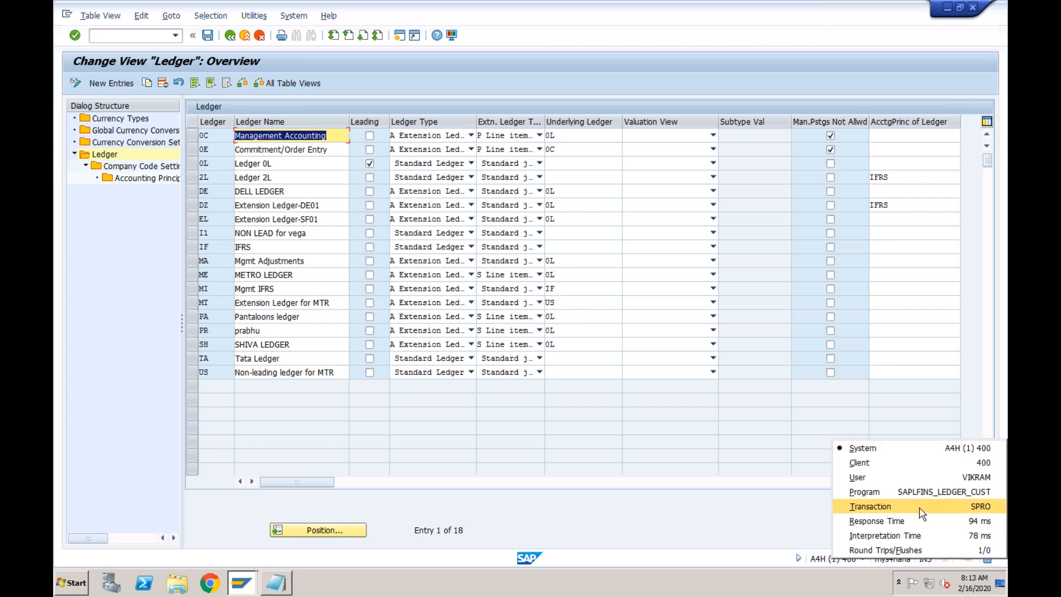
left_click(230, 35)
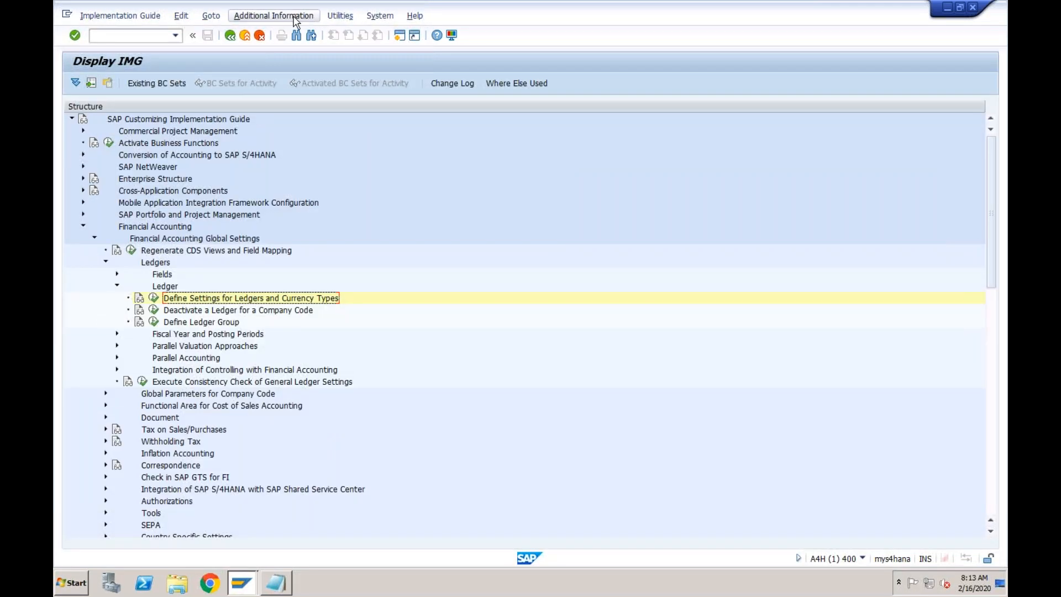
left_click(306, 21)
mouse_move(310, 37)
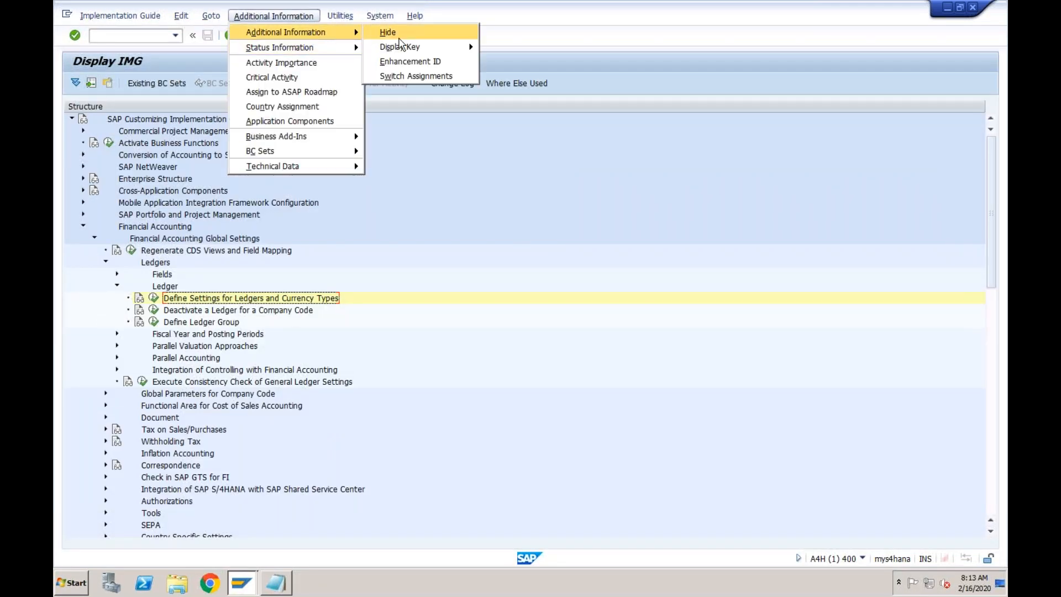
mouse_move(450, 48)
left_click(515, 62)
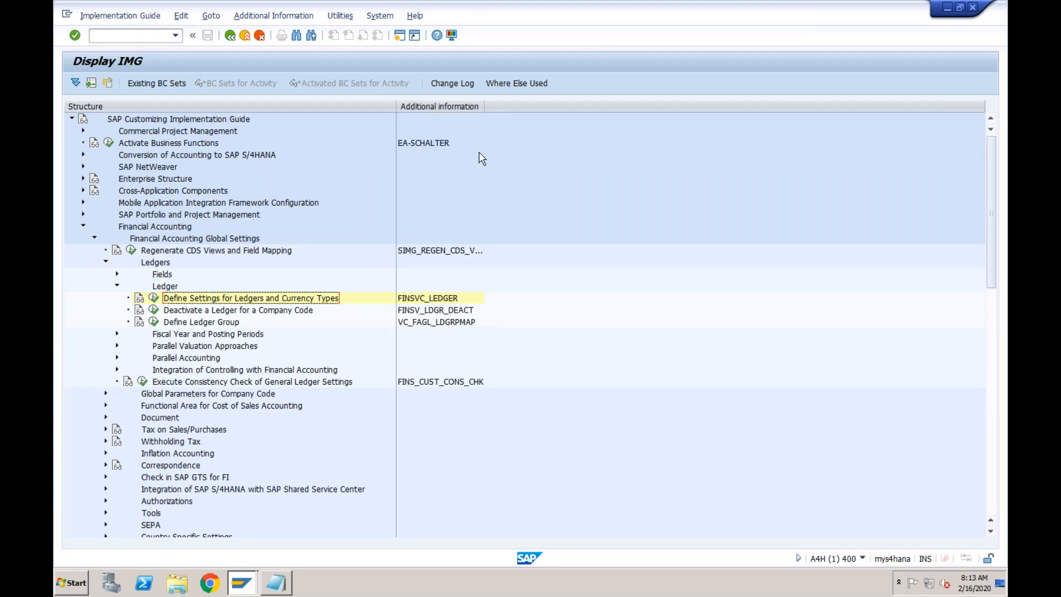
double_click(484, 106)
Reopen Define Settings for Ledgers and Currency Types, select ledger 0L, and open its company code settings
left_click(154, 299)
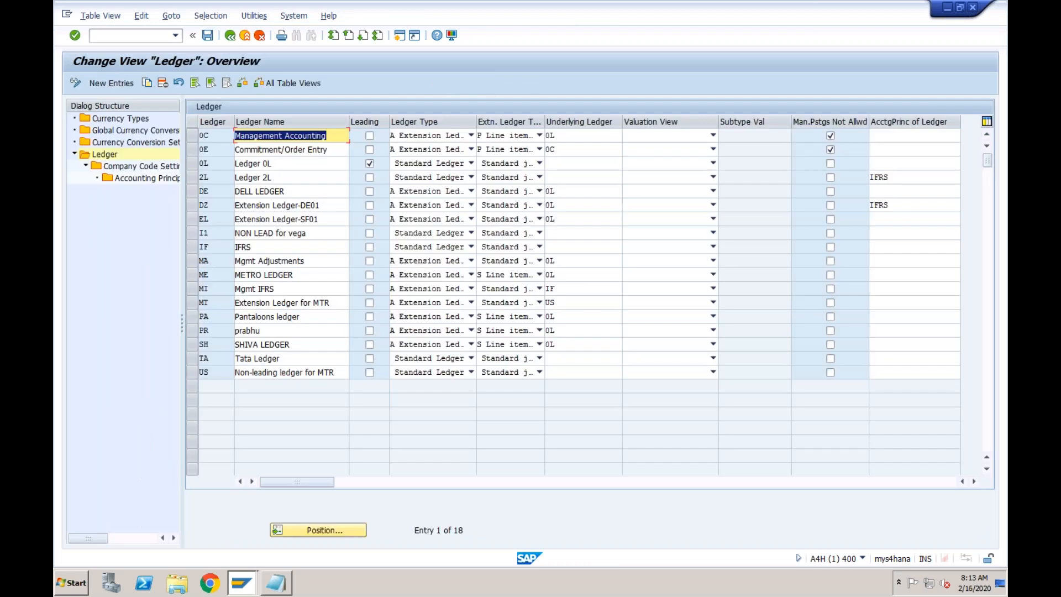
left_click(218, 162)
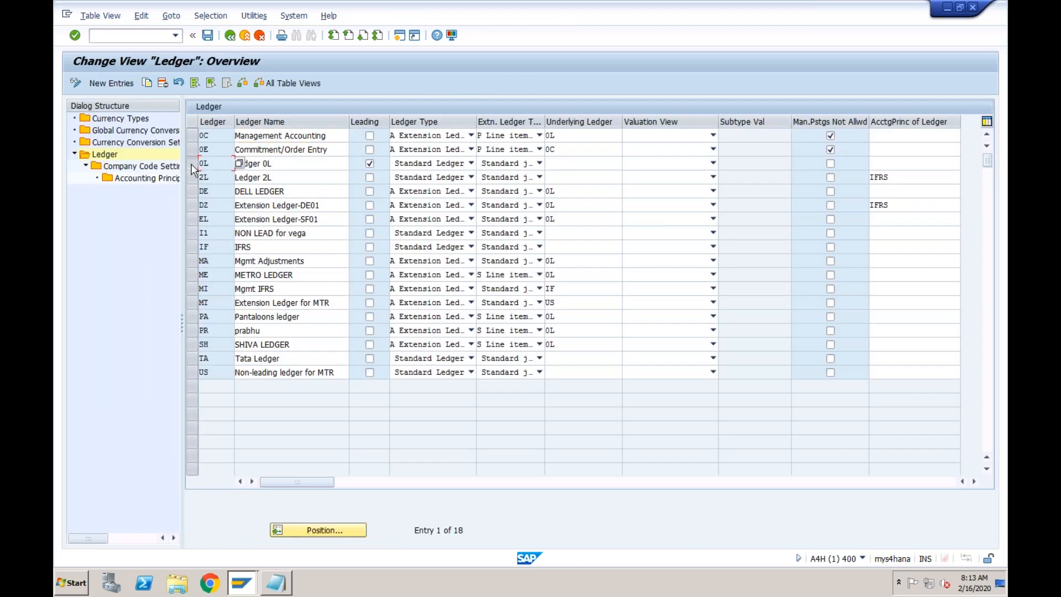
left_click(192, 163)
double_click(154, 167)
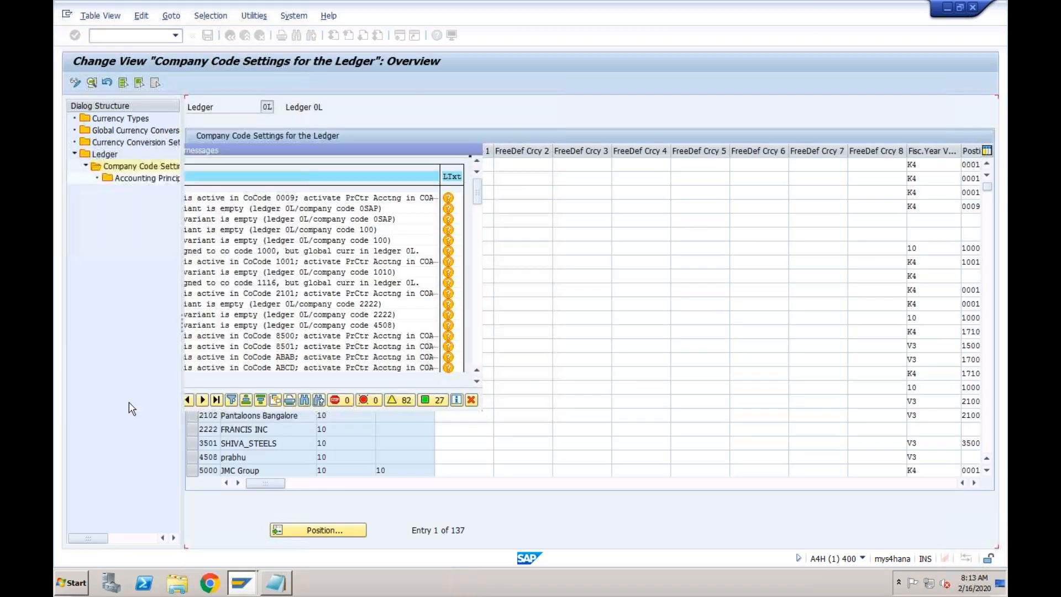
Position on company code ML01 in the ledger 0L settings and open its detail view
left_click(309, 535)
type("ml01")
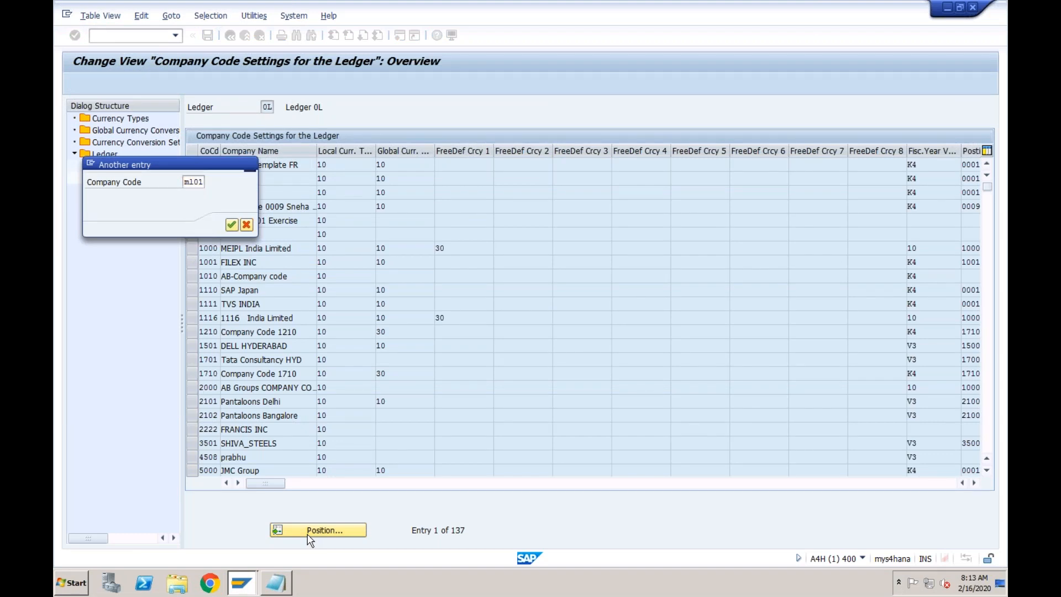
key("Return")
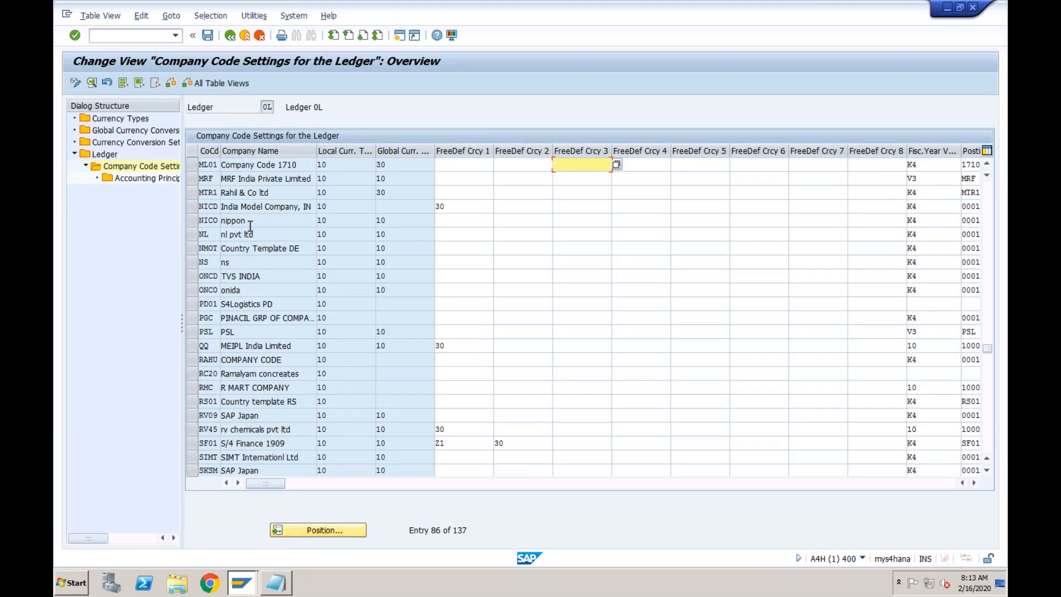
double_click(214, 165)
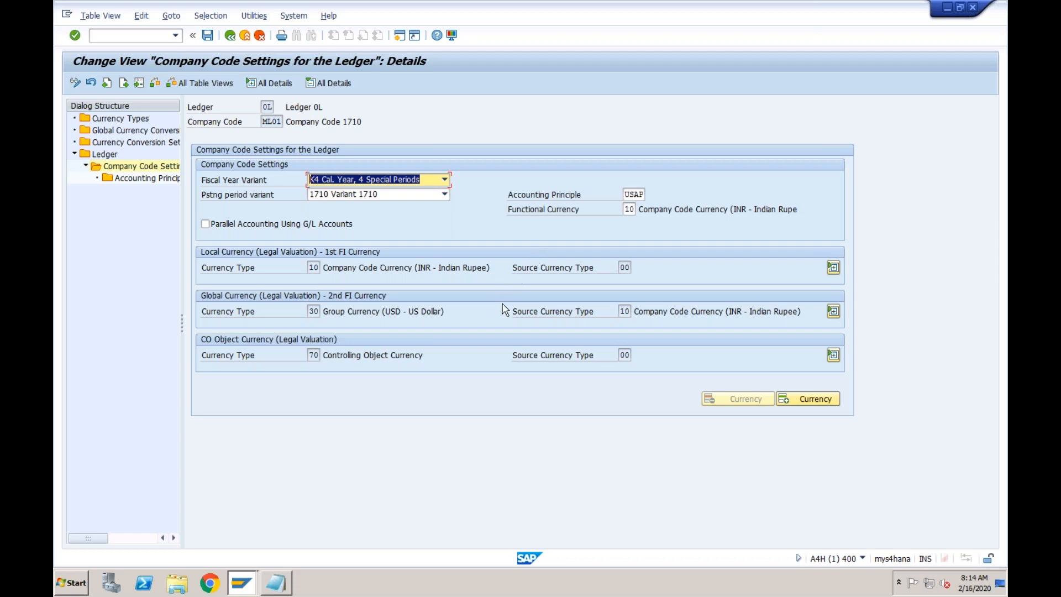
Add a freely defined currency to ML01's ledger settings and look up the possible currency types without choosing one
left_click(794, 397)
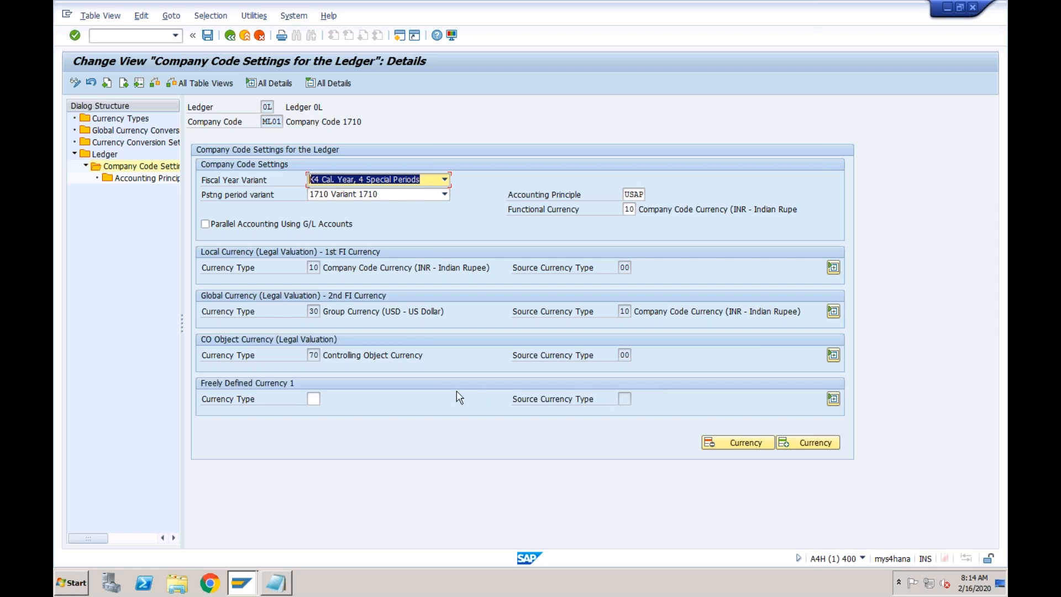
left_click(315, 398)
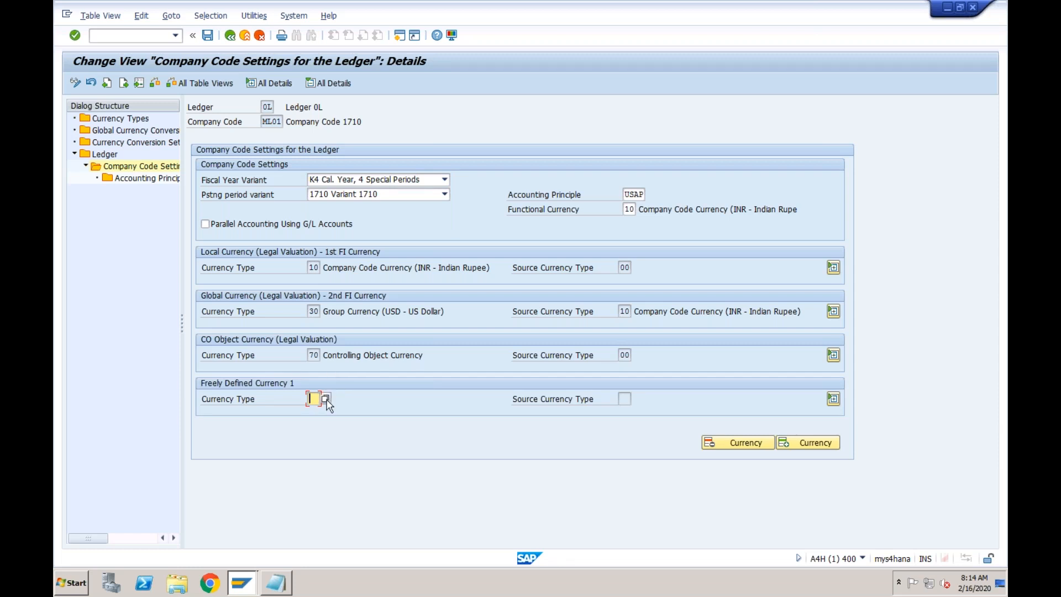
left_click(326, 399)
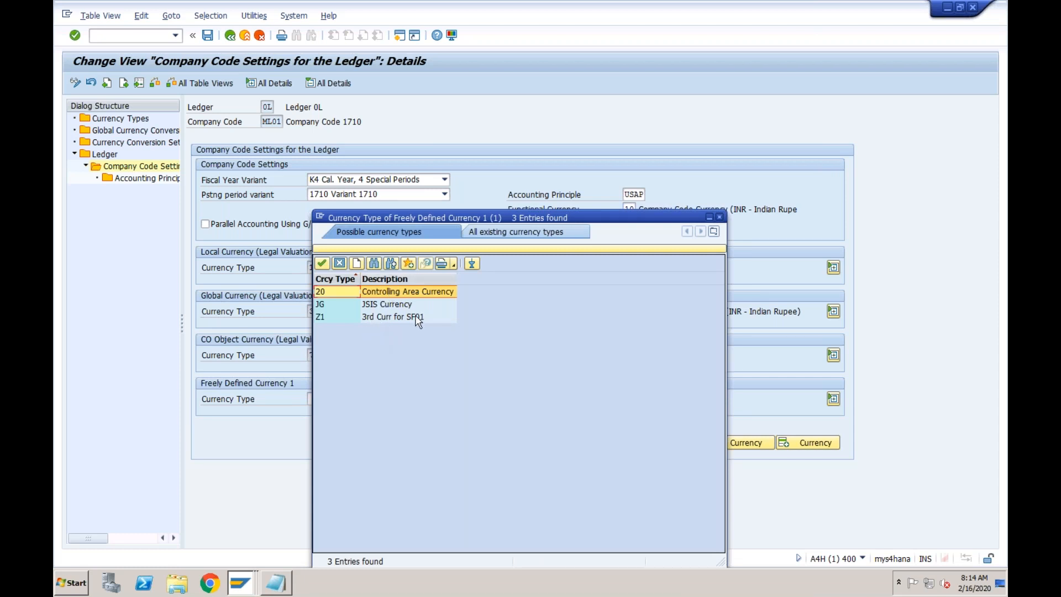
left_click(719, 218)
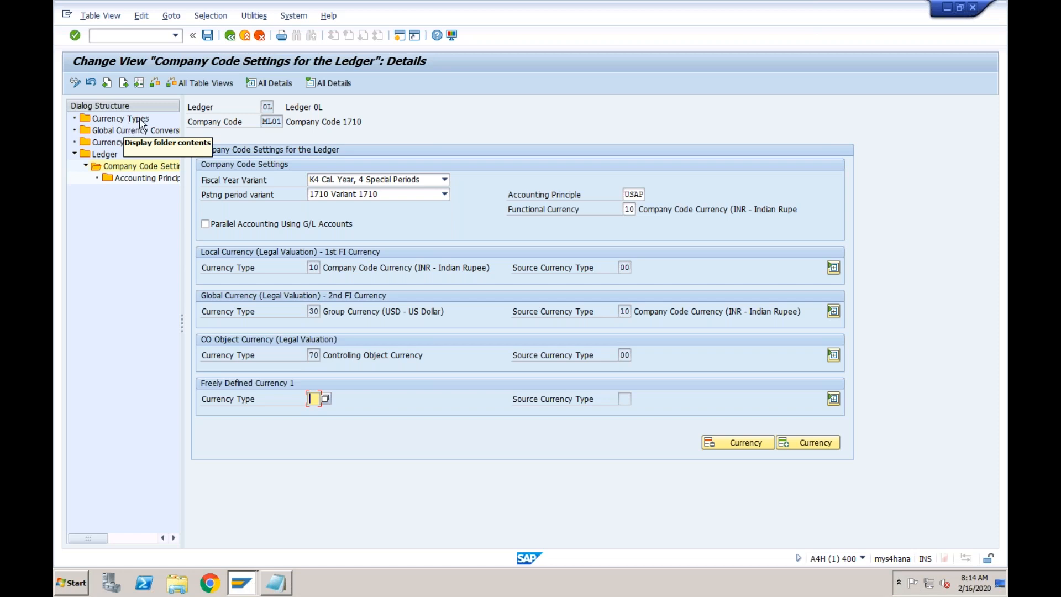
View the currency types overview and open the currency conversion settings for company codes, accepting the consistency check messages
double_click(120, 119)
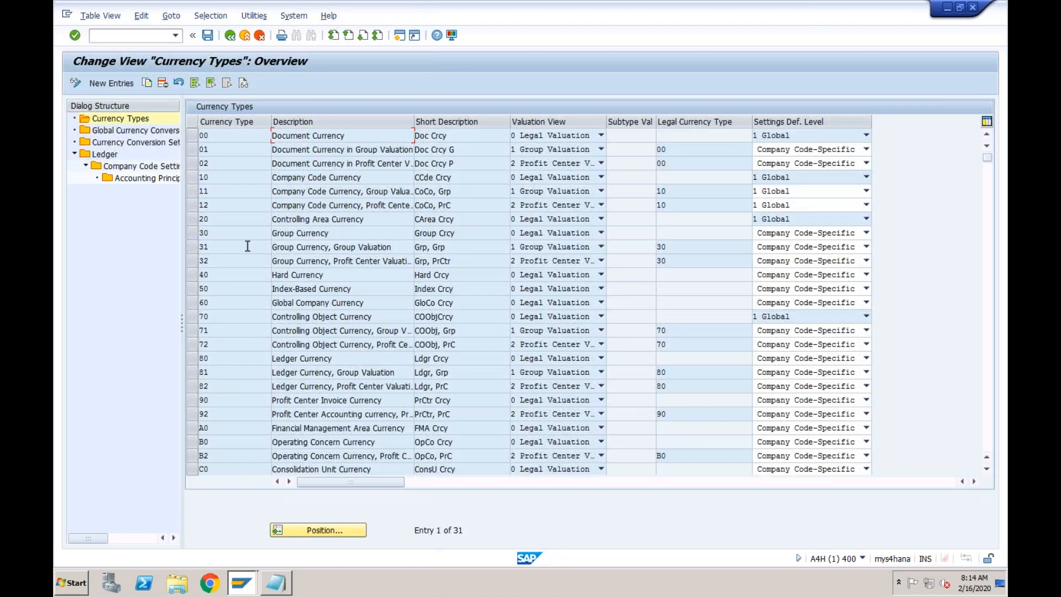
left_click(209, 233)
double_click(157, 142)
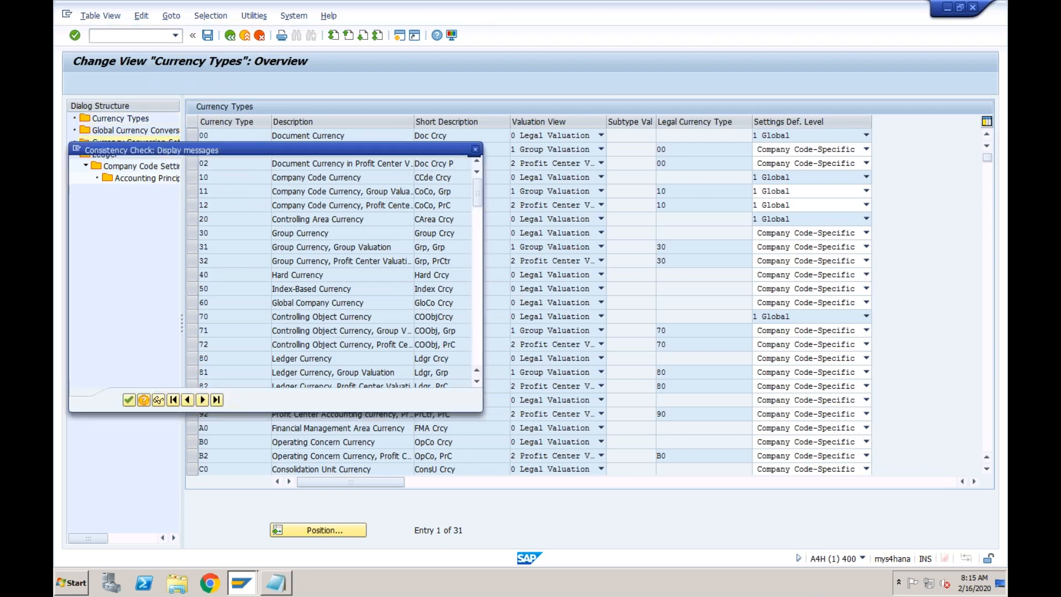
left_click(128, 400)
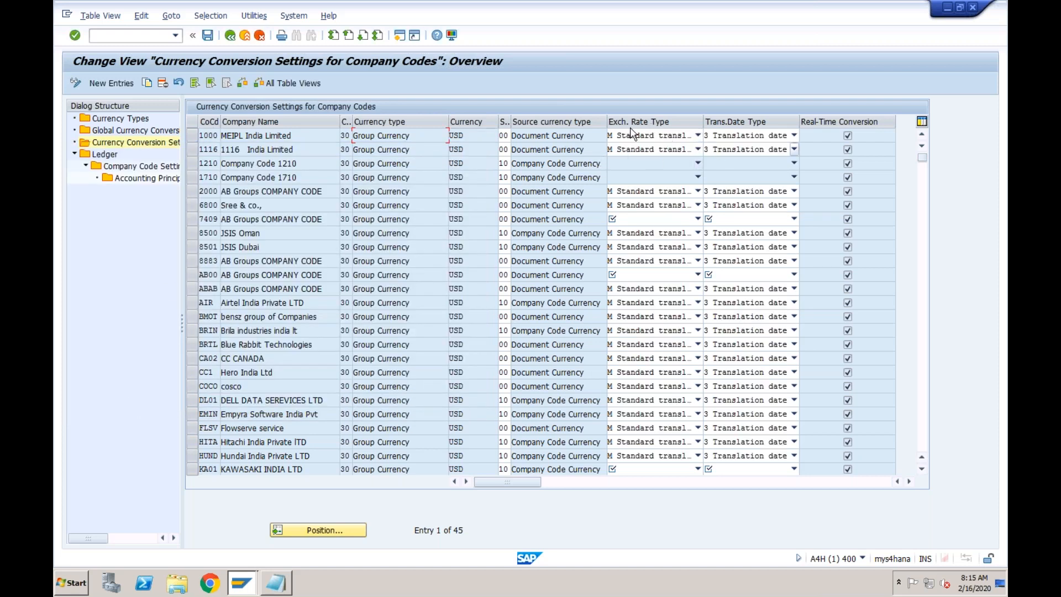
Try to copy company code 1000's group currency conversion entry to ML01, and discard the copy
left_click(193, 136)
left_click(147, 83)
type("ML01")
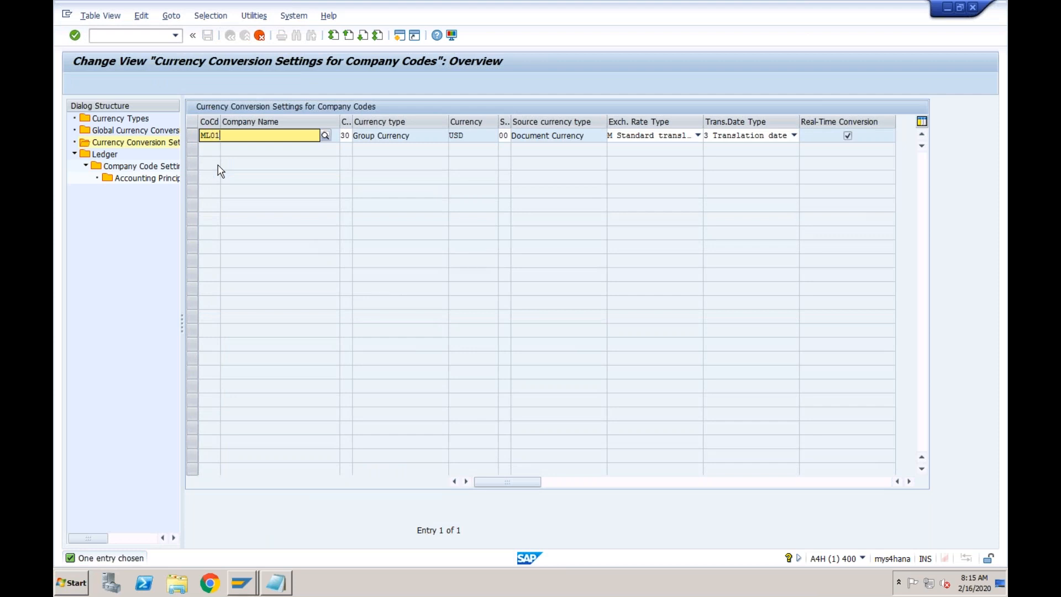
key("Return")
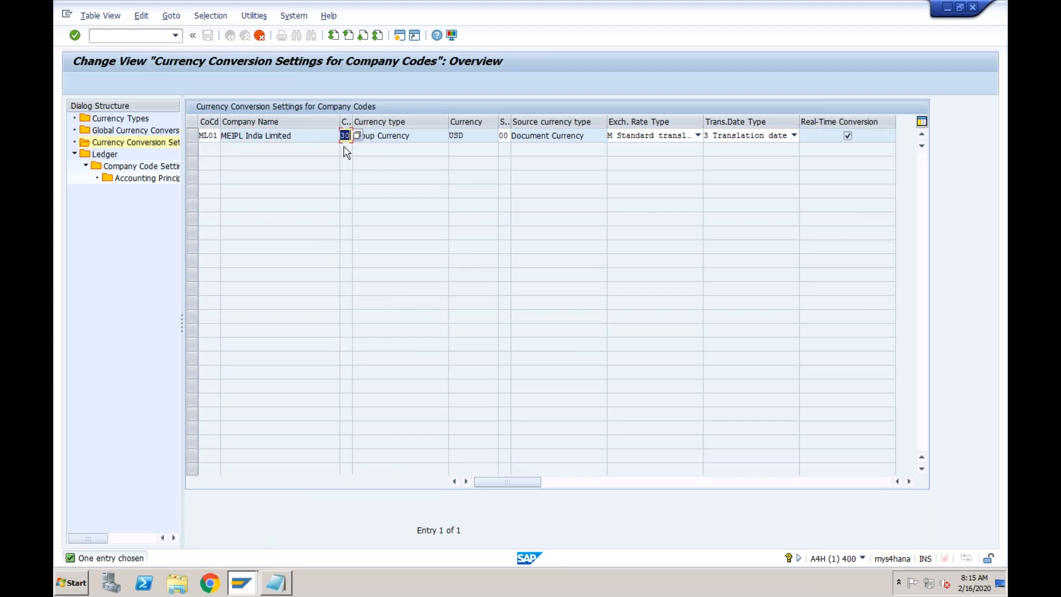
left_click(216, 138)
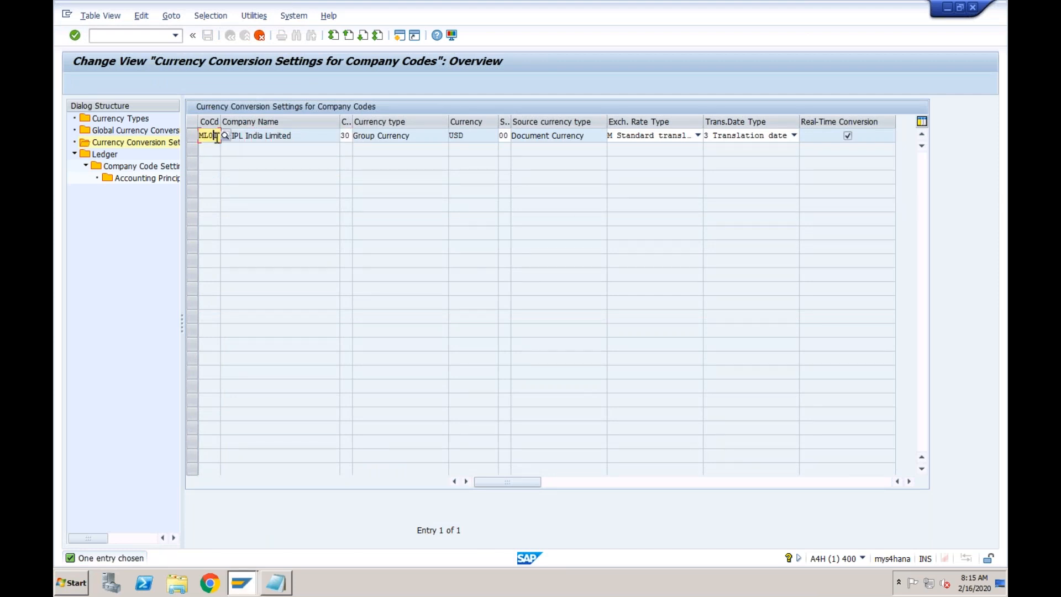
left_click(348, 137)
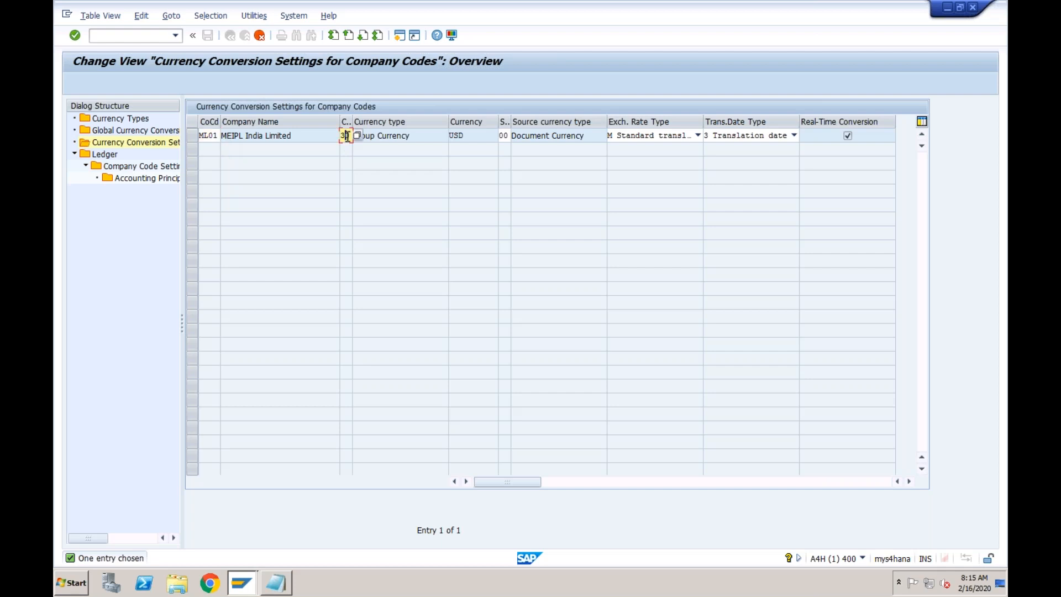
left_click(479, 135)
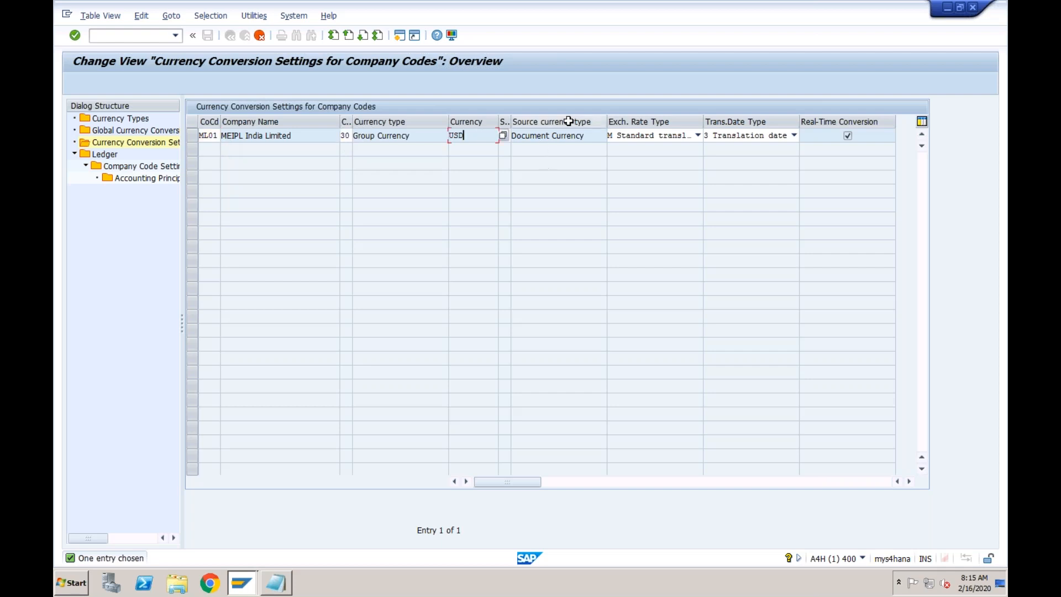
left_click(586, 139)
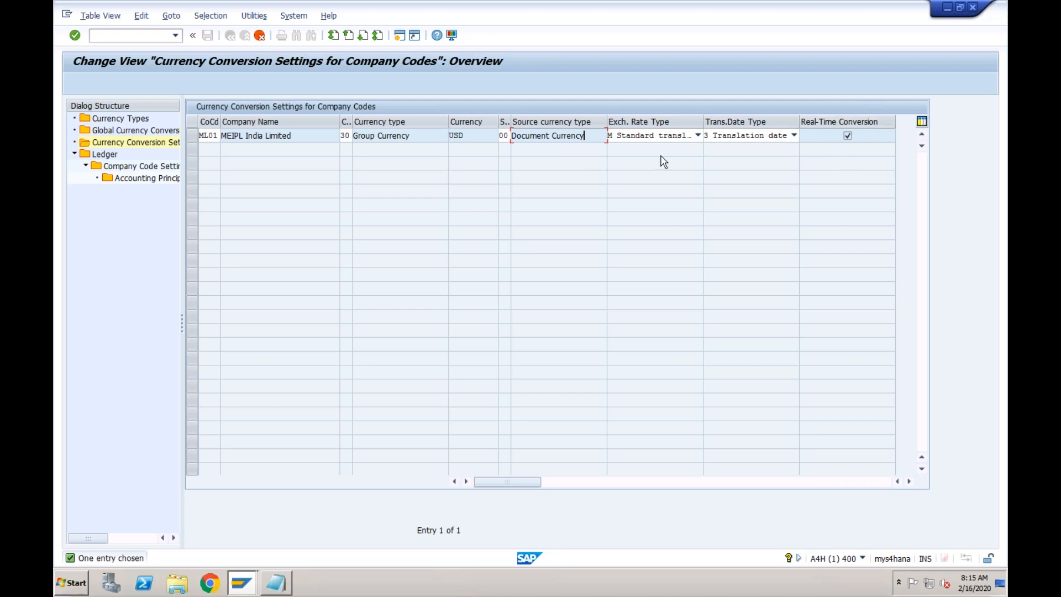
key("Return")
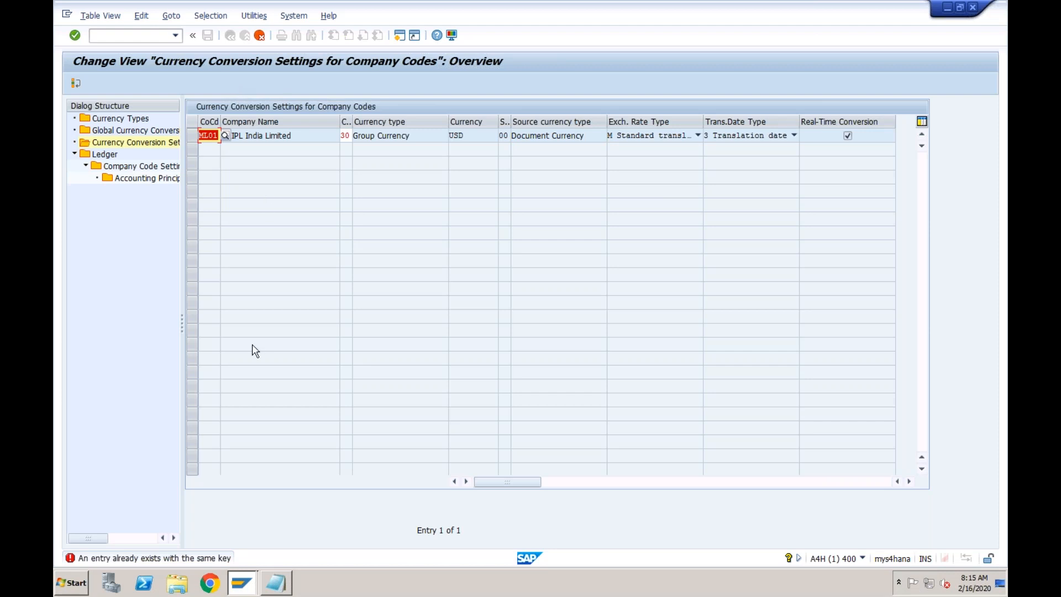
left_click(260, 36)
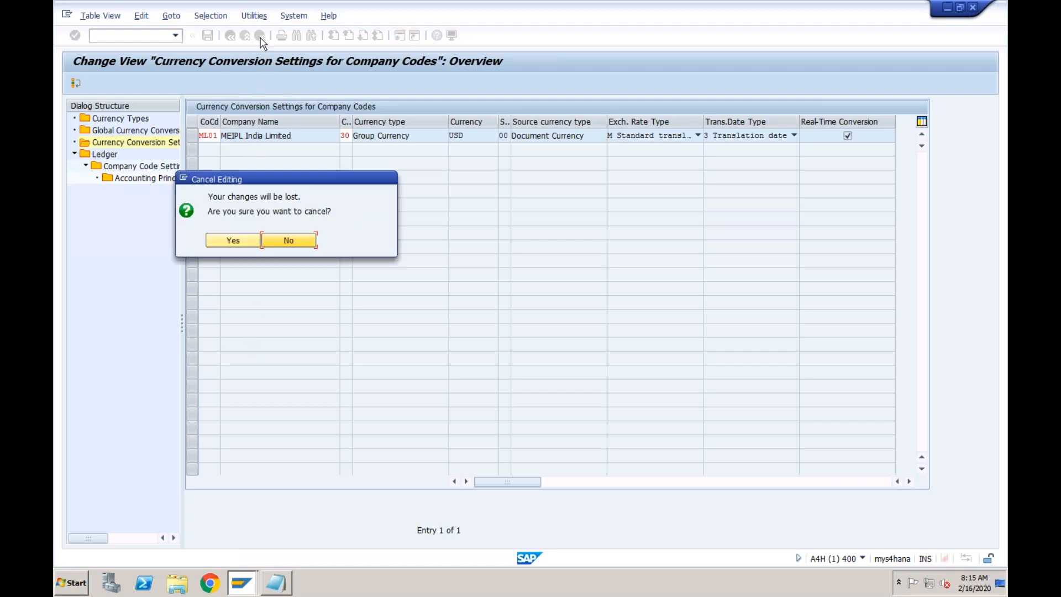
left_click(233, 241)
Position on ML01's group currency entry, set exchange rate type M and translation date type 3 Translation date, and save despite the consistency messages
left_click(288, 531)
type("ml01")
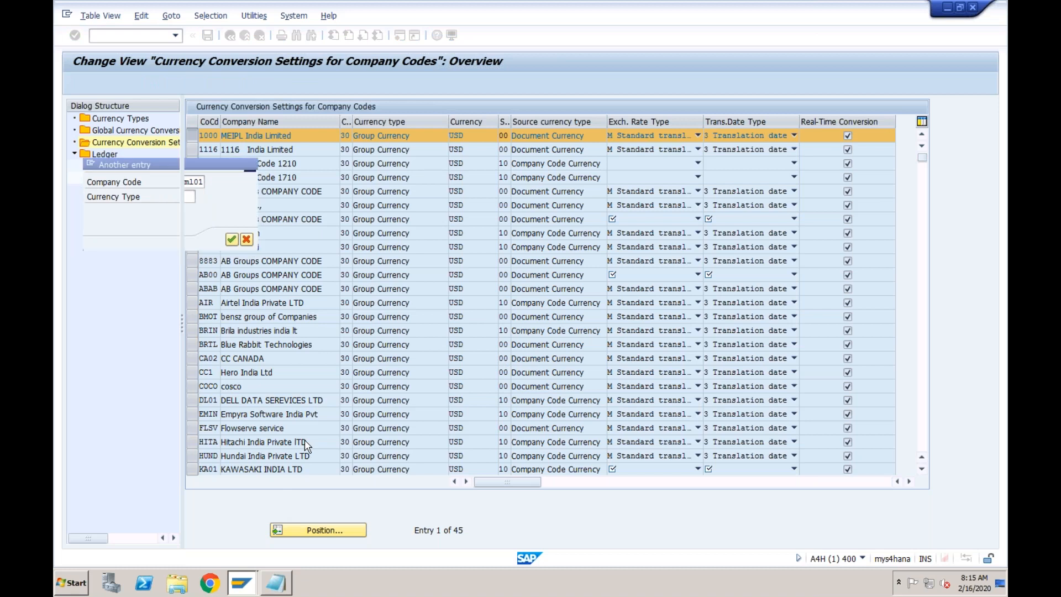
key("Return")
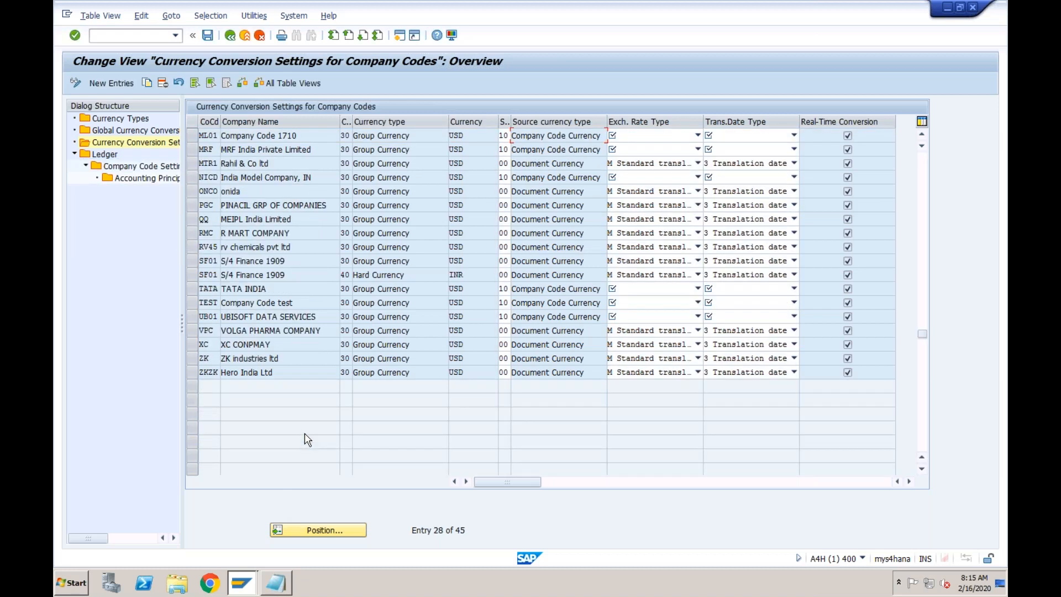
left_click(698, 135)
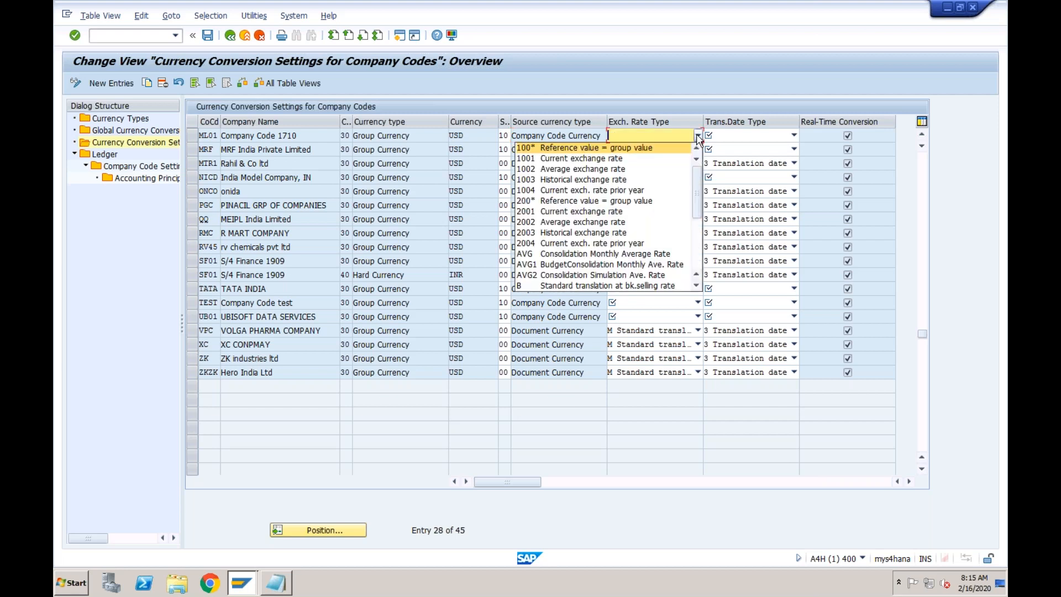
scroll(660, 286, "down", 3)
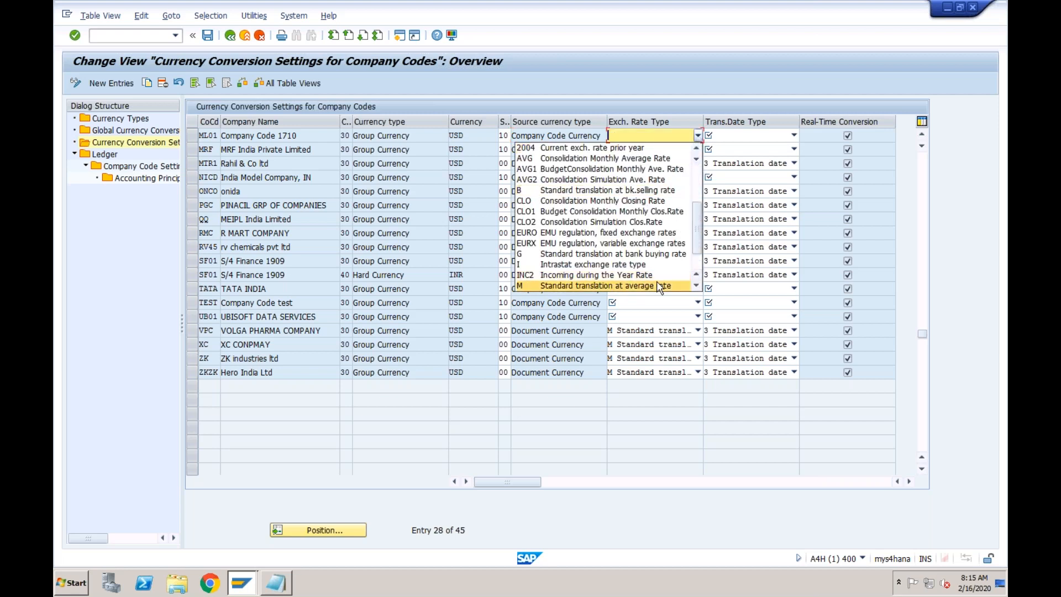
left_click(659, 285)
left_click(743, 138)
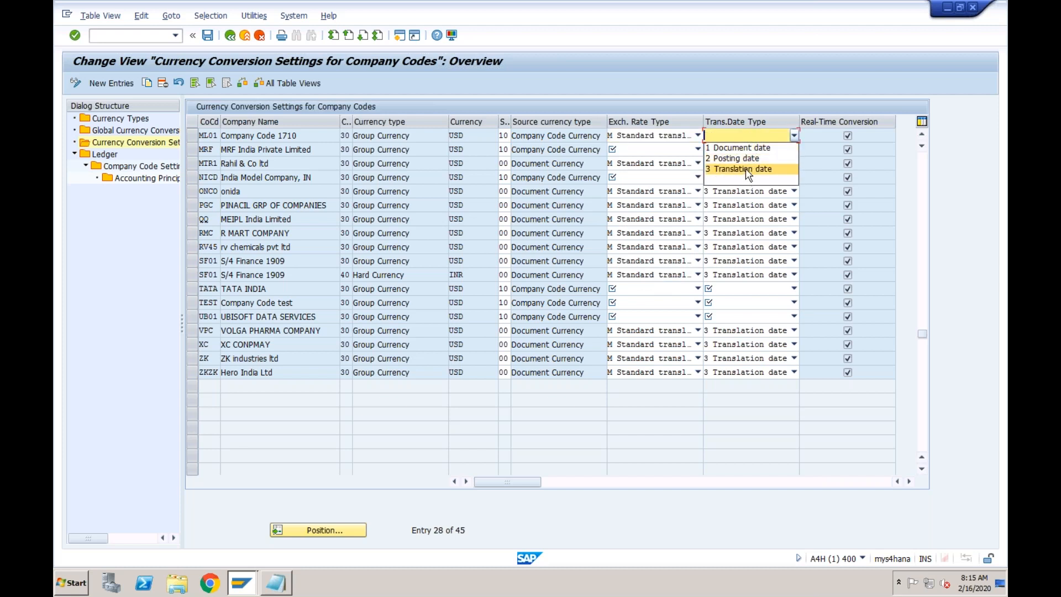
left_click(746, 169)
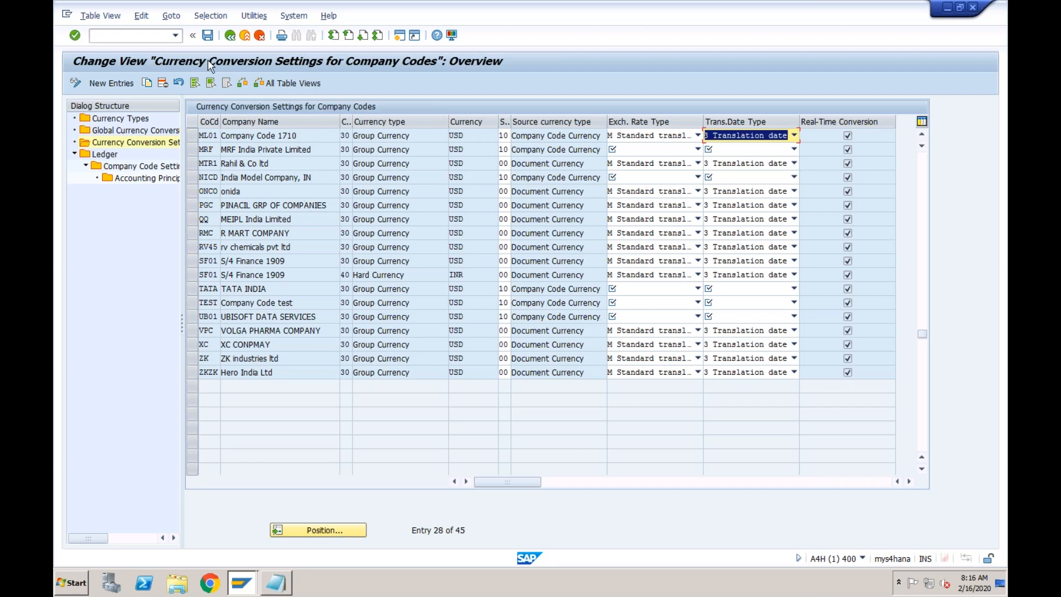
left_click(209, 38)
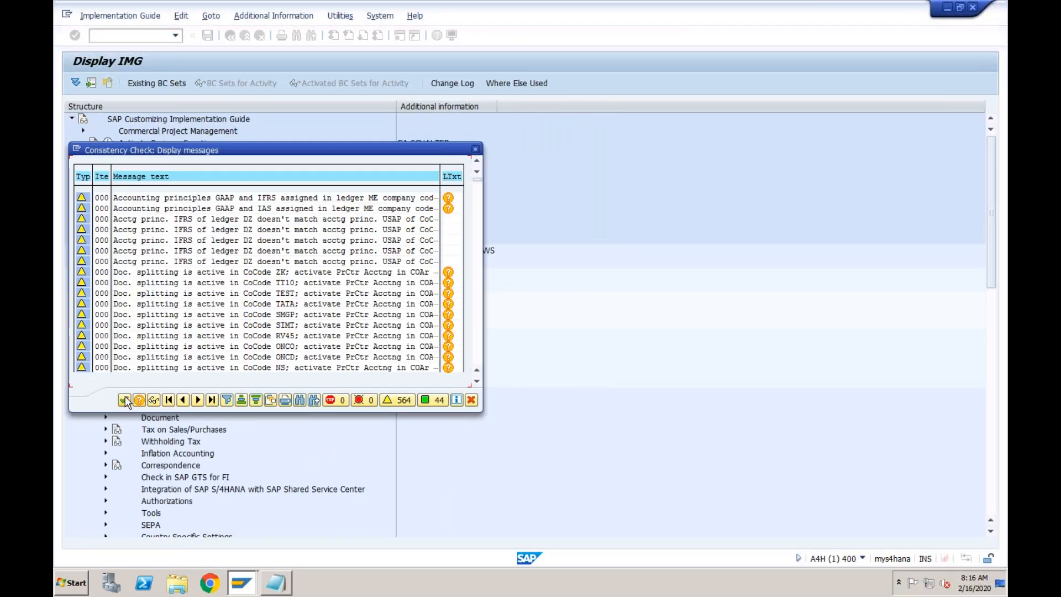
left_click(124, 397)
left_click(249, 225)
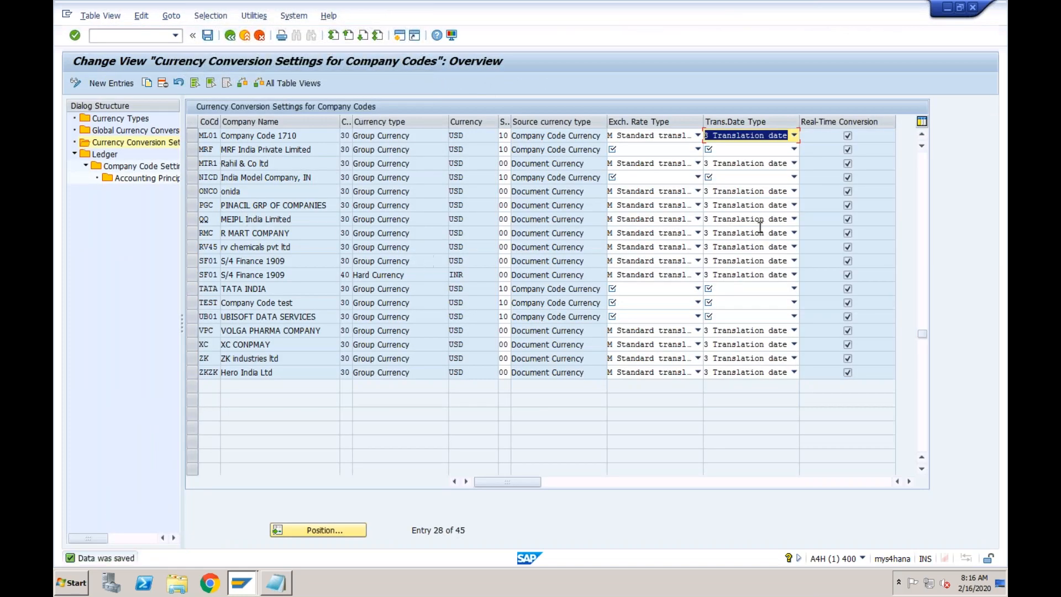
left_click(926, 168)
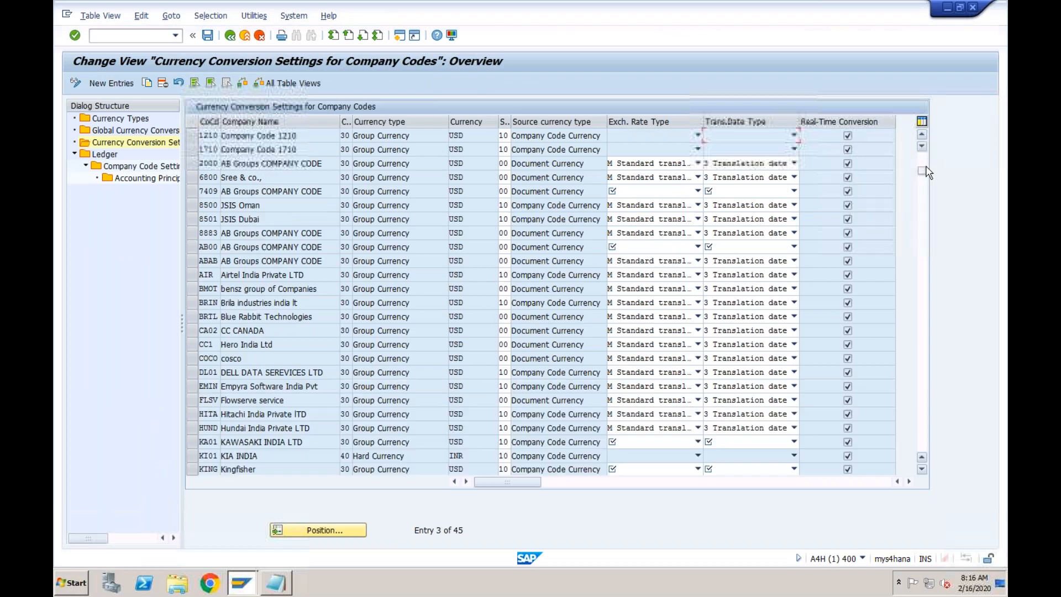
scroll(662, 182, "up", 1)
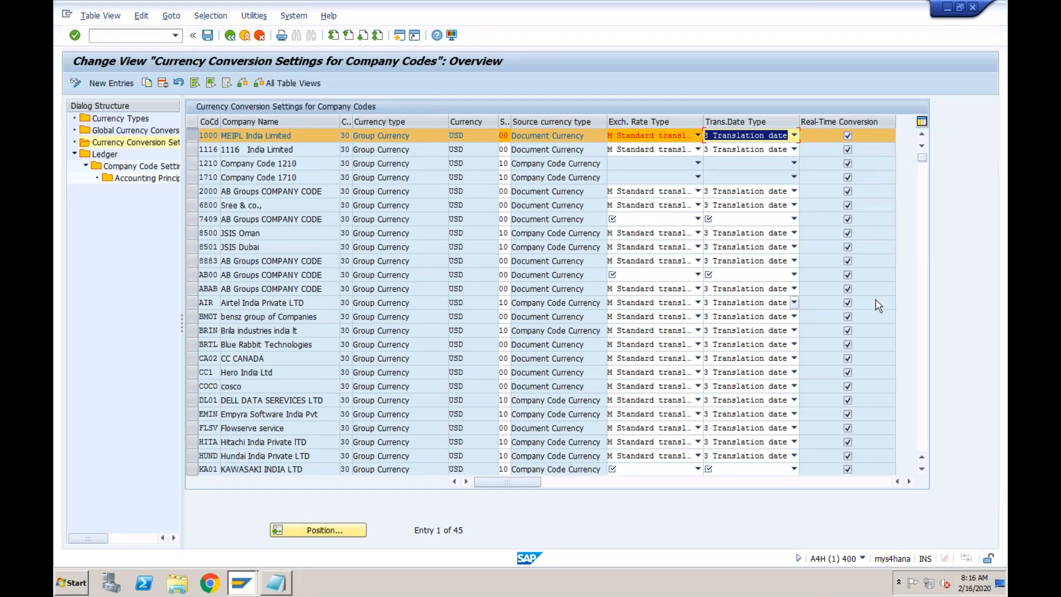
left_click(927, 293)
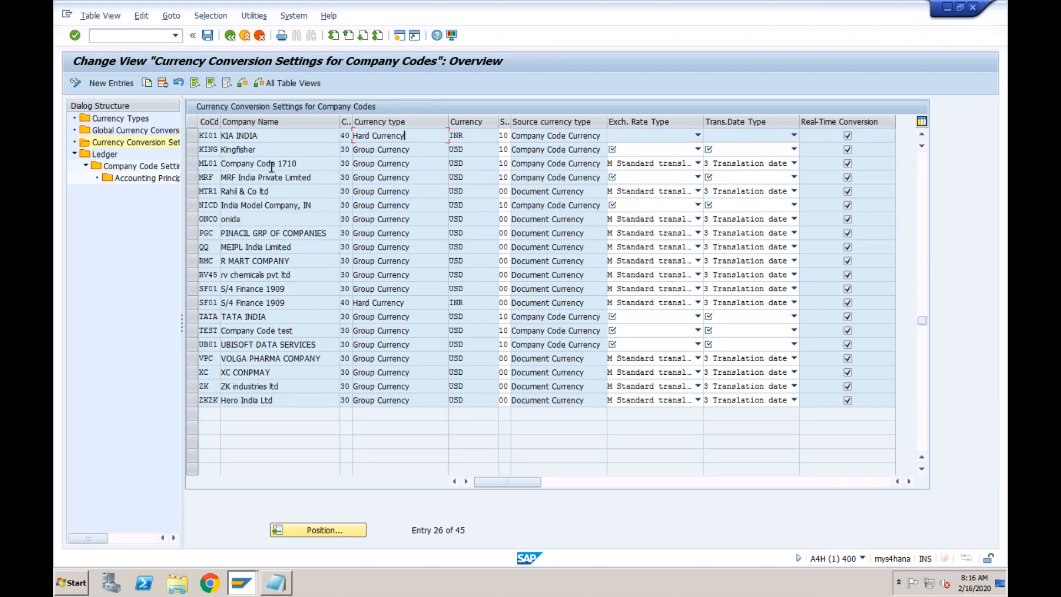
left_click(193, 136)
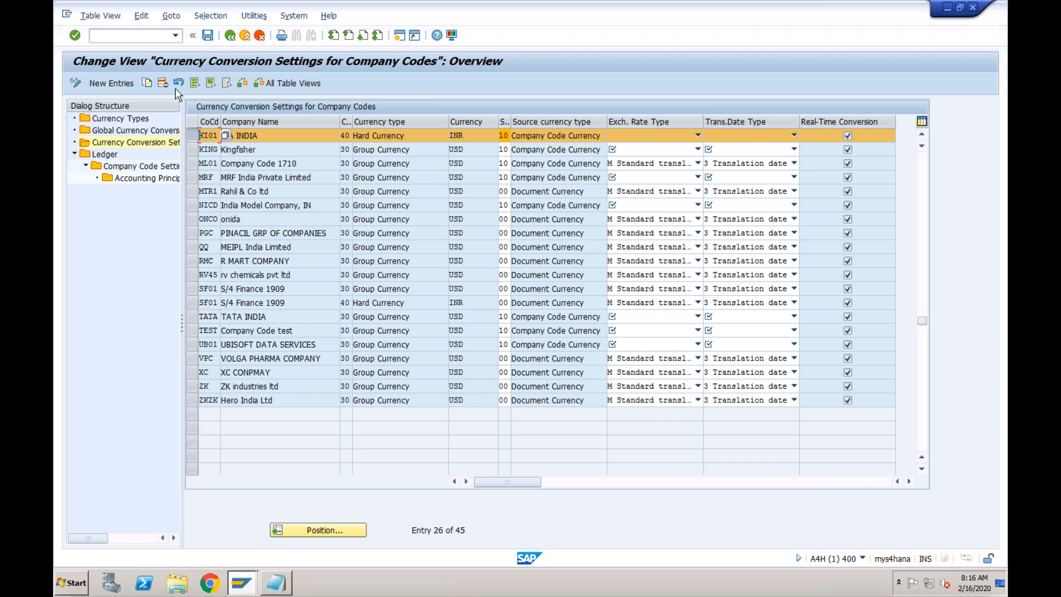
left_click(148, 84)
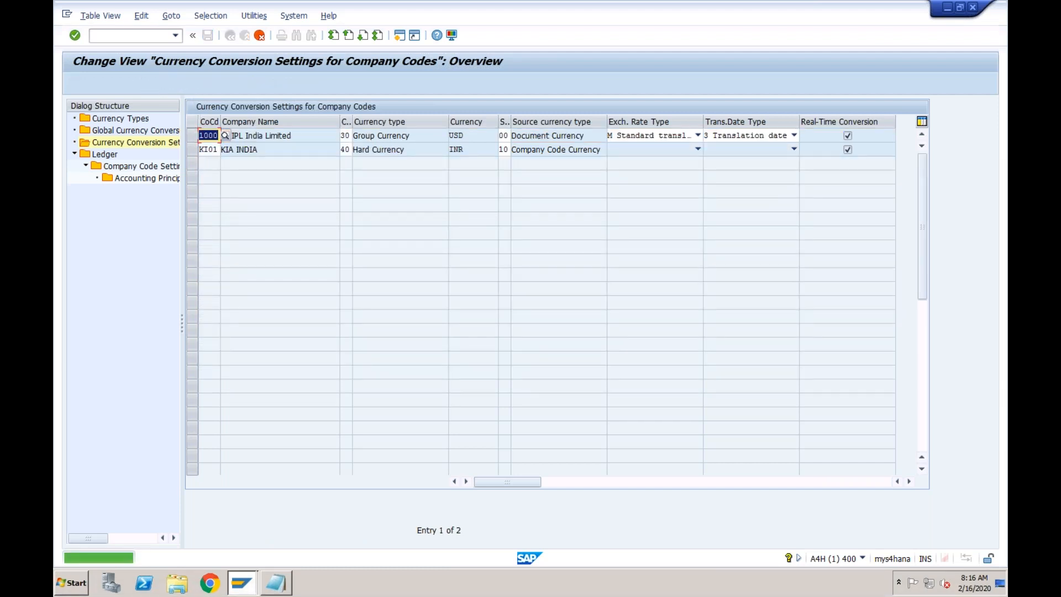
left_click(259, 36)
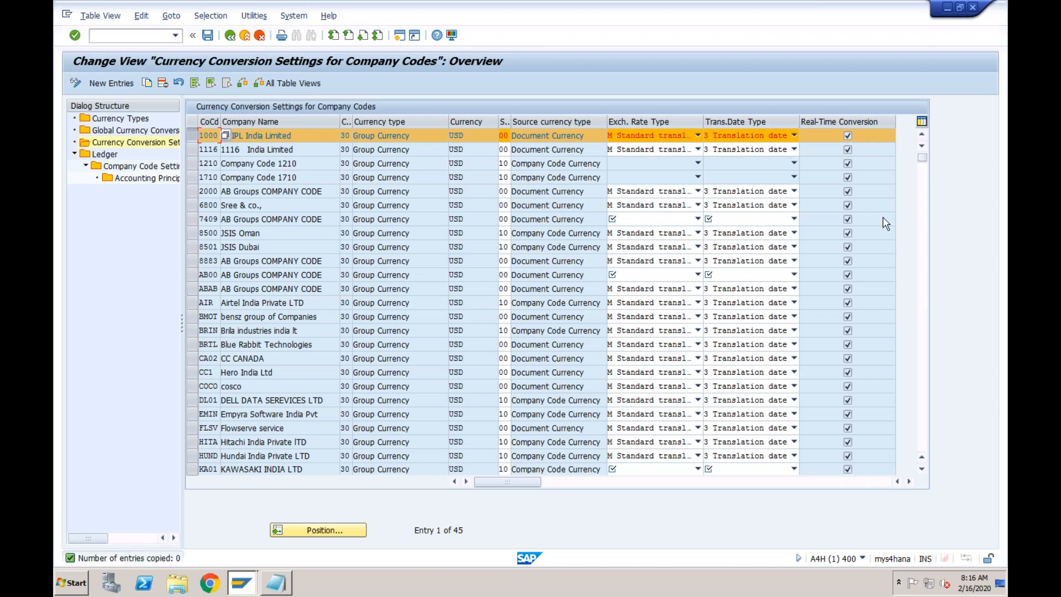
Copy only company code KI01's hard currency (type 40) conversion entry to ML01 and save it, accepting the consistency check messages
left_click(193, 136)
left_click(924, 249)
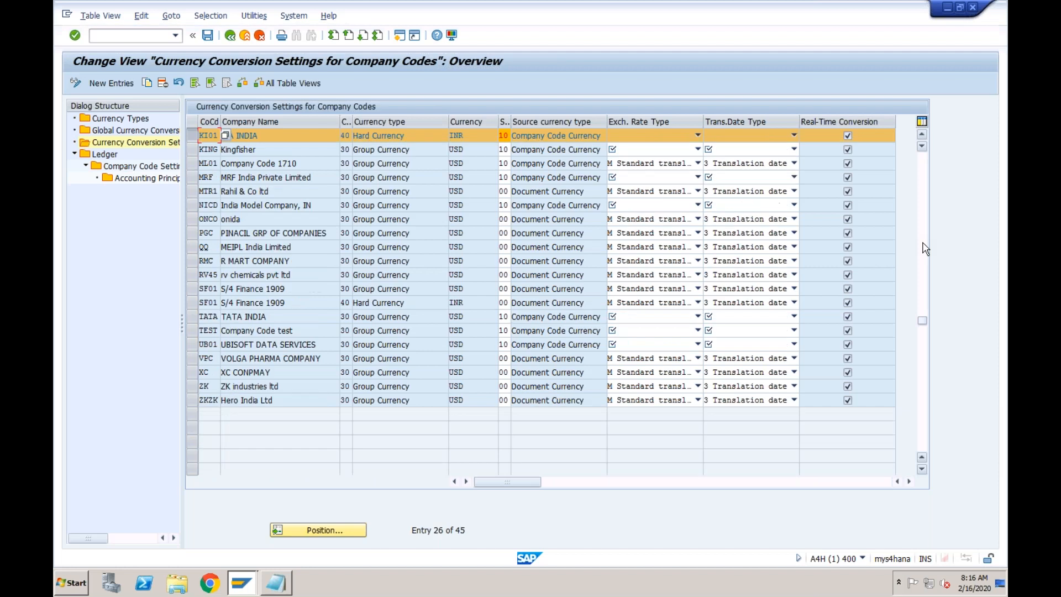
left_click(162, 84)
type("ML01")
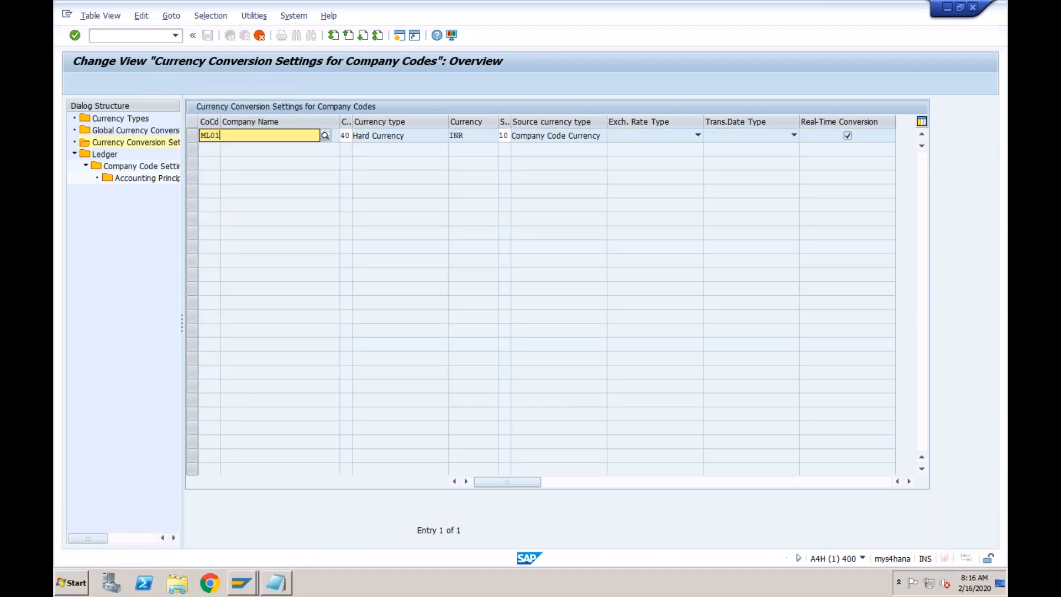
key("Return")
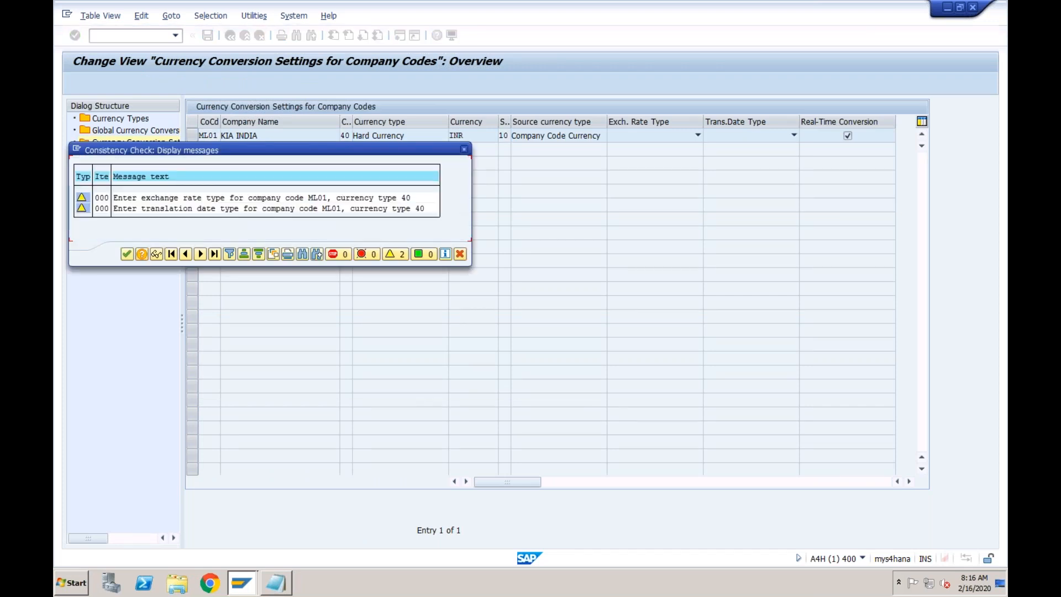
left_click(126, 256)
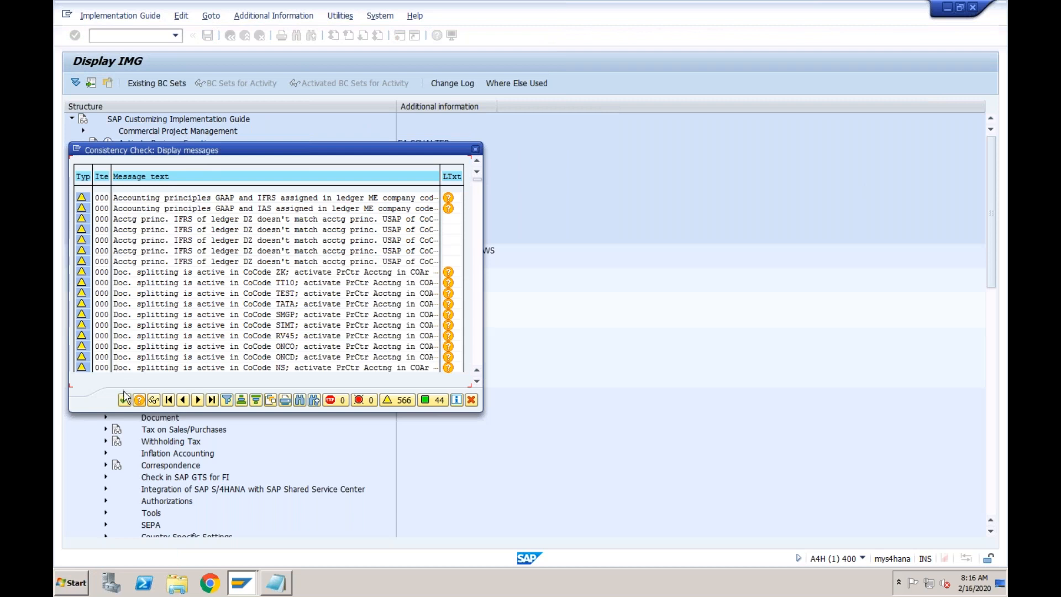
left_click(124, 399)
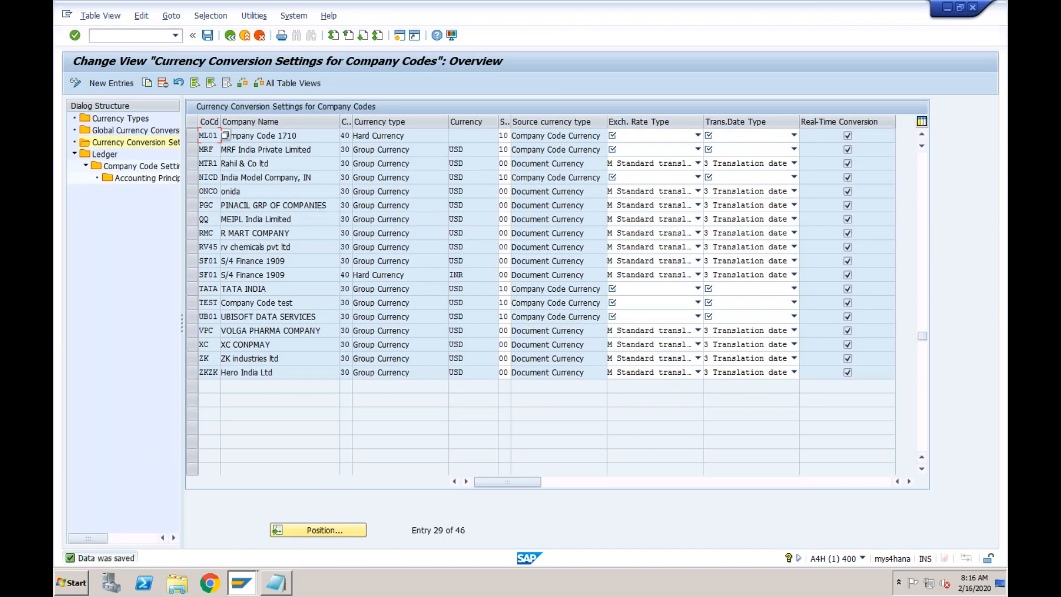
Return to the ledger overview, select ledger 0L, and open the ledger settings of company code ML01
left_click(230, 36)
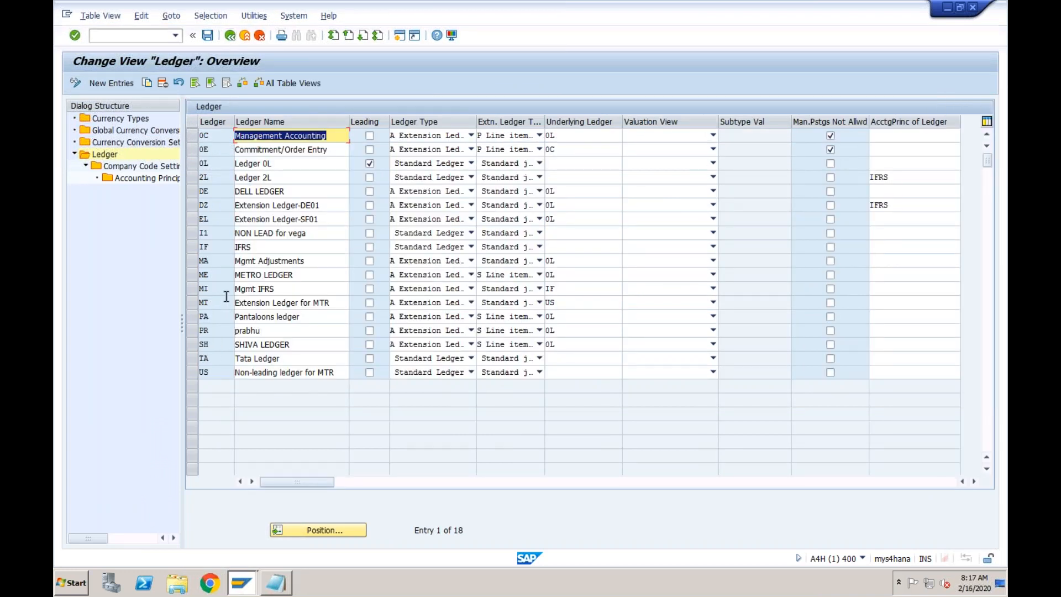
double_click(149, 167)
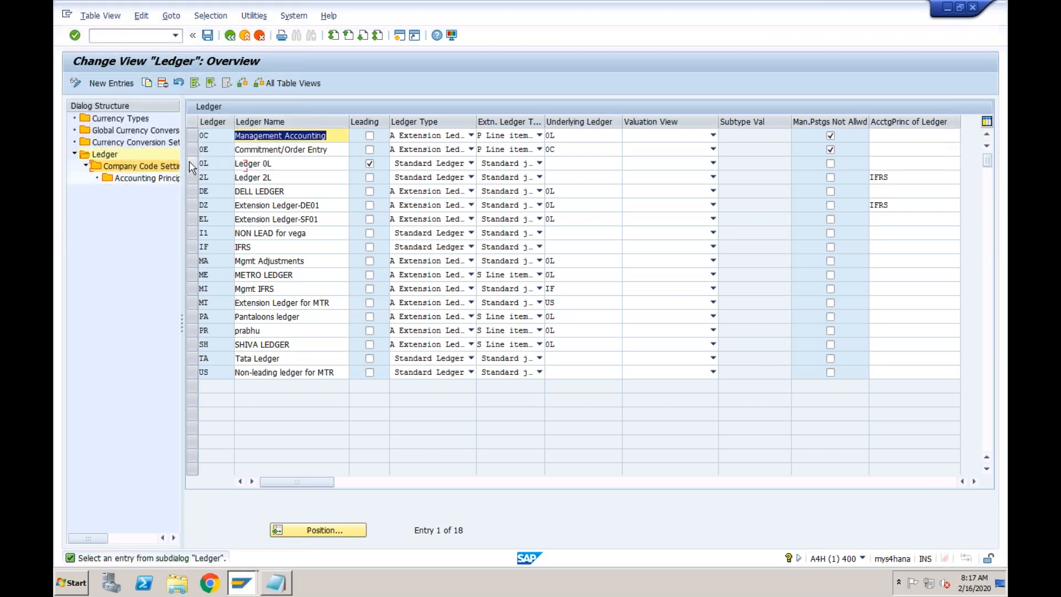
left_click(190, 164)
double_click(157, 168)
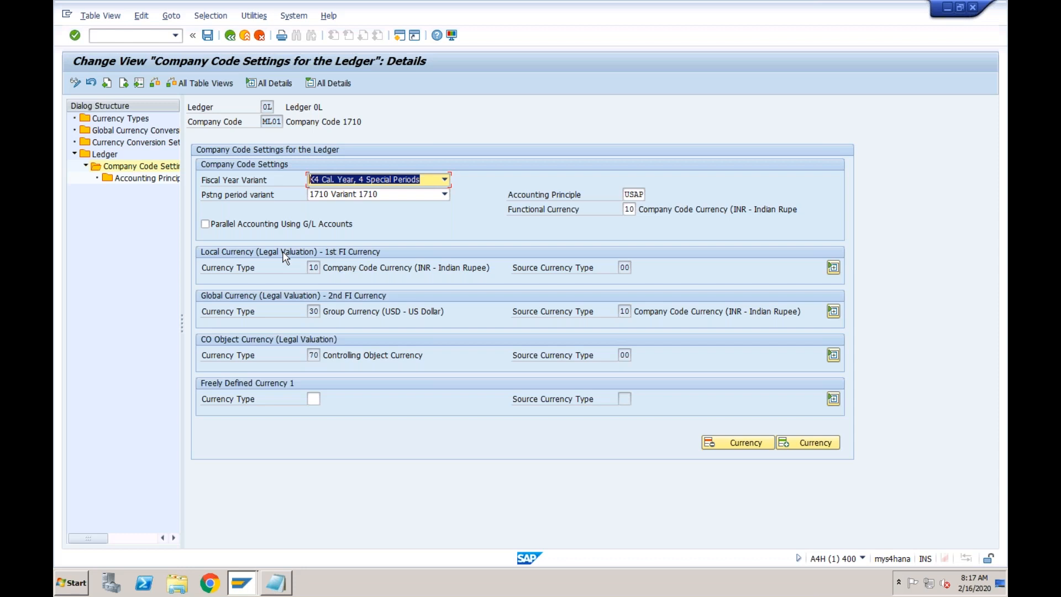
Look up the possible currency types for ML01's Freely Defined Currency 1, and close the list without choosing one
left_click(314, 398)
left_click(326, 399)
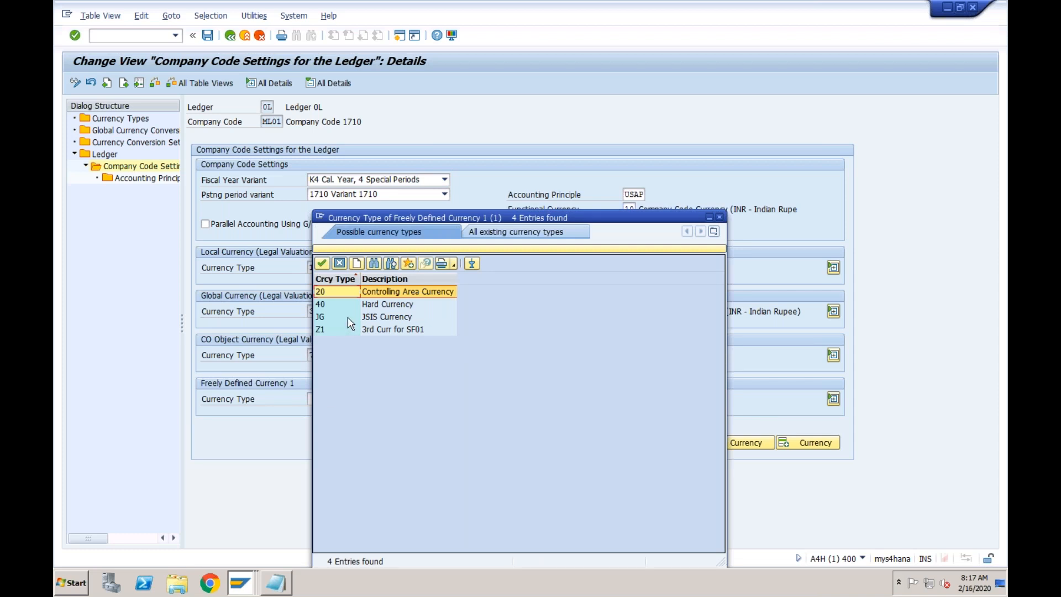
left_click(364, 305)
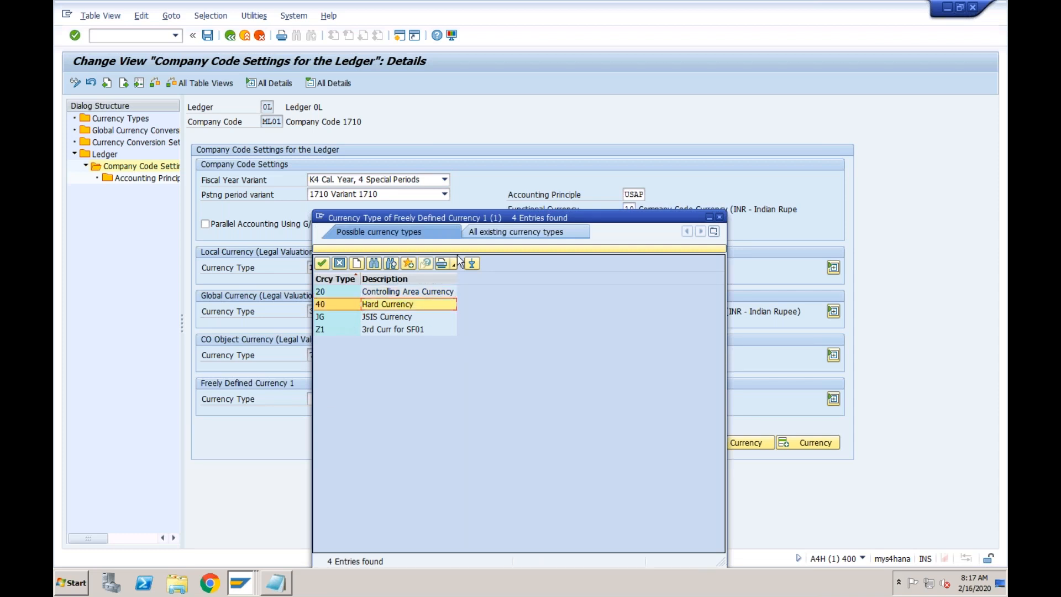
left_click(720, 217)
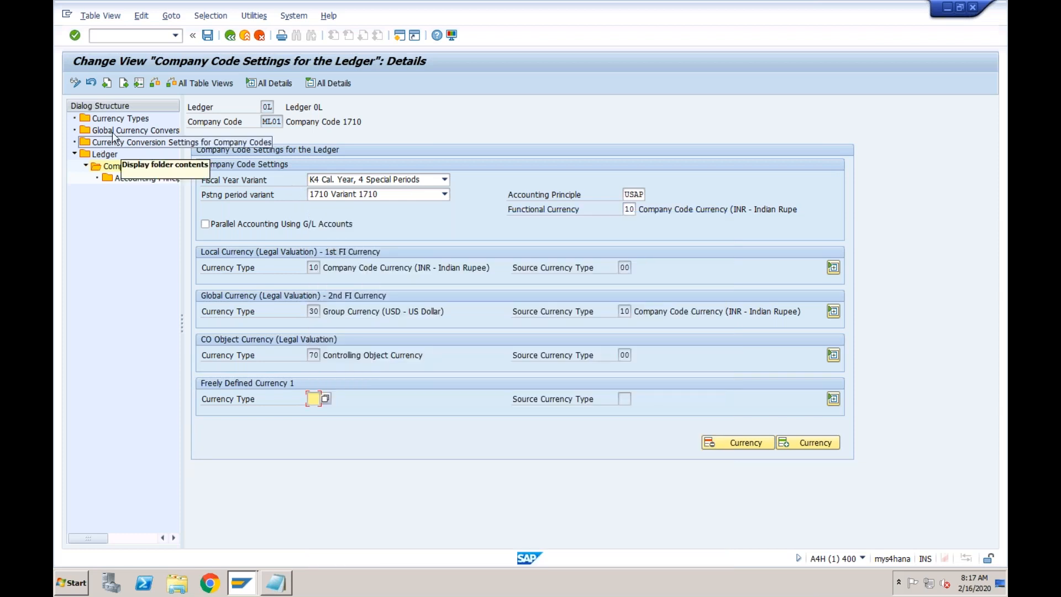
In the company code currency conversion settings, try to save exchange rate type M and translation date type 3 Translation date for ML01's hard currency
left_click(117, 143)
double_click(117, 143)
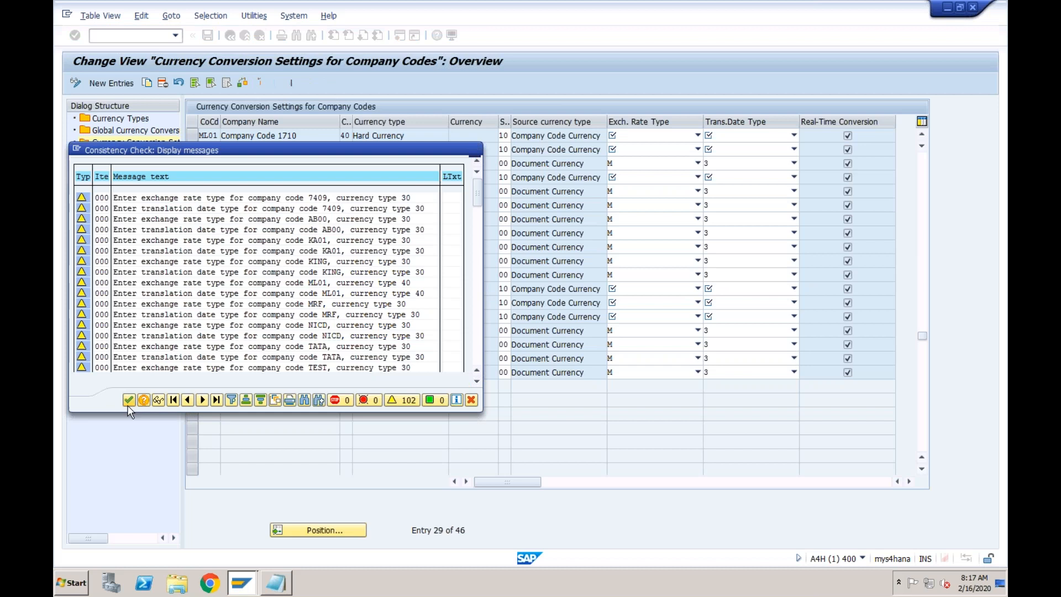
left_click(129, 400)
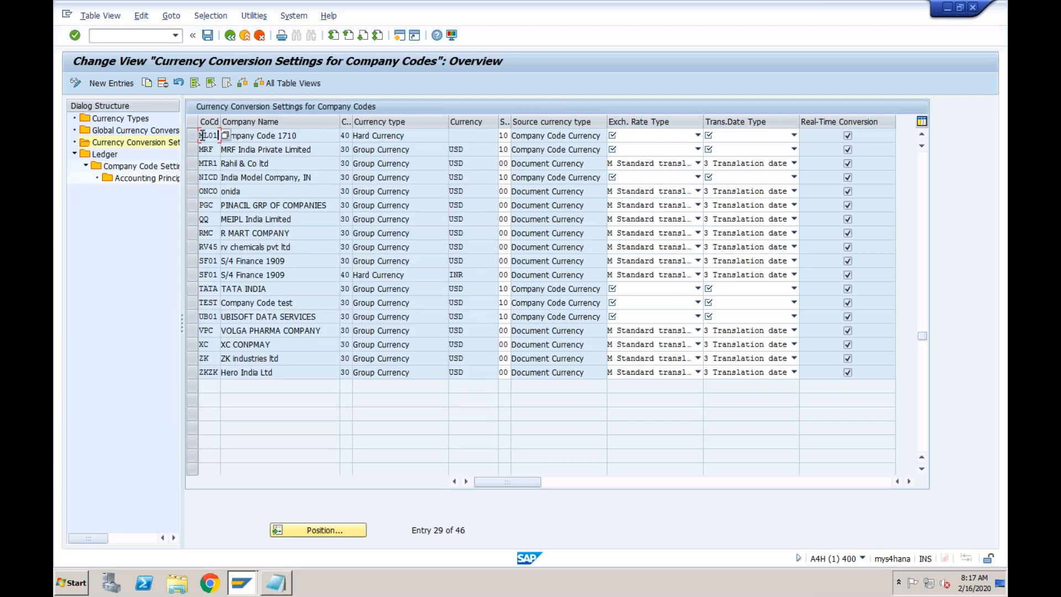
left_click(698, 135)
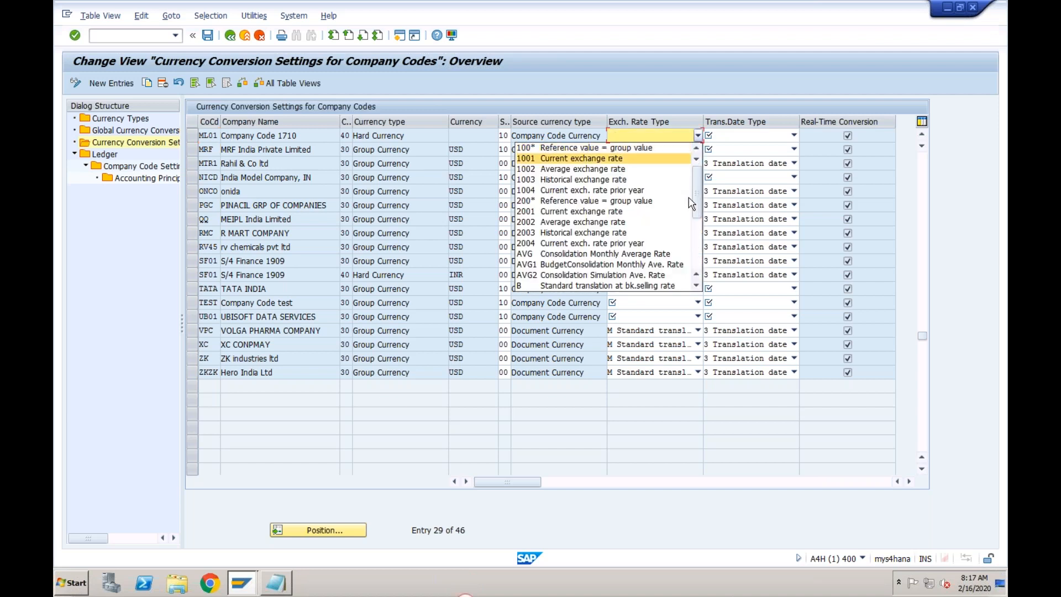
scroll(695, 237, "down", 3)
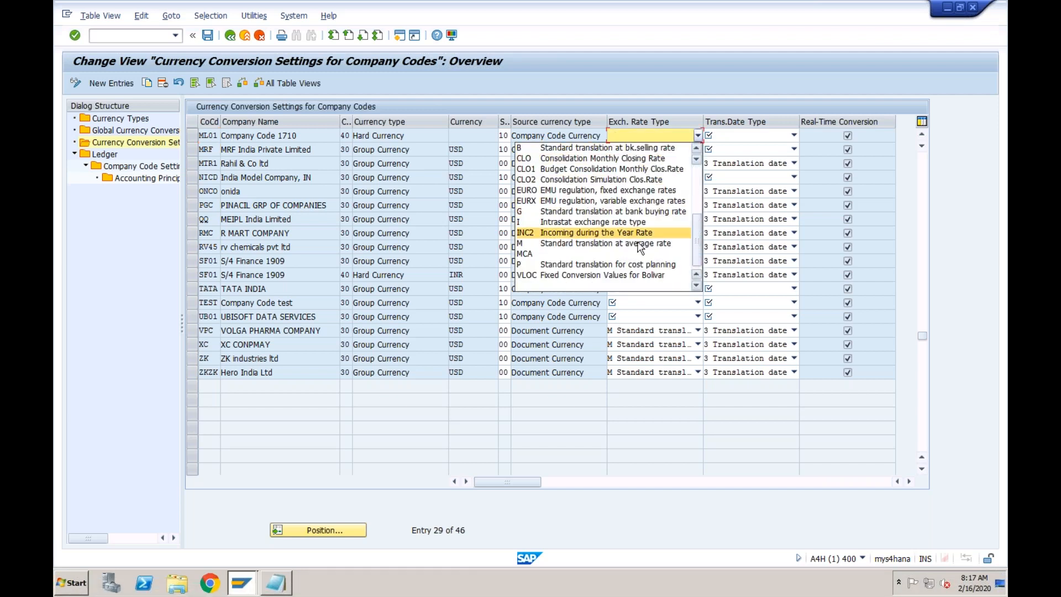
left_click(625, 246)
left_click(763, 136)
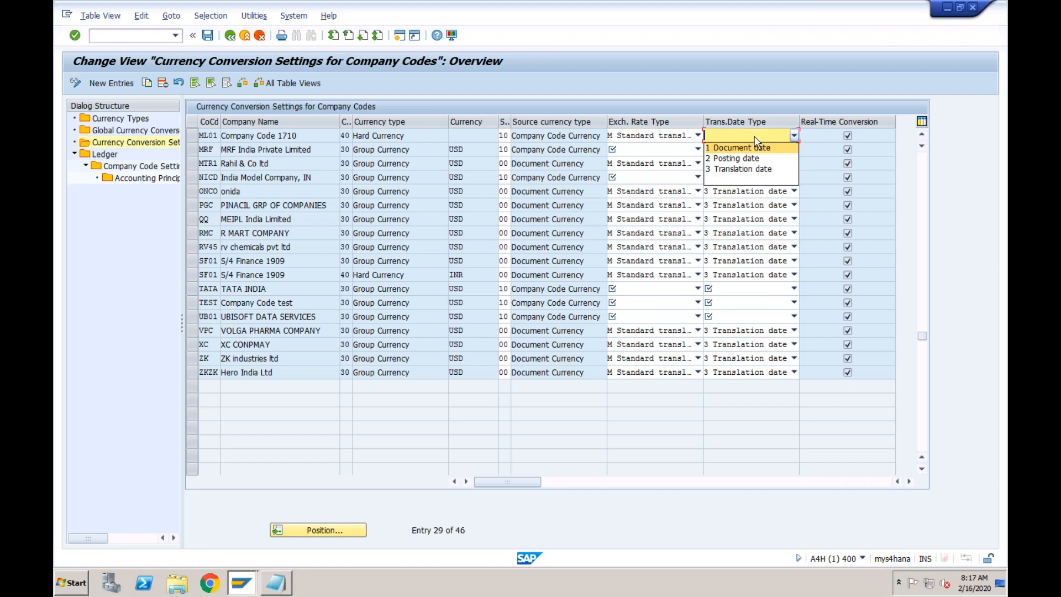
left_click(747, 169)
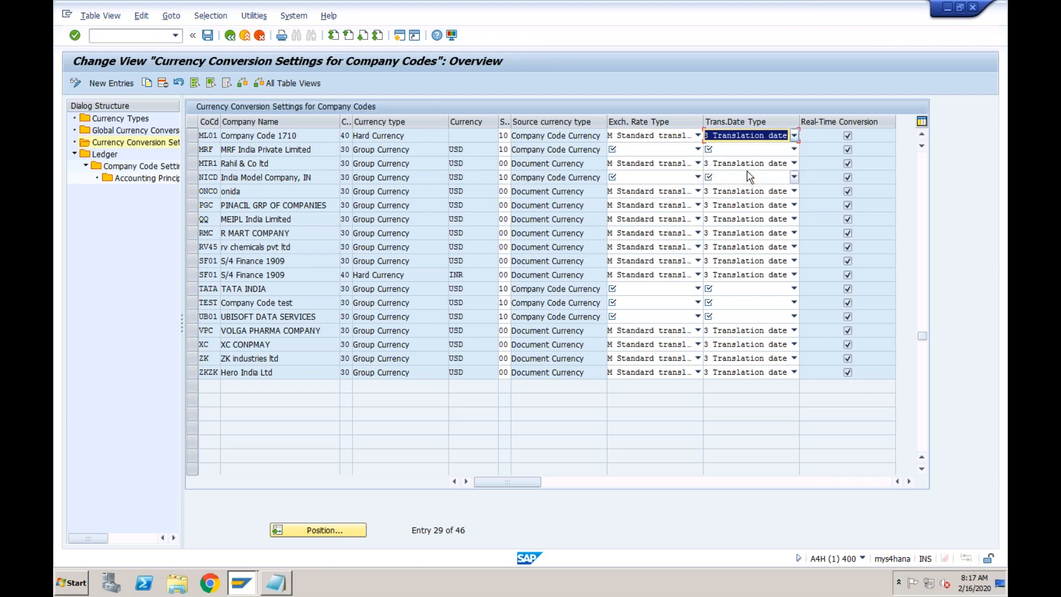
left_click(208, 35)
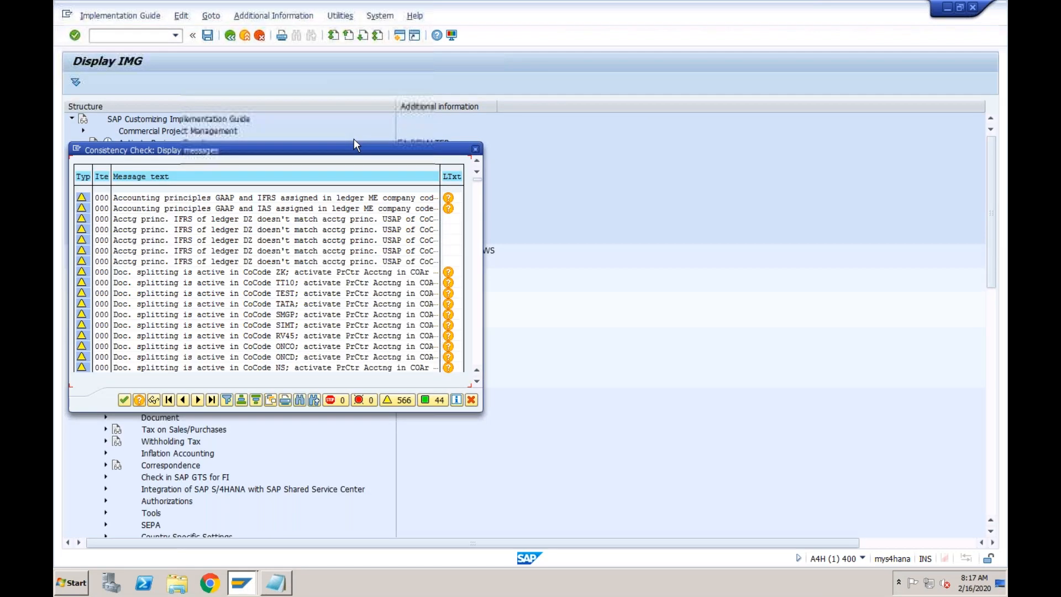
left_click(124, 399)
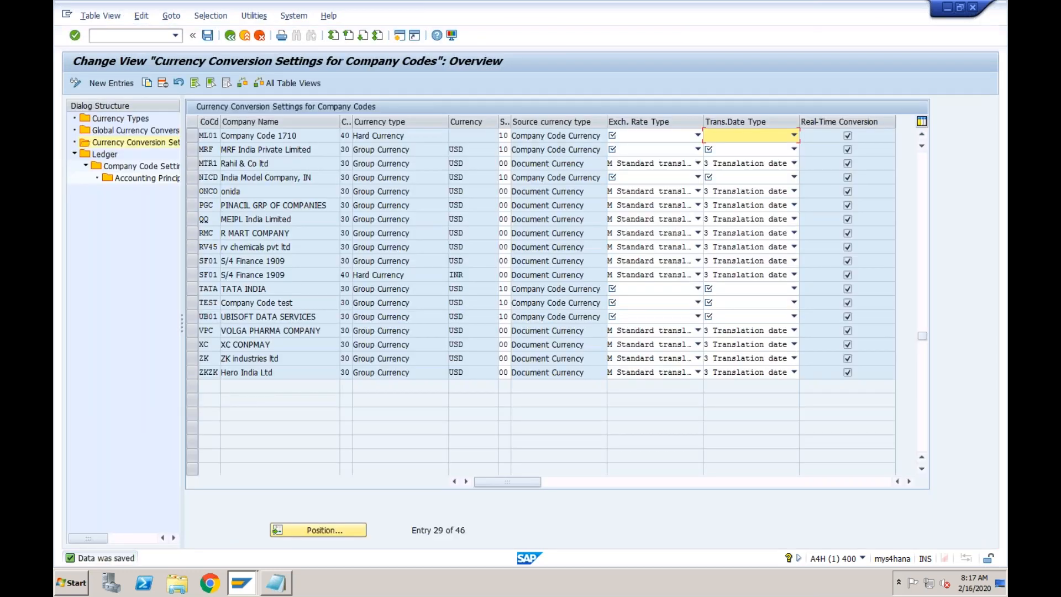
Leave the currency conversion settings for the SAP Easy Access screen and try to reach the ledger settings with transaction code FINS_LEDGER
left_click(923, 196)
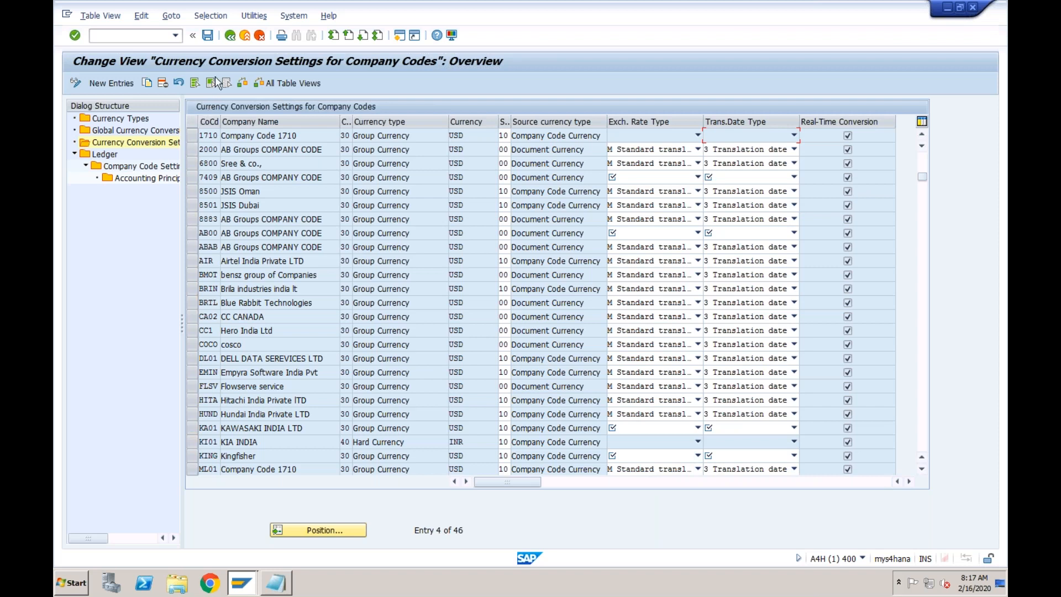
left_click(147, 37)
type("/n")
key("Return")
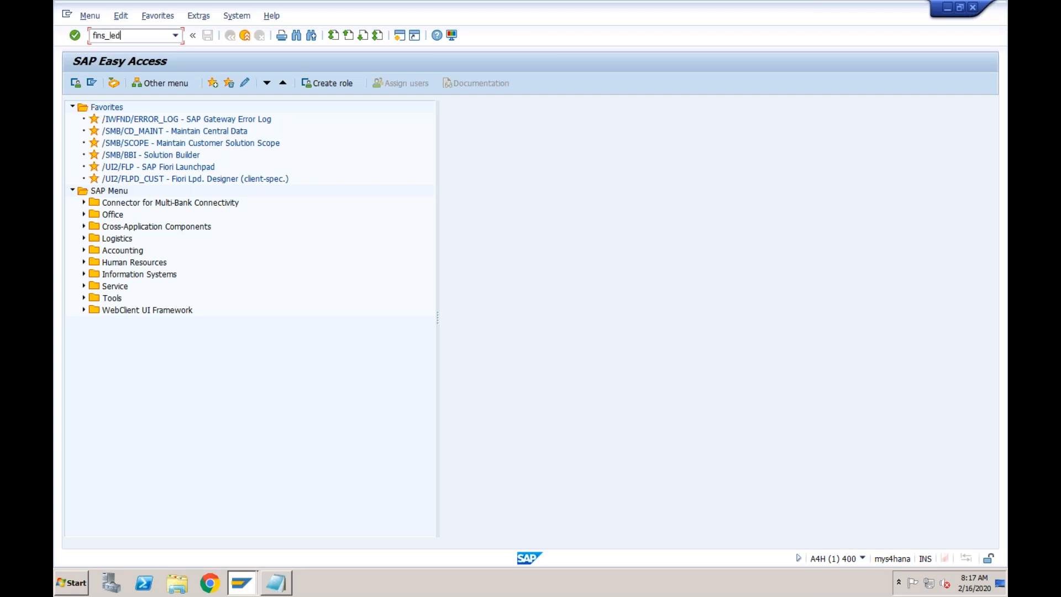
key("Return")
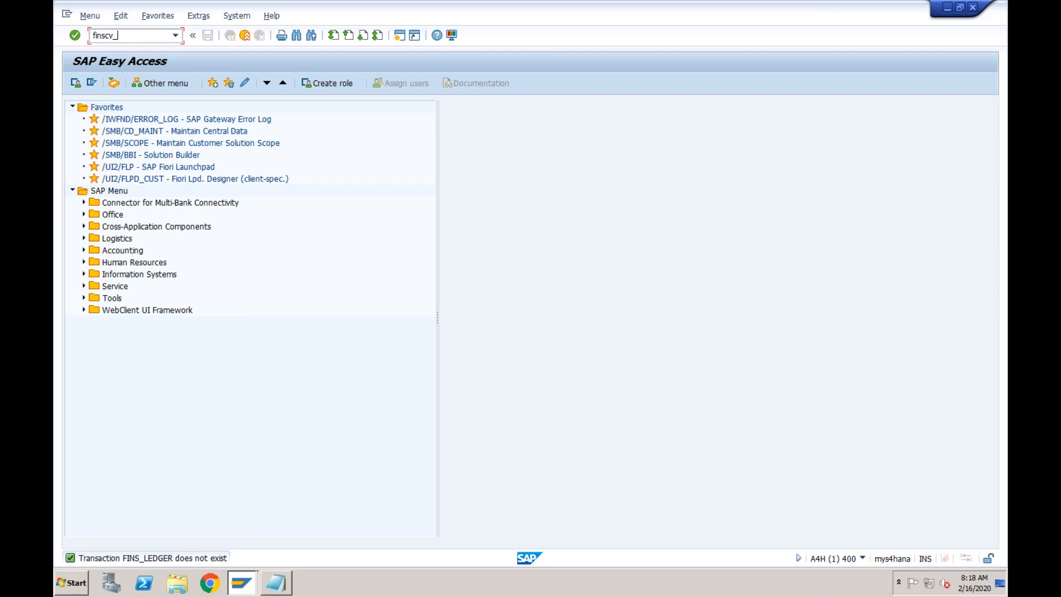
key("Return")
Open the SAP Reference IMG and start the ledger settings activity under Financial Accounting Global Settings, Ledgers, Ledger, accepting the consistency check messages
type("sp")
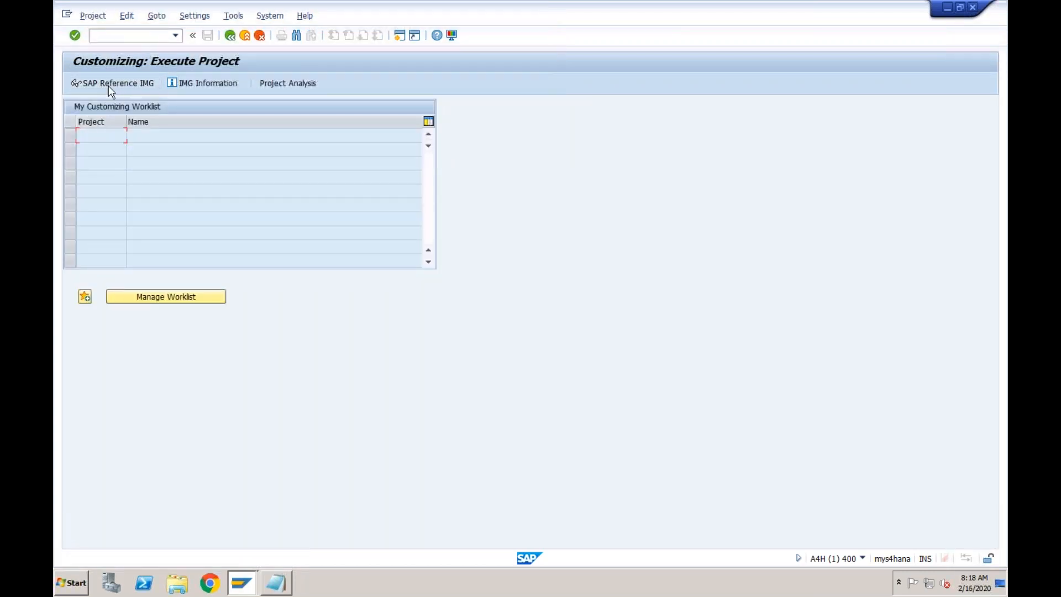
left_click(108, 84)
left_click(83, 226)
left_click(94, 238)
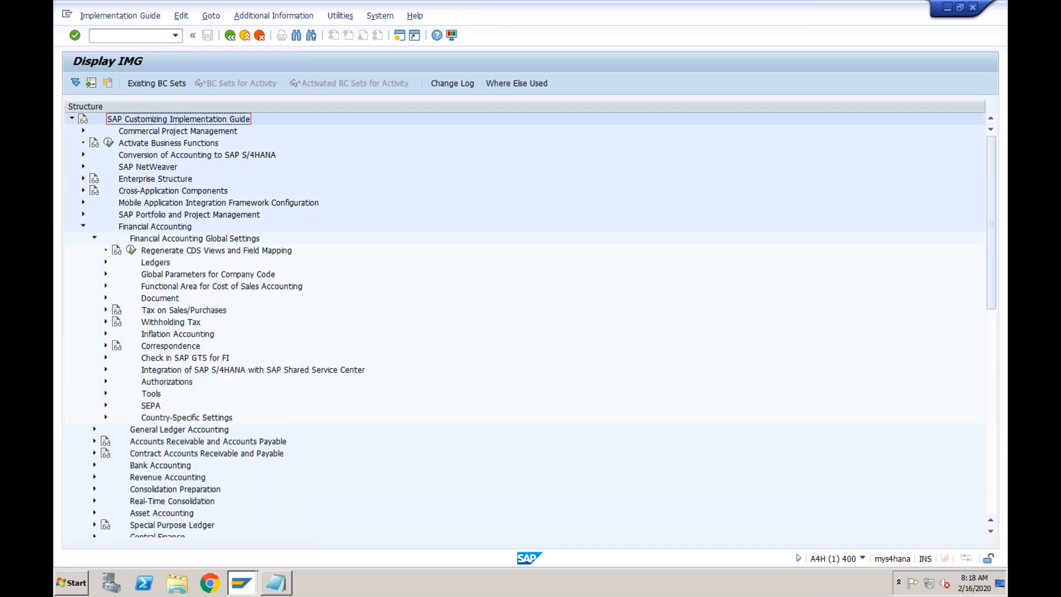
left_click(105, 263)
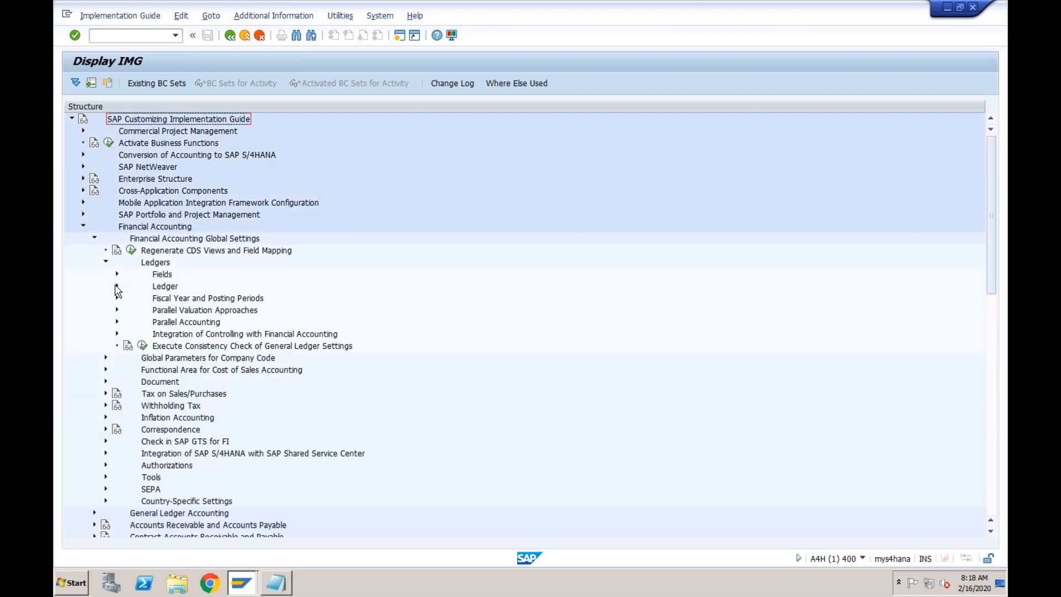
left_click(117, 285)
left_click(154, 298)
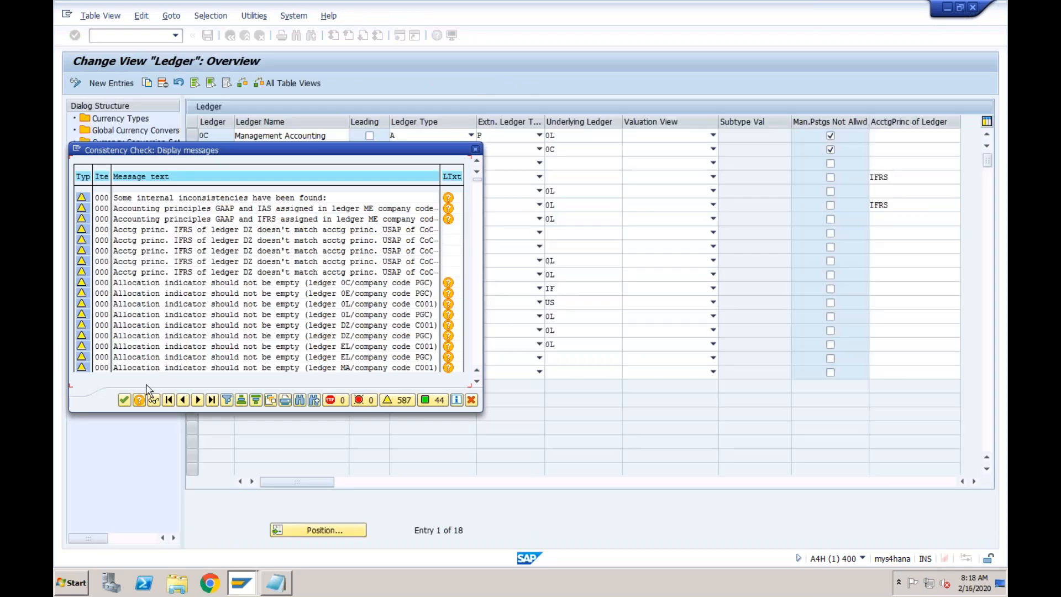
left_click(124, 400)
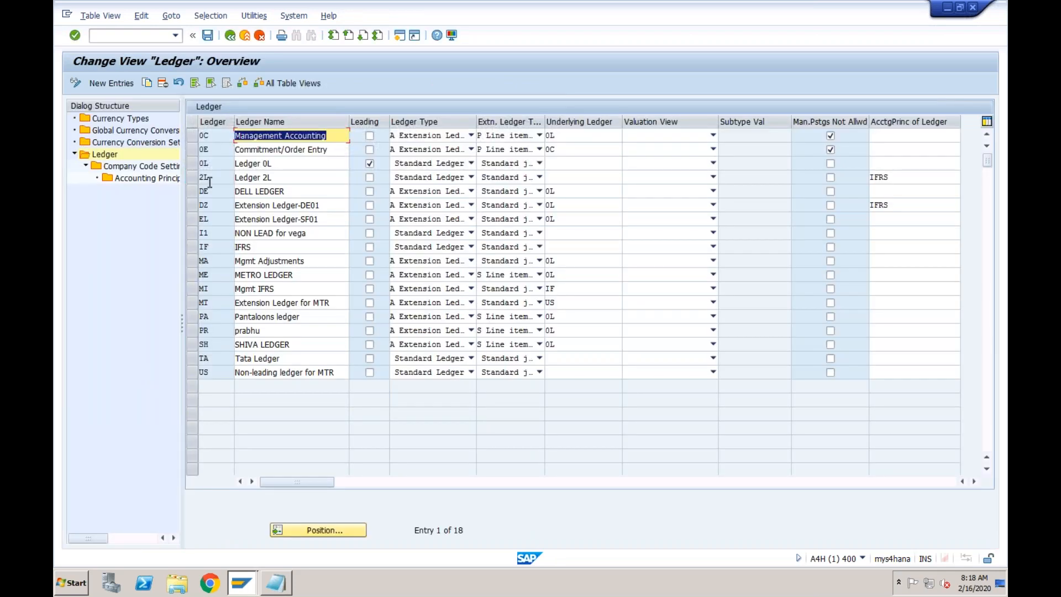
Select ledger 0L, open its company code settings past the consistency messages, and position on company code ML01 to show its details
left_click(193, 168)
double_click(146, 167)
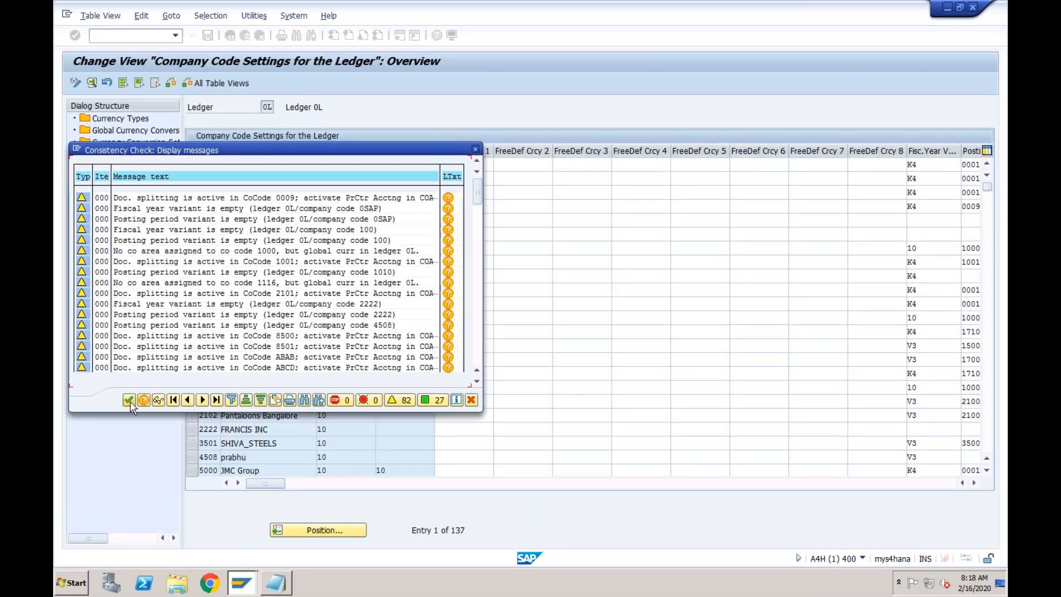
left_click(130, 402)
left_click(298, 531)
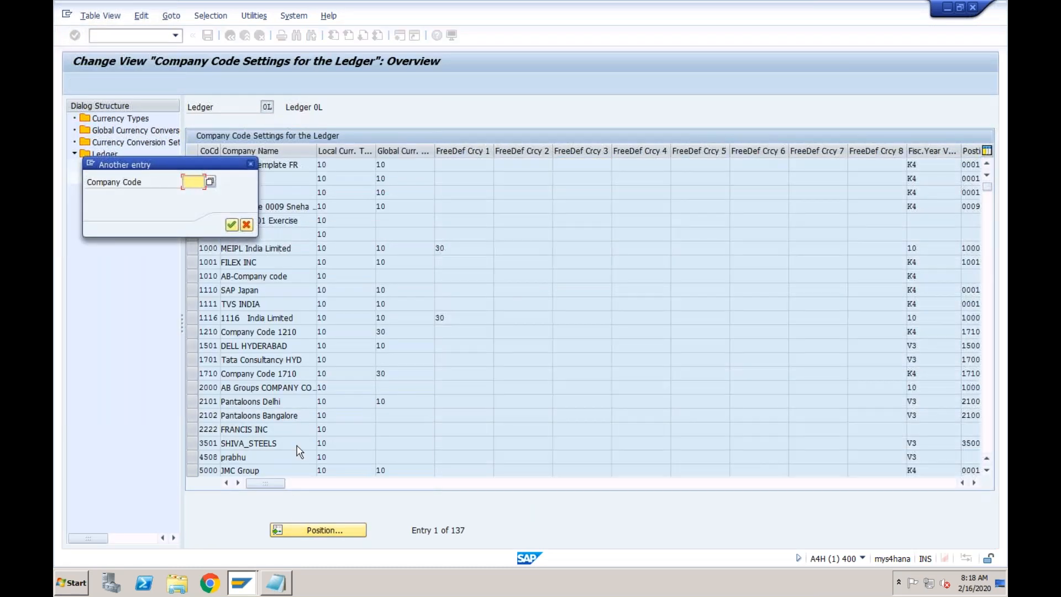
type("ML01")
key("Return")
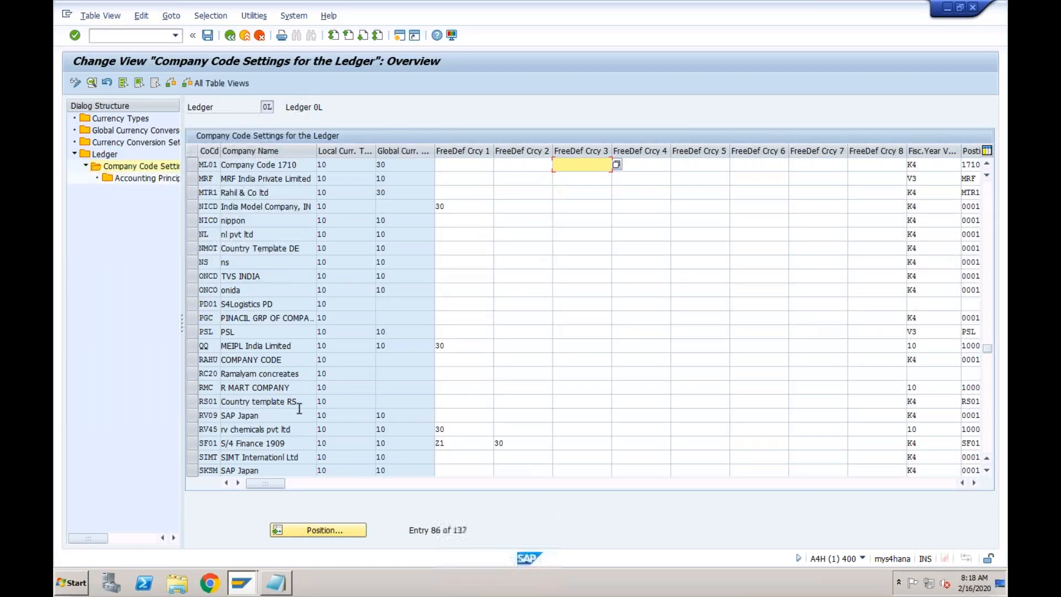
double_click(271, 164)
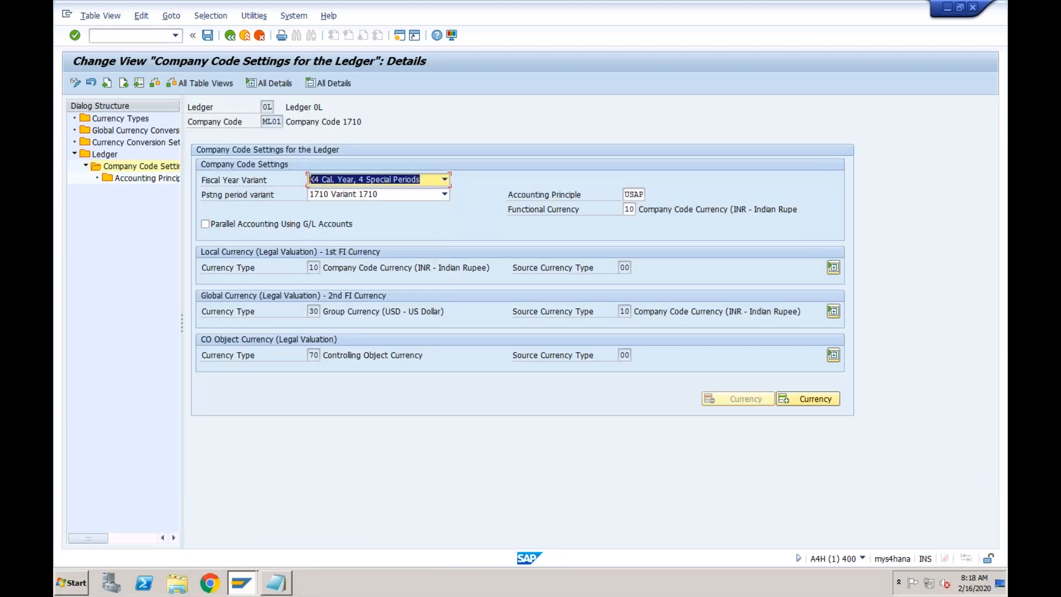
Add a freely defined currency block to ML01's ledger settings and check which currency types it offers, without choosing one
left_click(811, 399)
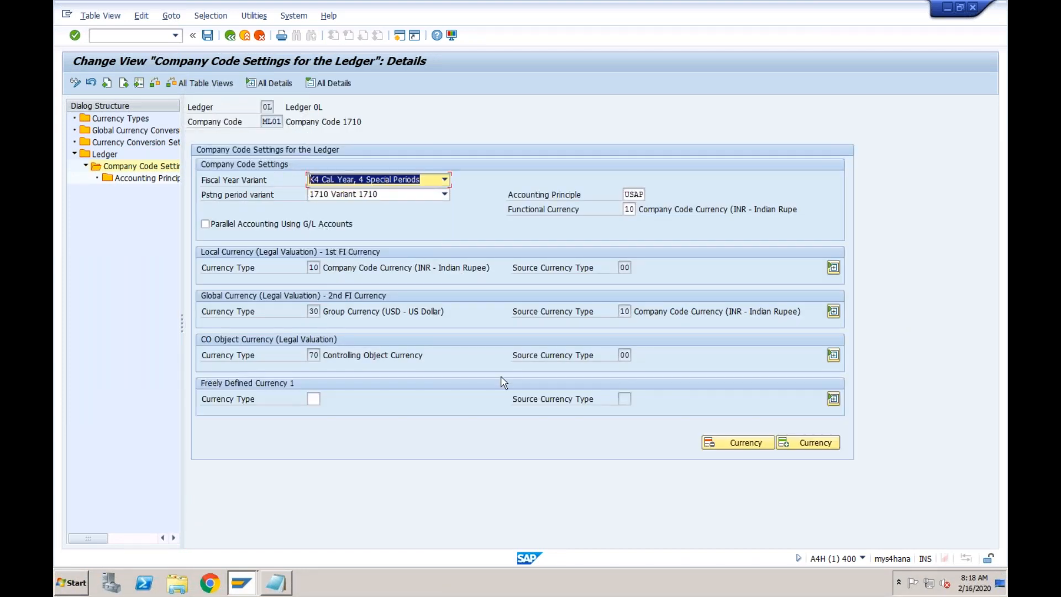
left_click(313, 399)
left_click(325, 399)
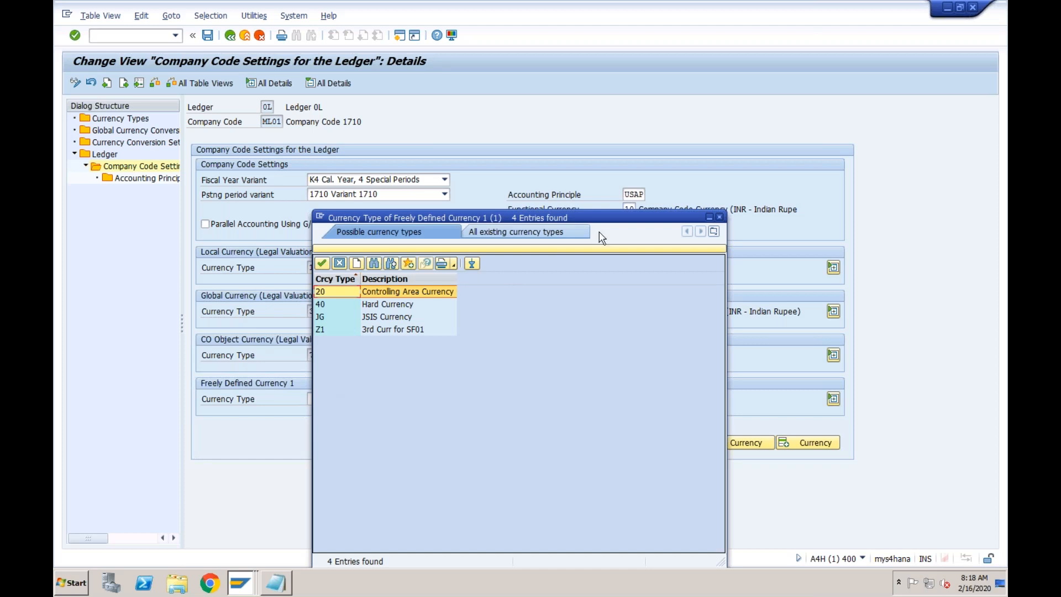
left_click(719, 217)
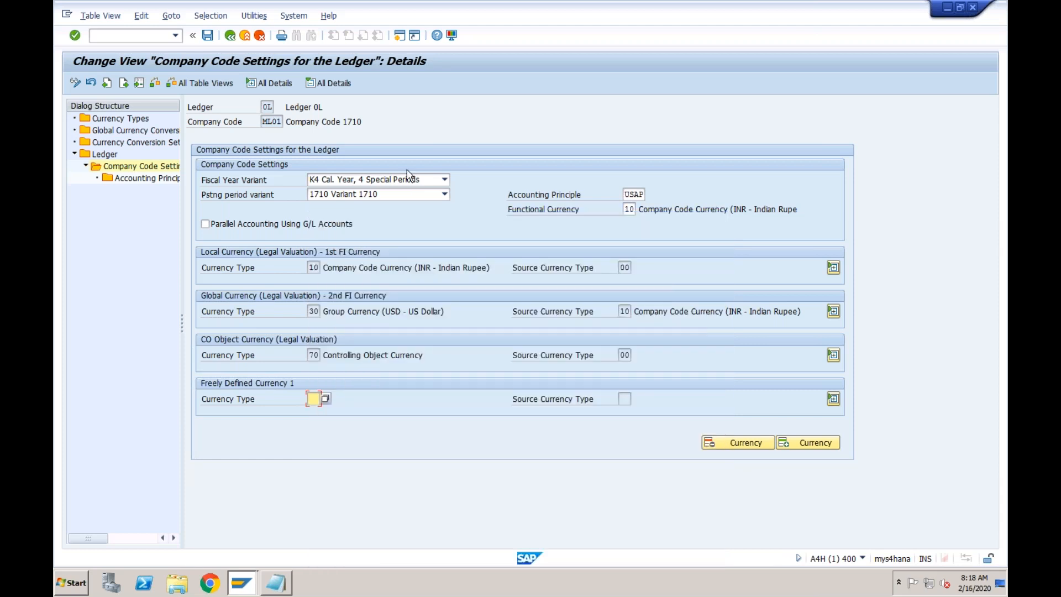
Return to the company code currency conversion settings, position on ML01, and examine its group and hard currency entries
double_click(129, 142)
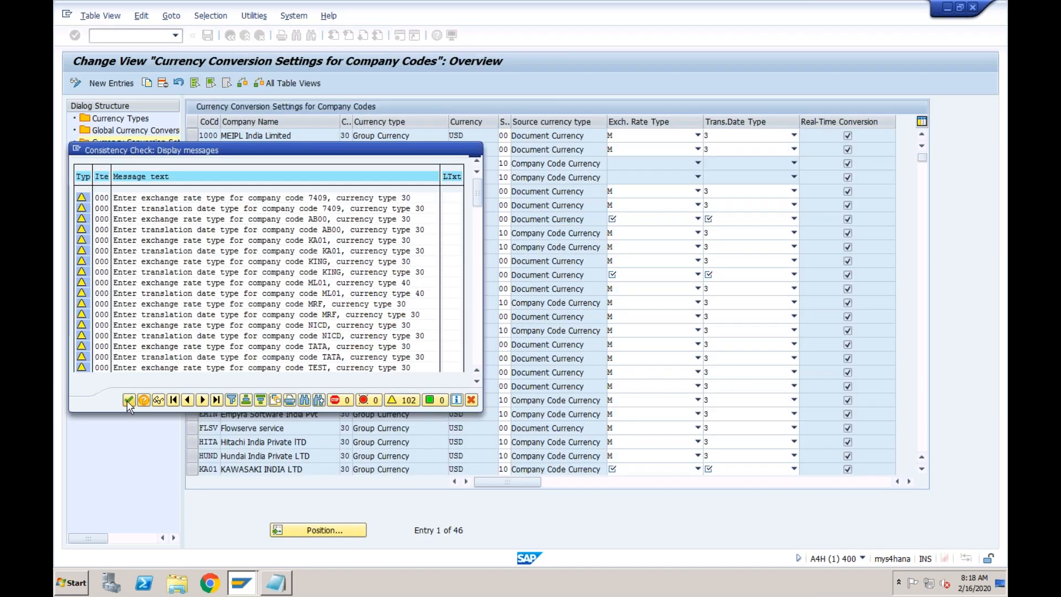
left_click(129, 400)
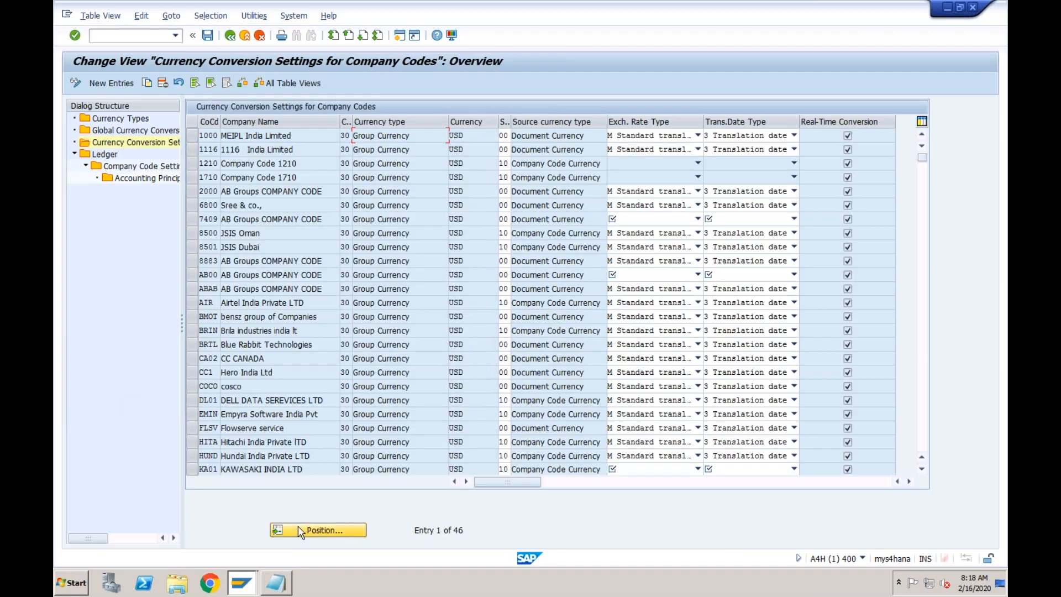
left_click(299, 529)
type("ml")
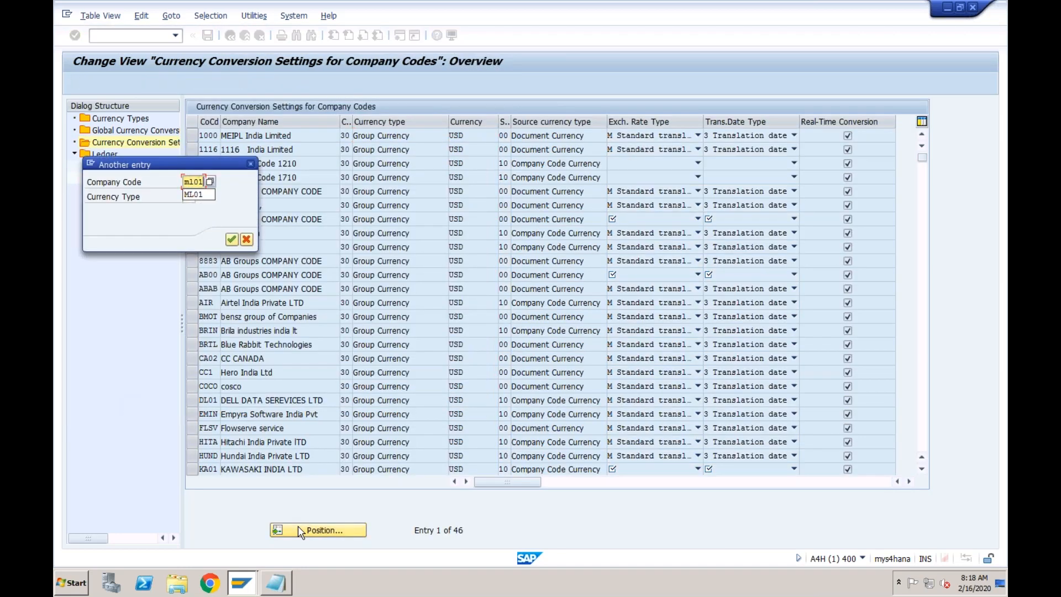
type("01")
key("Return")
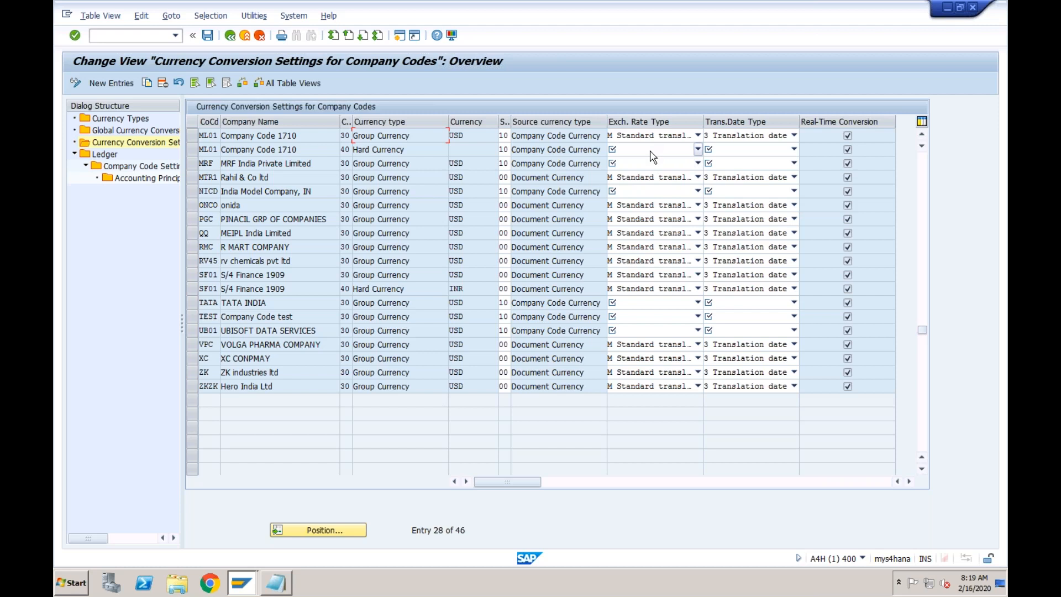
left_click(472, 150)
left_click(411, 136)
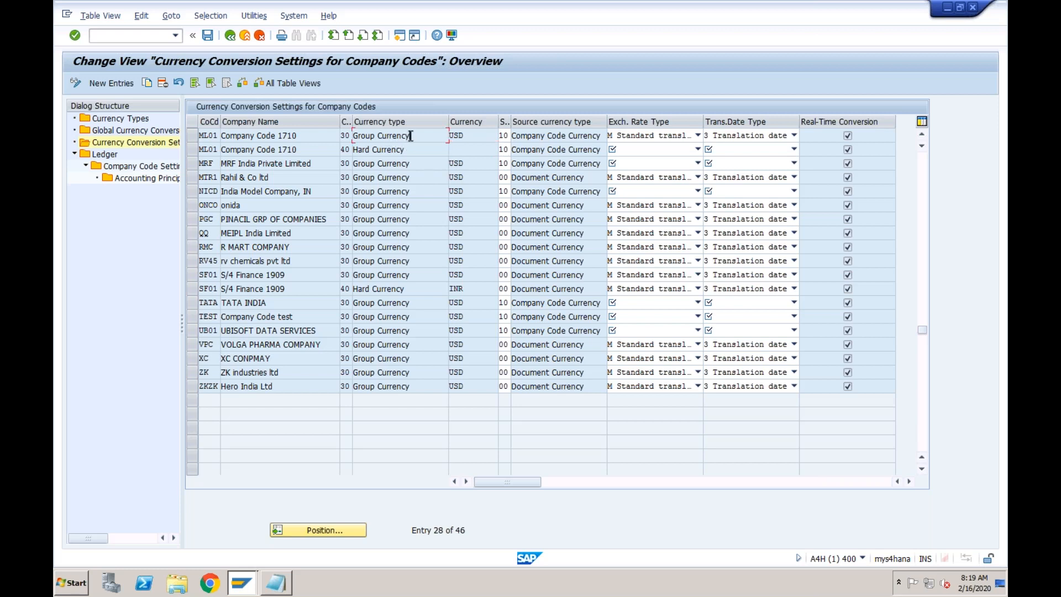
left_click(466, 135)
Switch to the Notepad notes and add the headings "Group Currency:", "Hard Currency:" and "Index Based Currency:" on separate lines below the functionality list
left_click(283, 581)
left_click(507, 217)
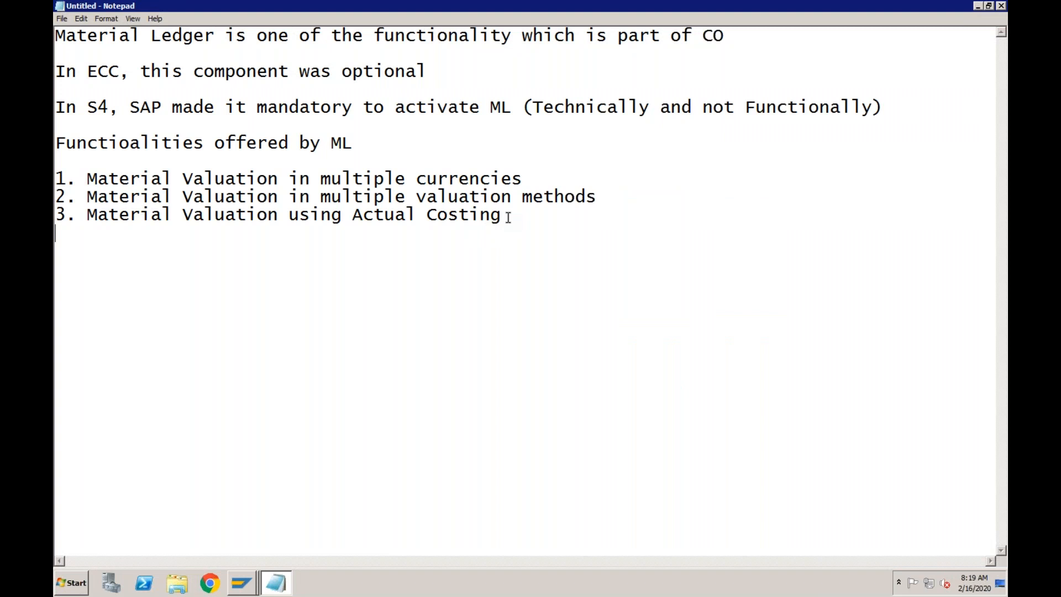
type("Group Curre")
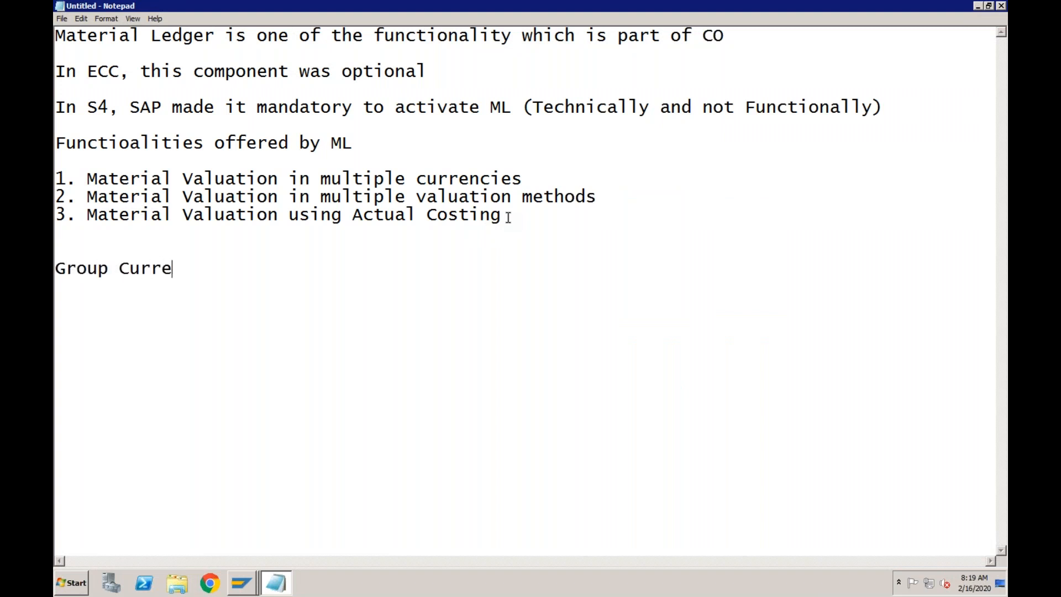
type("ncy:")
key("Return")
type("Hard ")
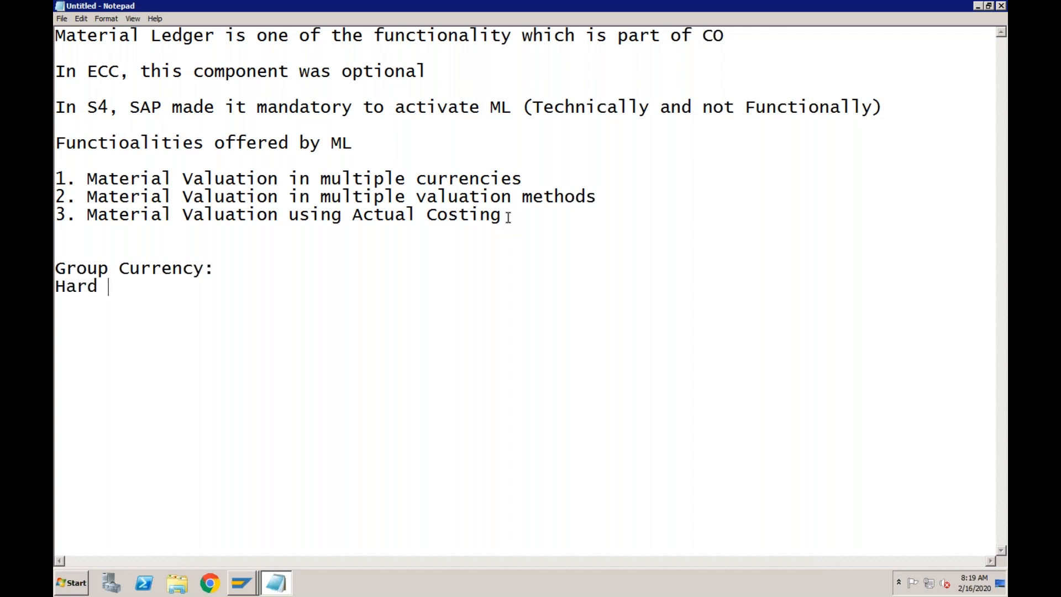
type("Currency")
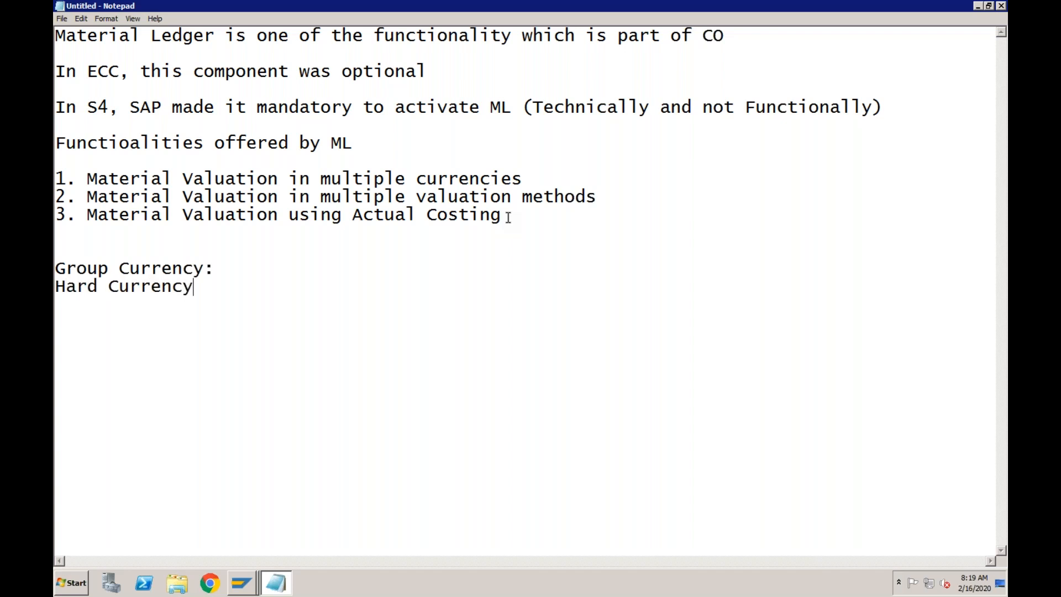
type(":")
key("Return")
type("Index Based")
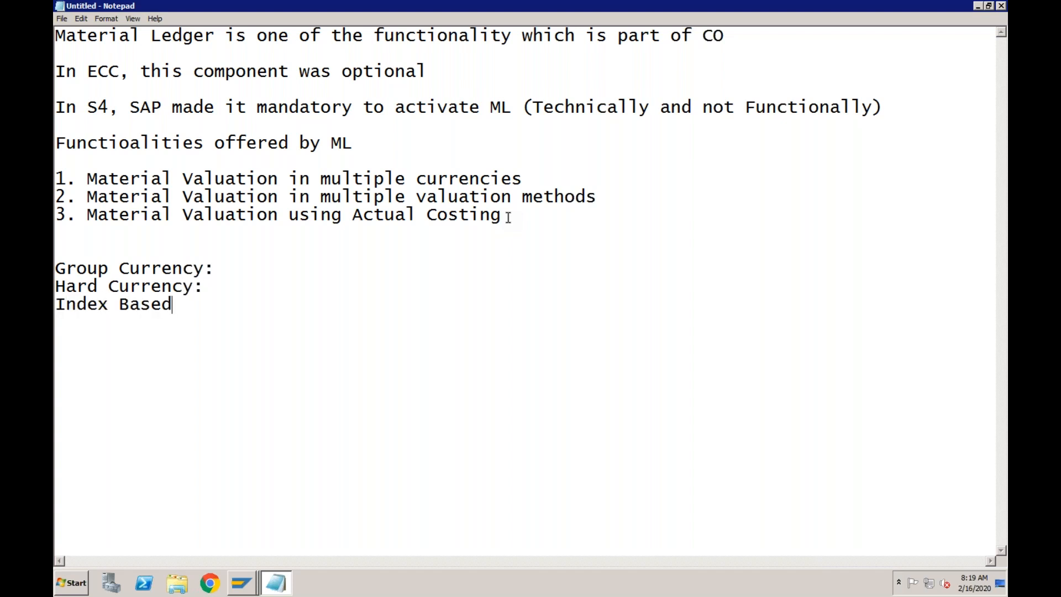
type(" Currency")
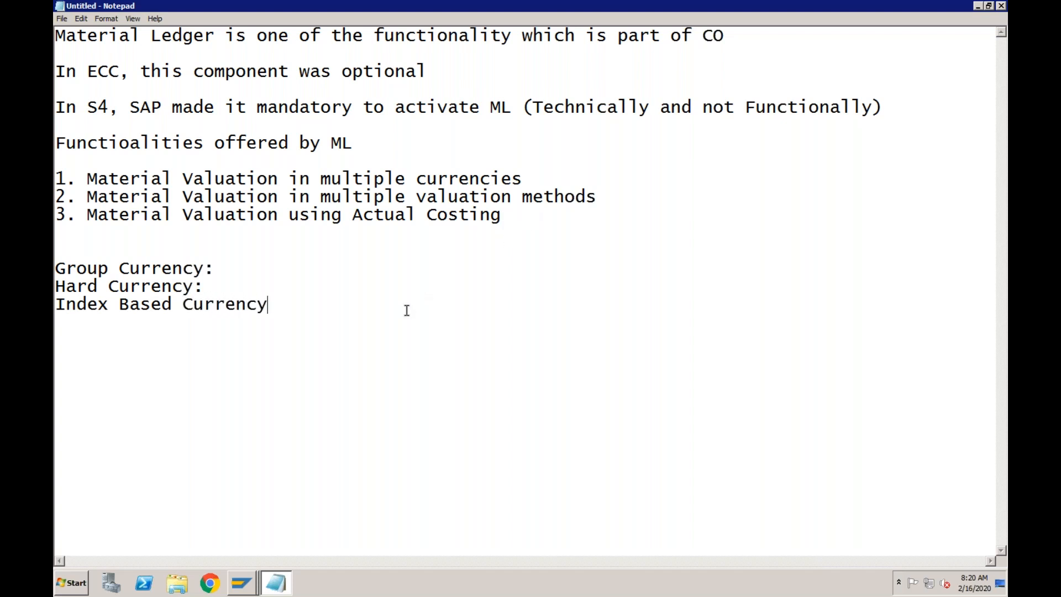
type(":")
Switch back to SAP, open an additional session, and run transaction SCC4 to display the clients overview
mouse_move(246, 585)
left_click(244, 557)
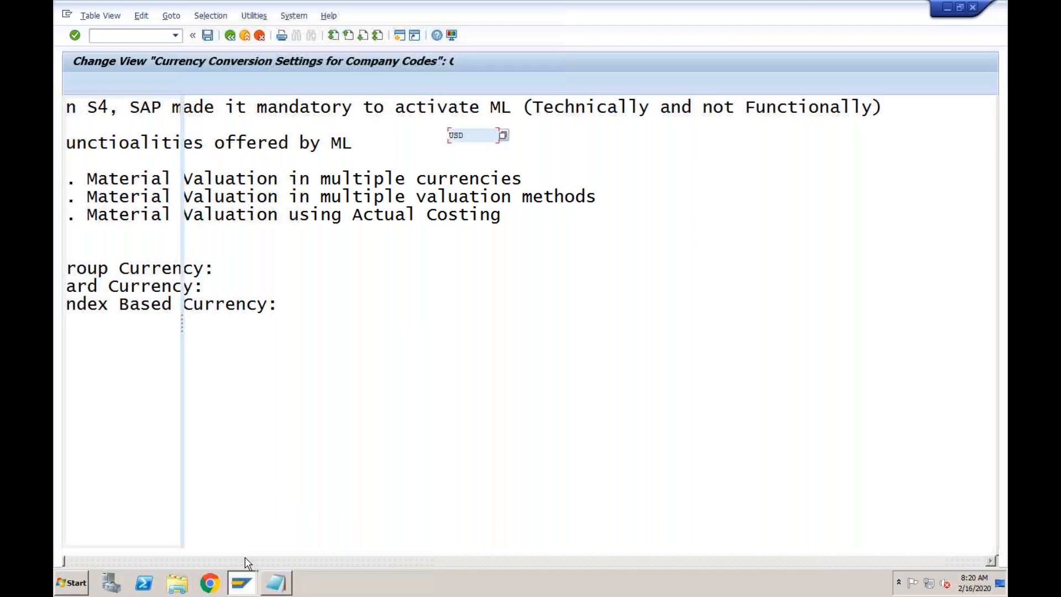
left_click(399, 35)
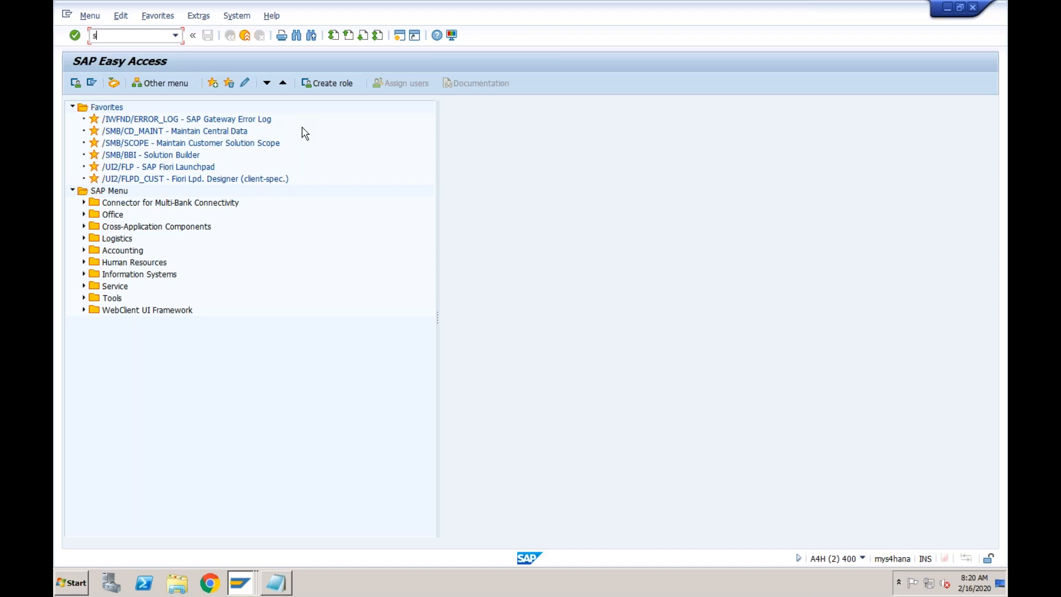
key("Return")
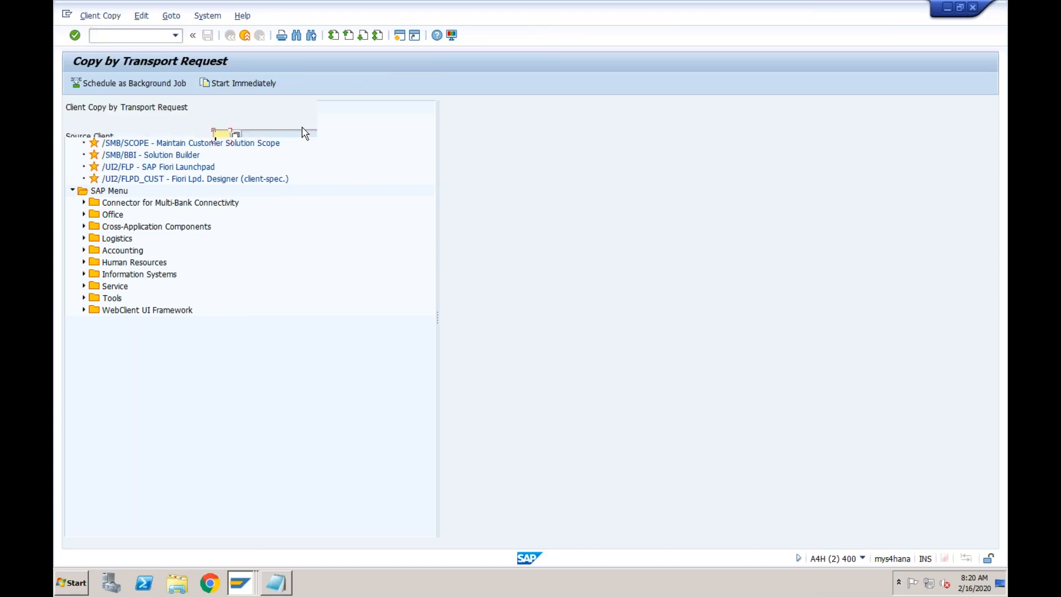
left_click(165, 36)
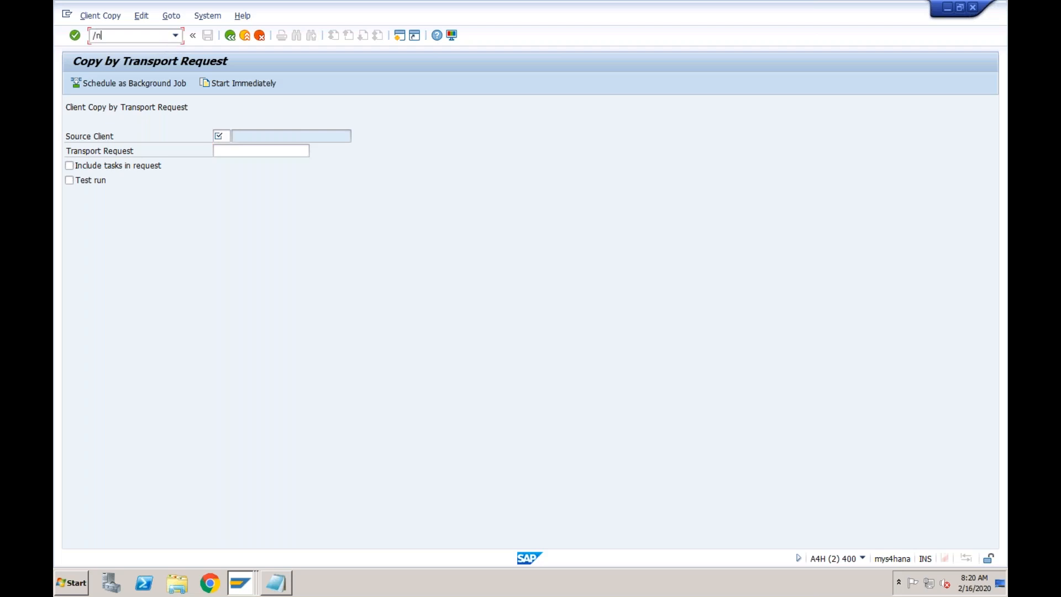
type("/nscc2")
key("Return")
type("scc4")
key("Return")
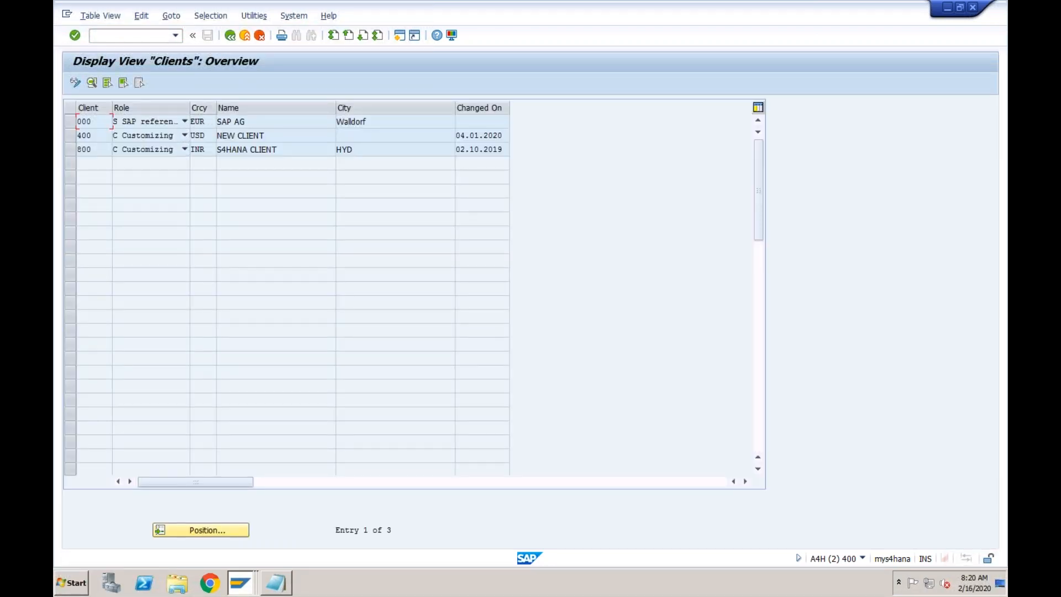
Open the details of client 400, check its currency, and return to the clients overview
double_click(95, 136)
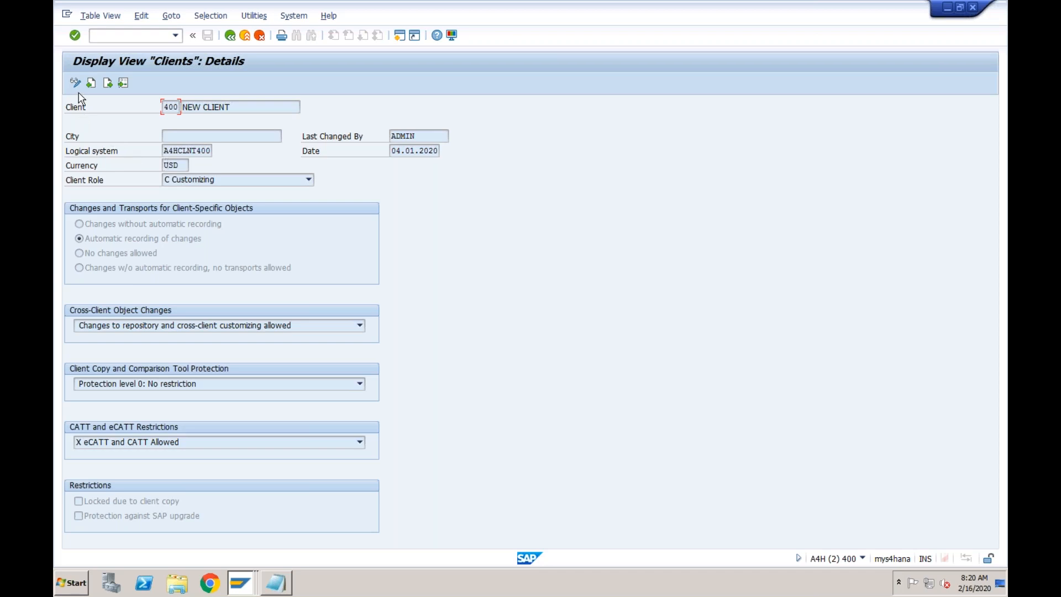
left_click(180, 164)
left_click(230, 42)
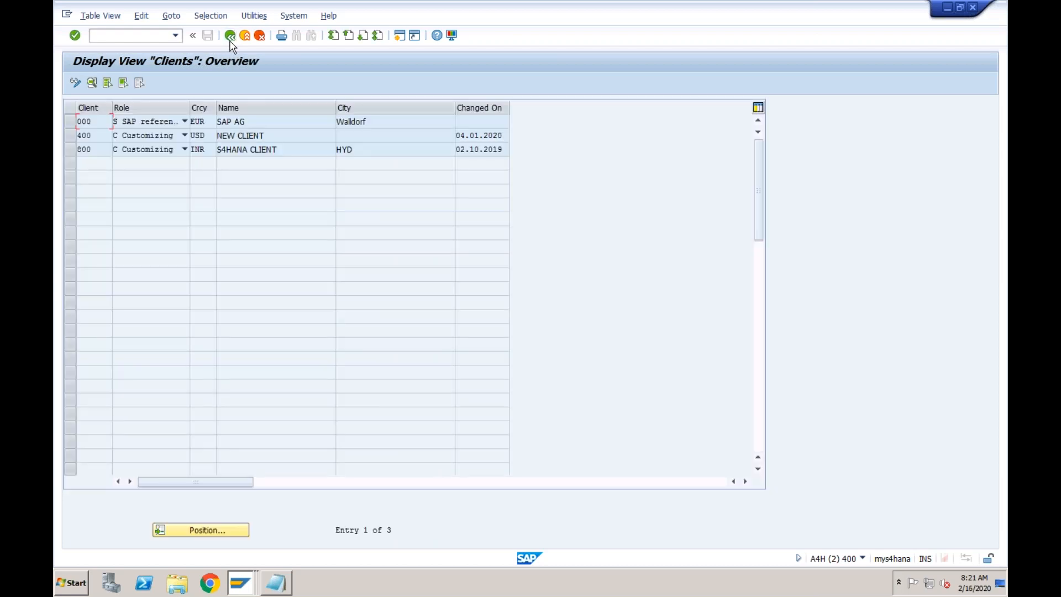
In the Notepad notes, complete the Group Currency line with "is defined at client level (SCC4)"
left_click(276, 583)
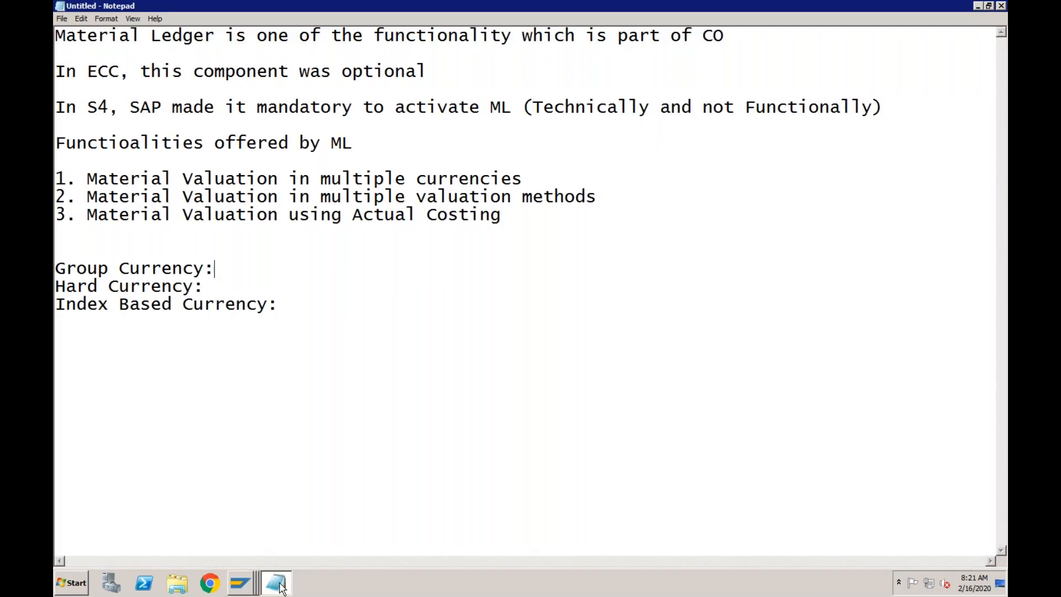
type("is defined ")
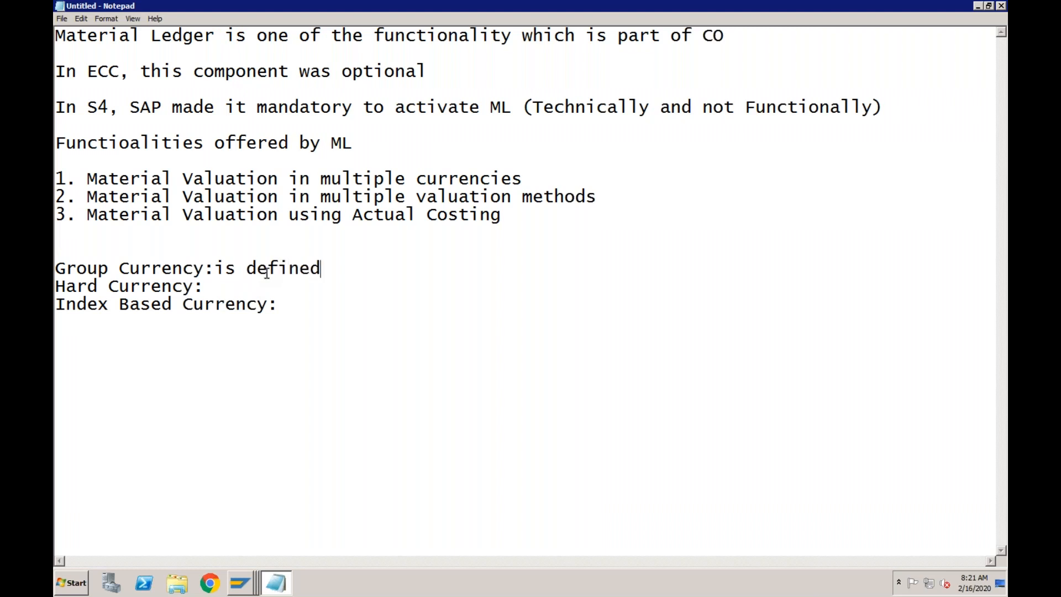
type("at clien")
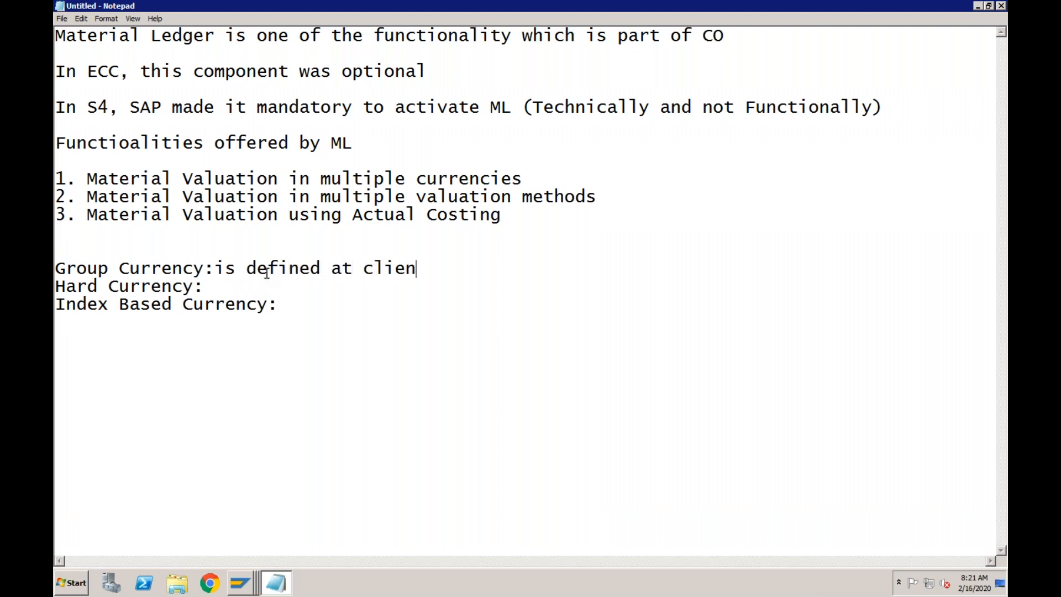
type("t level (SCC")
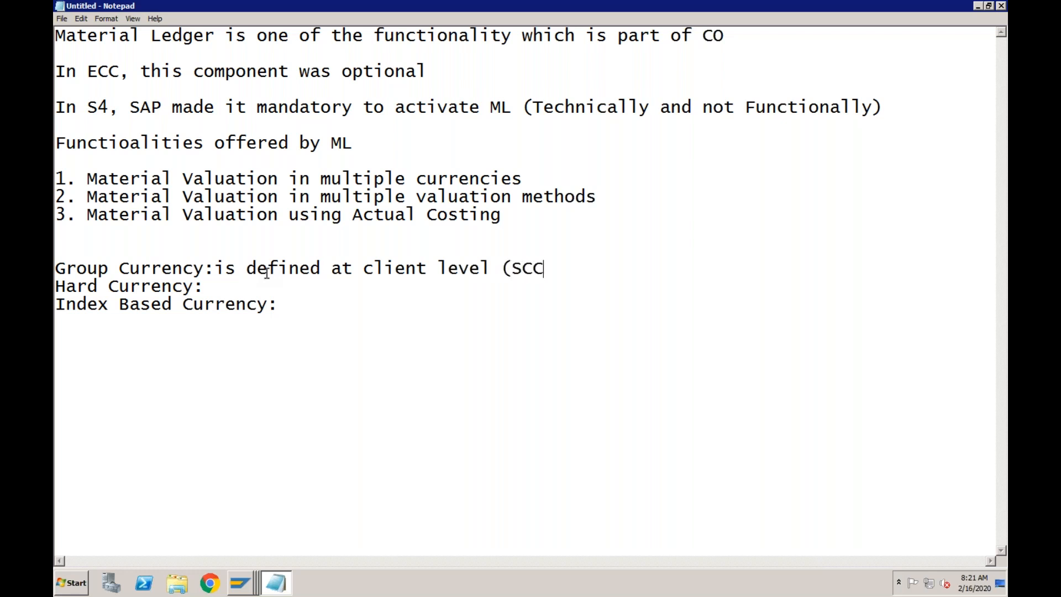
type("4)")
left_click(208, 287)
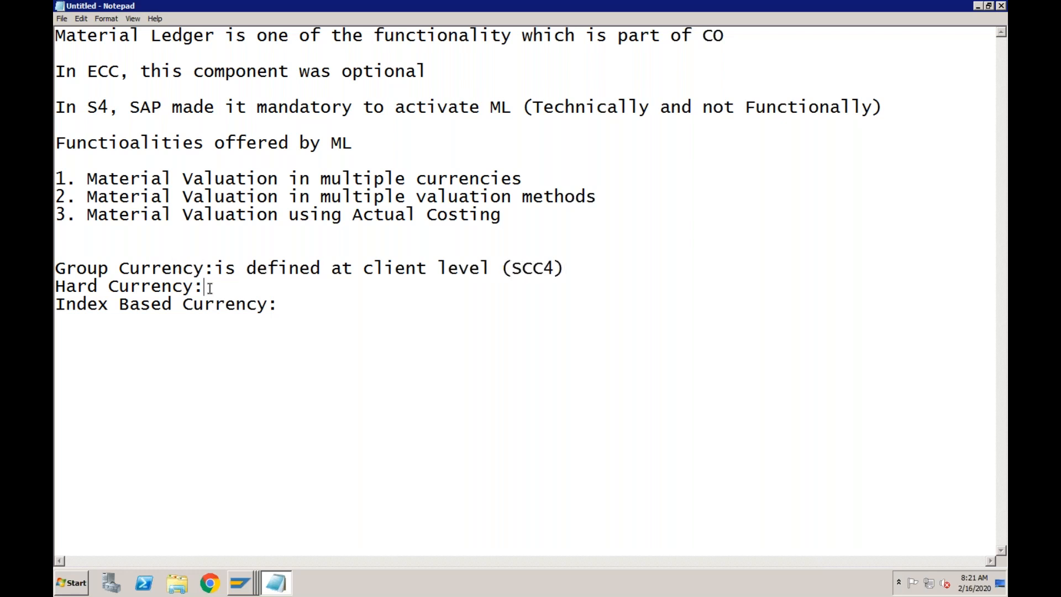
left_click(291, 308)
Switch to SAP, run OBY6 in another new session, and position on company code ML01 to check its country
left_click(243, 589)
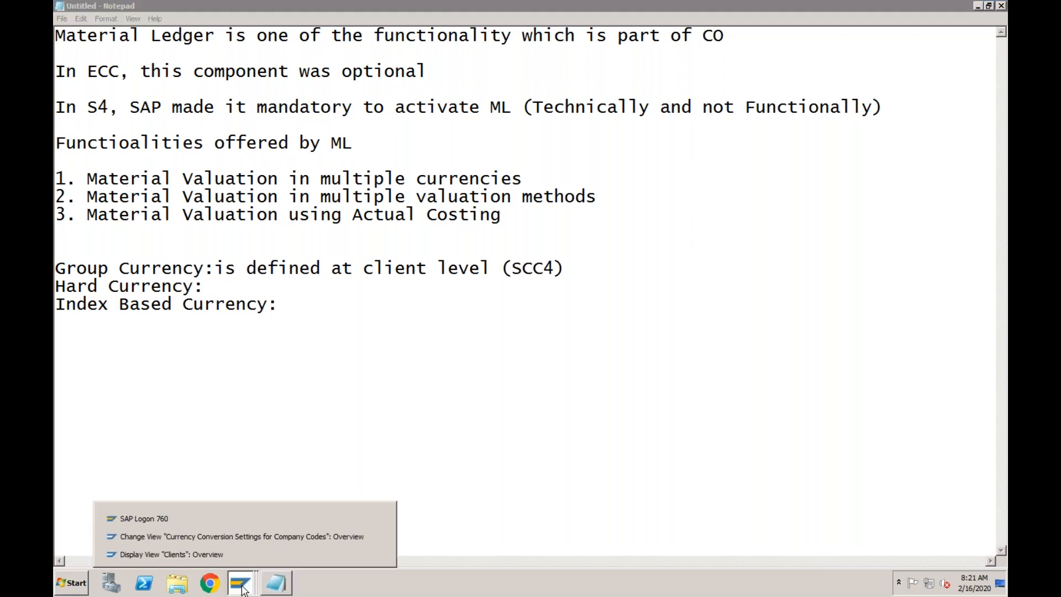
left_click(241, 536)
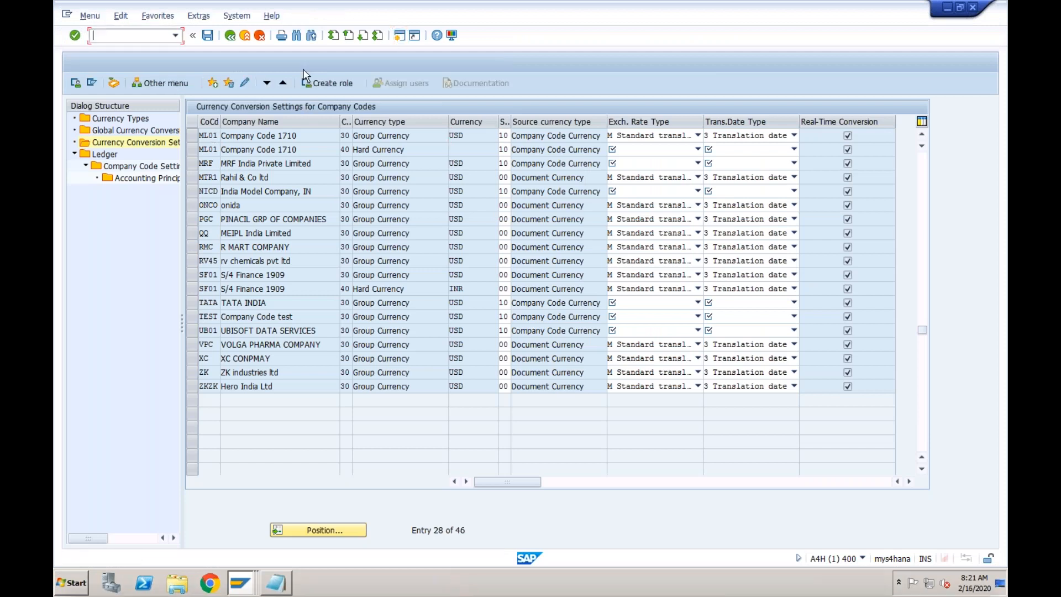
type("ob")
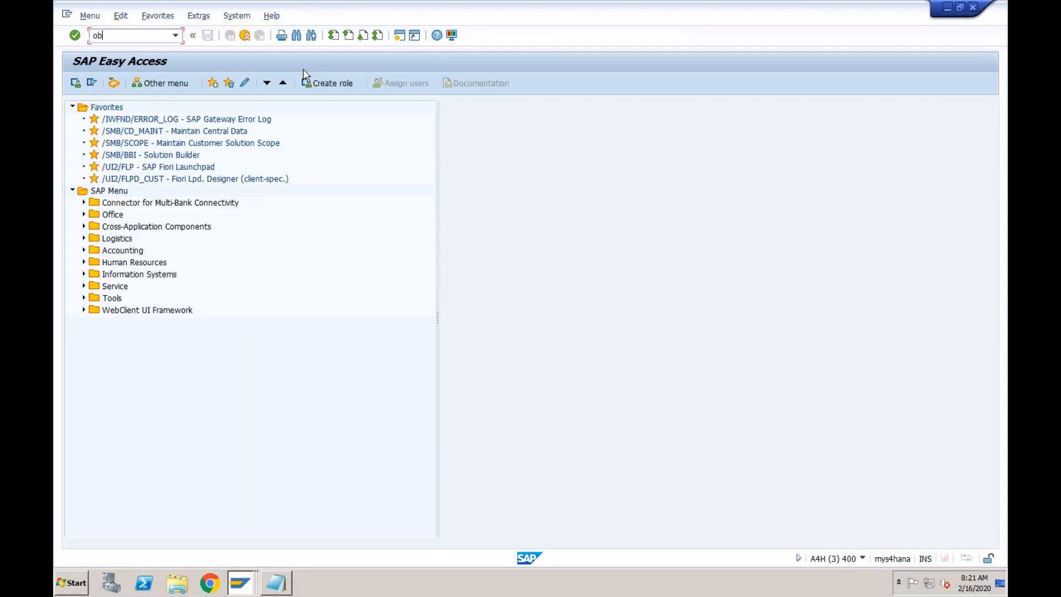
type("y6")
key("Return")
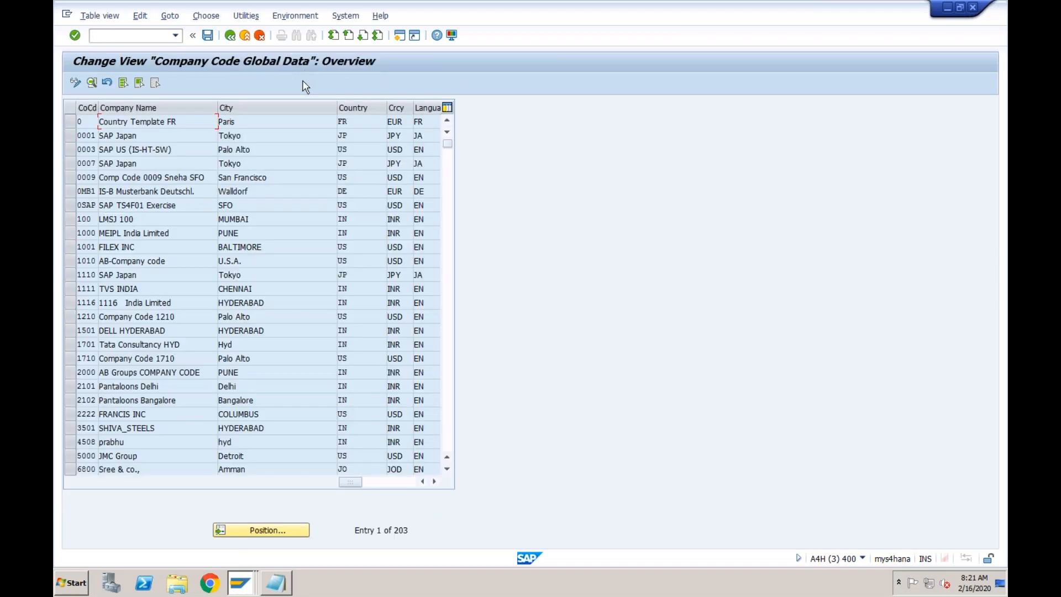
left_click(257, 531)
type("m101")
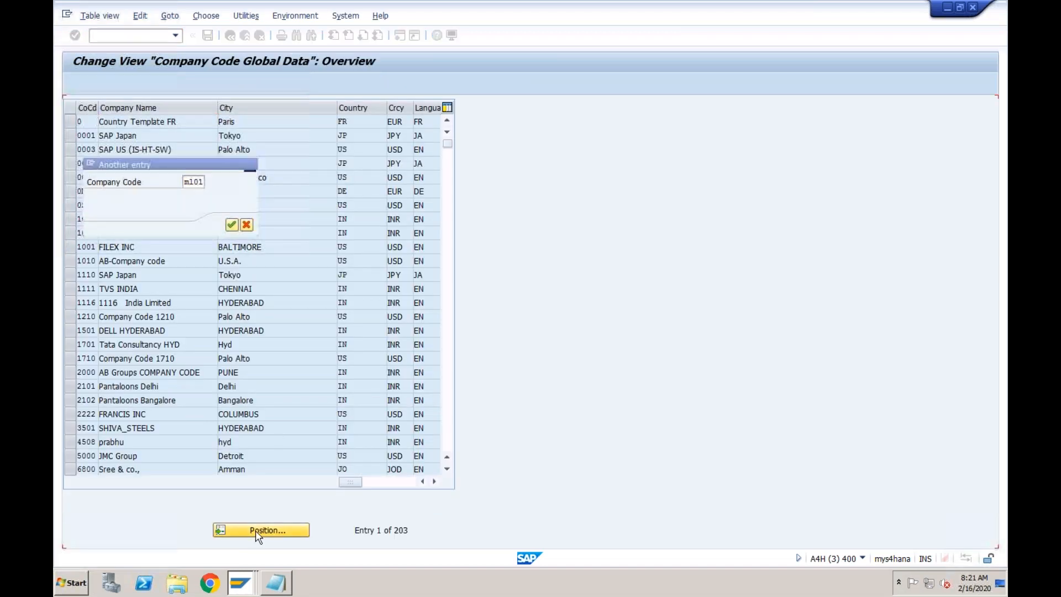
key("Return")
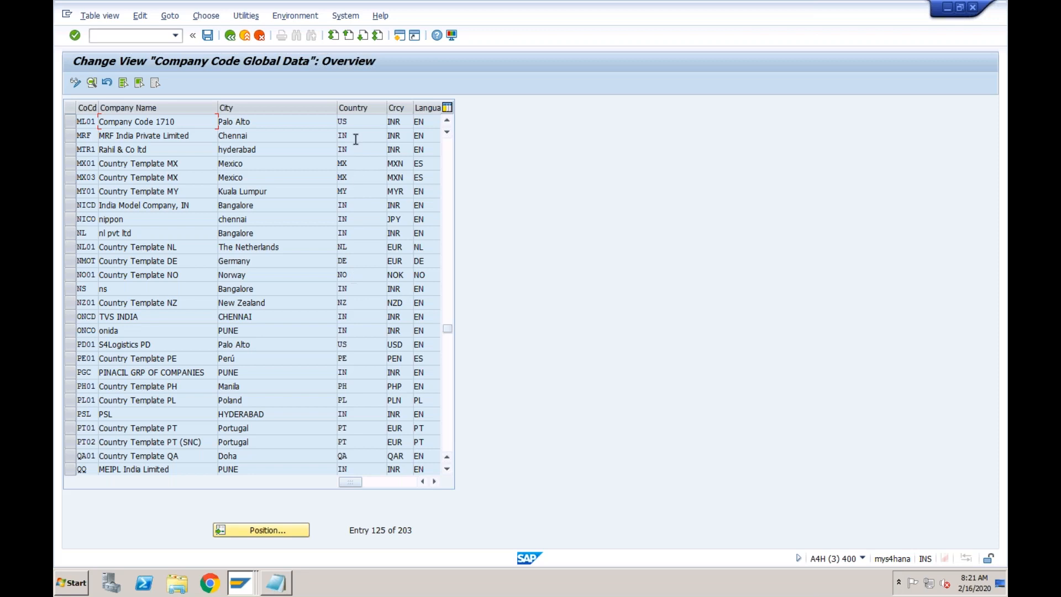
double_click(339, 122)
Open the IMG in a new session and start Define Countries in mySAP Systems under SAP NetWeaver, General settings, Set Countries
left_click(399, 34)
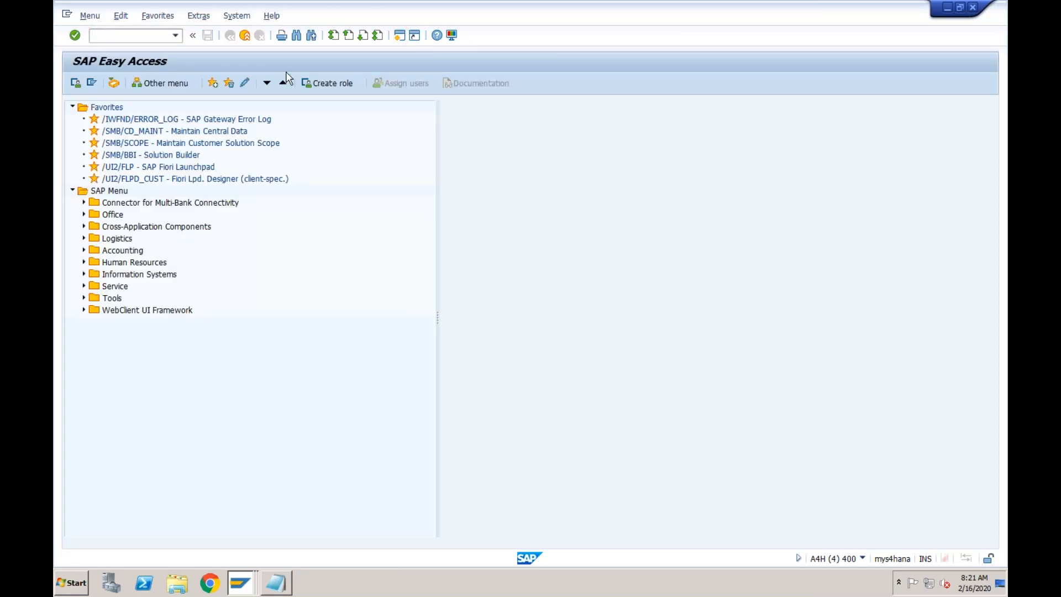
left_click(137, 88)
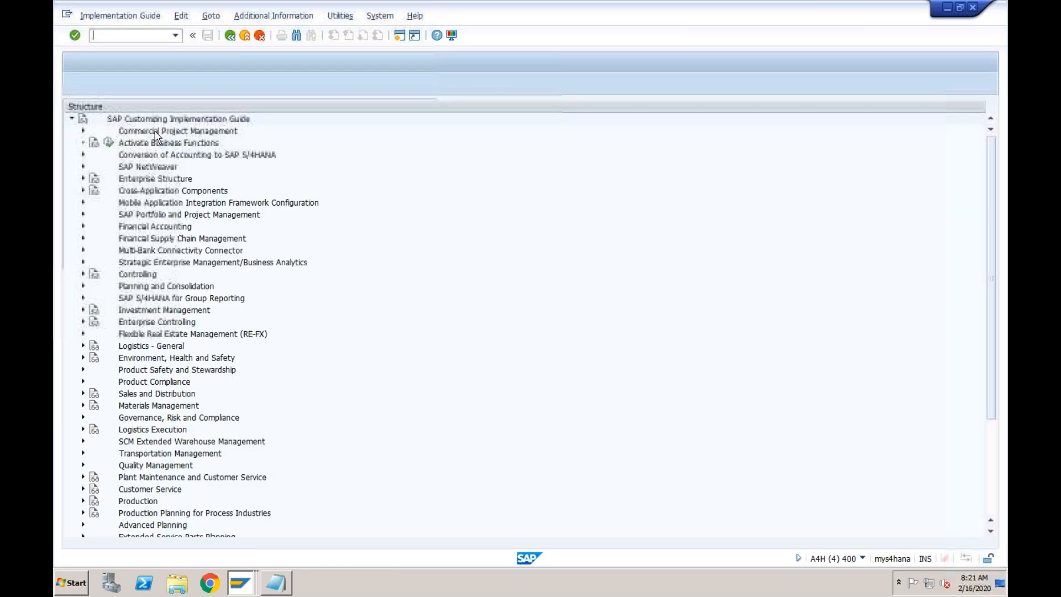
left_click(82, 166)
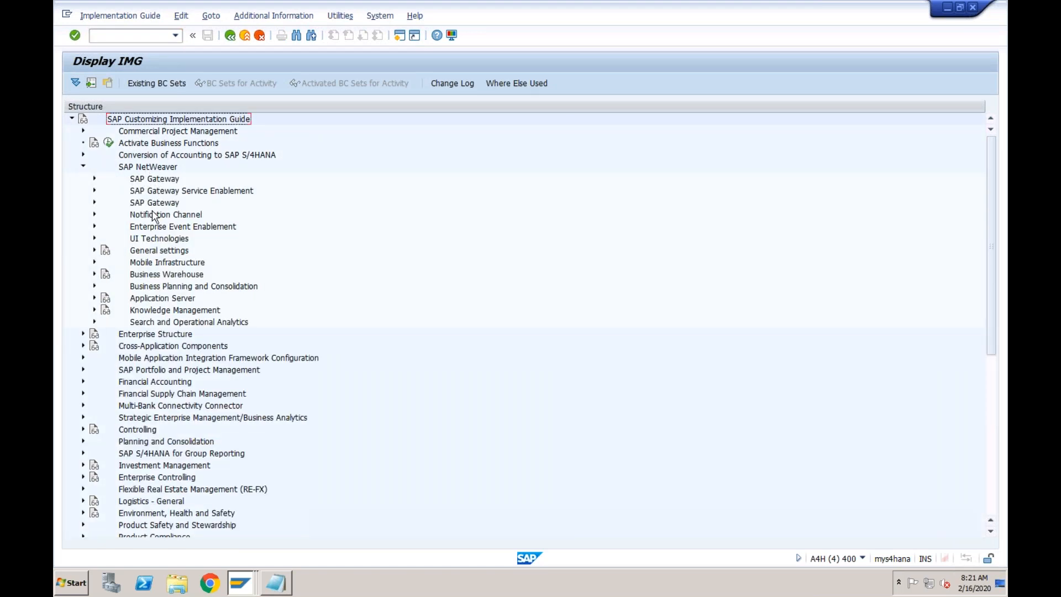
left_click(95, 251)
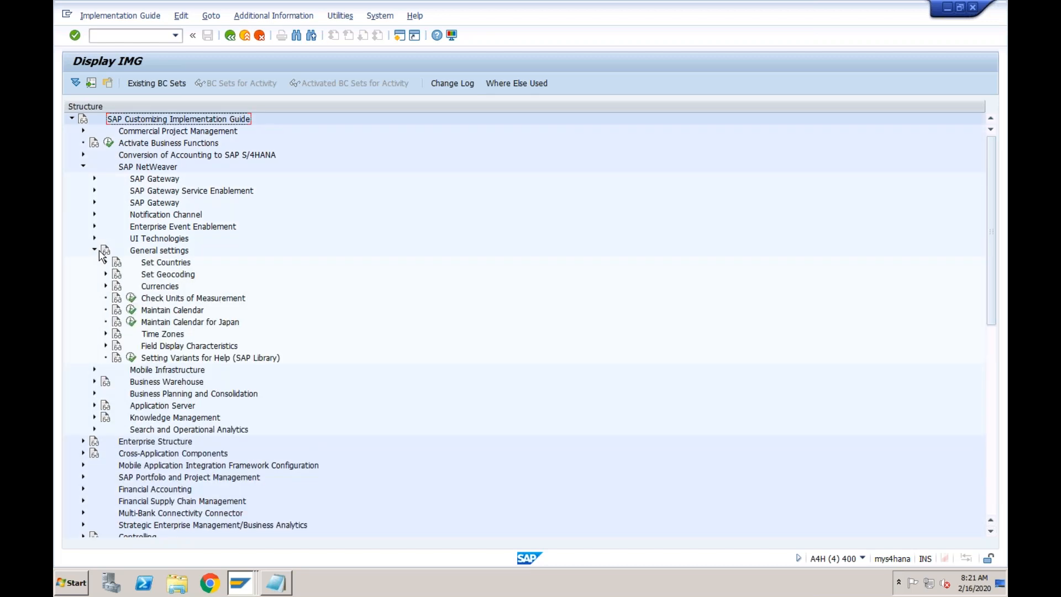
left_click(153, 263)
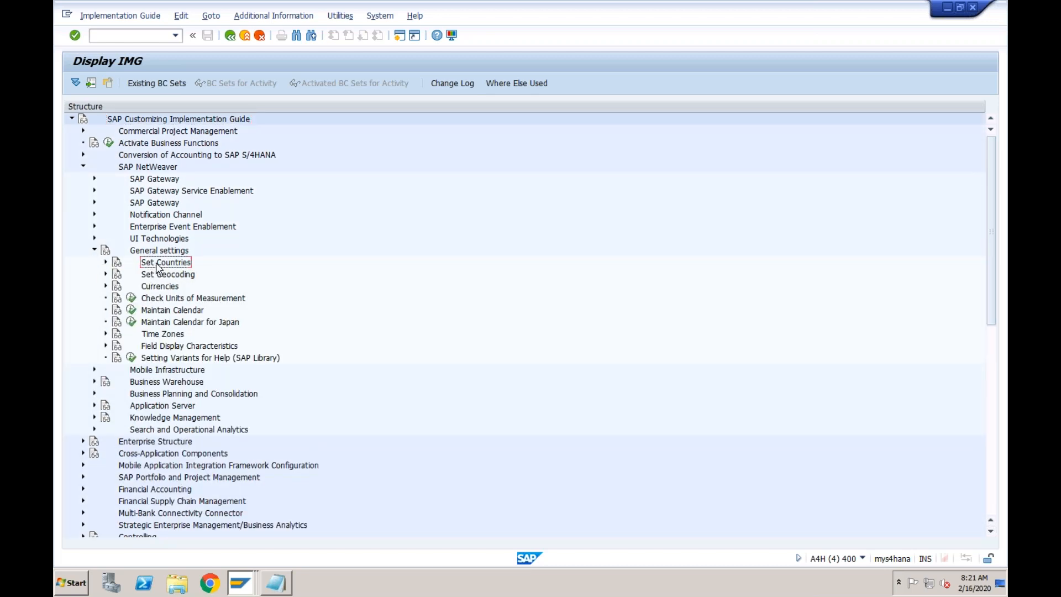
left_click(106, 263)
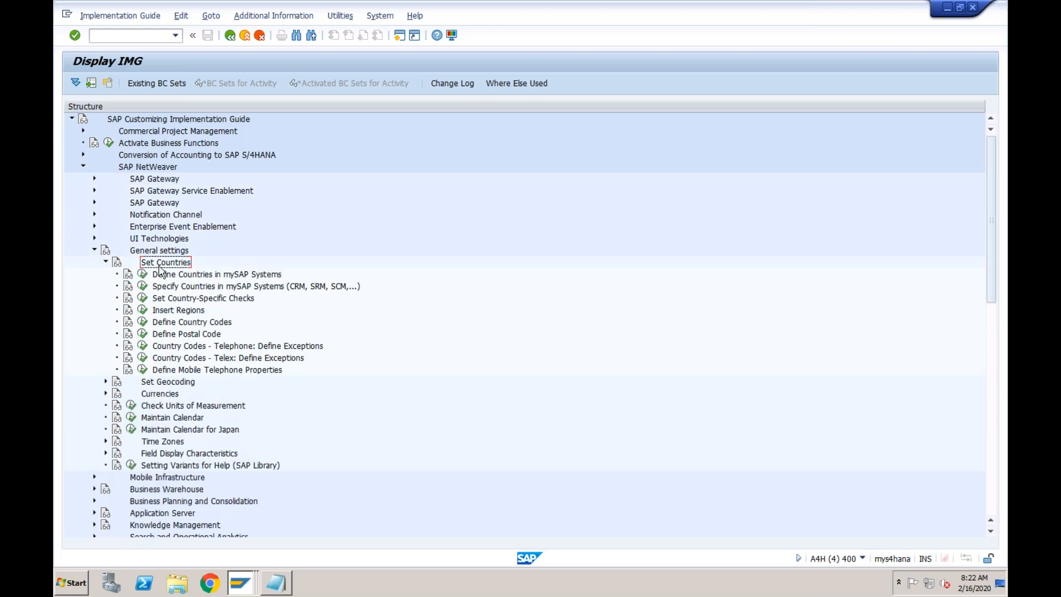
left_click(175, 275)
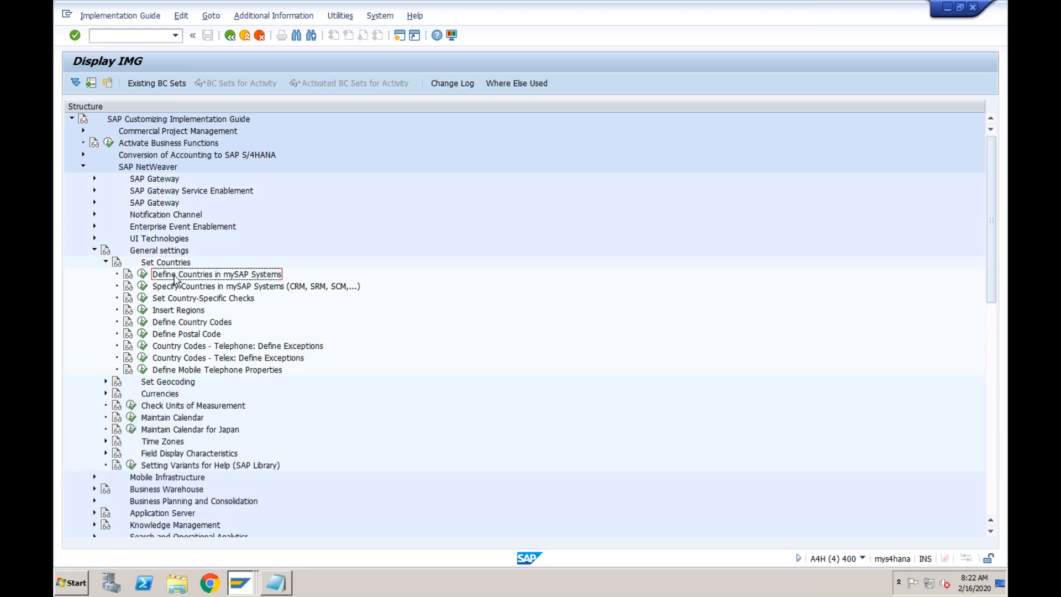
left_click(143, 275)
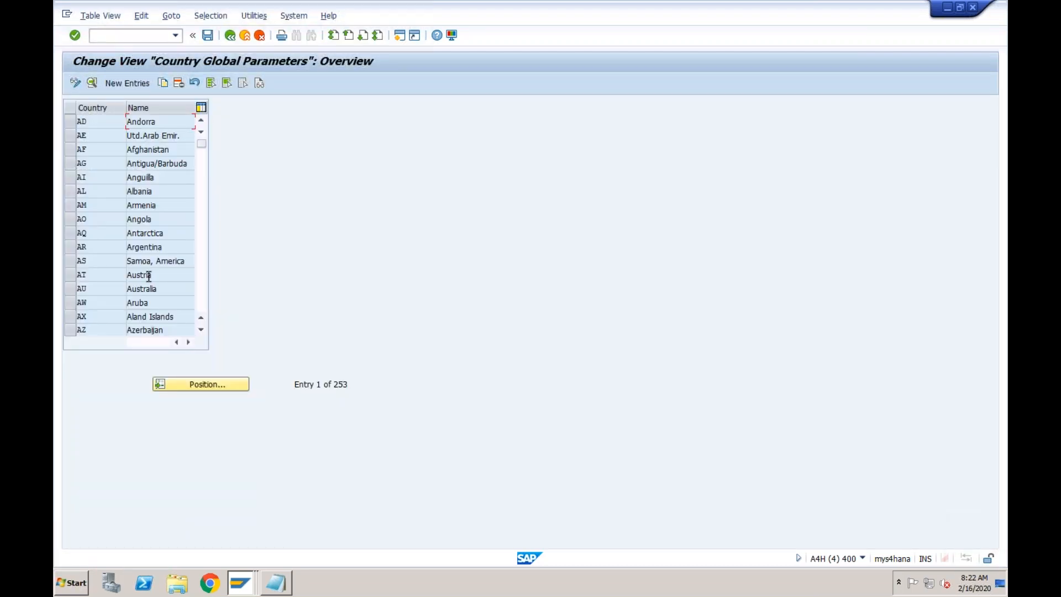
Position on country US, open its details, and examine the Hard Currency and Index-Based Currency fields
left_click(199, 386)
type("us")
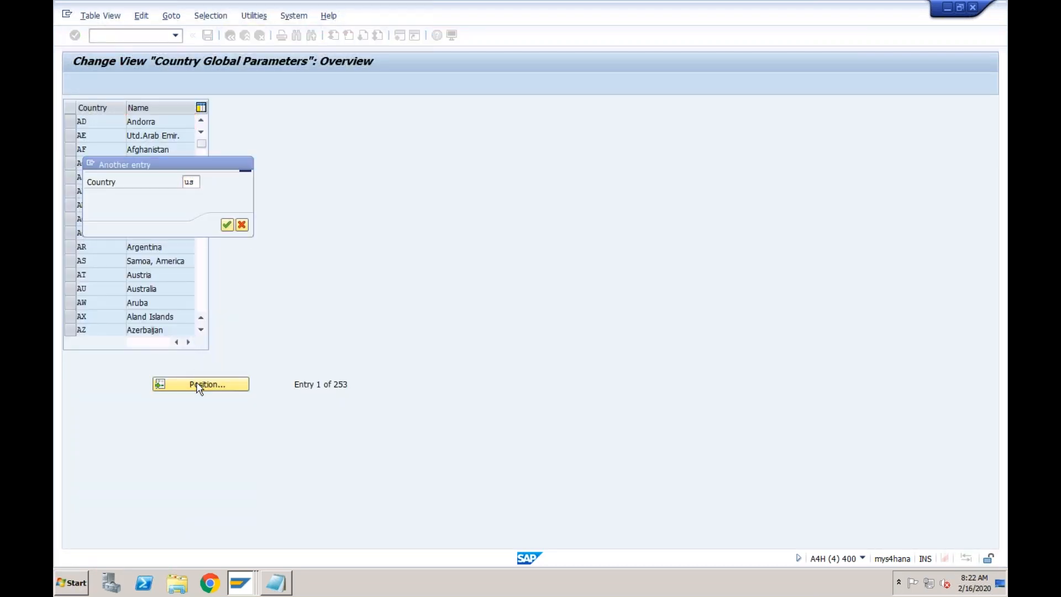
key("Return")
double_click(81, 122)
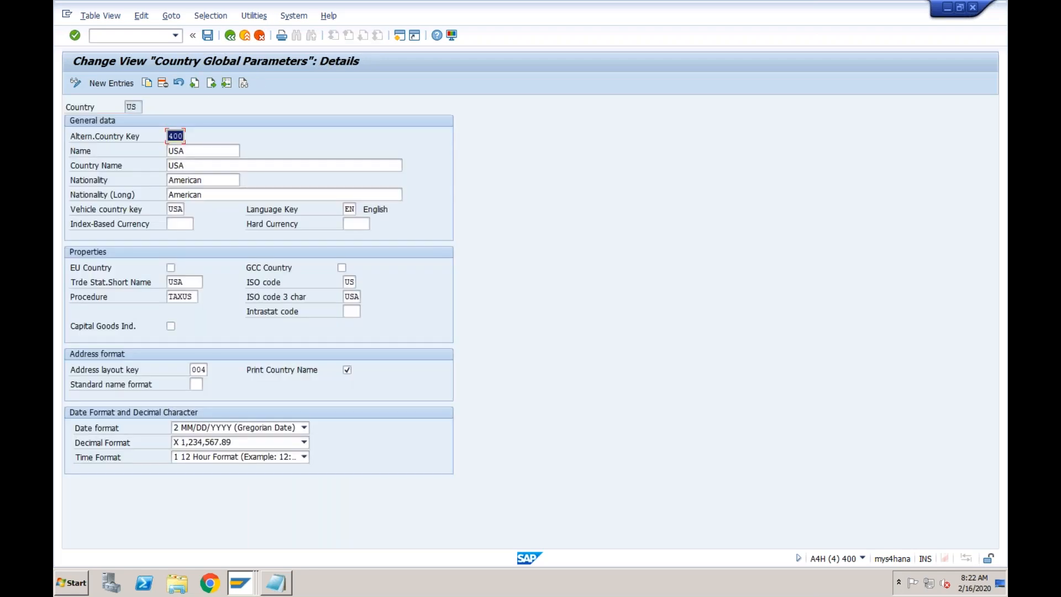
left_click(347, 224)
left_click(185, 223)
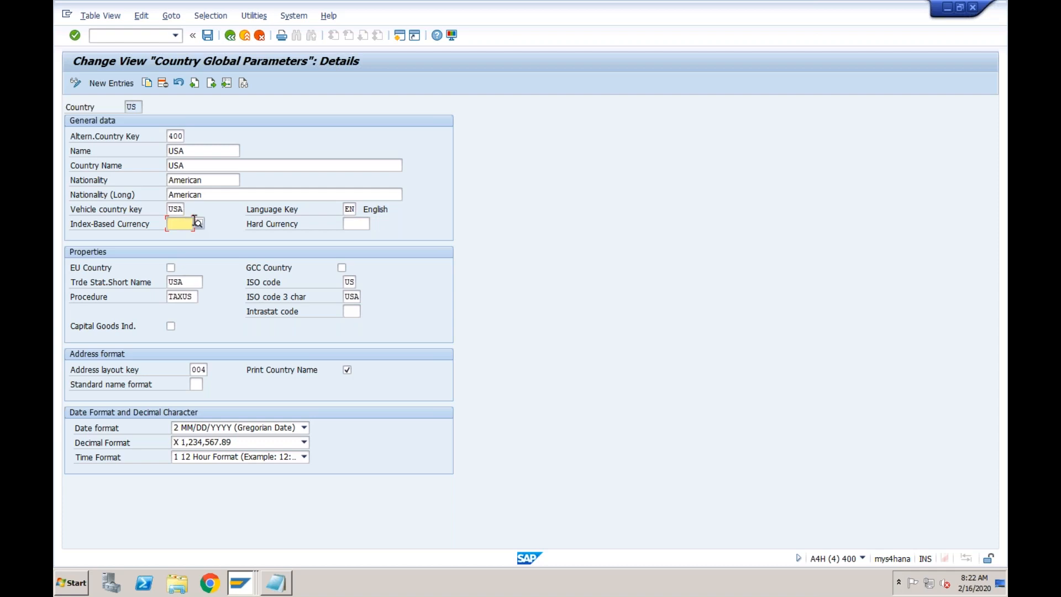
Leave the country US details for the IMG and show the activity keys as additional information beside the structure
left_click(365, 224)
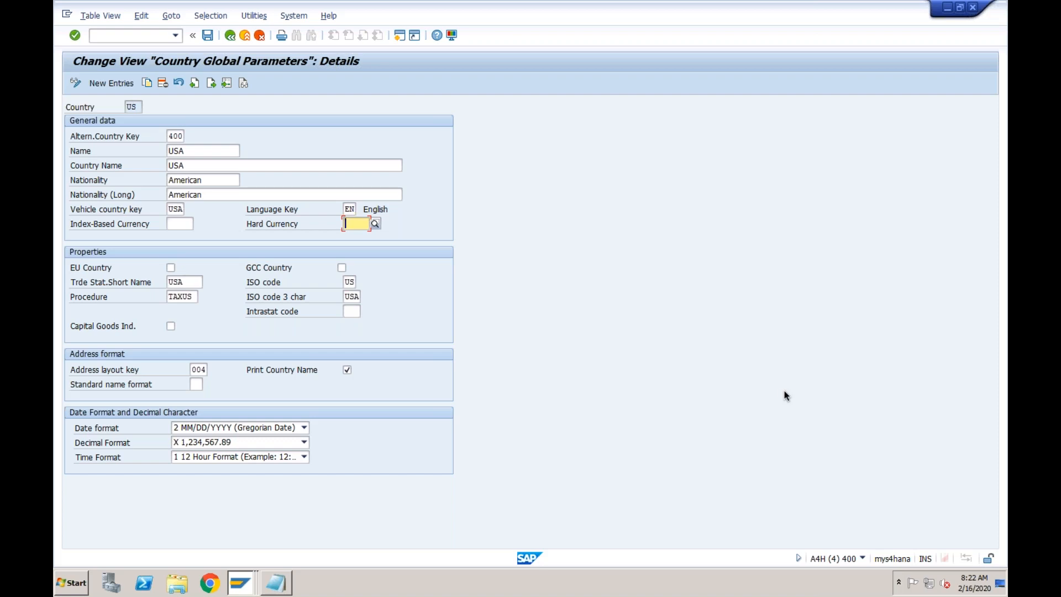
left_click(229, 37)
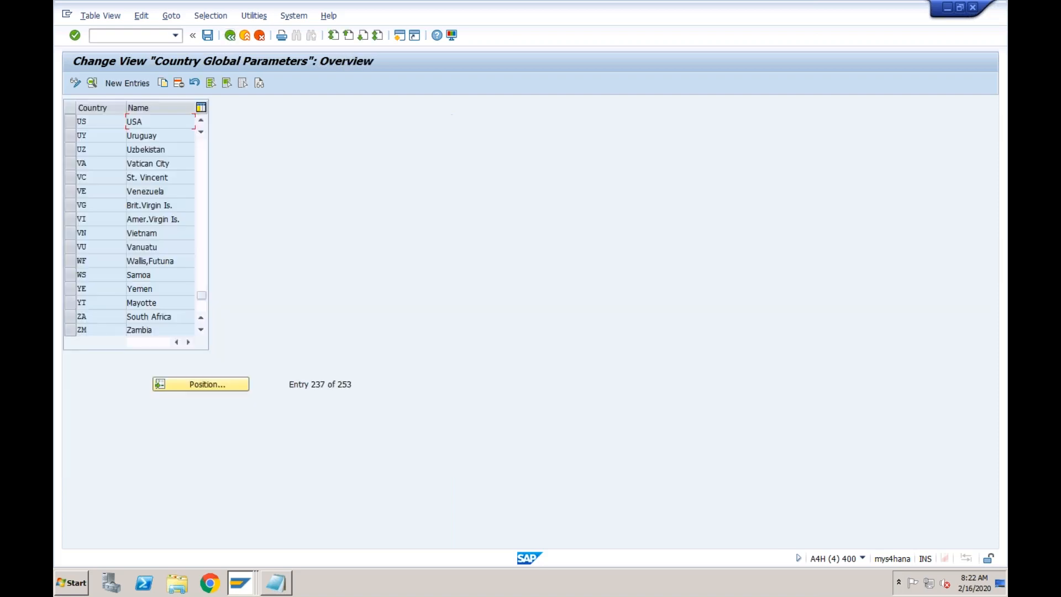
left_click(230, 37)
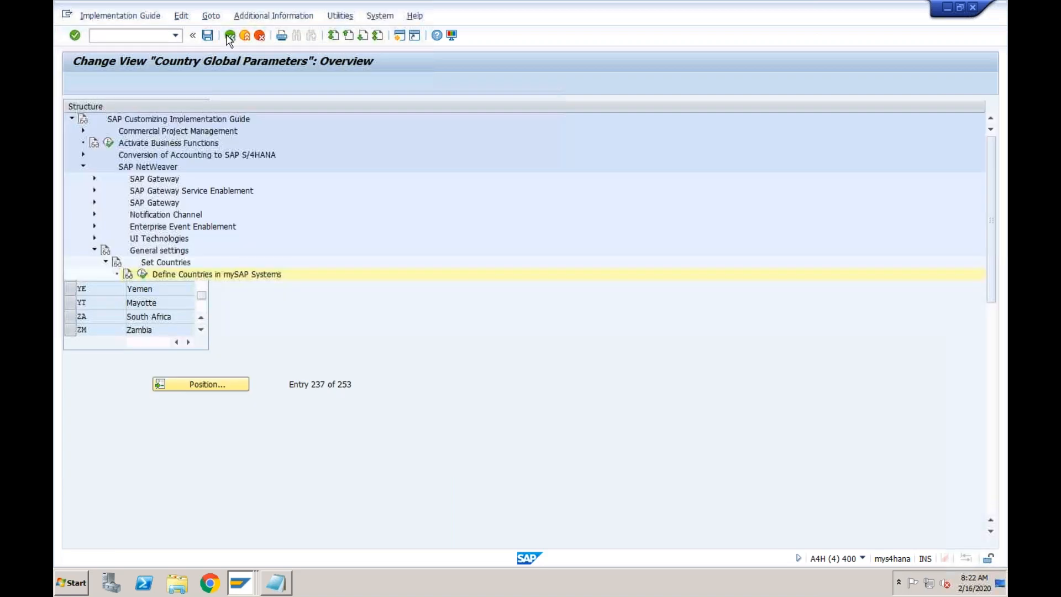
left_click(288, 16)
mouse_move(310, 34)
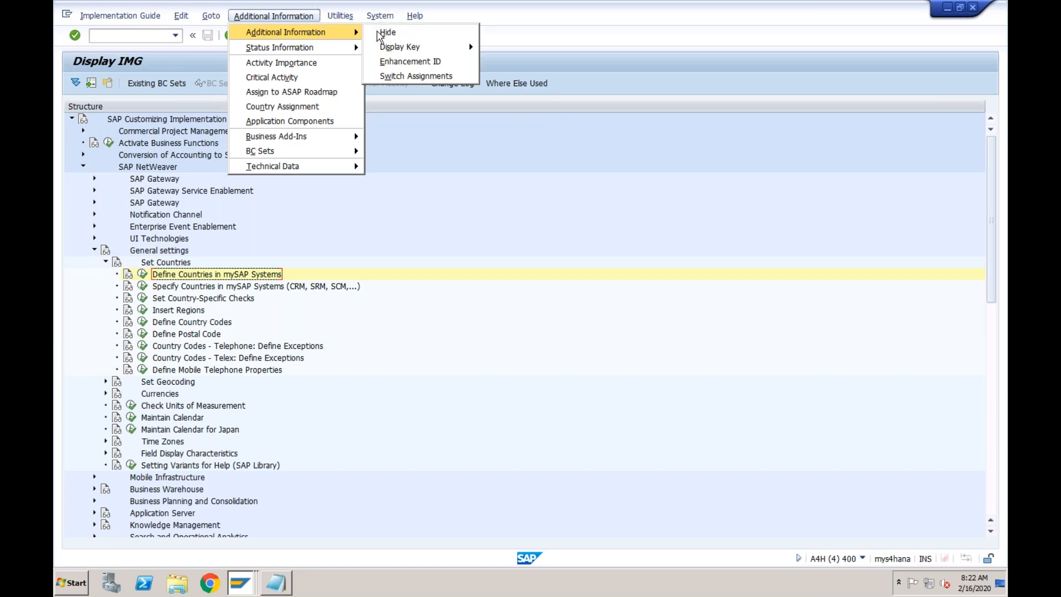
mouse_move(450, 49)
left_click(509, 62)
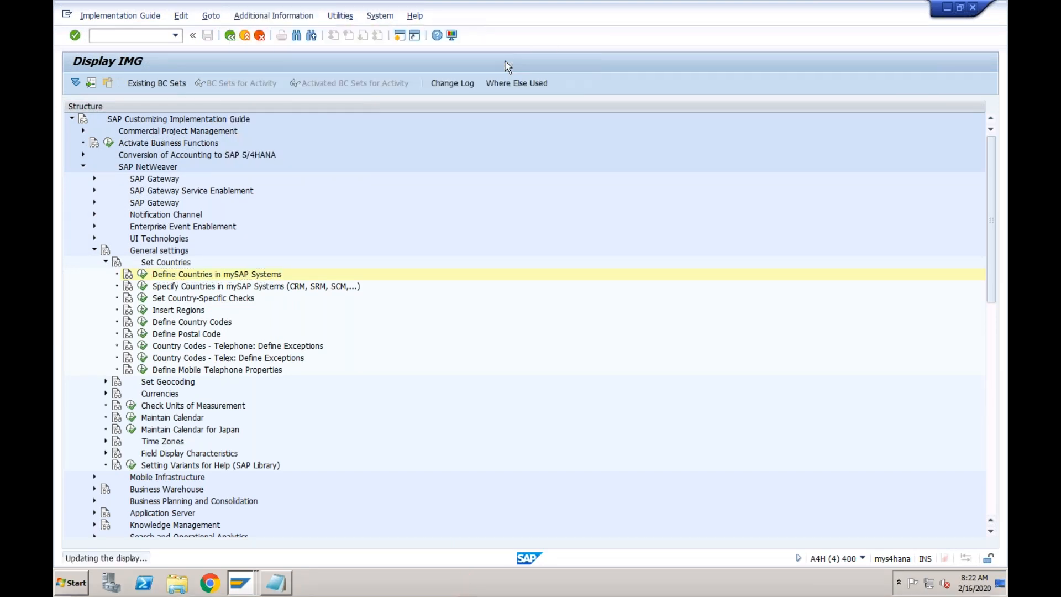
double_click(486, 104)
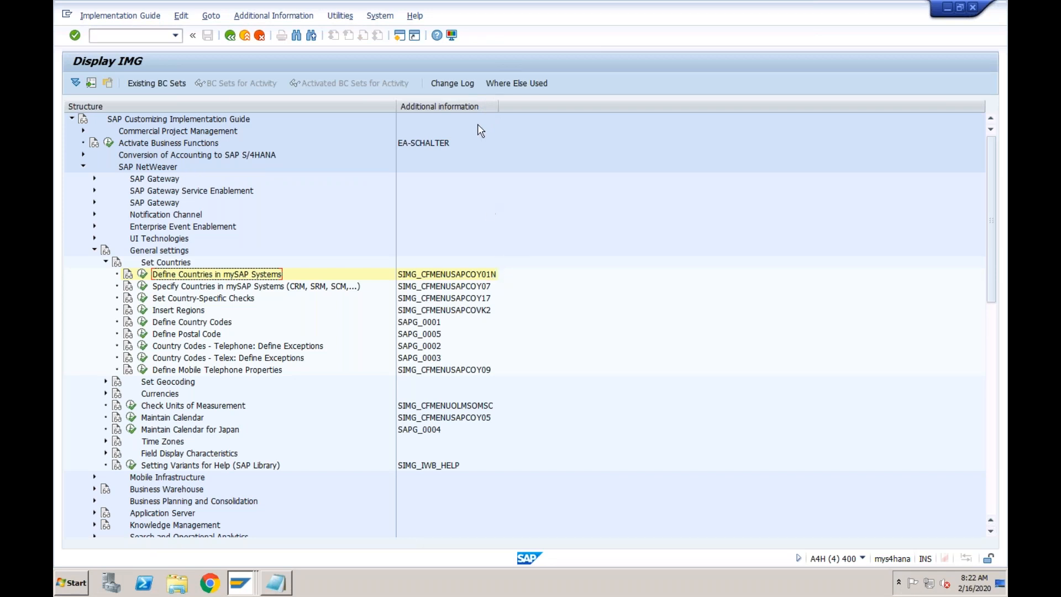
Run transaction OY01 in a new session, and try OY01N as well
left_click(401, 37)
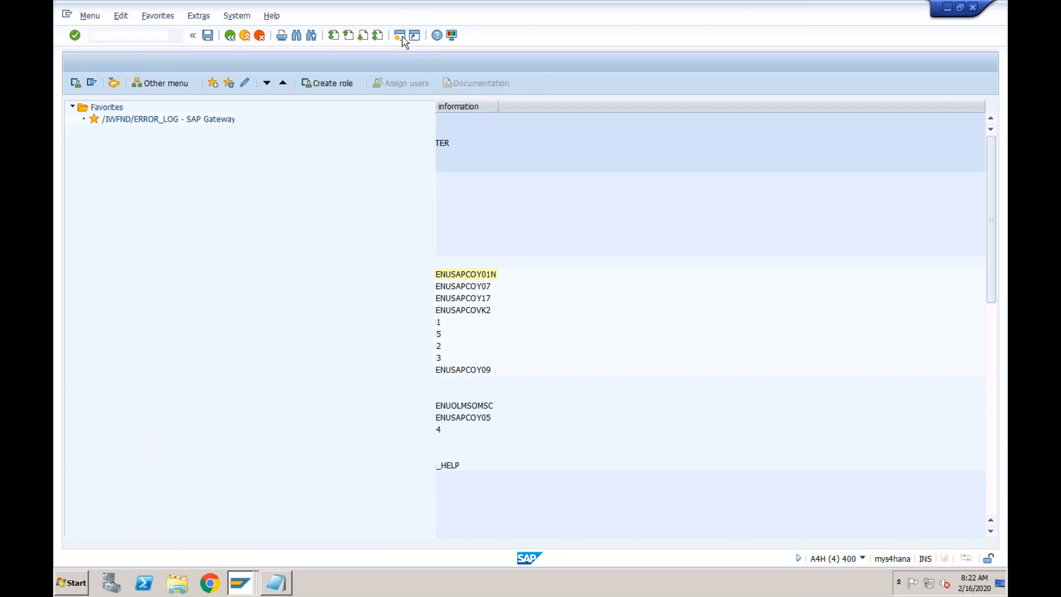
type("oy01")
key("Return")
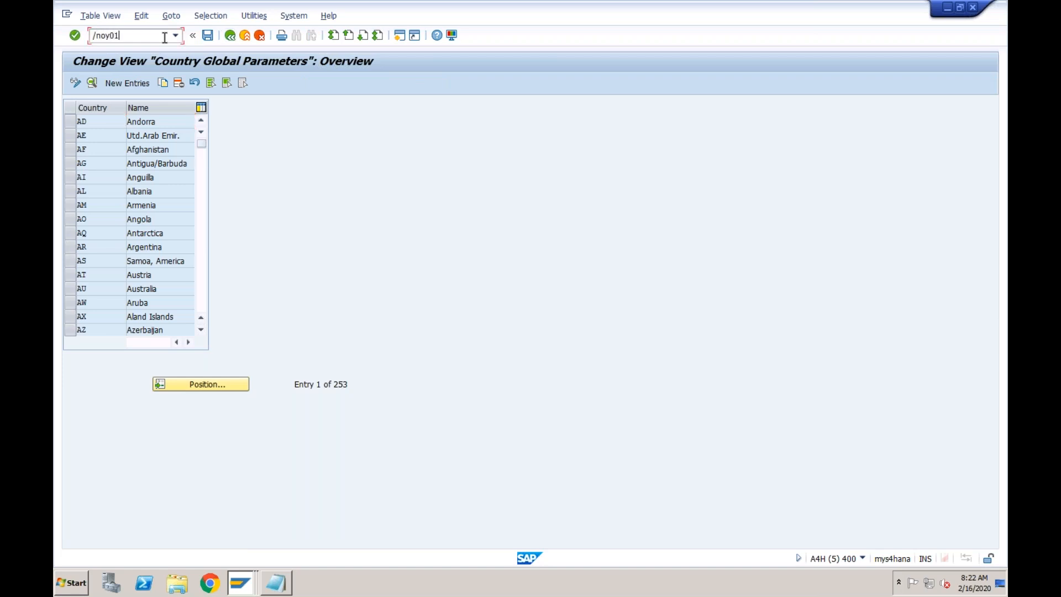
key("Return")
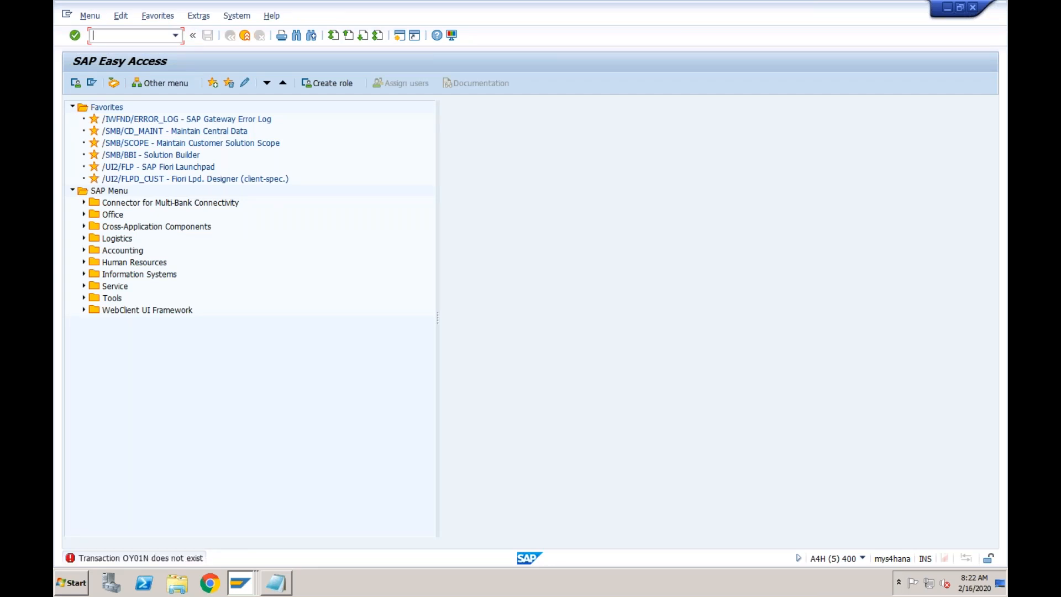
Switch back to the IMG session, start Define Countries in mySAP Systems, and open the details of country US
left_click(240, 580)
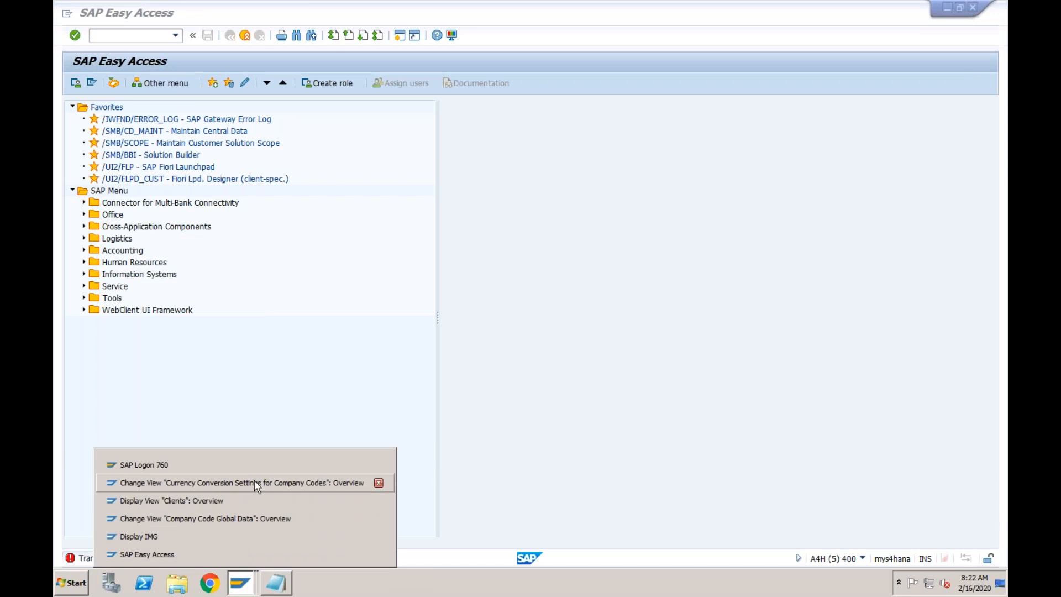
left_click(243, 537)
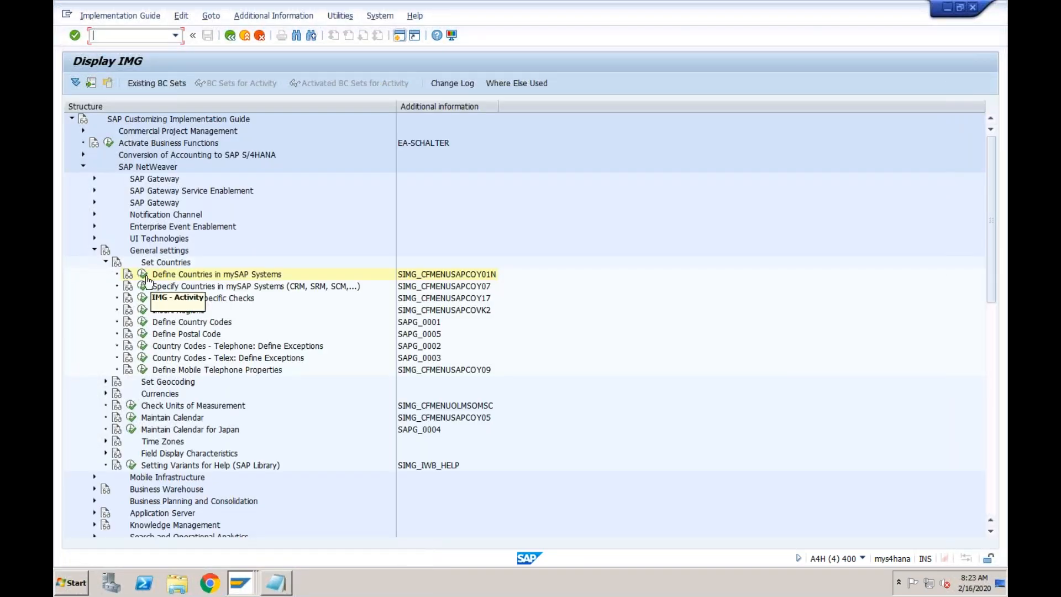
left_click(145, 276)
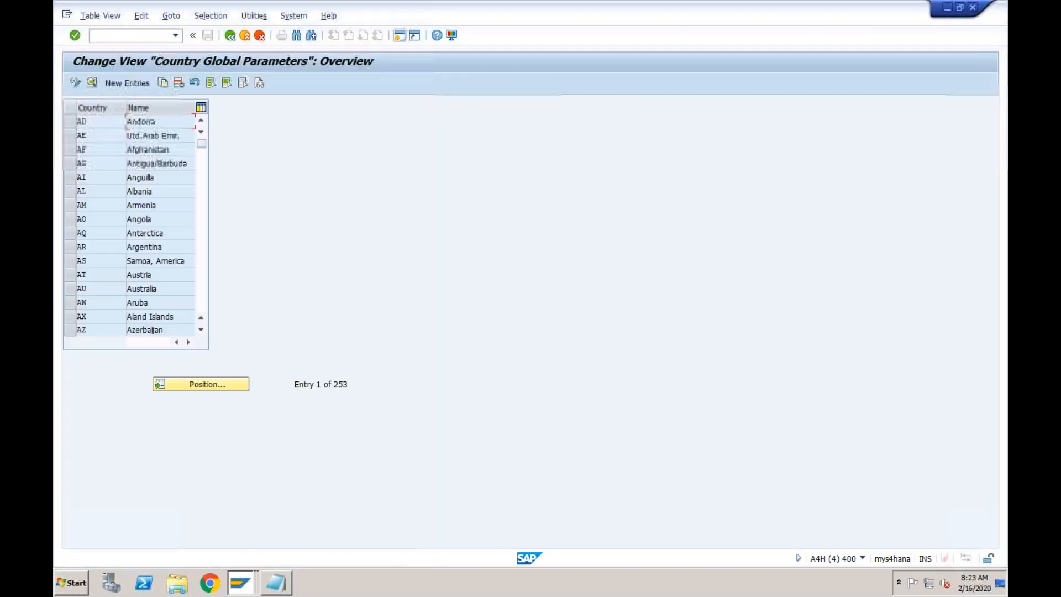
left_click(205, 385)
key("Return")
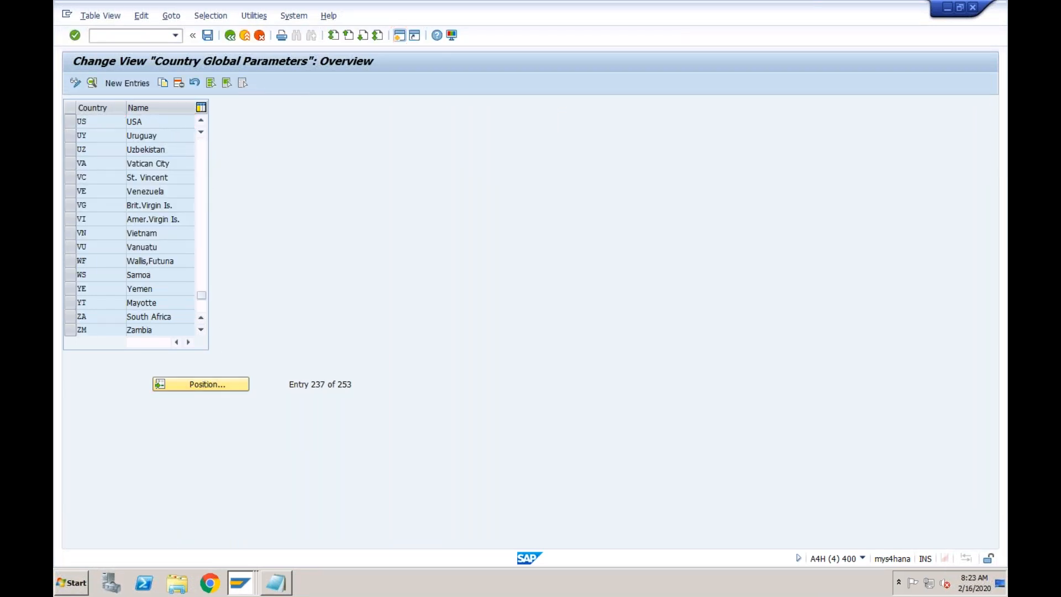
double_click(149, 121)
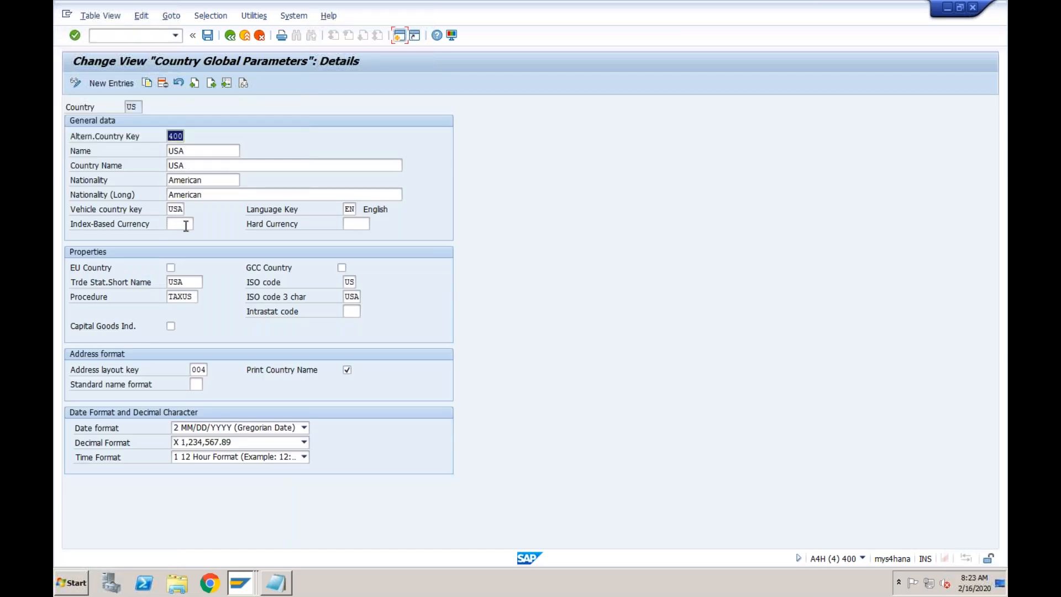
Enter EUR as the Hard Currency of country US
left_click(357, 225)
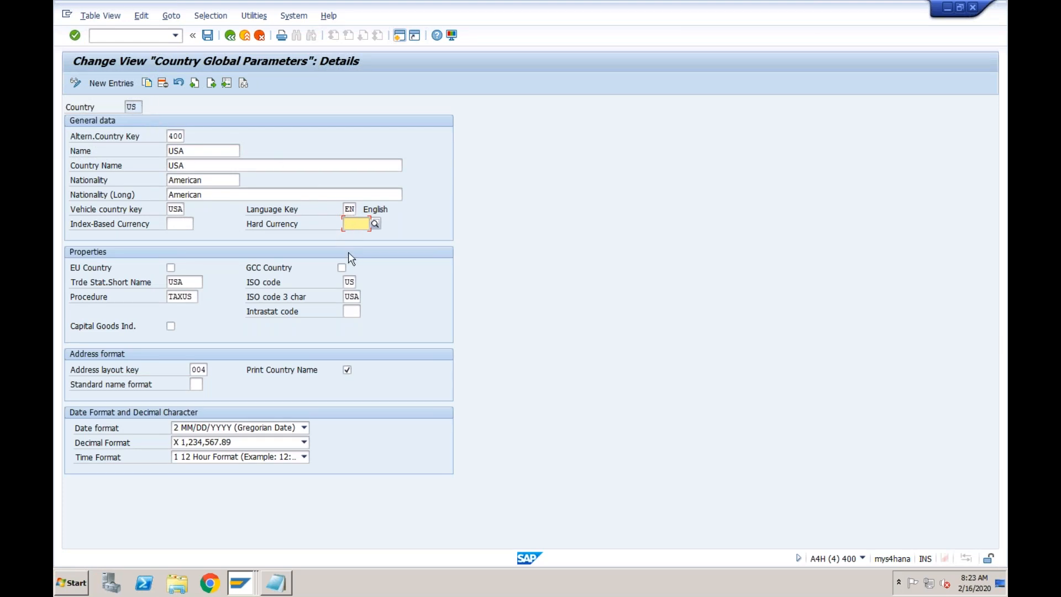
type("EUR")
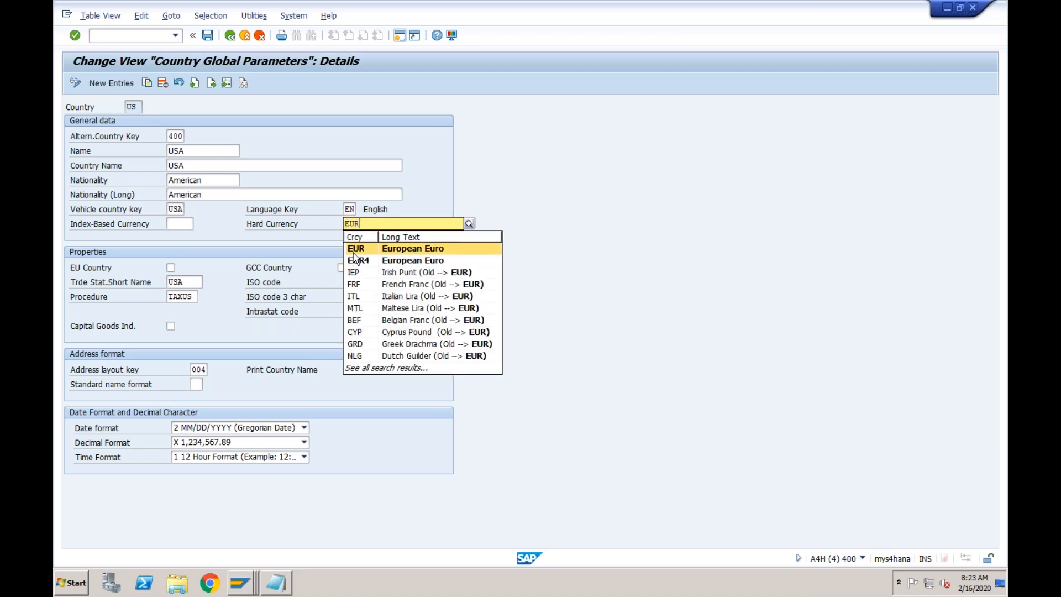
left_click(352, 251)
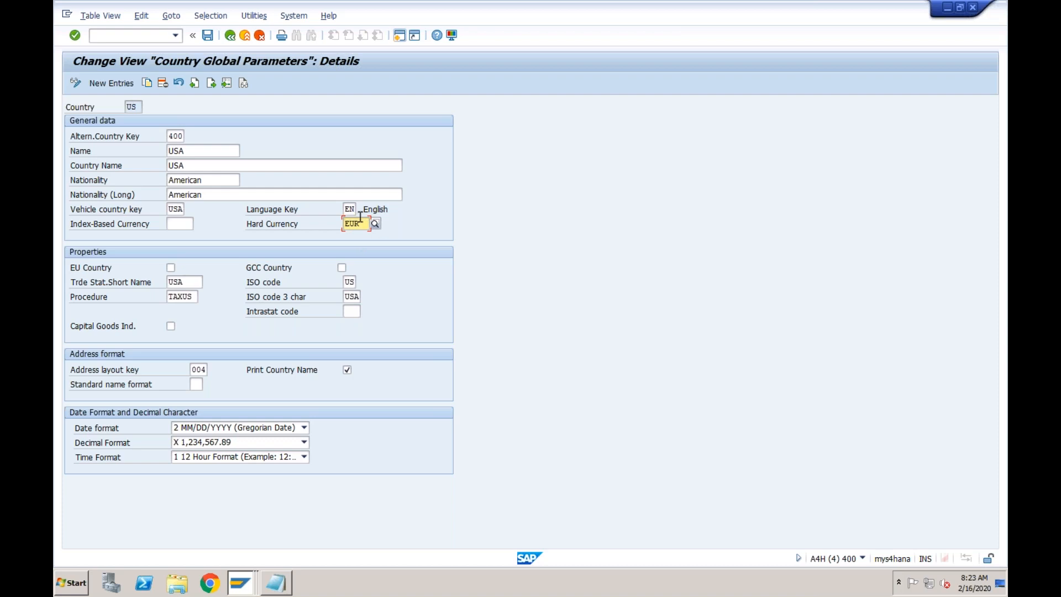
Set the Hard Currency of country US to USD and save the country parameters
left_click_drag(367, 224, 340, 222)
type("USD")
key("Return")
left_click(208, 35)
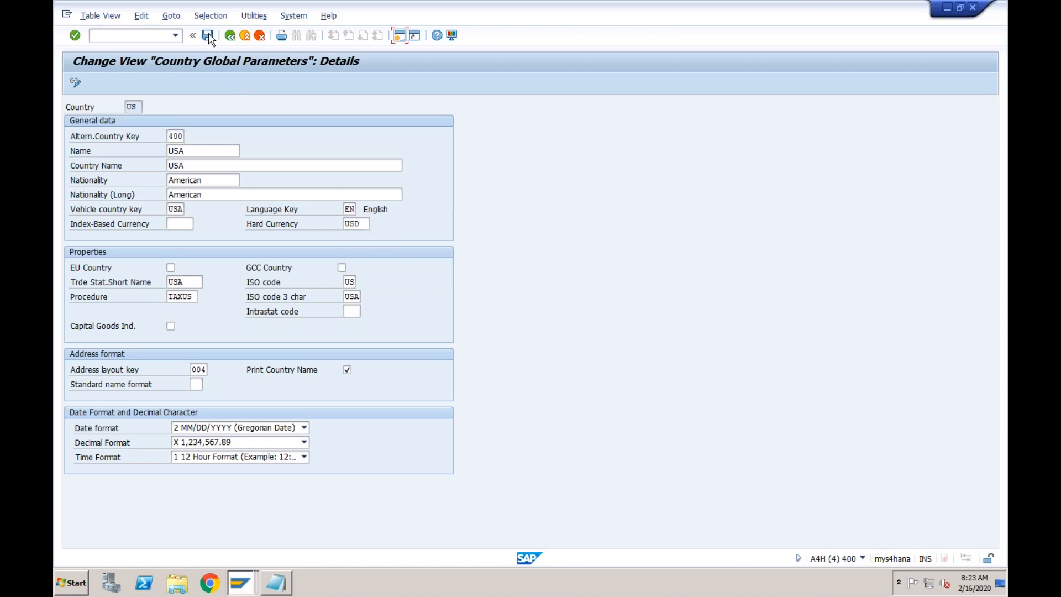
left_click(248, 225)
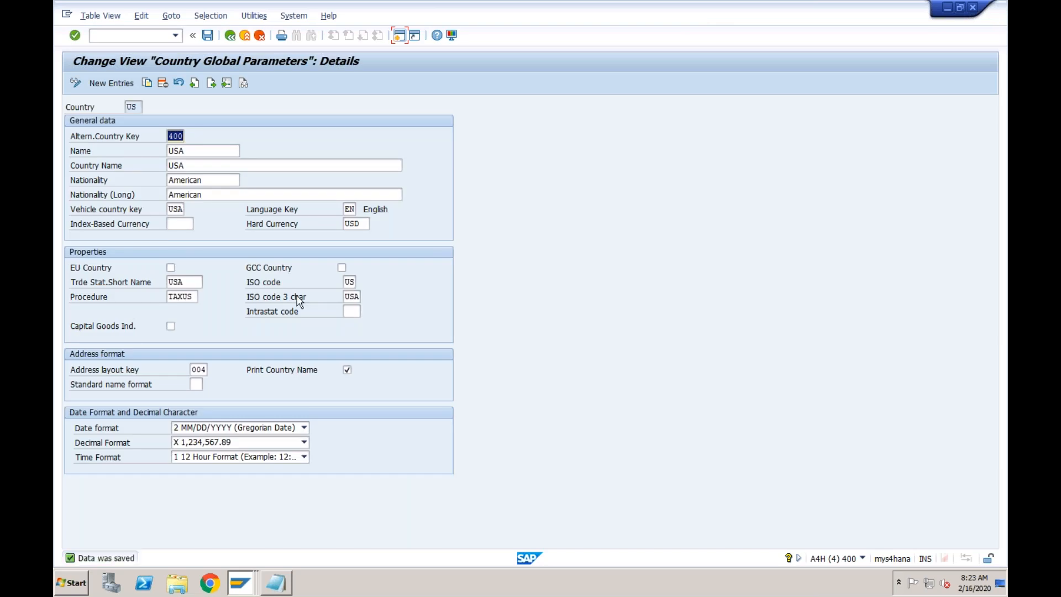
Switch to the Currency Conversion Settings for Company Codes session and check the currency in ML01's Hard Currency row
left_click(241, 586)
left_click(262, 487)
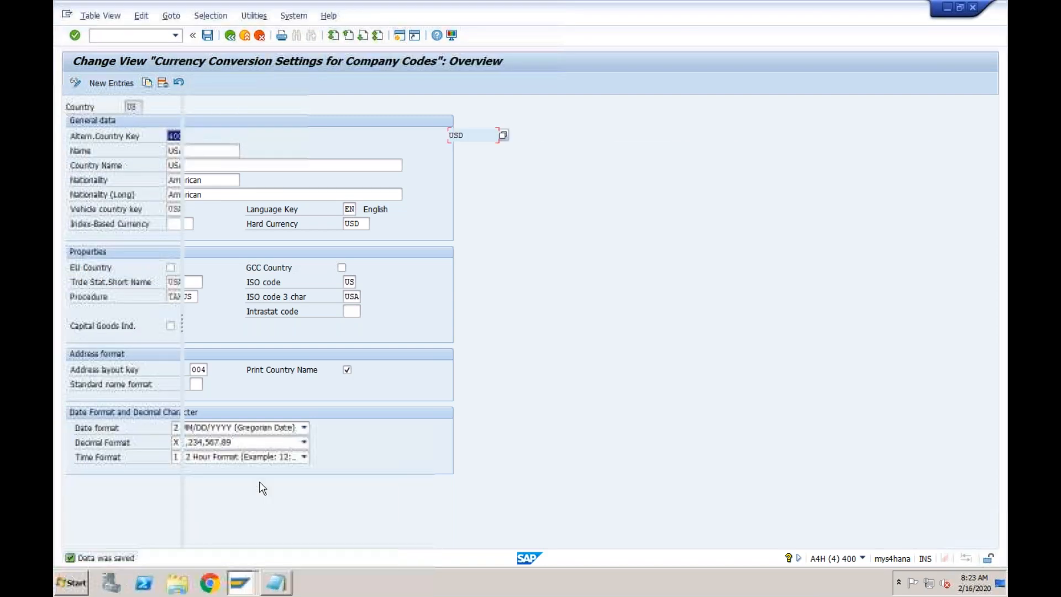
left_click(460, 151)
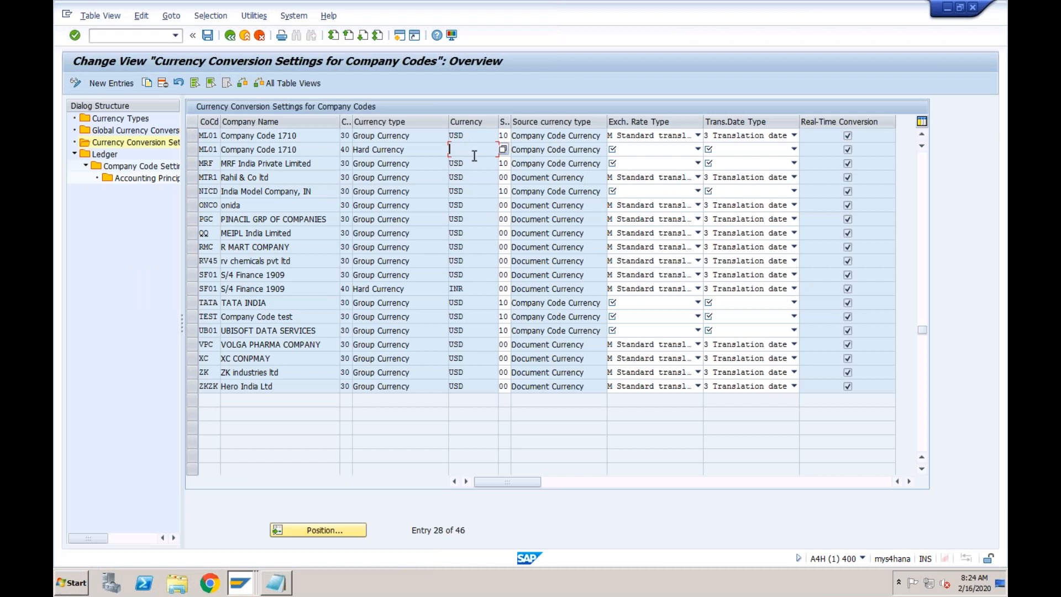
Try setting exchange rate type M and translation date type 3 in ML01's Hard Currency row
left_click(698, 150)
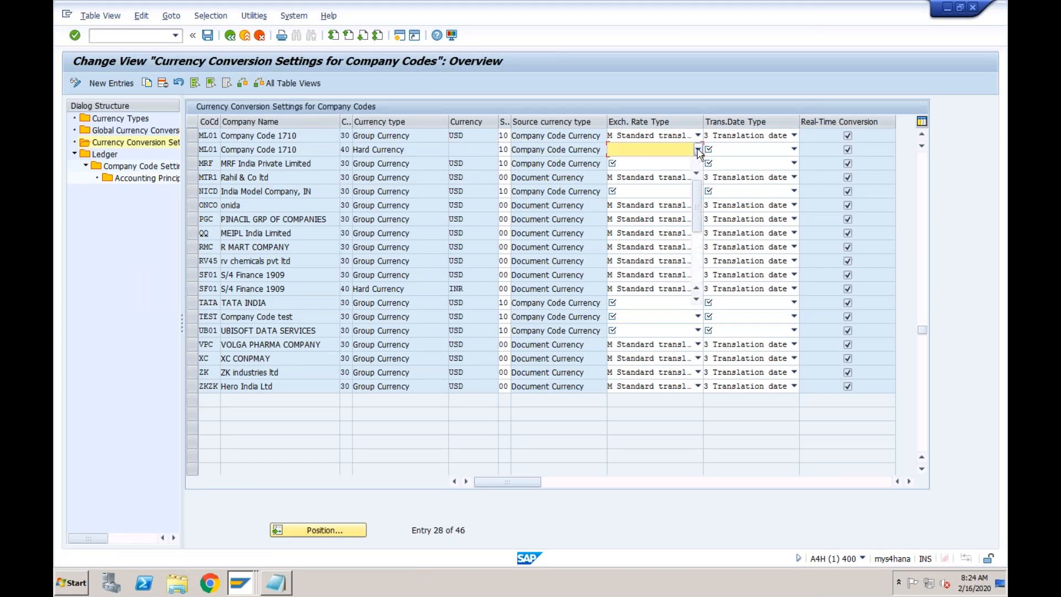
scroll(617, 300, "down", 3)
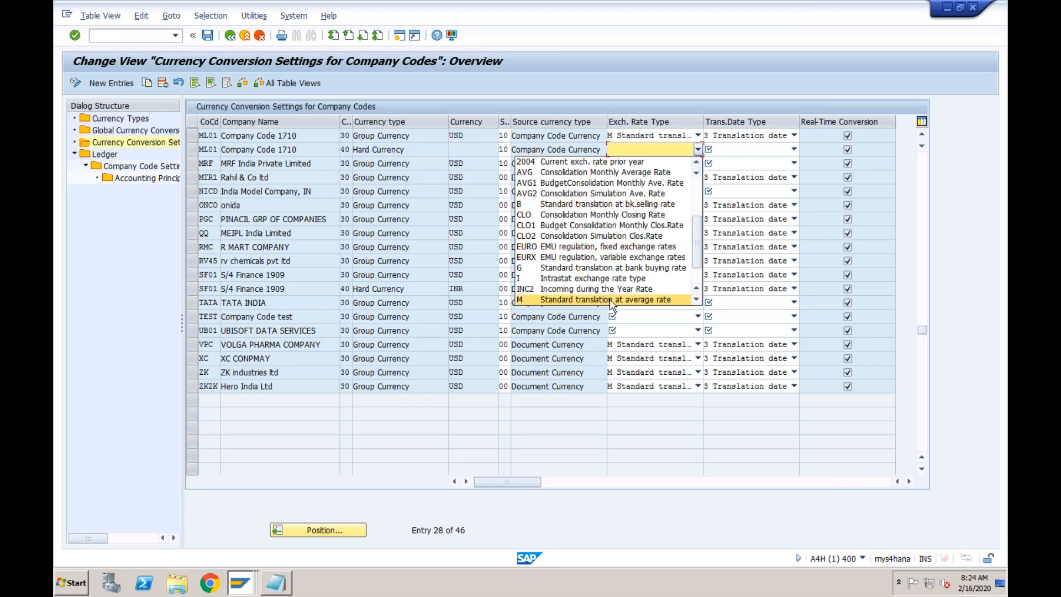
left_click(611, 301)
left_click(757, 150)
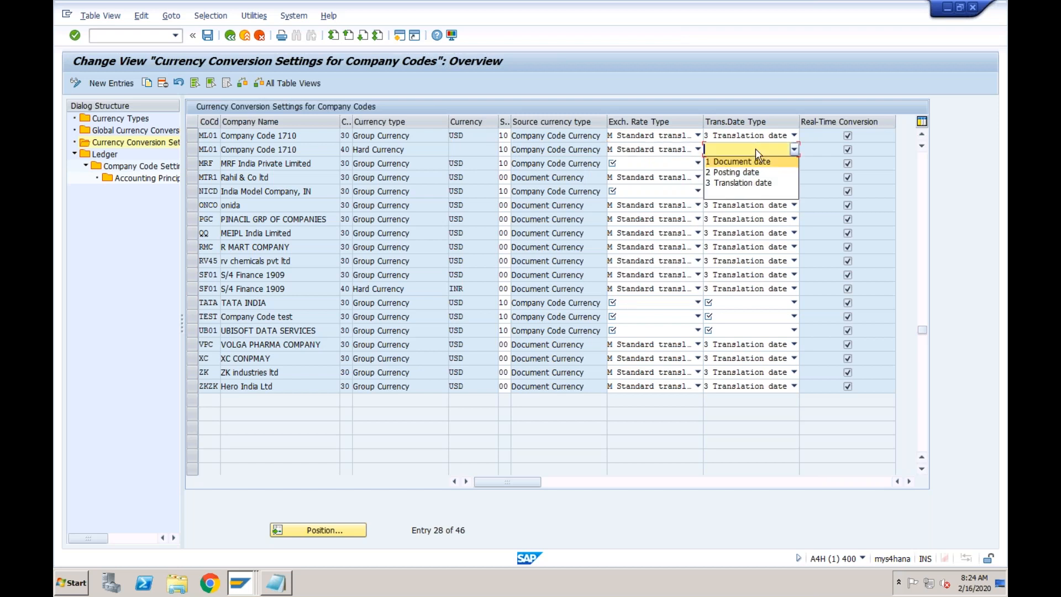
left_click(746, 183)
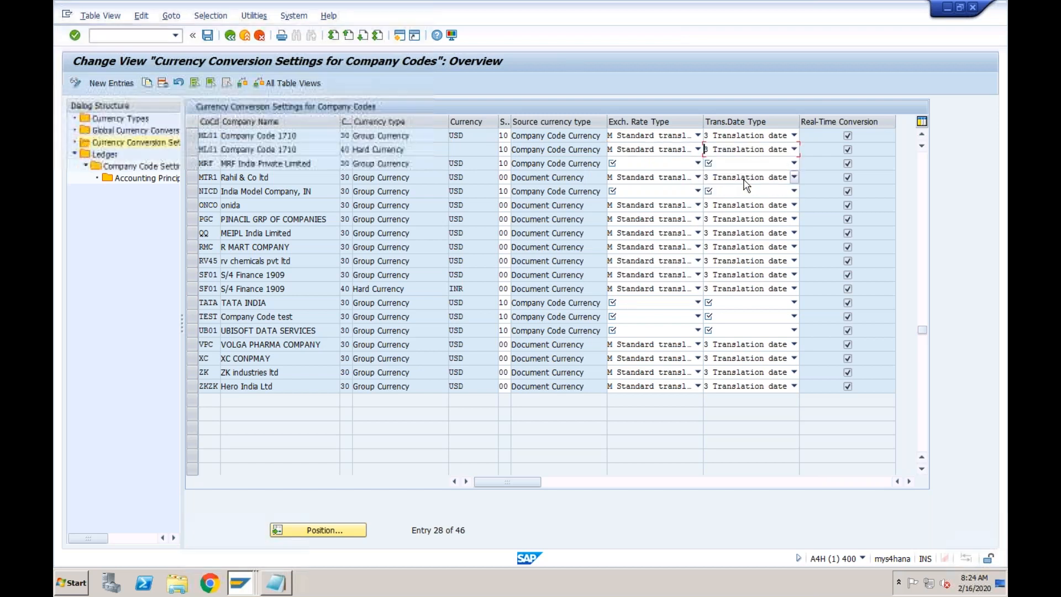
For ML01's USD Hard Currency row, choose exchange rate type M (Standard translation at average rate) and date type 3 (Translation date)
left_click(477, 148)
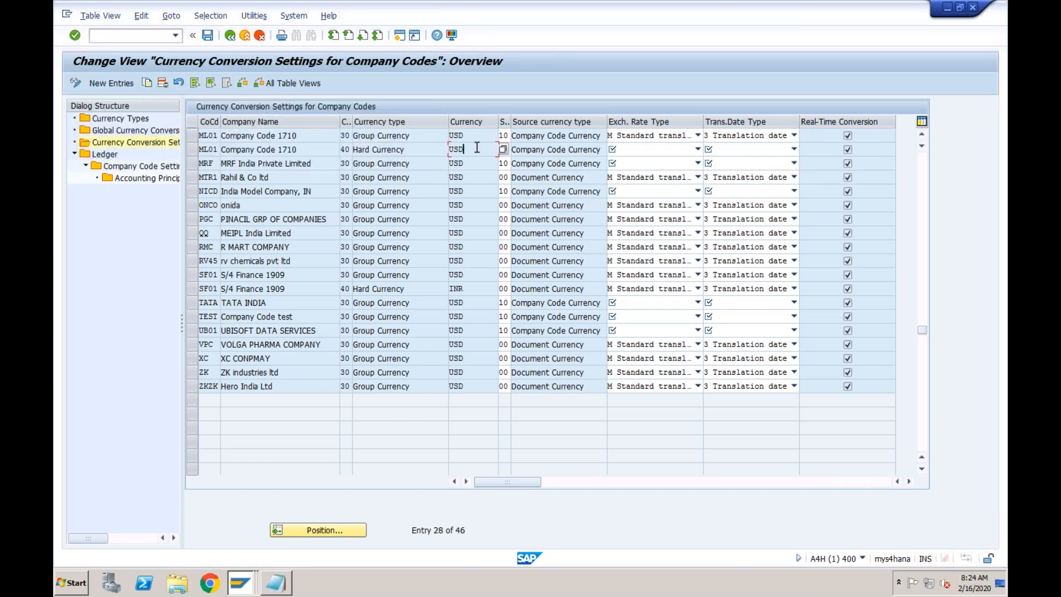
left_click(698, 149)
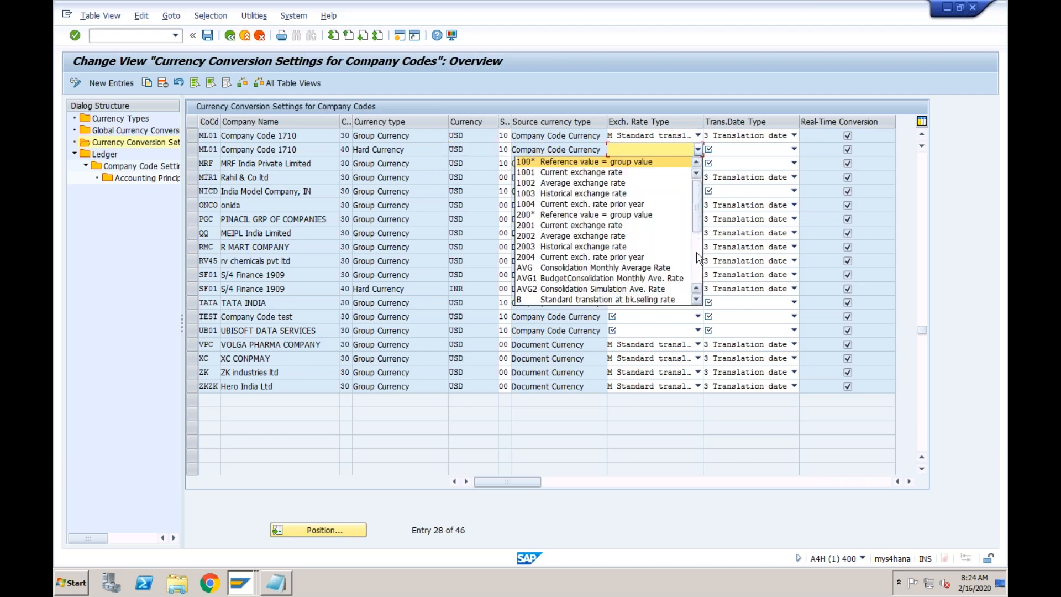
scroll(698, 258, "down", 3)
left_click(635, 251)
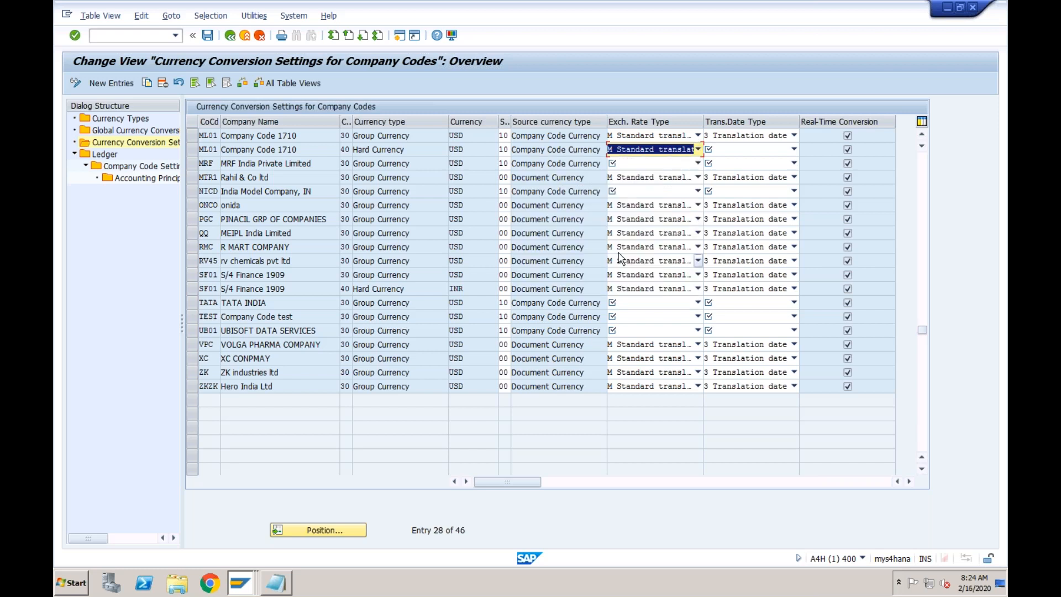
left_click(749, 149)
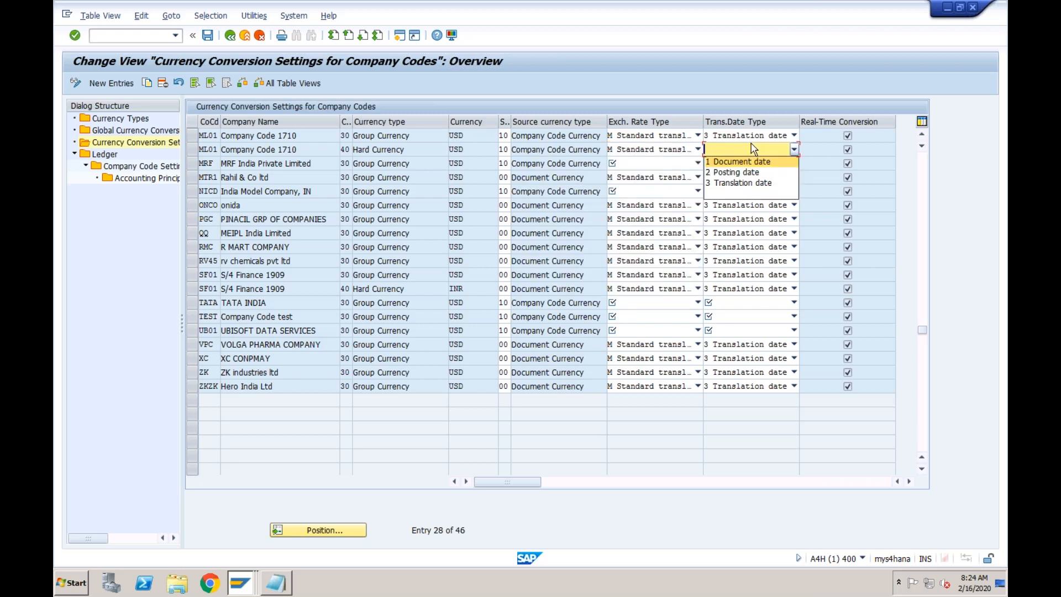
left_click(737, 186)
Save the currency conversion settings, accepting the consistency check messages and the proposed customizing request
left_click(207, 35)
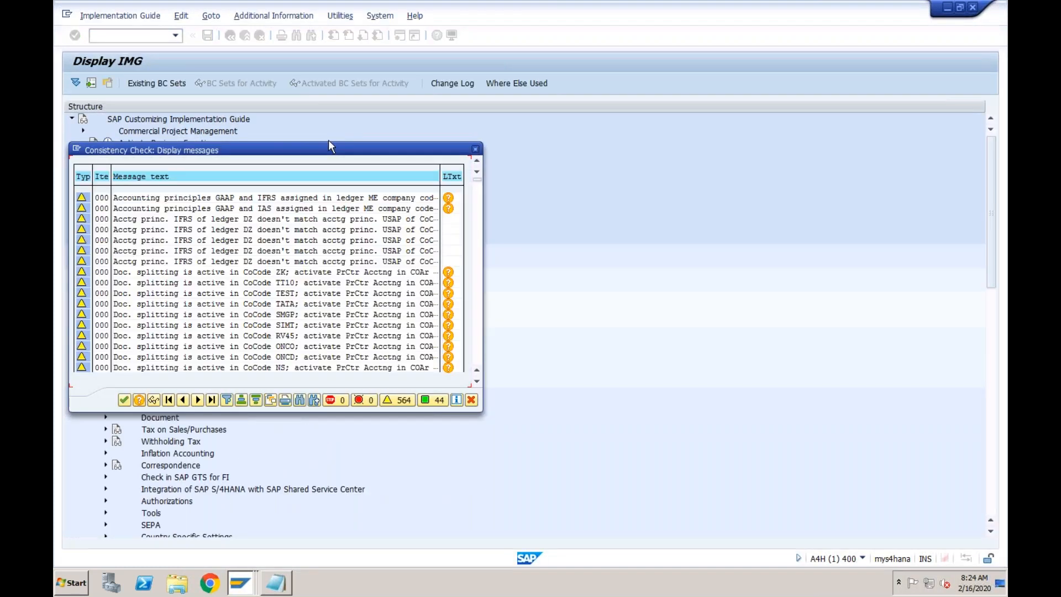
left_click(124, 400)
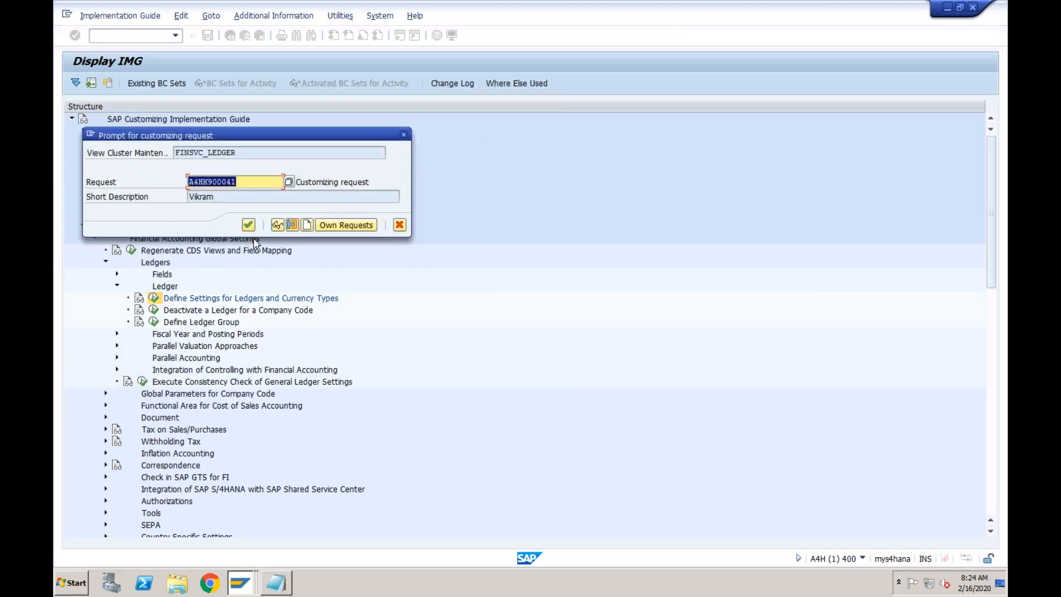
left_click(248, 225)
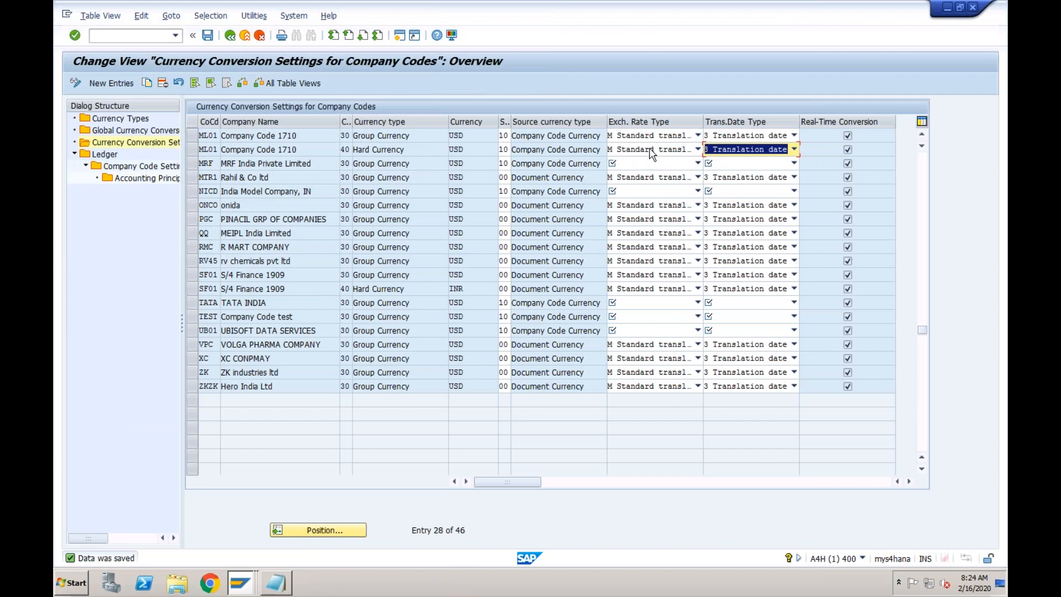
Reopen Currency Conversion Settings for Company Codes, accepting the consistency check messages, and position on ML01 to review its rows
left_click(230, 35)
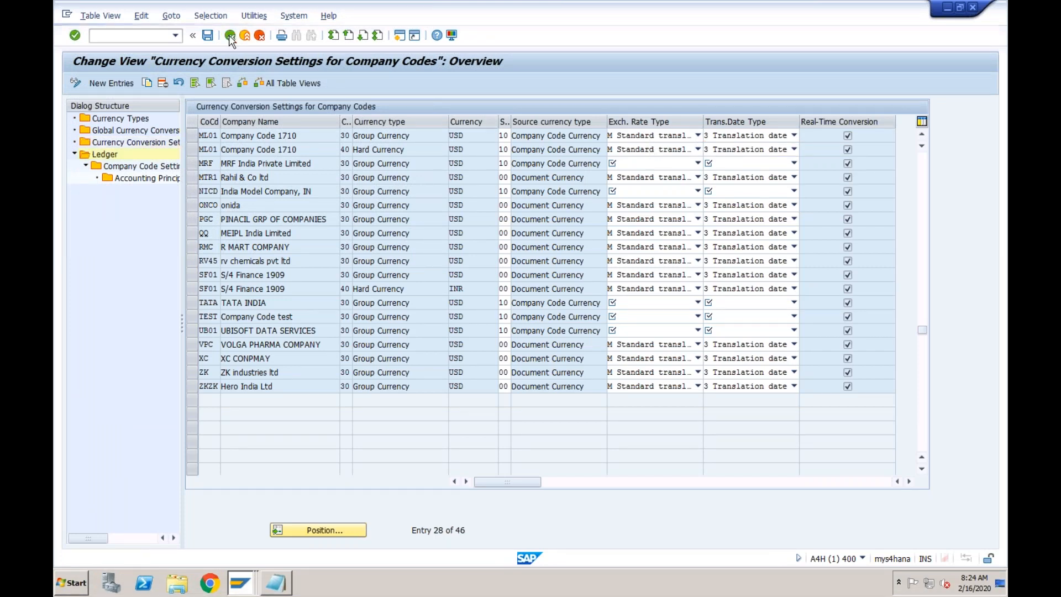
double_click(152, 141)
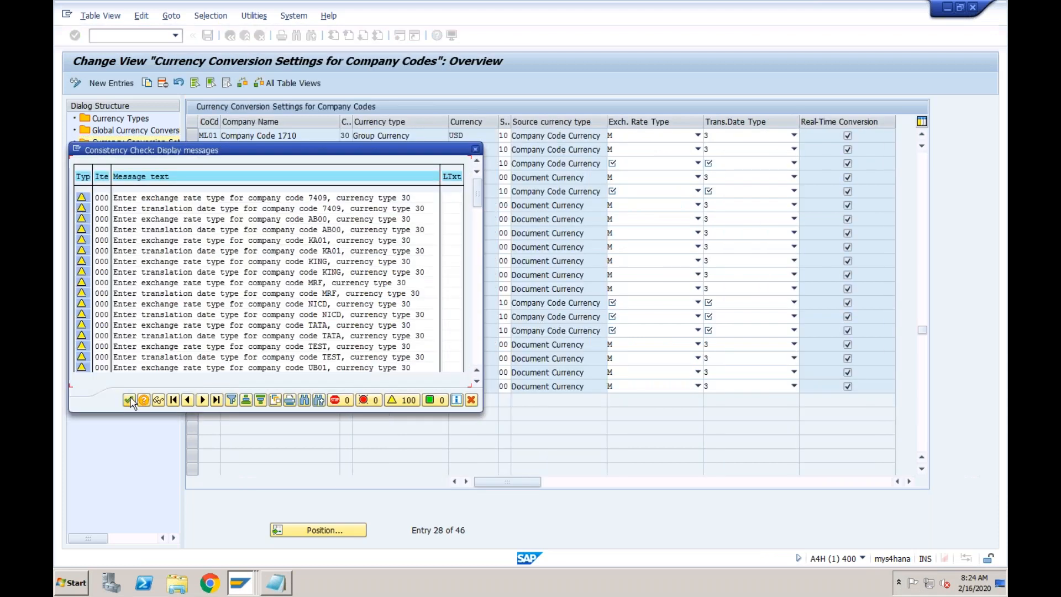
left_click(130, 400)
left_click(310, 529)
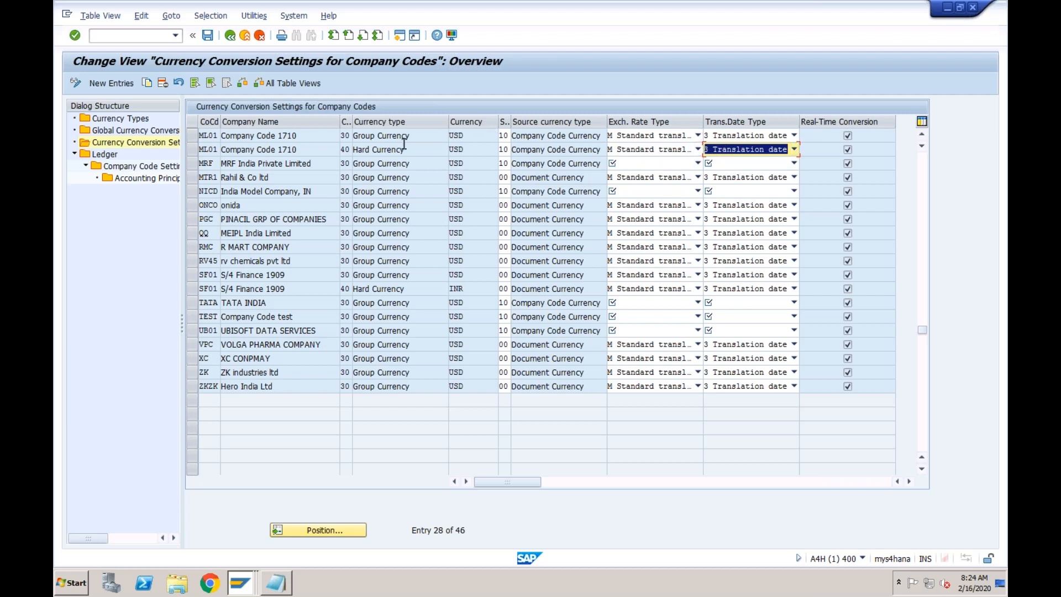
Review ML01's group currency row, the Global Currency Conversion Settings, accepting the consistency check messages, and the Group Currency entry in Currency Types
left_click(349, 136)
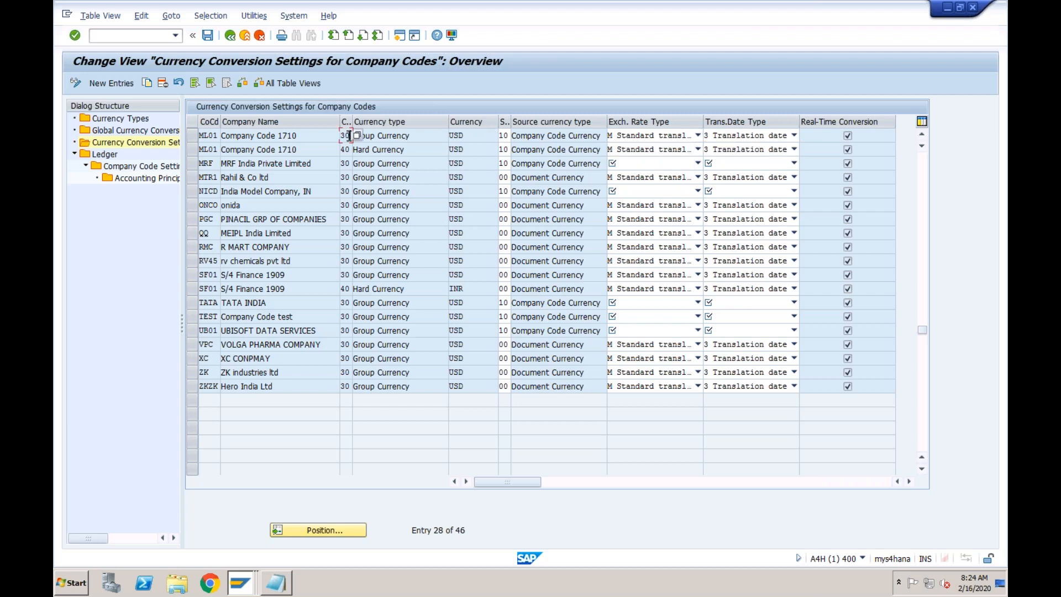
double_click(148, 133)
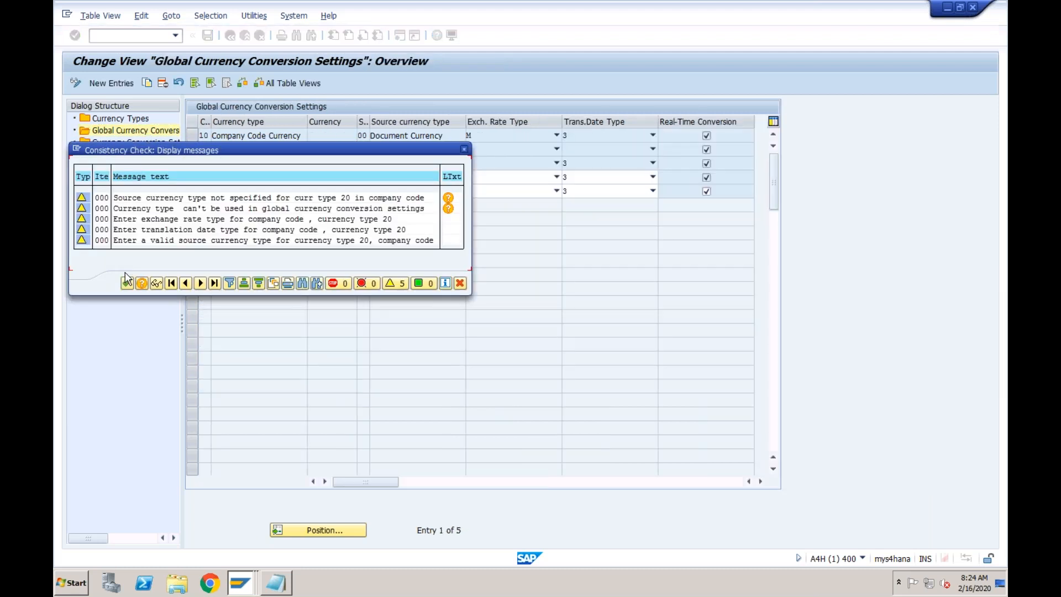
left_click(127, 284)
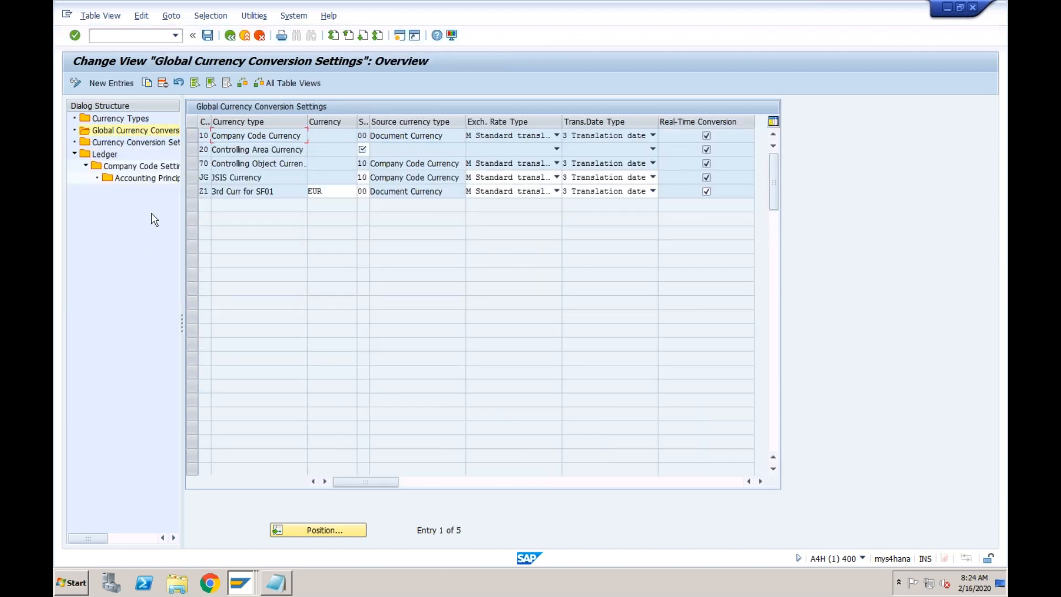
left_click(136, 120)
left_click(250, 234)
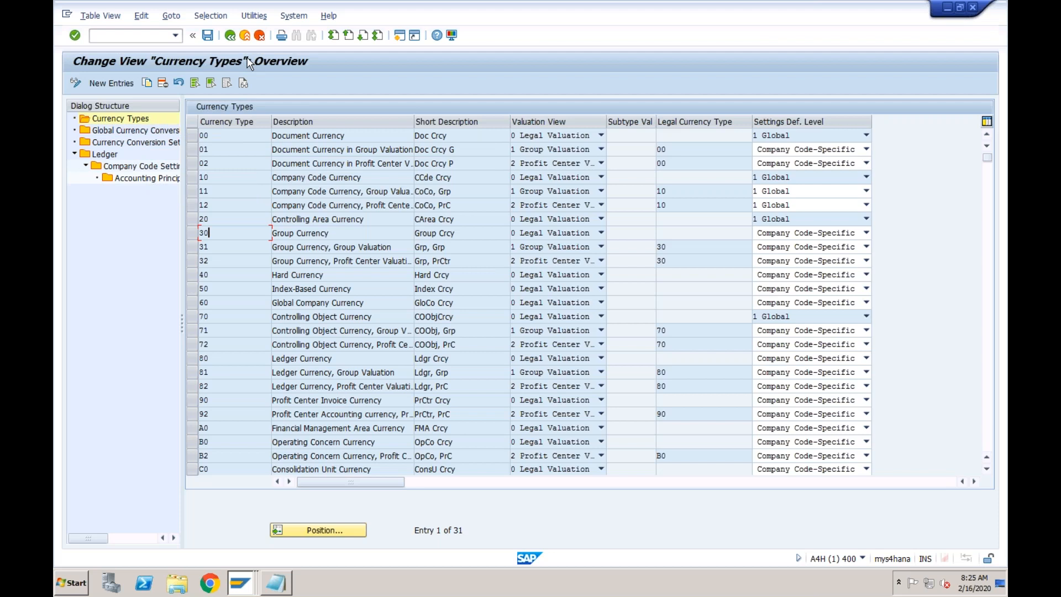
In ledger 0L's settings for company code ML01, assign currency type 40 (Hard Currency) as Freely Defined Currency 1 and confirm adding it
double_click(112, 157)
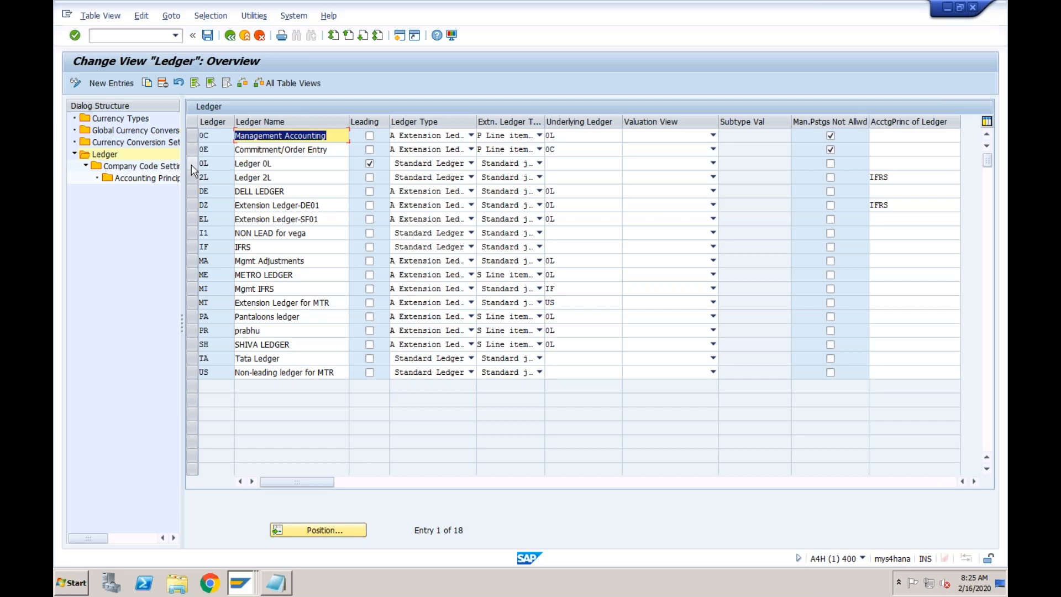
left_click(192, 165)
double_click(163, 168)
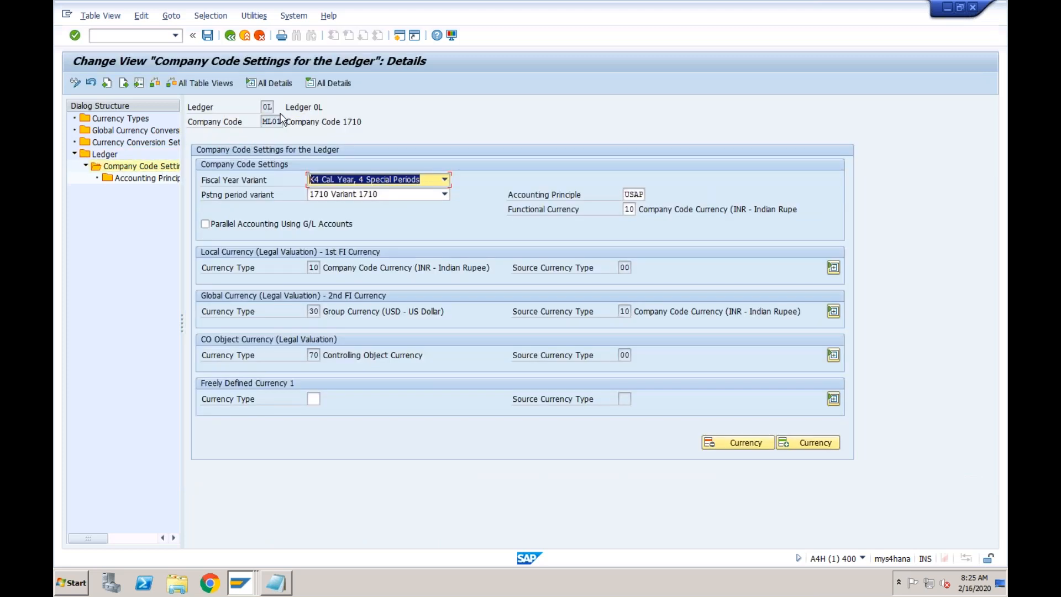
left_click(314, 398)
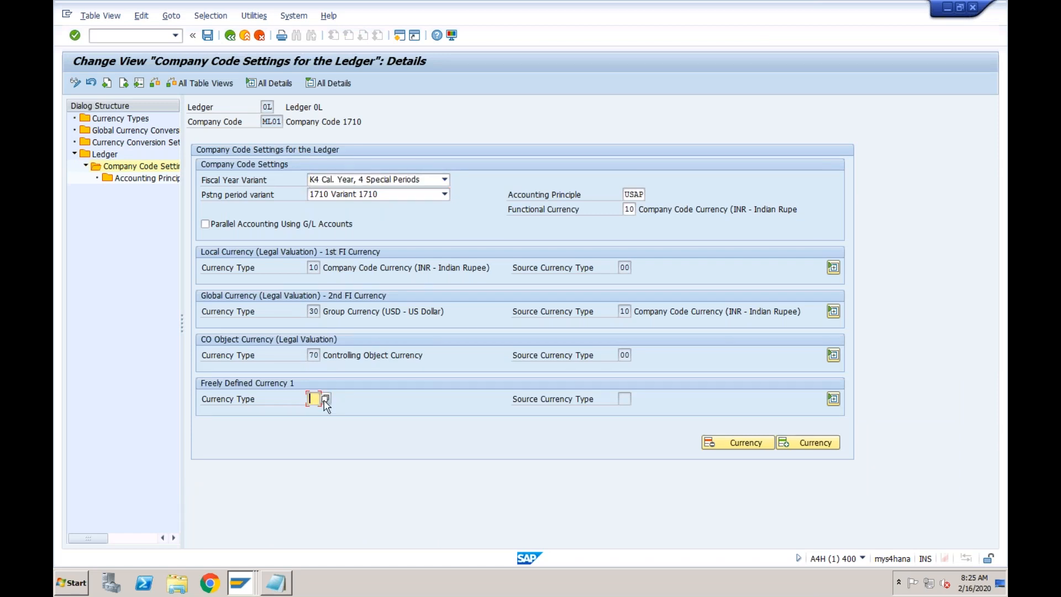
left_click(325, 398)
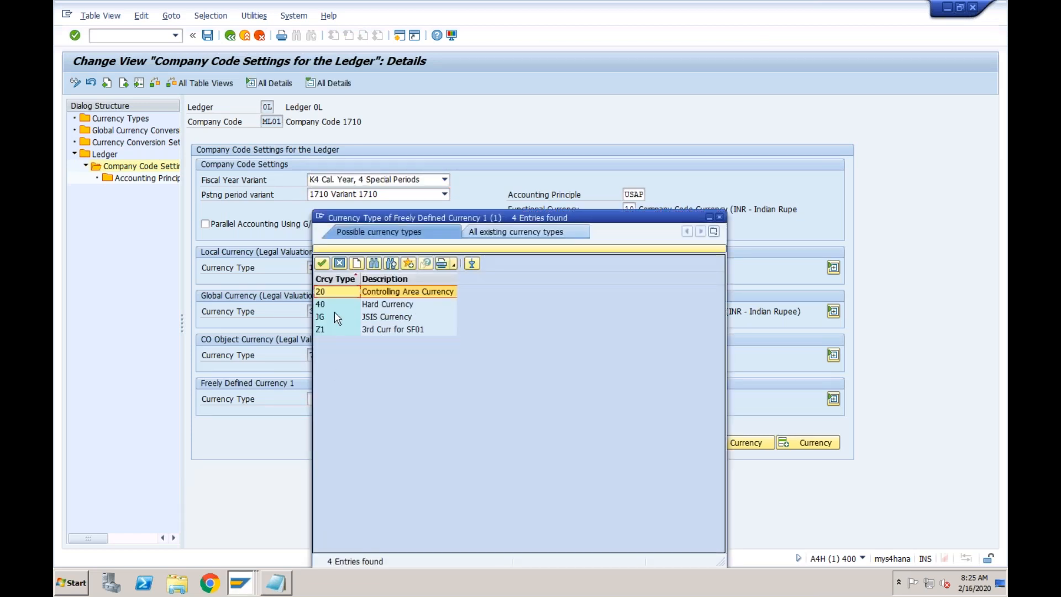
double_click(331, 312)
key("Return")
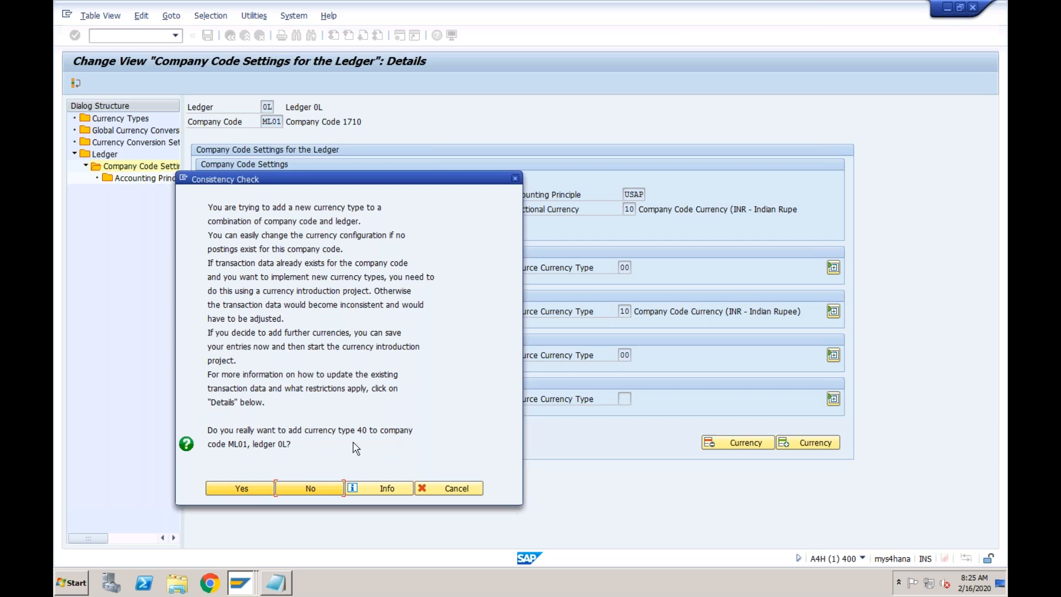
left_click(243, 488)
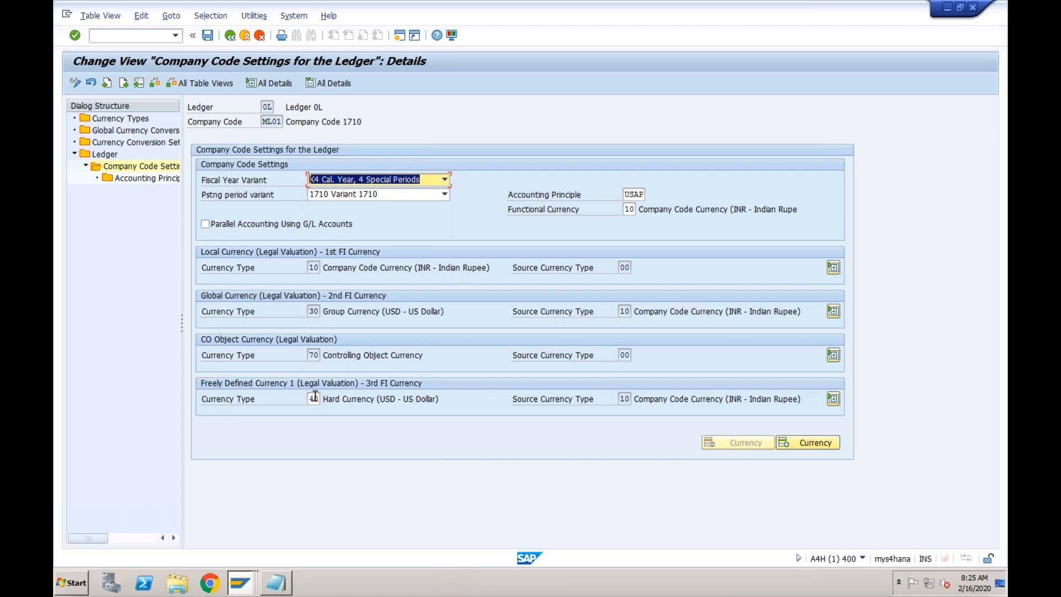
Examine the local, global and freely defined currency types and their currencies in ML01's ledger 0L settings
left_click(315, 267)
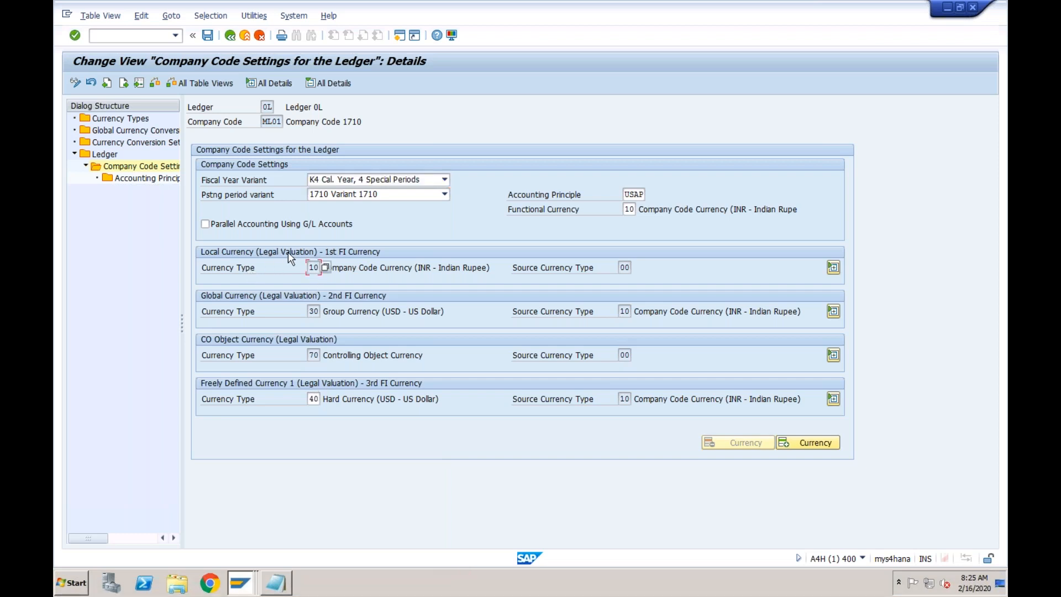
left_click(314, 312)
left_click(354, 311)
left_click(313, 398)
left_click(382, 399)
left_click_drag(420, 268, 486, 268)
left_click_drag(385, 312, 445, 310)
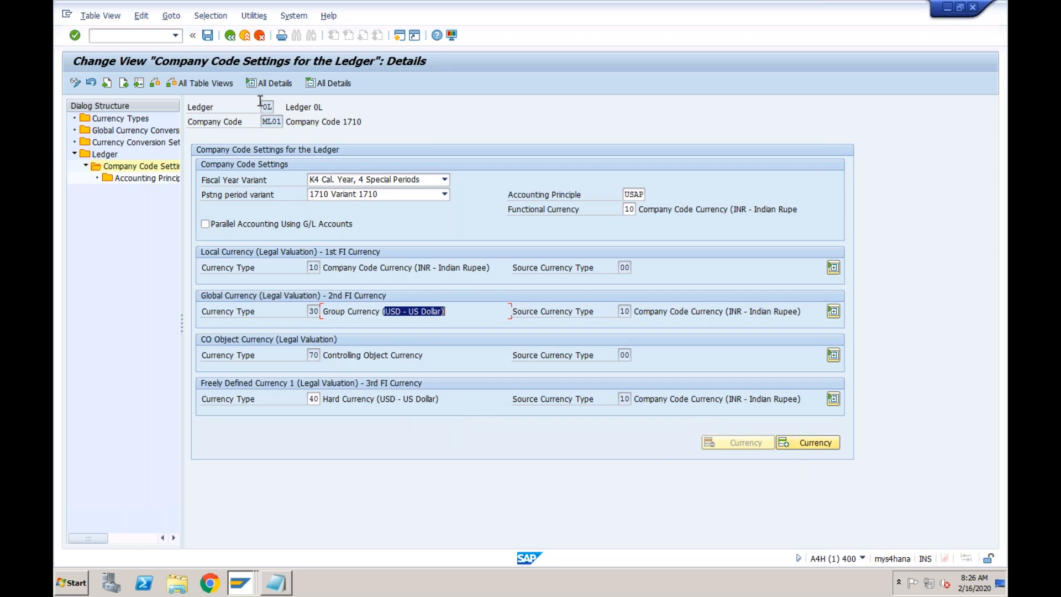
Save ML01's ledger 0L settings, accepting the consistency check messages, and return to the Implementation Guide structure
left_click(209, 37)
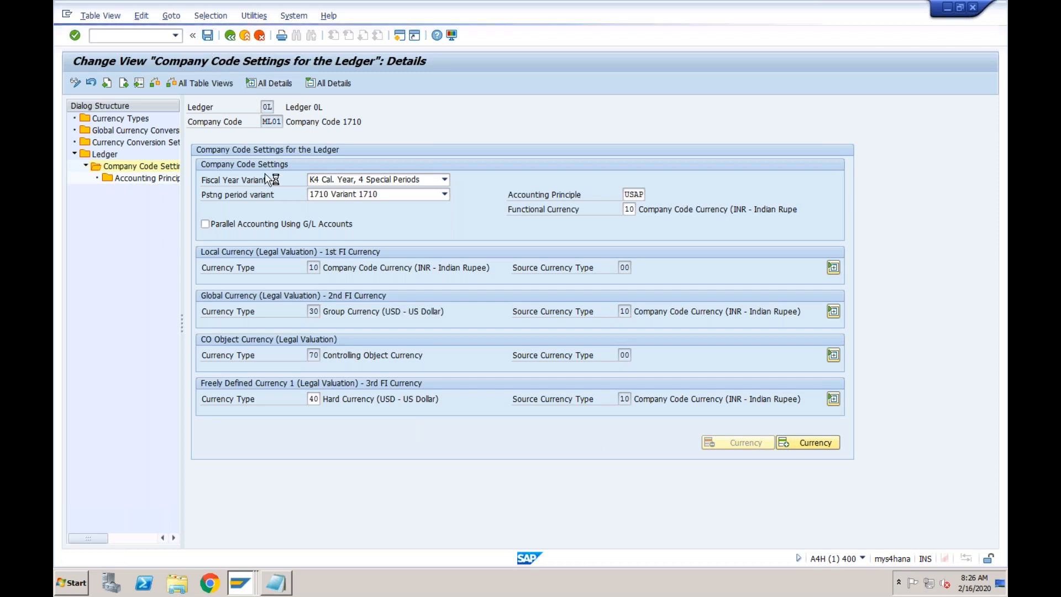
left_click(124, 400)
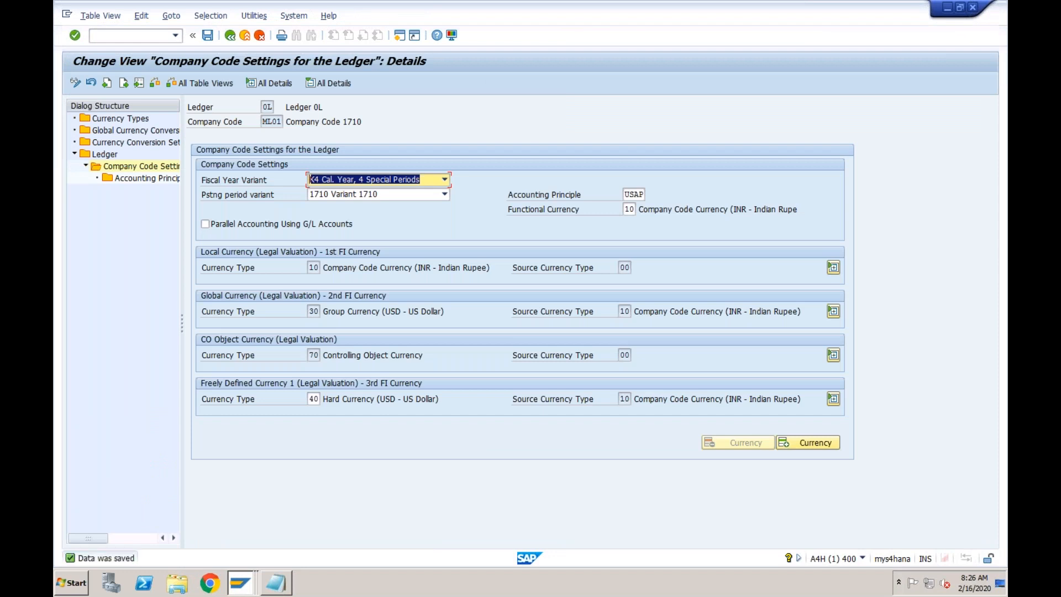
left_click(231, 37)
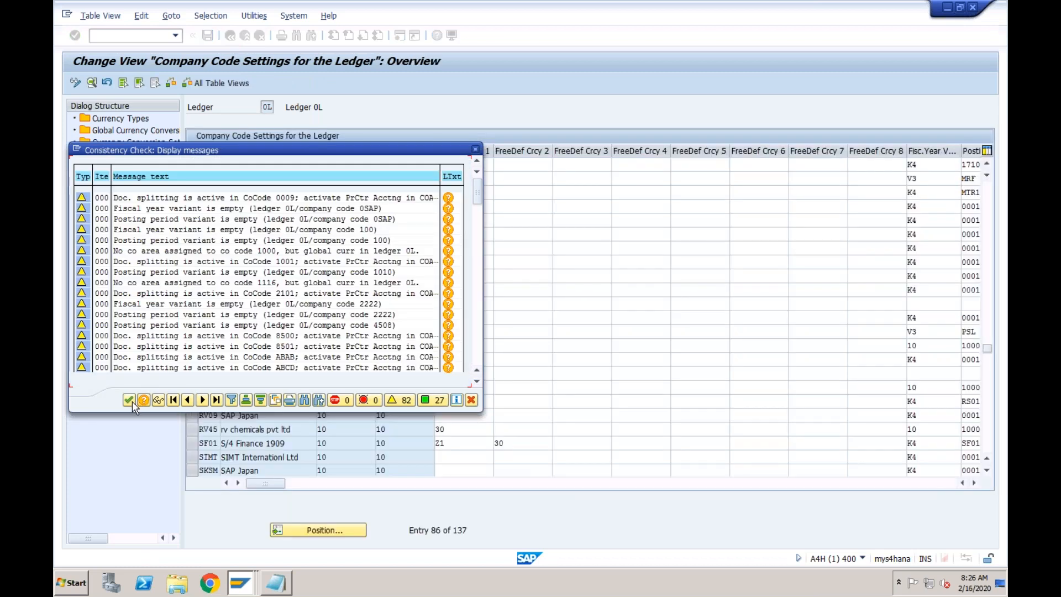
left_click(129, 401)
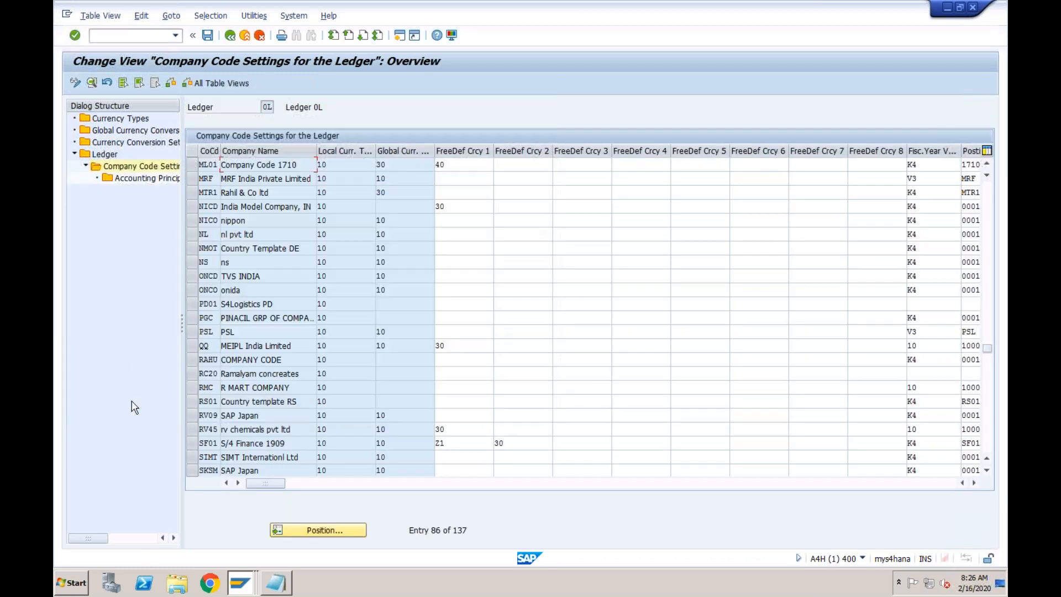
left_click(229, 36)
left_click(229, 36)
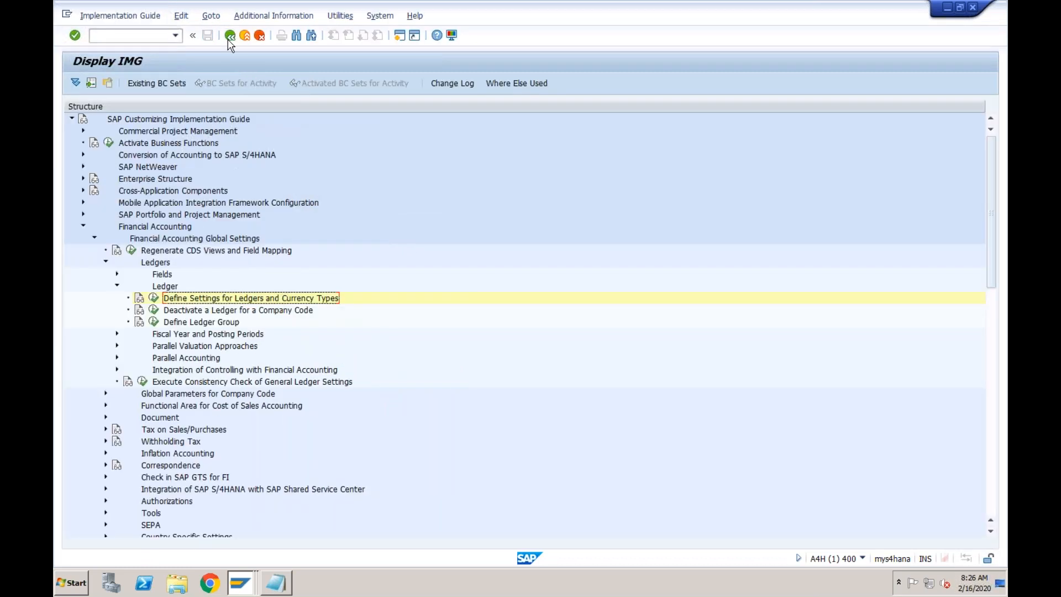
Check the valuation level setting under Enterprise Structure > Definition > Logistics - General in the Implementation Guide
left_click(83, 226)
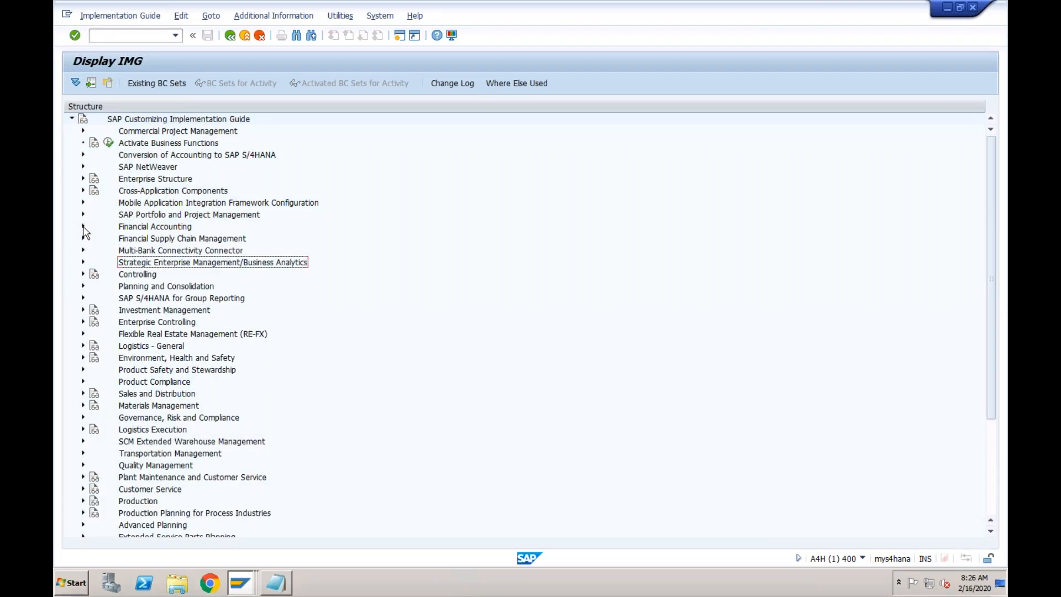
left_click(83, 178)
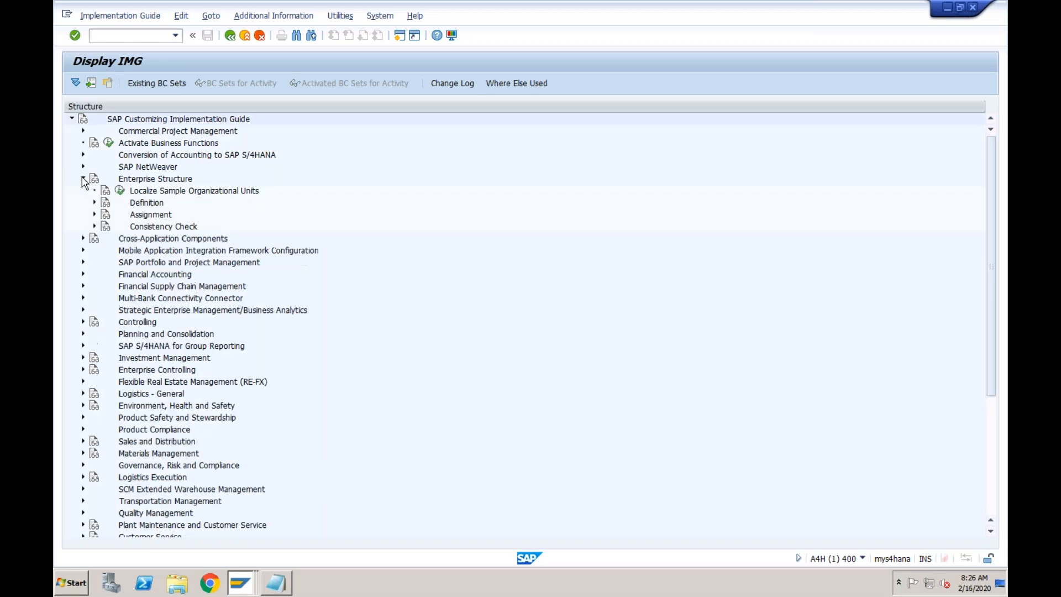
left_click(94, 203)
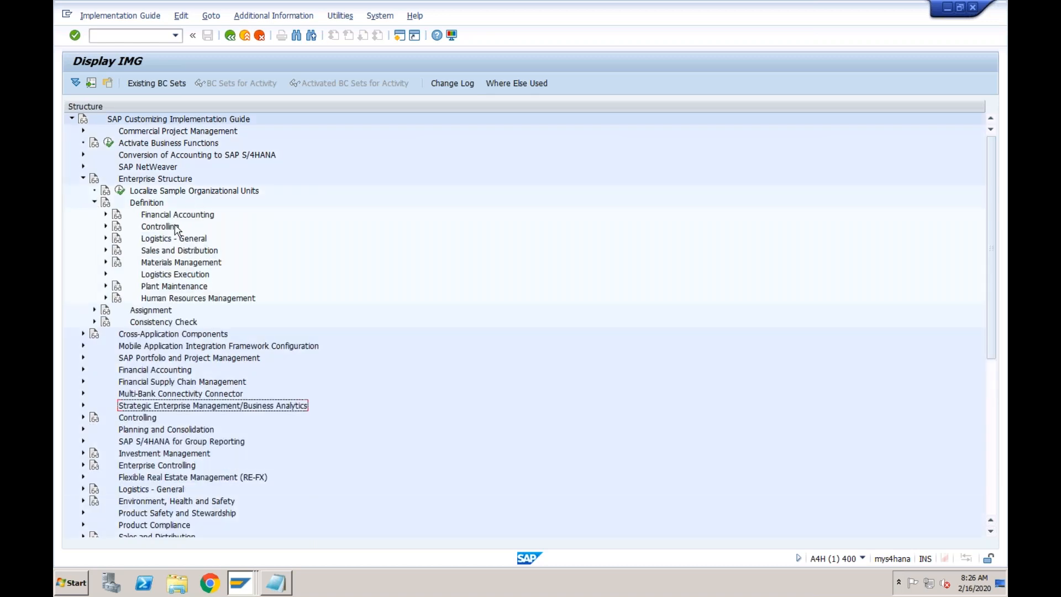
left_click(105, 239)
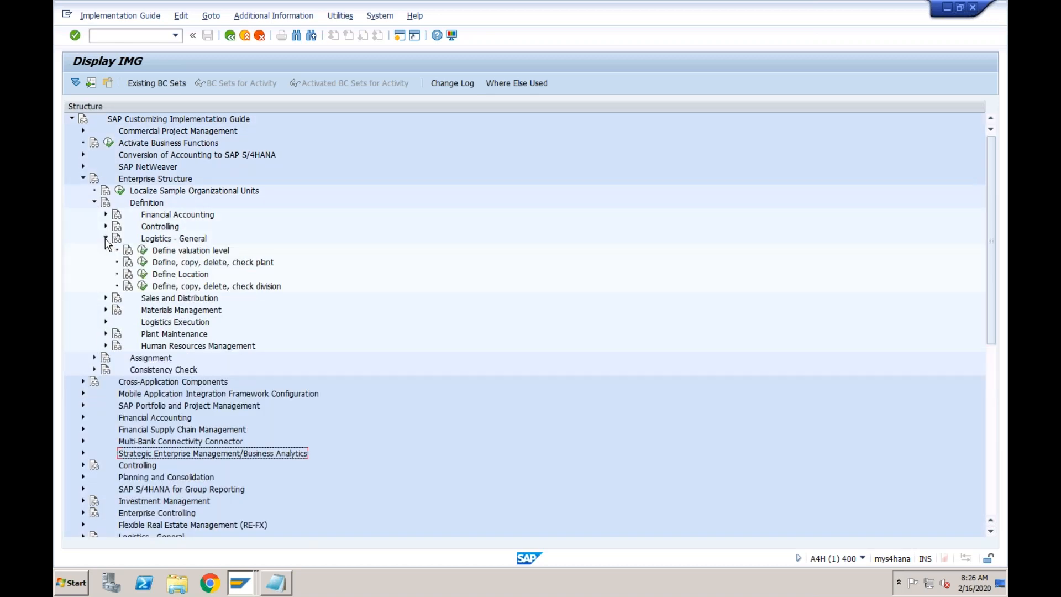
left_click(146, 251)
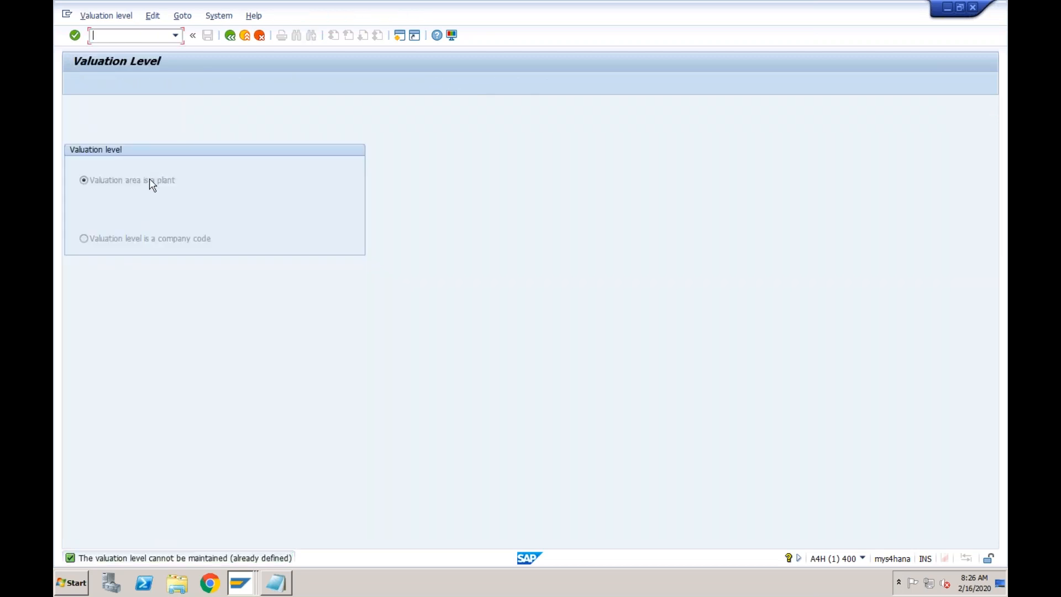
left_click(231, 37)
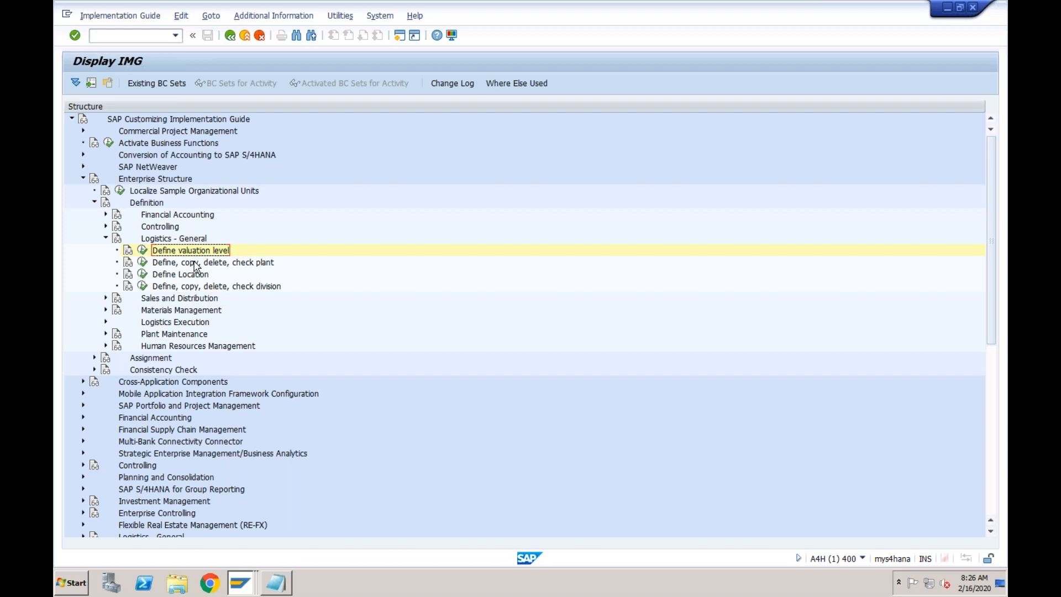
Through Define Plant, create a new plant entry ML01 with name ML01 and factory calendar IN
left_click(192, 263)
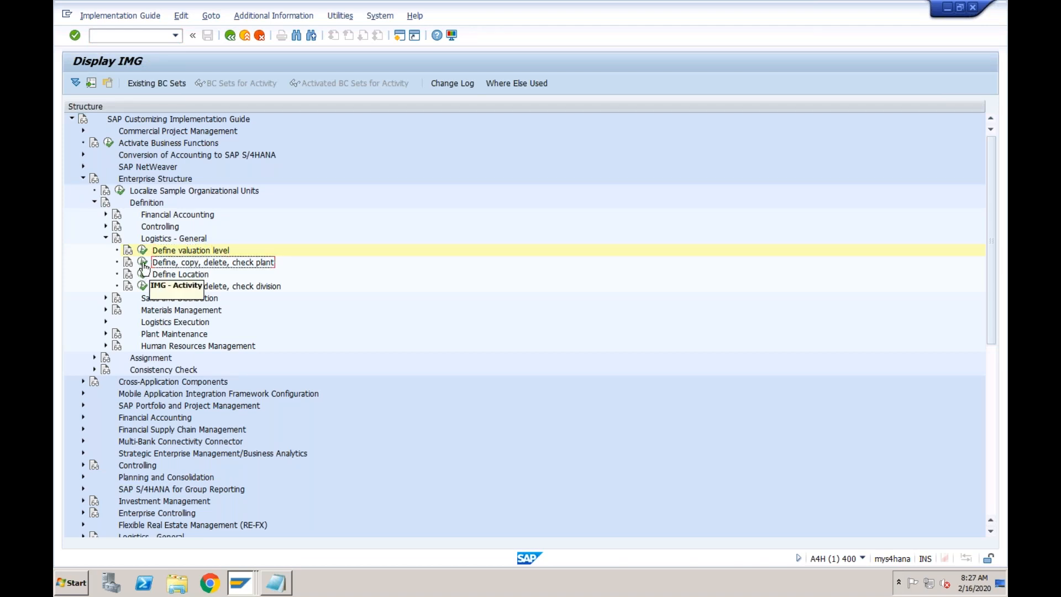
left_click(143, 264)
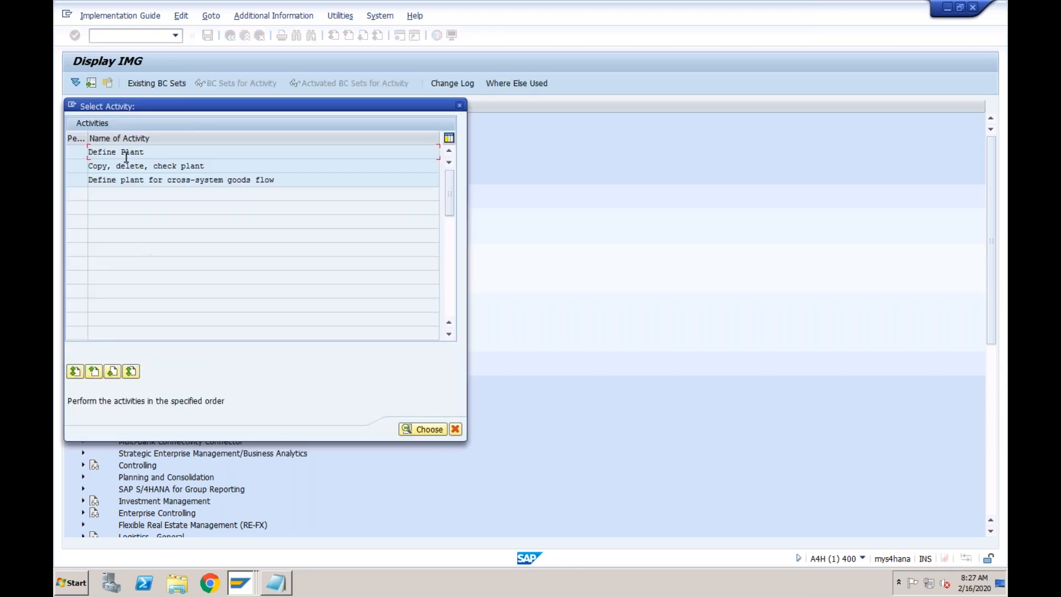
double_click(126, 152)
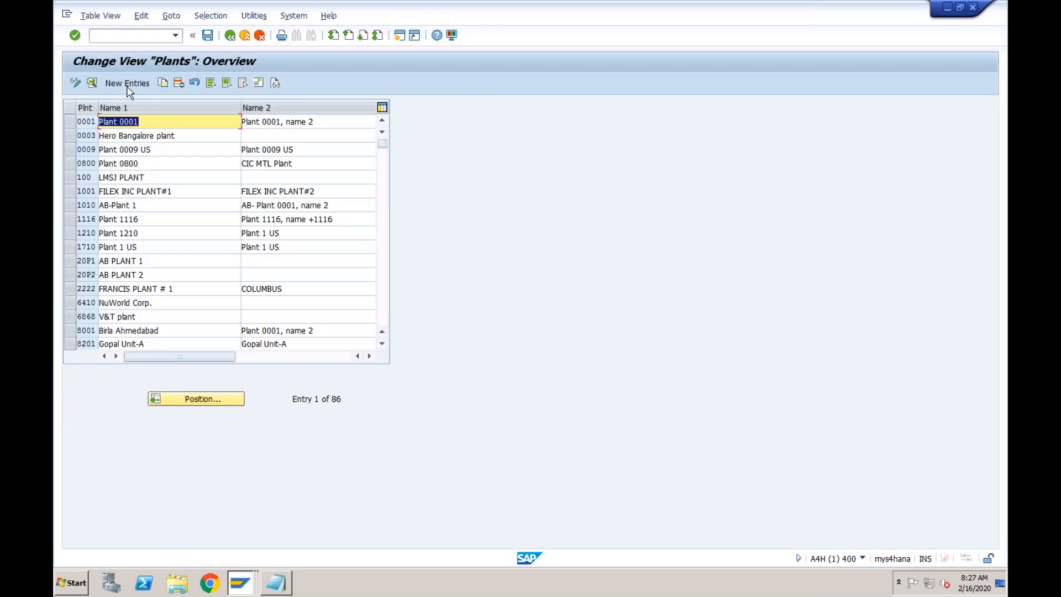
left_click(127, 84)
type("ML01")
key("Tab")
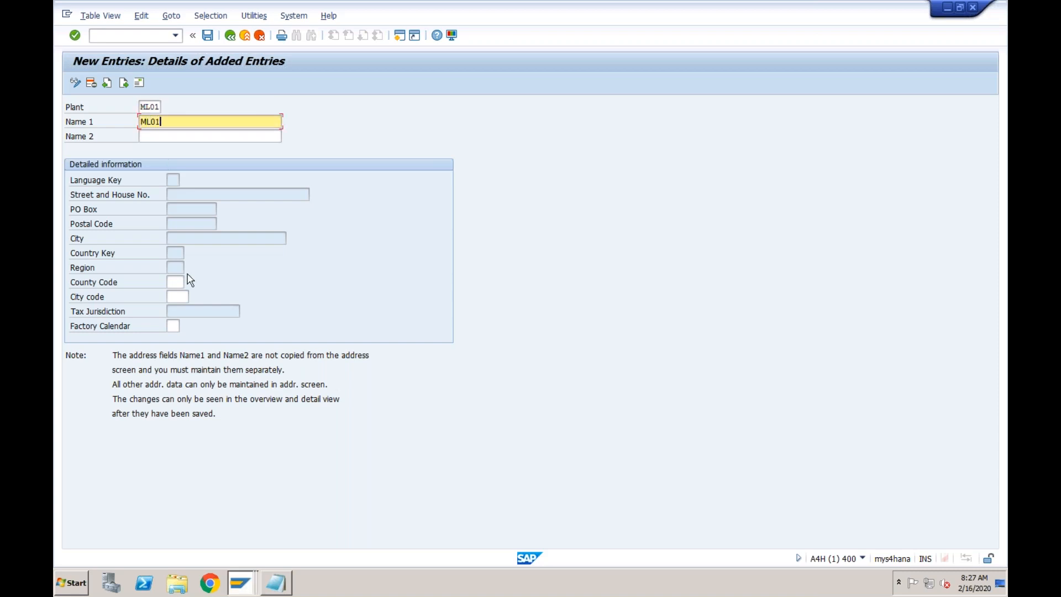
left_click(175, 326)
type("IN")
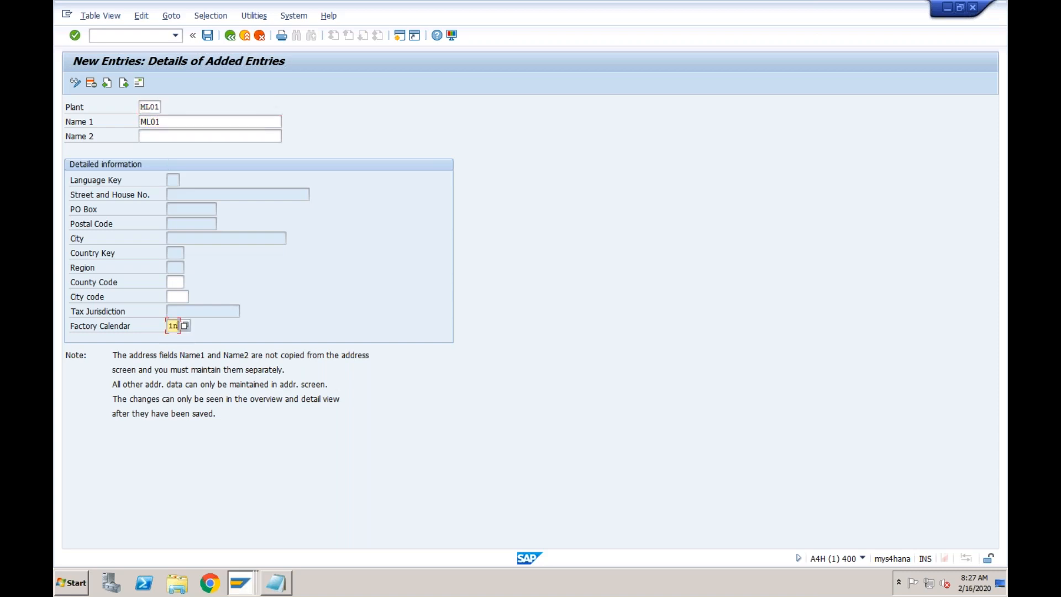
key("Return")
Save plant ML01 with address title Company and country IN, accepting the proposed customizing request, and return to the collapsed Logistics - General node
left_click(209, 36)
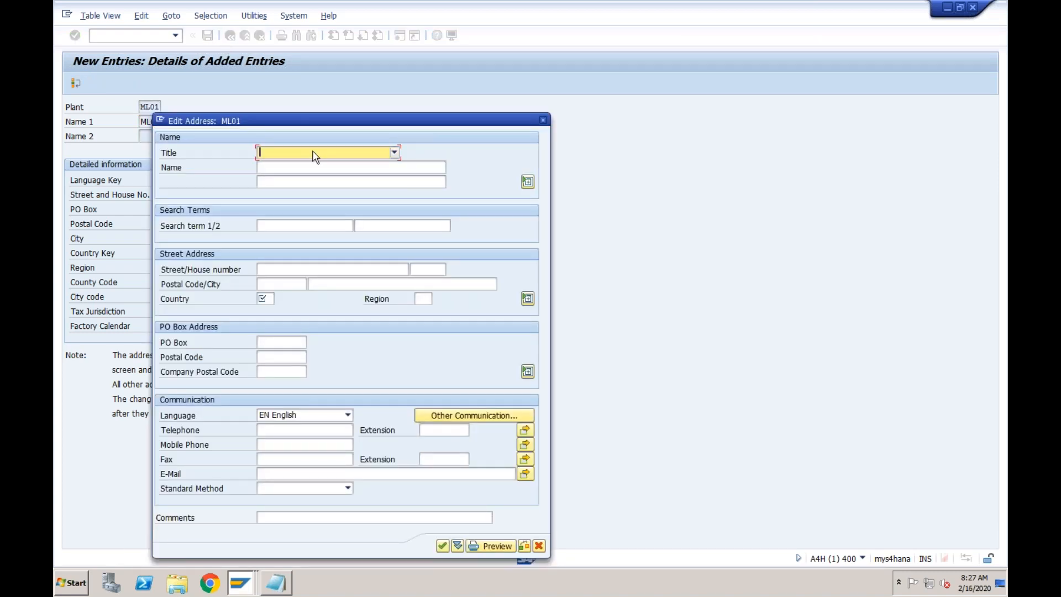
left_click(314, 157)
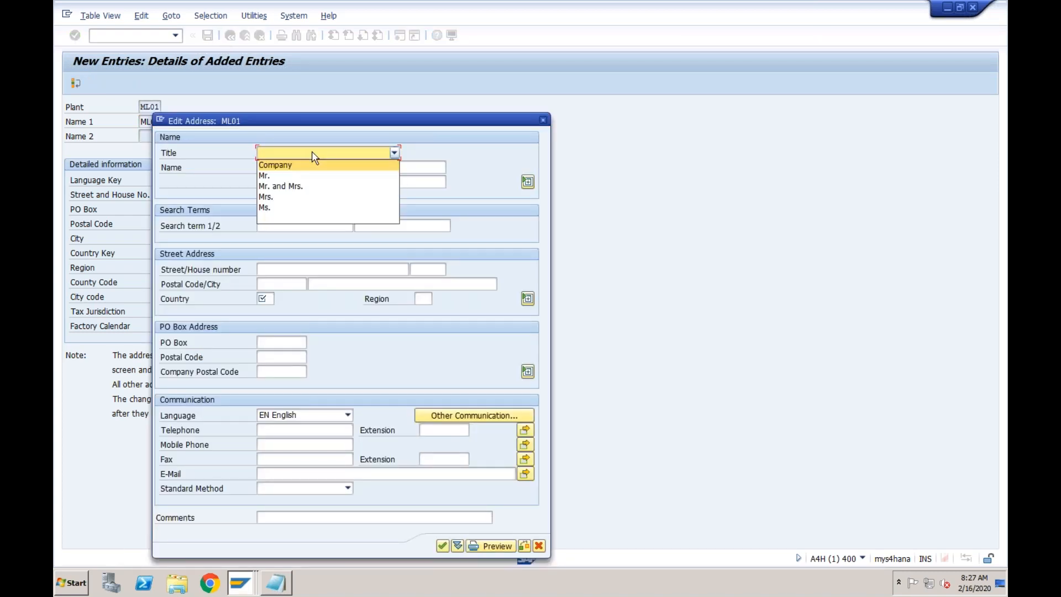
left_click(274, 165)
left_click(270, 299)
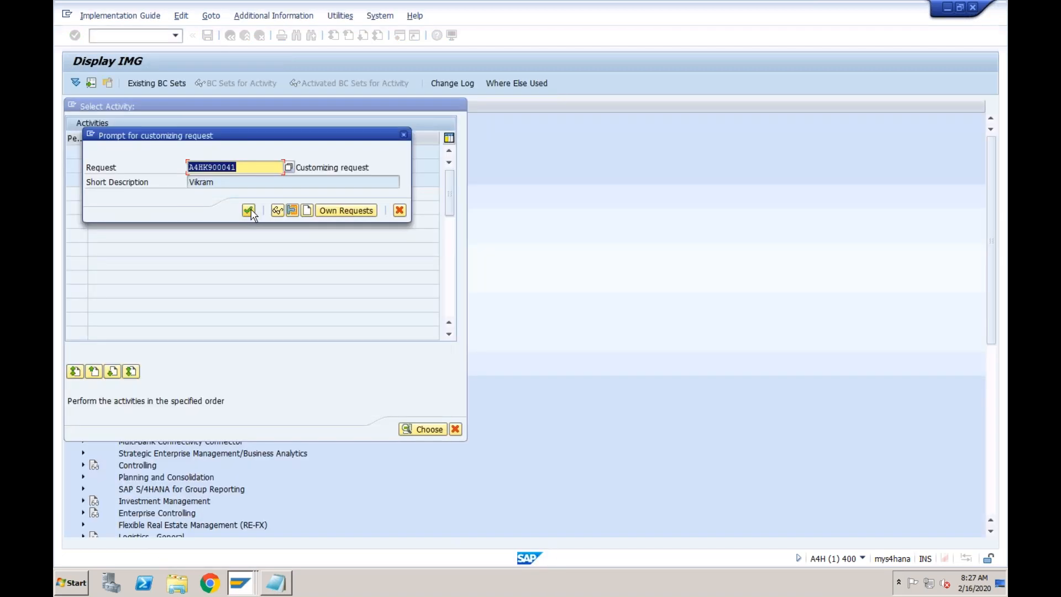
left_click(250, 211)
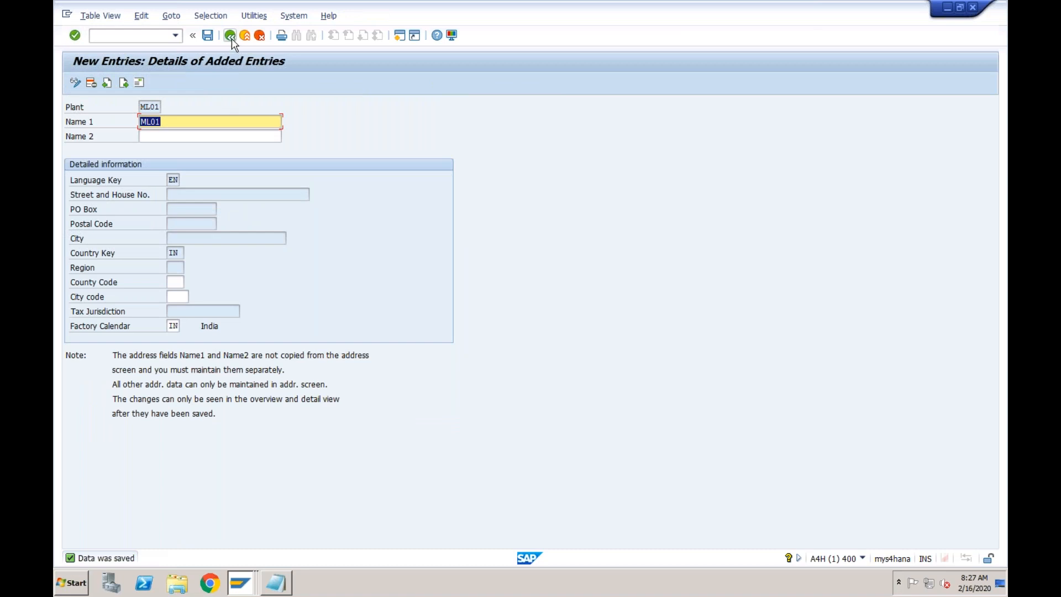
left_click(231, 38)
left_click(231, 36)
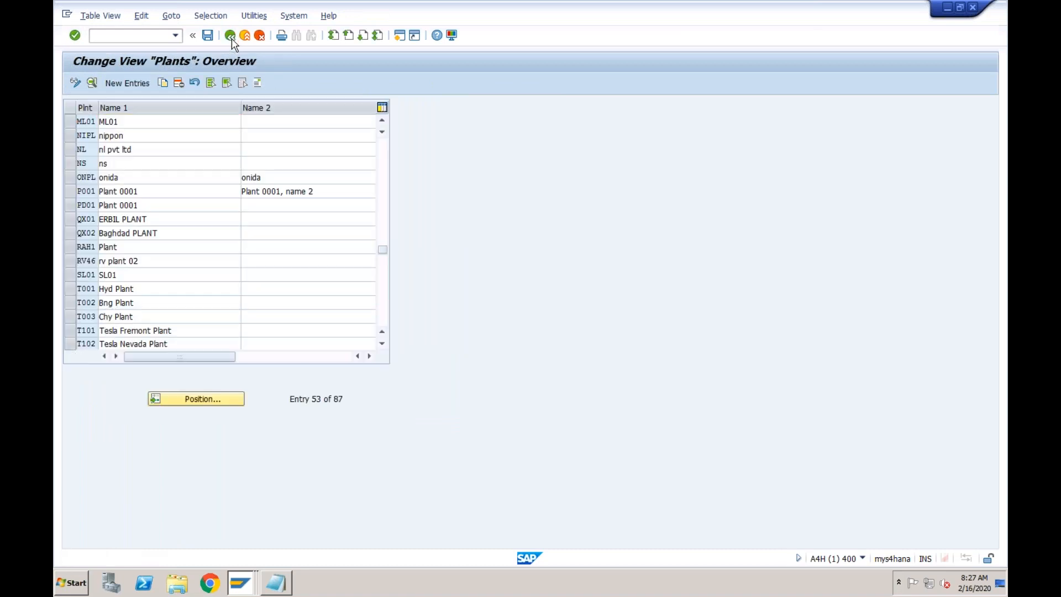
left_click(459, 106)
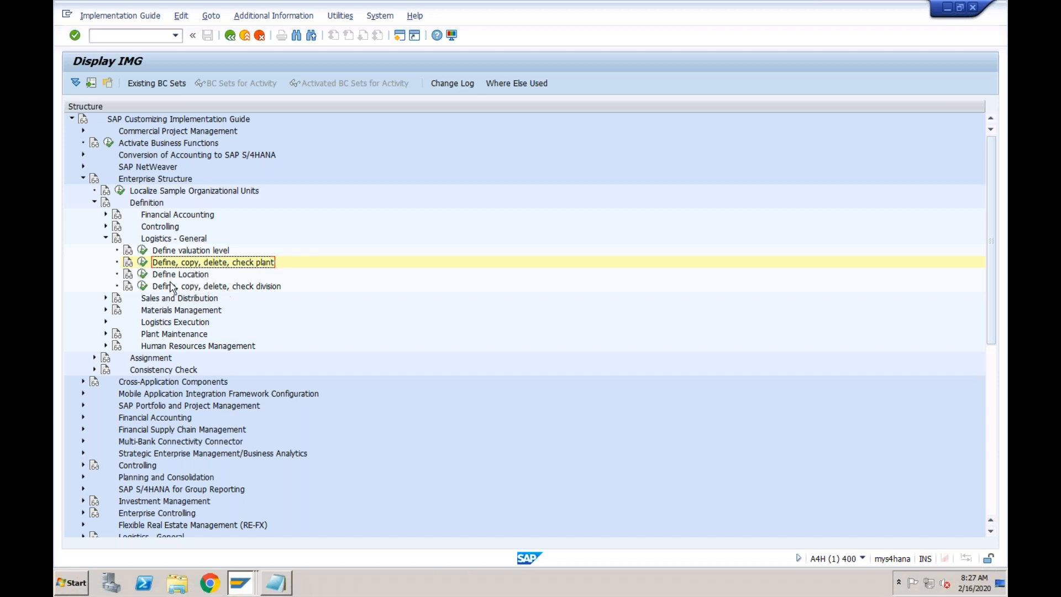
left_click(106, 239)
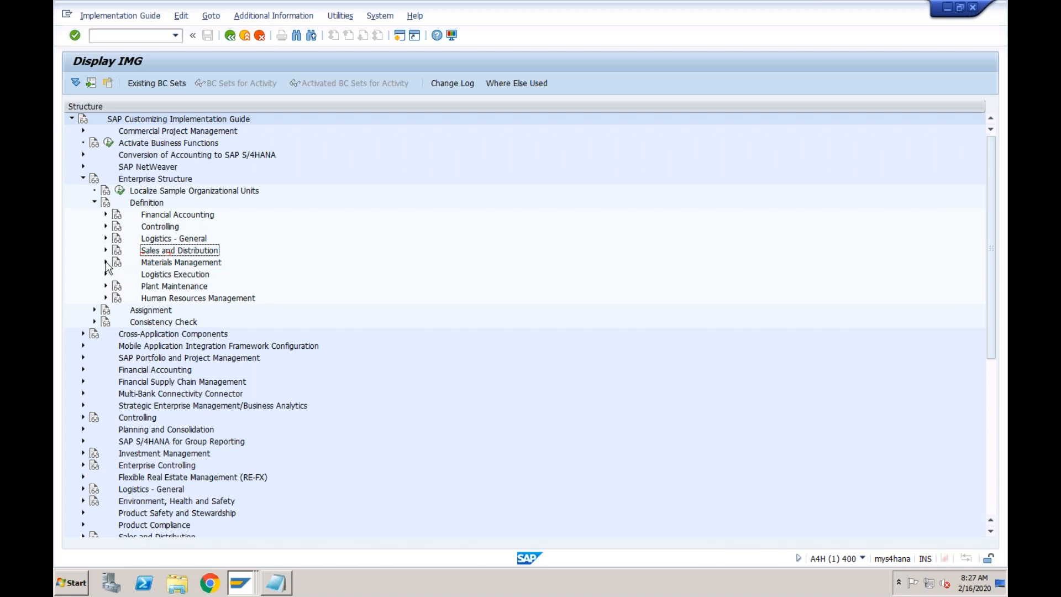
Through Maintain storage location under Definition > Materials Management, add storage location ML01 with description ML01 for plant ML01
left_click(105, 262)
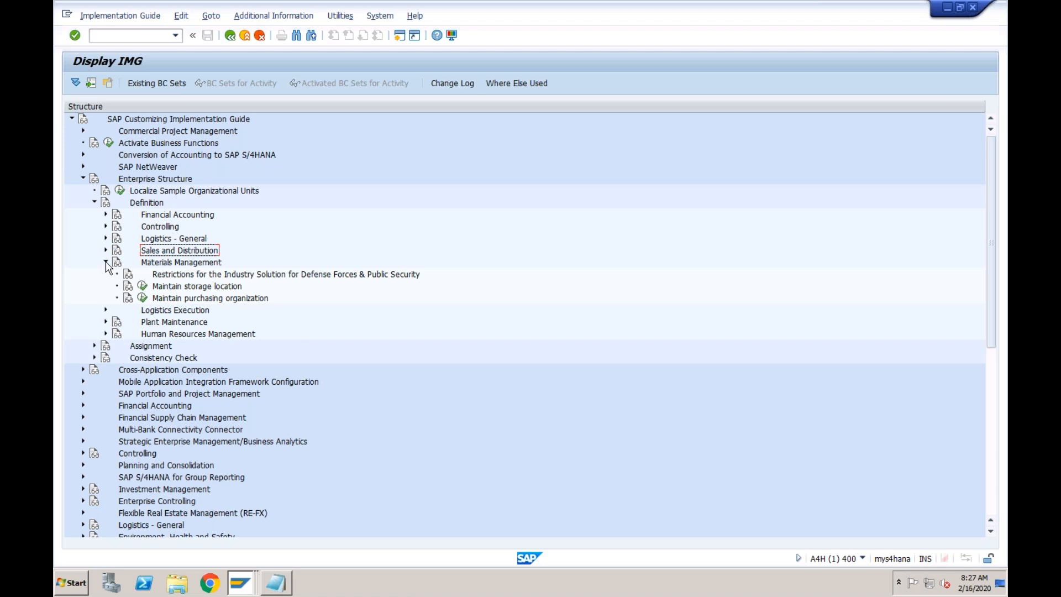
left_click(143, 286)
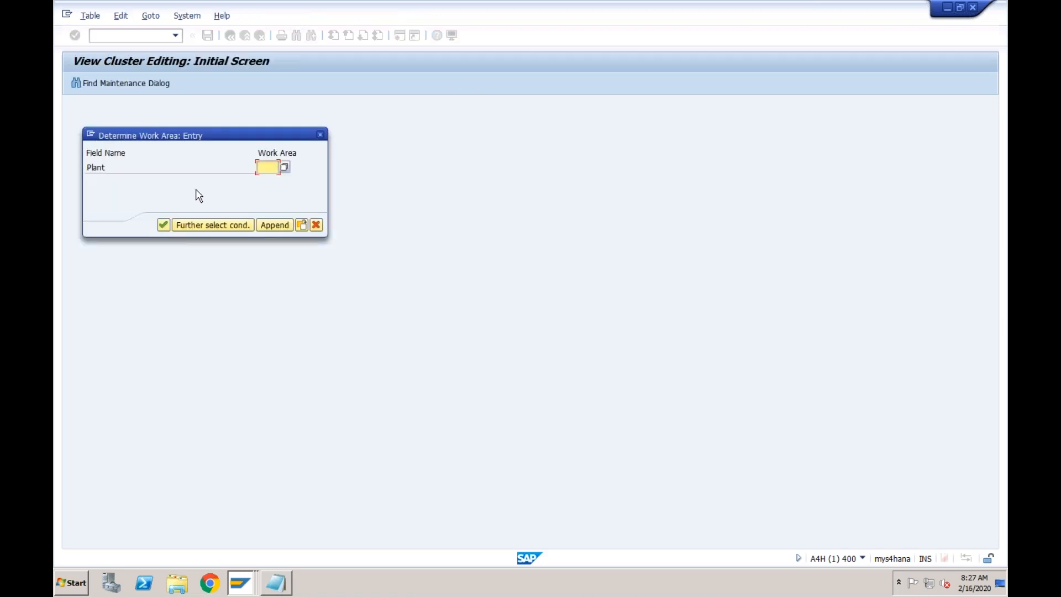
type("m101")
key("Return")
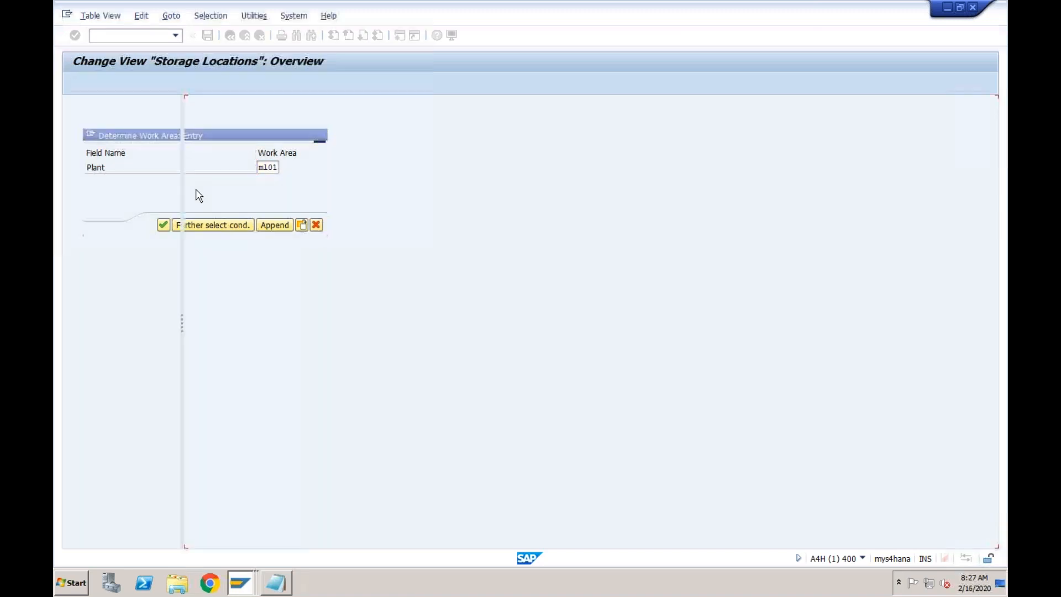
left_click(119, 83)
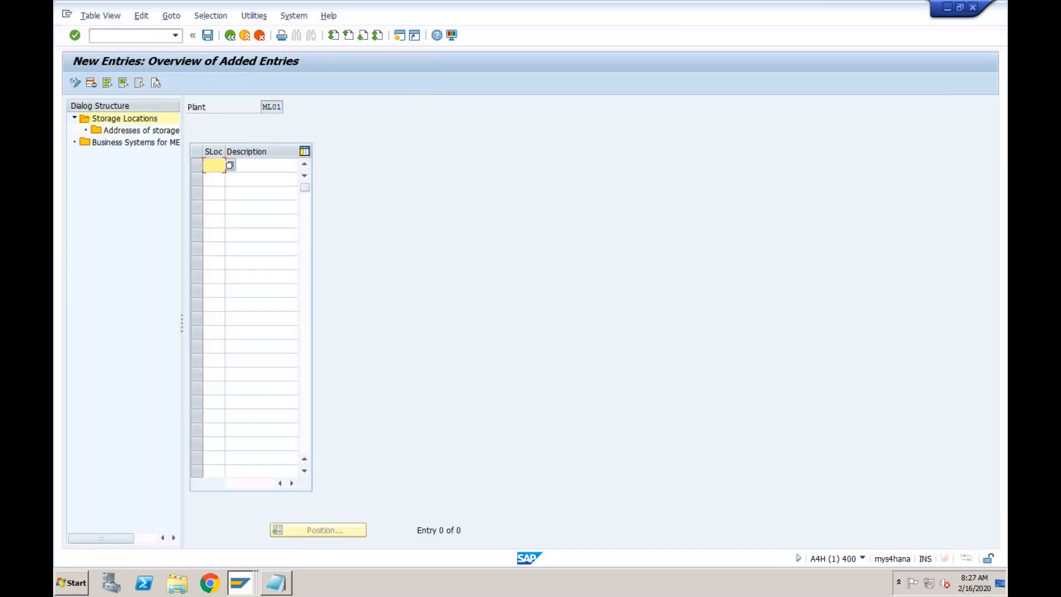
type("m101")
key("Return")
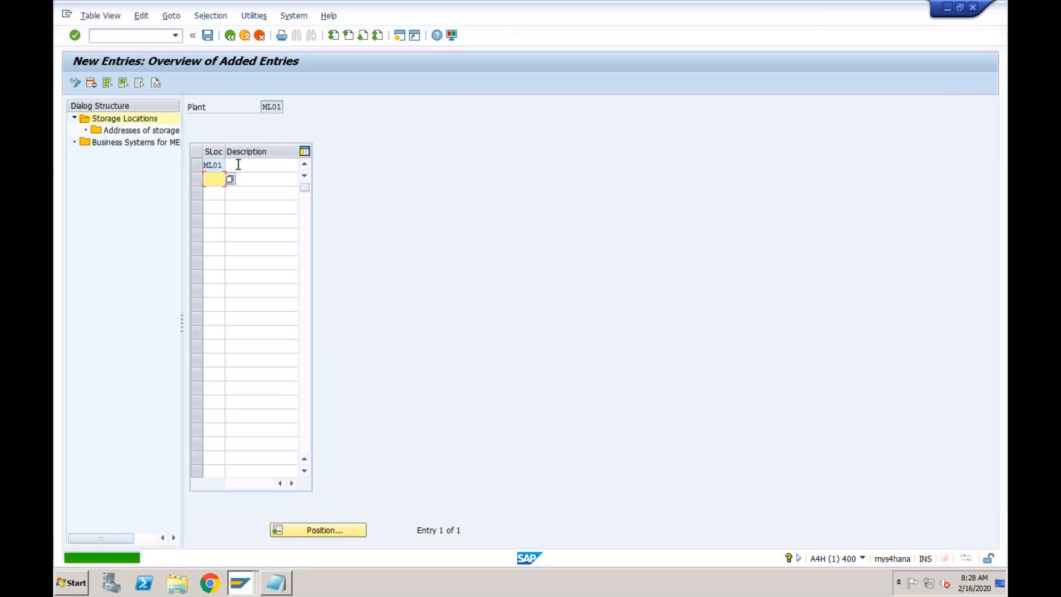
left_click(239, 163)
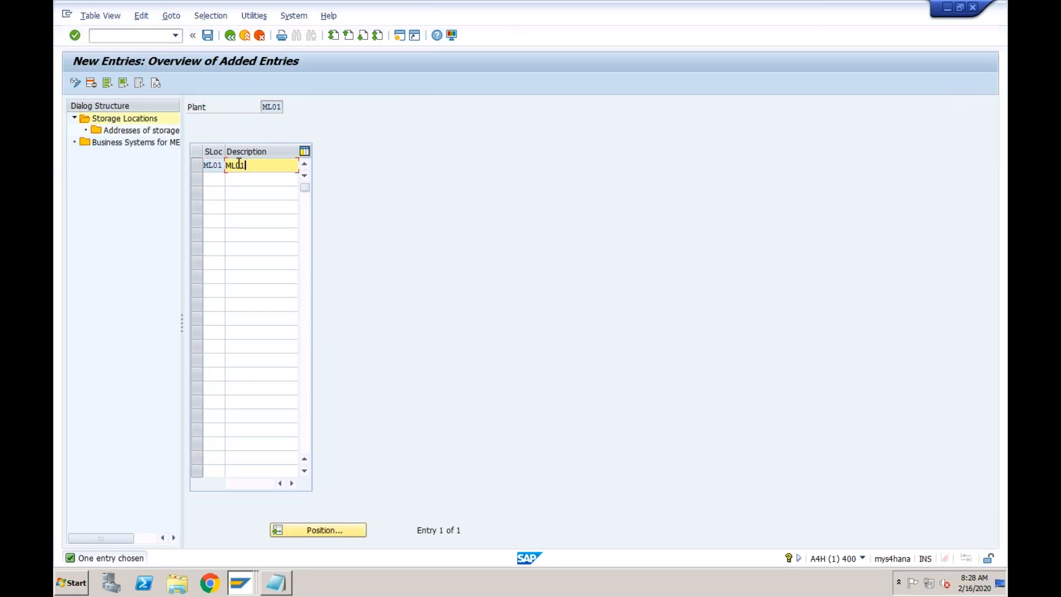
Save storage location ML01 for plant ML01 under the proposed customizing request and return to the implementation guide
key("Return")
left_click(208, 34)
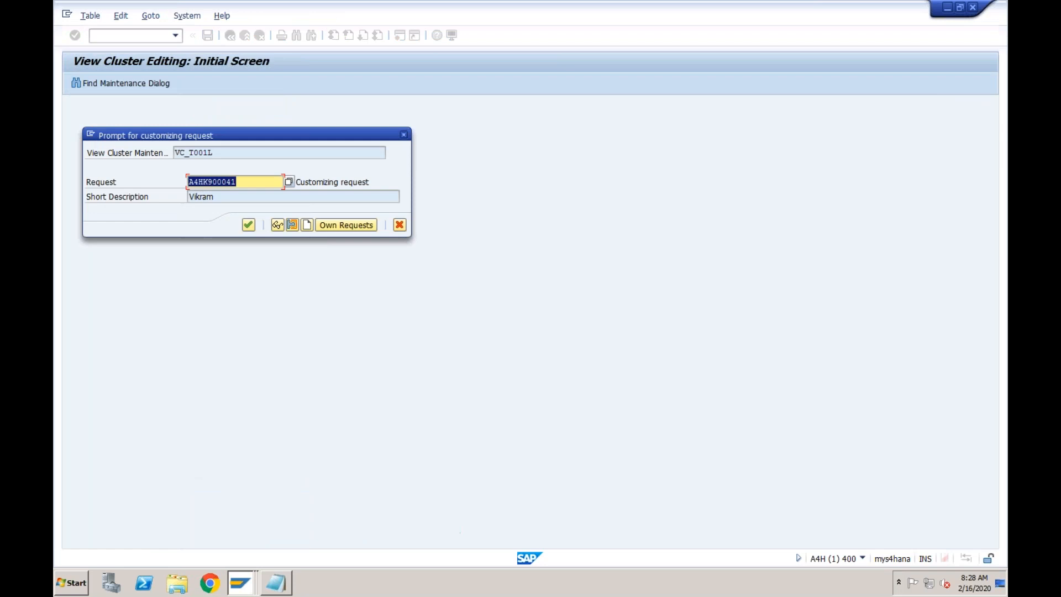
left_click(248, 224)
left_click(230, 36)
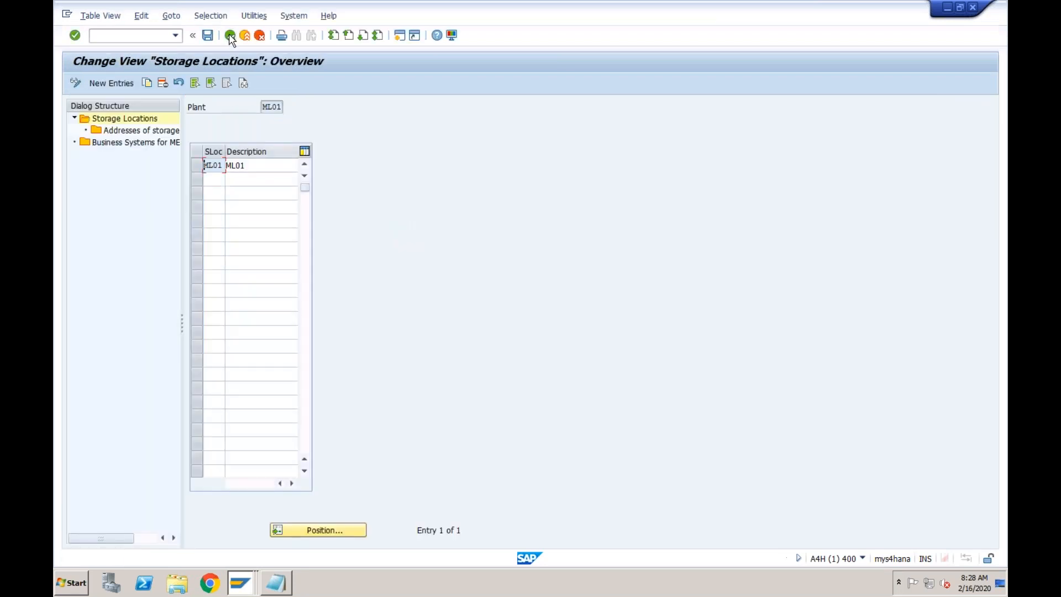
left_click(230, 35)
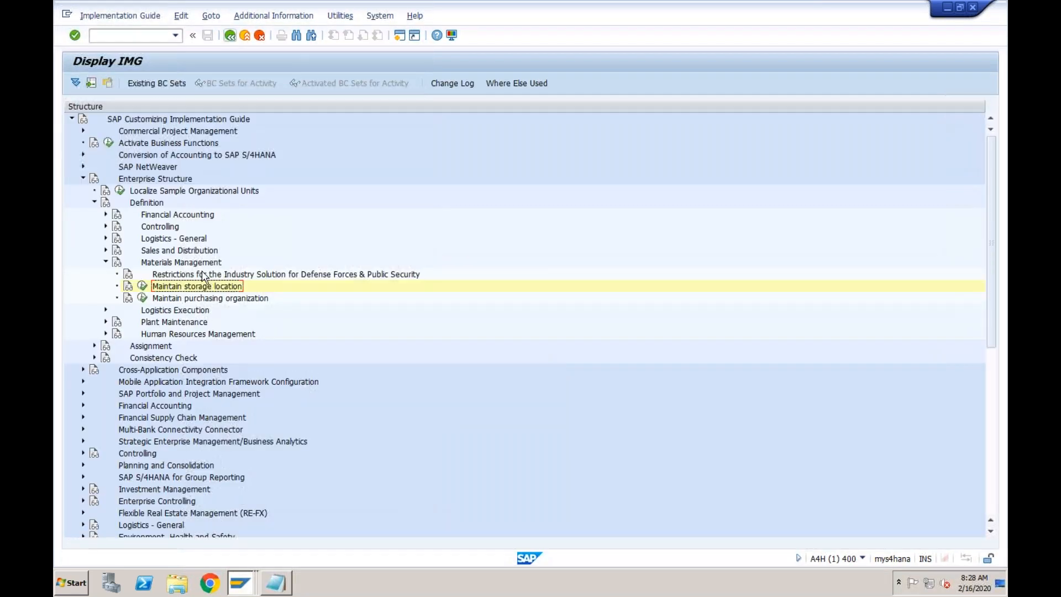
Create purchasing organization ML01 with description ML01, saving it under the proposed customizing request, and return to the implementation guide
left_click(143, 299)
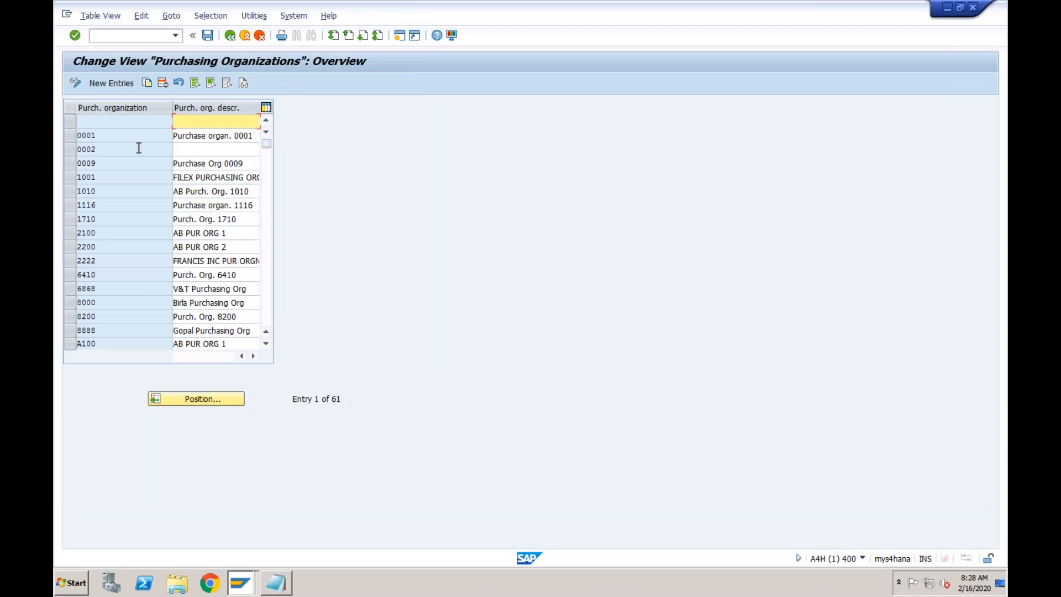
left_click(111, 83)
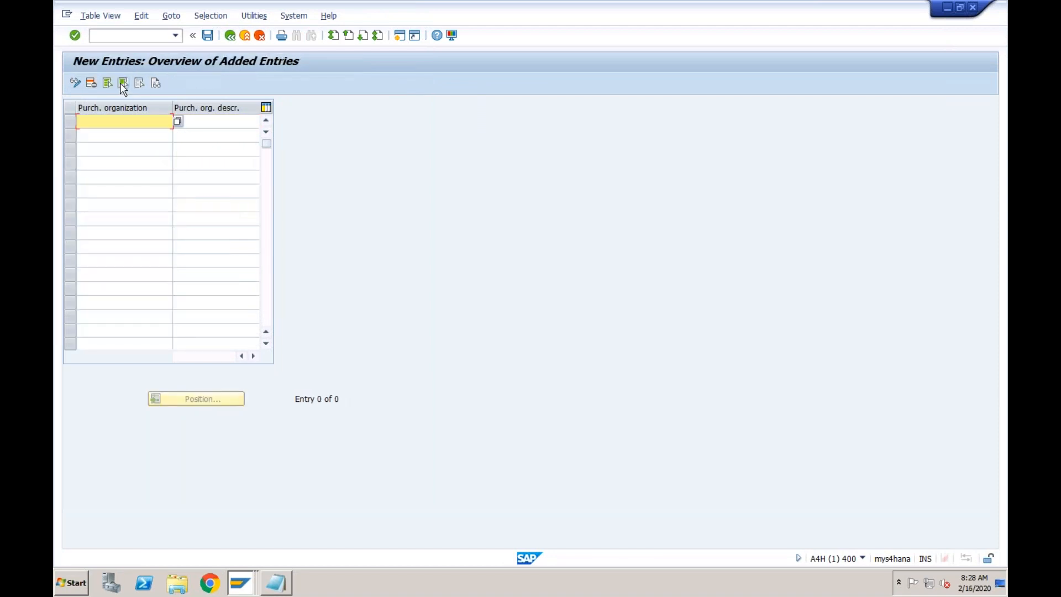
key("Tab")
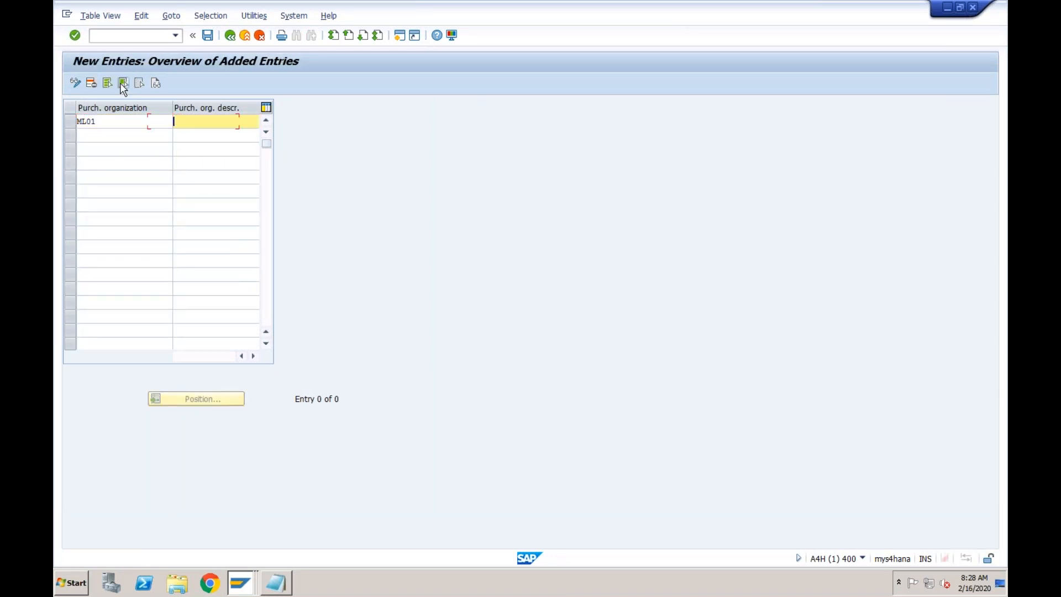
type("ML01")
key("Return")
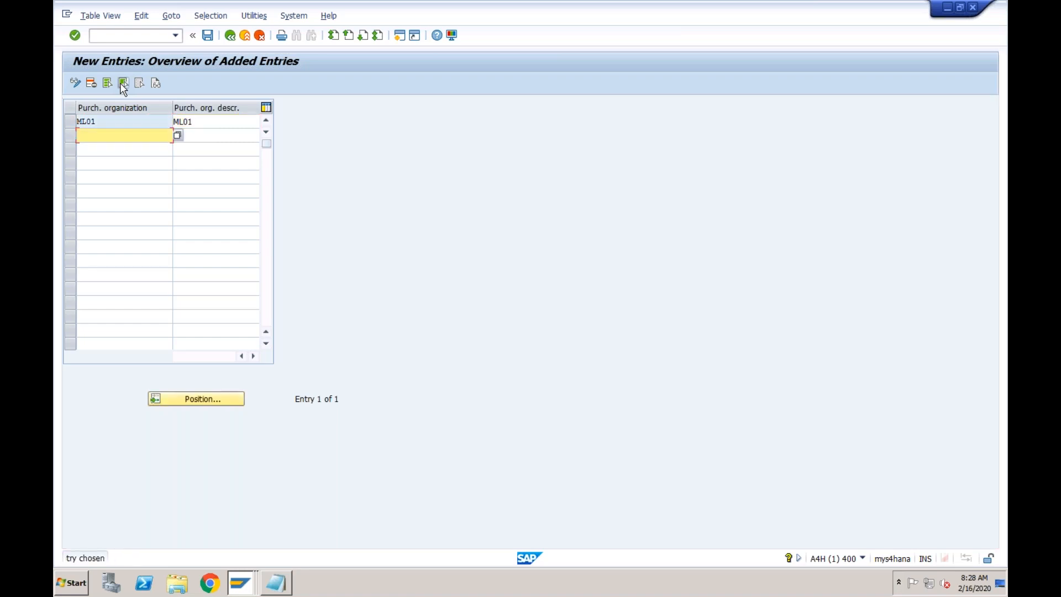
left_click(207, 35)
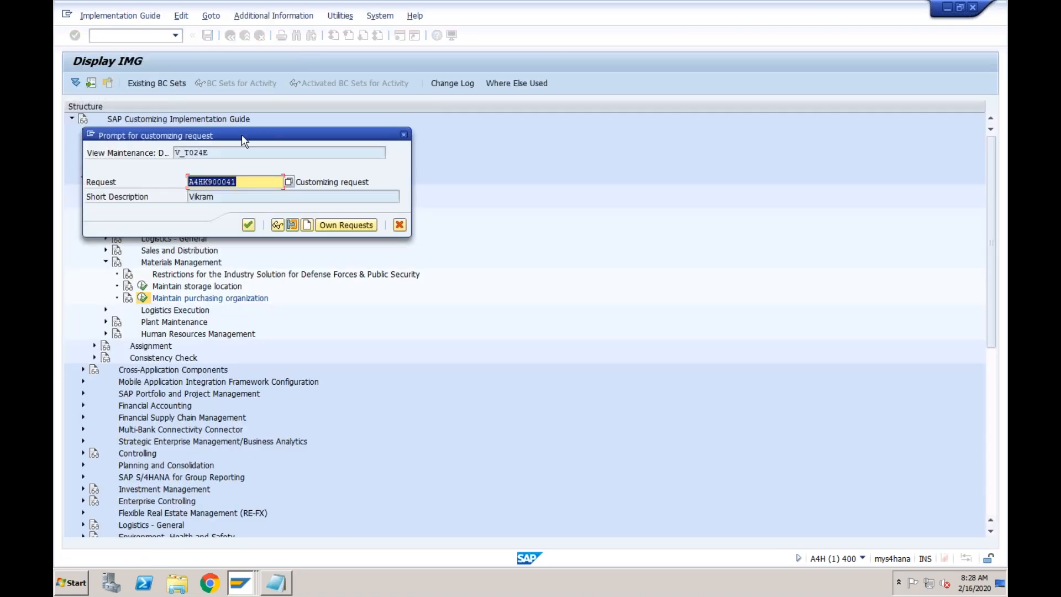
left_click(250, 227)
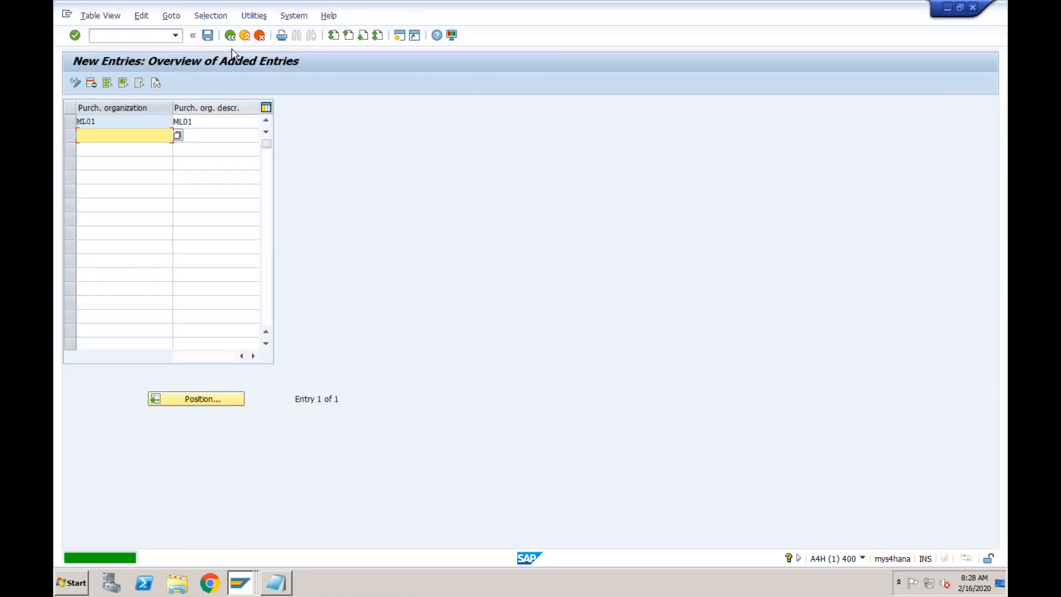
left_click(230, 37)
left_click(231, 37)
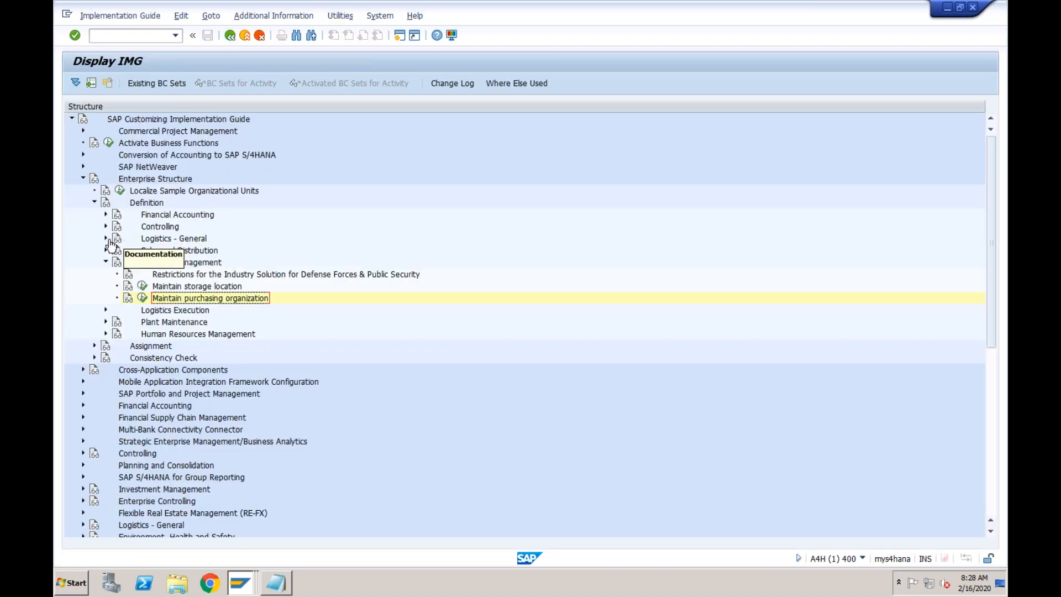
Open the Assign plant to company code activity in the Logistics - General node of Enterprise Structure's Assignment section
left_click(95, 203)
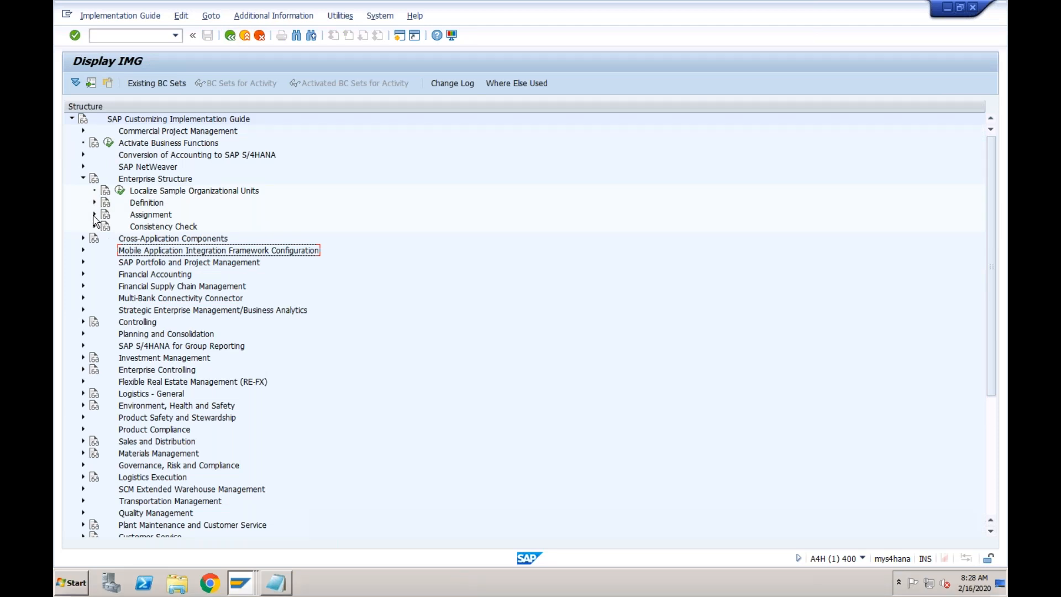
left_click(95, 215)
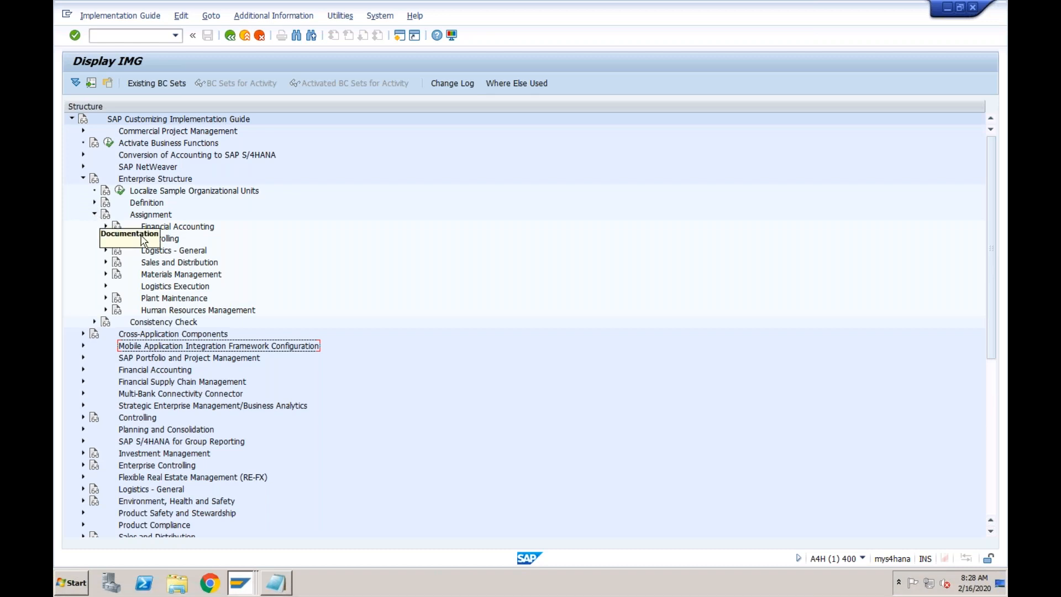
left_click(106, 252)
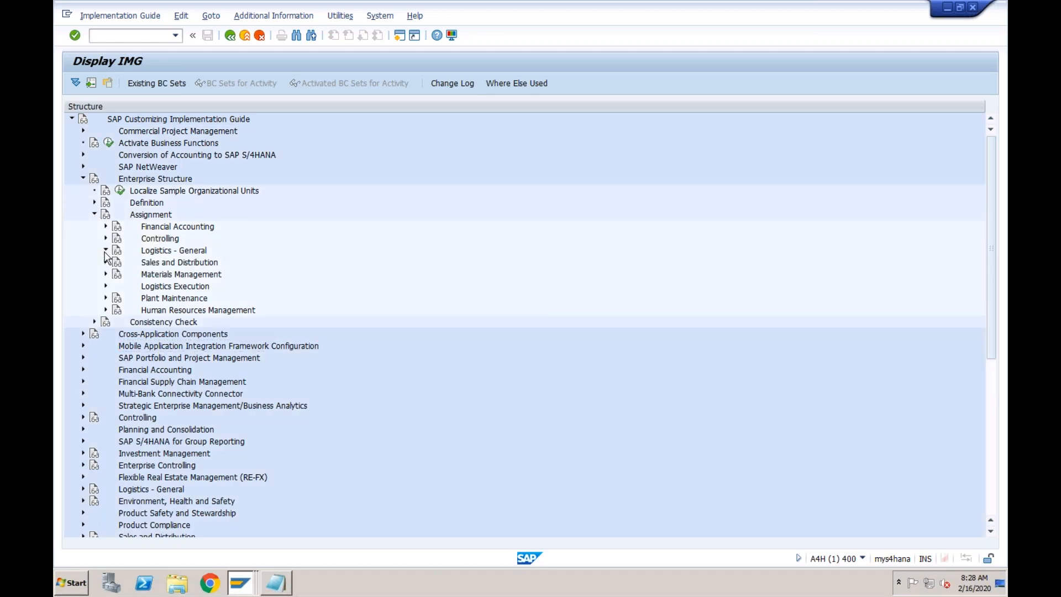
left_click(161, 264)
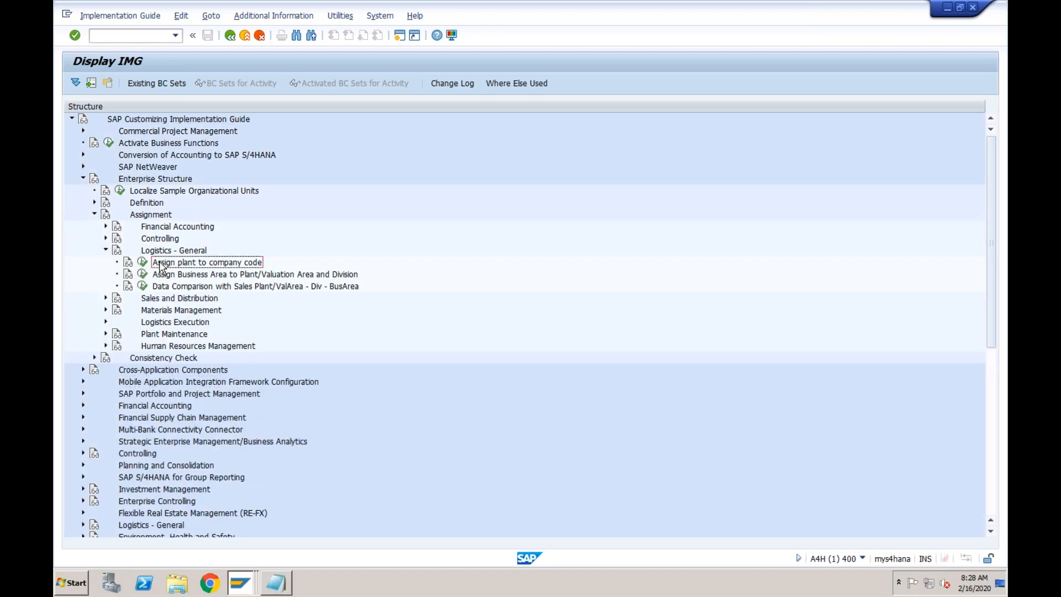
left_click(142, 262)
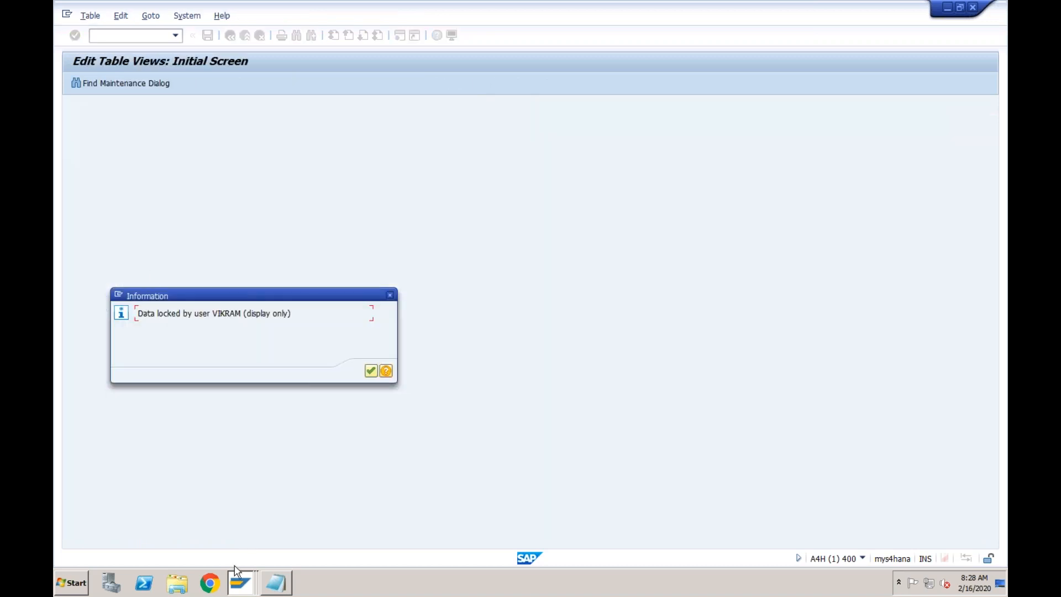
Switch to the session showing Company Code Global Data and exit that view
left_click(235, 590)
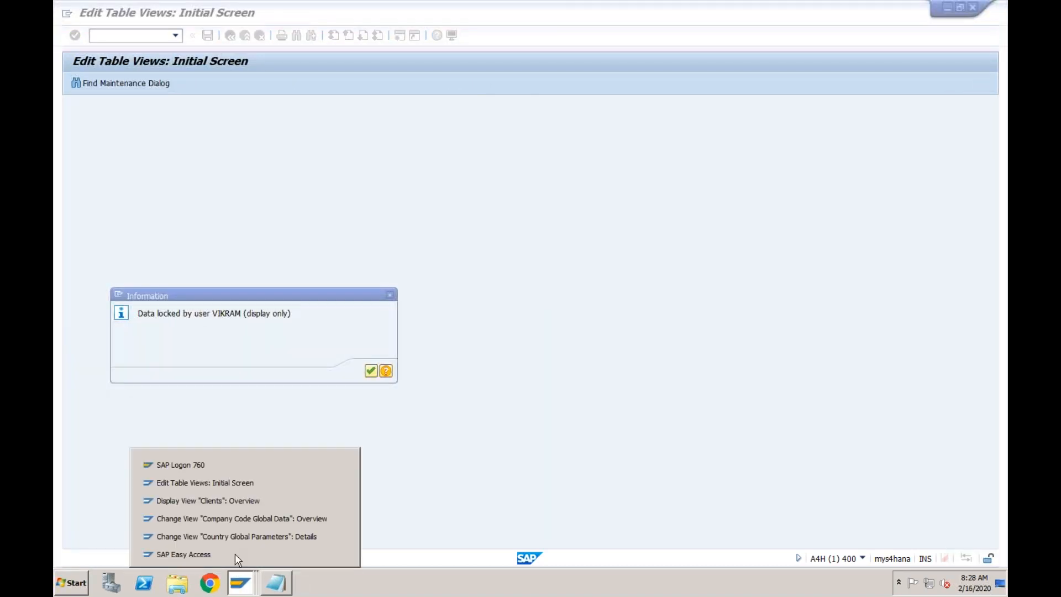
left_click(244, 515)
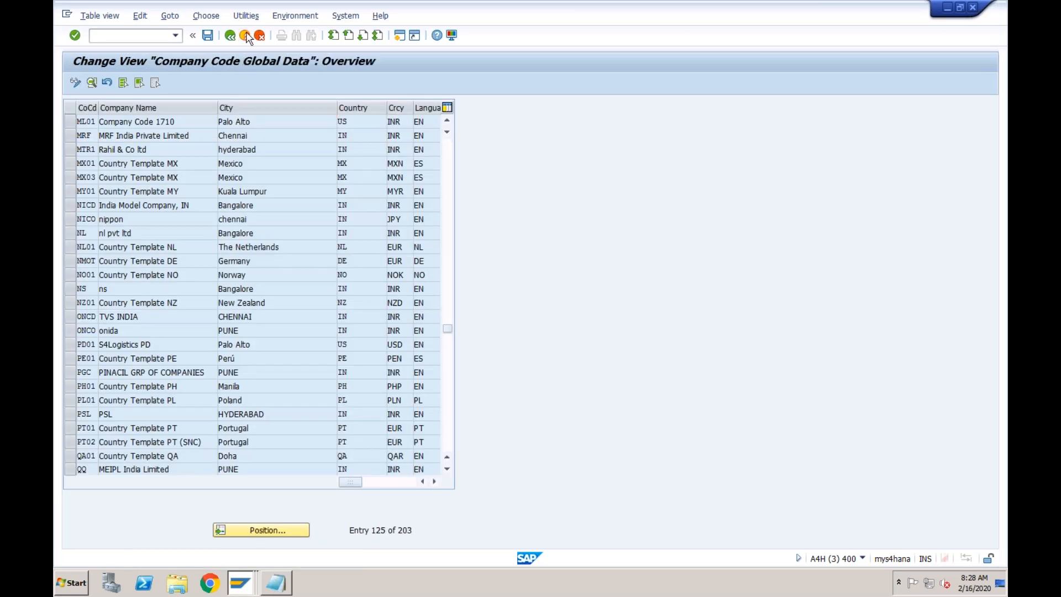
left_click(245, 35)
Exit the Country Global Parameters details in its session and return to the Edit Table Views session
left_click(238, 588)
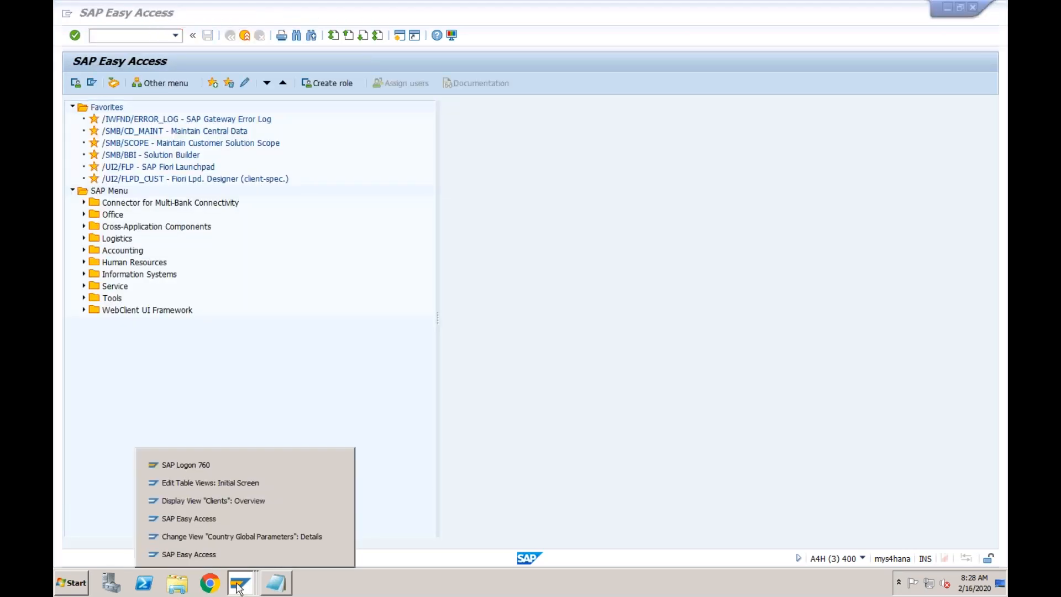
left_click(239, 537)
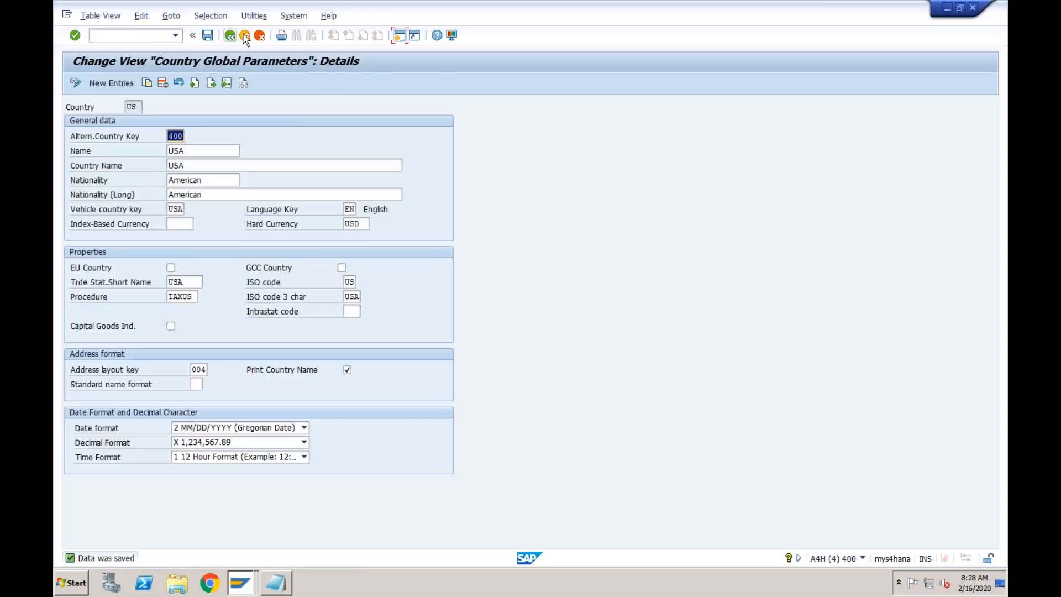
key("F3")
left_click(240, 584)
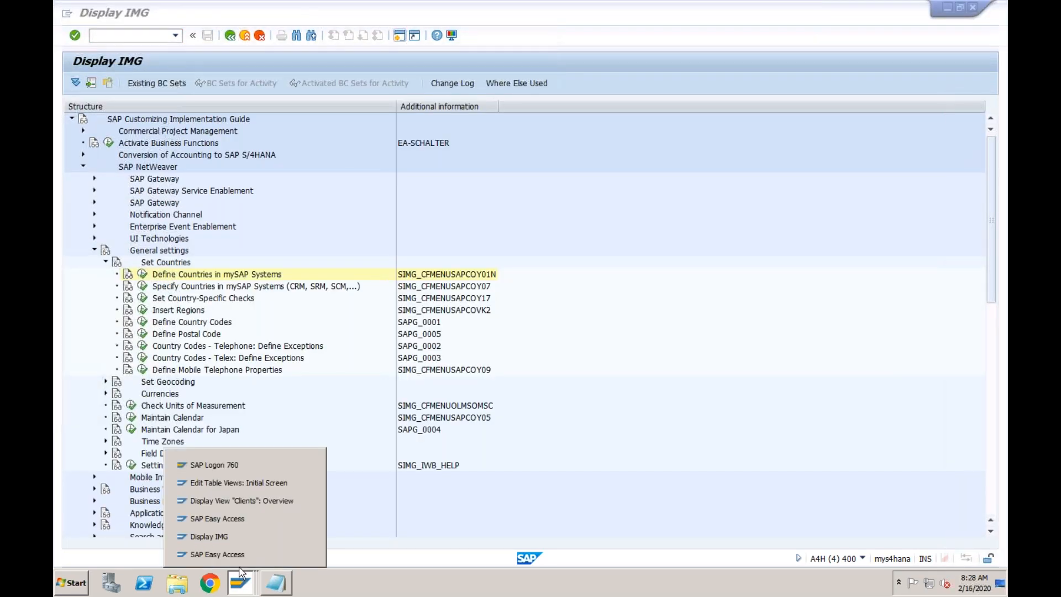
left_click(236, 535)
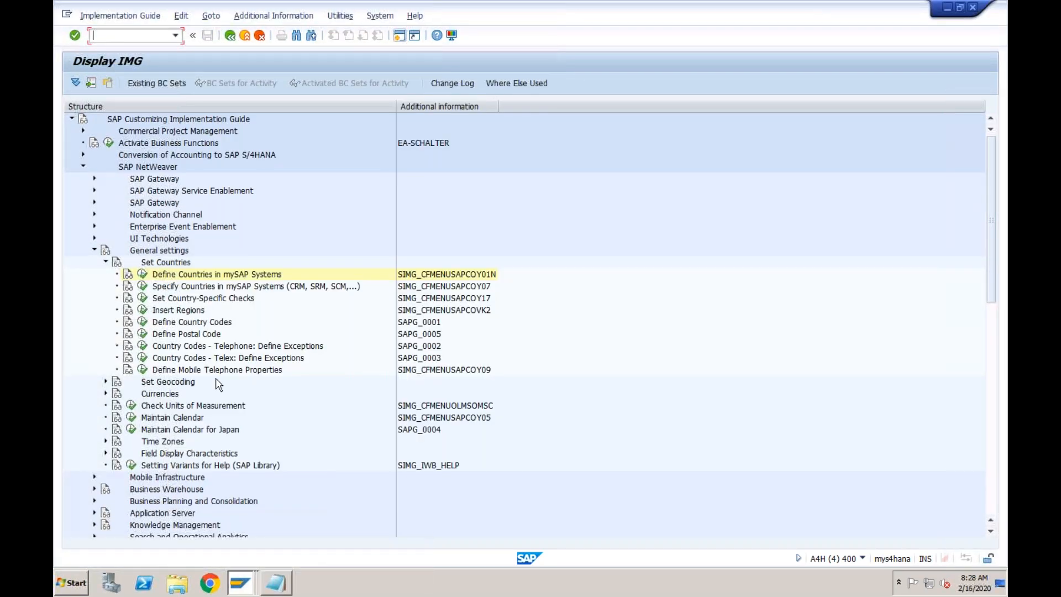
left_click(238, 585)
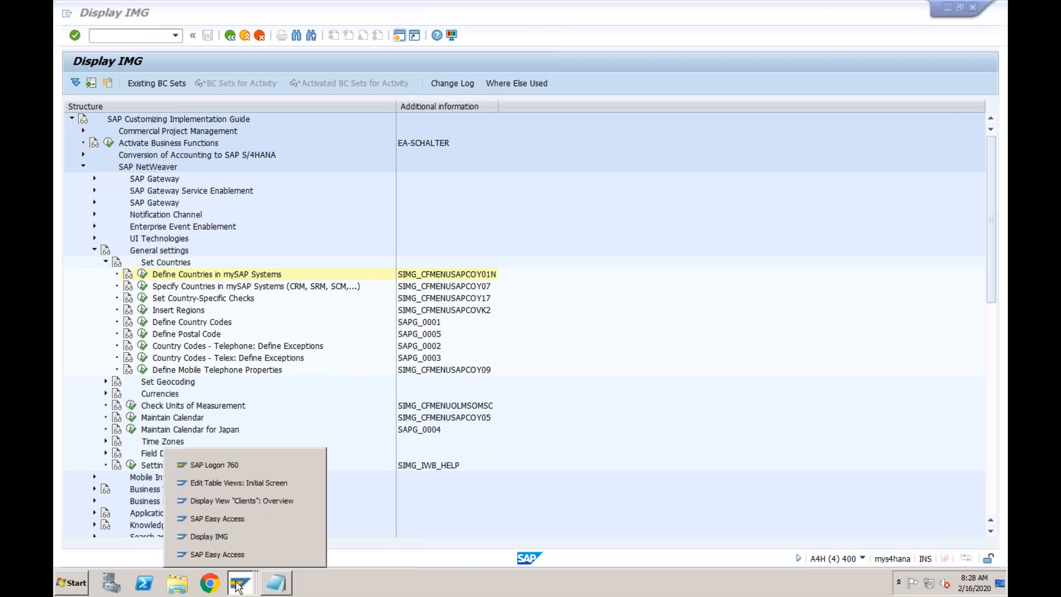
left_click(239, 483)
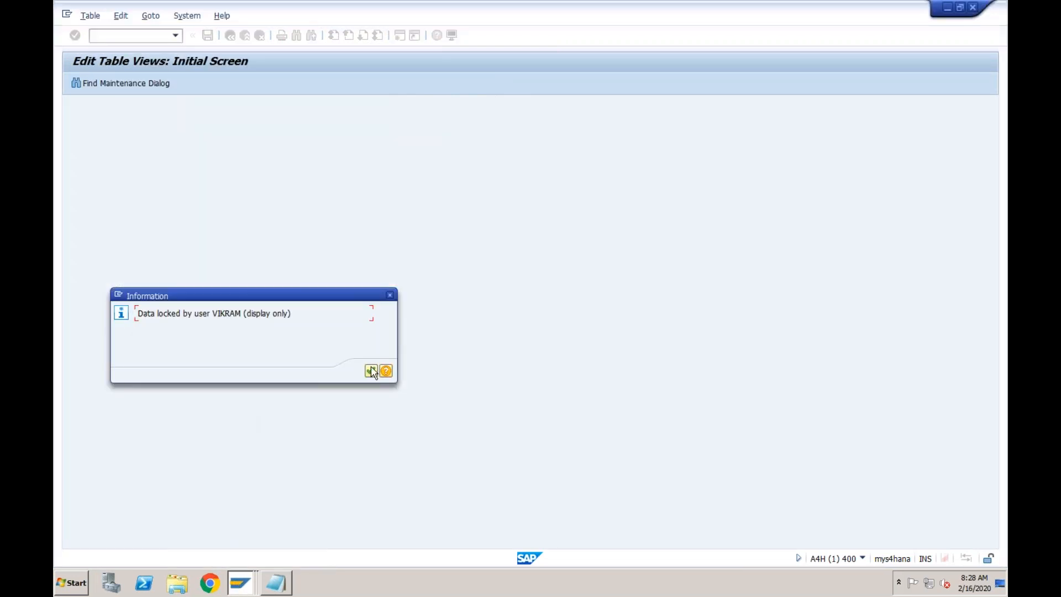
Acknowledge the data lock message, leave the display-only plant assignment view and reopen it for changes
left_click(371, 371)
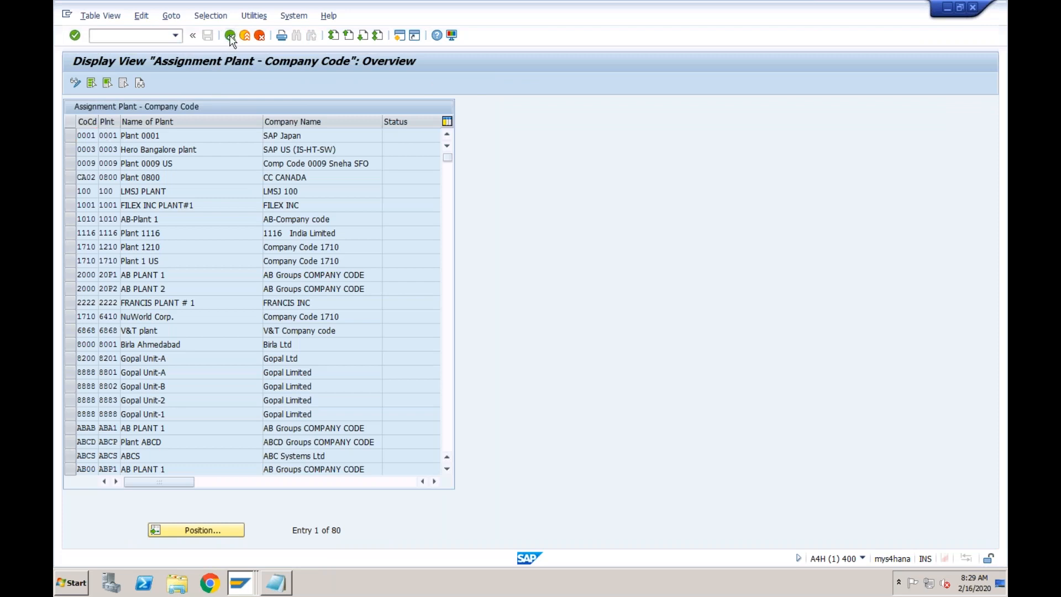
left_click(230, 36)
left_click(148, 262)
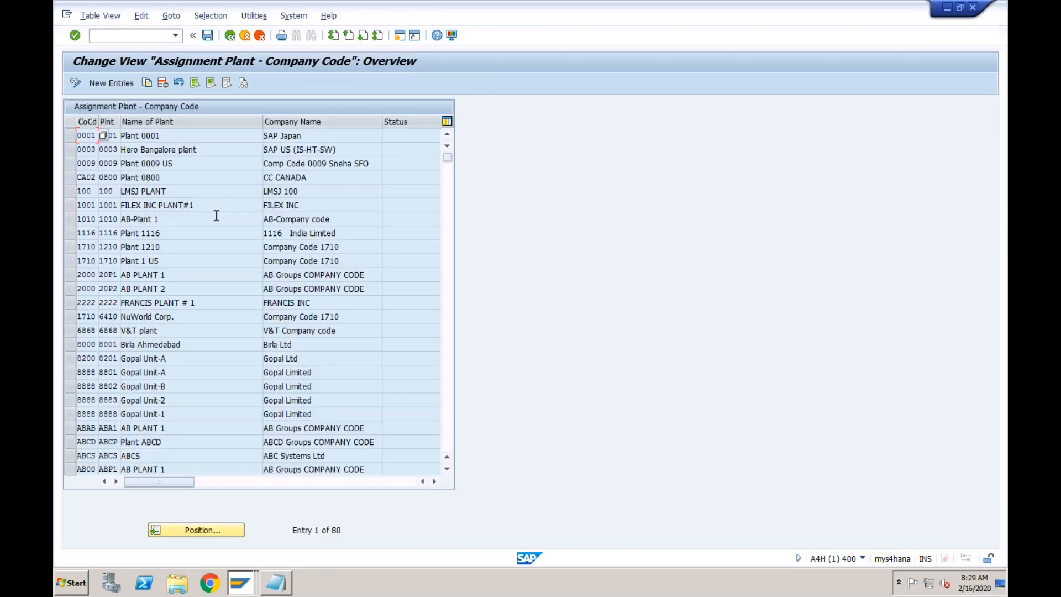
Try to add a new entry assigning plant ML01 to company code ML01, and leave without saving it
left_click(113, 84)
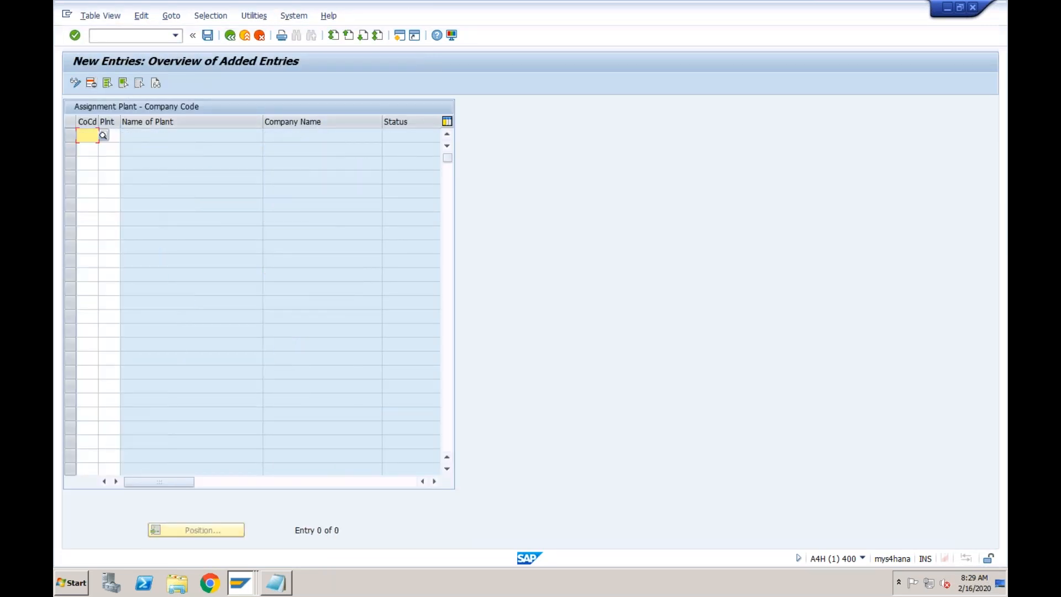
type("m101")
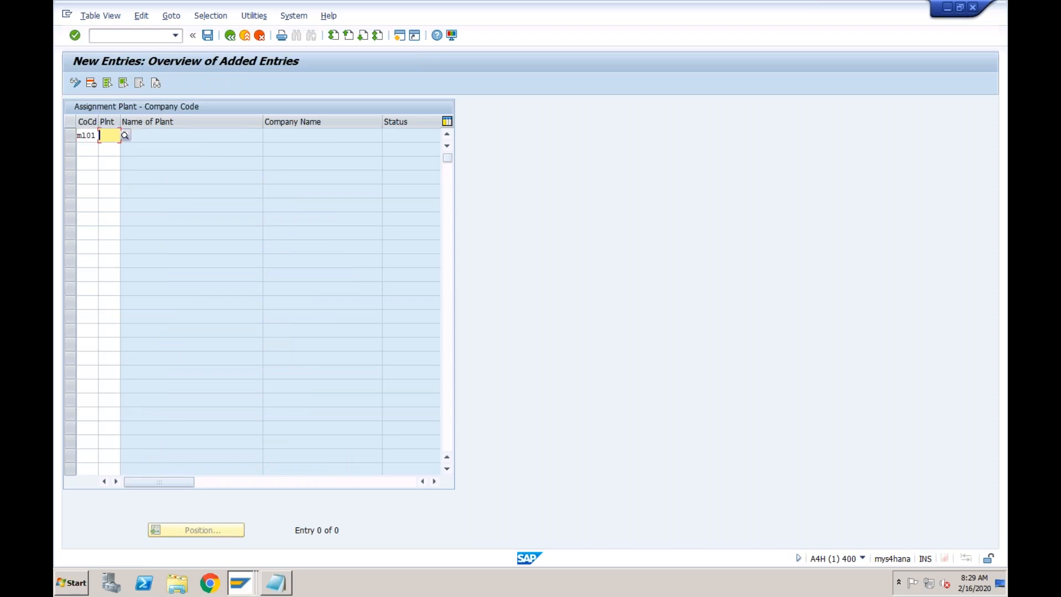
type("m101")
key("Return")
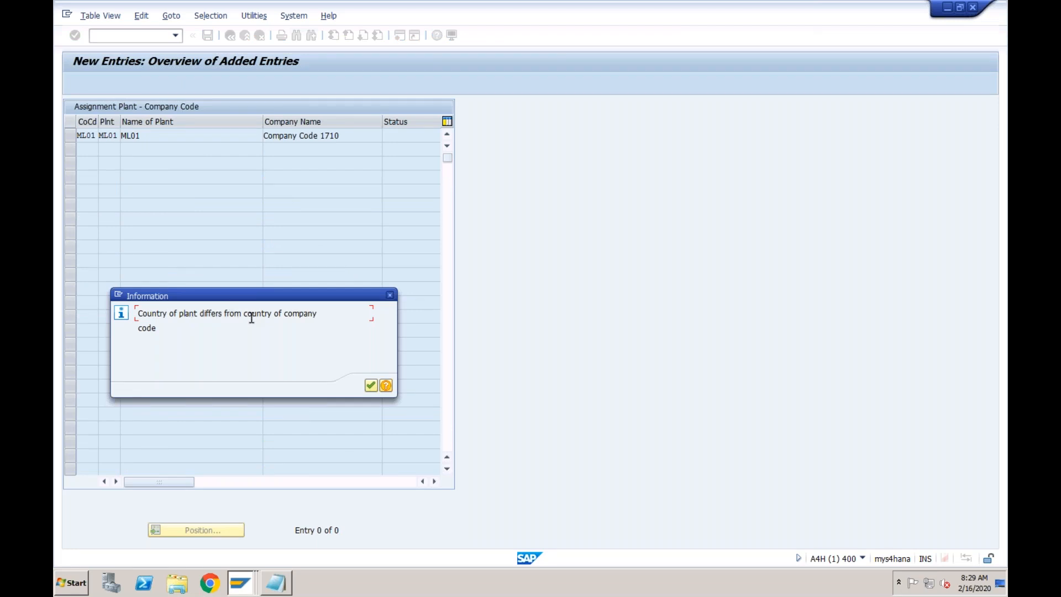
left_click(390, 295)
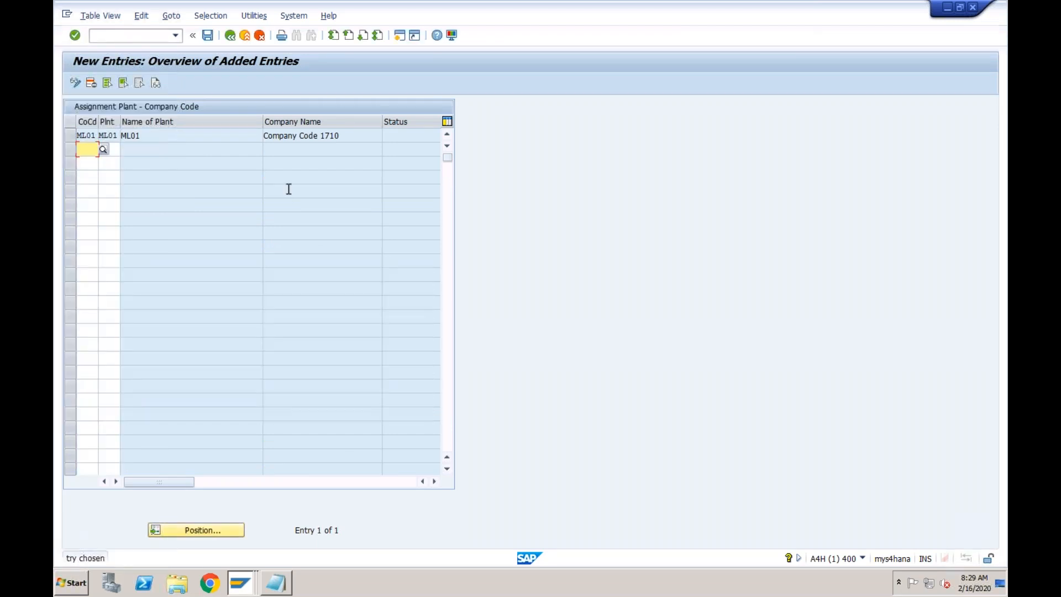
left_click(245, 36)
left_click(286, 242)
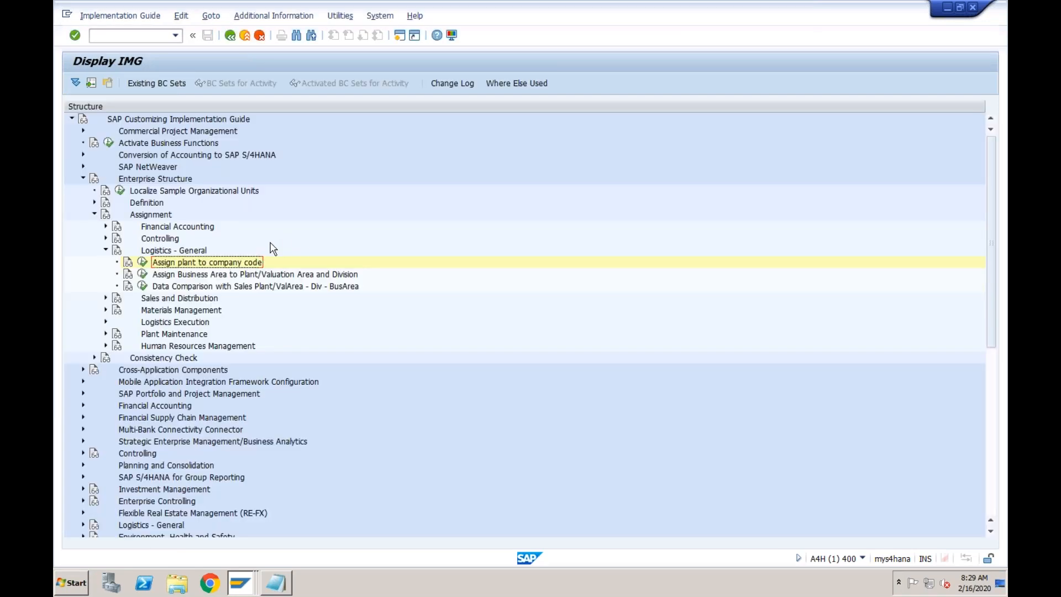
Open the Define Plant activity in the Logistics - General node of Enterprise Structure's Definition section
left_click(106, 238)
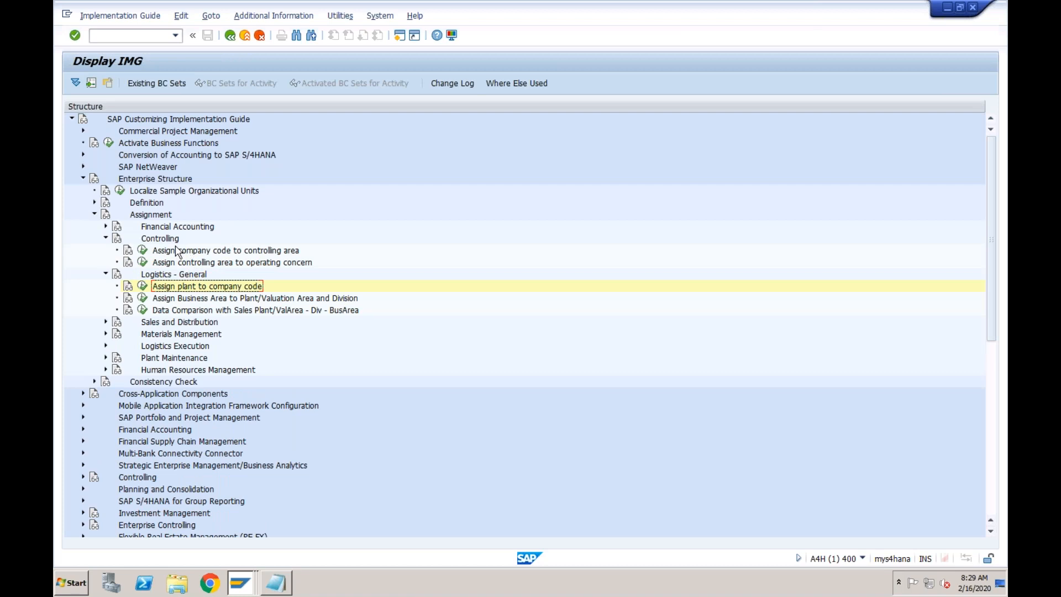
left_click(105, 238)
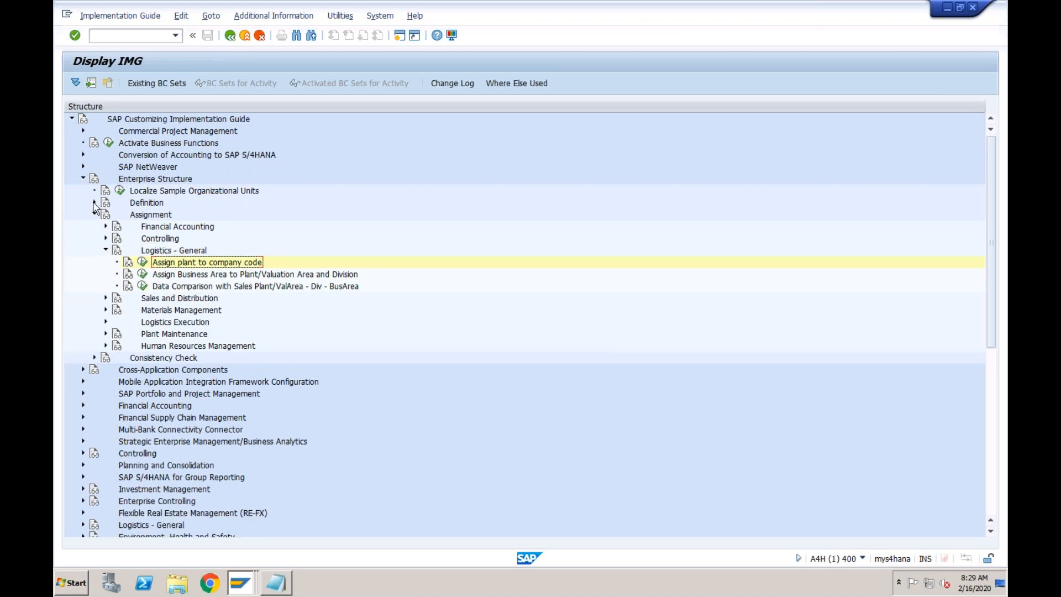
left_click(95, 202)
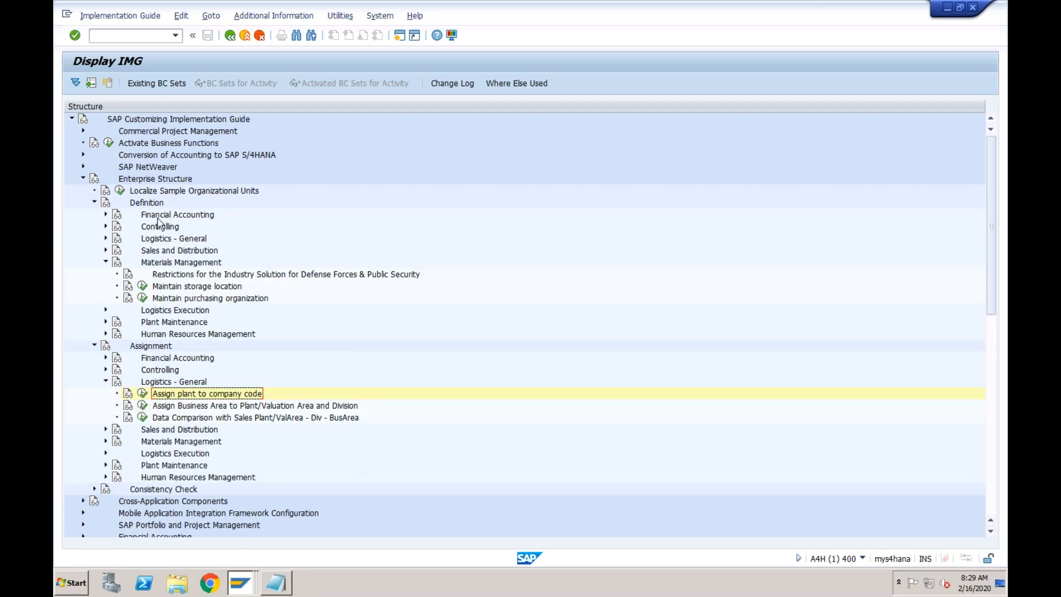
left_click(105, 240)
left_click(142, 262)
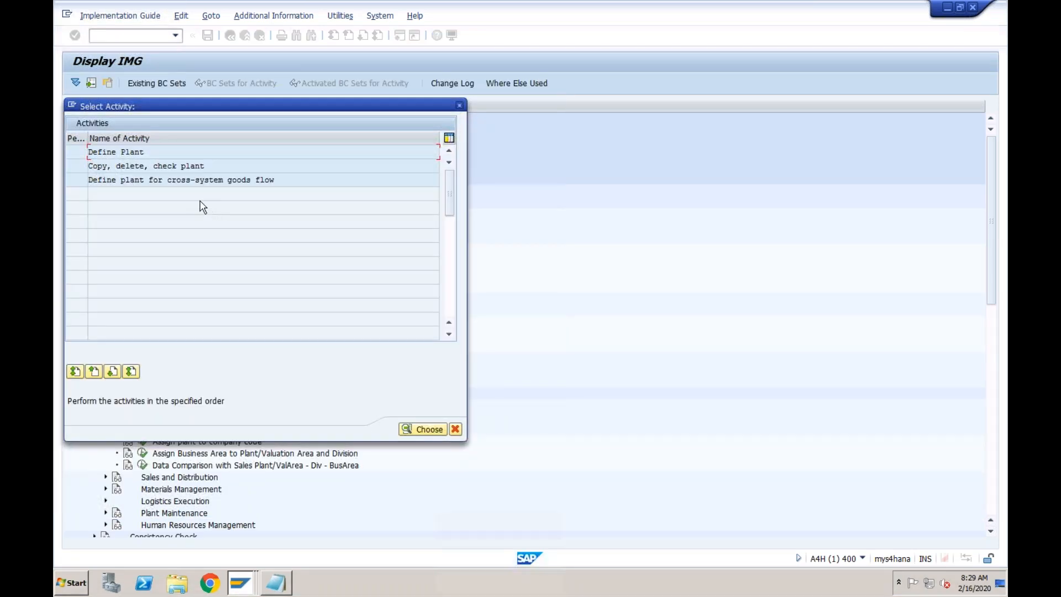
double_click(142, 153)
Find plant ML01 in the plants list and open its details
left_click(201, 398)
type("ml01")
key("Return")
key("Return")
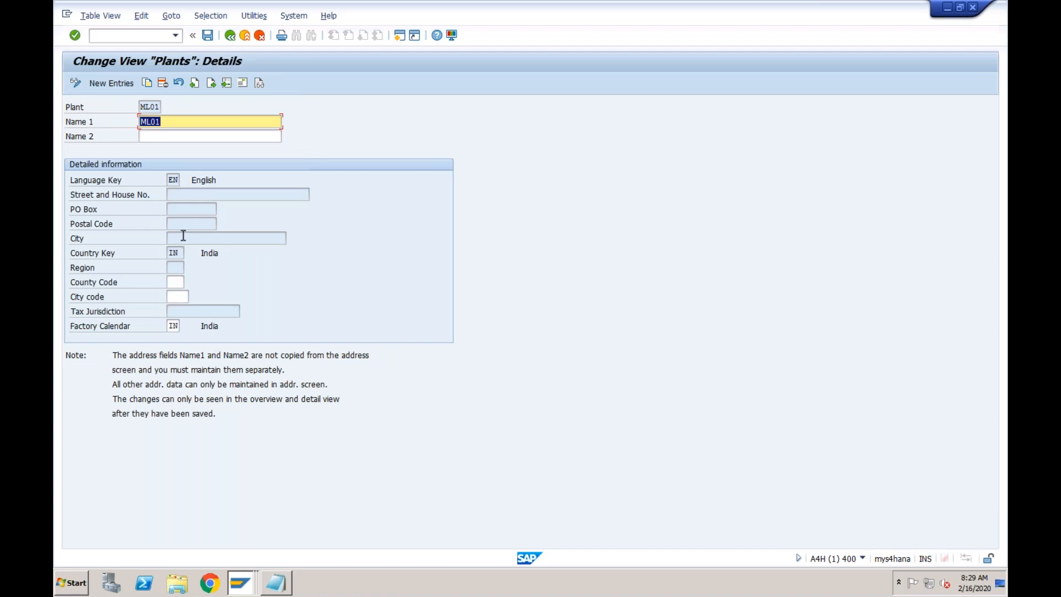
Edit the address of plant ML01 and set its country to US
left_click(242, 85)
left_click(270, 295)
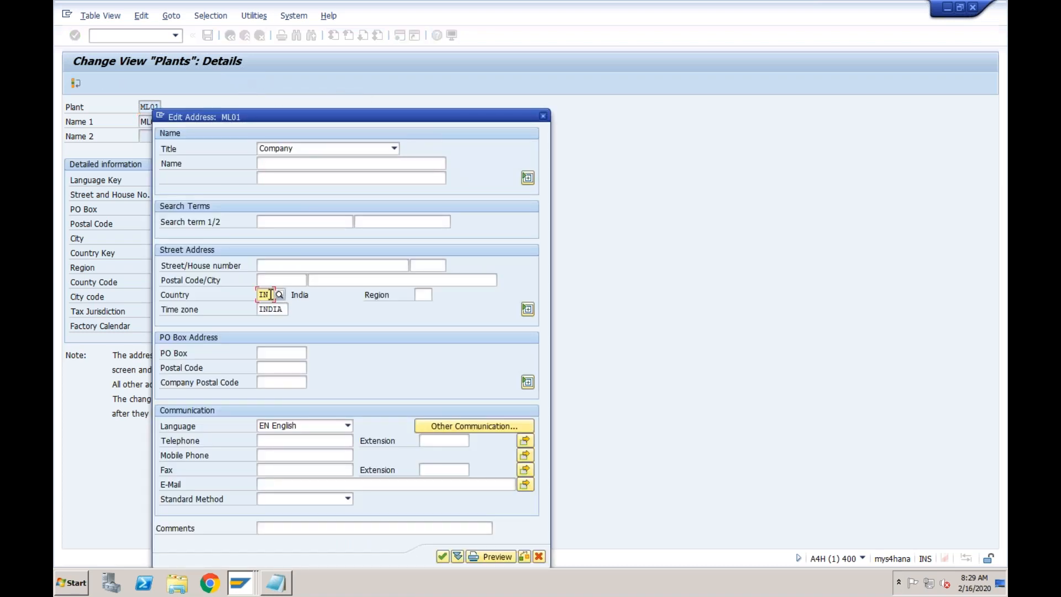
key("BackSpace")
key("BackSpace")
type("US")
key("Tab")
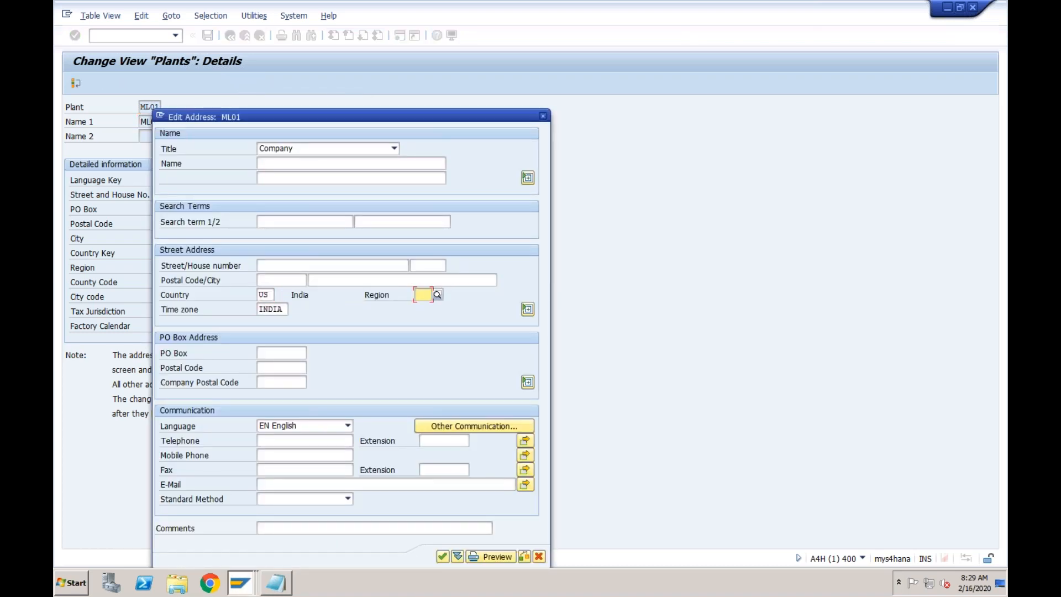
key("Tab")
key("Return")
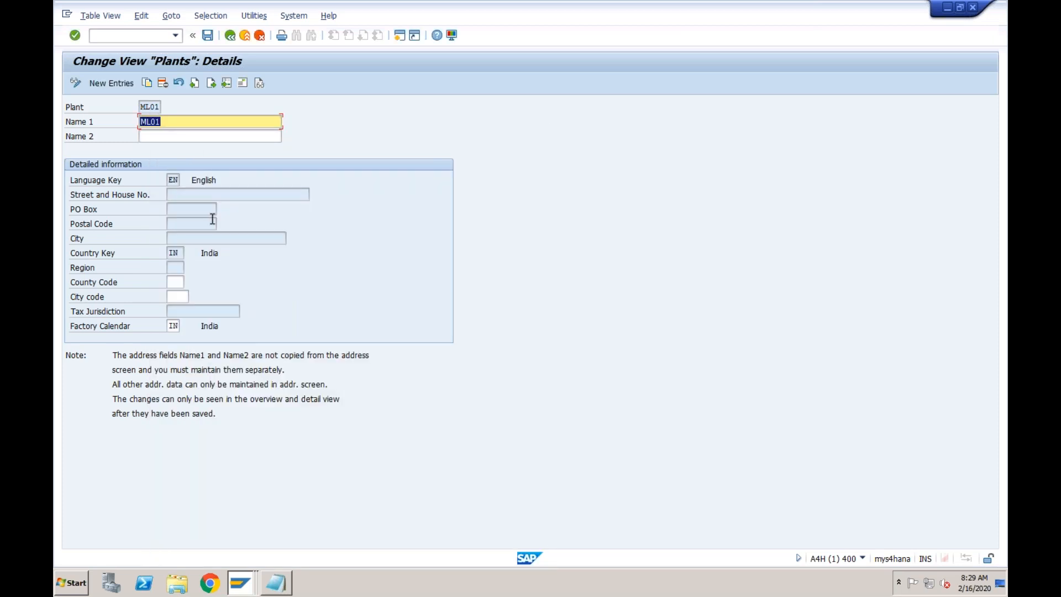
Save the plant change under the proposed customizing request and return to the implementation guide
left_click(208, 35)
left_click(248, 211)
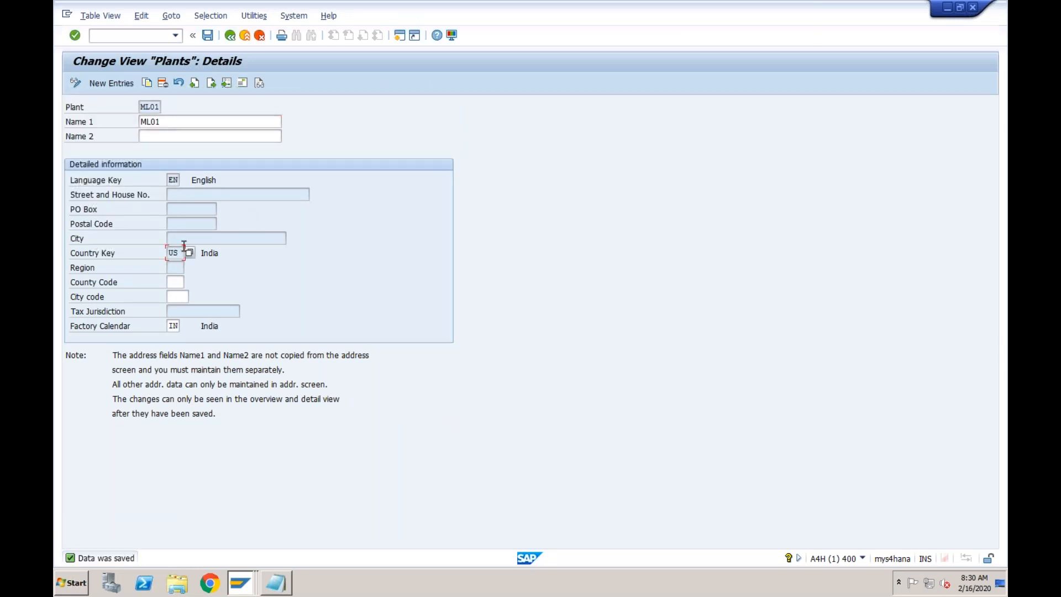
left_click(231, 35)
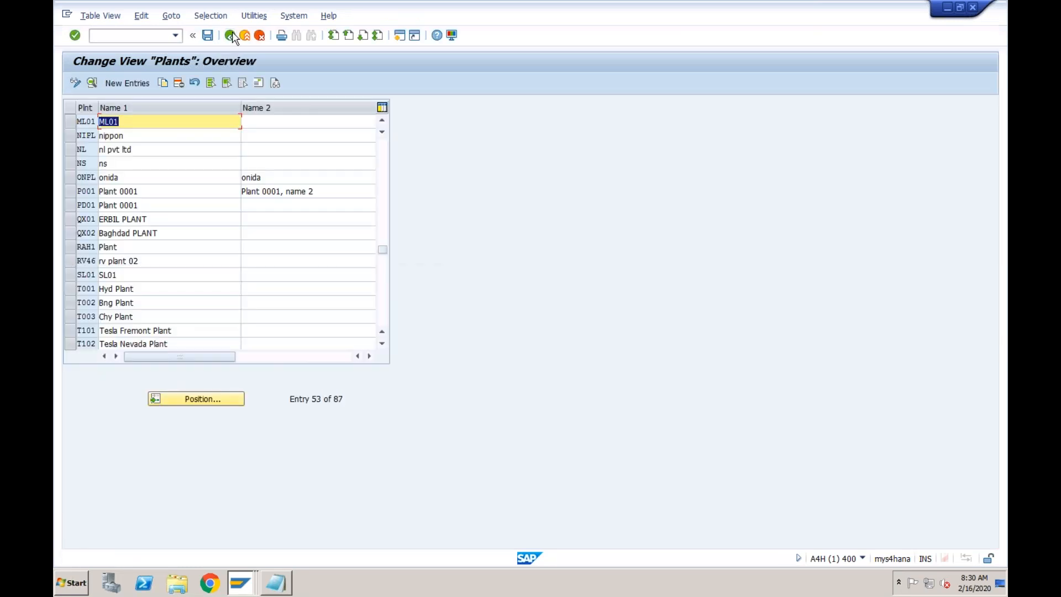
left_click(231, 35)
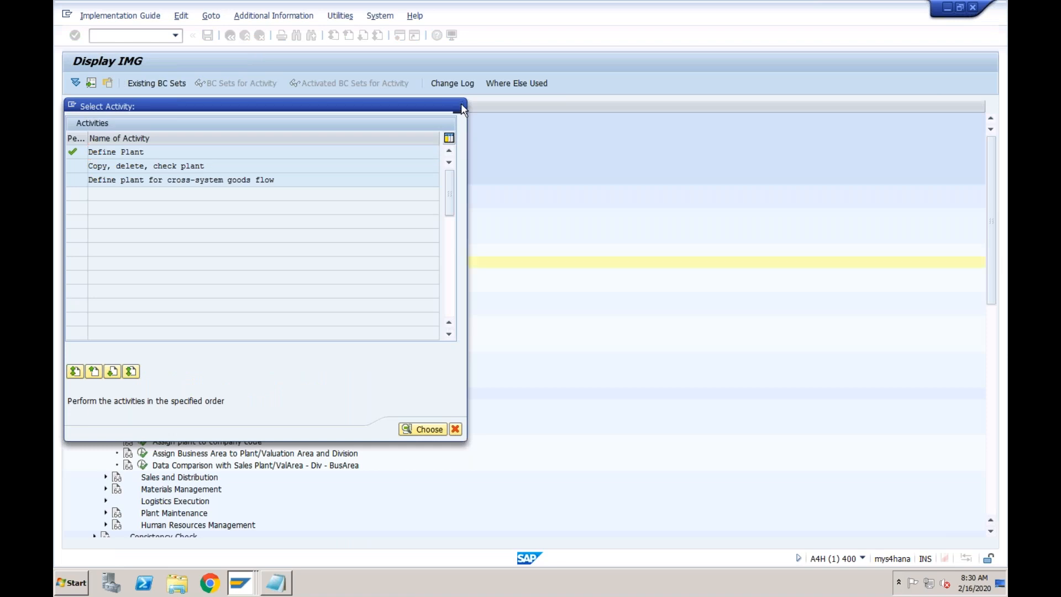
left_click(461, 105)
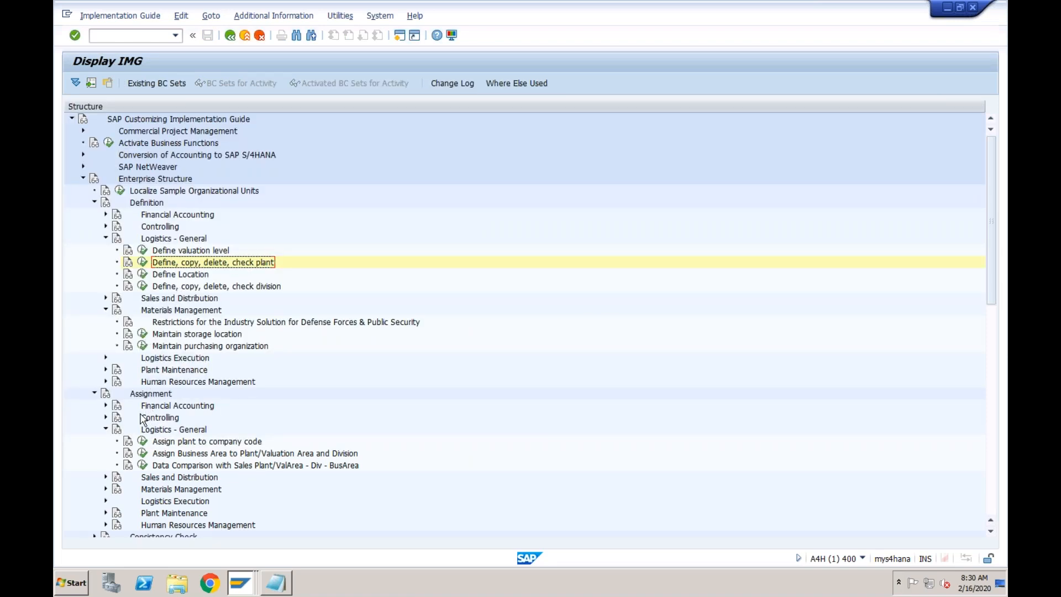
Open the assignment of plants to company codes and add a new entry linking company code ML01 with plant ML01
left_click(142, 443)
left_click(125, 88)
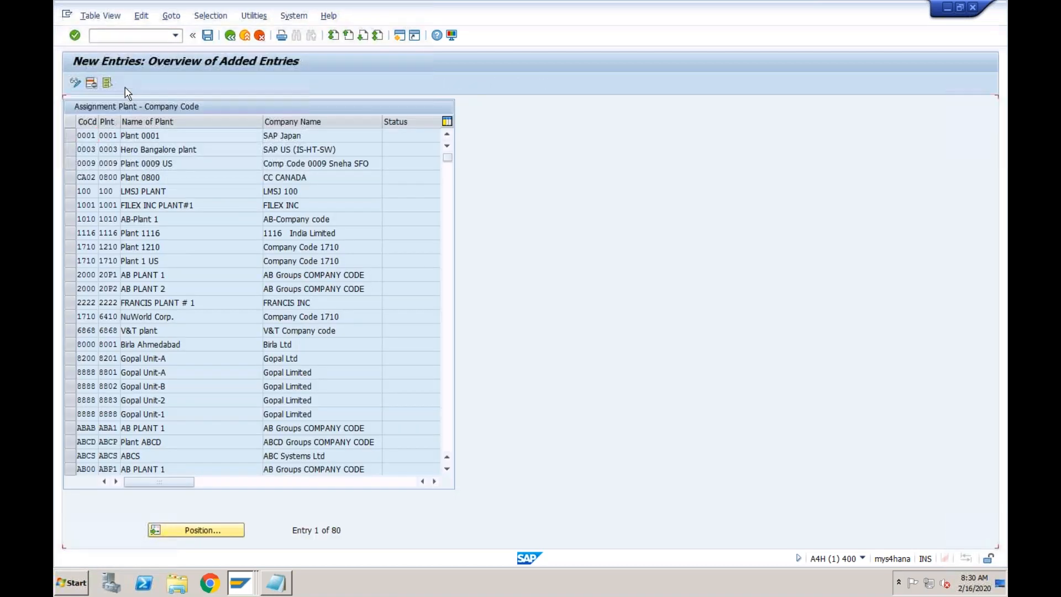
type("ml01")
key("Tab")
type("ml01")
key("Return")
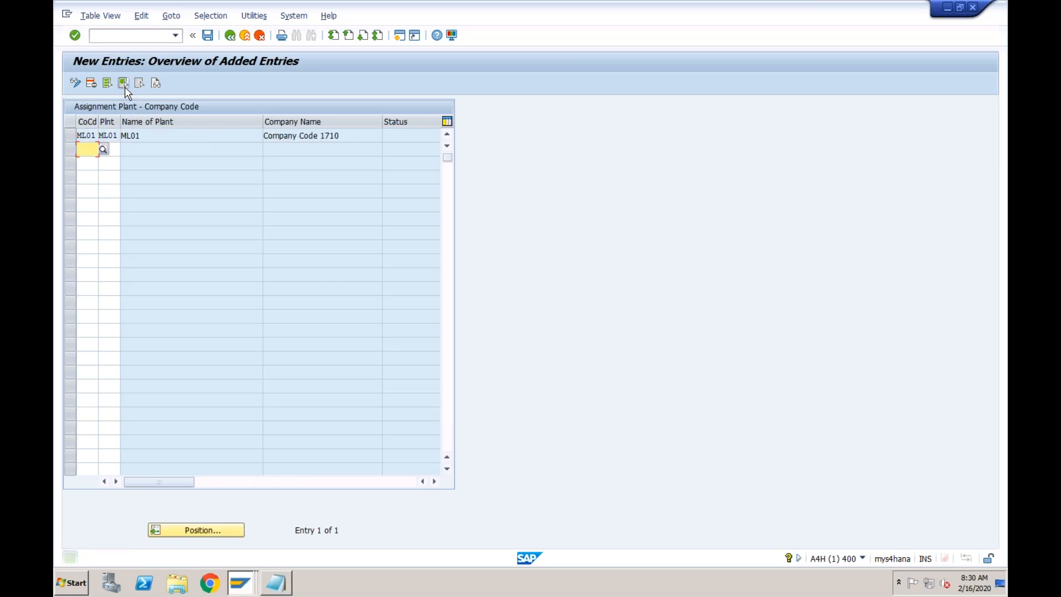
Save the plant assignment under the proposed customizing request and return to the implementation guide
left_click(209, 37)
left_click(249, 225)
left_click(230, 35)
left_click(229, 36)
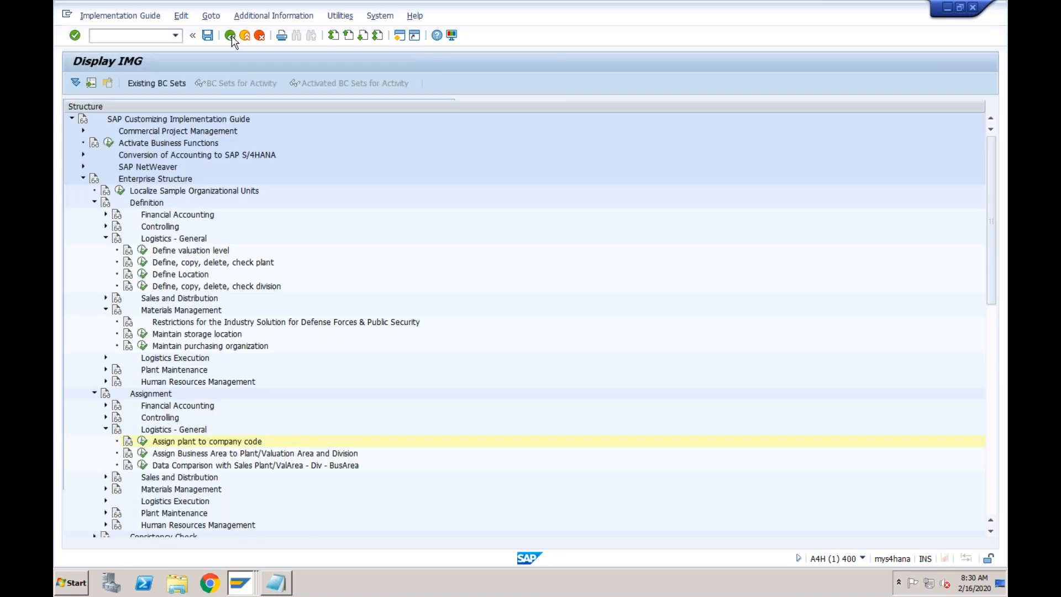
Open the Assign purchasing organization to company code activity in the Materials Management node of the Assignment section
left_click(106, 429)
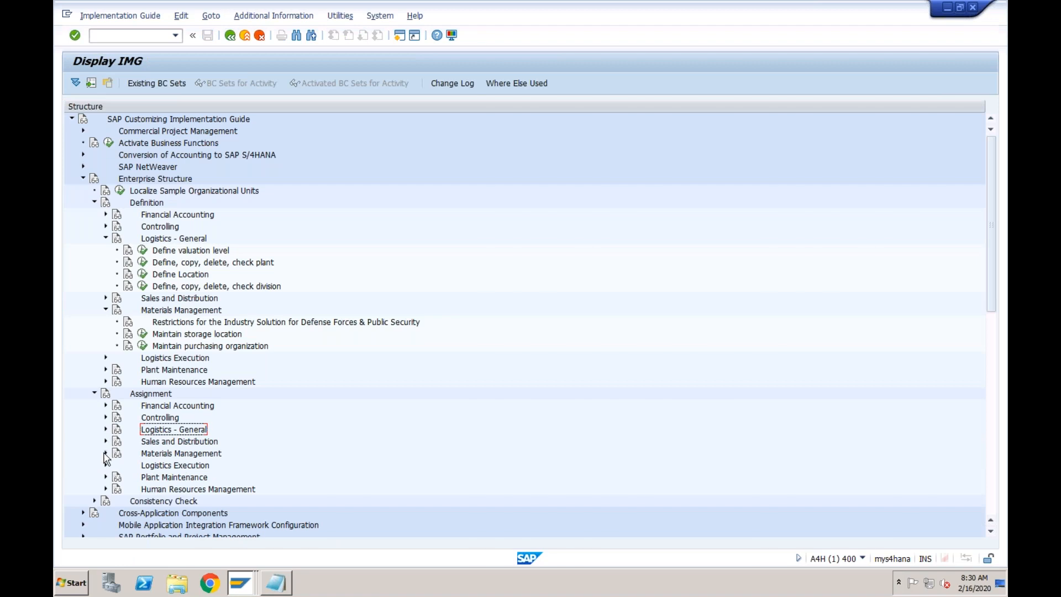
left_click(105, 453)
left_click(172, 467)
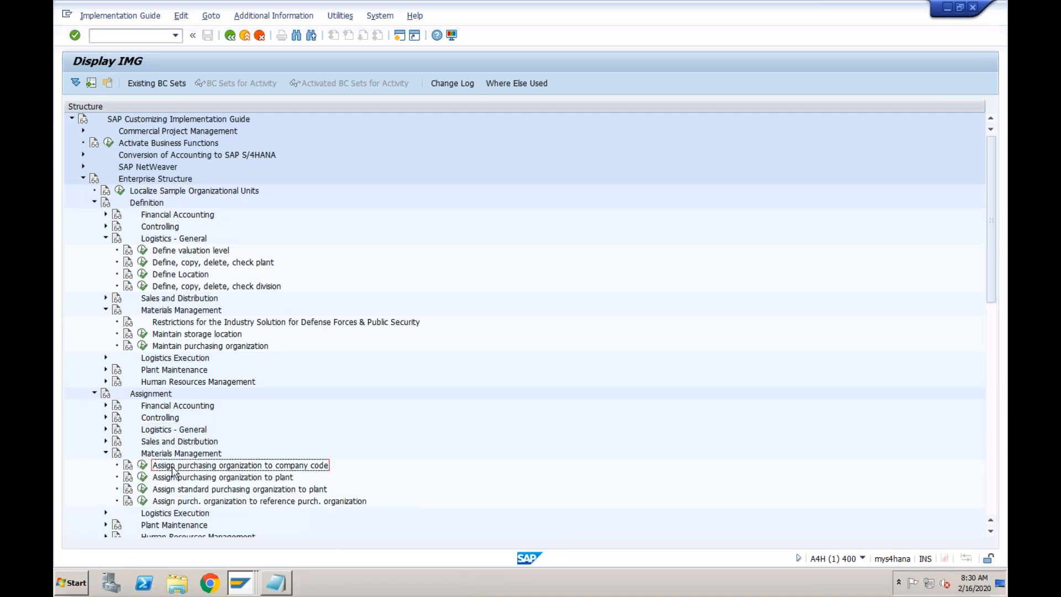
left_click(265, 478)
left_click(142, 465)
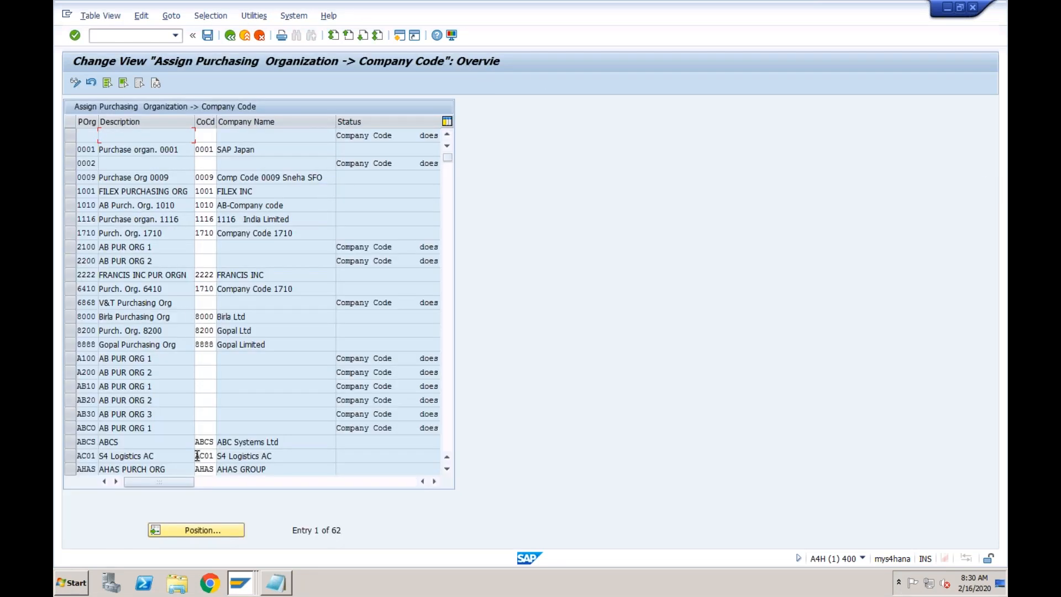
Find purchasing organization ML01 in the list and assign company code ML01 to it
left_click(194, 531)
type("ml01")
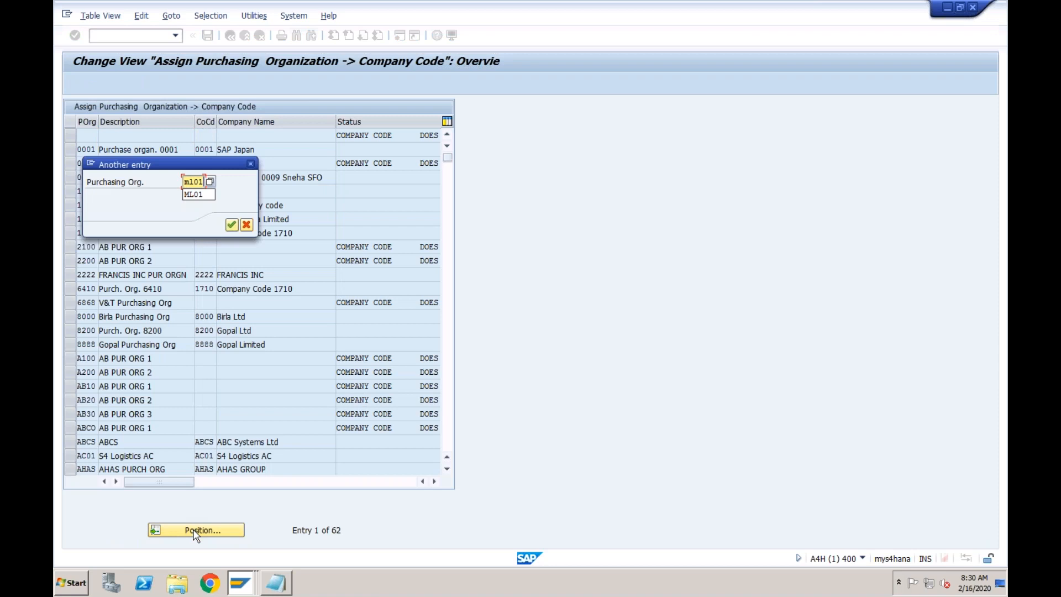
key("Return")
left_click(207, 136)
type("ml01")
key("Return")
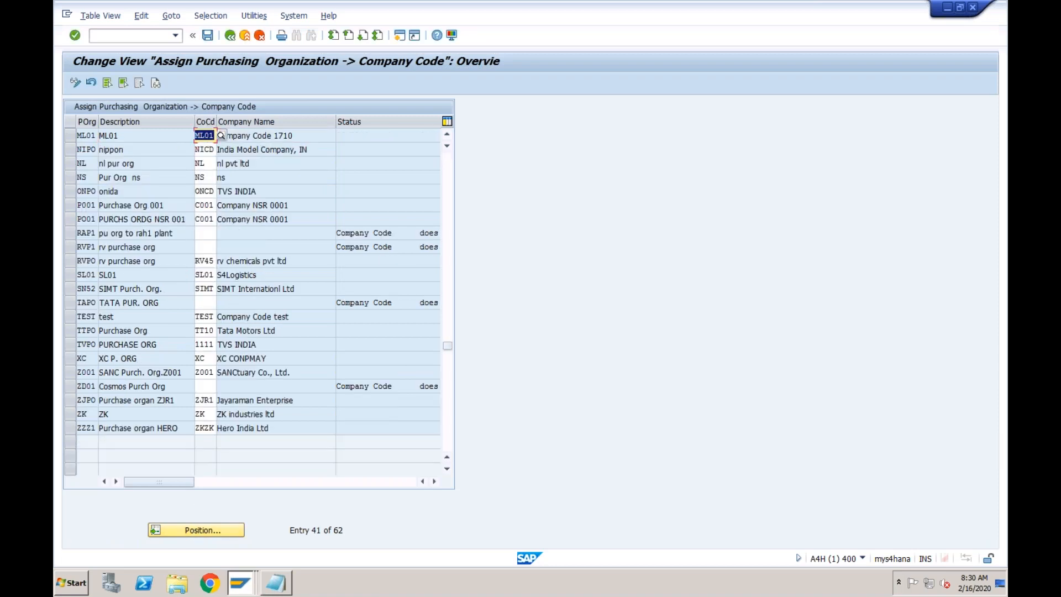
Save the purchasing organization's company code assignment under the proposed customizing request and return to the implementation guide
left_click(208, 35)
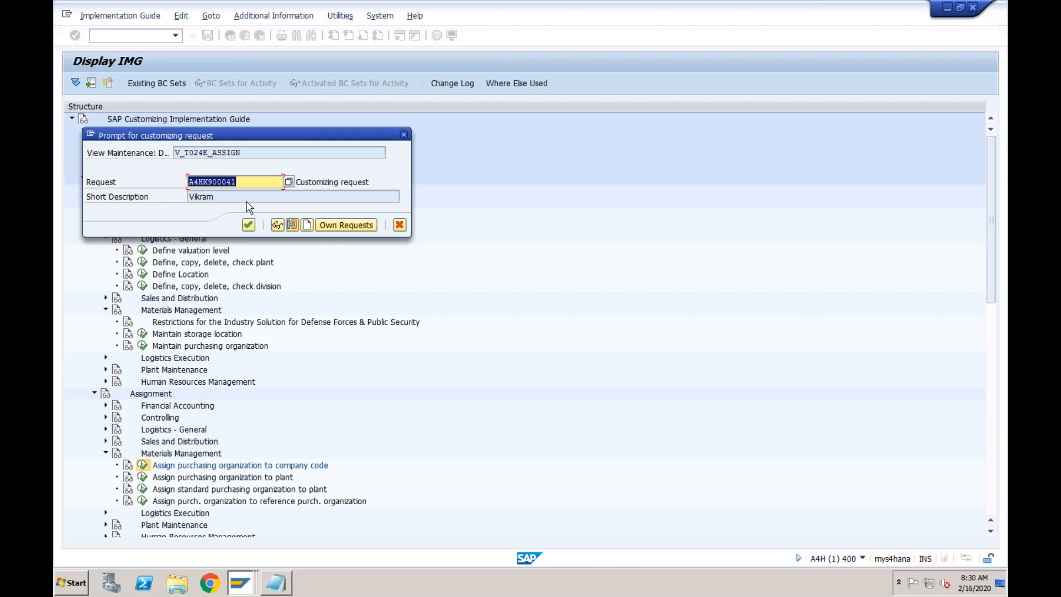
key("Return")
left_click(230, 35)
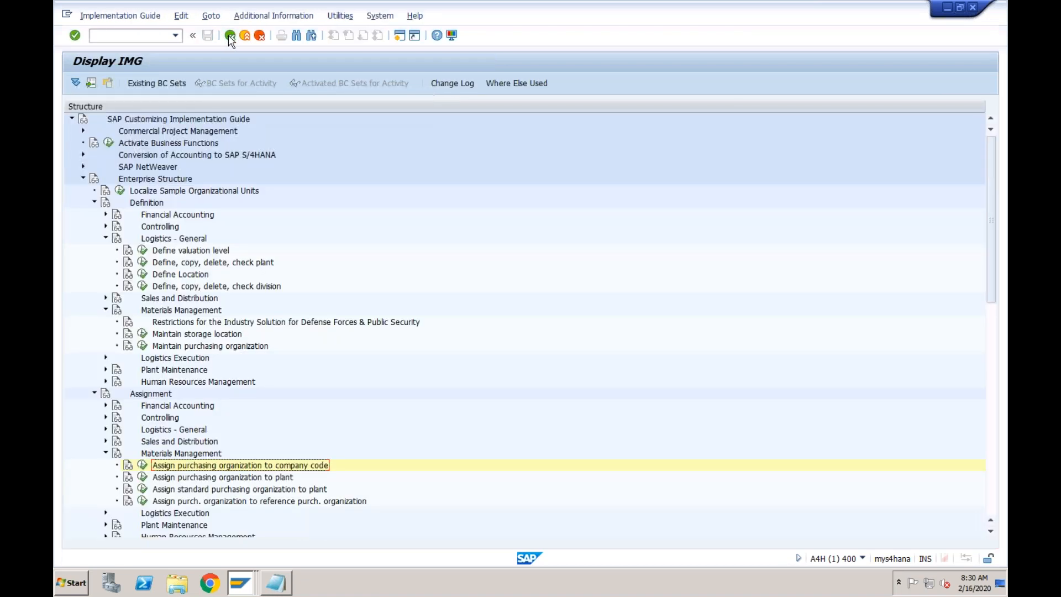
Open the Assign purchasing organization to plant activity and look for purchasing organization ML01 among its entries
left_click(142, 477)
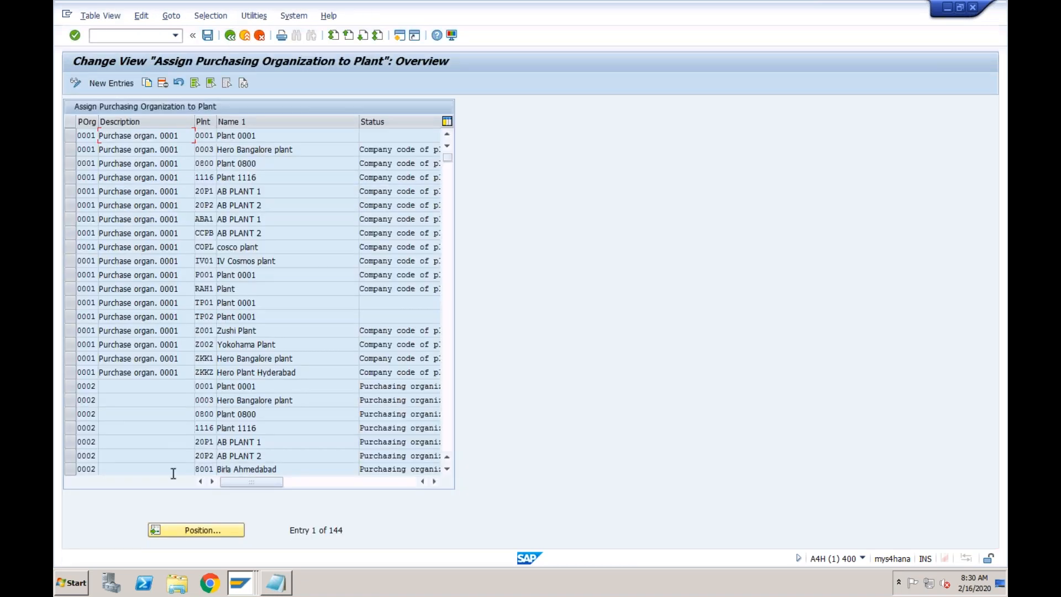
left_click(178, 529)
type("ml01")
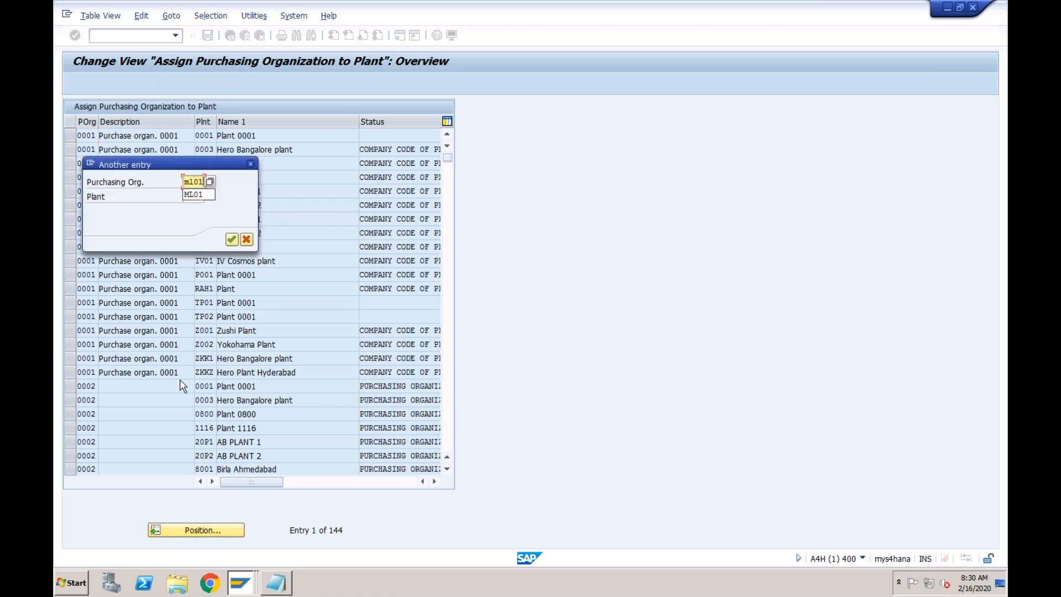
key("Return")
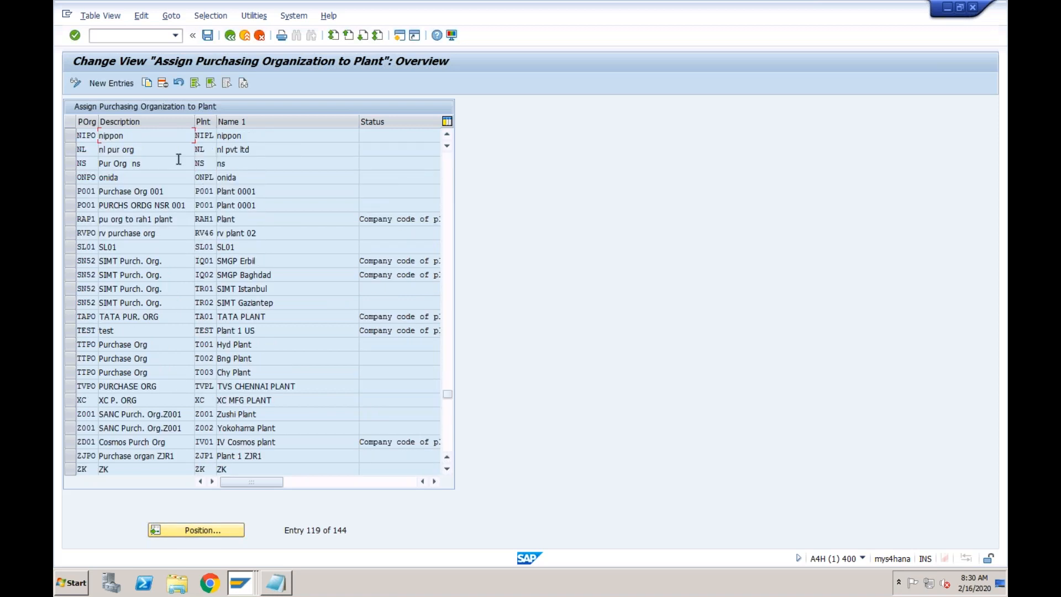
Add a new entry assigning purchasing organization ML01 to plant ML01
left_click(118, 83)
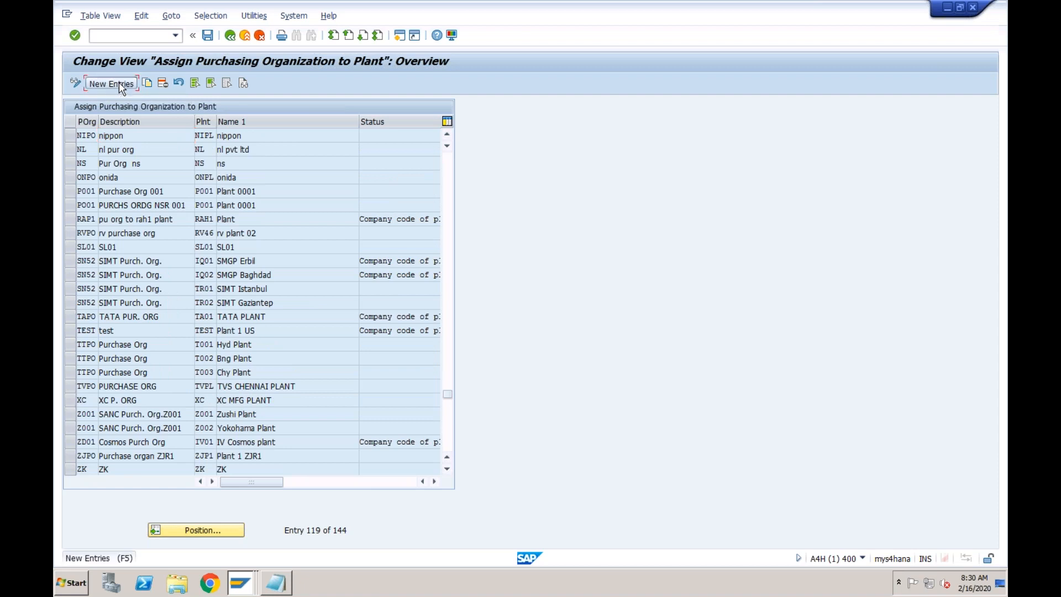
type("m101")
key("Tab")
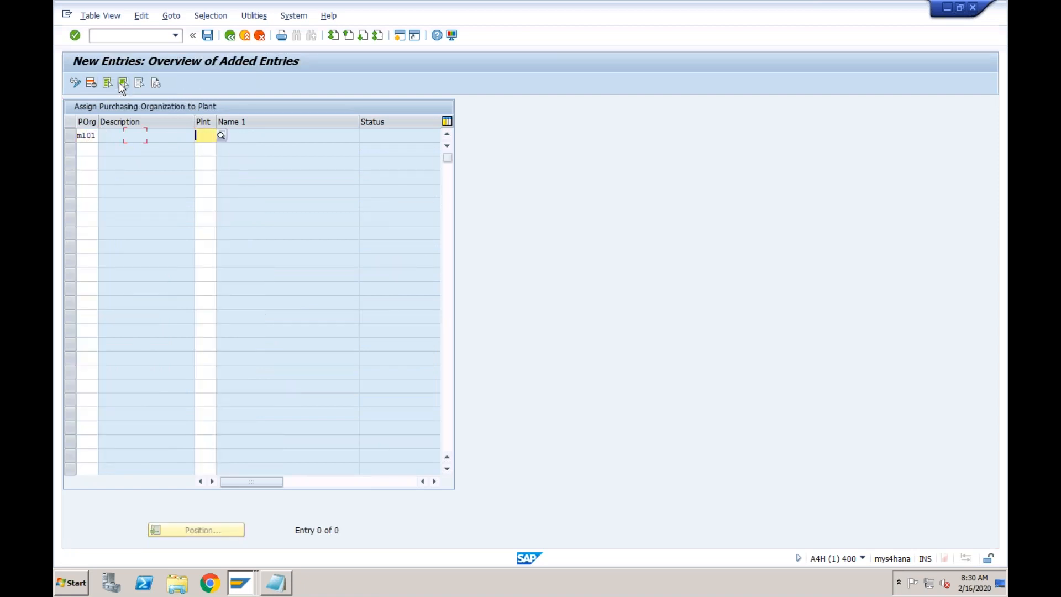
type("ml01")
key("Return")
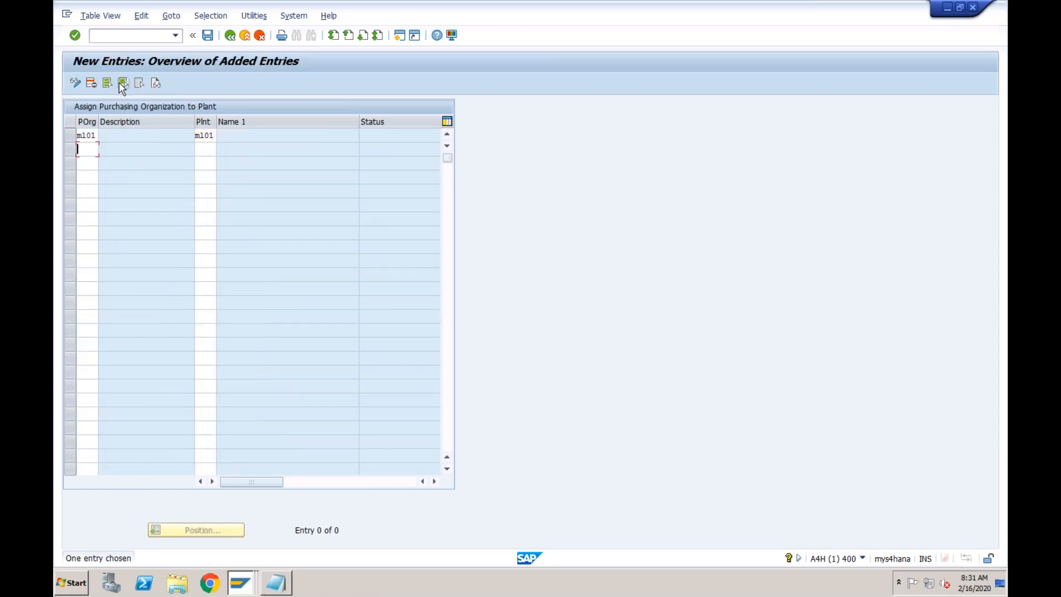
Save the purchasing organization's plant assignment under the proposed customizing request and return to the implementation guide
left_click(208, 35)
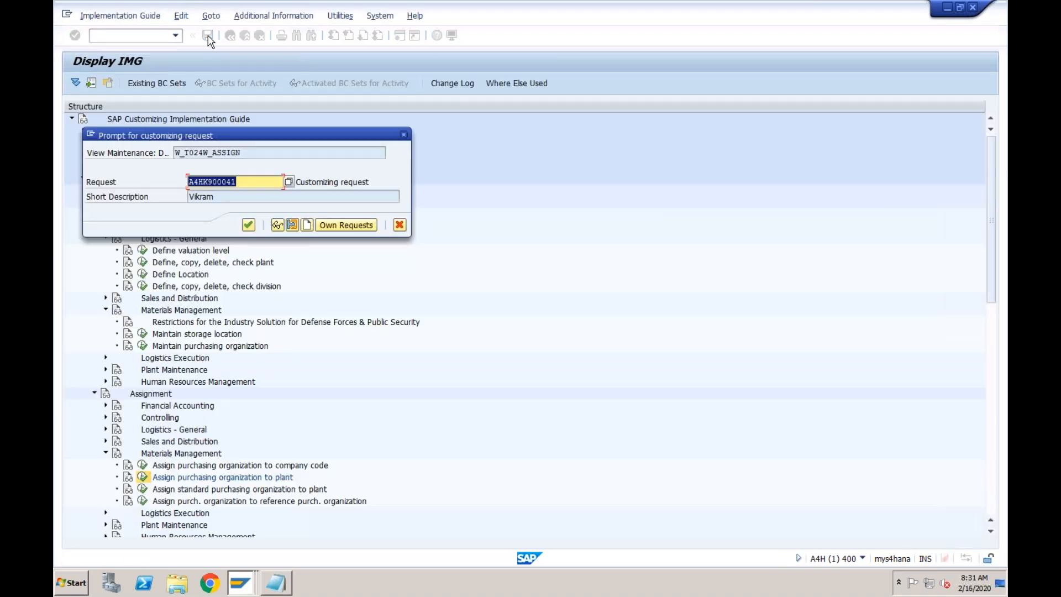
left_click(249, 225)
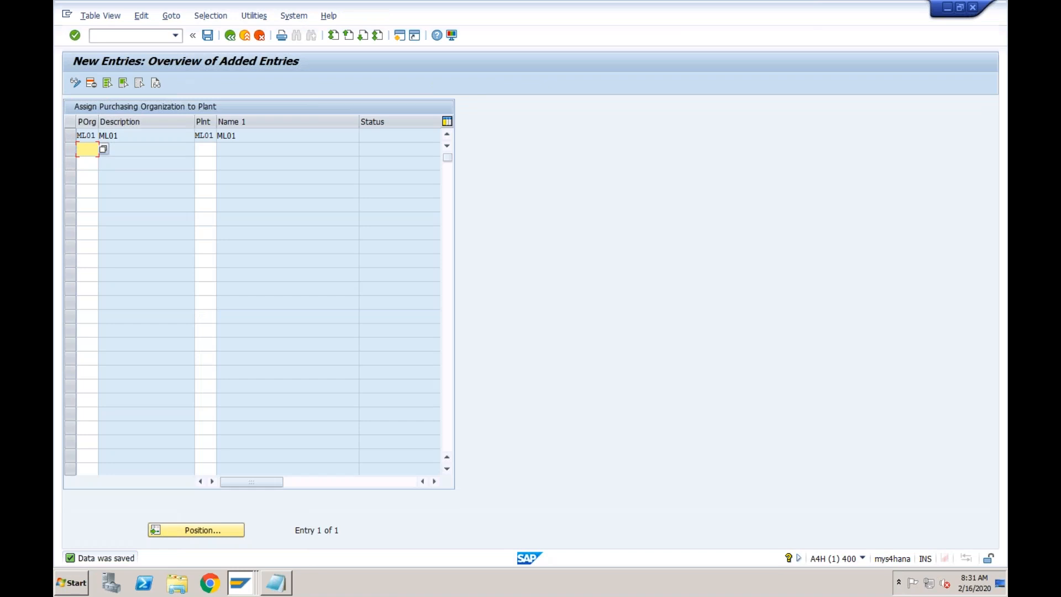
left_click(230, 36)
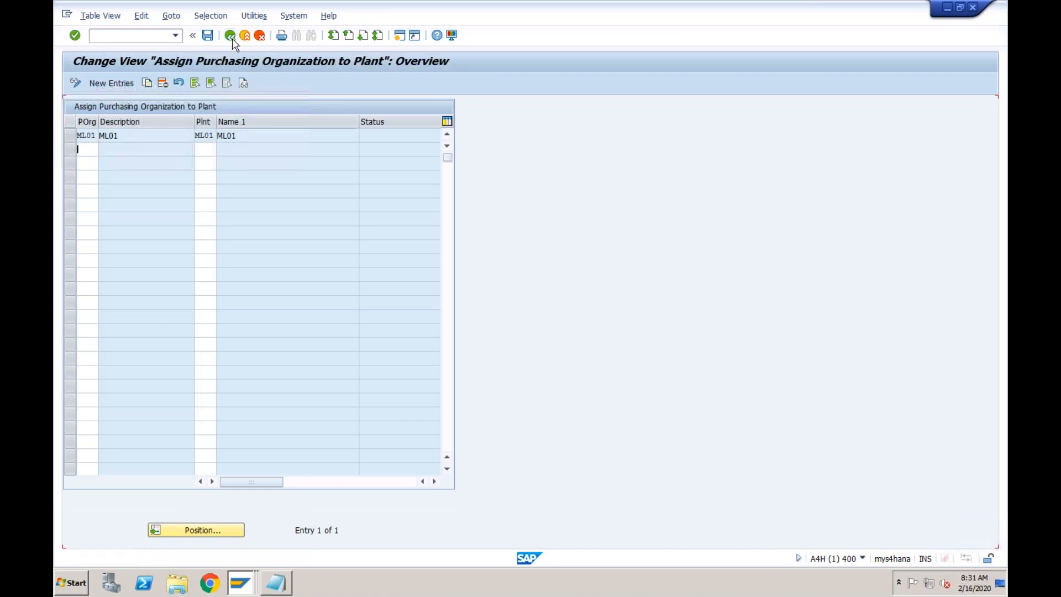
left_click(231, 37)
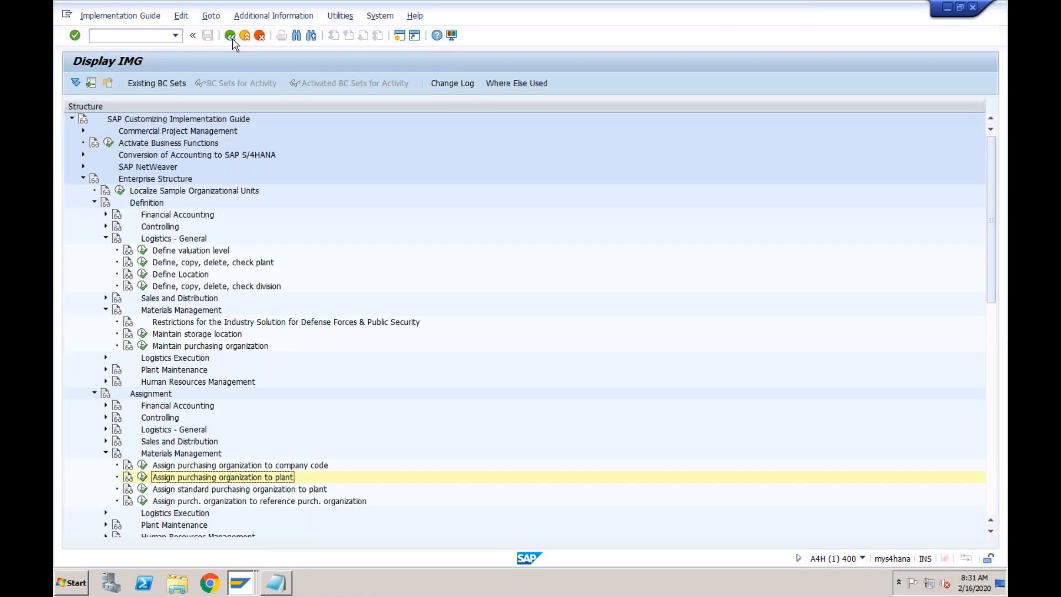
Open a new session, start the Create Material transaction and enter ML01_TEST as the material
left_click(401, 40)
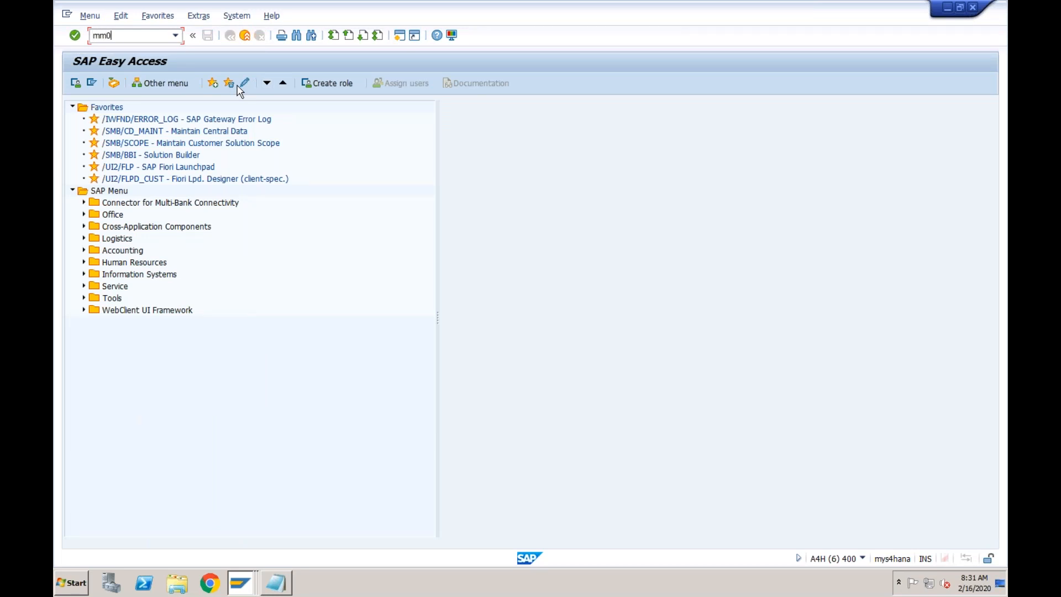
key("Return")
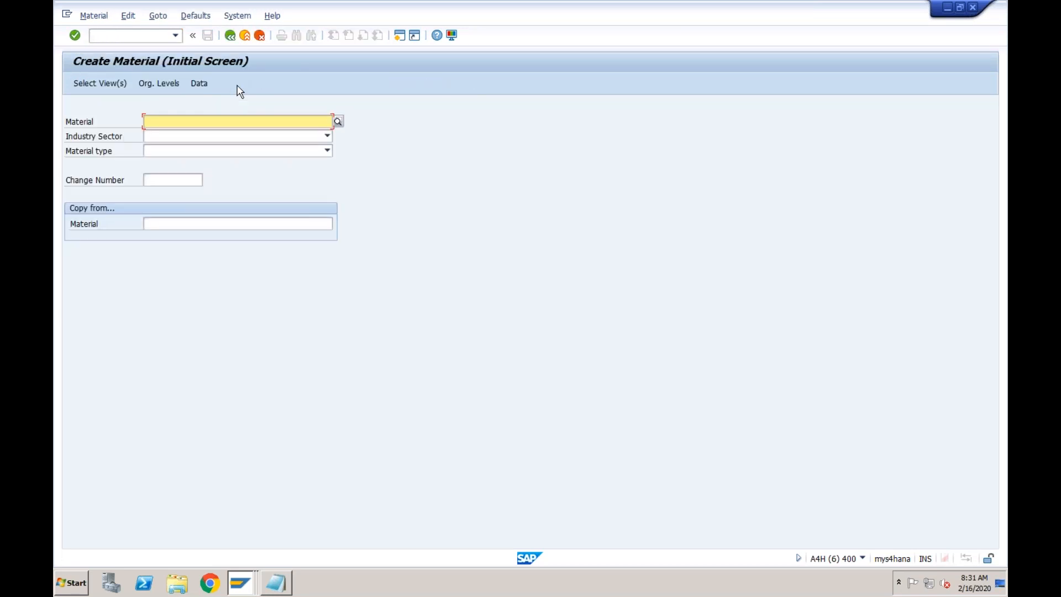
type("ML")
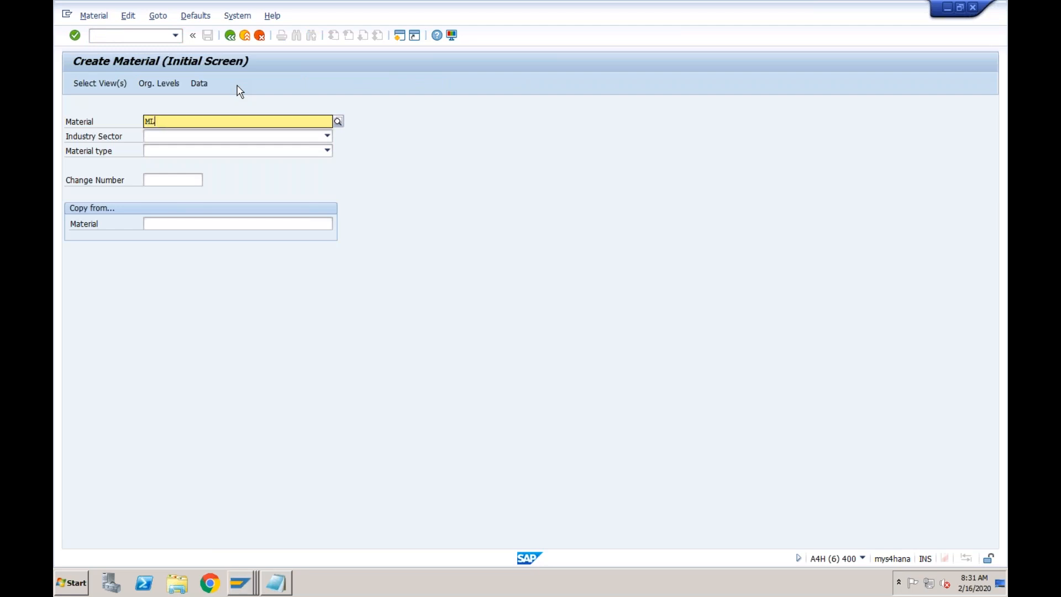
type("01_TEST")
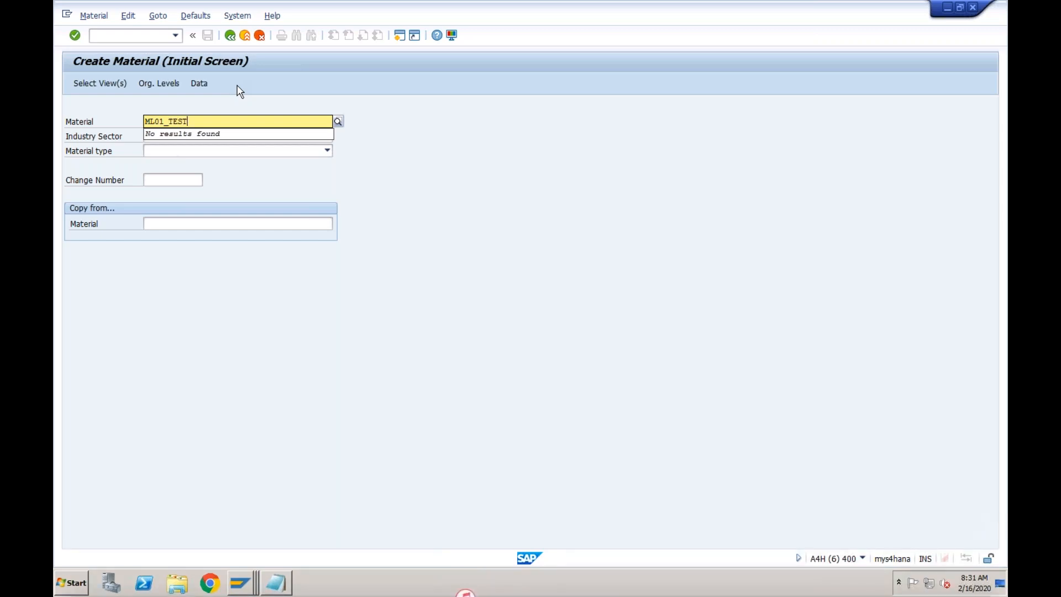
key("Tab")
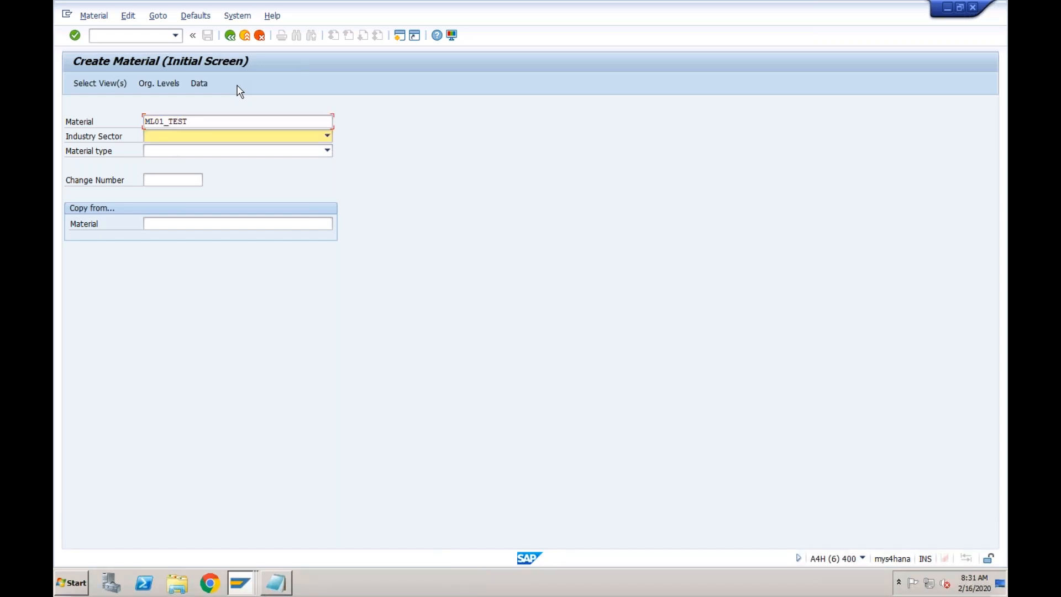
Set the new material's industry sector to Chemical industry
key("m")
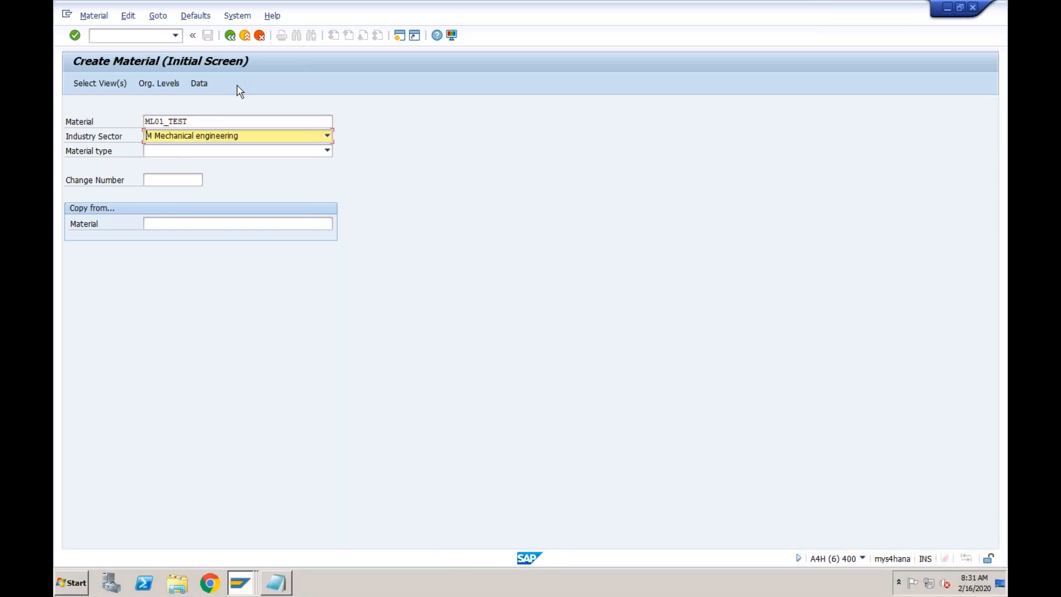
left_click(214, 142)
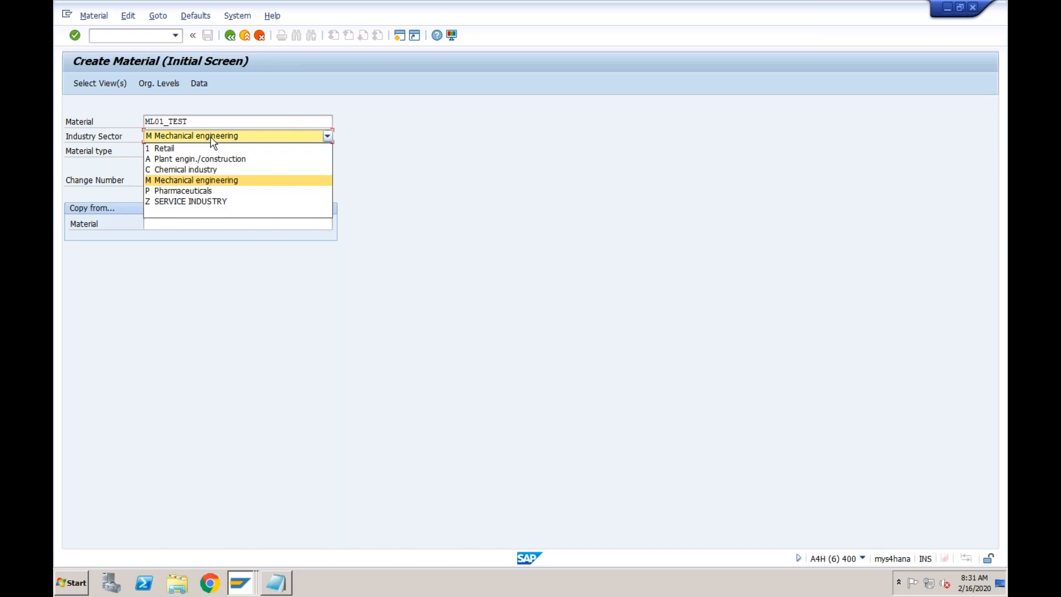
left_click(196, 168)
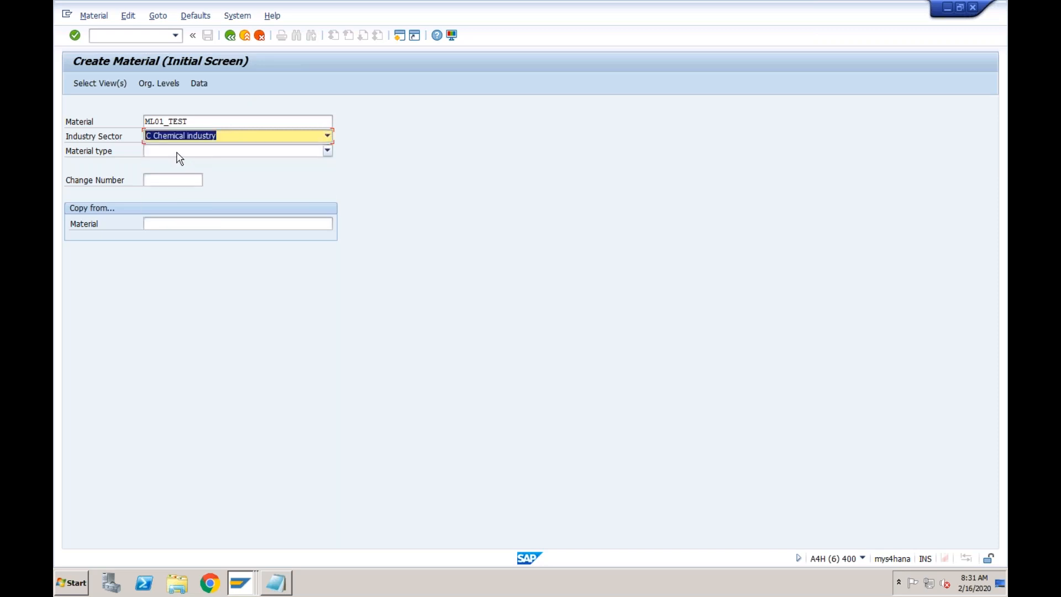
Set the material type to ROH Raw materials and proceed to the view selection
left_click(177, 151)
key("r")
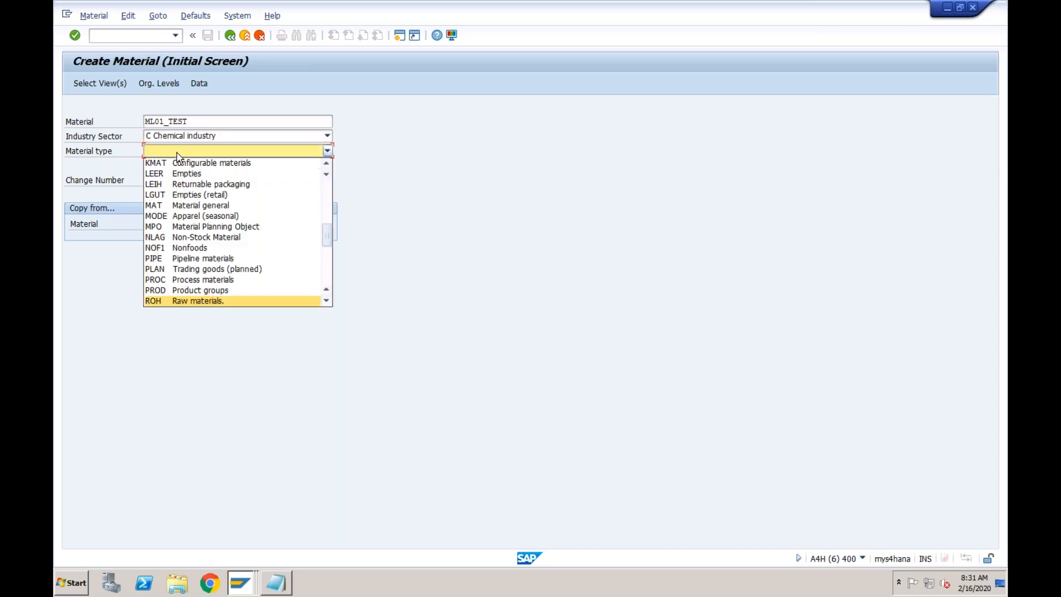
left_click(183, 301)
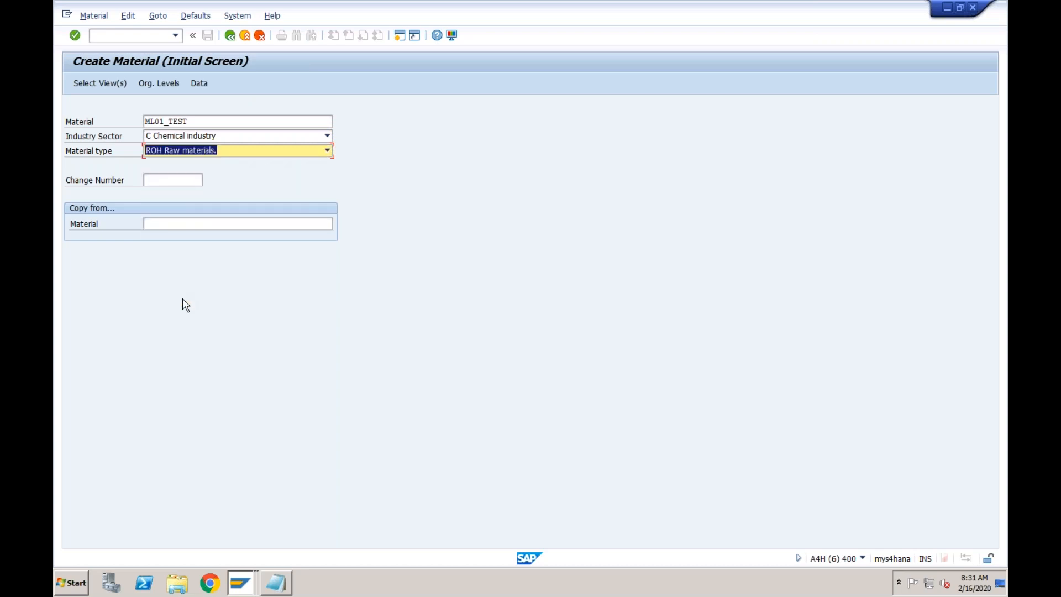
key("Return")
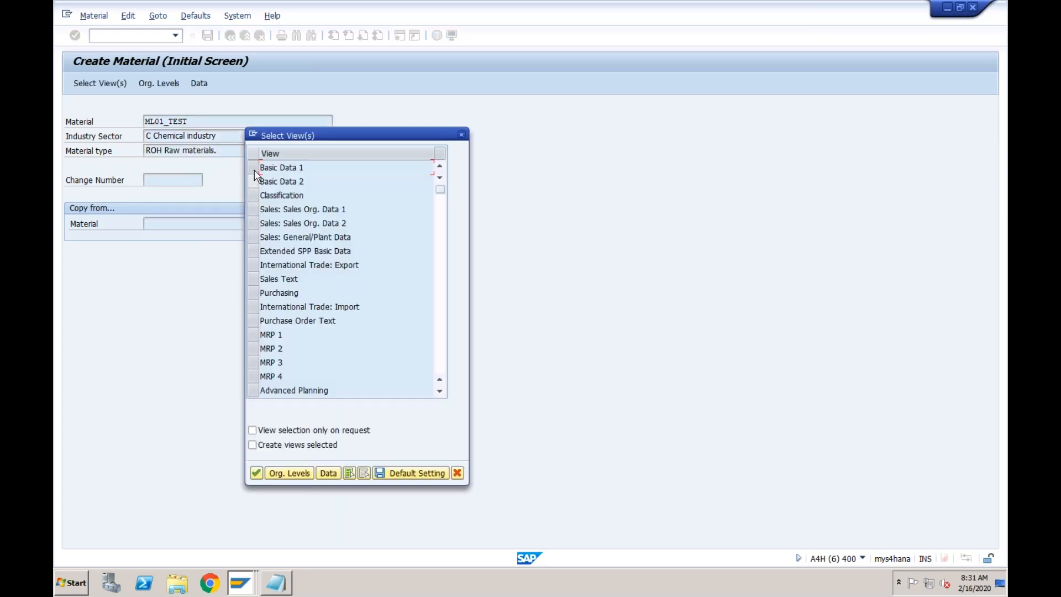
Select the views Basic Data 1 and 2, Purchasing, General Plant Data / Storage 1 and 2, Accounting 1 and Costing 1, and accept them
left_click(254, 169)
left_click(254, 183)
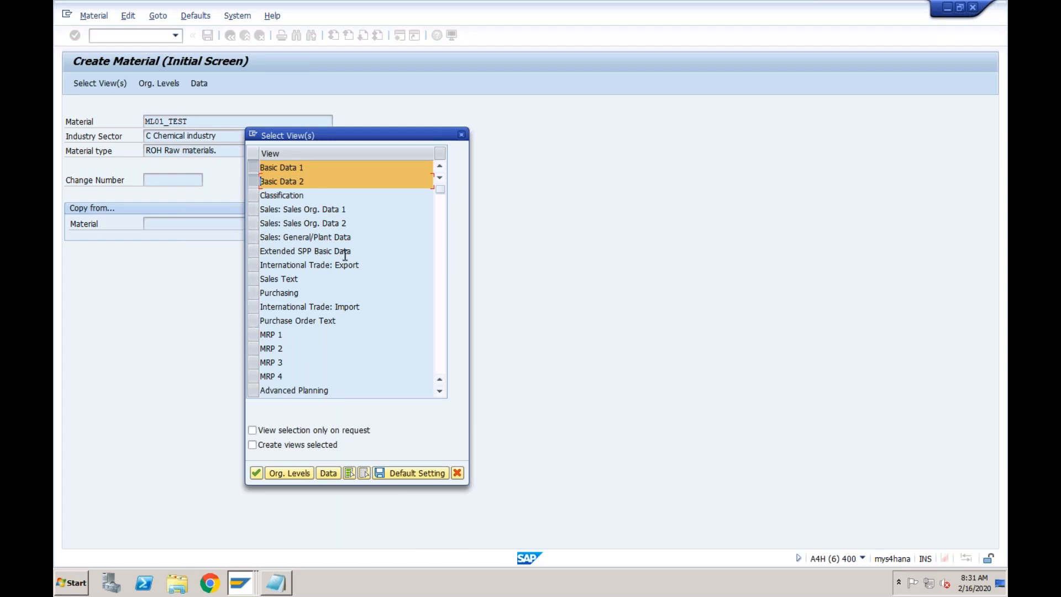
left_click(441, 240)
left_click(253, 197)
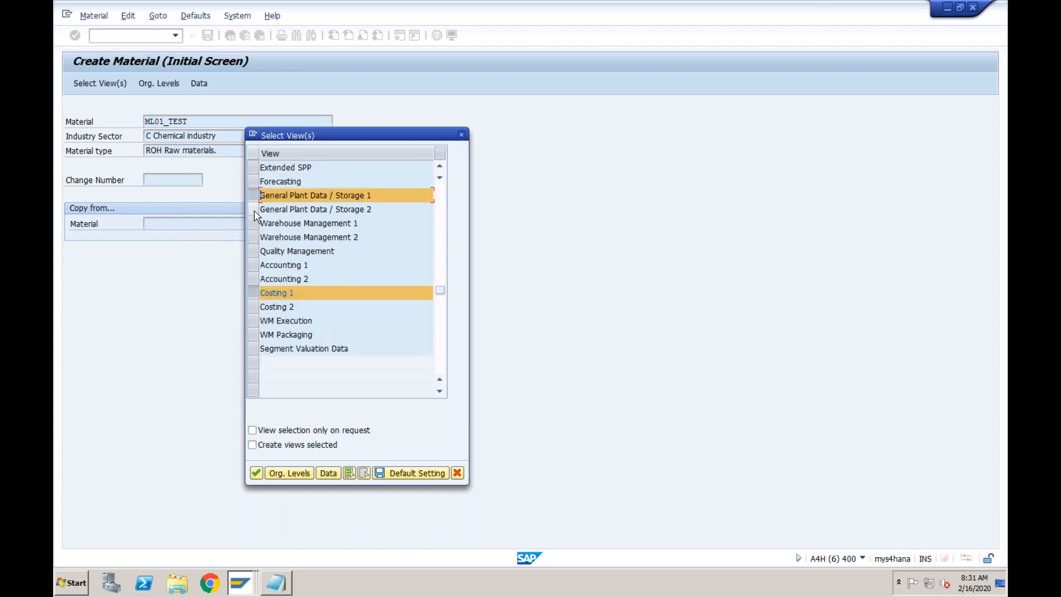
left_click(254, 210)
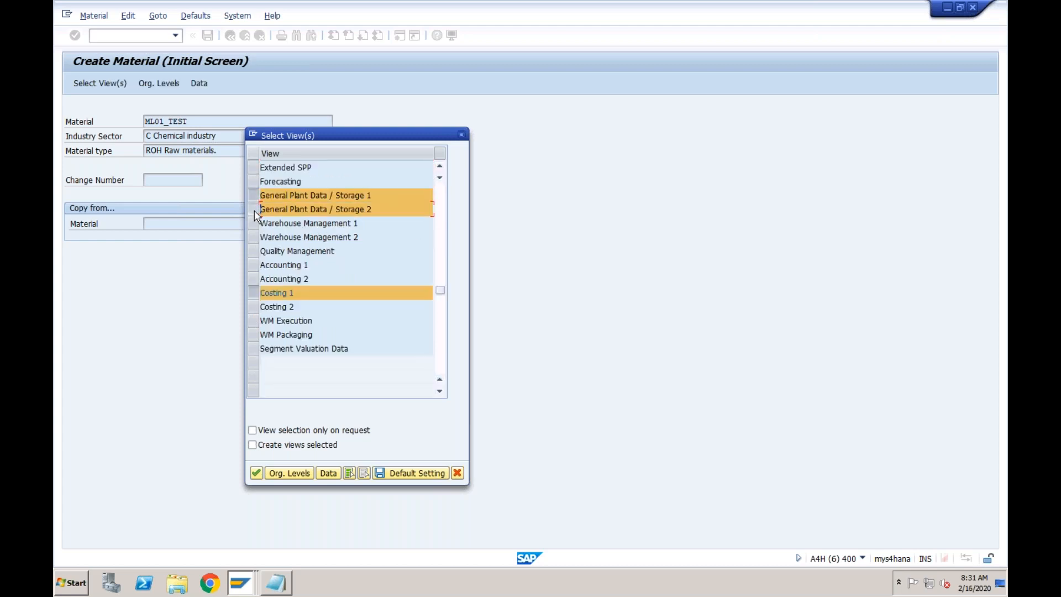
left_click(254, 266)
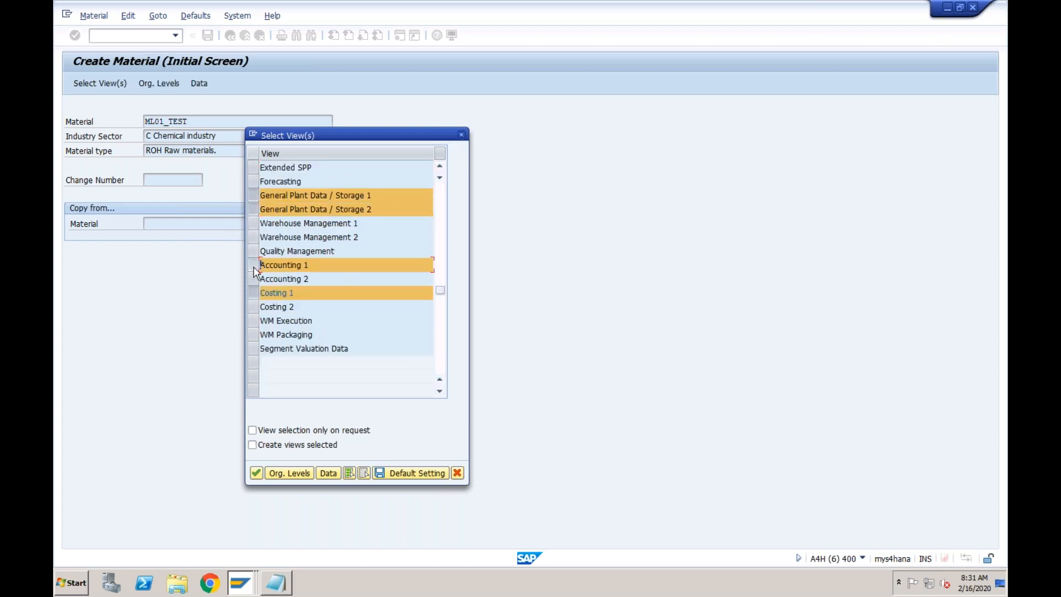
left_click(441, 205)
left_click(254, 293)
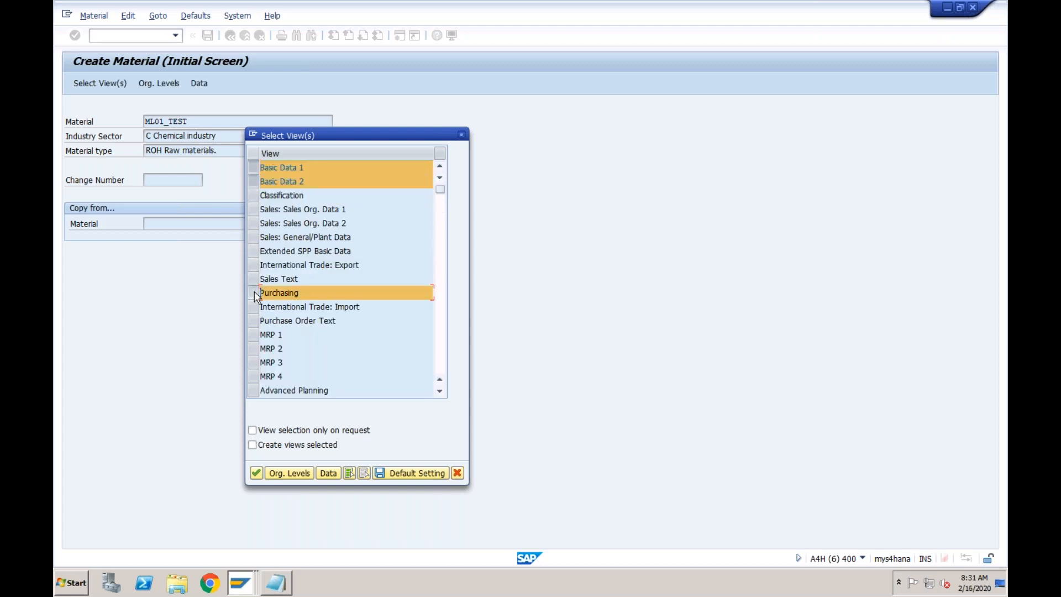
left_click(256, 473)
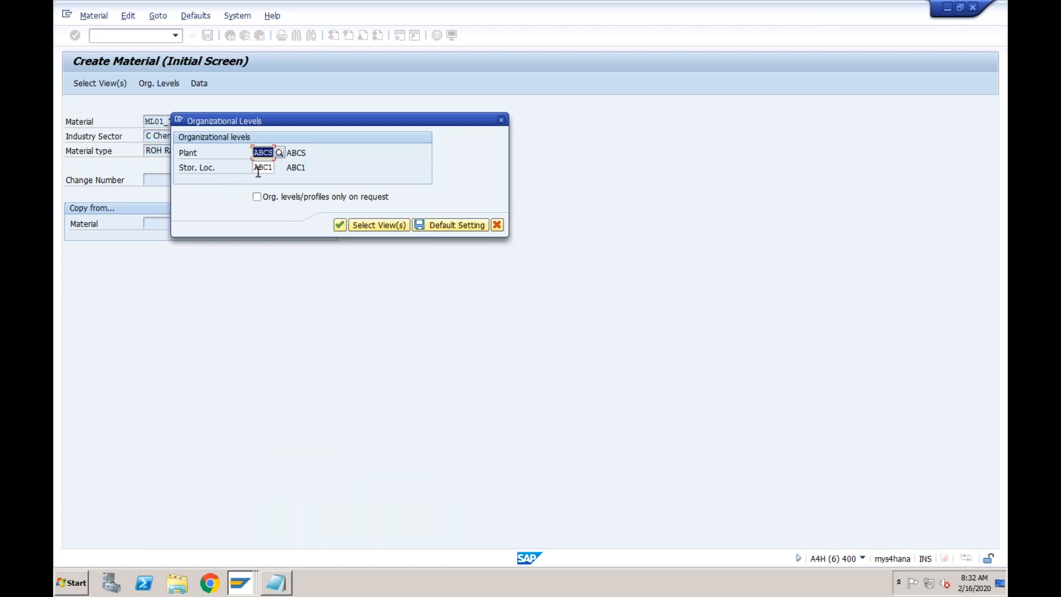
Set the organizational levels to plant ML01 and storage location ML01 and continue to the material data
type("m101")
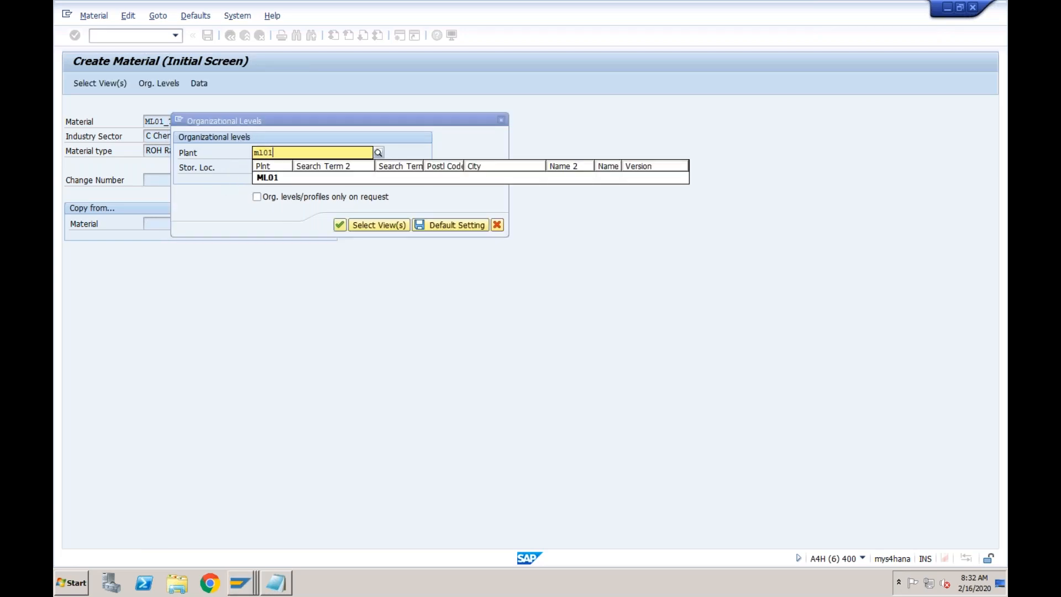
key("Tab")
type("m101")
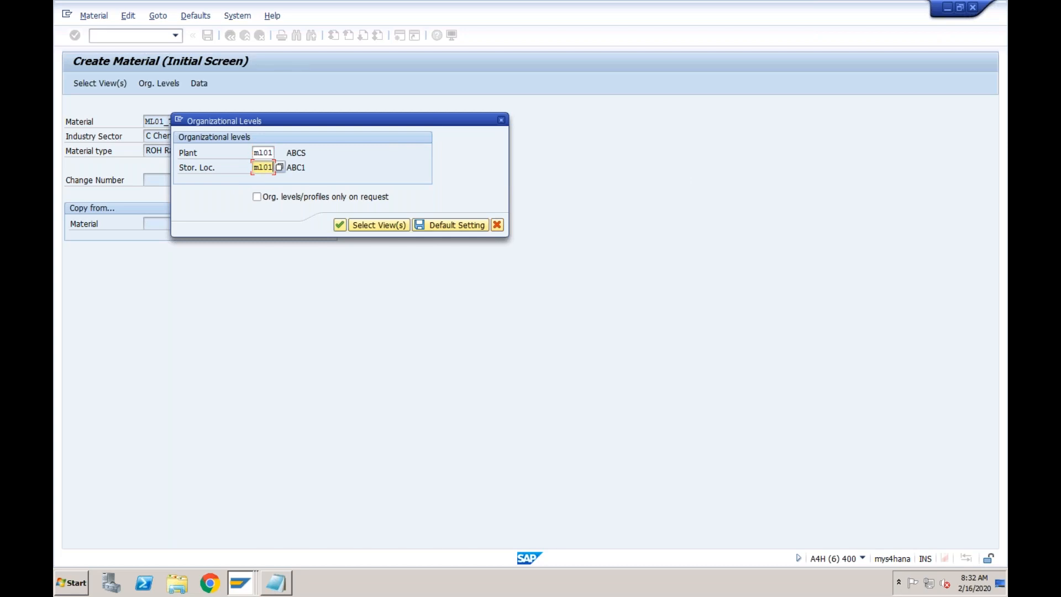
key("Return")
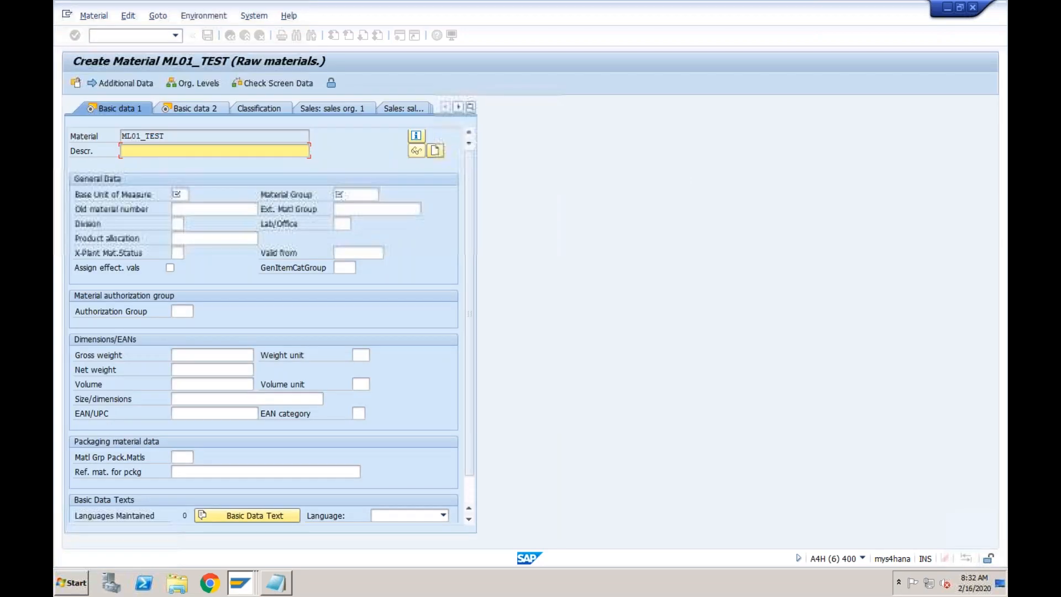
Copy the material name ML01_TEST into the material's description
left_click_drag(165, 137, 119, 135)
key("ctrl+c")
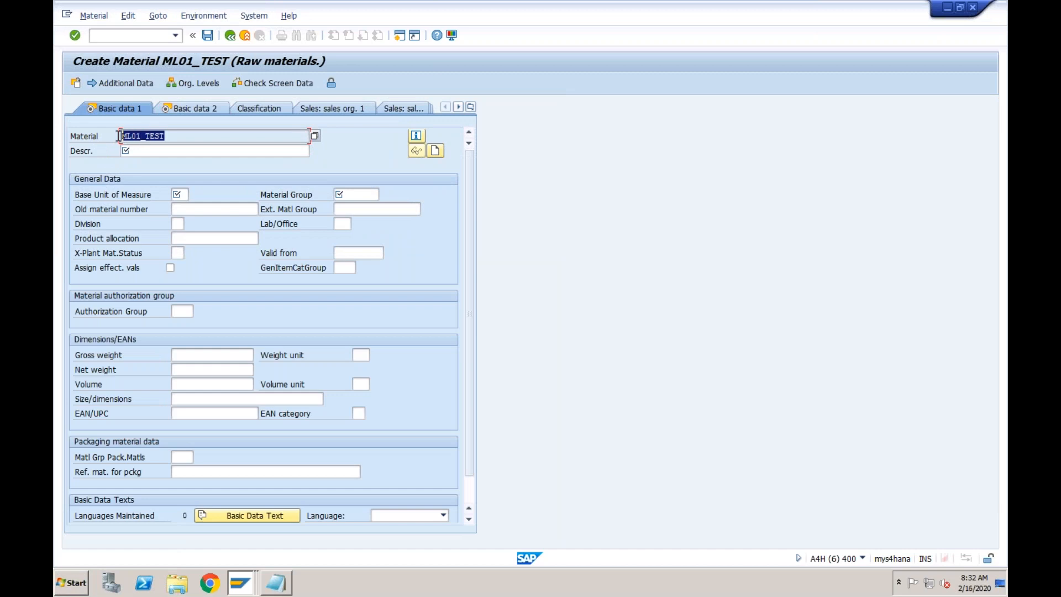
left_click(137, 152)
key("ctrl+v")
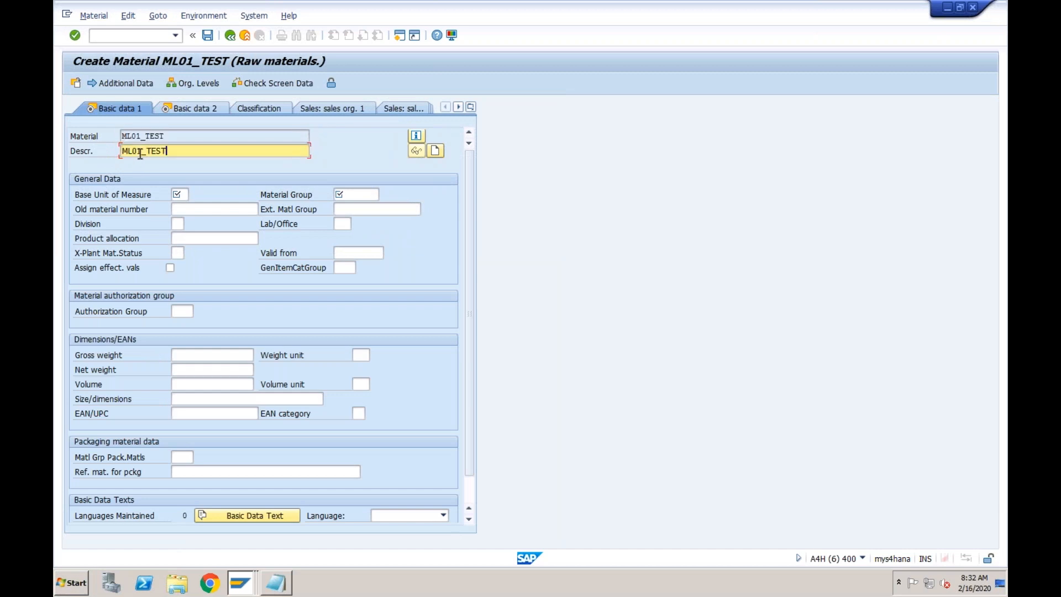
Set the base unit of measure to EA and the material group to 01, and continue to the second basic data view
left_click(178, 194)
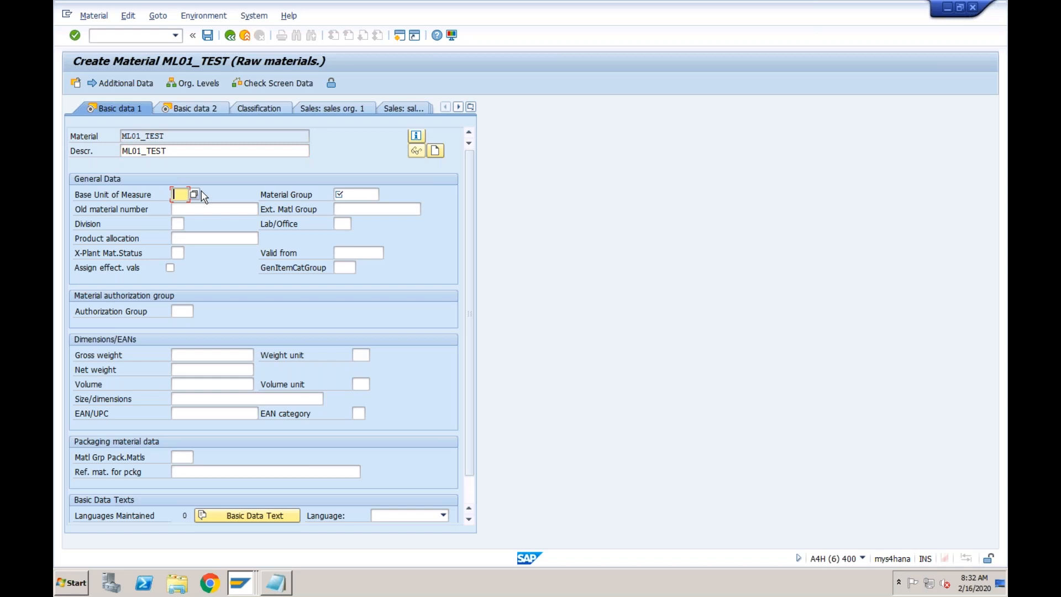
type("ea")
key("Tab")
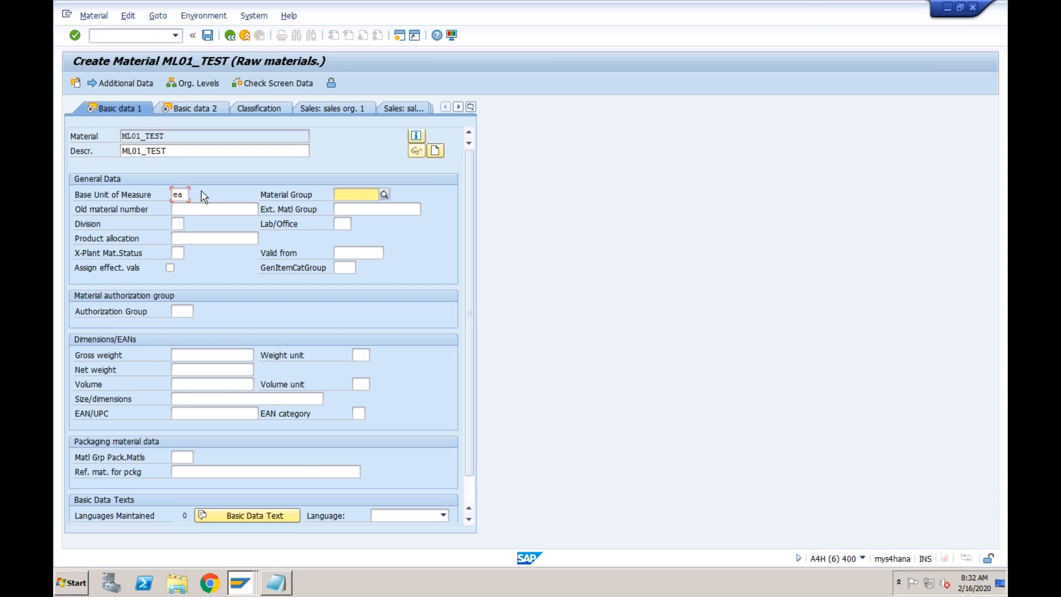
left_click(384, 193)
key("Return")
key("Return")
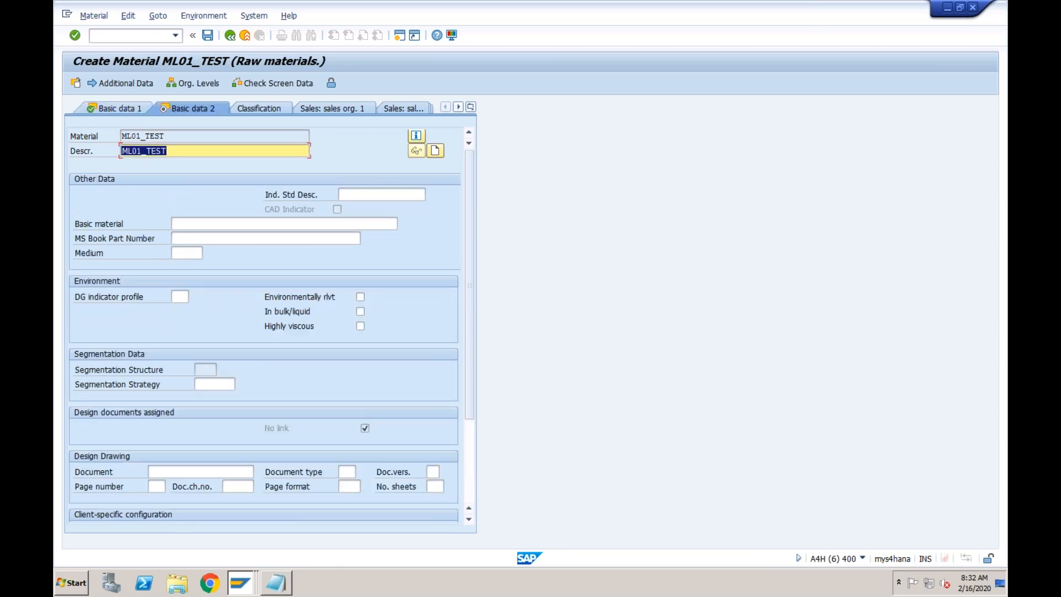
Continue through the purchasing and plant data views to Accounting 1 and set the valuation class to 3000 Raw Materials
key("Return")
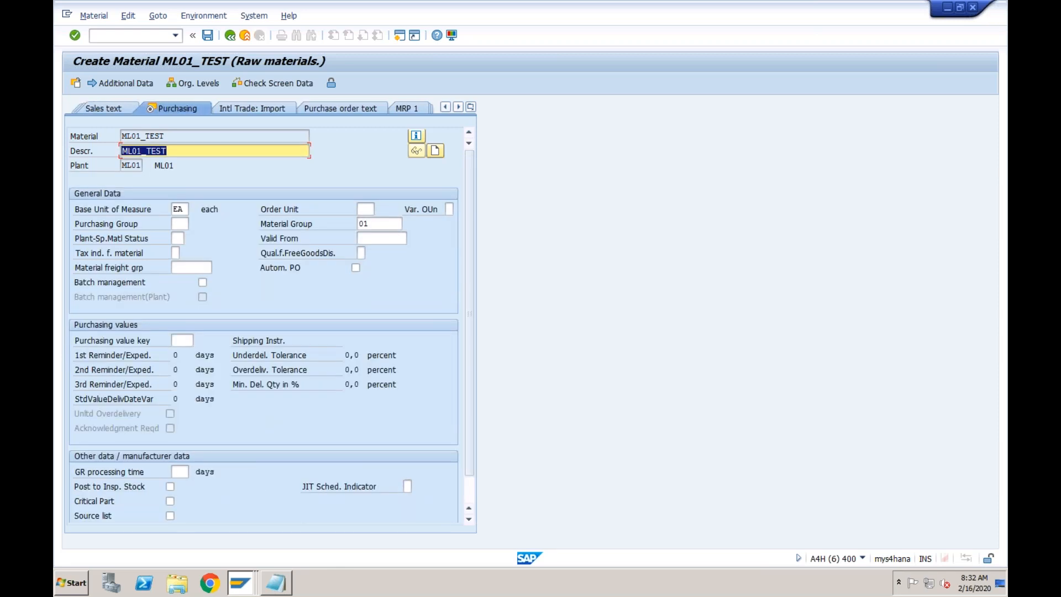
key("Return")
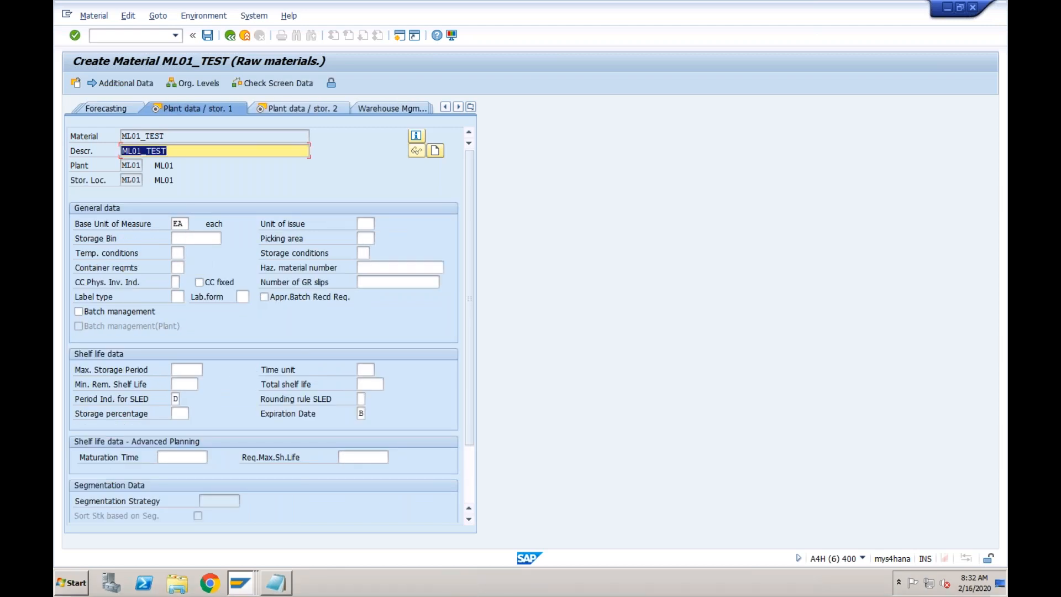
key("Return")
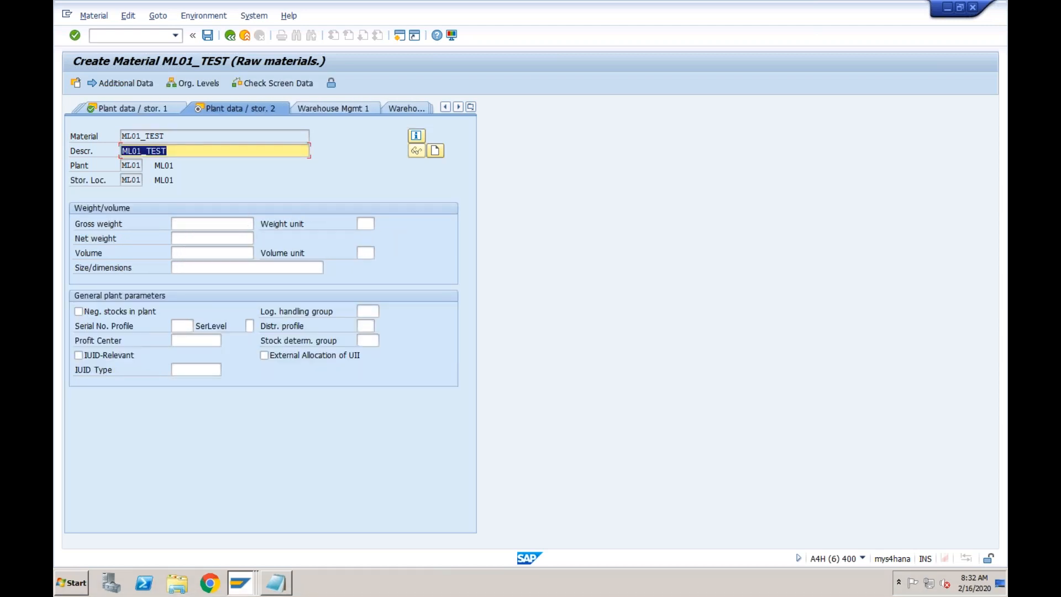
key("Return")
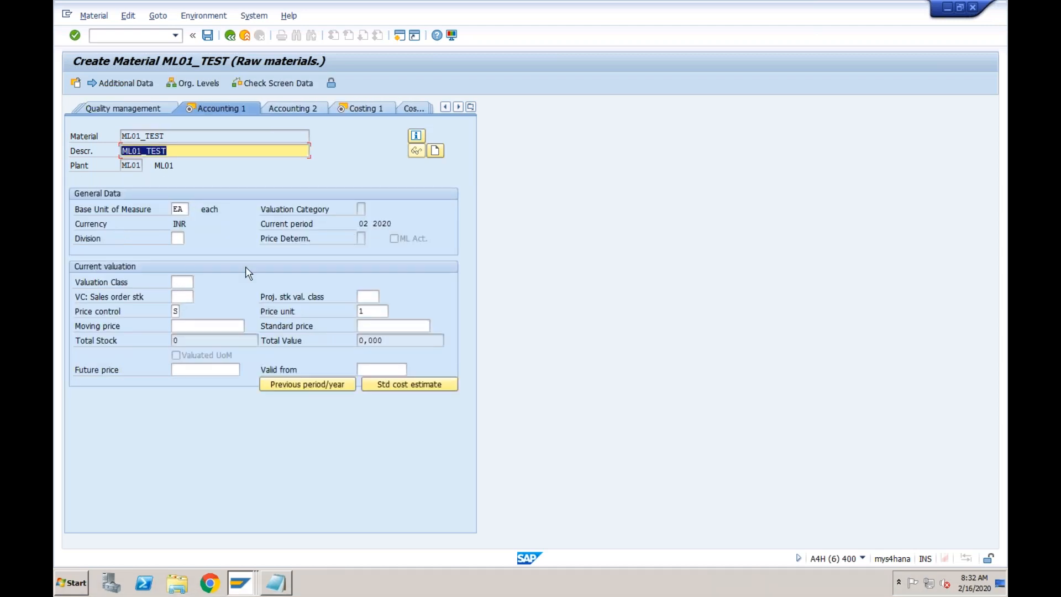
left_click(181, 281)
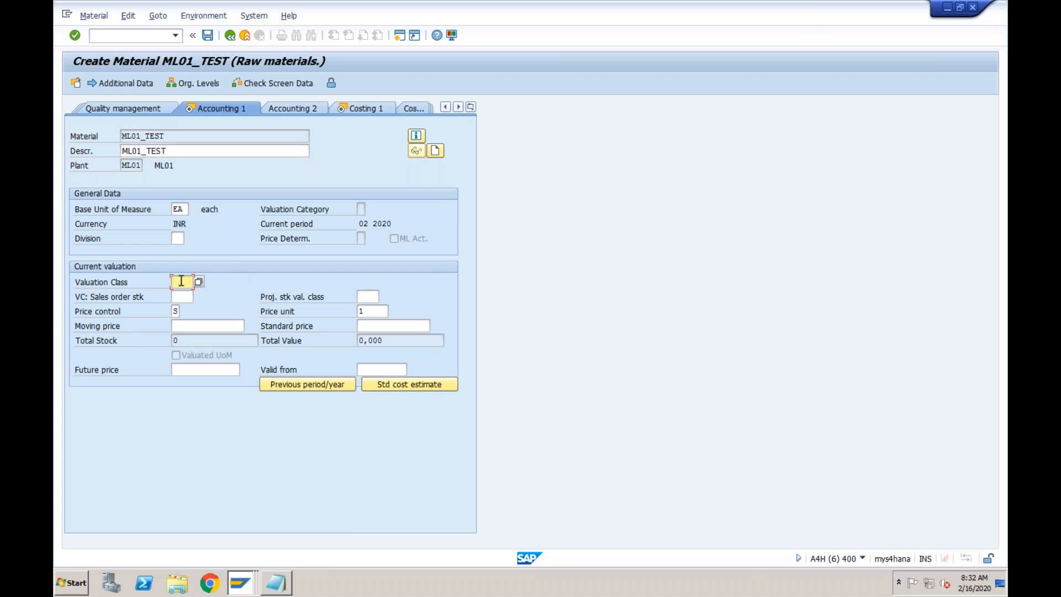
left_click(199, 281)
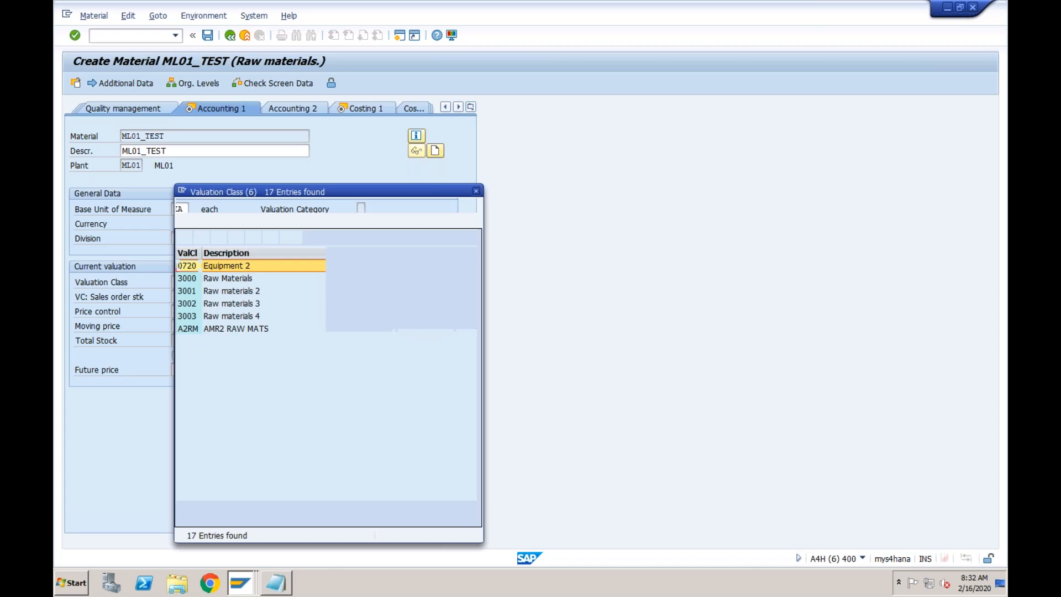
left_click(200, 279)
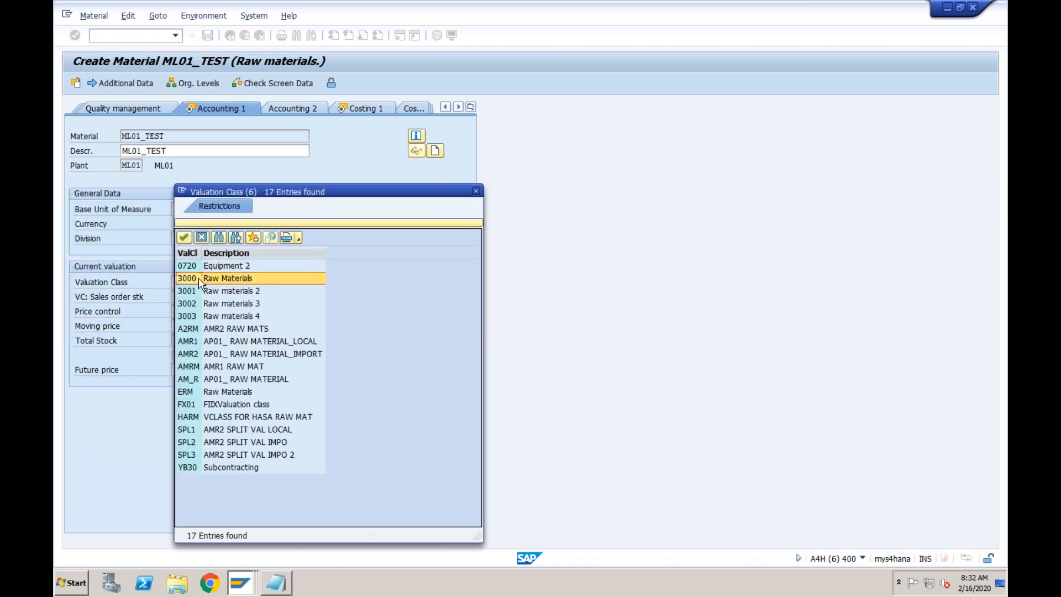
double_click(201, 279)
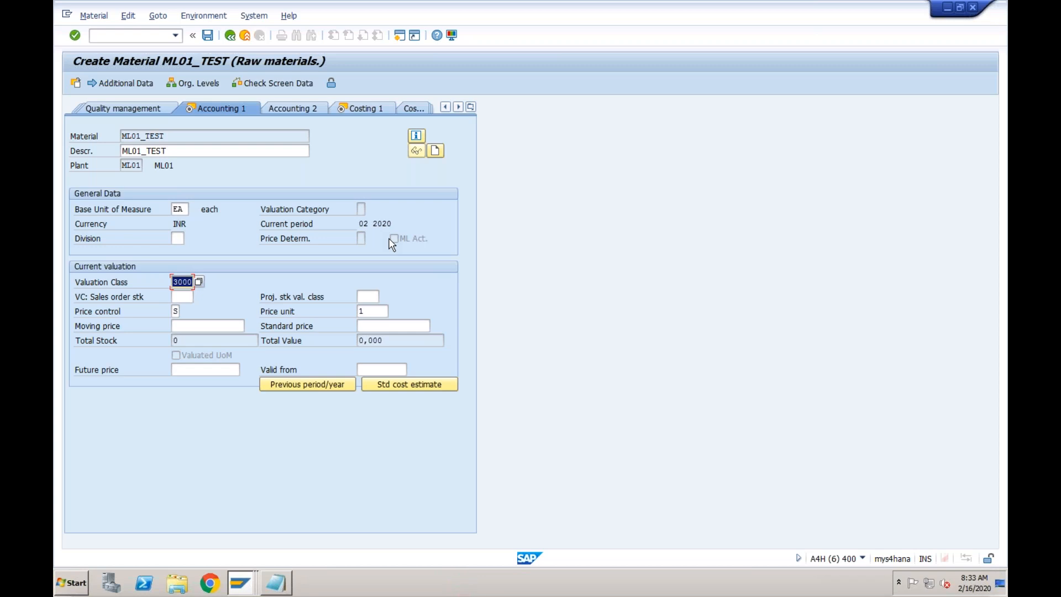
Set the price control to V, moving average price/periodic unit price
key("Return")
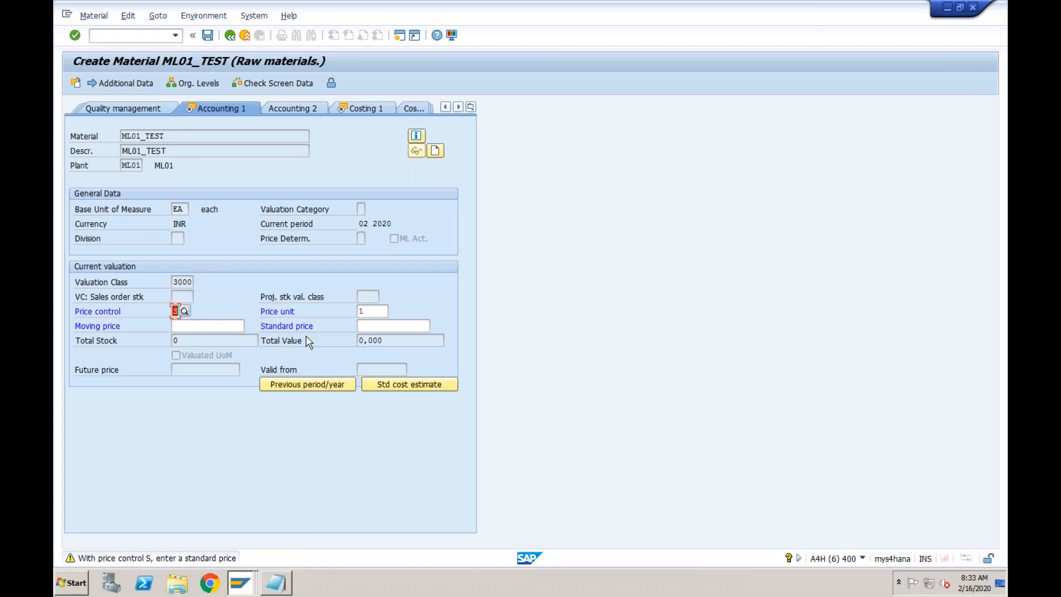
left_click(359, 325)
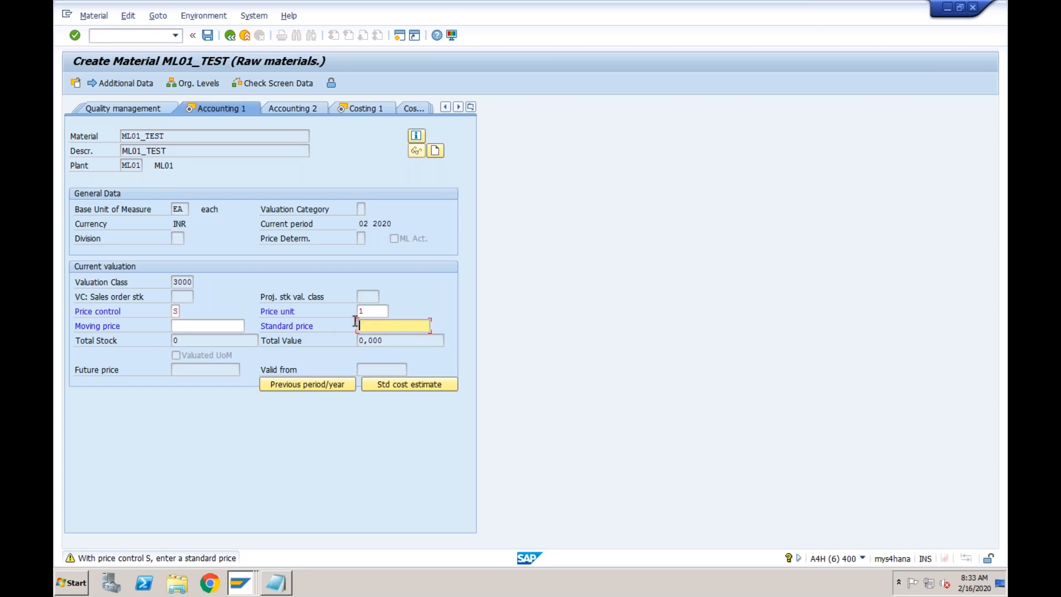
left_click(176, 312)
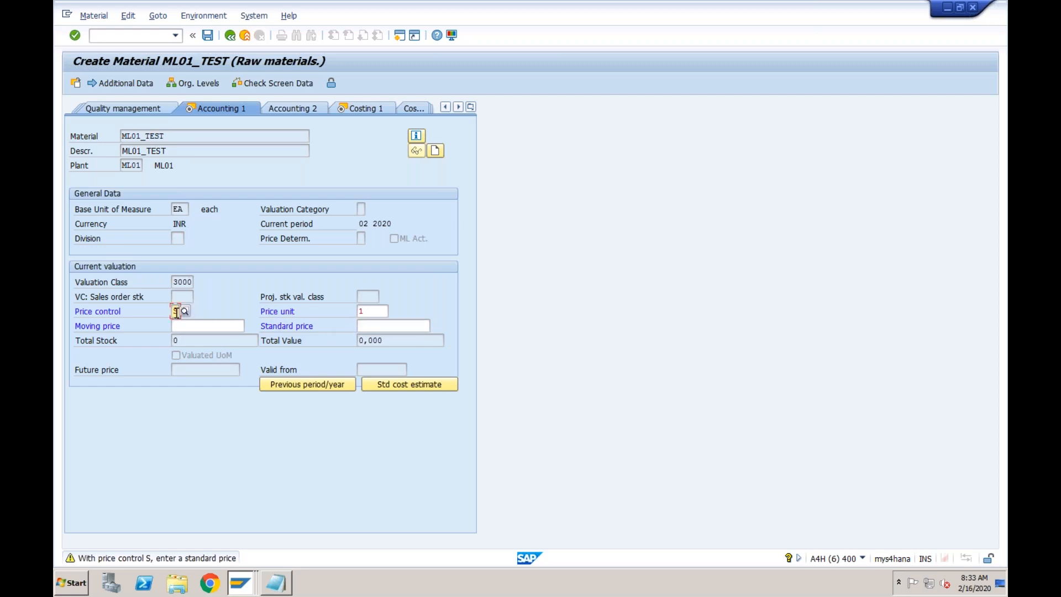
left_click(181, 136)
left_click(178, 312)
left_click(185, 312)
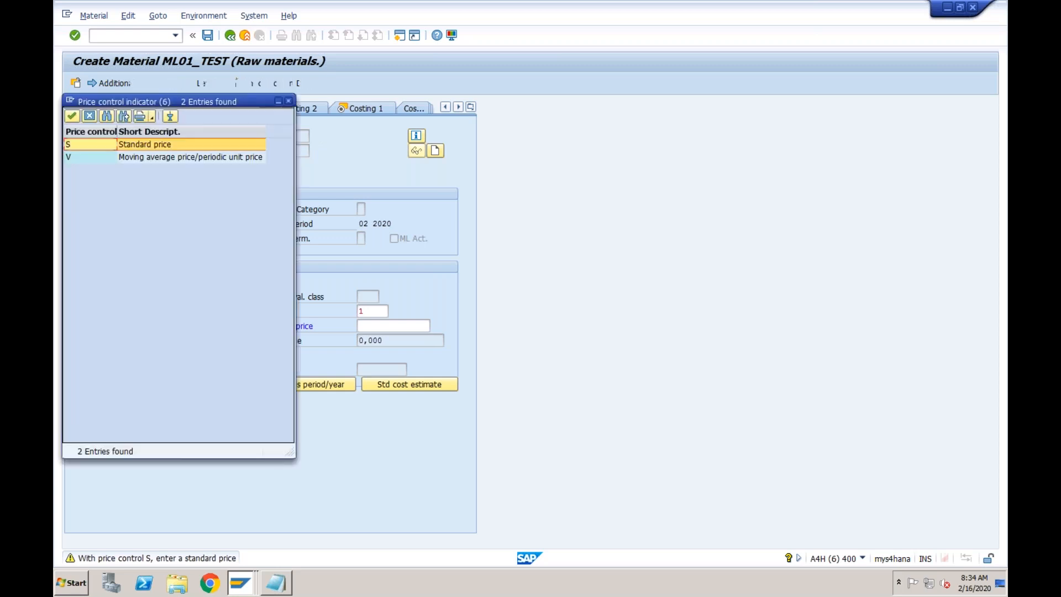
double_click(175, 158)
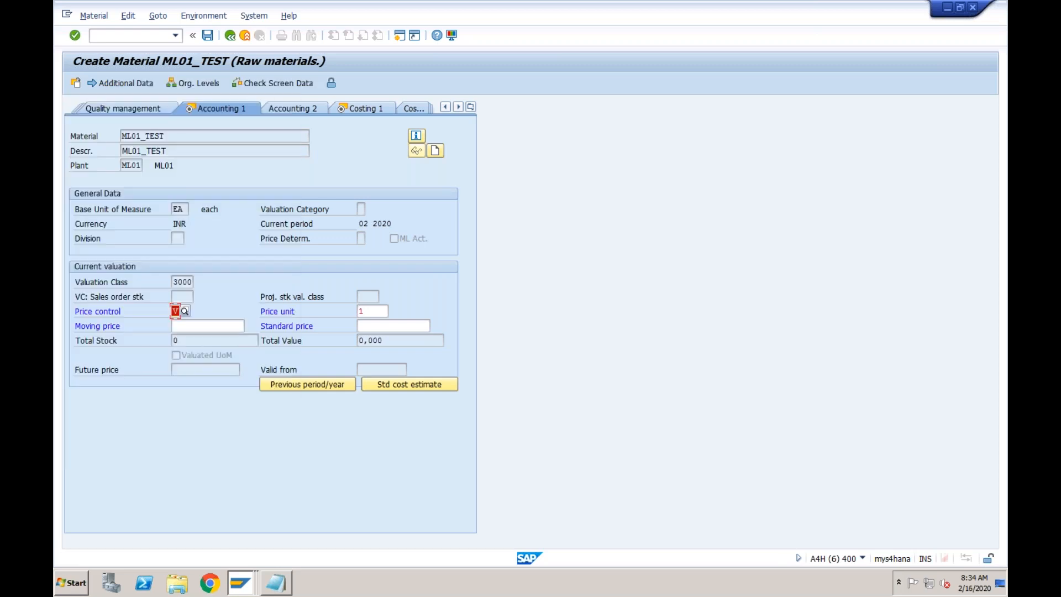
Accept the accounting data, continue to the Costing 1 view and save the new material
key("Return")
key("Return")
key("Return")
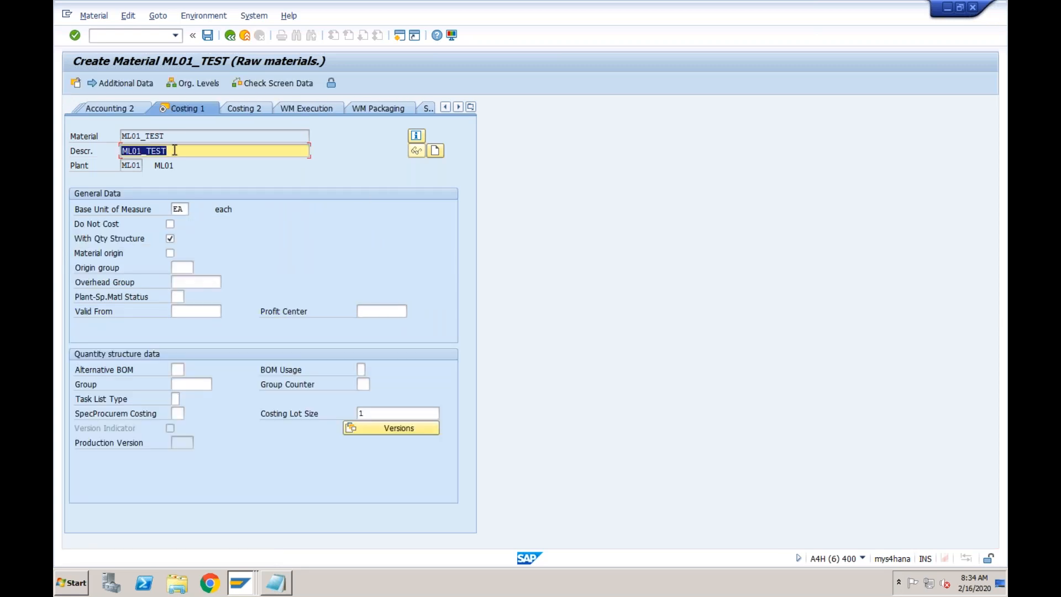
left_click(207, 35)
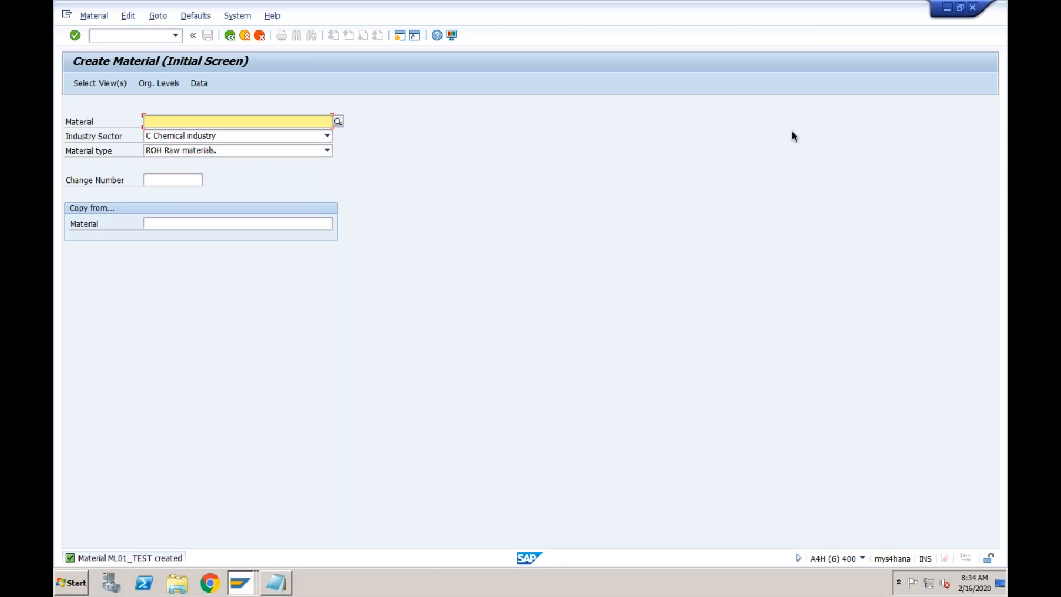
key("XF86AudioLowerVolume")
key("XF86AudioRaiseVolume")
Open business partner maintenance and set the partner search to find by Supplier Number
left_click(156, 35)
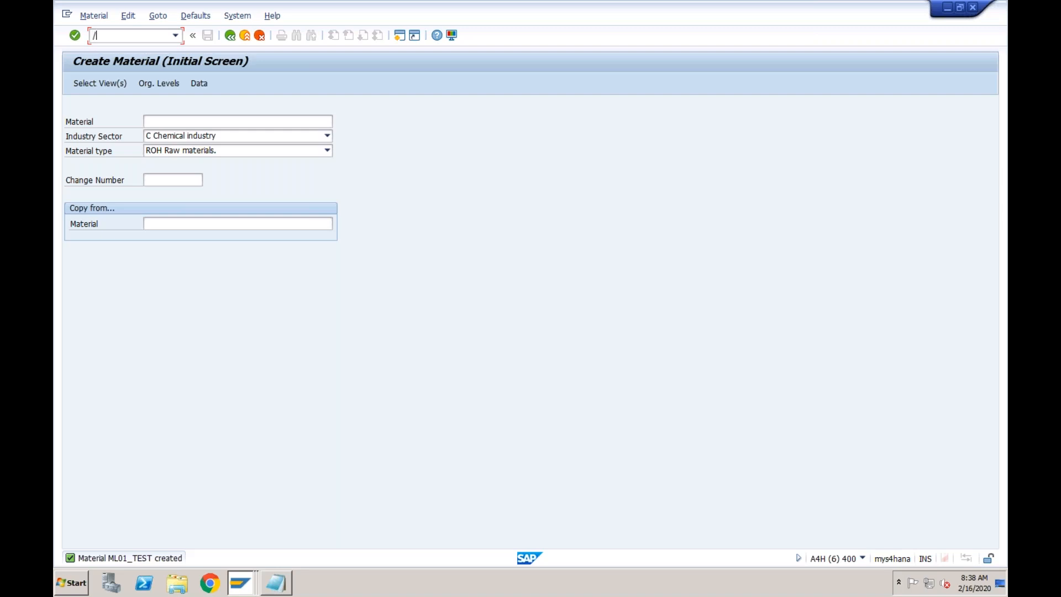
key("Return")
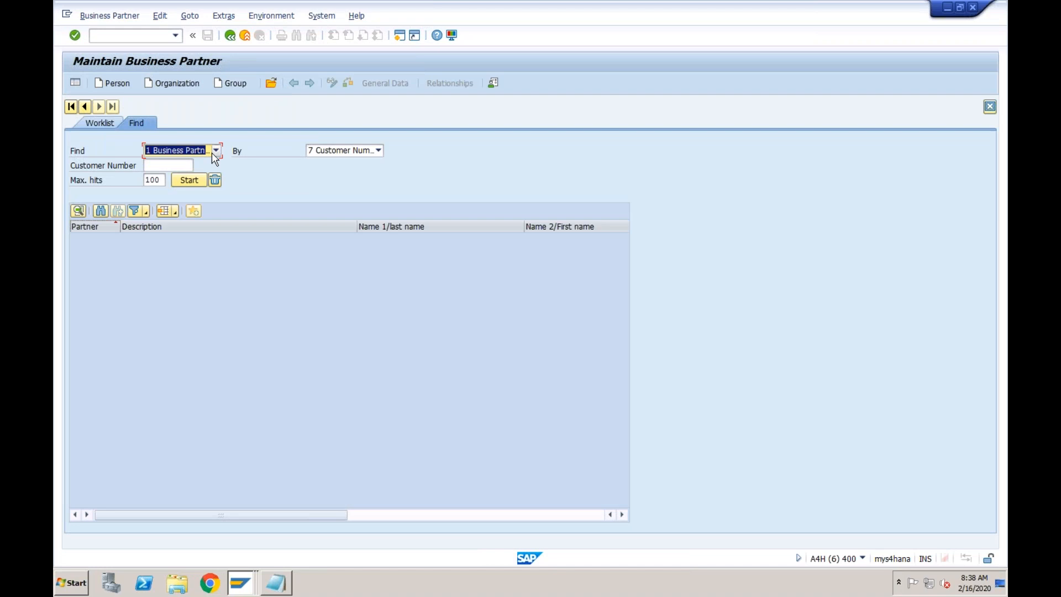
left_click(378, 151)
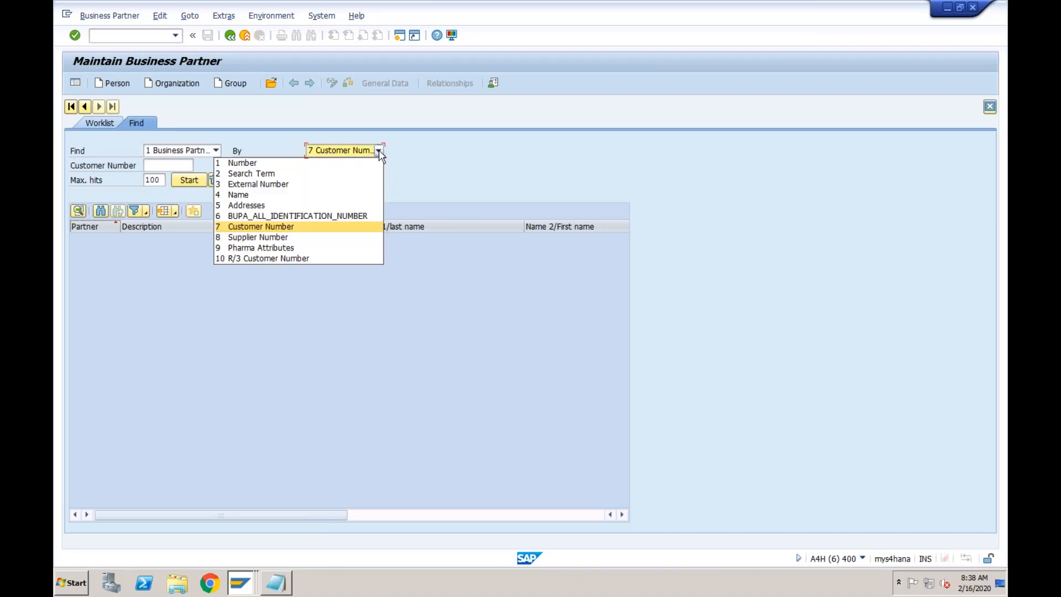
left_click(287, 238)
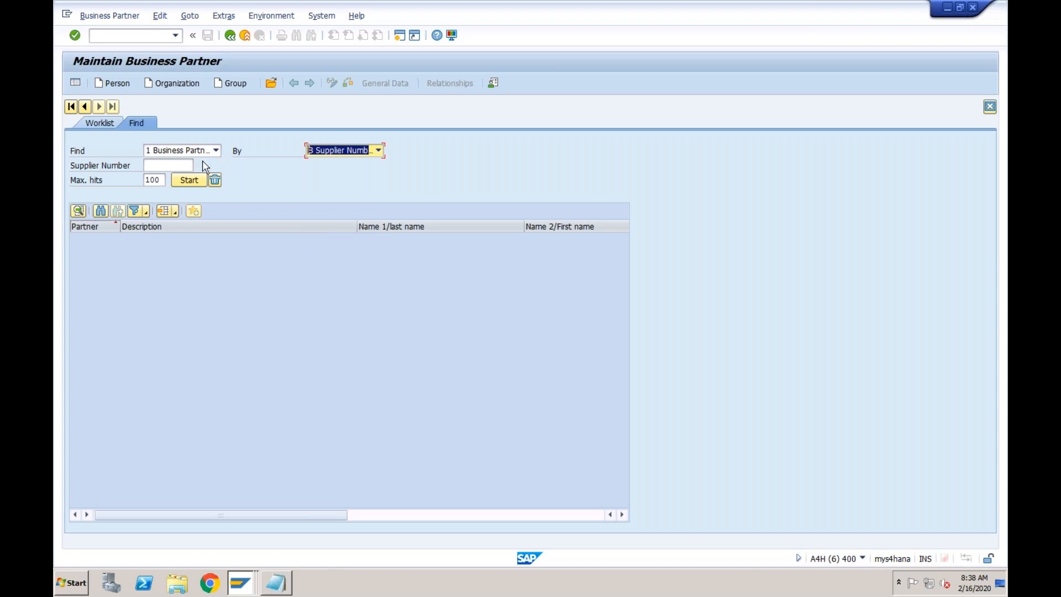
Search the supplier number value help for suppliers of purchasing organization ABCS
left_click(184, 165)
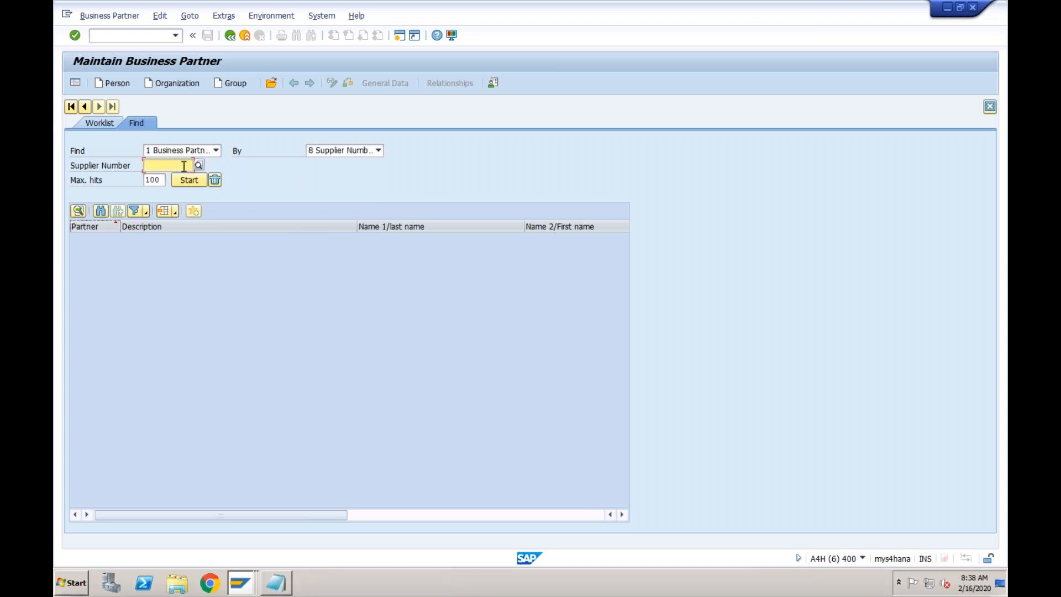
left_click(198, 165)
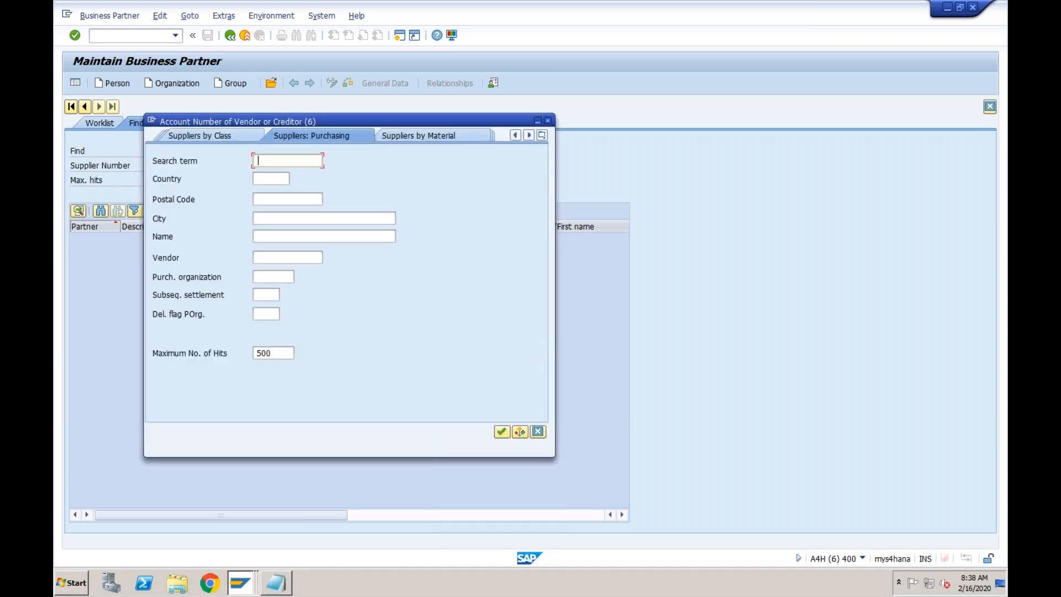
left_click(261, 276)
type("abcs")
key("Return")
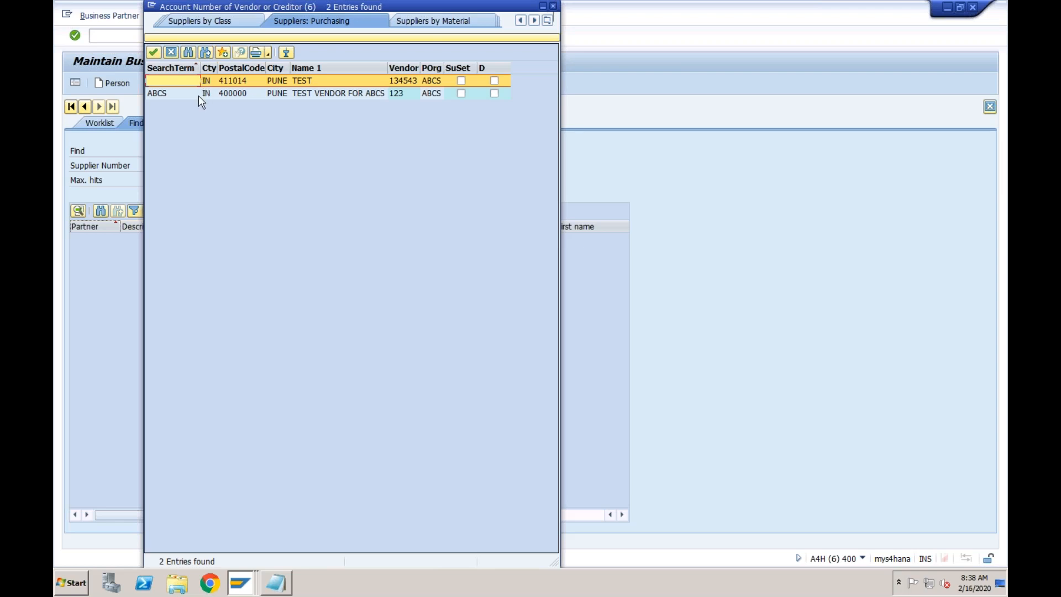
Pick the supplier Test Vendor for ABCS, run the partner search and open its business partner record
double_click(197, 95)
left_click(190, 181)
left_click(199, 237)
double_click(199, 237)
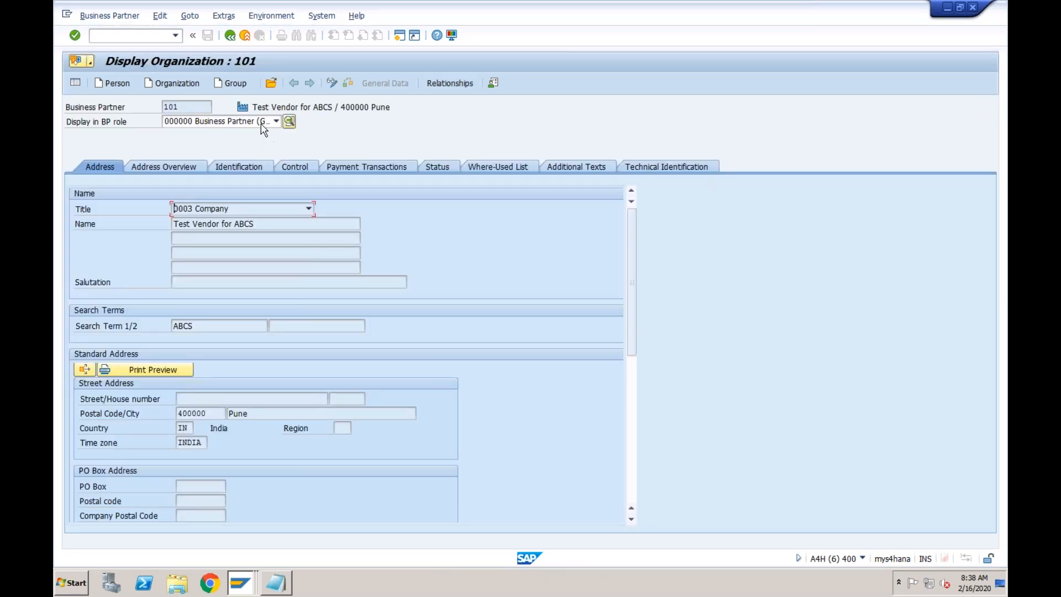
Switch the business partner to change mode and choose the role FLVN00 Supplier (Fin.Accounting)
left_click(332, 83)
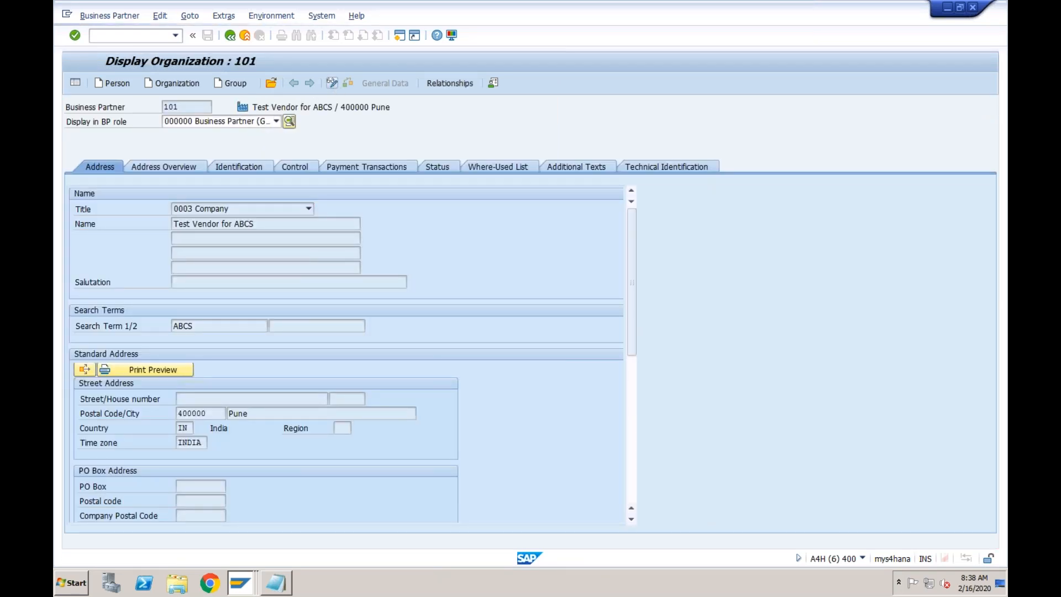
left_click(276, 121)
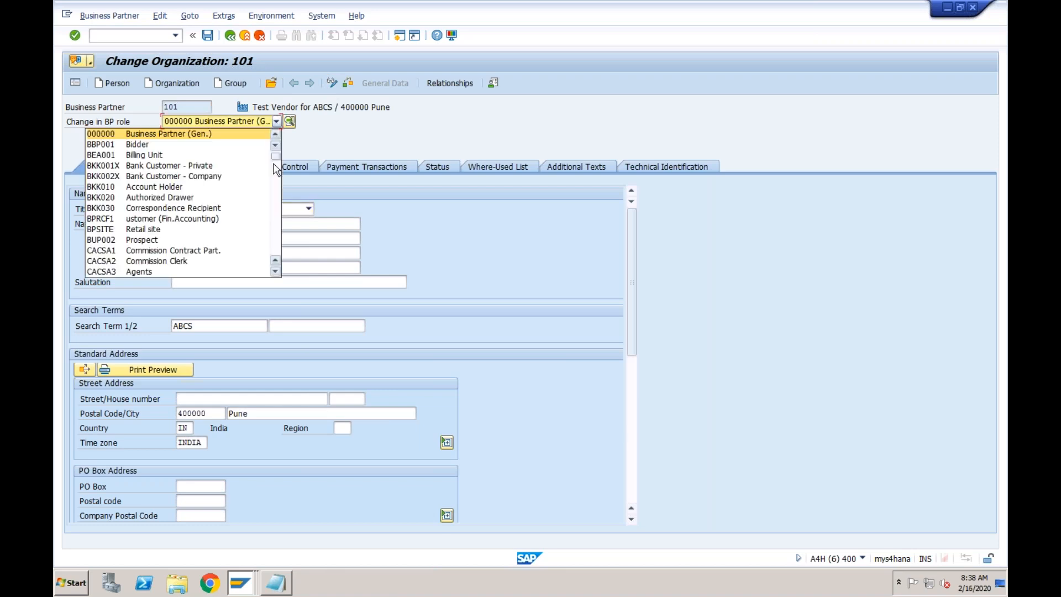
scroll(276, 174, "down", 5)
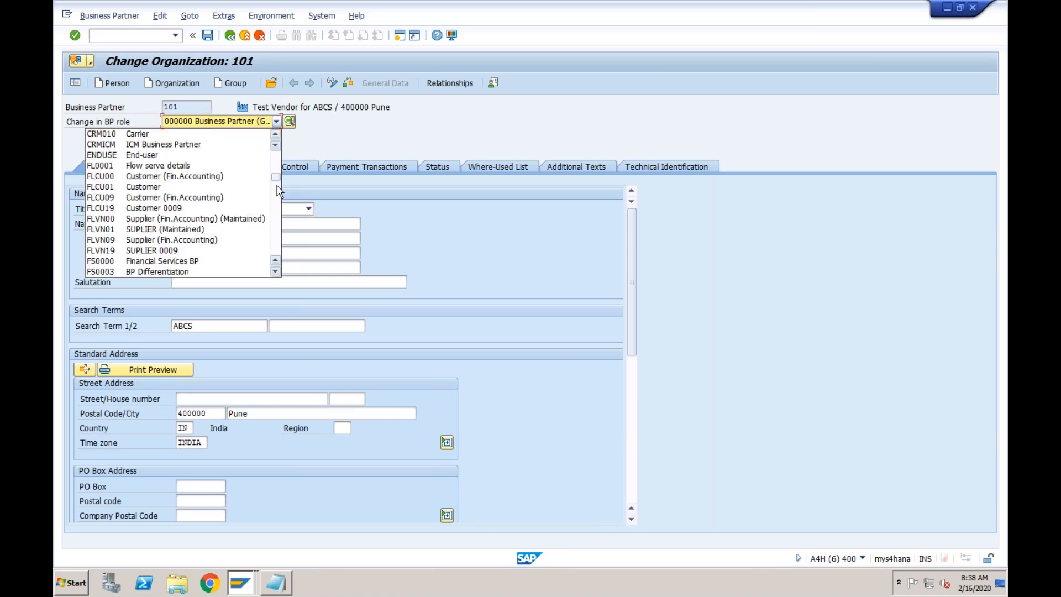
left_click(202, 218)
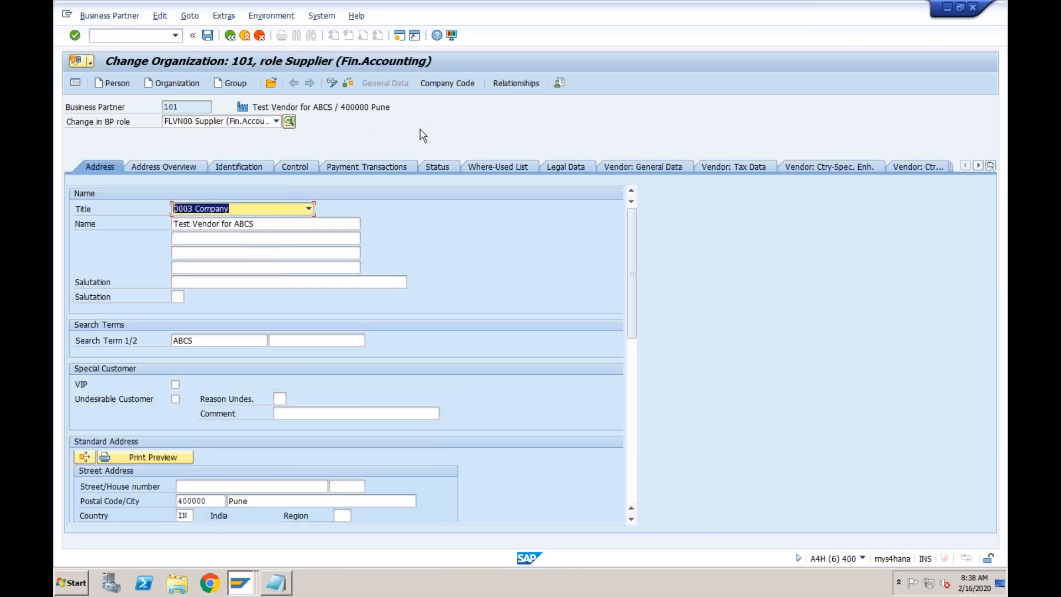
Add company code ML01 to the vendor's company code data, mark it for Supplier and adopt it
left_click(453, 83)
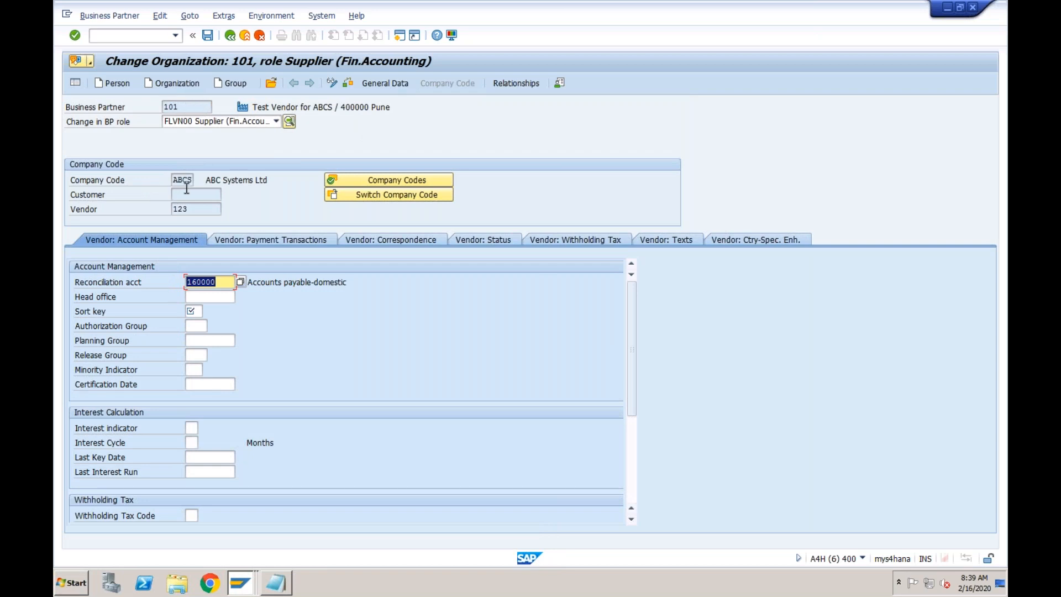
left_click(366, 181)
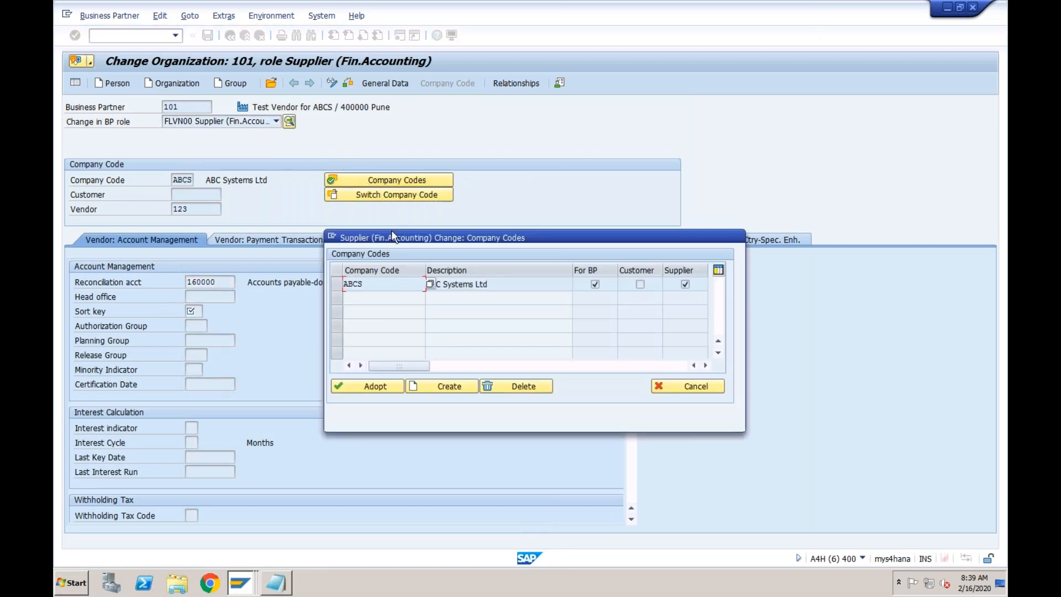
left_click(438, 386)
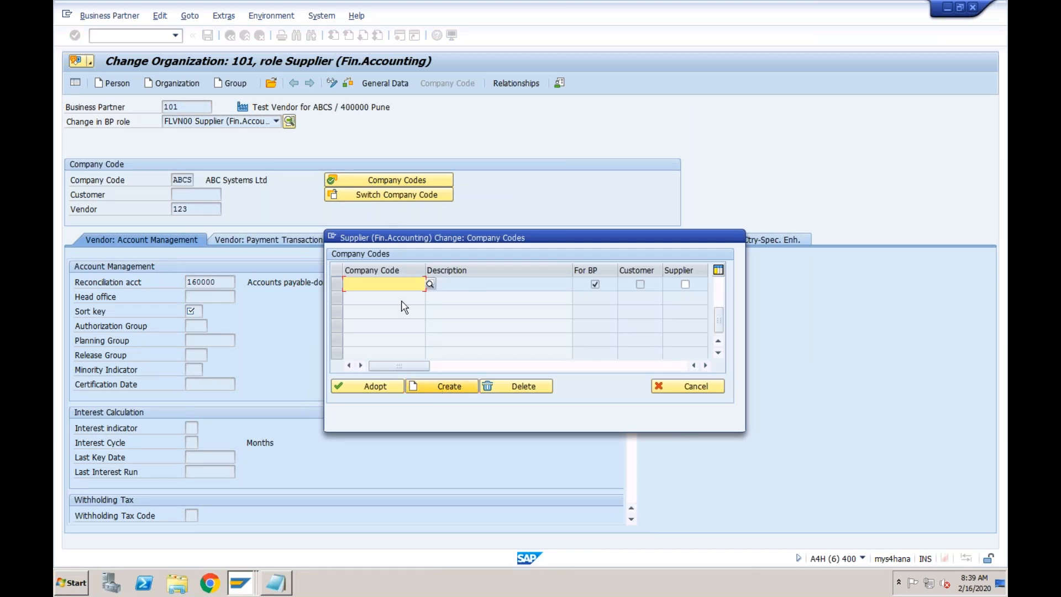
type("ML01")
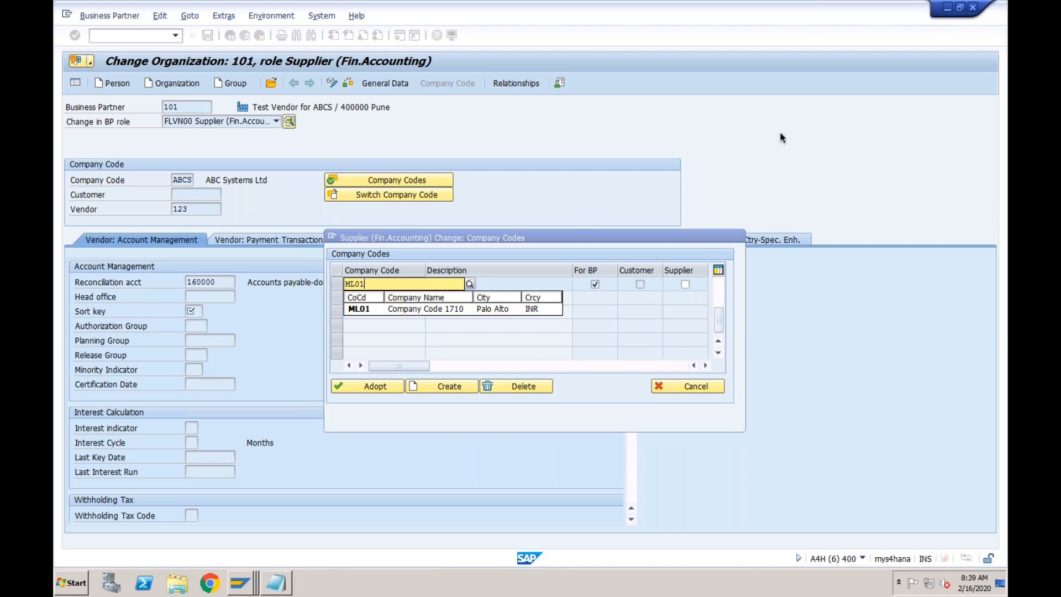
left_click(685, 284)
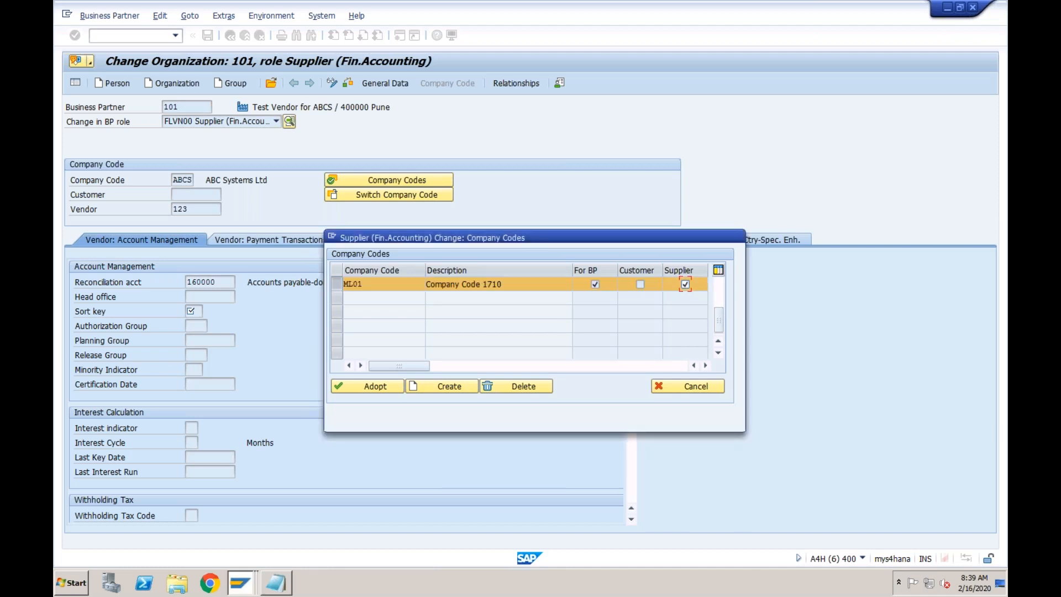
left_click(380, 382)
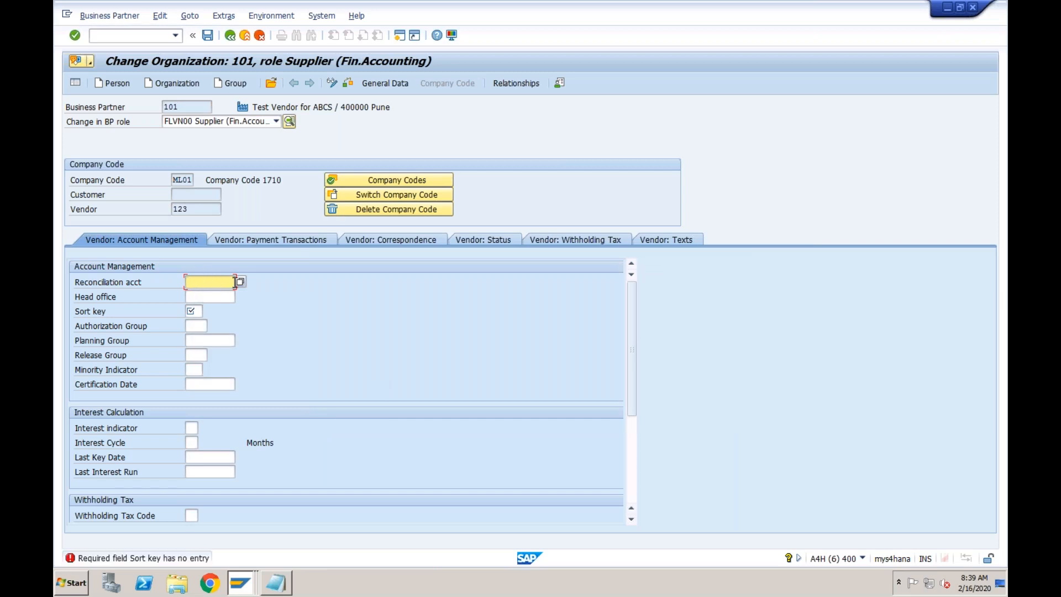
Set the ML01 reconciliation account to 21100000 Payables Domestic and the sort key to 001, and save the vendor
left_click(241, 283)
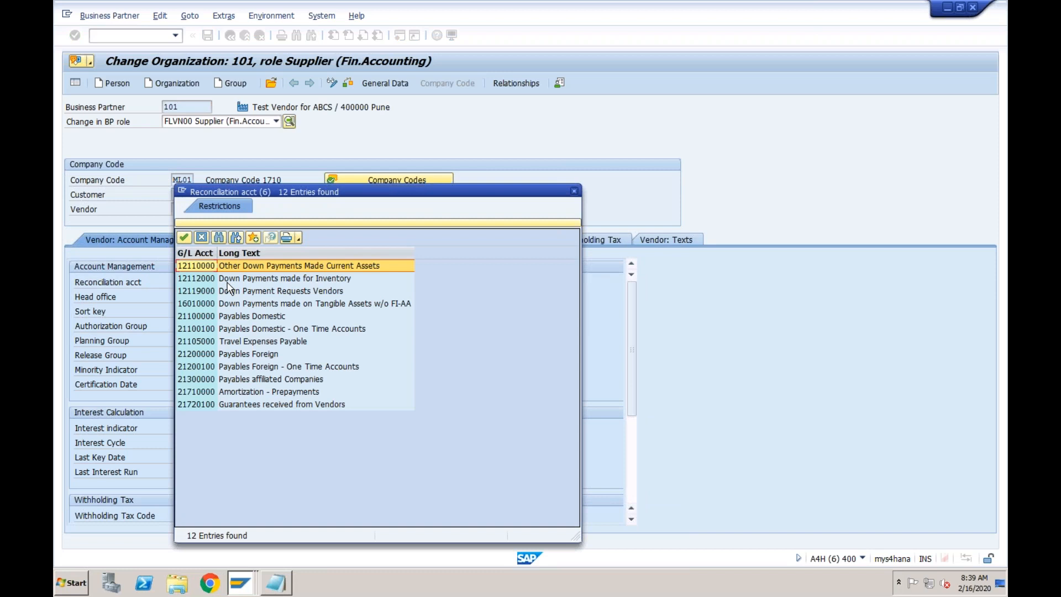
double_click(248, 318)
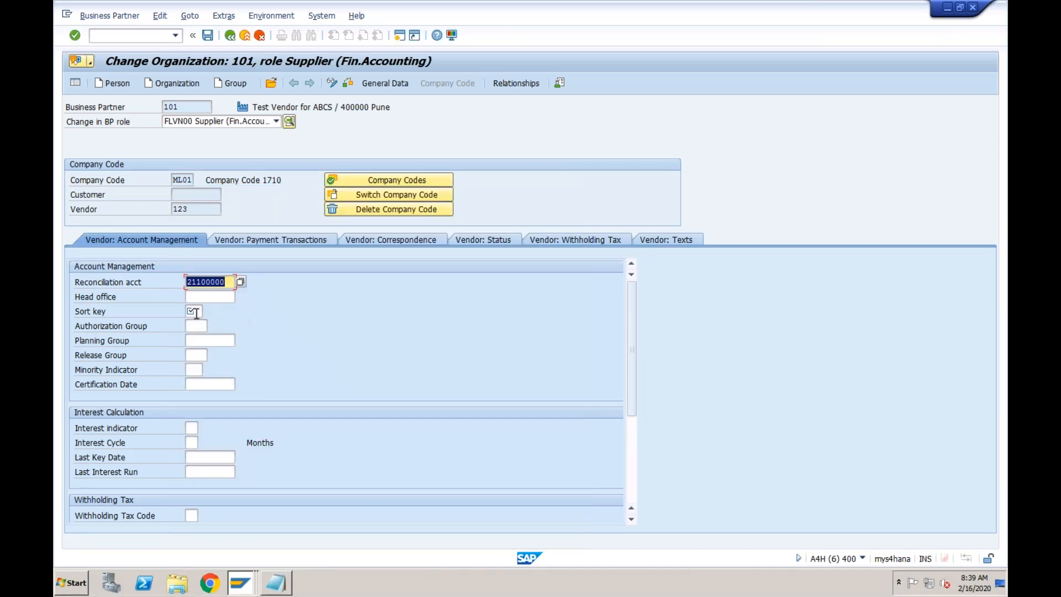
left_click(195, 312)
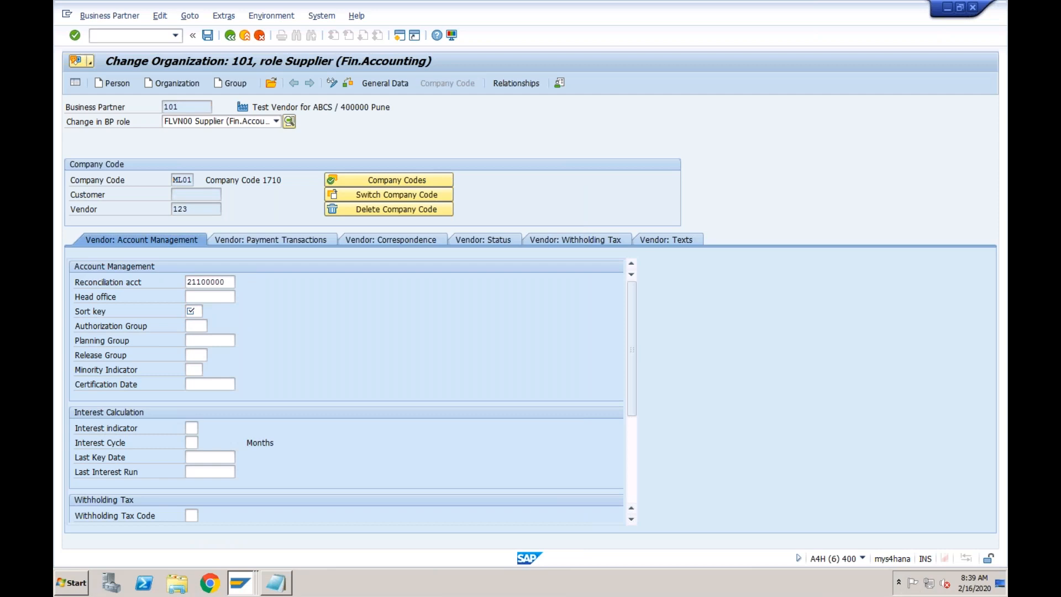
left_click(208, 312)
double_click(216, 252)
left_click(207, 36)
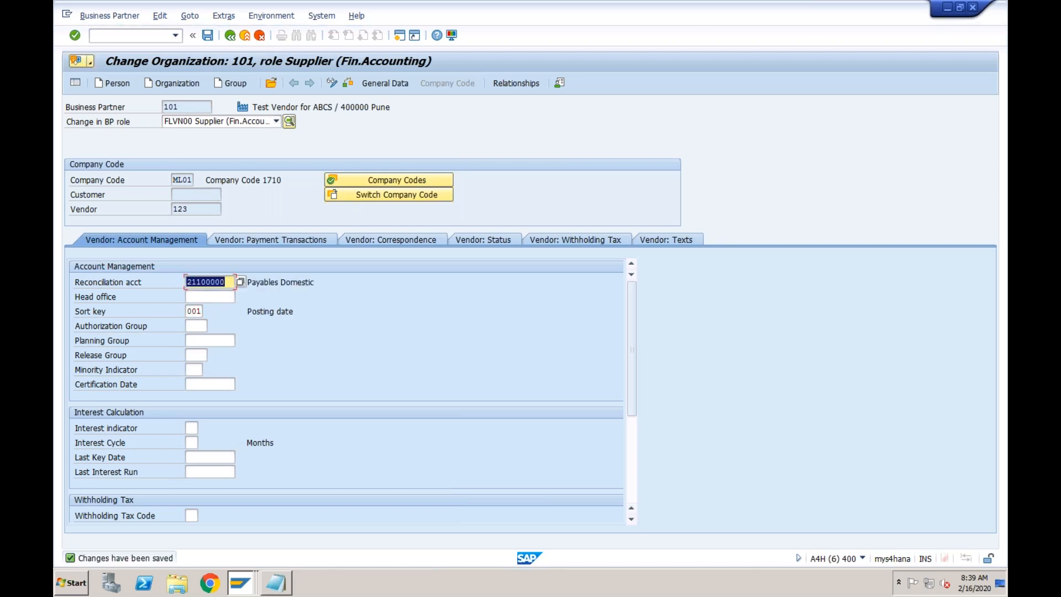
Change the business partner role to FLVN01 SUPLIER and display its purchasing data
left_click(193, 211)
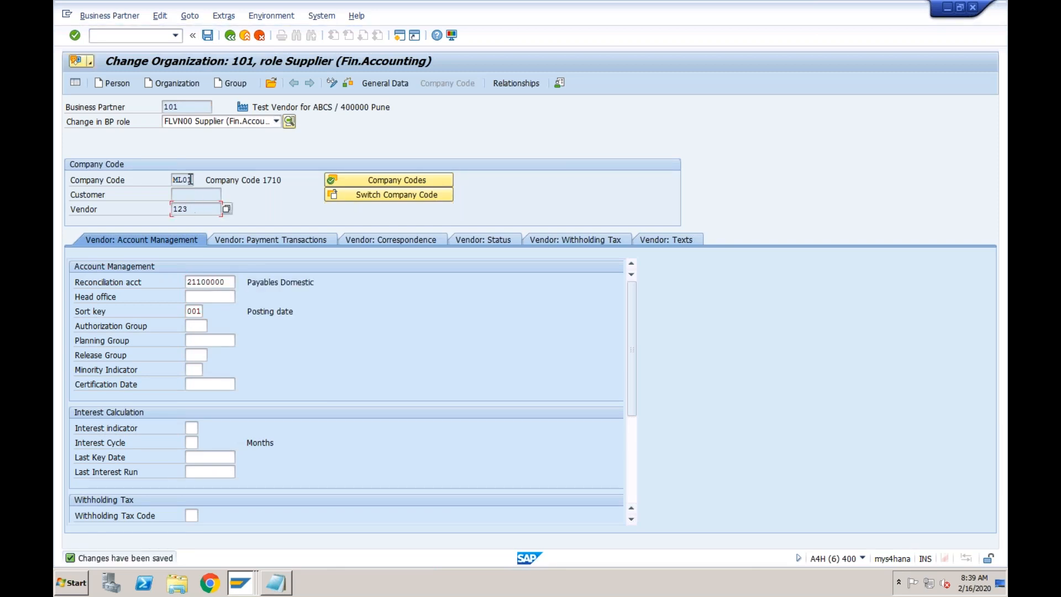
left_click(191, 180)
left_click(237, 126)
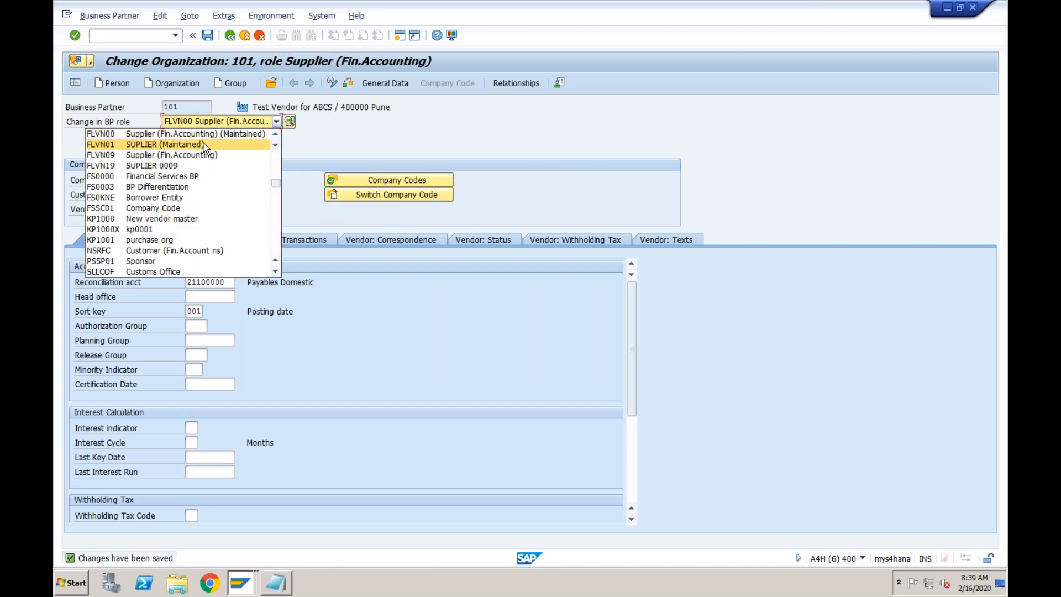
left_click(198, 144)
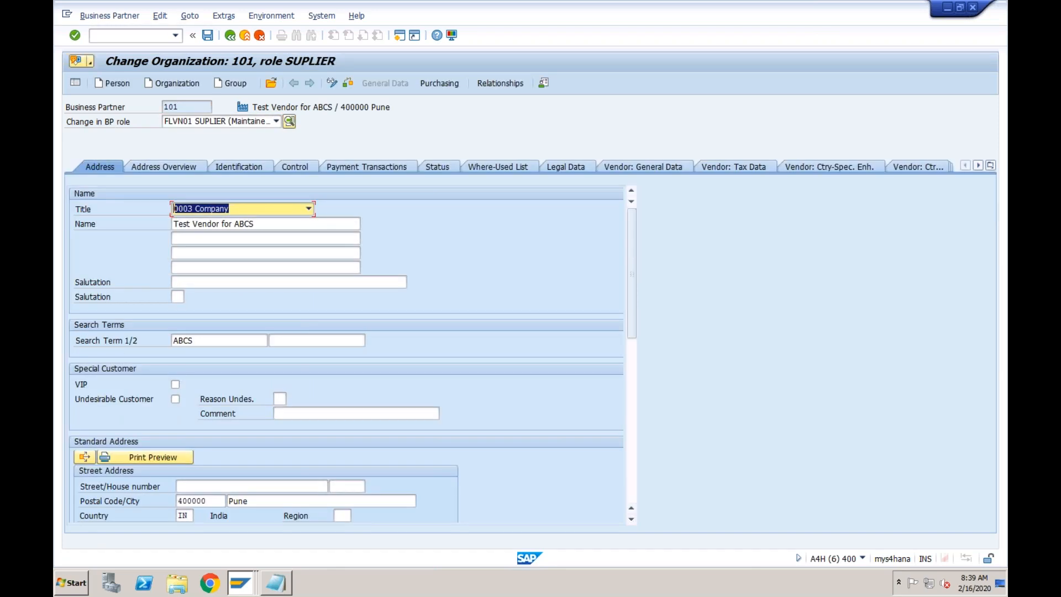
left_click(440, 85)
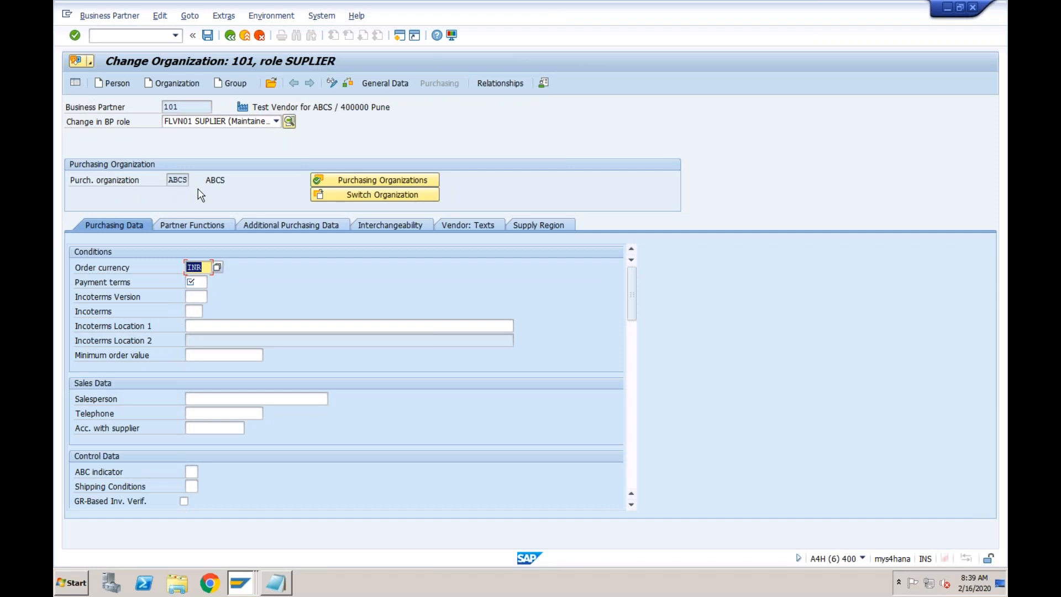
Try to add another purchasing organization, and fill in payment terms 0001 for purchasing organization ABCS
left_click(348, 180)
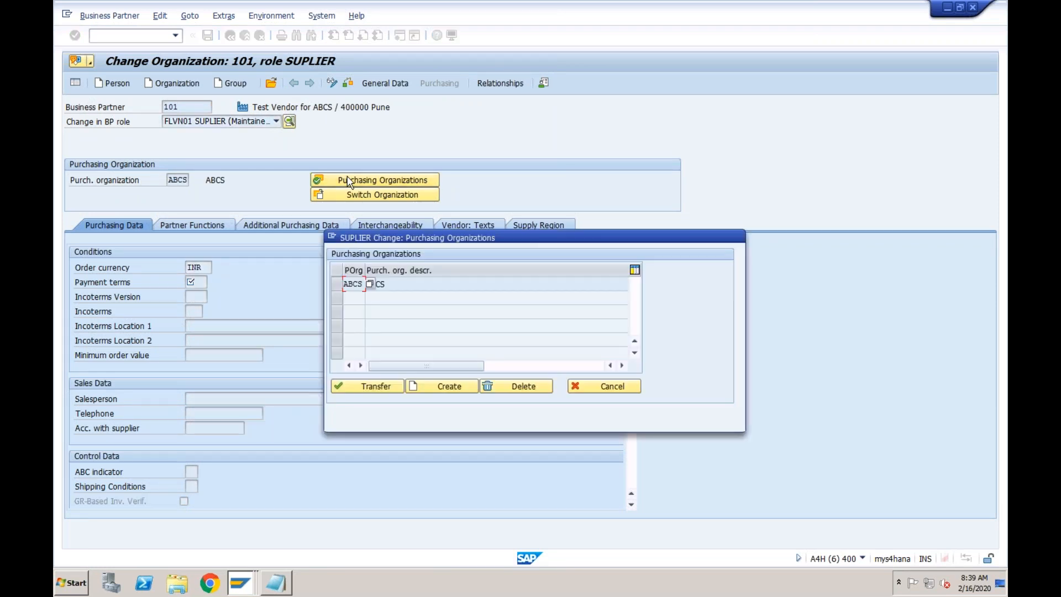
left_click(447, 386)
left_click(389, 388)
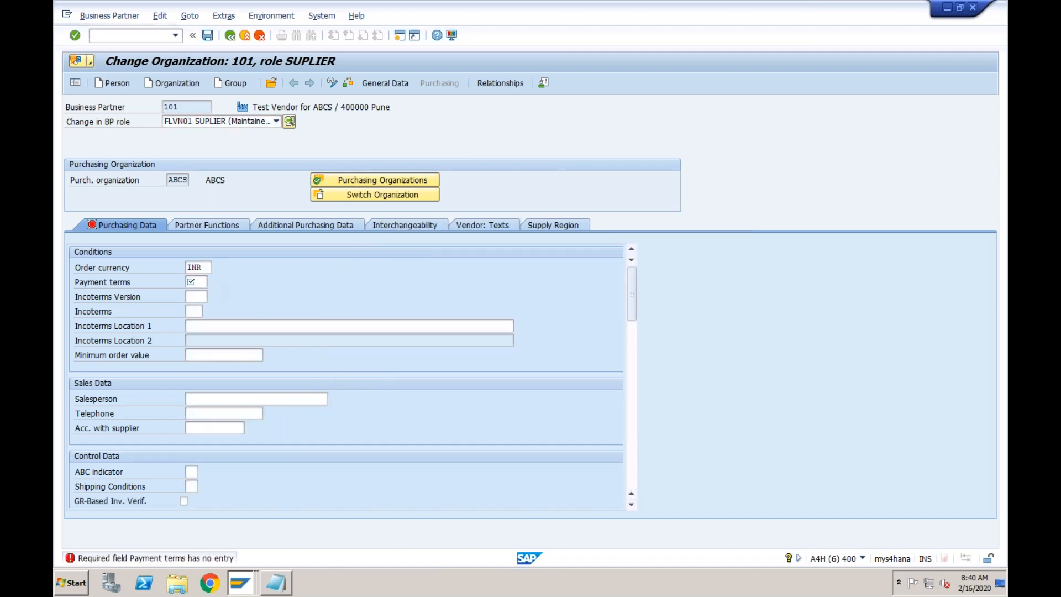
left_click(213, 282)
double_click(221, 266)
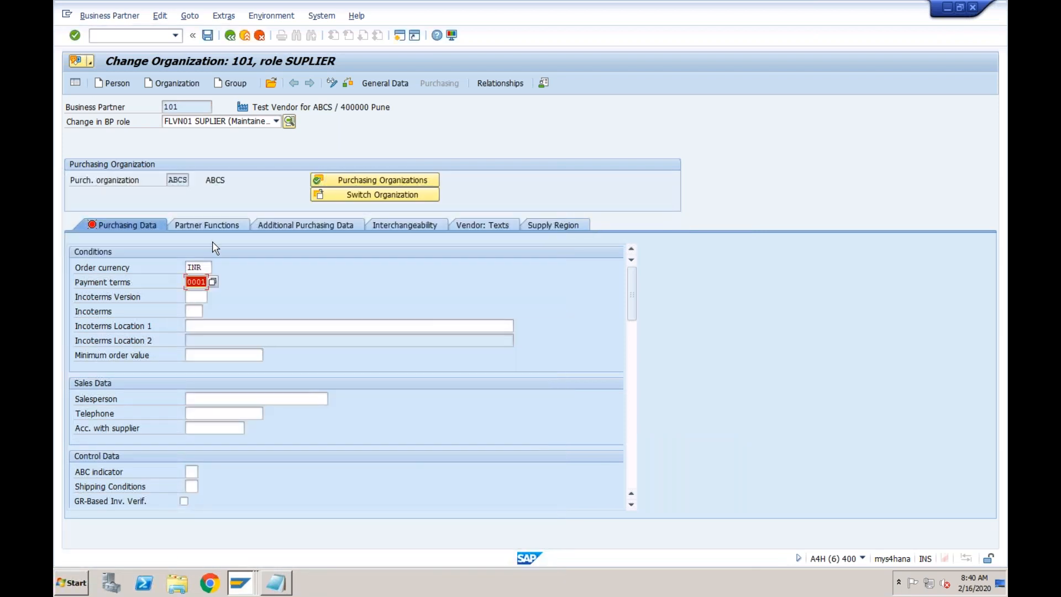
key("Return")
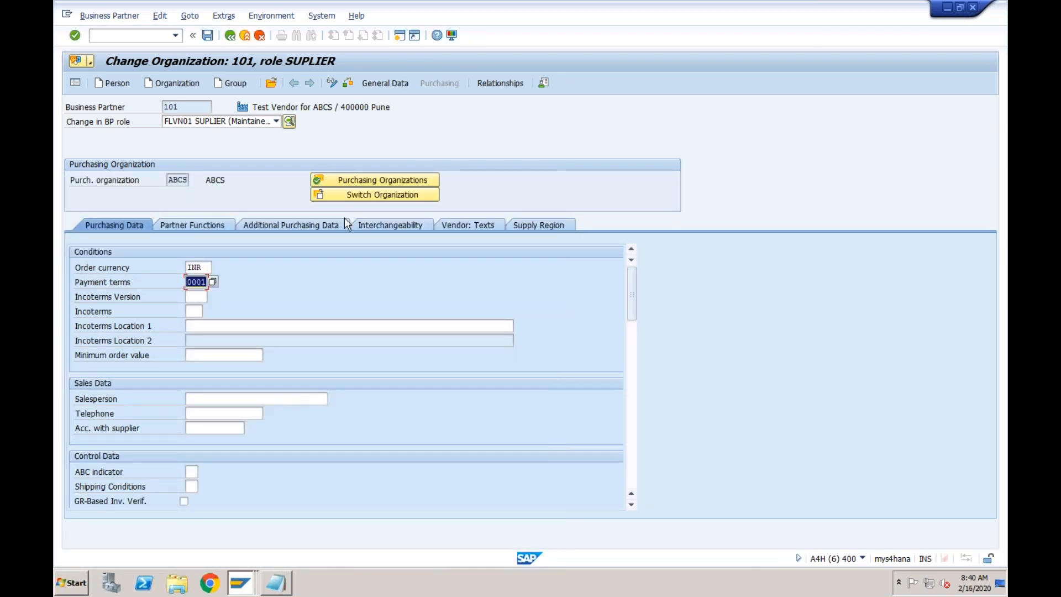
Switch the vendor's purchasing data to the new purchasing organization ML01
left_click(354, 197)
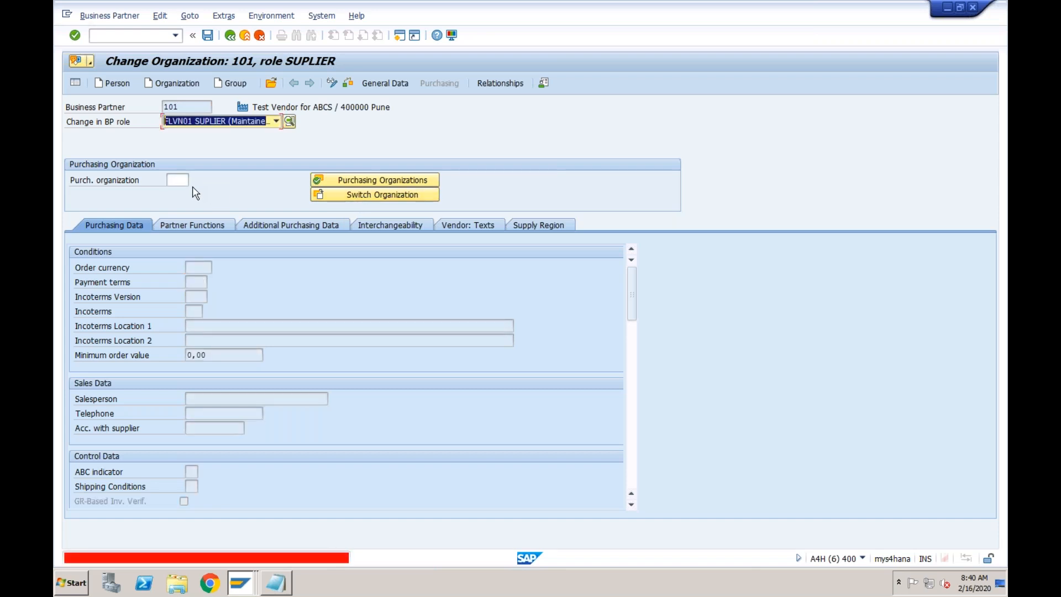
left_click(178, 182)
type("ml01")
key("Return")
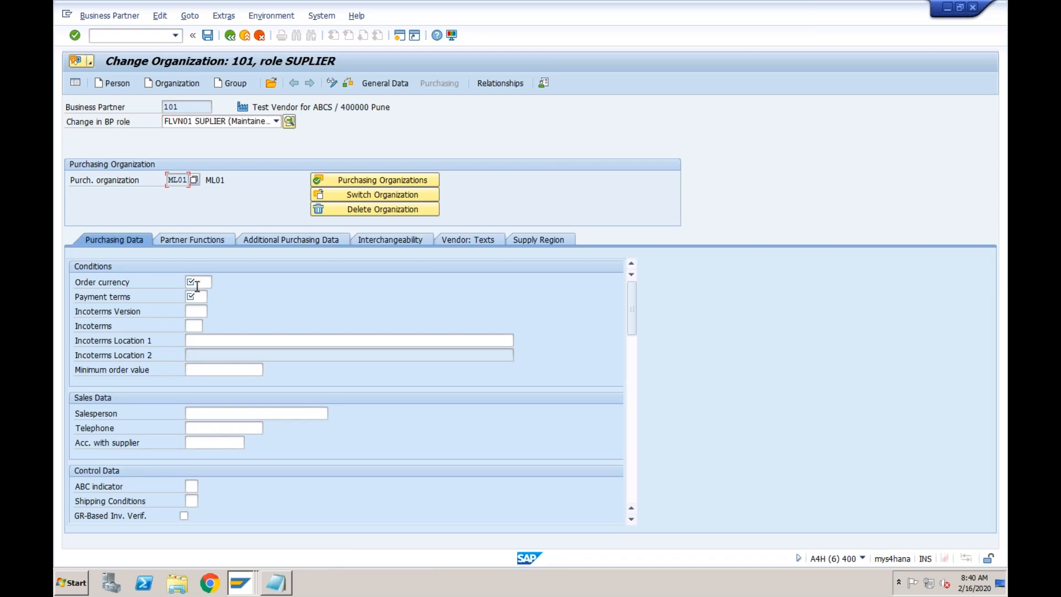
Set the ML01 order currency to USD and the payment terms to 0001, and save the vendor
left_click(197, 287)
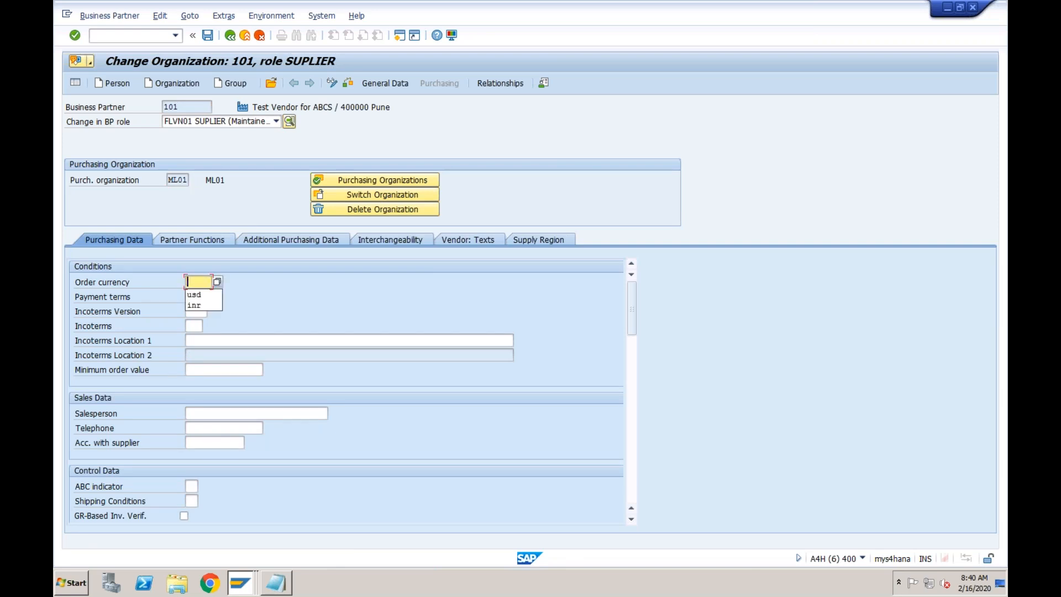
type("usd")
key("Tab")
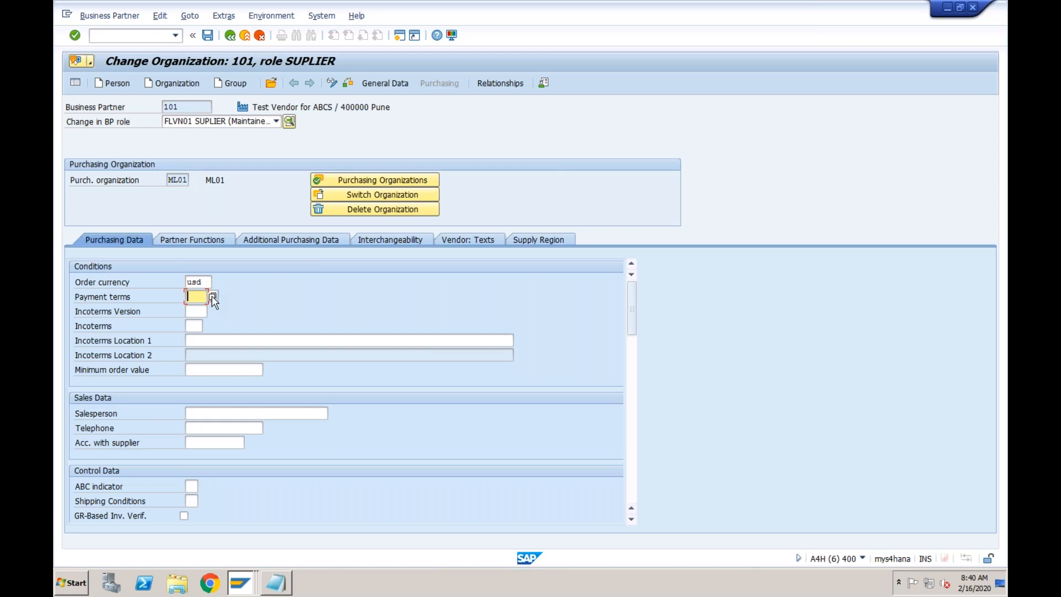
key("Return")
left_click(208, 35)
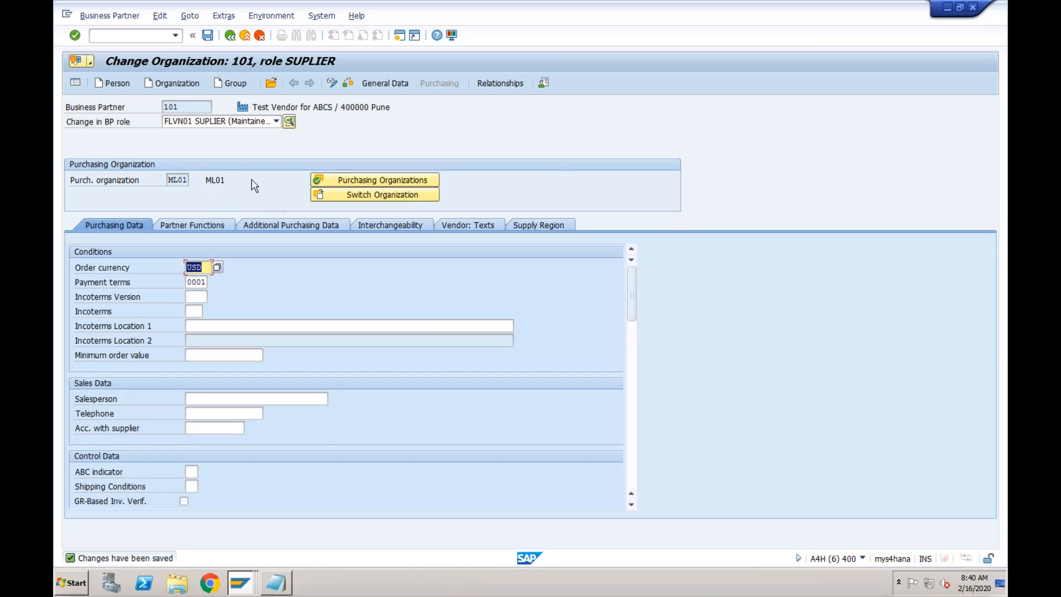
Start a new purchase order with transaction ME21N and select Test Vendor for ABCS in company code ML01 as the vendor
left_click(150, 35)
type("/nme21n")
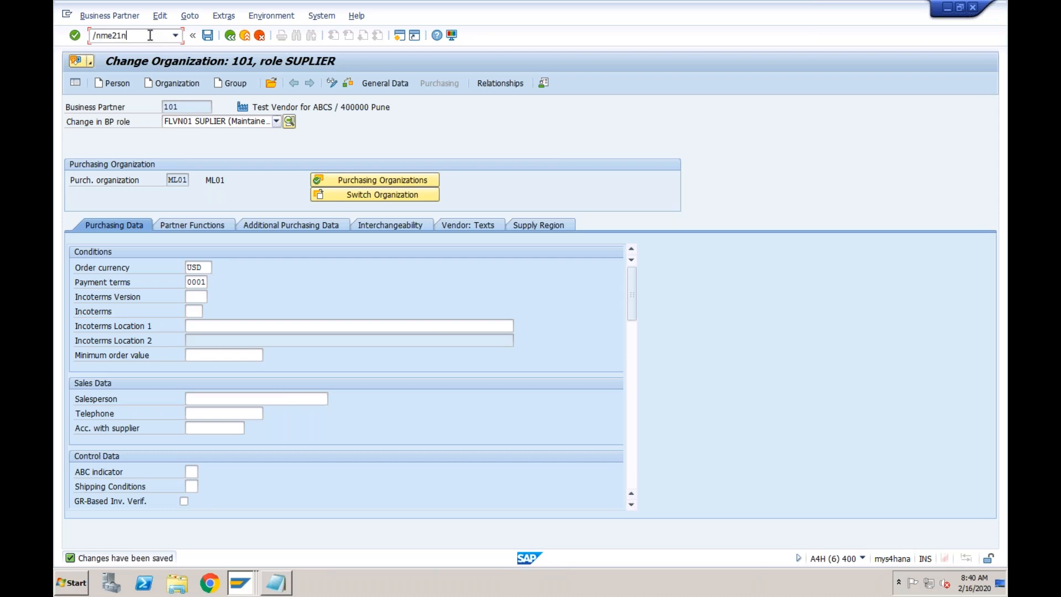
key("Return")
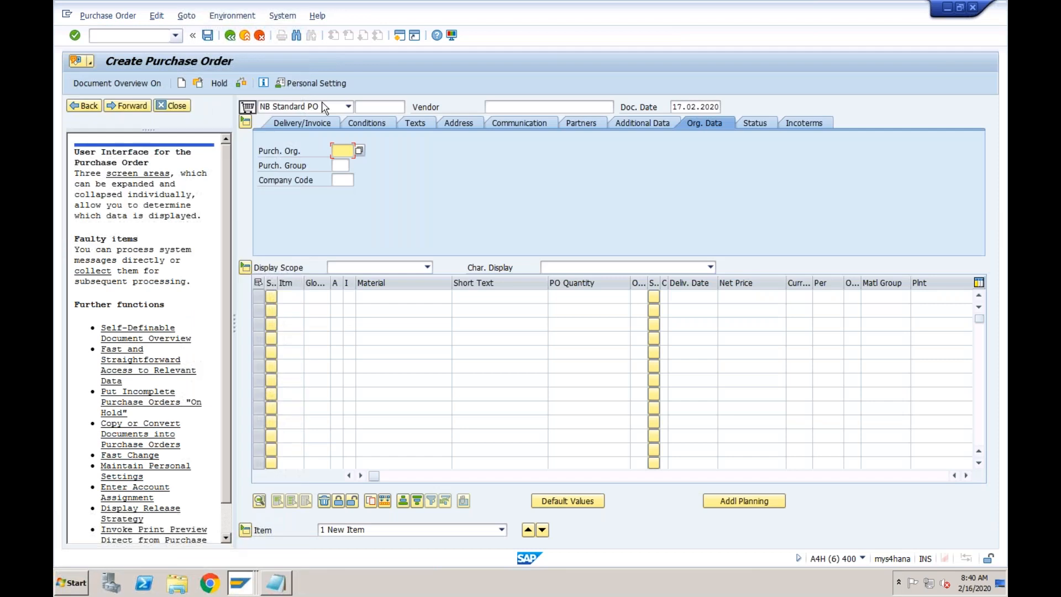
left_click(500, 107)
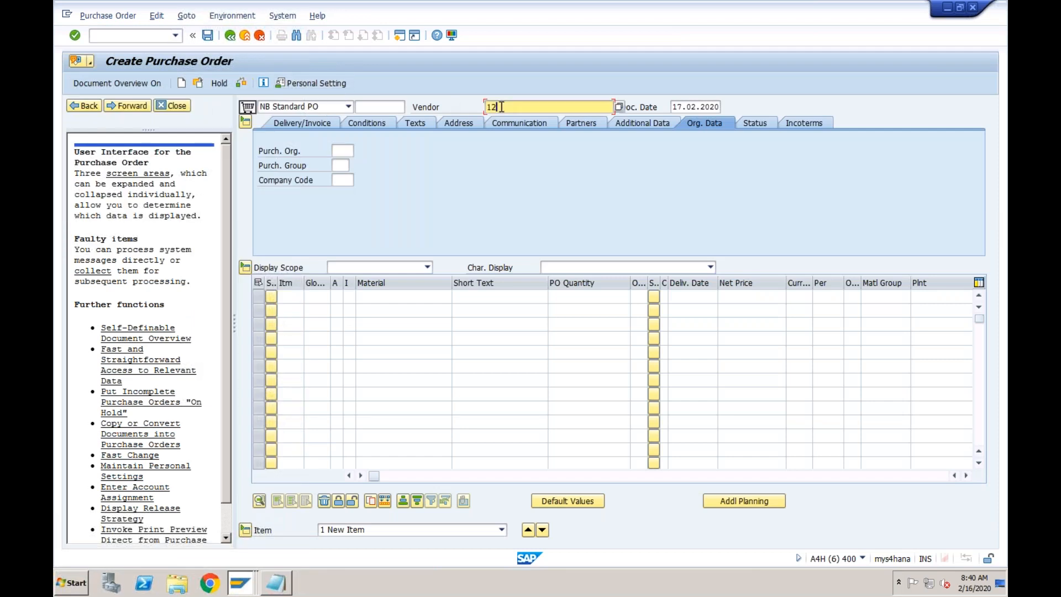
left_click(617, 108)
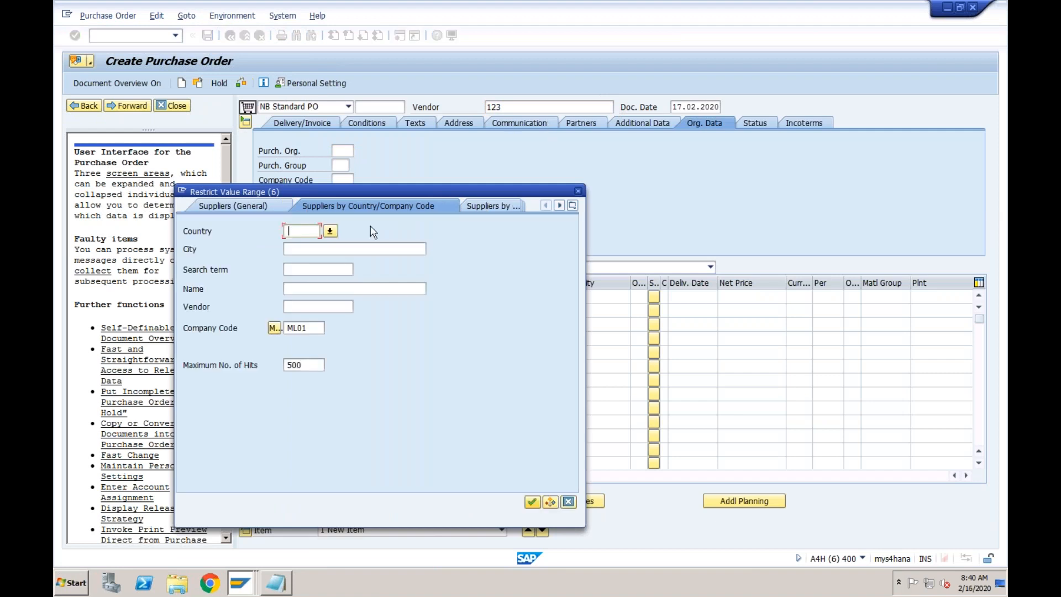
left_click(532, 502)
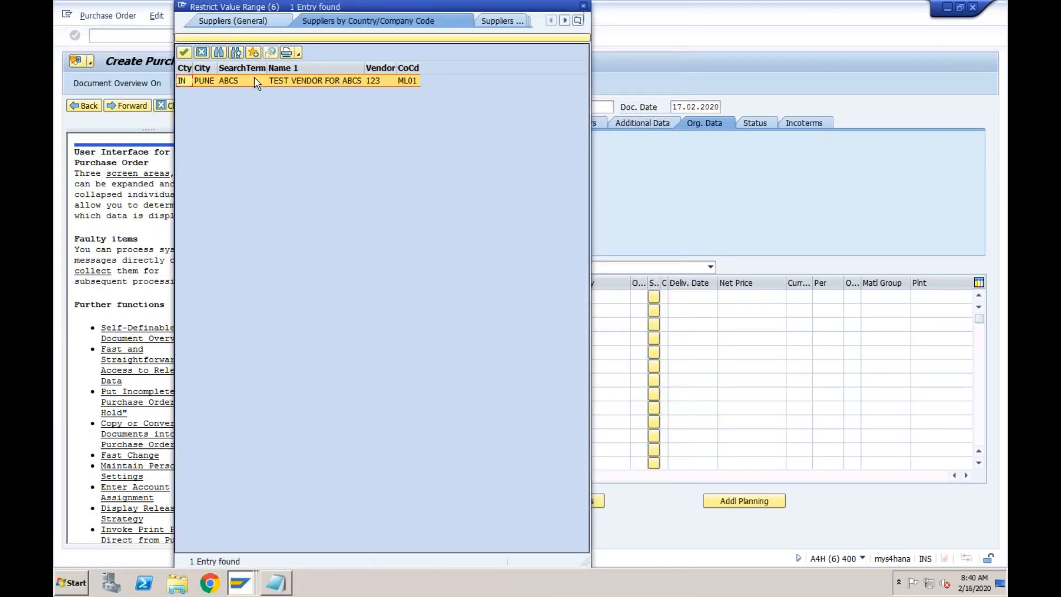
double_click(257, 82)
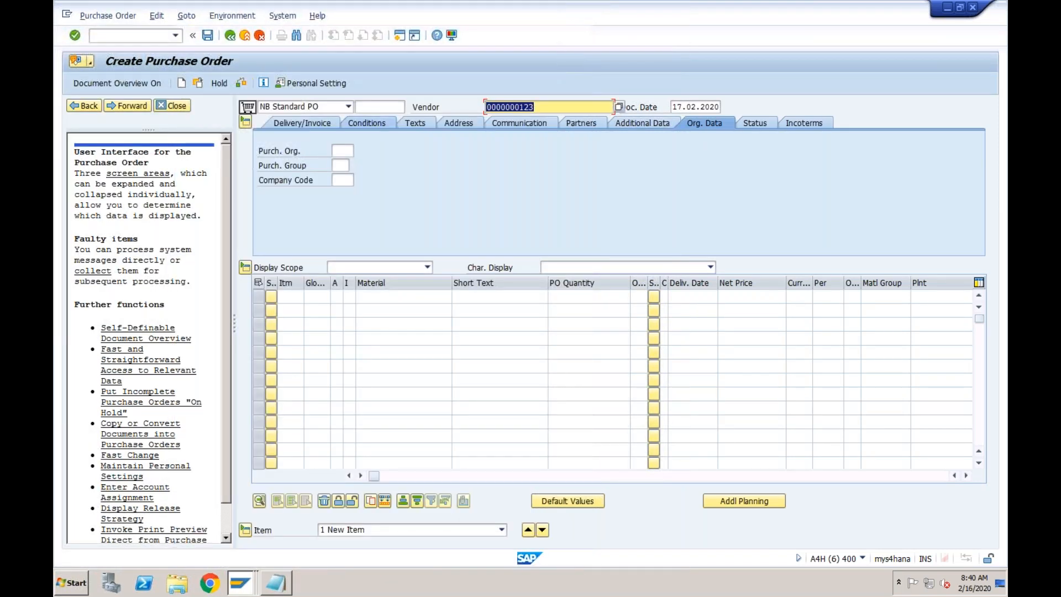
Set the purchase order's purchasing organization to ML01 and its purchasing group to 001
left_click(337, 152)
type("ml01")
key("Tab")
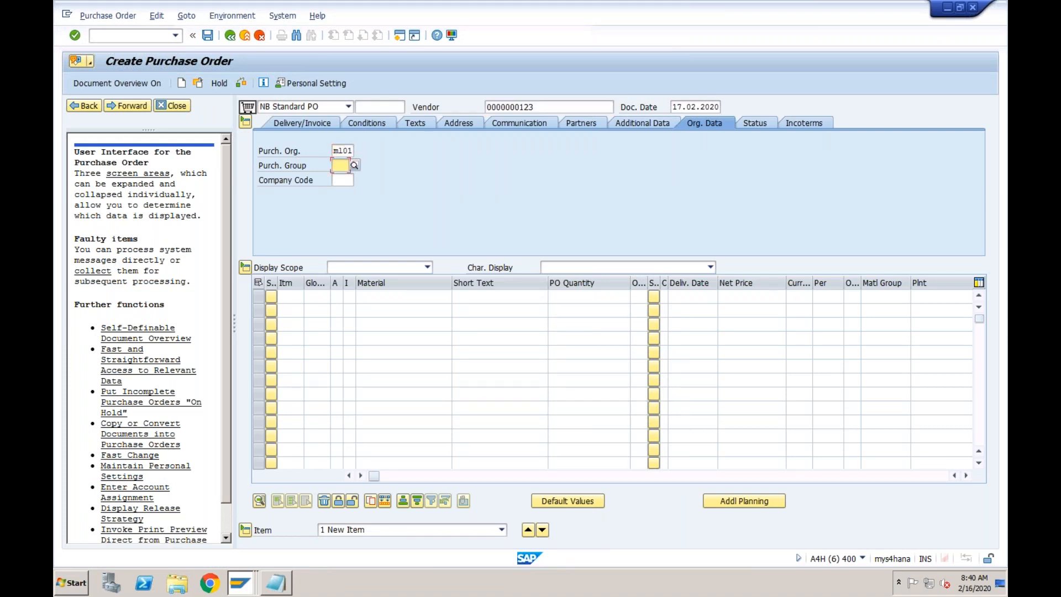
type("001")
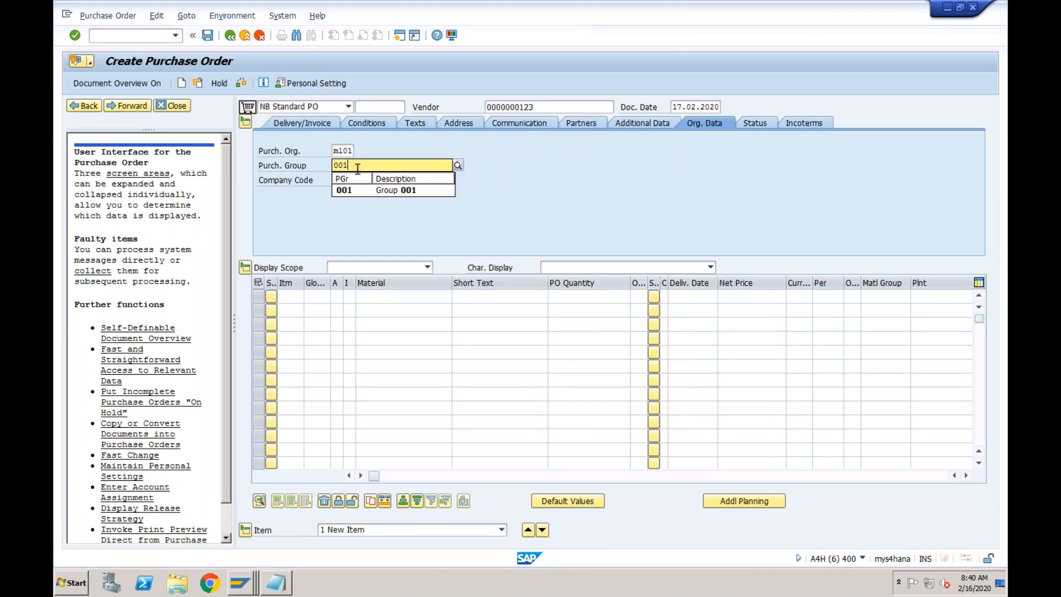
left_click(348, 187)
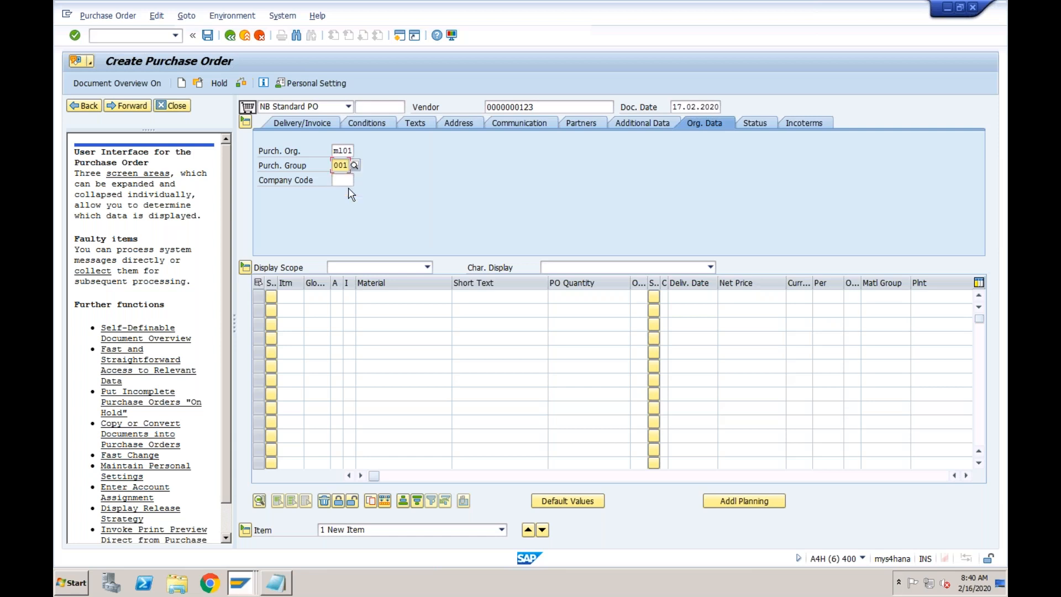
Enter material ML01_TEST with a quantity of 10 as the first purchase order item
left_click(365, 296)
type("M101")
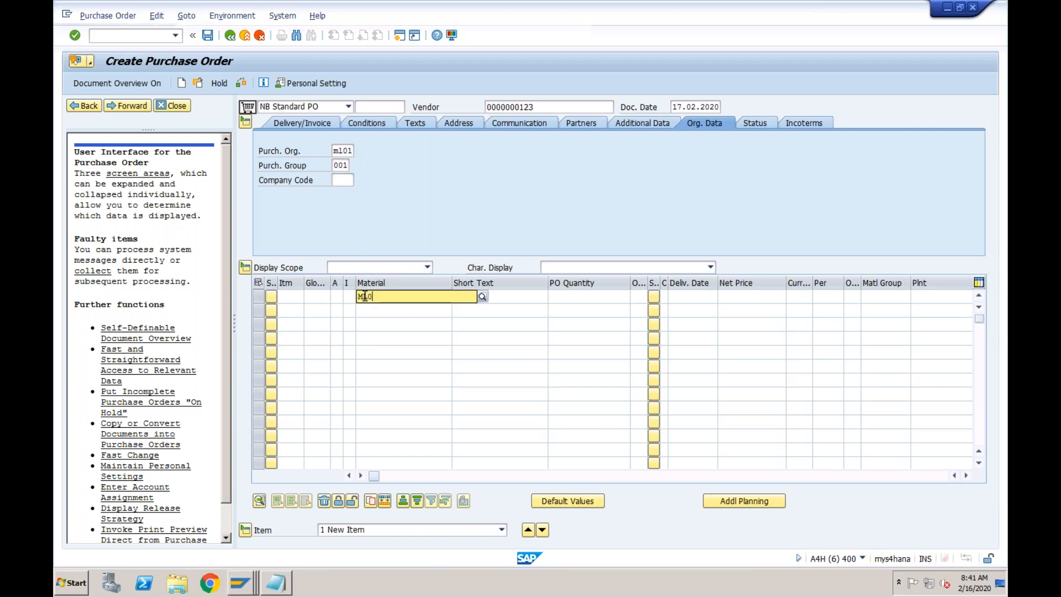
type("_")
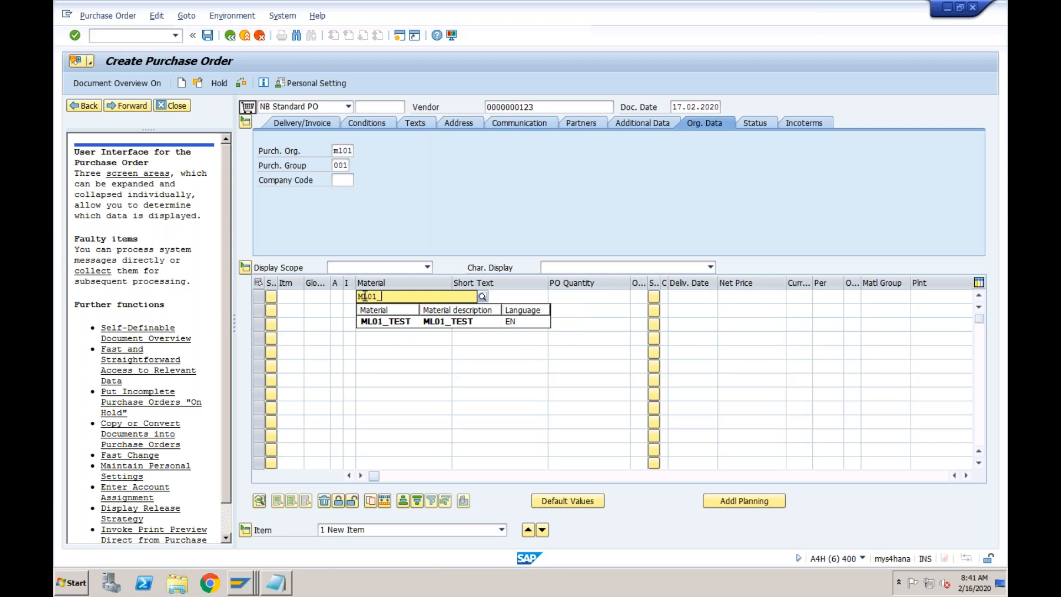
type("TEST")
key("Return")
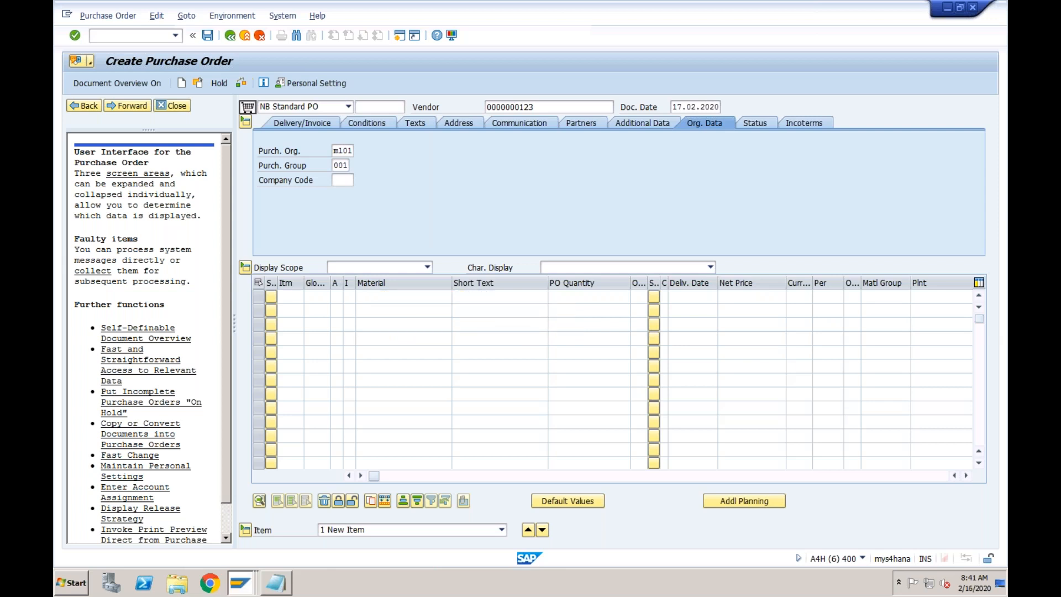
type("1")
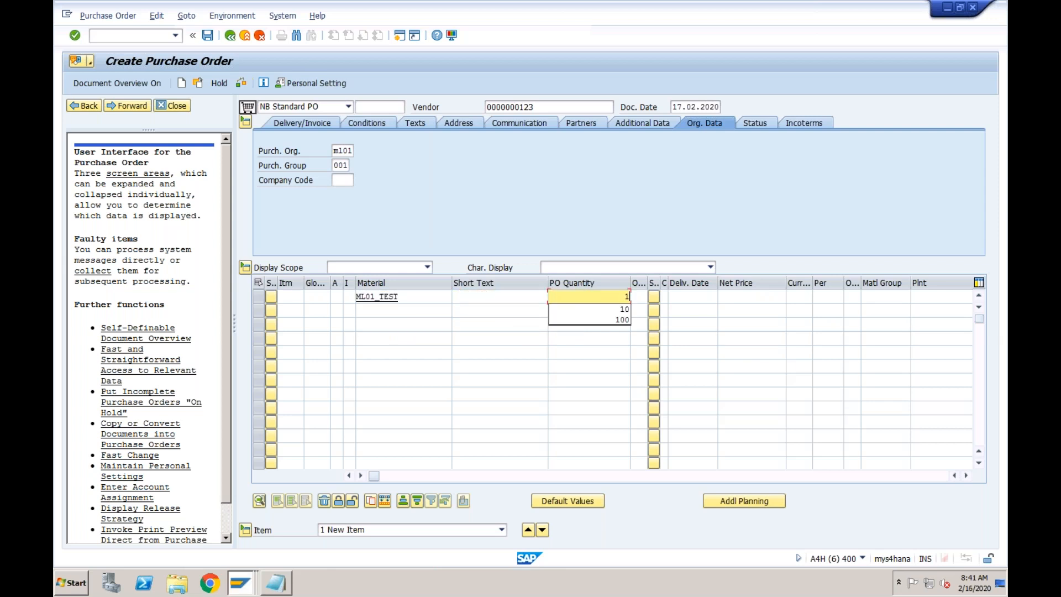
Set the item's net price to 1000 USD and its plant to ML01, and have the order checked
key("Tab")
key("Tab")
key("Tab")
key("Tab")
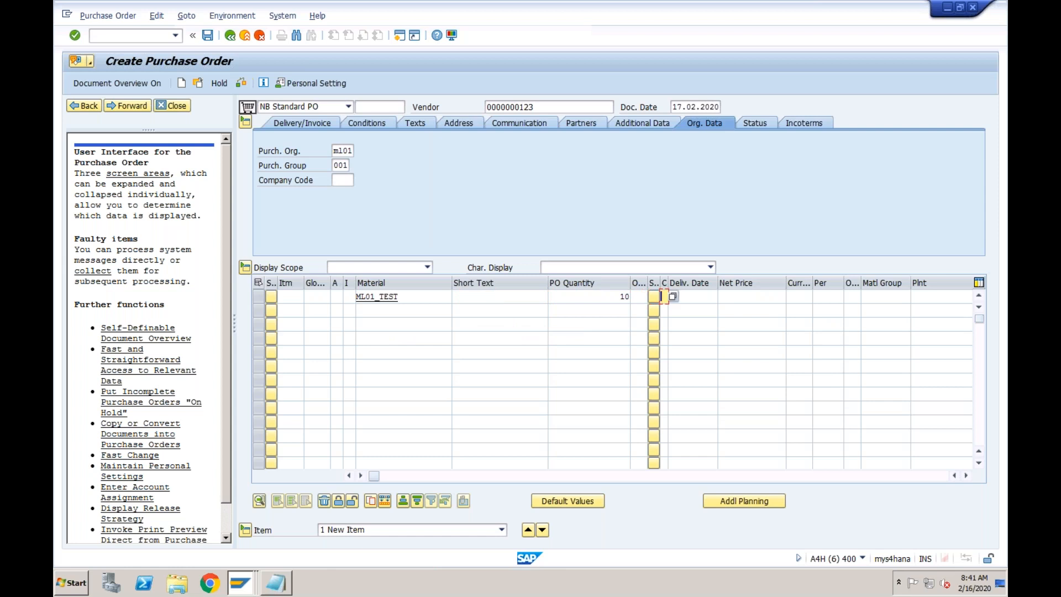
type("1000")
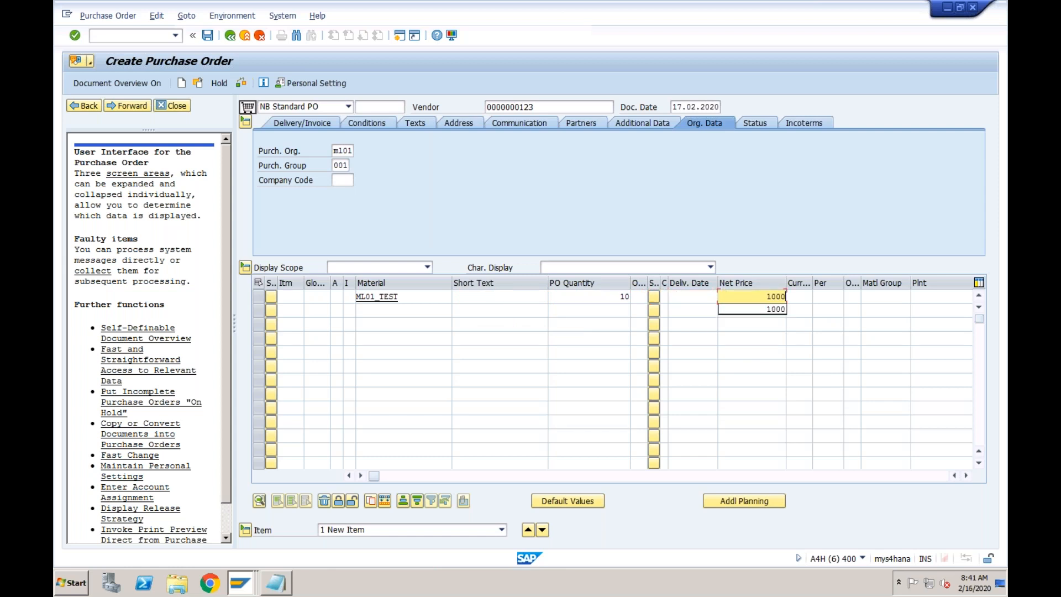
key("Tab")
type("usd")
key("Tab")
key("Tab")
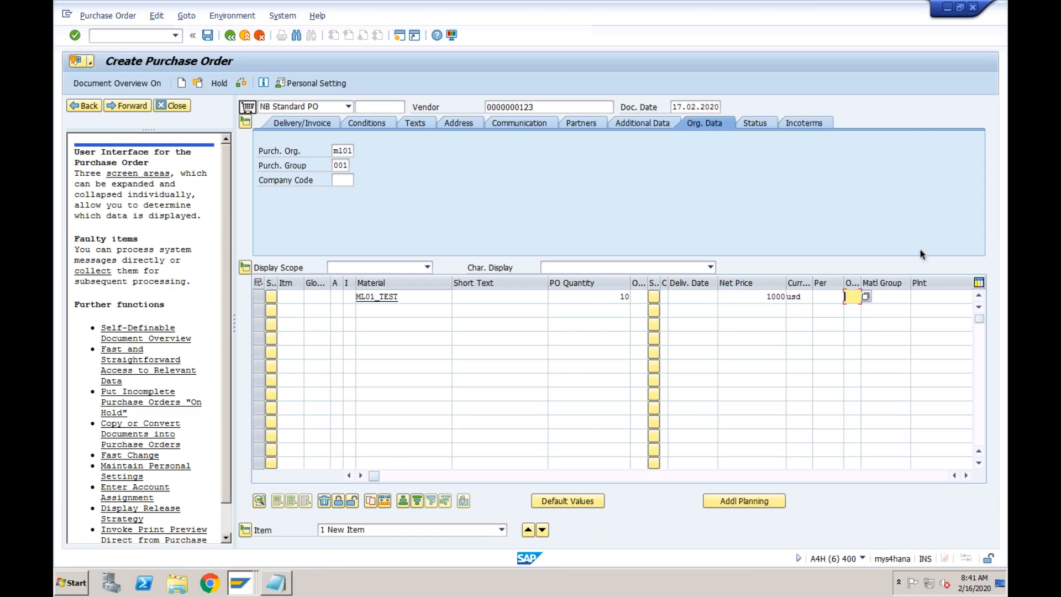
left_click(939, 296)
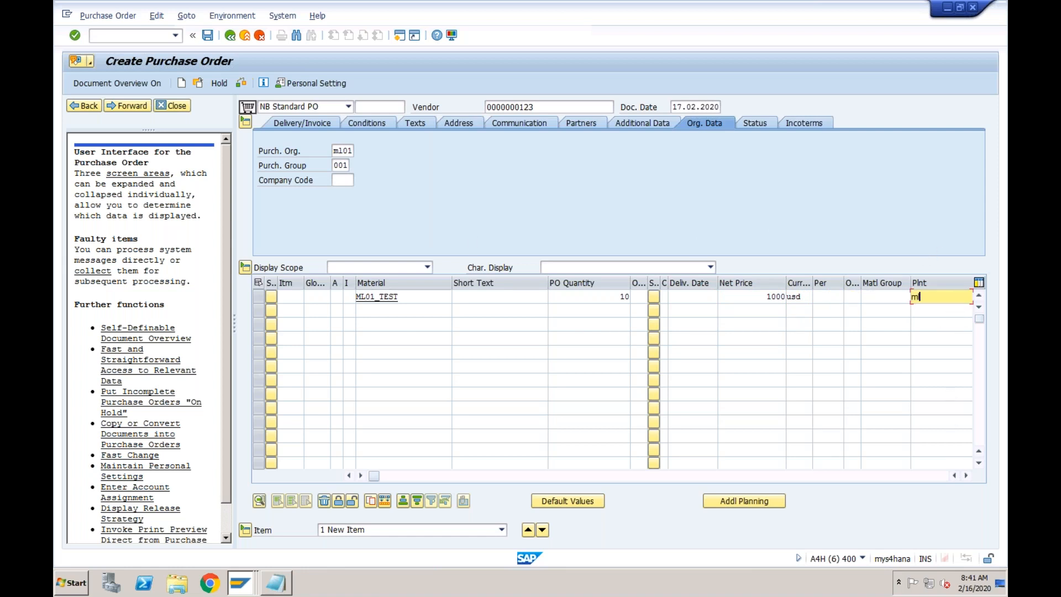
type("ml01")
key("Return")
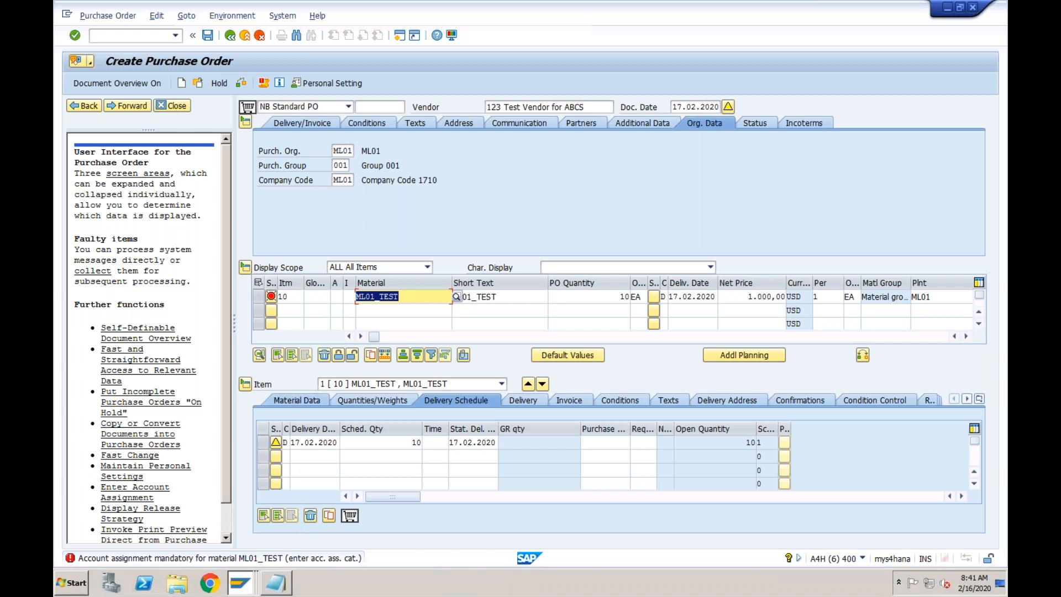
Try to open an additional session, and switch to the session already showing the customizing implementation guide
left_click(399, 35)
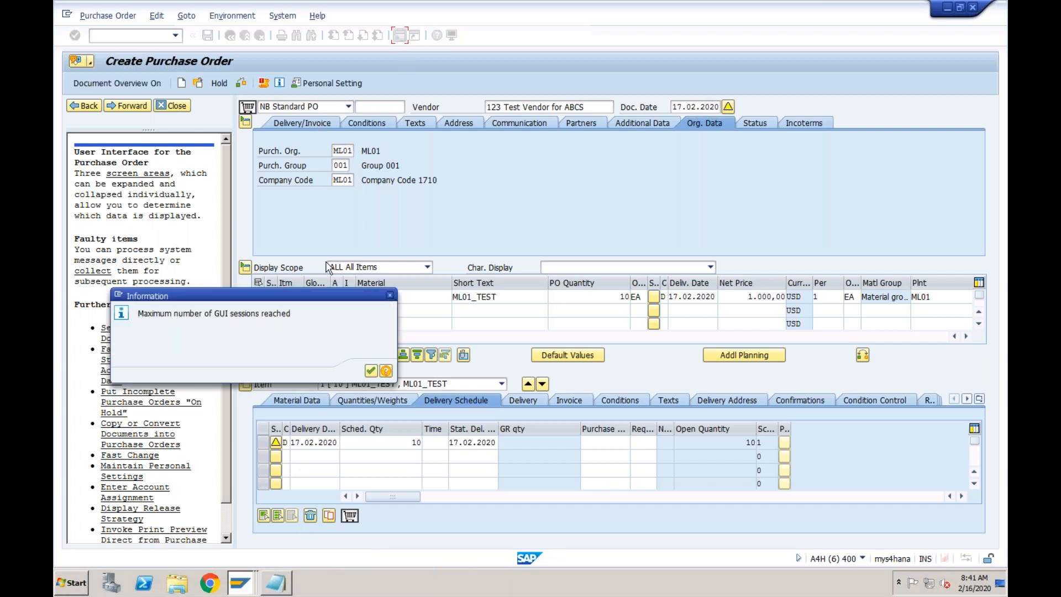
left_click(370, 371)
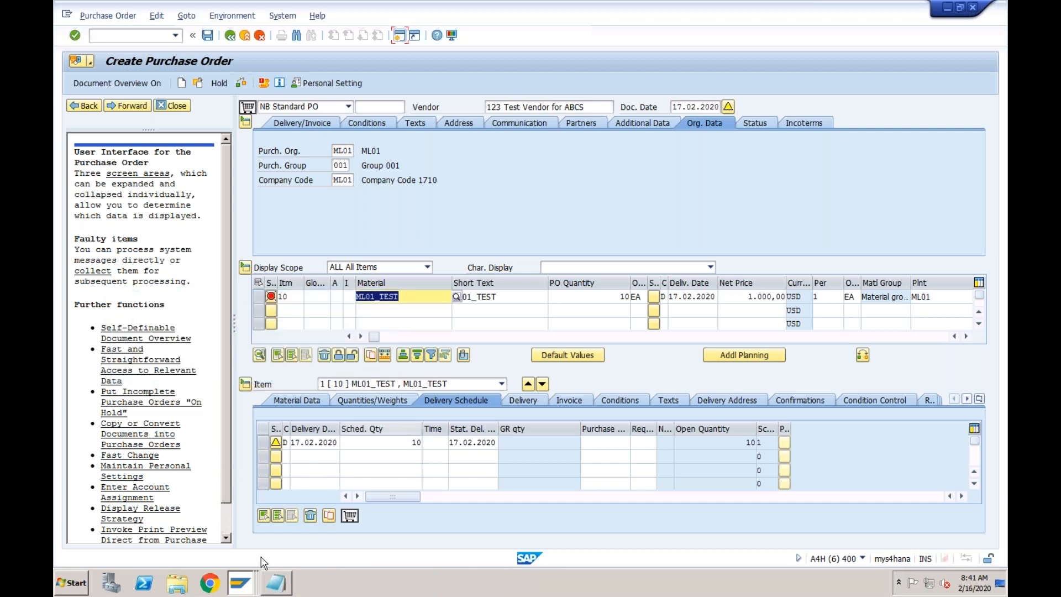
left_click(240, 587)
left_click(234, 516)
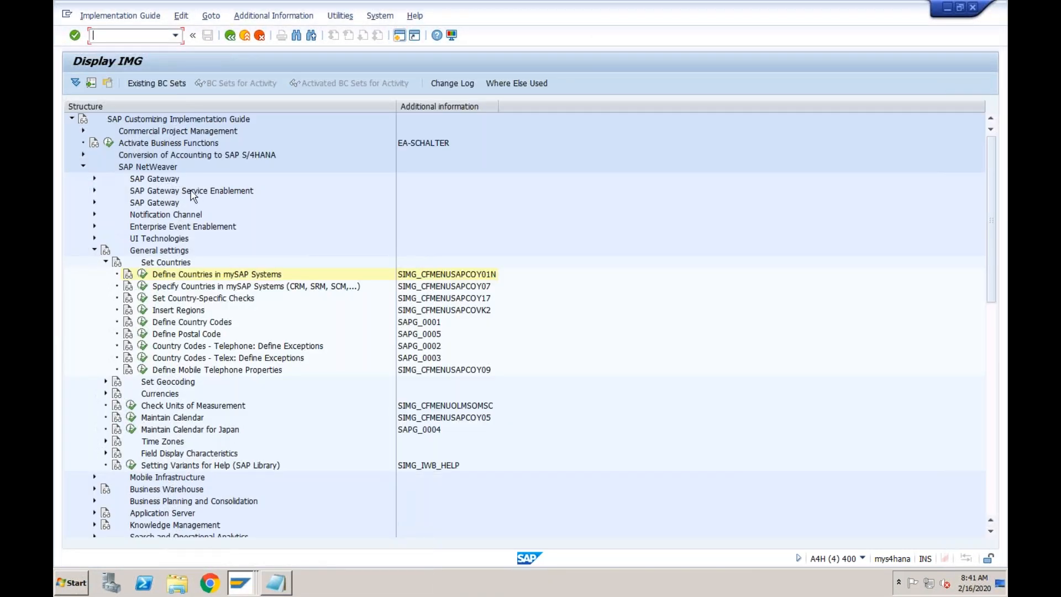
Open the Define Attributes of Material Types activity in the Material Master basic settings under Logistics - General
left_click(94, 252)
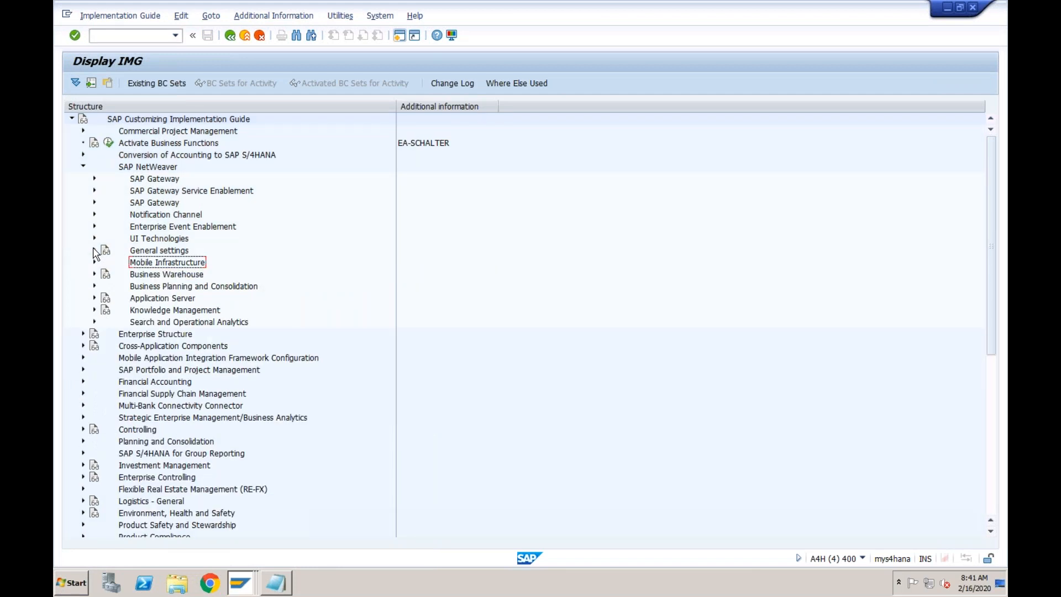
left_click(83, 167)
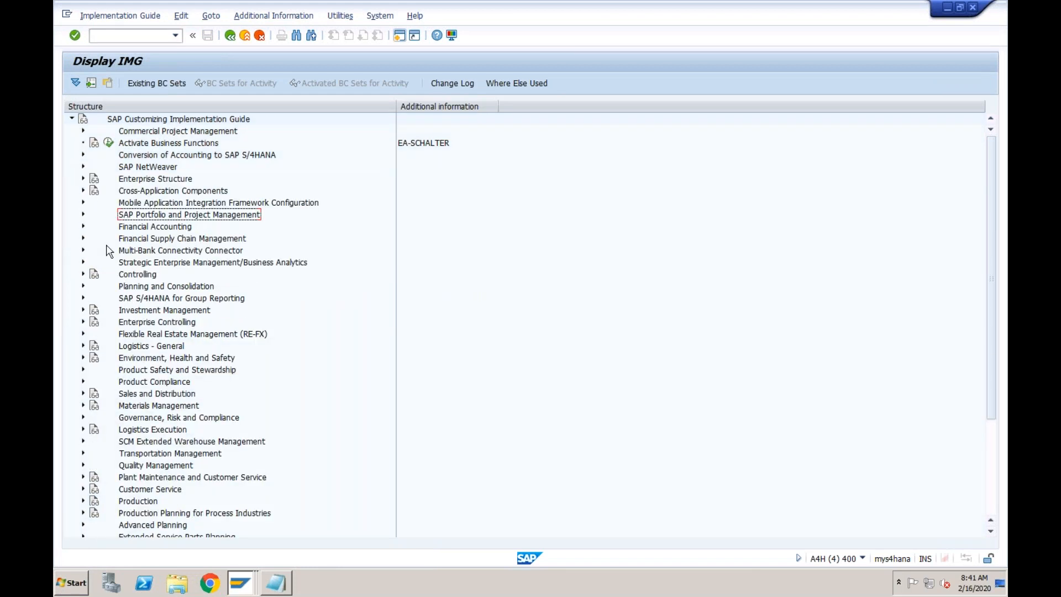
left_click(83, 405)
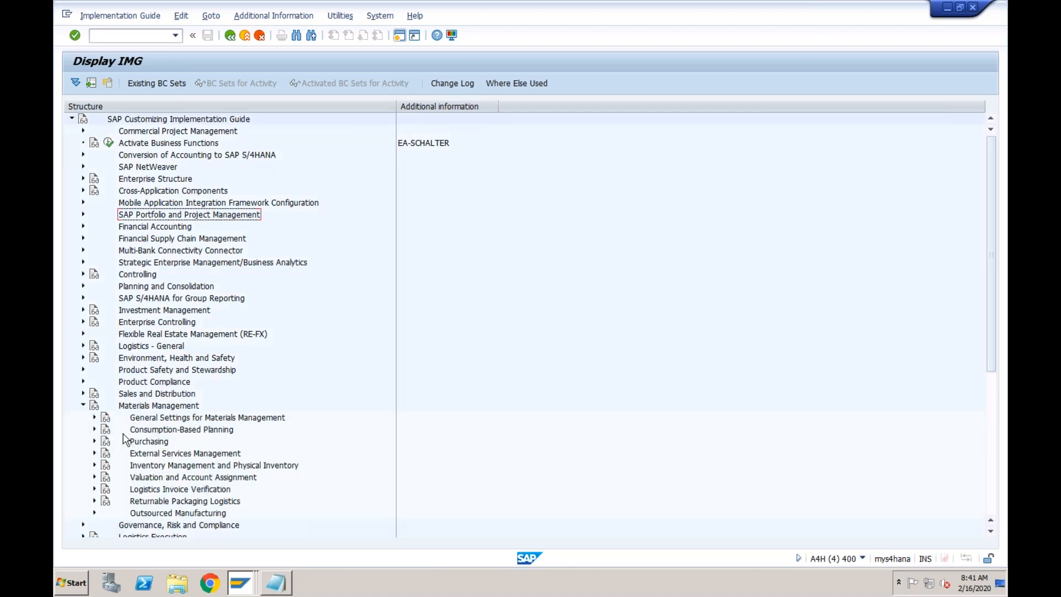
left_click(82, 406)
left_click(82, 346)
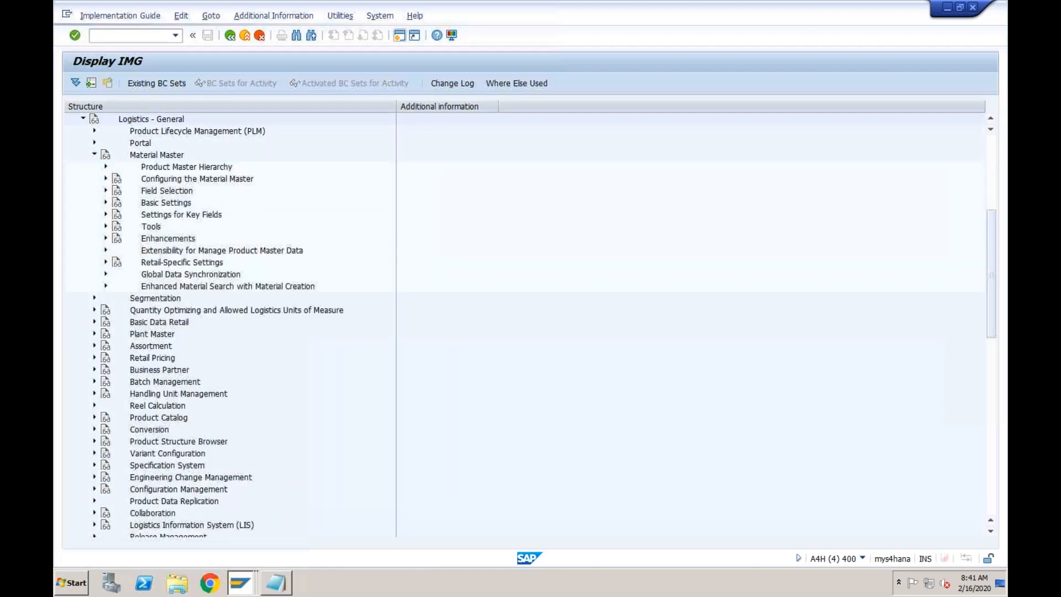
left_click(106, 203)
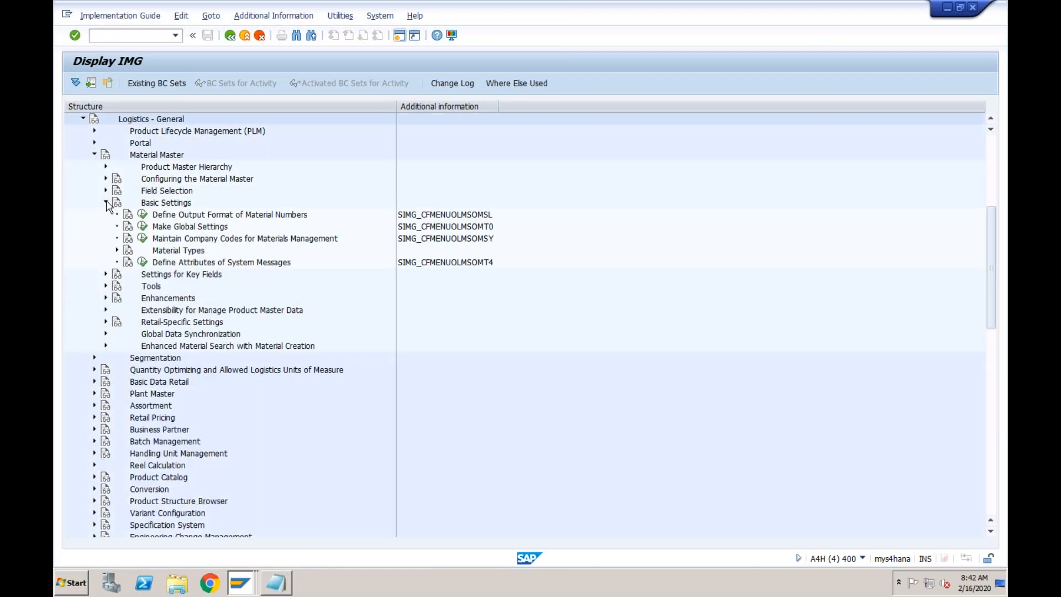
left_click(117, 251)
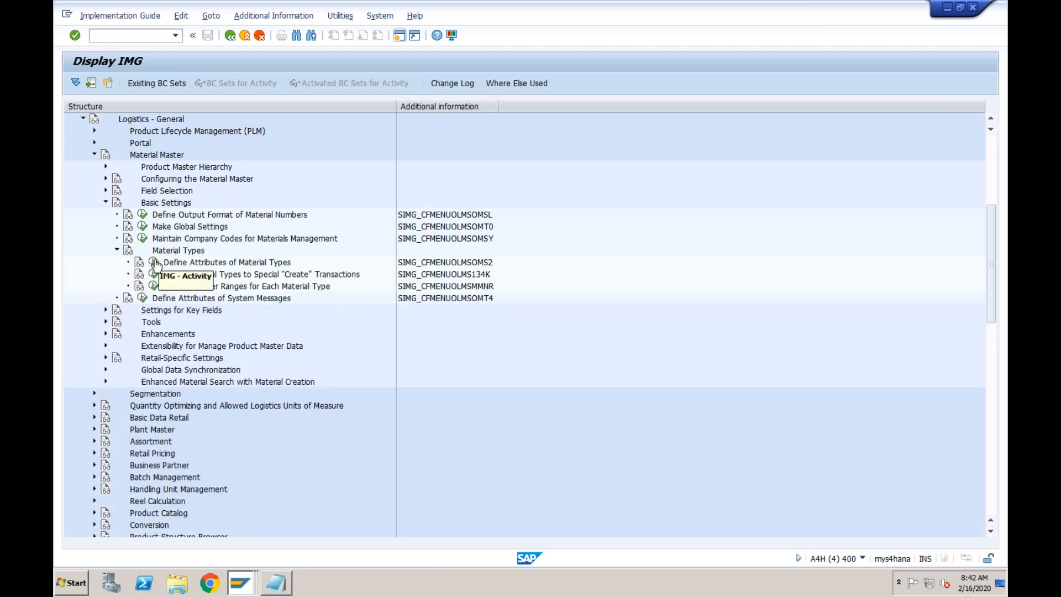
left_click(153, 263)
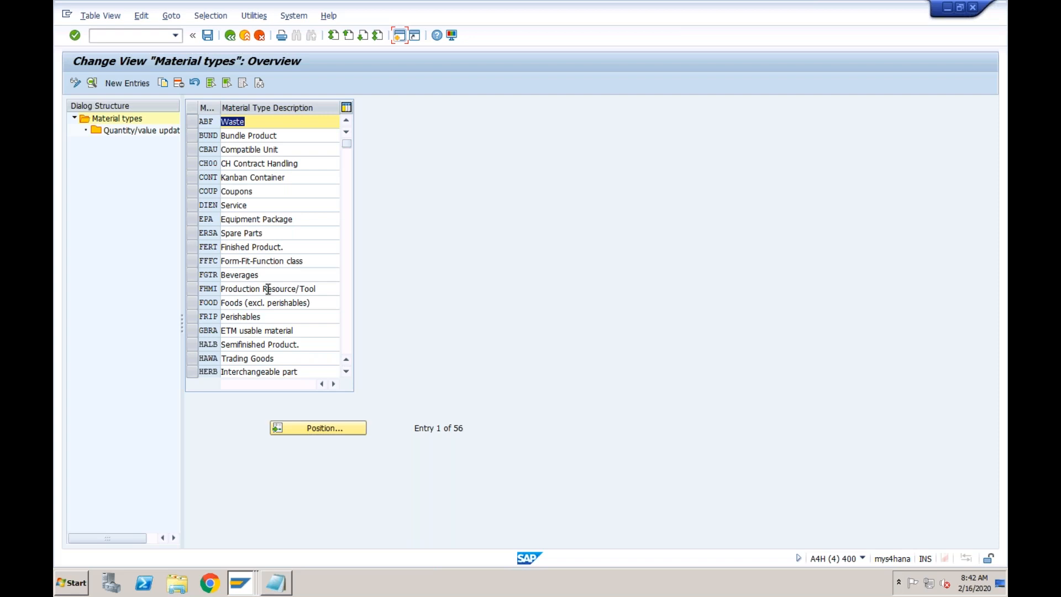
Find material type ROH and open its quantity/value updating settings
left_click(311, 430)
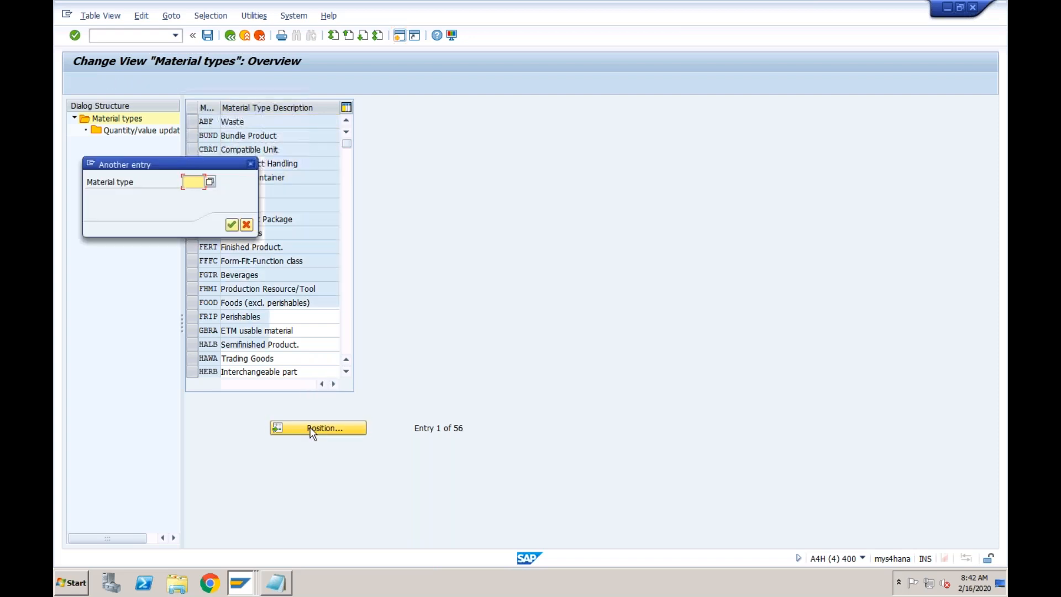
type("ROH")
key("Return")
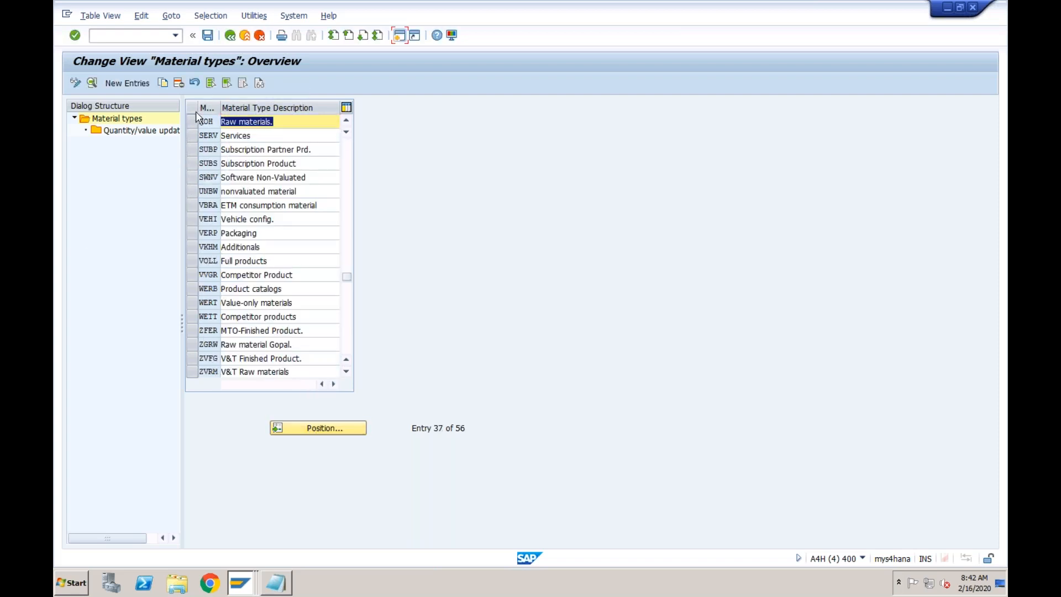
double_click(156, 136)
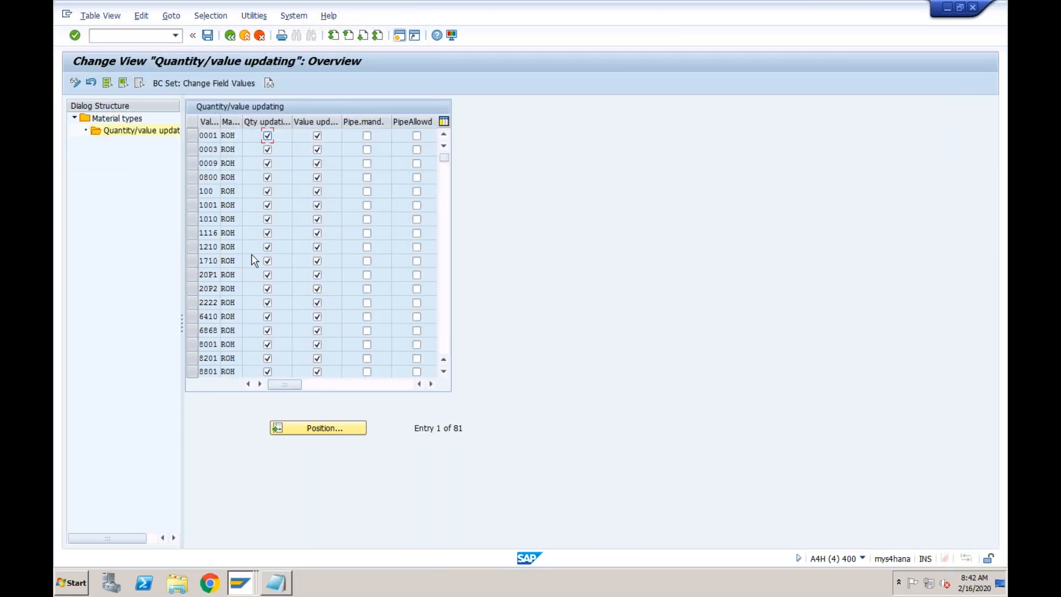
Enable quantity and value updating for material type ROH in valuation area ML01, and save it to the proposed customizing request
left_click(312, 427)
type("ml")
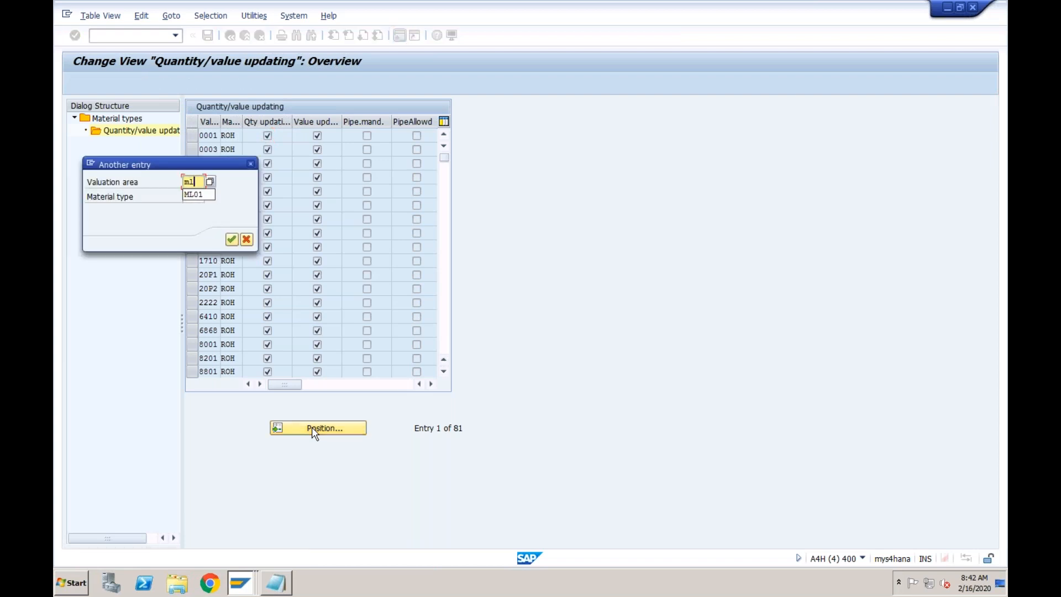
type("01")
key("Return")
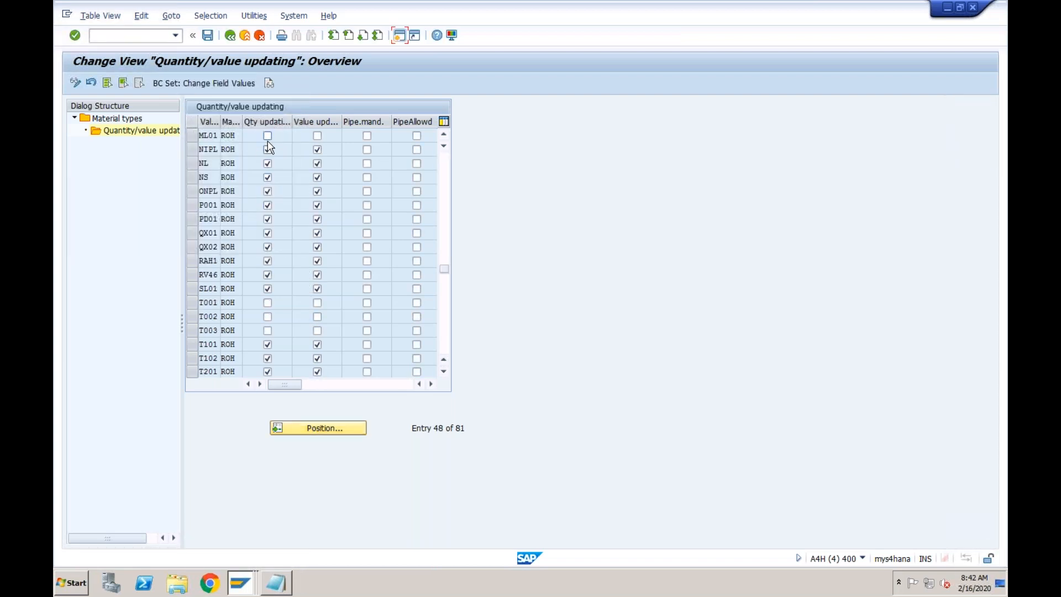
left_click(268, 136)
left_click(318, 137)
left_click(209, 36)
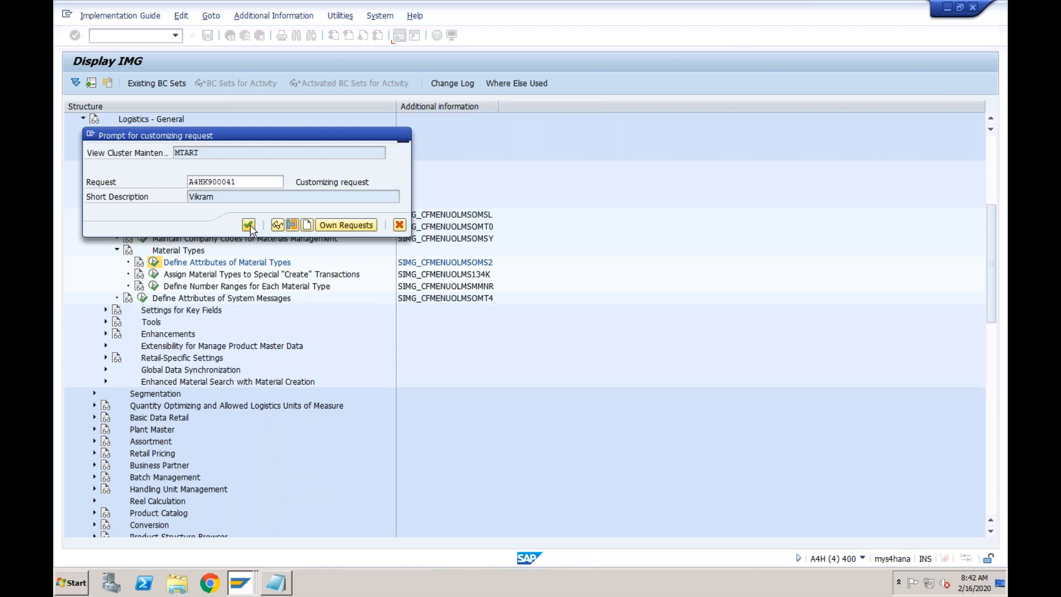
left_click(249, 225)
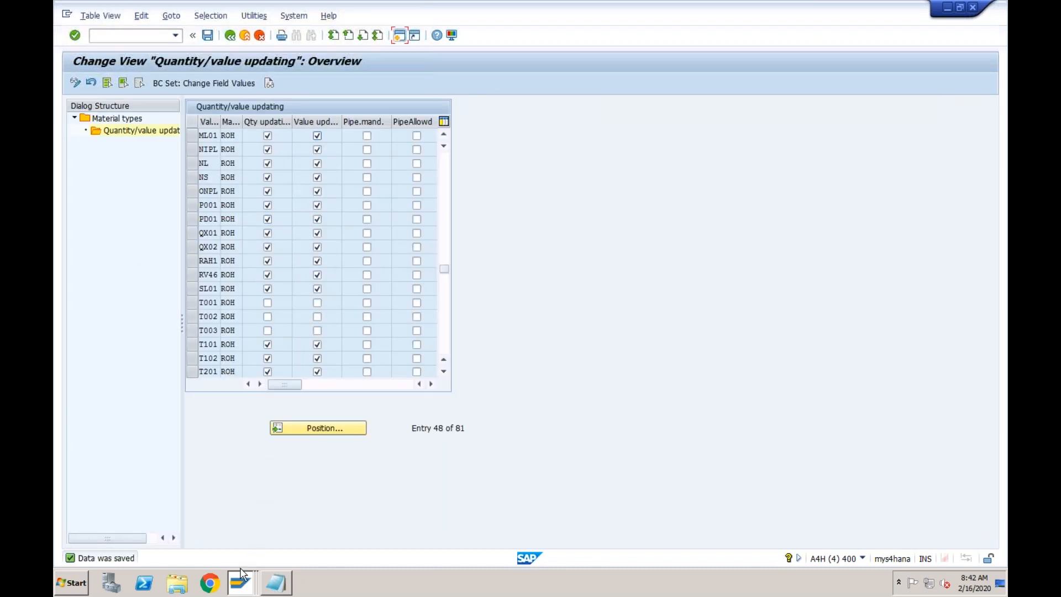
Switch to the session with the purchase order entry and restart it with a blank standard purchase order
left_click(242, 575)
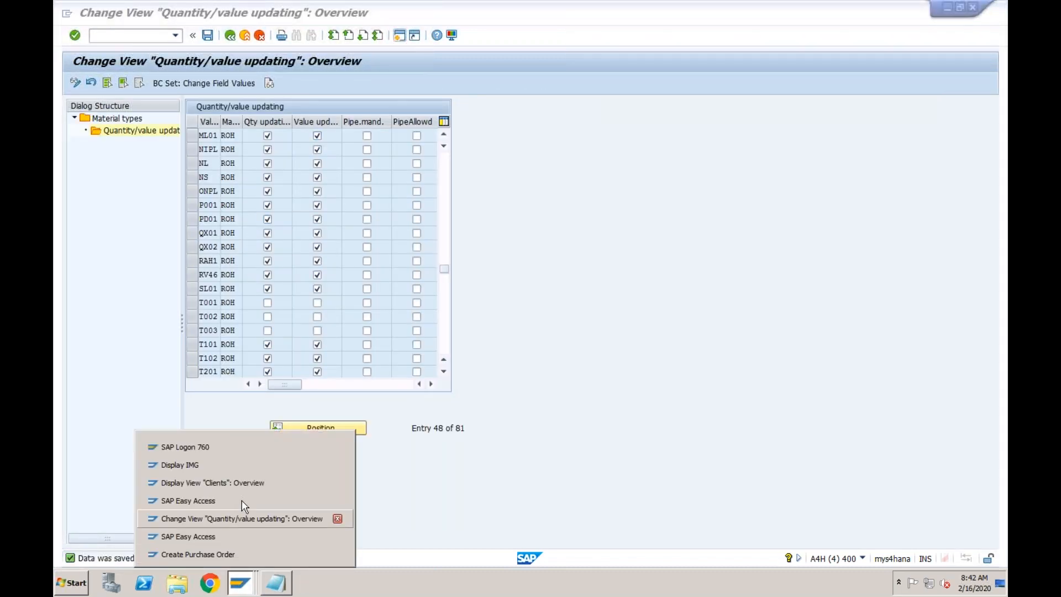
left_click(240, 552)
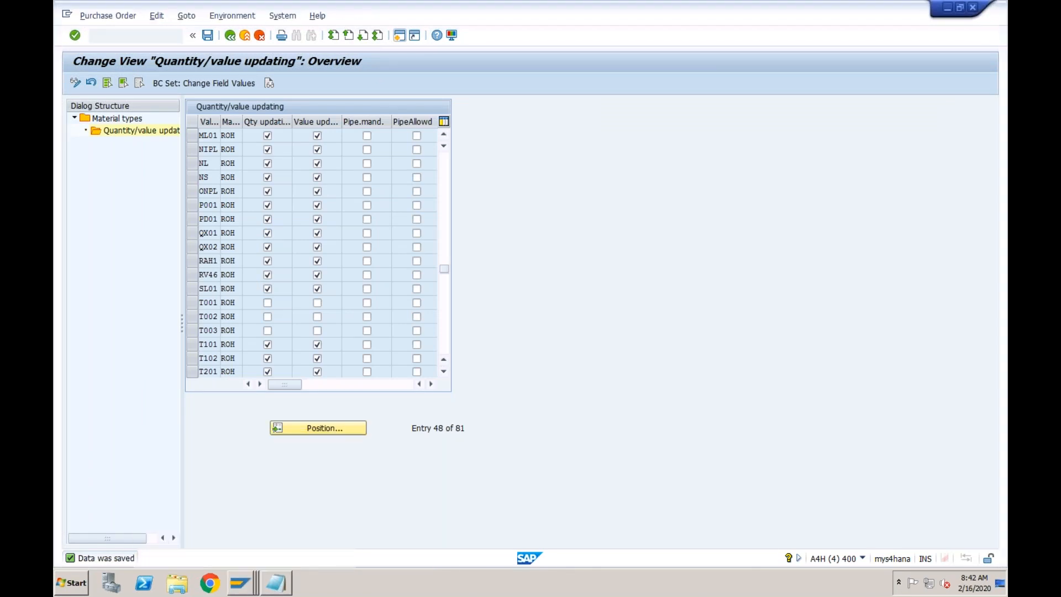
key("Return")
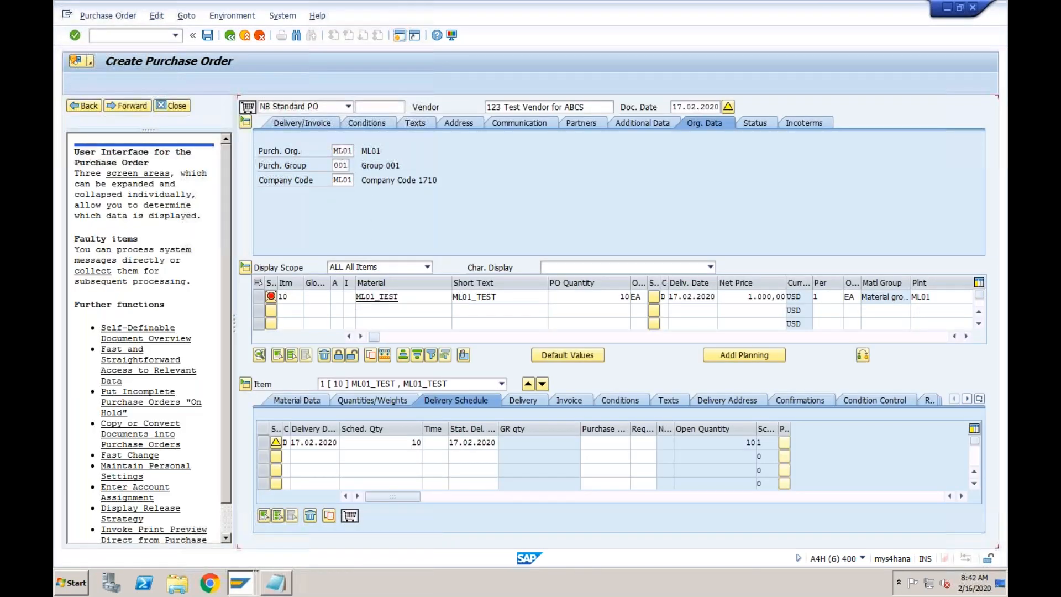
left_click(157, 39)
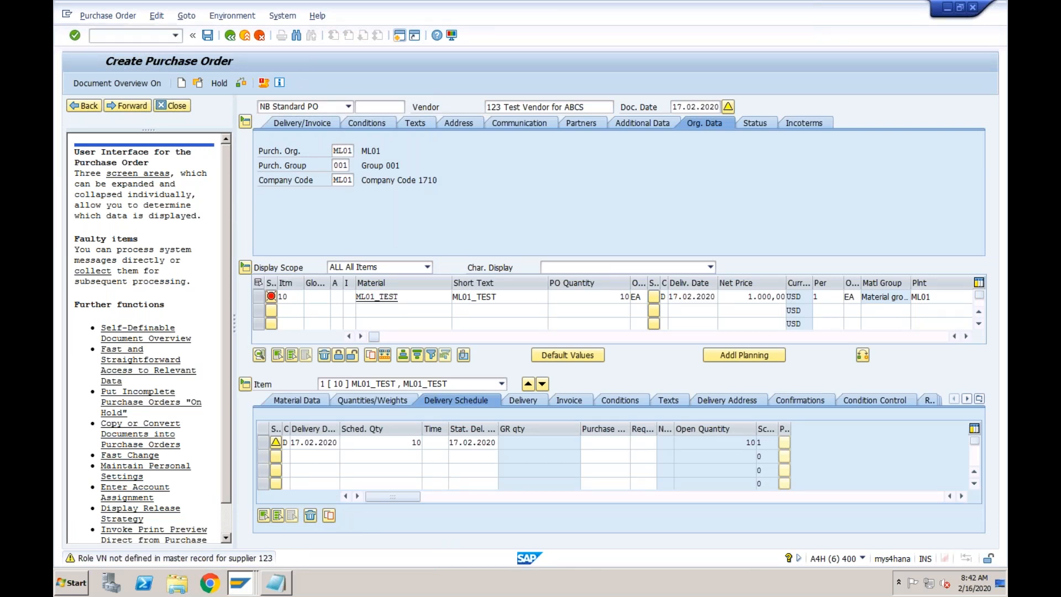
key("Return")
Fill the order header with the test vendor's number, purchasing organization ML01 and purchasing group 001
left_click(498, 108)
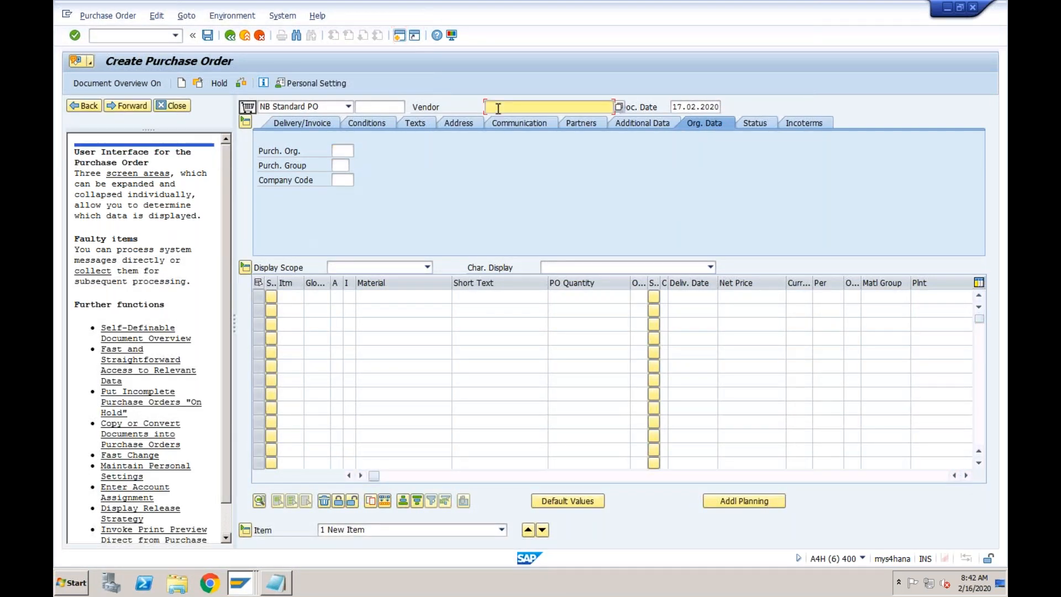
type("0000000123")
key("Tab")
left_click(343, 151)
type("m101")
key("Tab")
type("001")
key("Tab")
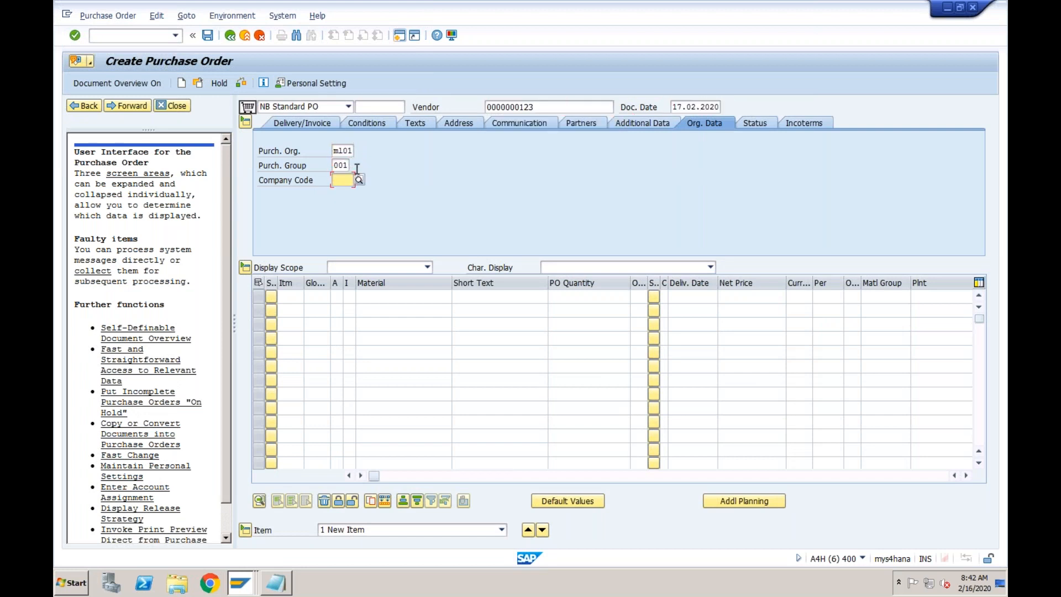
Add material ML01_TEST as the first order item with a PO quantity of 10
left_click(371, 292)
key("BackSpace")
key("Down")
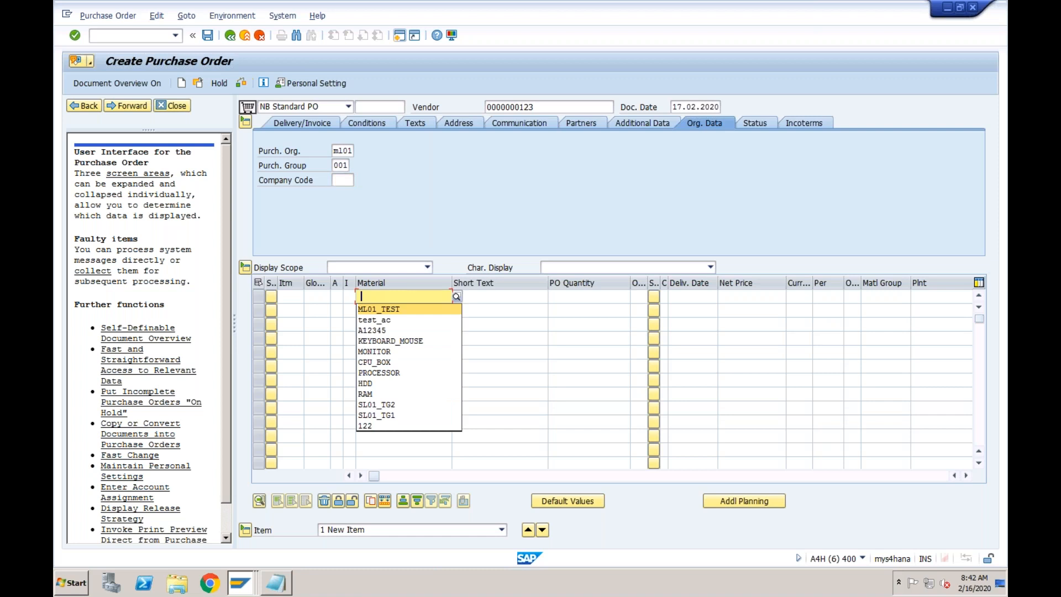
key("Tab")
key("Tab")
key("BackSpace")
key("Down")
key("Tab")
key("Tab")
key("Tab")
key("Tab")
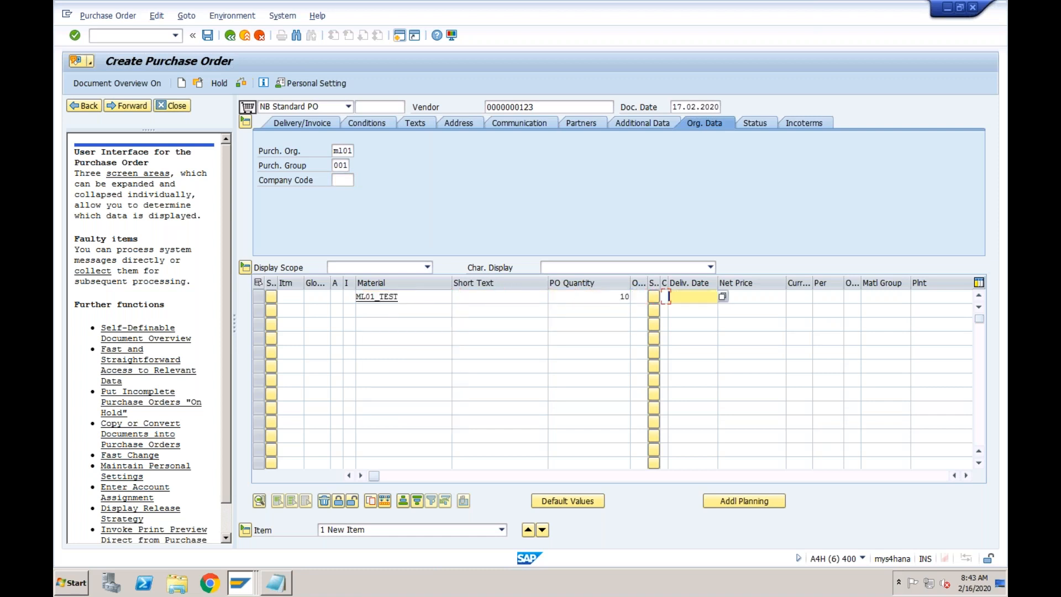
Set the item's net price to 1000 USD and its plant to ML01
key("BackSpace")
key("Down")
key("Tab")
key("BackSpace")
key("Down")
key("Tab")
key("Tab")
key("Tab")
key("Tab")
key("Tab")
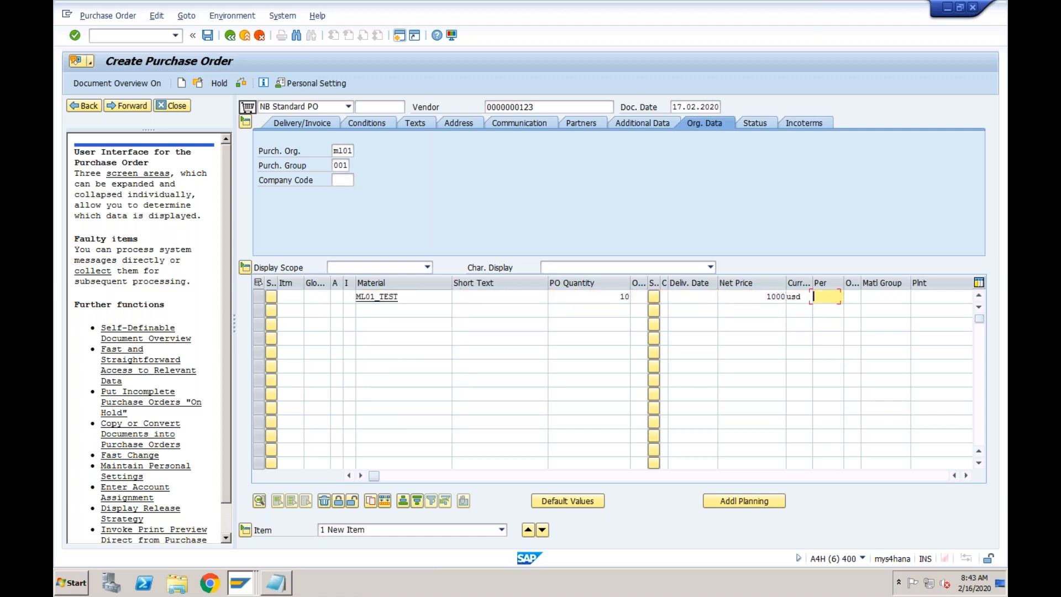
key("shift+Tab")
key("BackSpace")
key("Down")
key("Return")
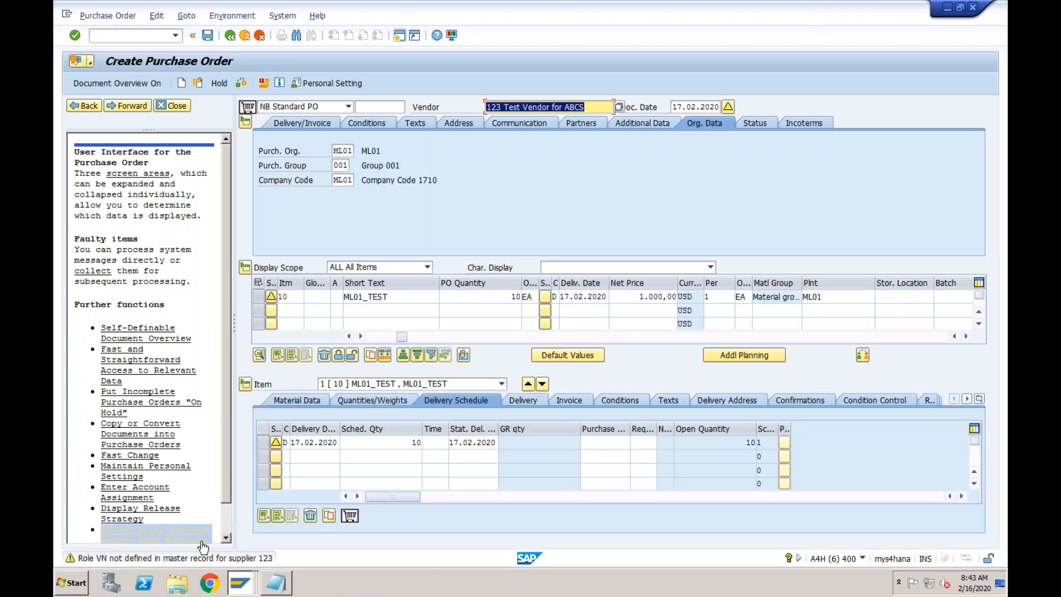
Accept the remaining system messages and save the purchase order
key("Return")
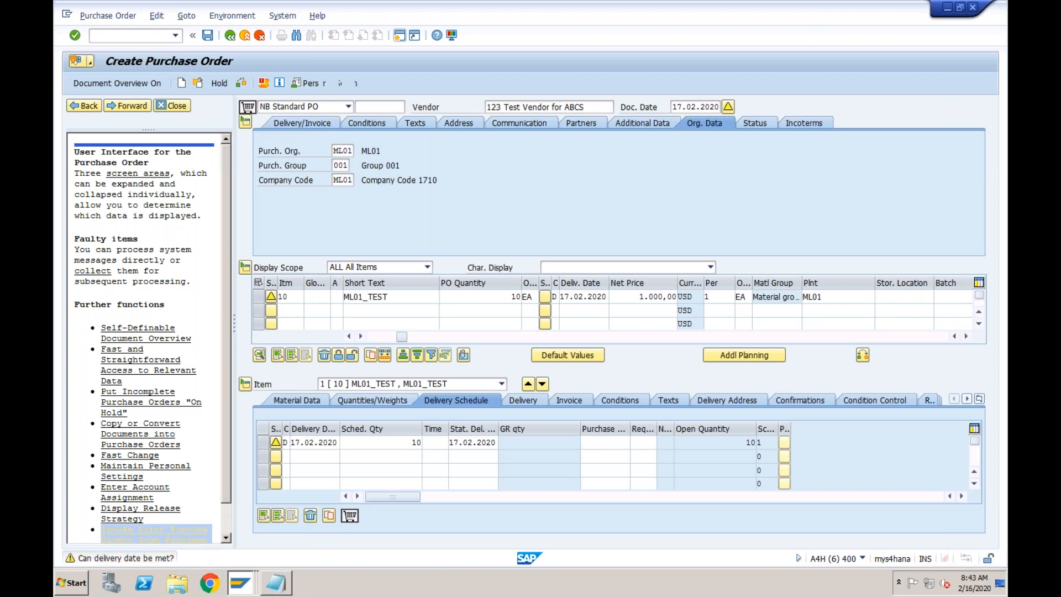
left_click(208, 36)
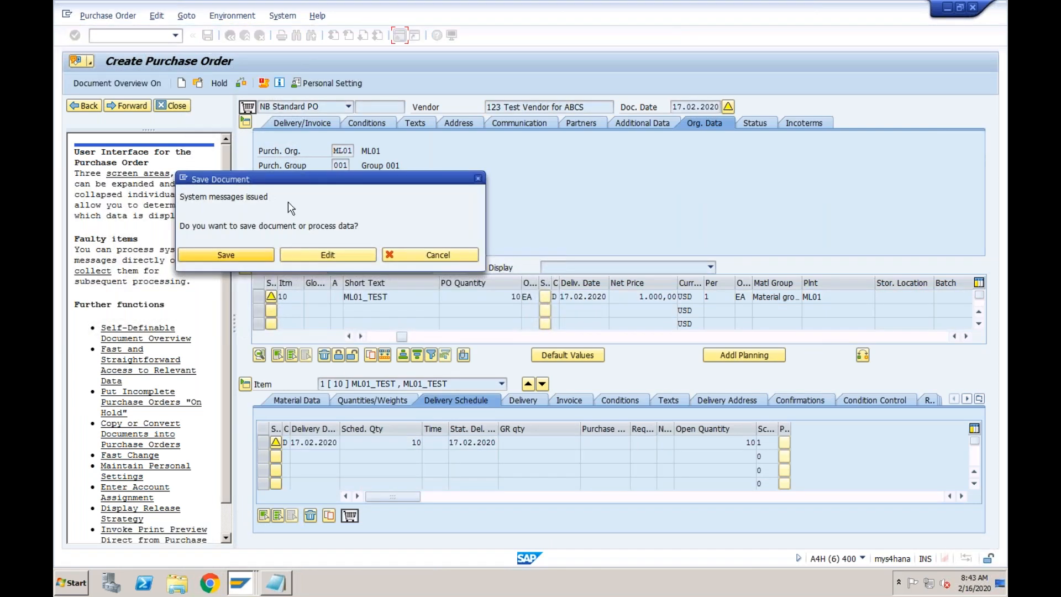
left_click(245, 253)
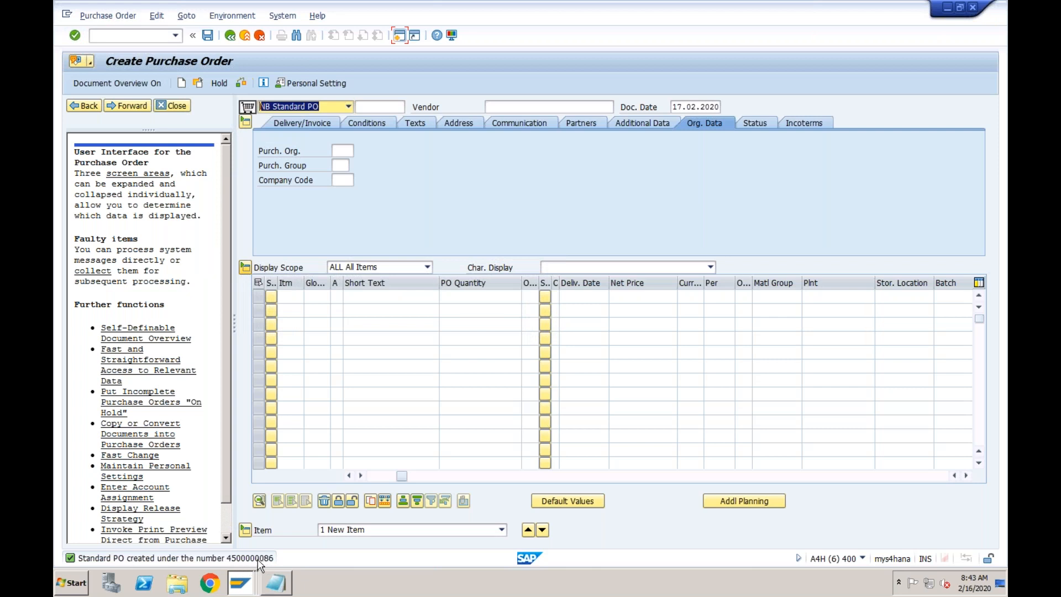
Copy the new purchase order's number from the details of the creation message, and close the details
double_click(257, 559)
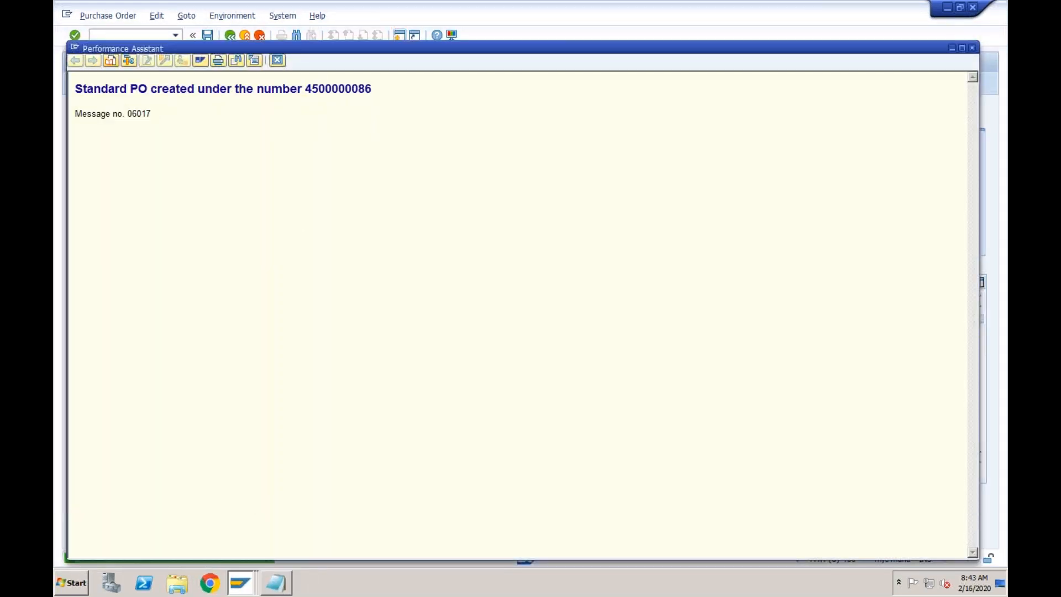
left_click_drag(307, 90, 378, 84)
key("ctrl+c")
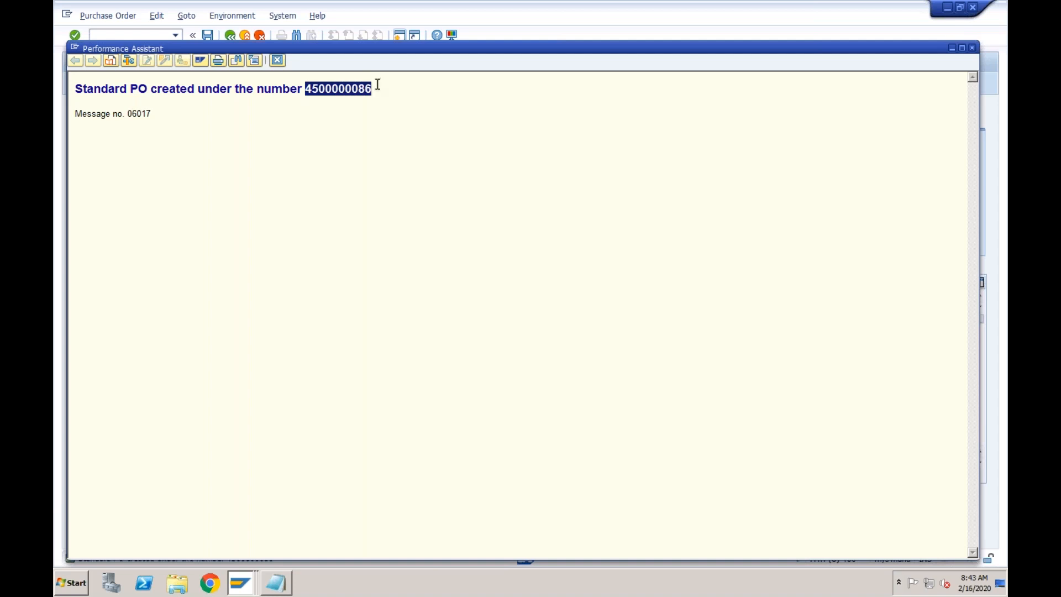
left_click(277, 61)
Open transaction MIGO for a goods receipt referencing R01 Purchase Order, and try to load the copied purchase order number
left_click(161, 34)
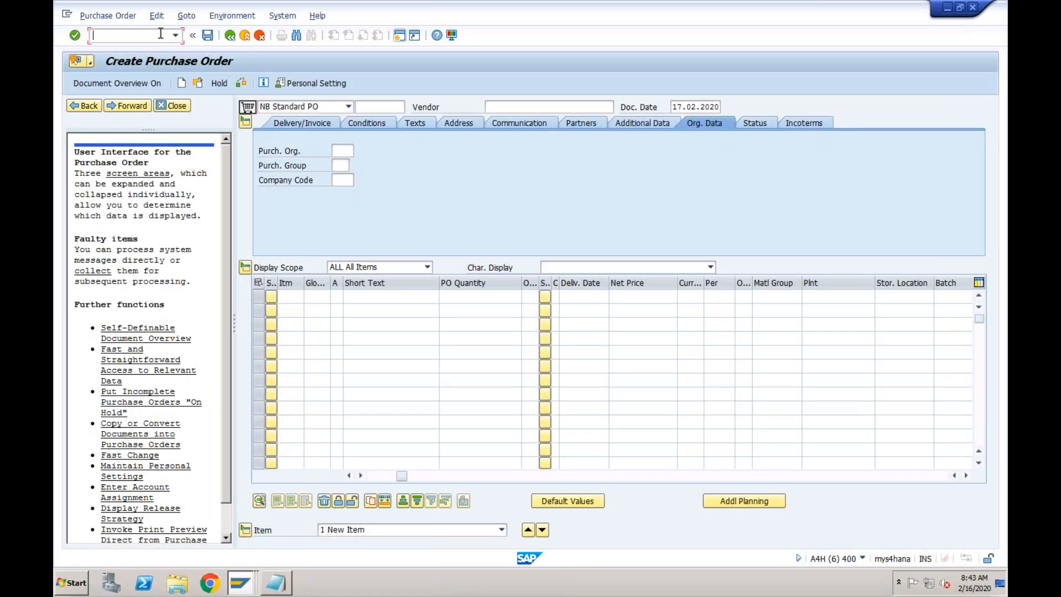
type("/nmigo")
key("Return")
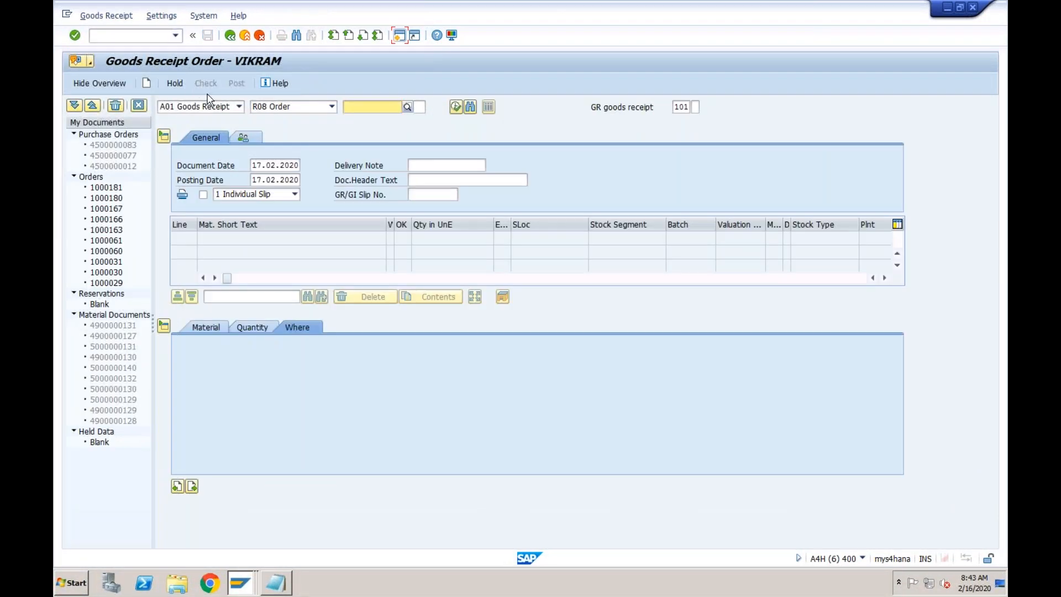
left_click(272, 106)
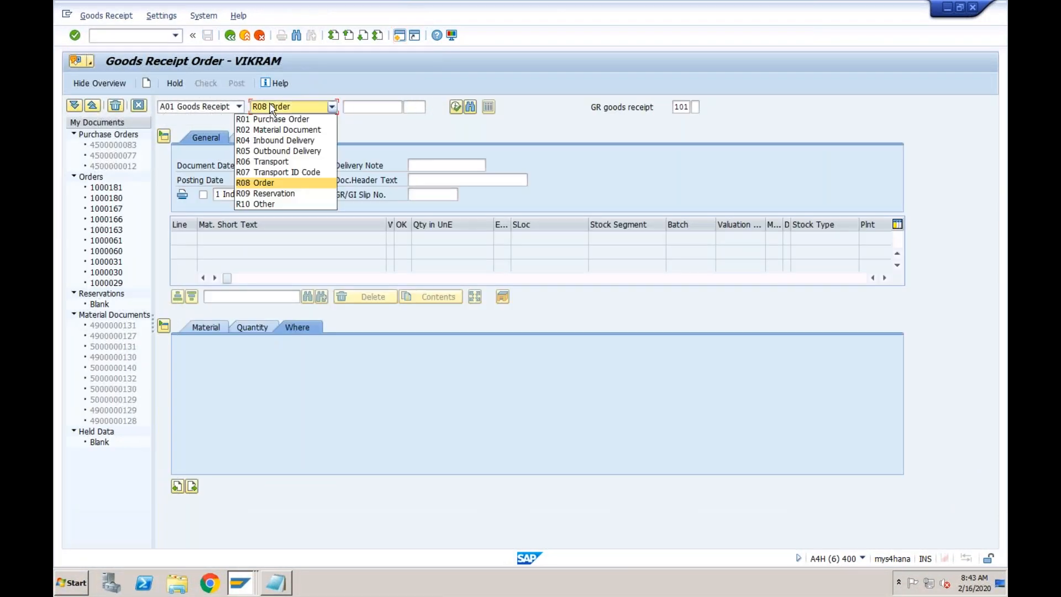
left_click(270, 119)
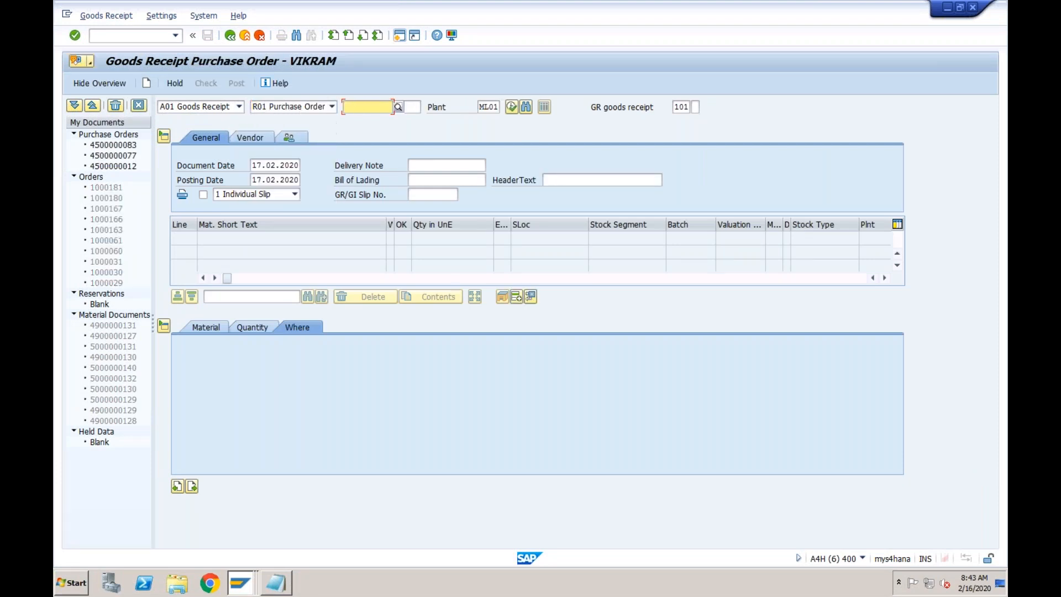
key("ctrl+v")
key("Return")
key("ctrl+c")
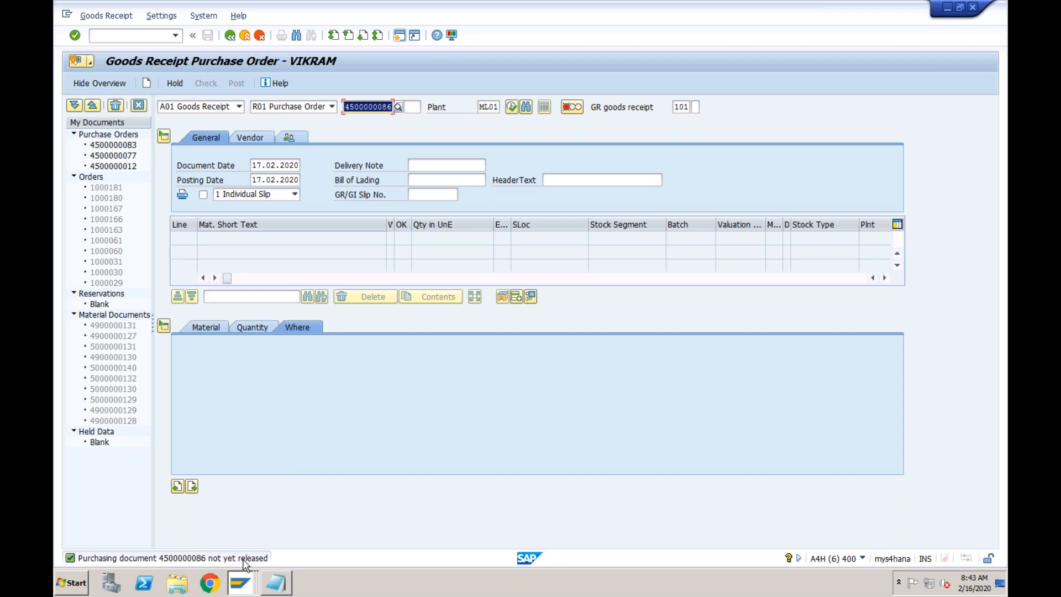
Switch to a free SAP Easy Access session, open transaction ME29N and load the copied purchase order
left_click(240, 583)
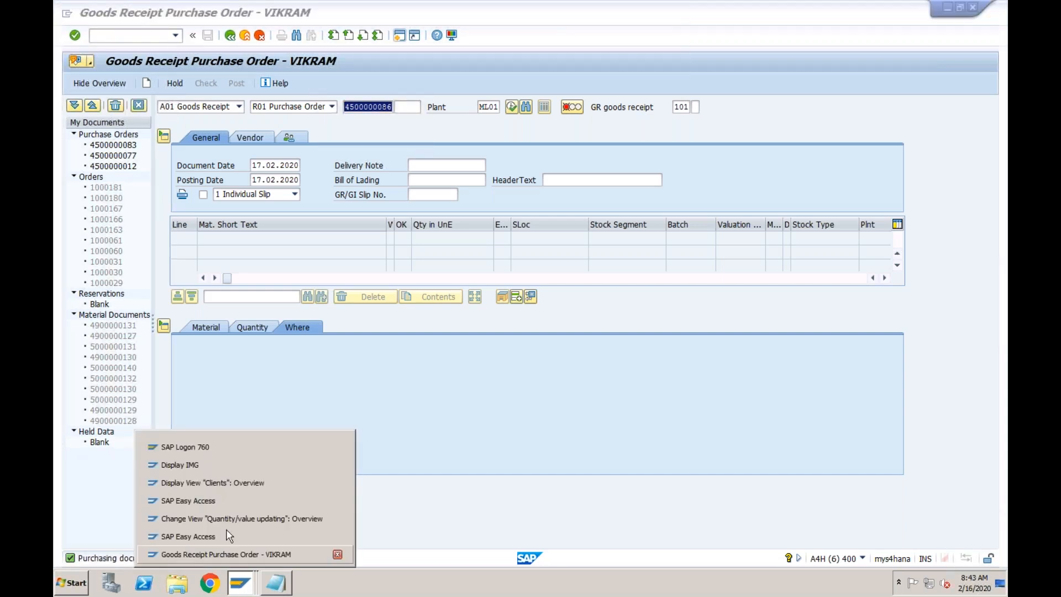
left_click(221, 501)
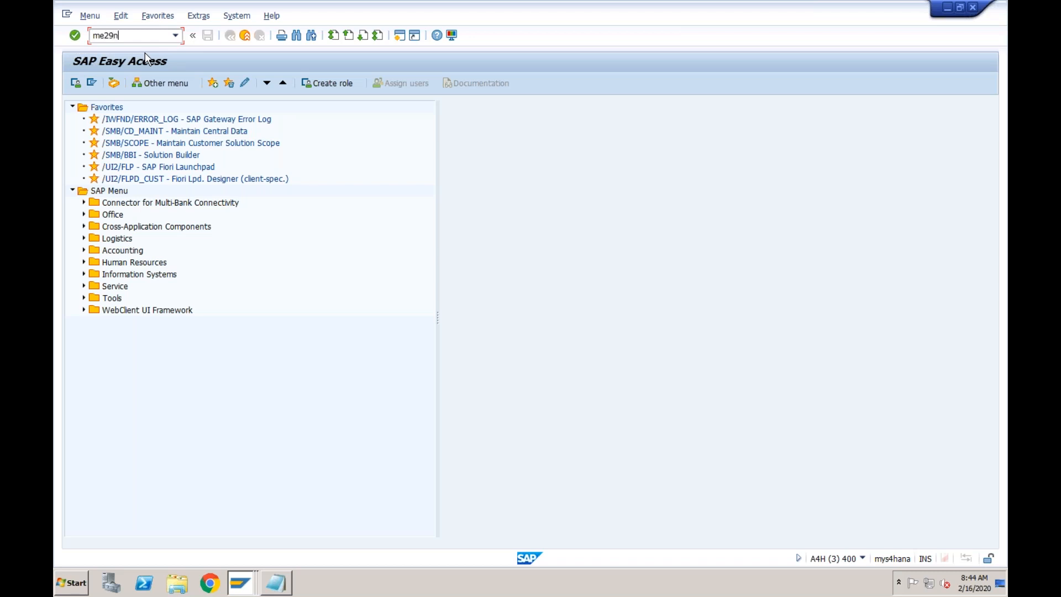
key("Return")
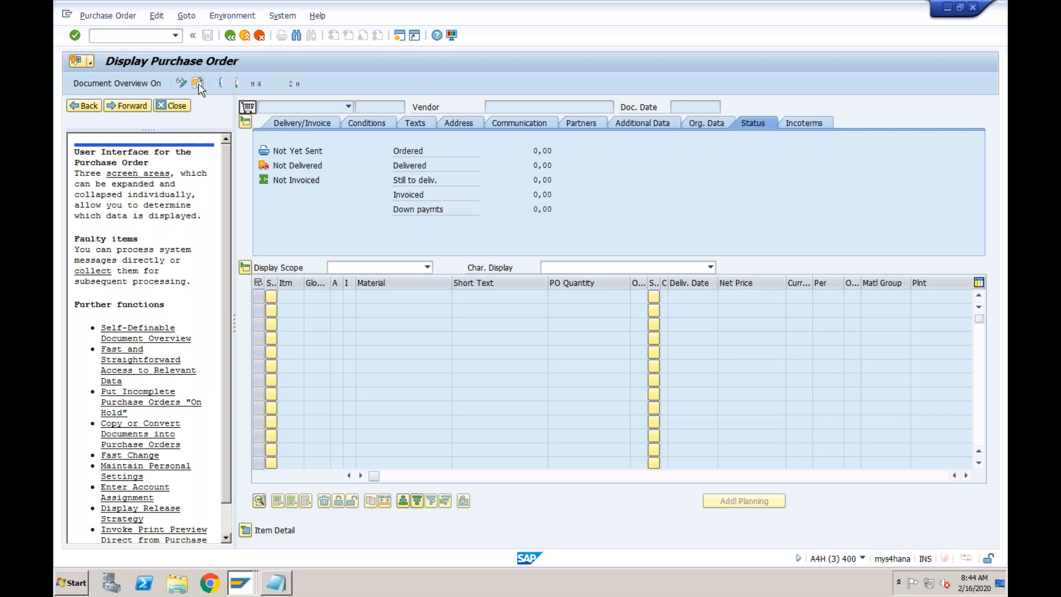
left_click(198, 84)
key("ctrl+v")
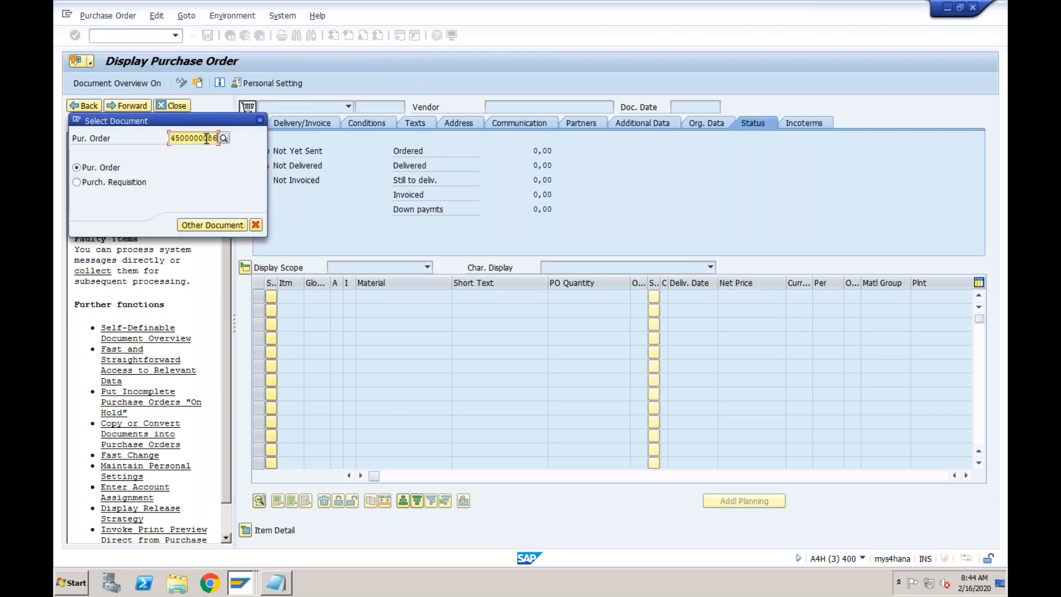
left_click(196, 224)
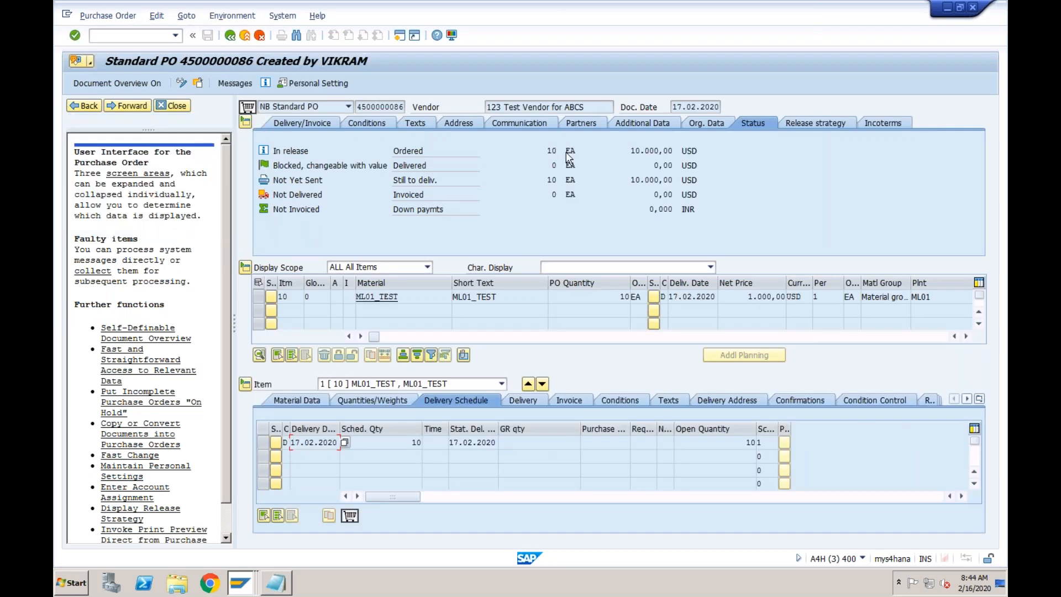
Release the purchase order for release codes C1 Buyer and C2 Manager in its release strategy, and save it
left_click(815, 122)
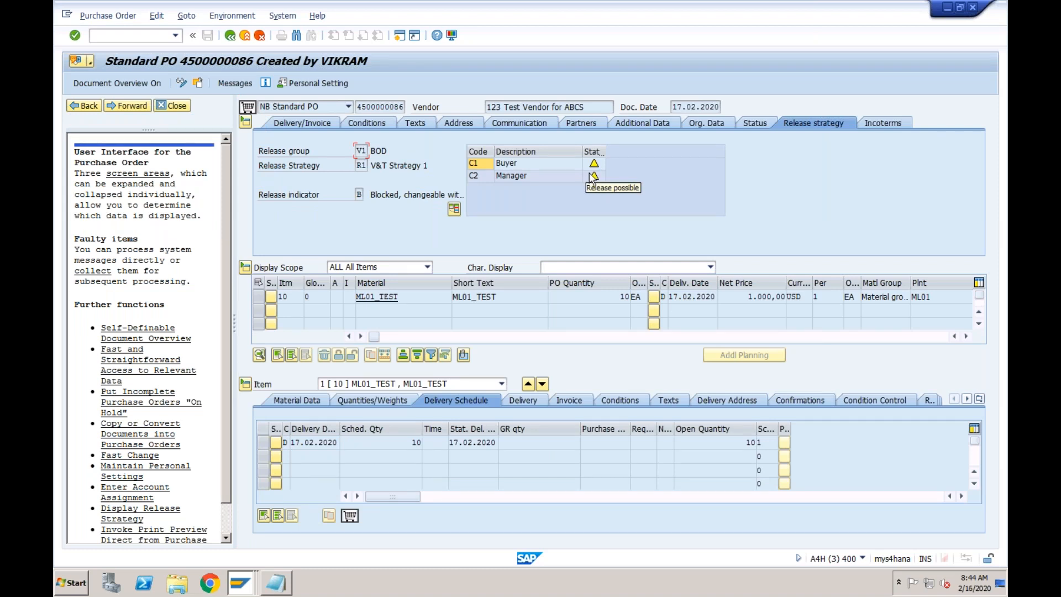
left_click(182, 83)
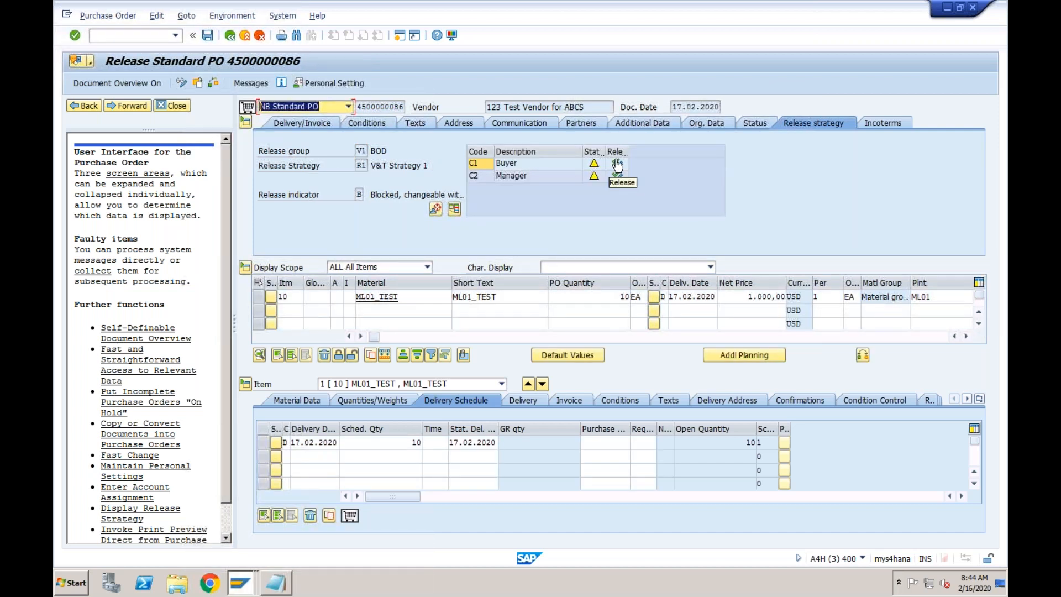
left_click(617, 165)
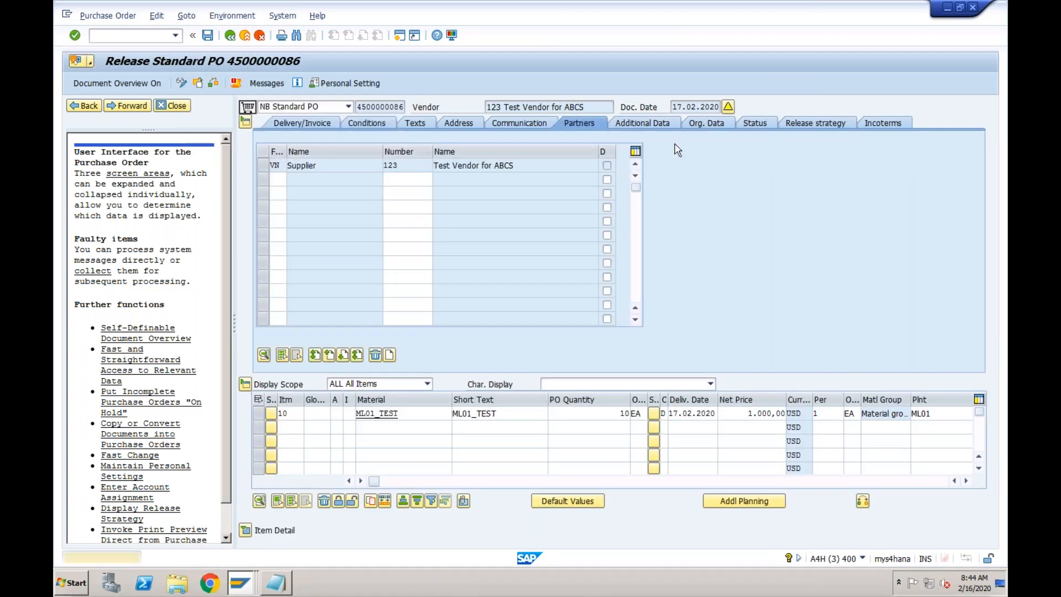
left_click(815, 123)
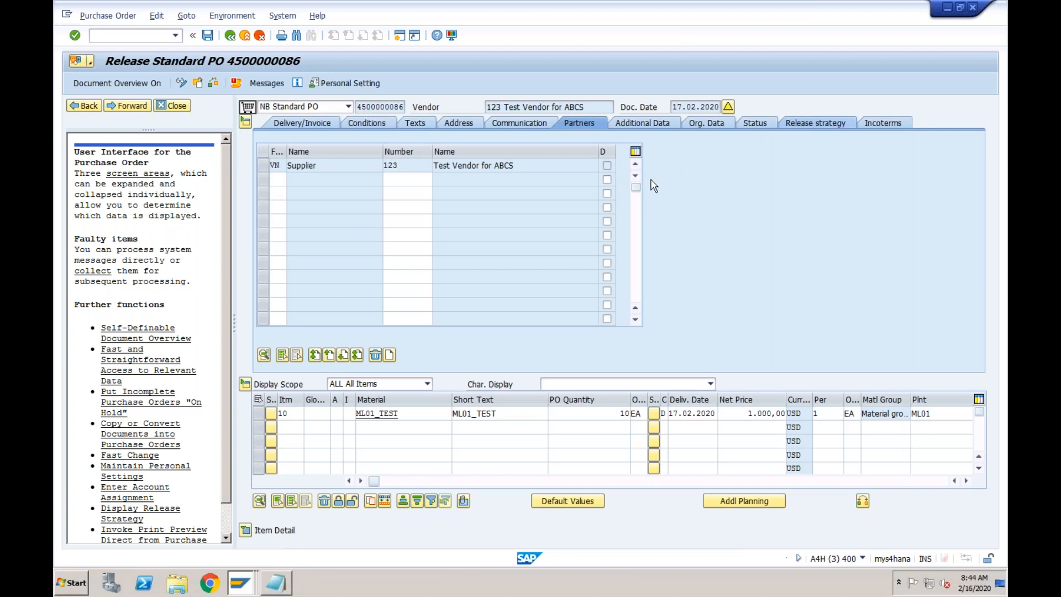
left_click(618, 176)
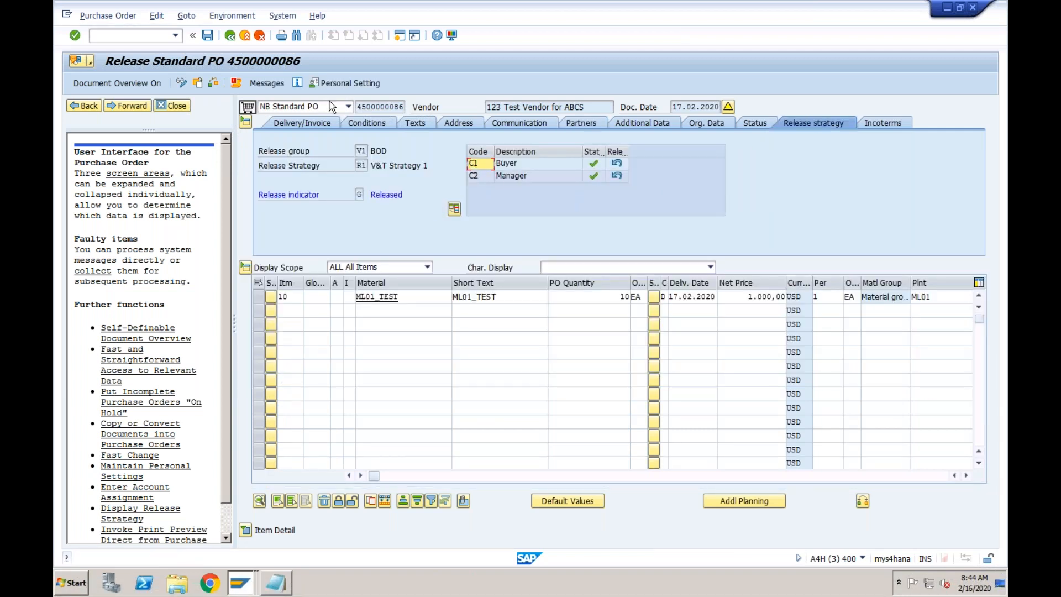
left_click(207, 34)
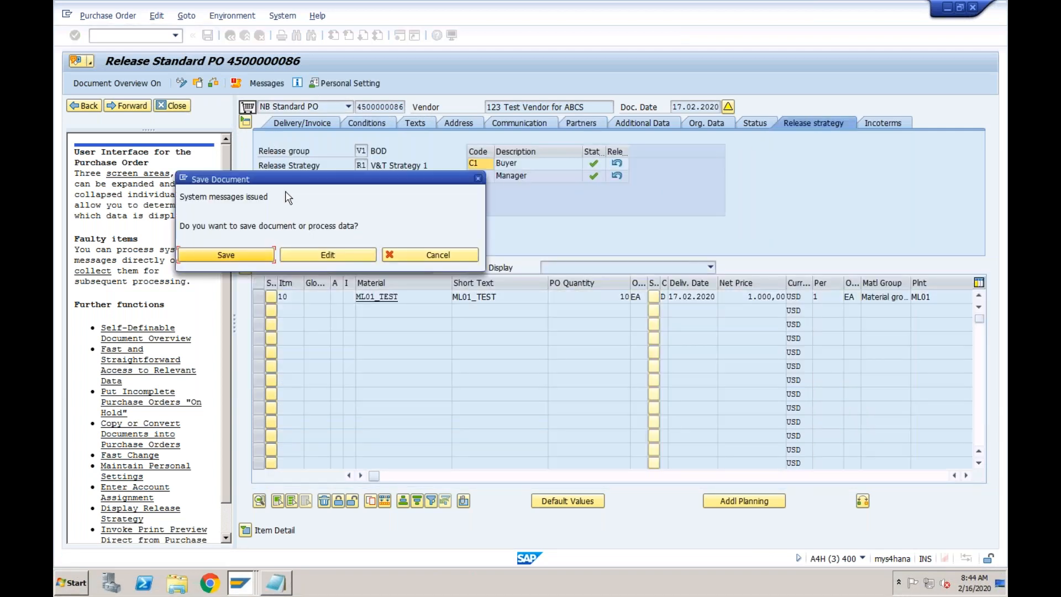
left_click(248, 254)
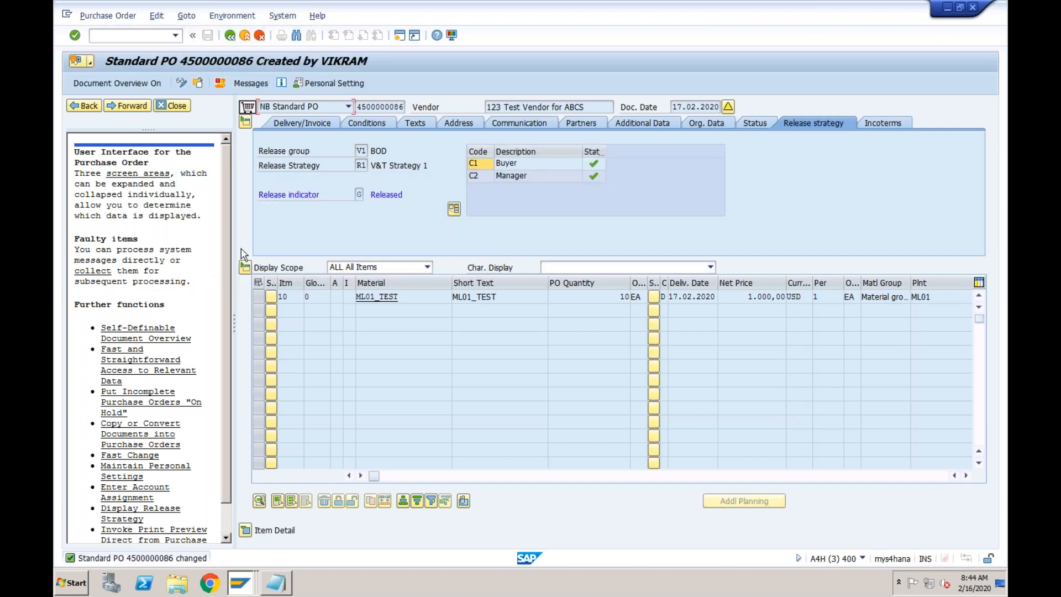
Return to the goods receipt session and load the released purchase order for plant ML01
left_click(239, 575)
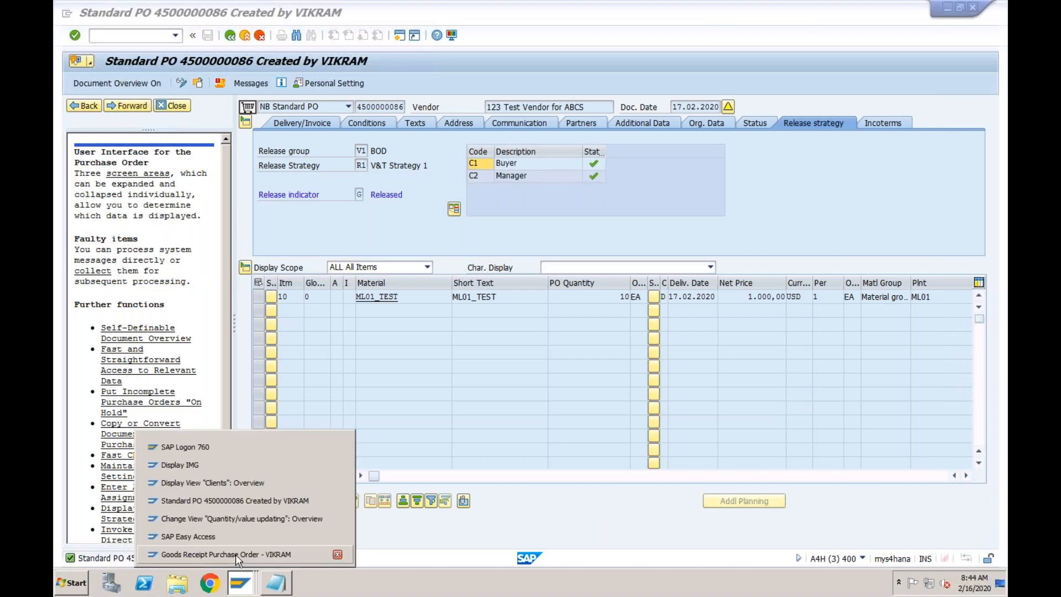
left_click(235, 555)
left_click(139, 36)
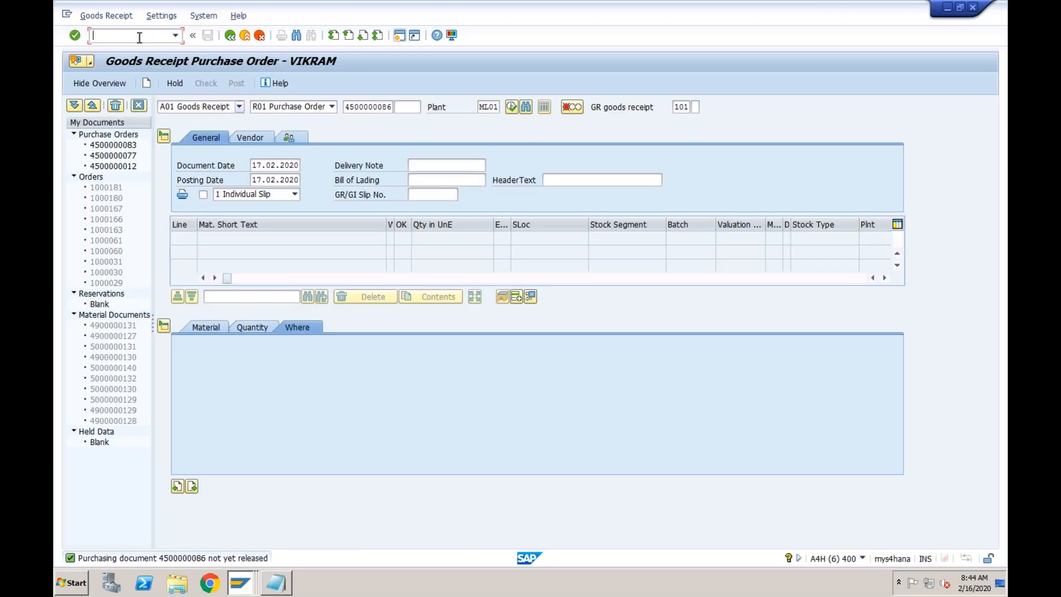
key("Return")
double_click(387, 107)
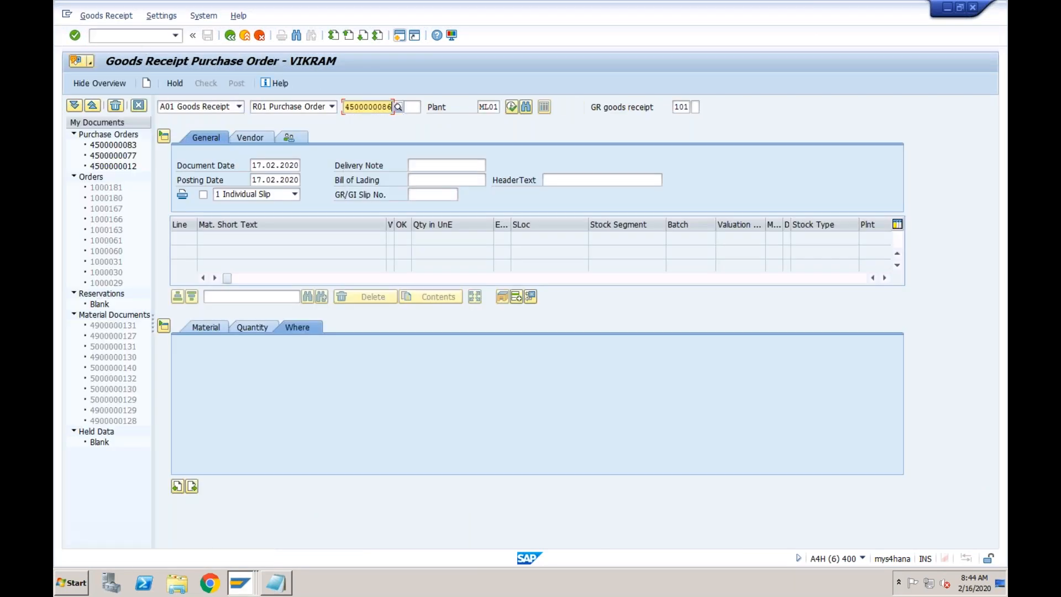
key("Return")
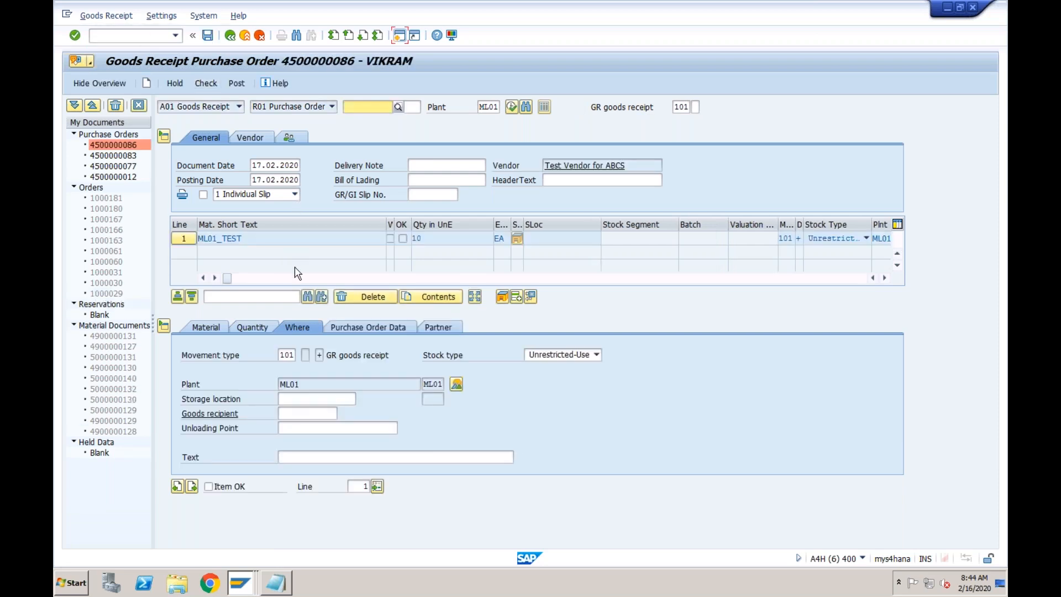
Enter storage location ML01 for the ML01_TEST line, mark the item OK, try to post the goods receipt, and close the log
left_click(291, 401)
type("ml01")
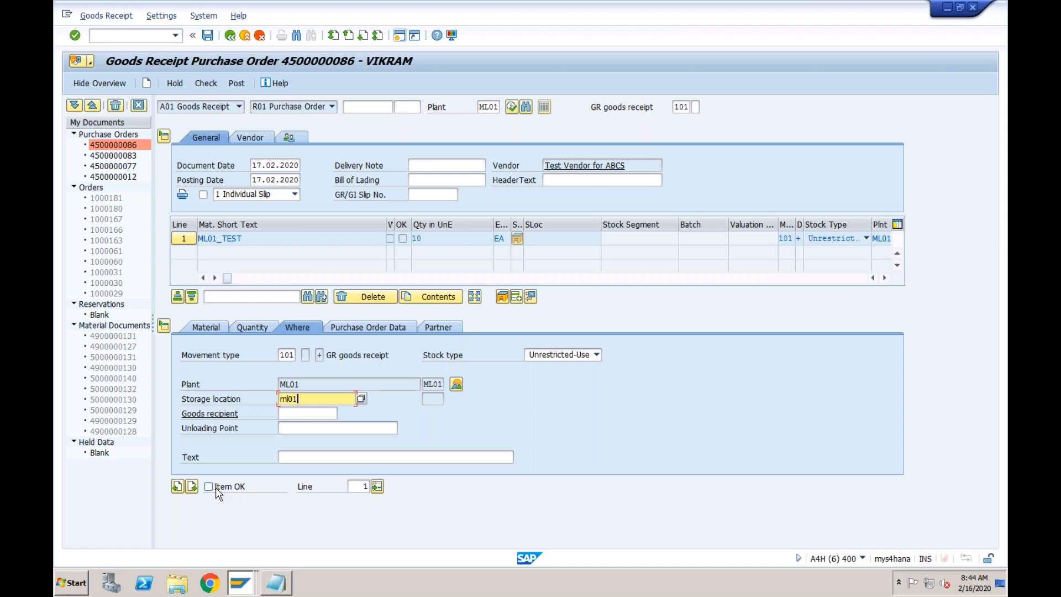
left_click(217, 489)
left_click(237, 83)
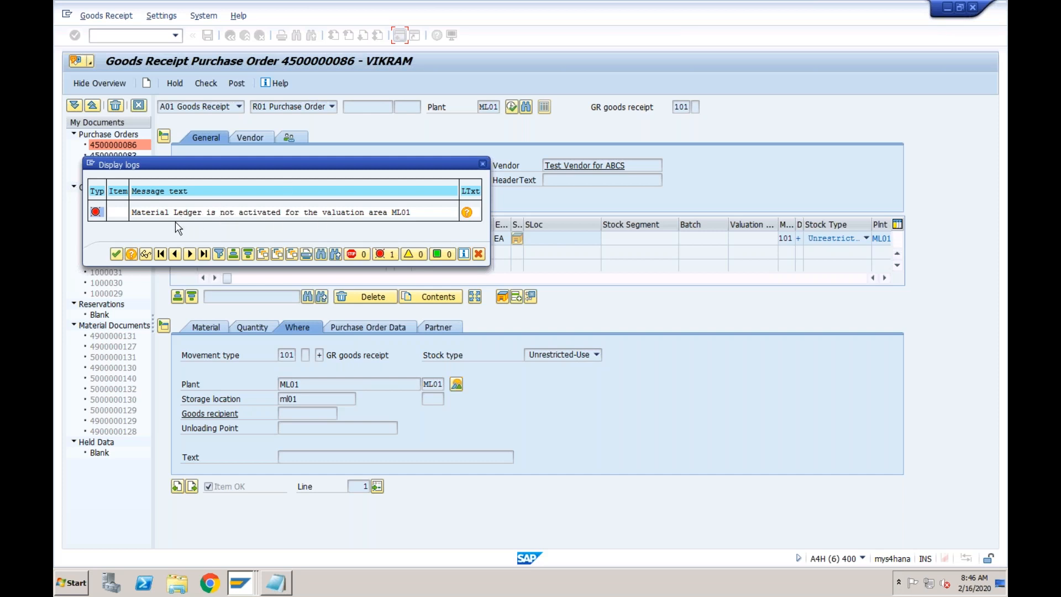
left_click(483, 165)
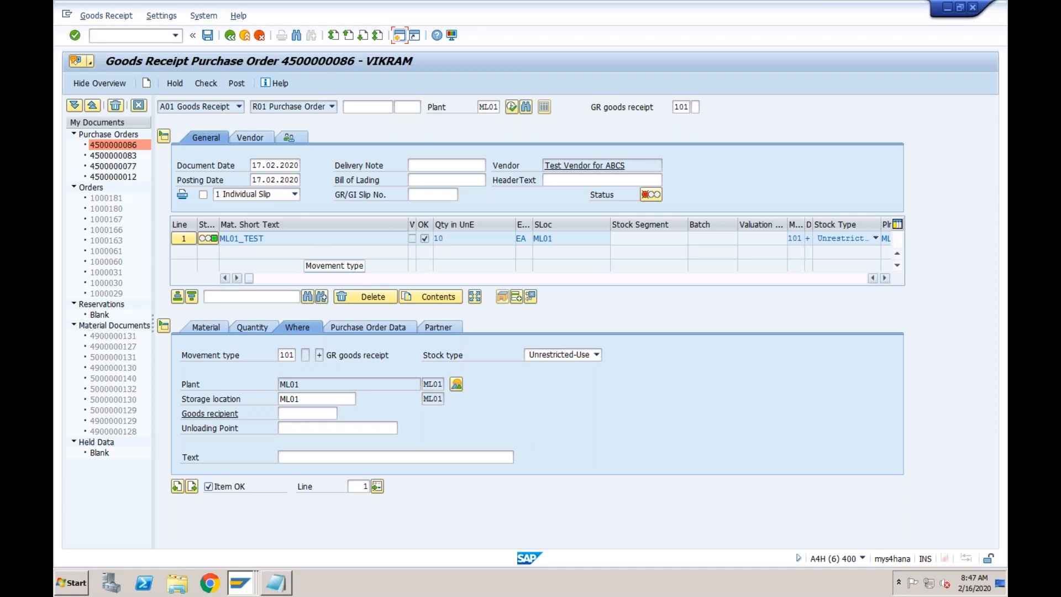
Leave the goods receipt for transaction SPRO and open the SAP Reference IMG
left_click(127, 36)
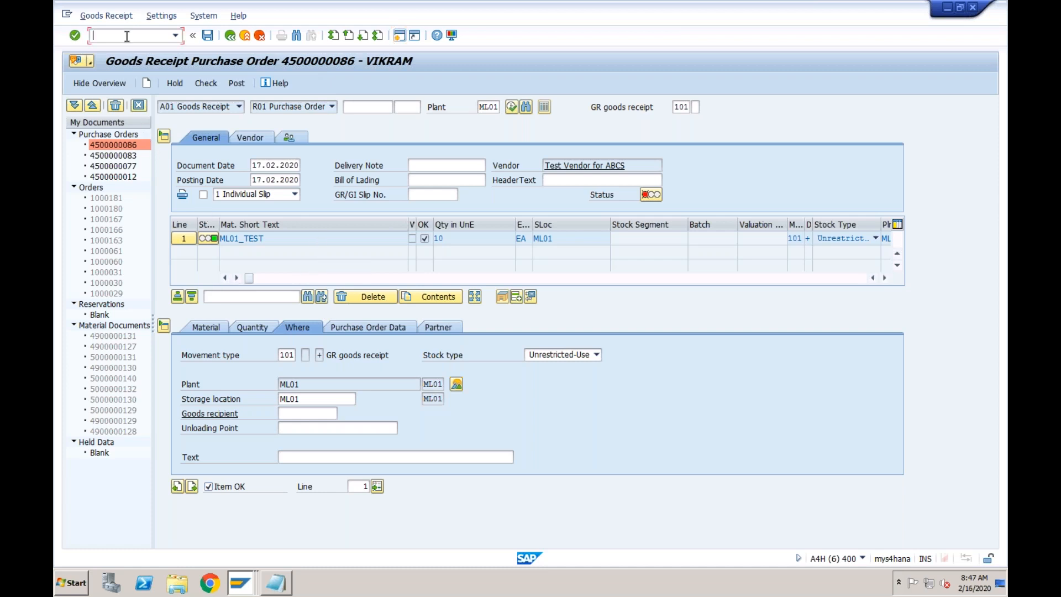
type("/nspro")
key("Return")
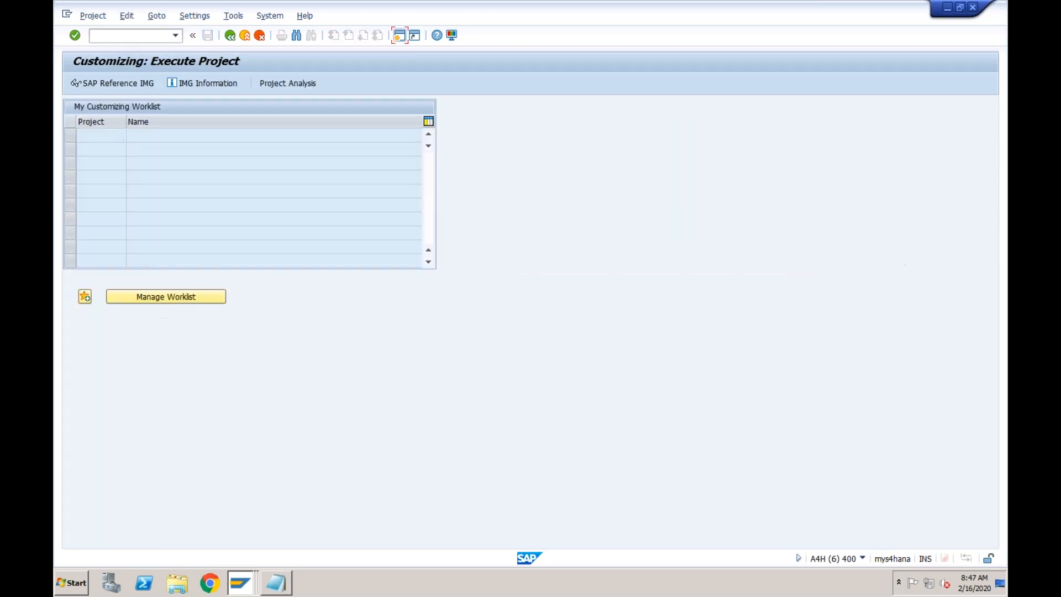
left_click(114, 84)
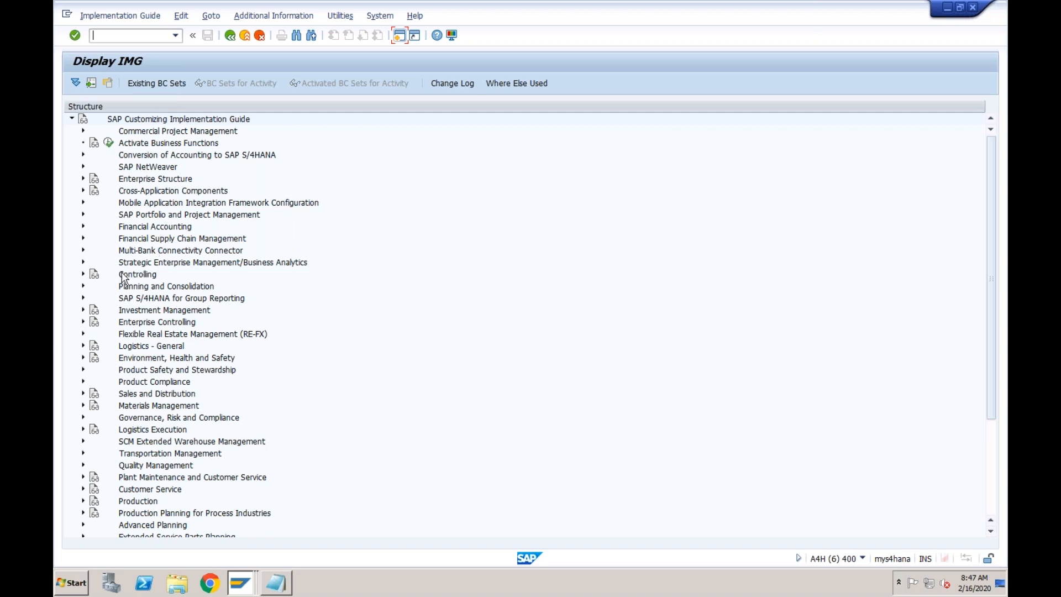
Expand Controlling, Product Cost Controlling and Actual Costing/Material Ledger in the implementation guide
left_click(84, 274)
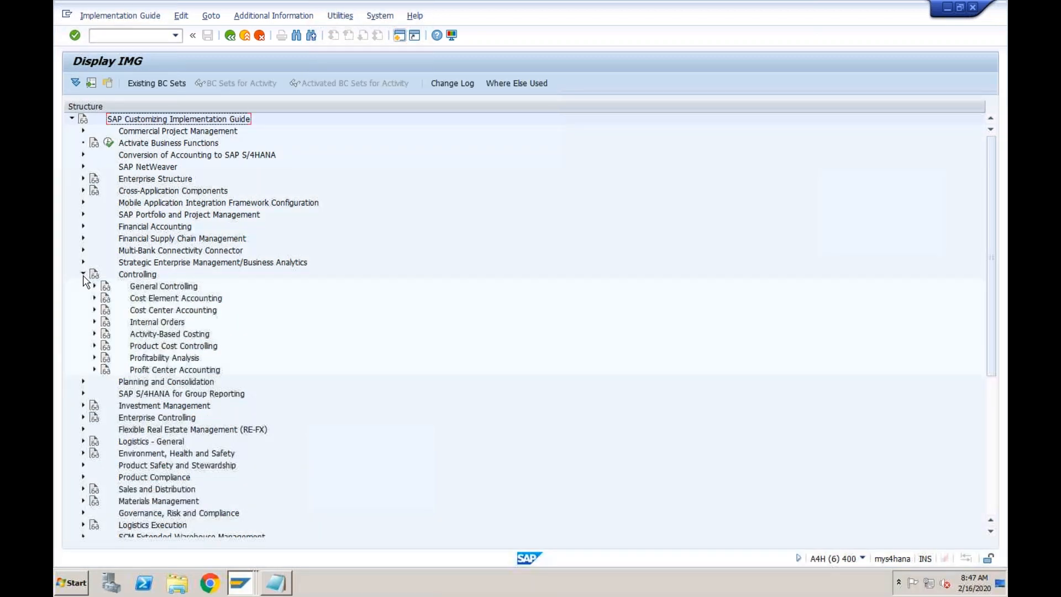
left_click(134, 347)
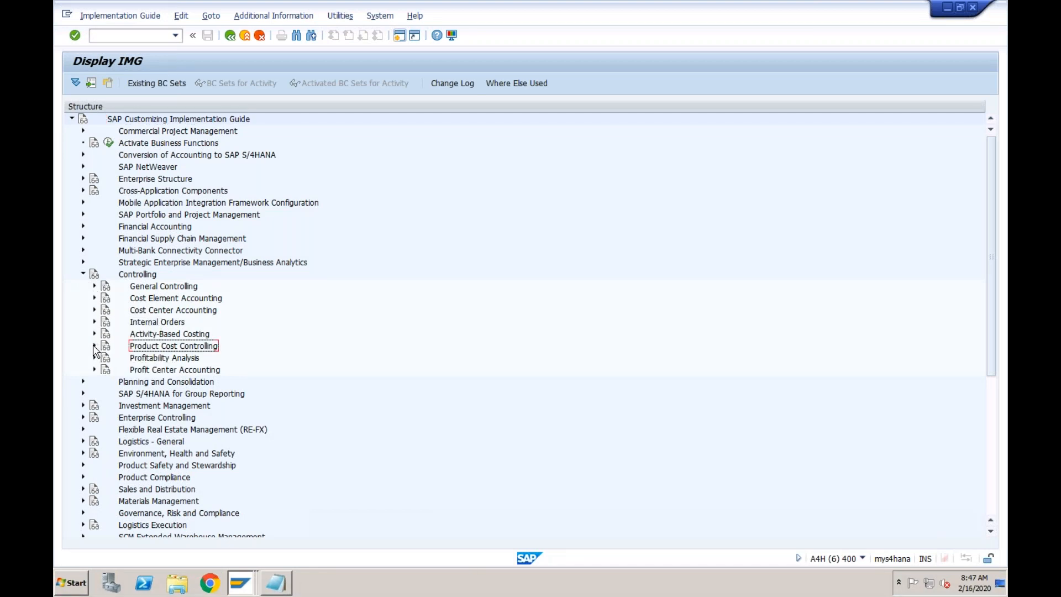
left_click(94, 347)
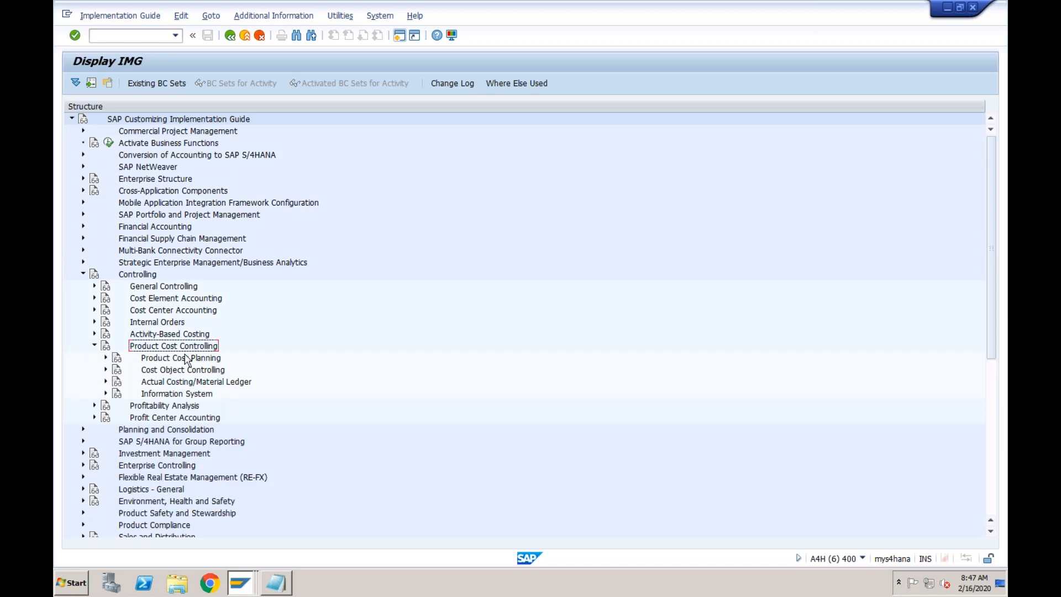
left_click(187, 360)
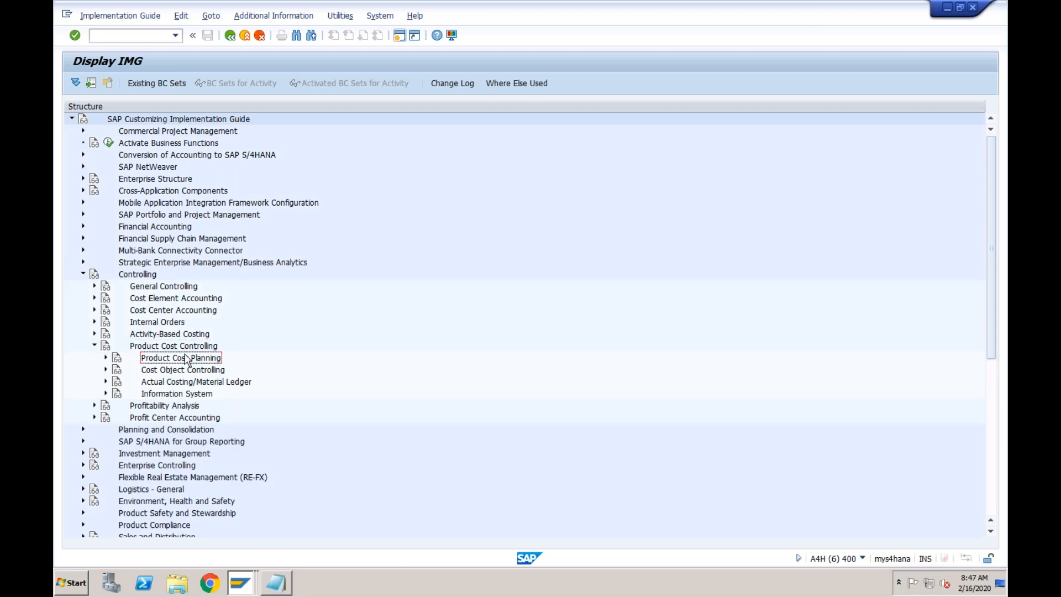
left_click(182, 374)
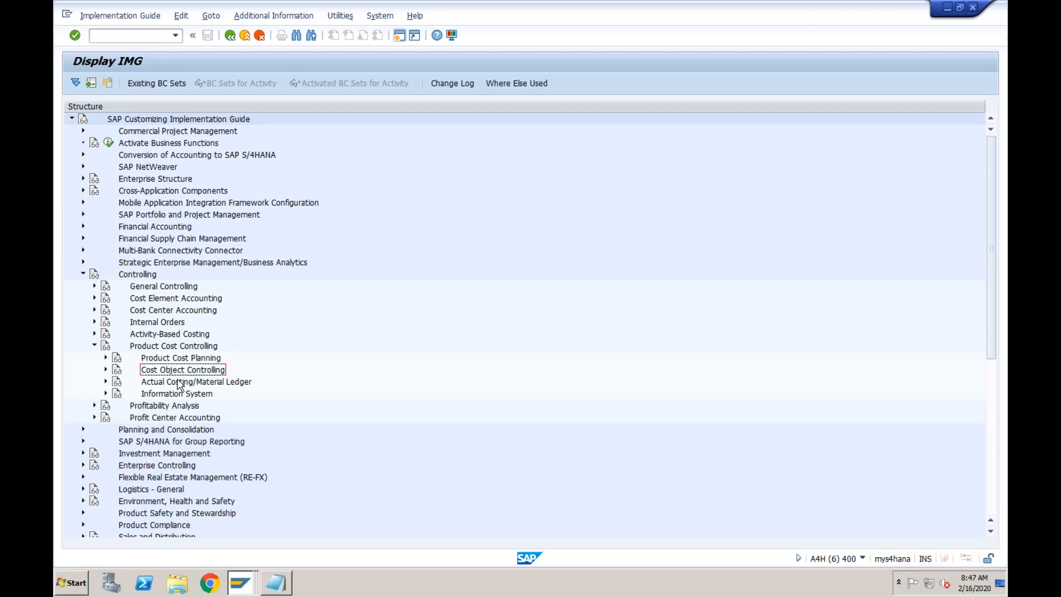
left_click(177, 384)
left_click(105, 381)
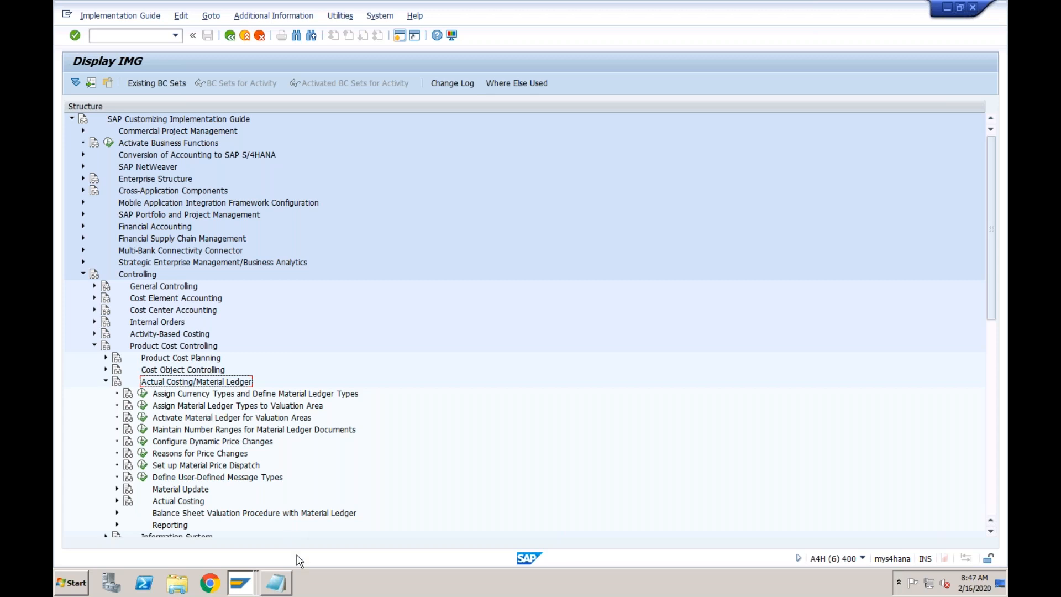
Switch to the Notepad notes and review the three material valuation functionalities offered by ML
left_click(287, 583)
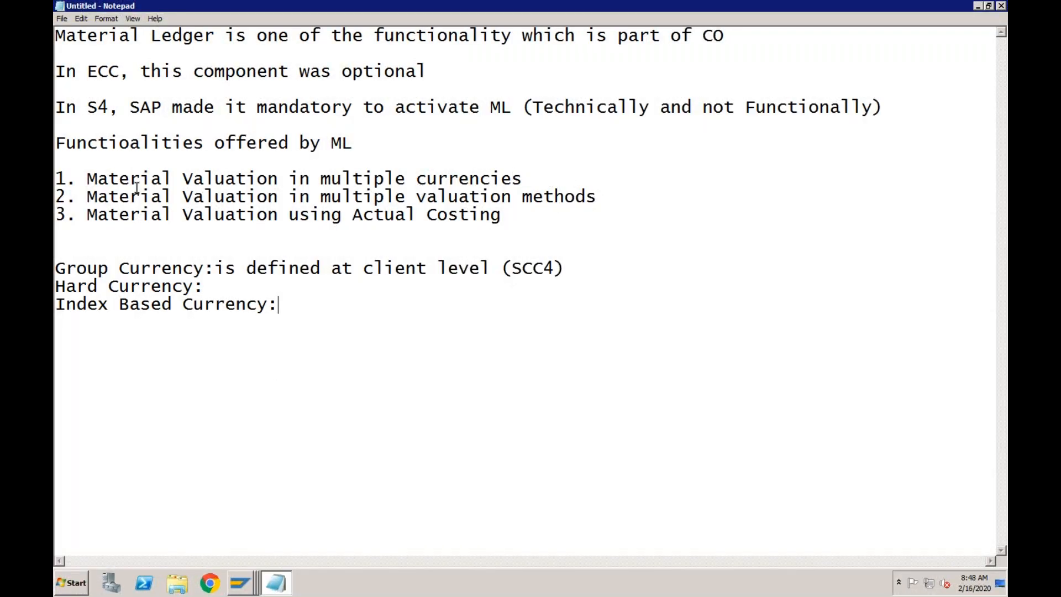
left_click_drag(57, 178, 603, 195)
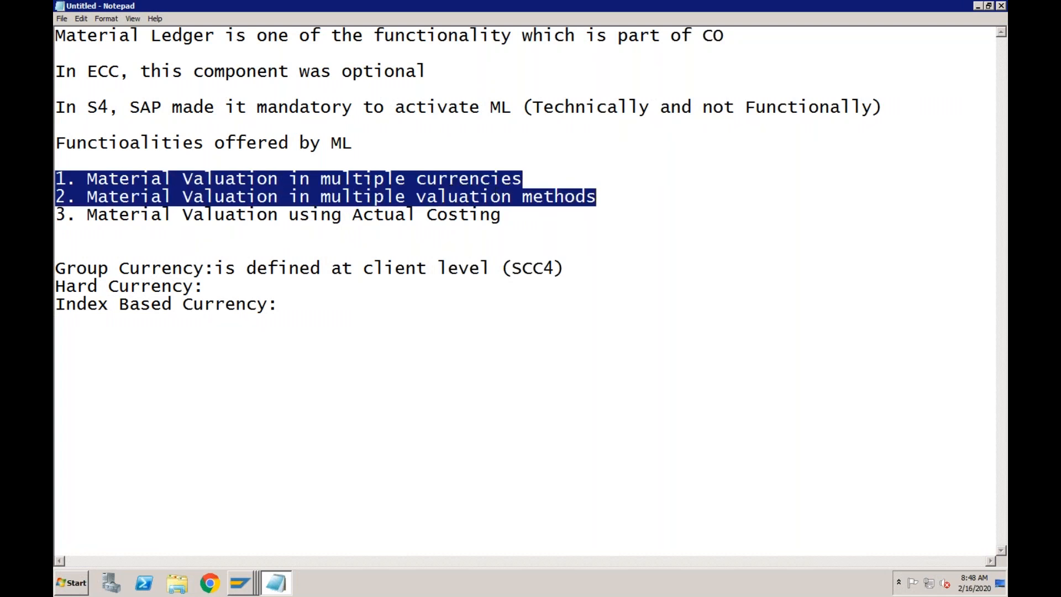
left_click_drag(504, 215, 59, 216)
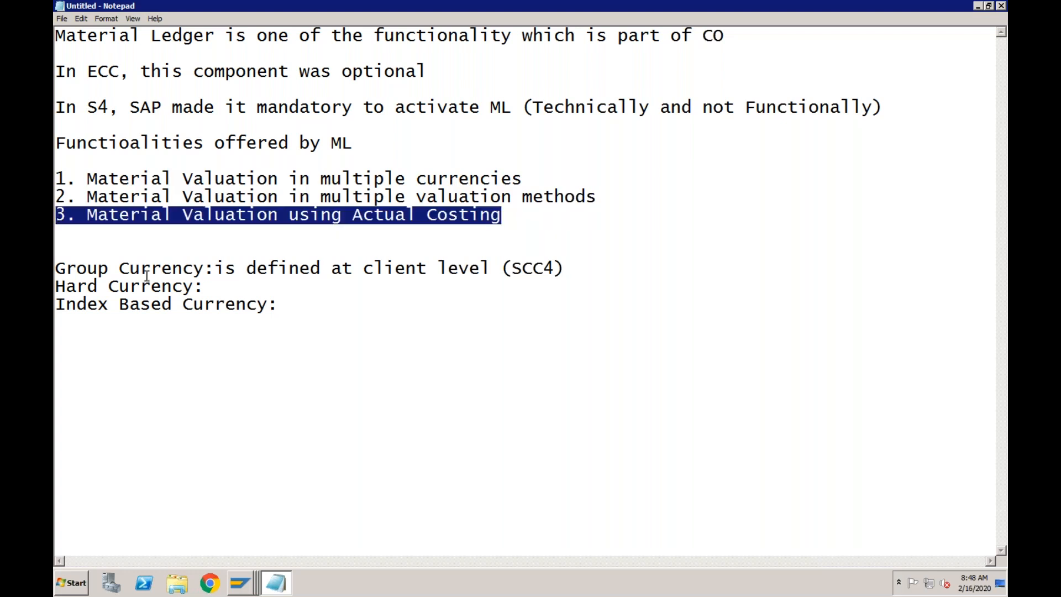
Return to the IMG session showing Actual Costing/Material Ledger and open the activity Assign Currency Types and Define Material Ledger Types
left_click(243, 585)
left_click(242, 465)
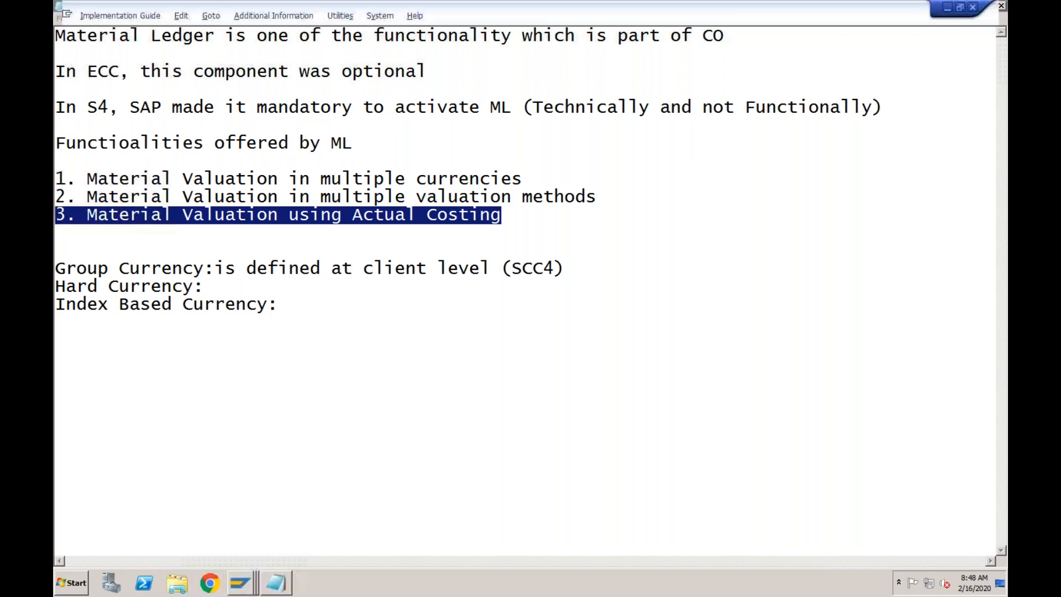
left_click(240, 586)
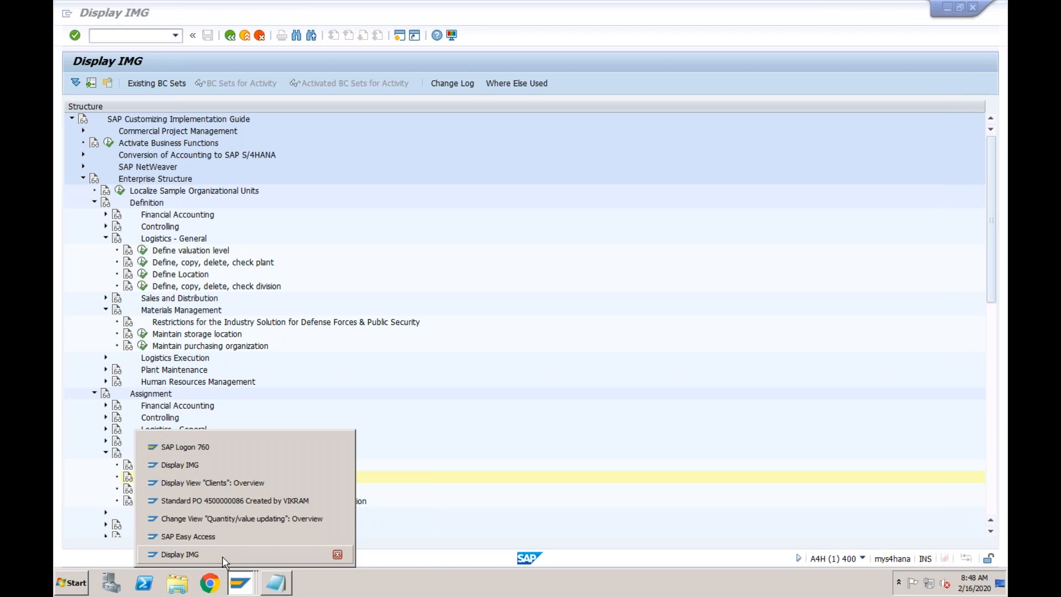
left_click(222, 556)
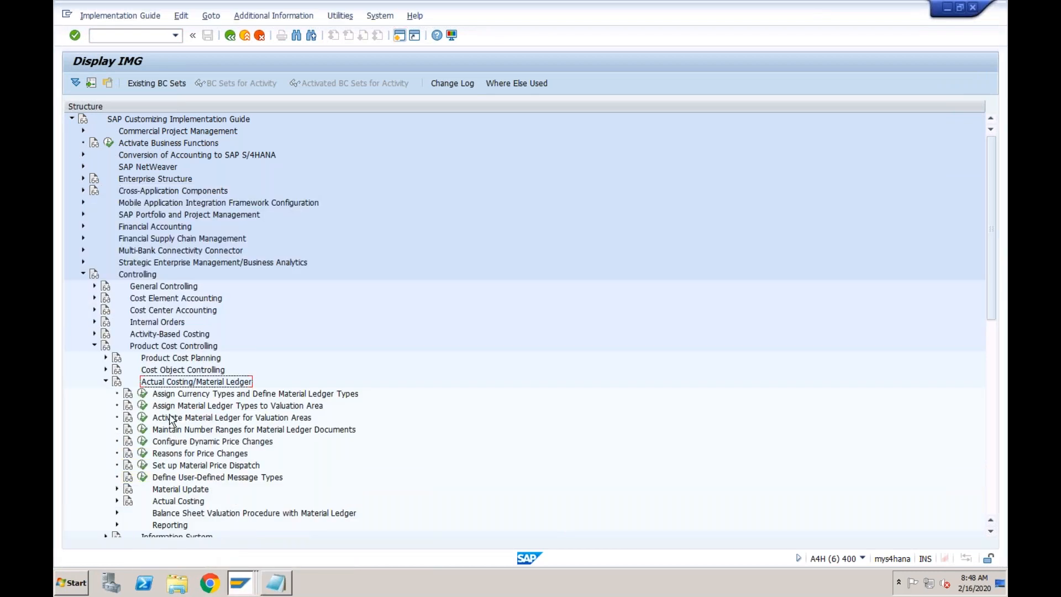
left_click(164, 395)
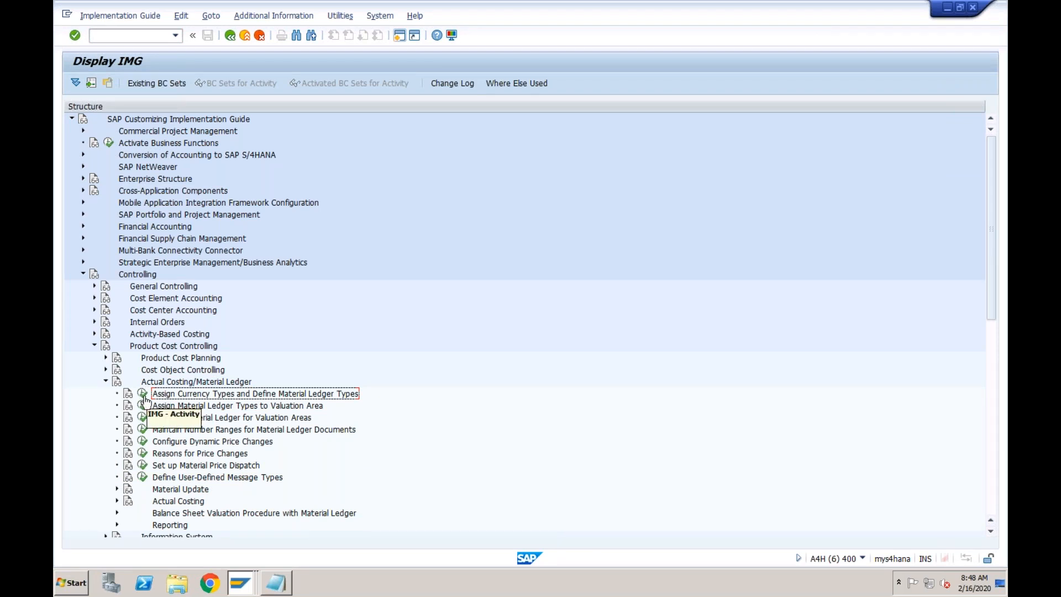
left_click(144, 398)
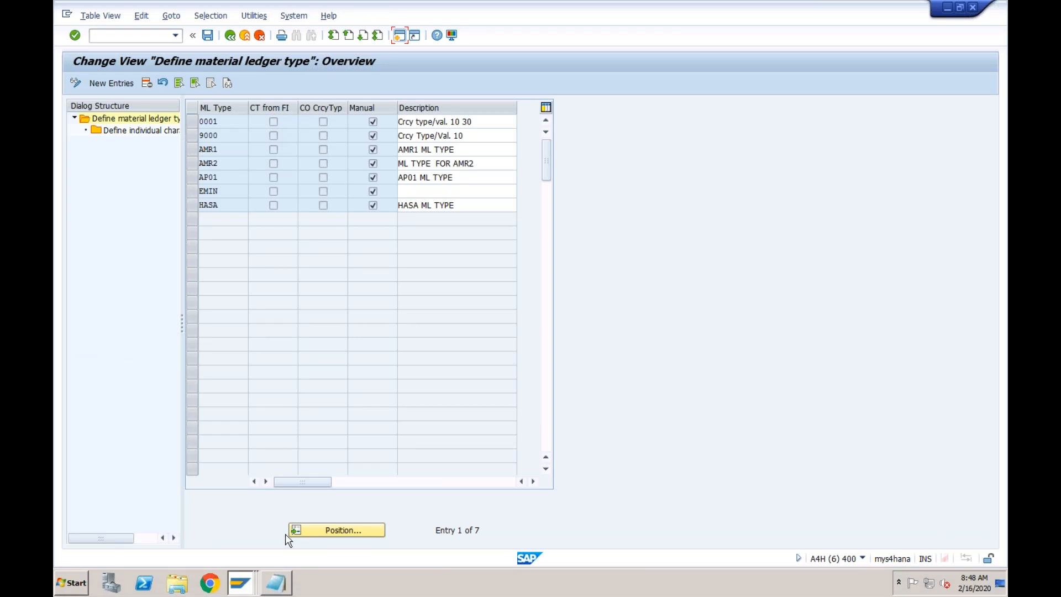
Check the Notepad line on material valuation in multiple currencies, and return to the material ledger type overview
left_click(286, 582)
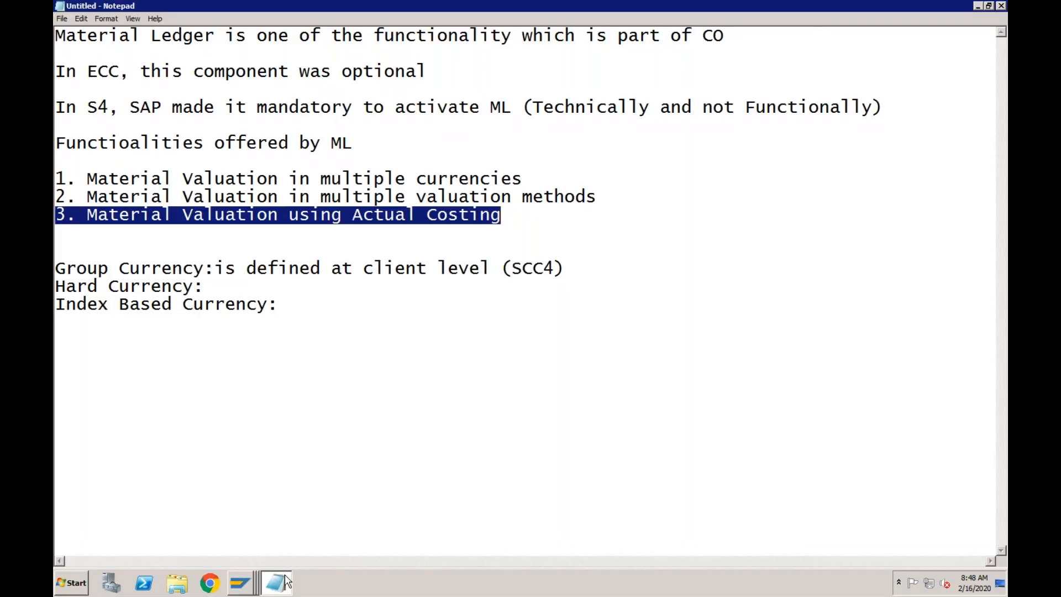
left_click(333, 177)
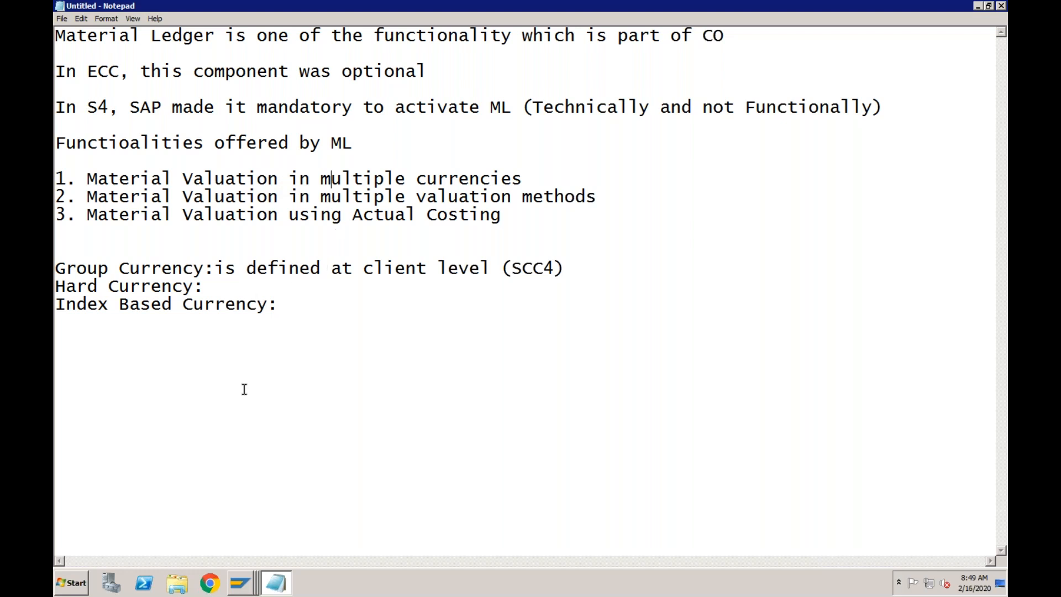
left_click(243, 587)
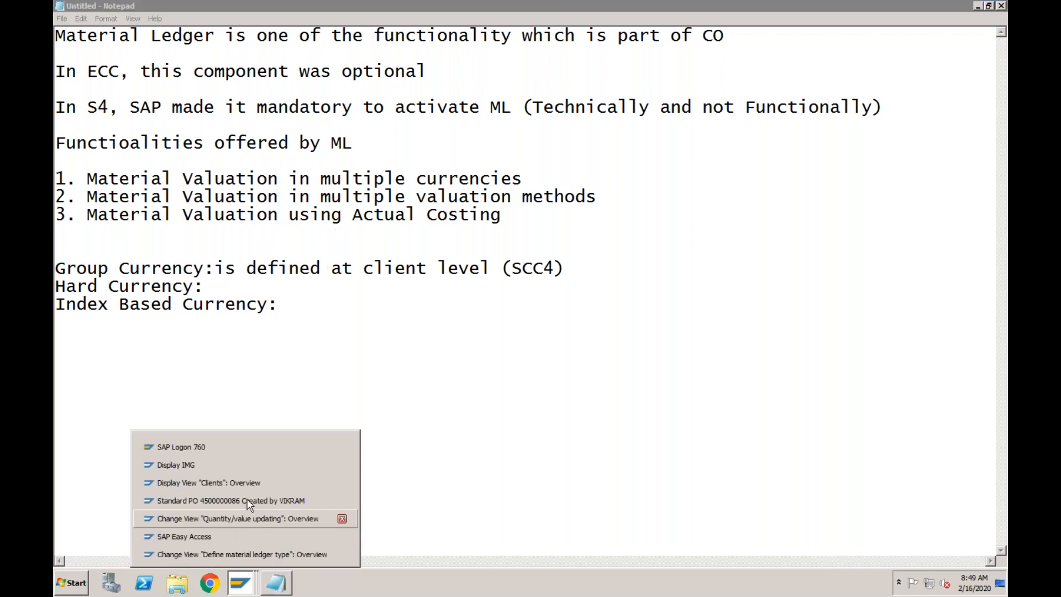
left_click(231, 555)
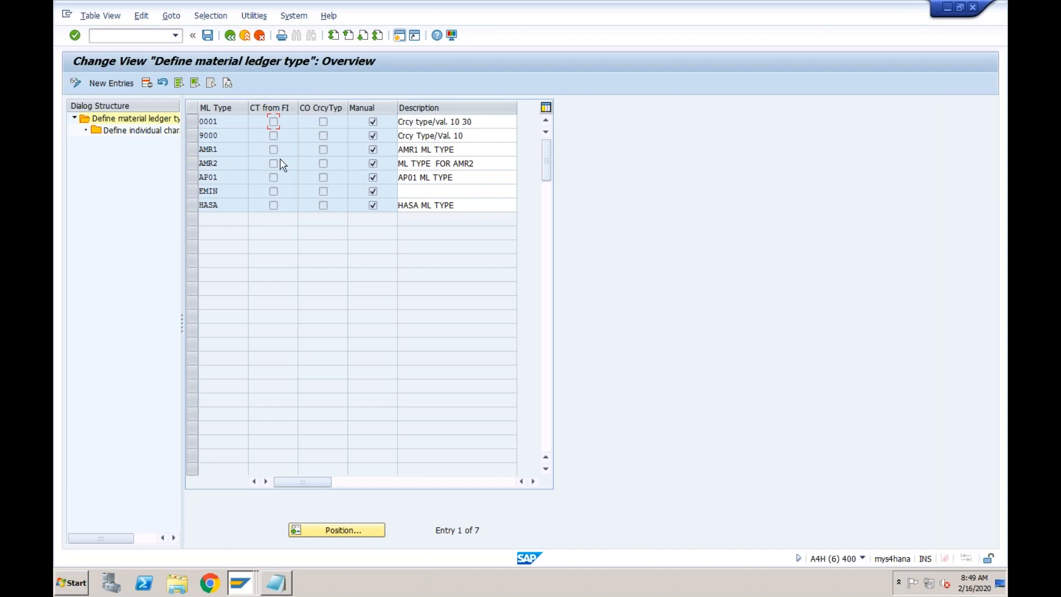
Start a new material ledger type entry with ML type ML01
left_click(126, 87)
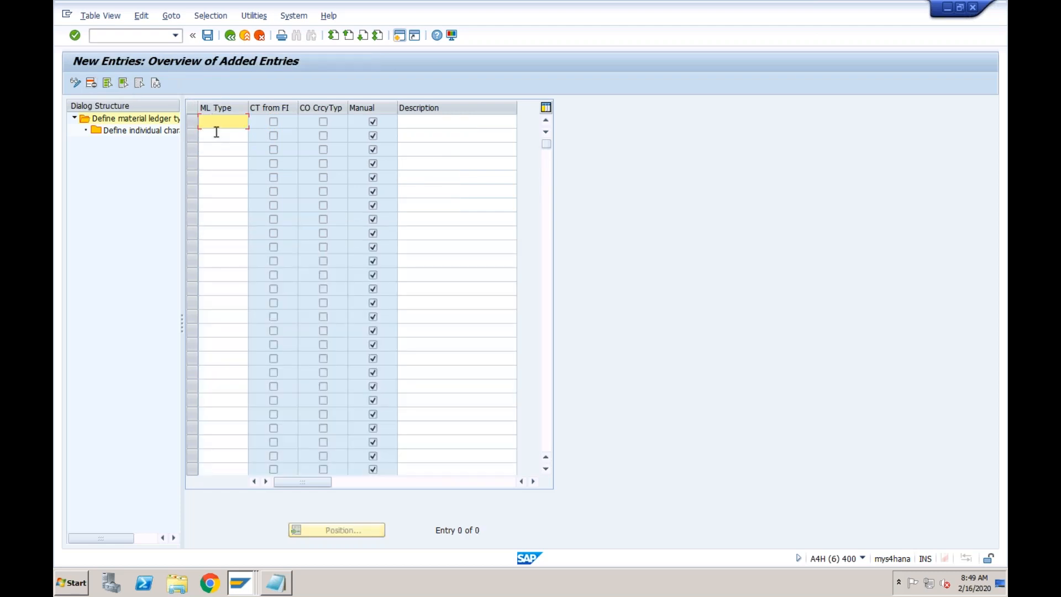
type("ML01")
key("Tab")
key("Tab")
key("Tab")
key("Tab")
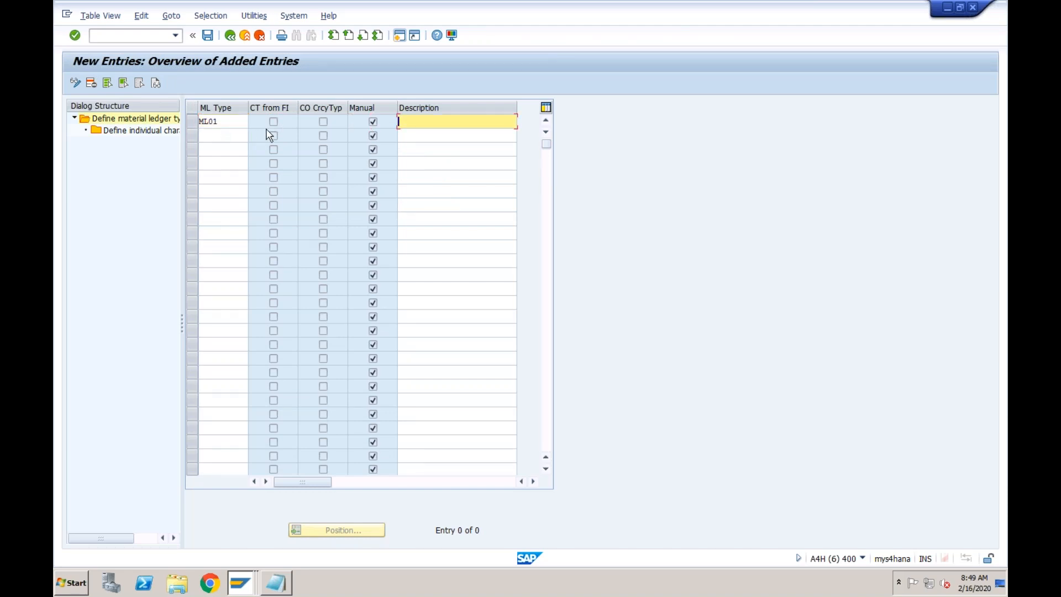
Give the new ML01 ledger type the description ML01, keeping the Manual option, and select its row
left_click(235, 124)
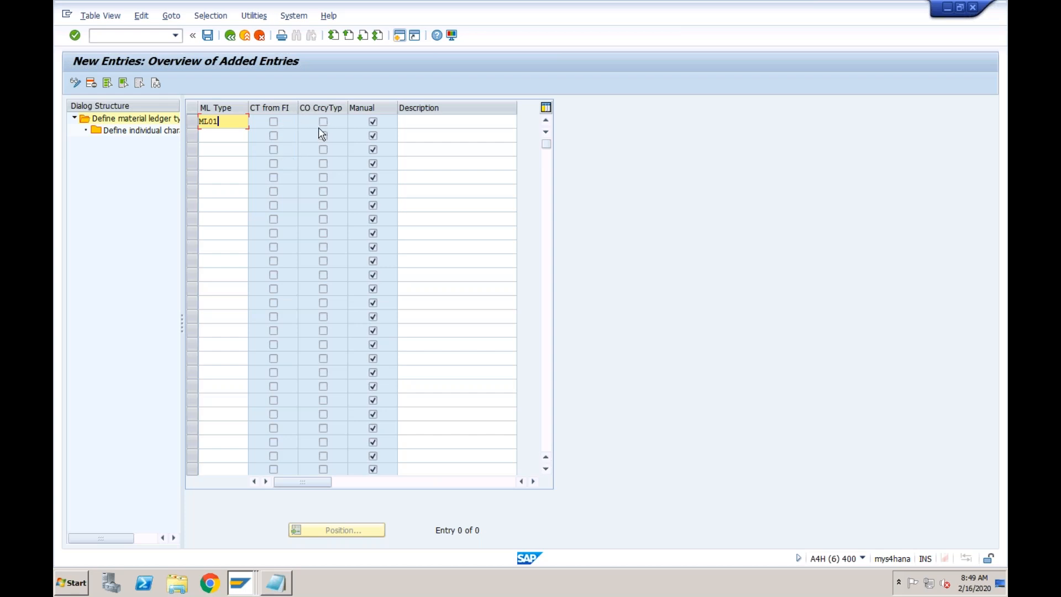
left_click(274, 122)
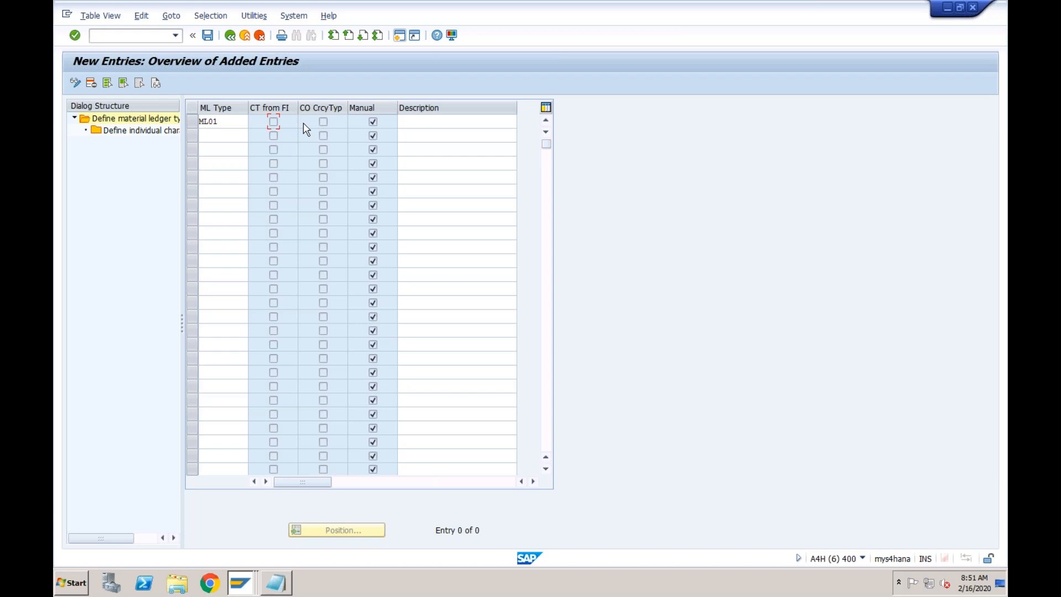
left_click(227, 121)
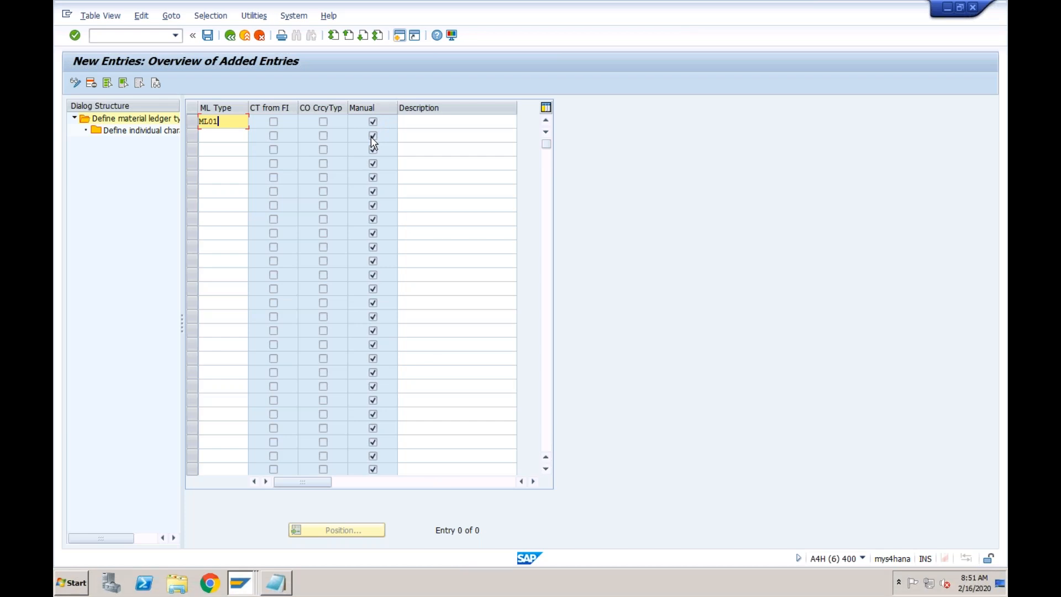
left_click(409, 122)
type("ML01")
key("Return")
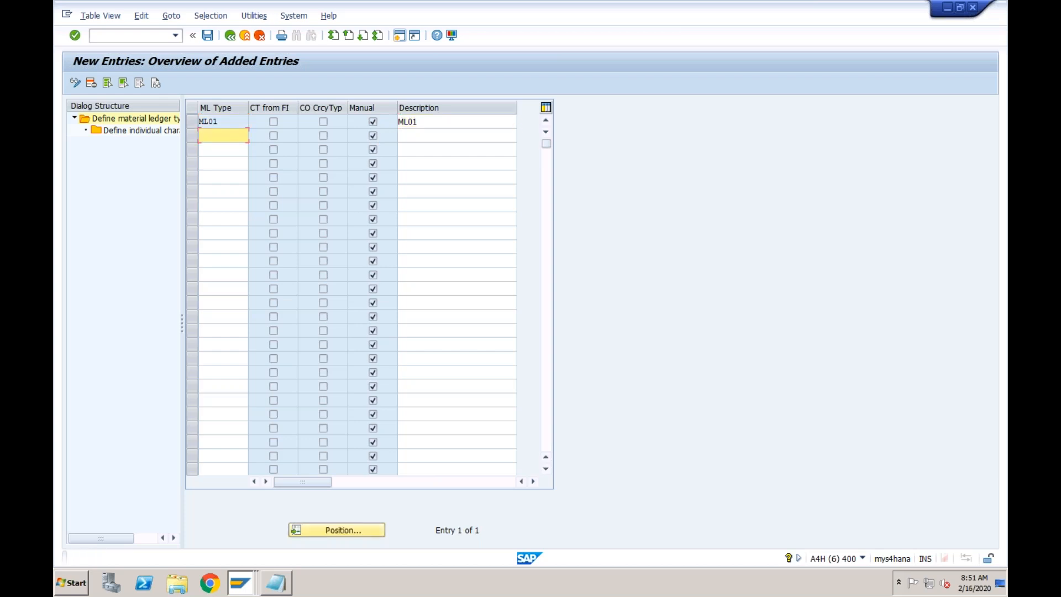
left_click(191, 122)
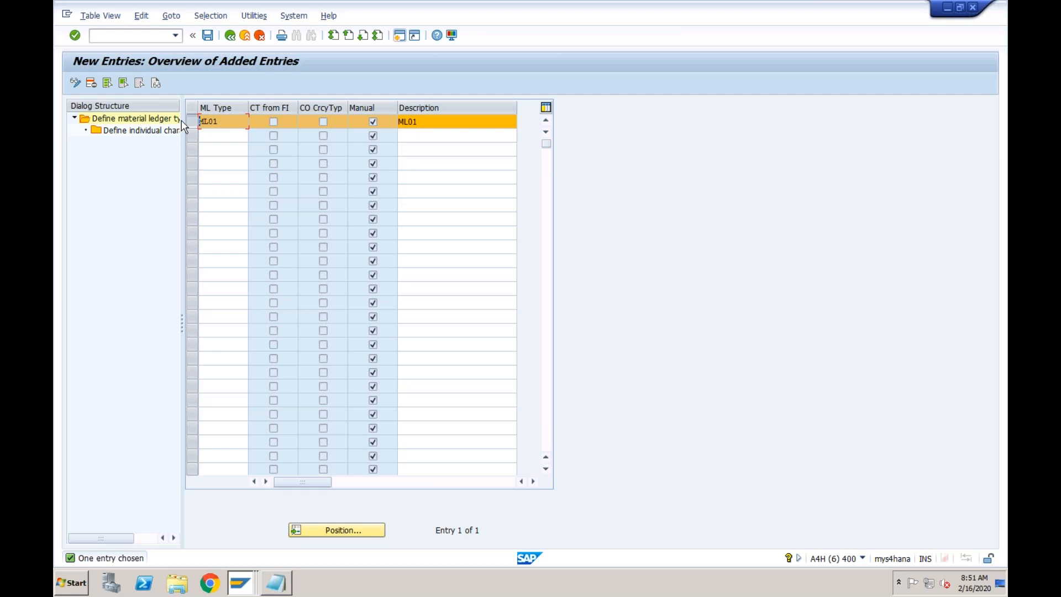
Open the individual characteristics of material ledger type ML01 and start new currency type entries
double_click(160, 131)
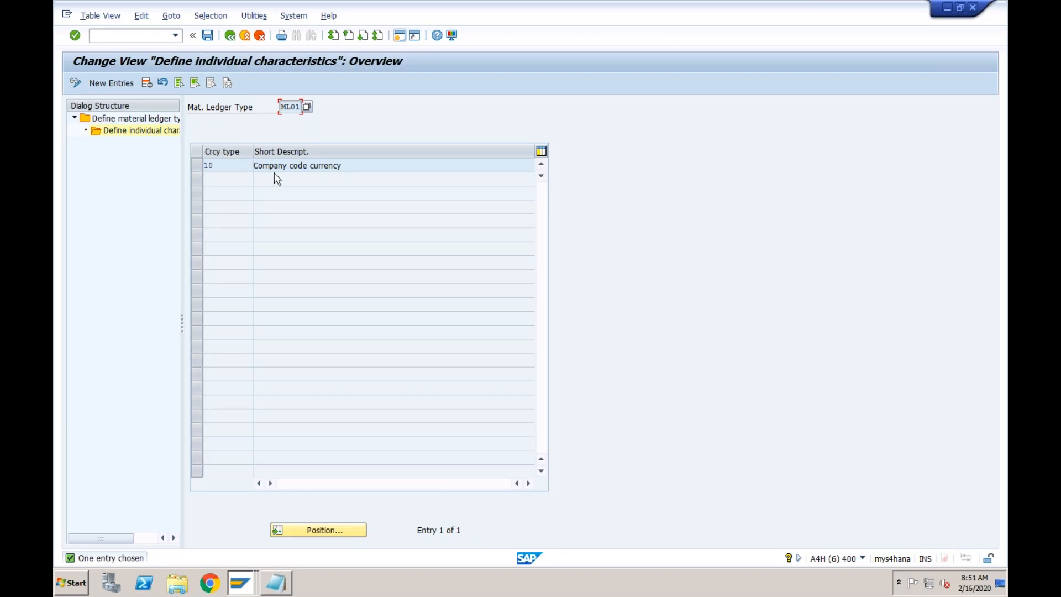
left_click(286, 164)
left_click(290, 107)
left_click(111, 83)
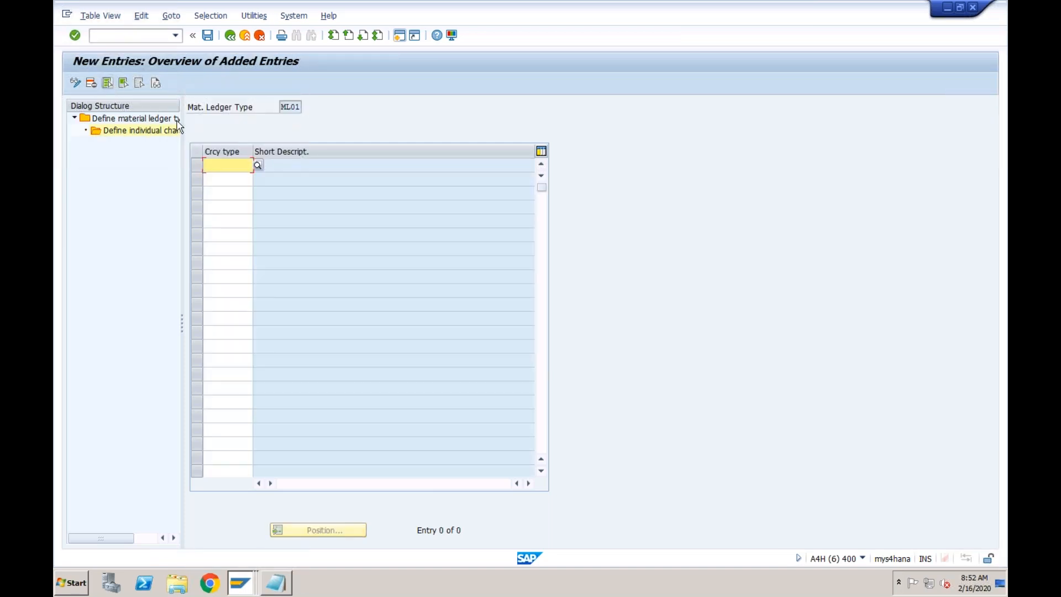
Add currency types 30 (Group currency) and 40 (Hard currency) to ledger type ML01, and save them under the proposed customizing request
left_click(258, 165)
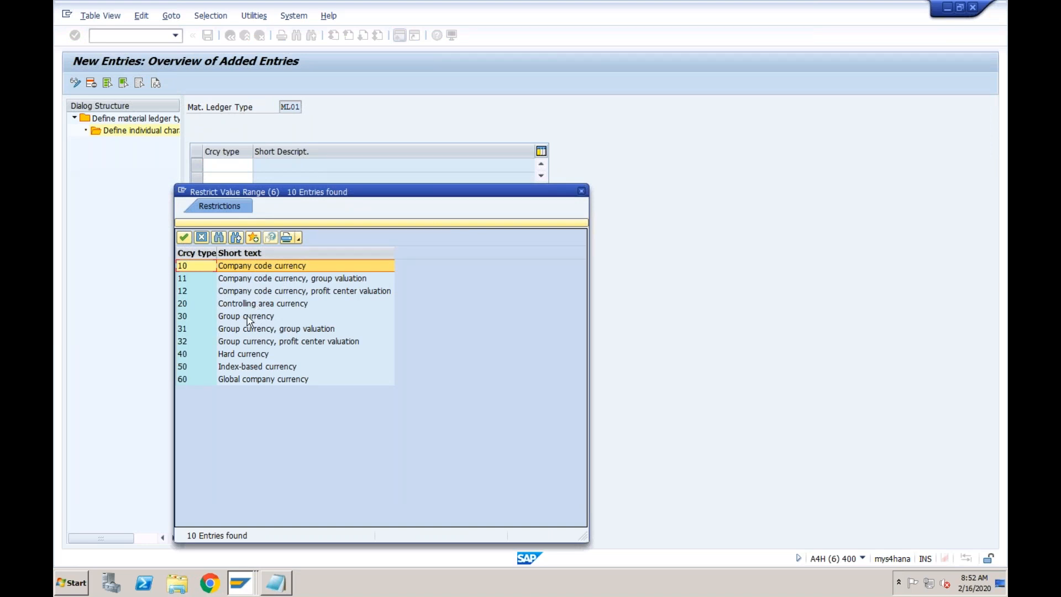
left_click(248, 316)
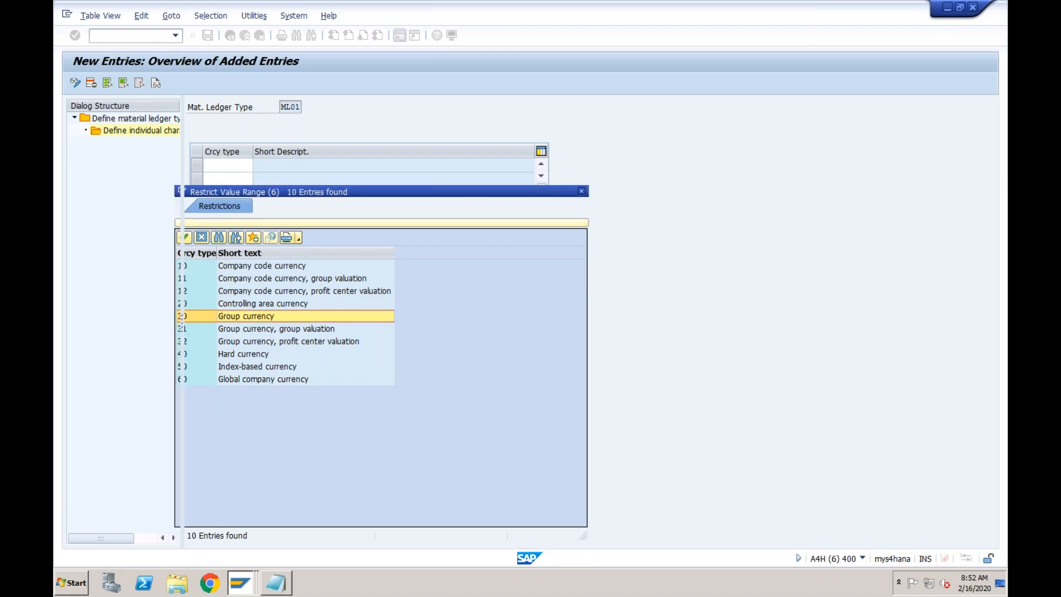
left_click(242, 180)
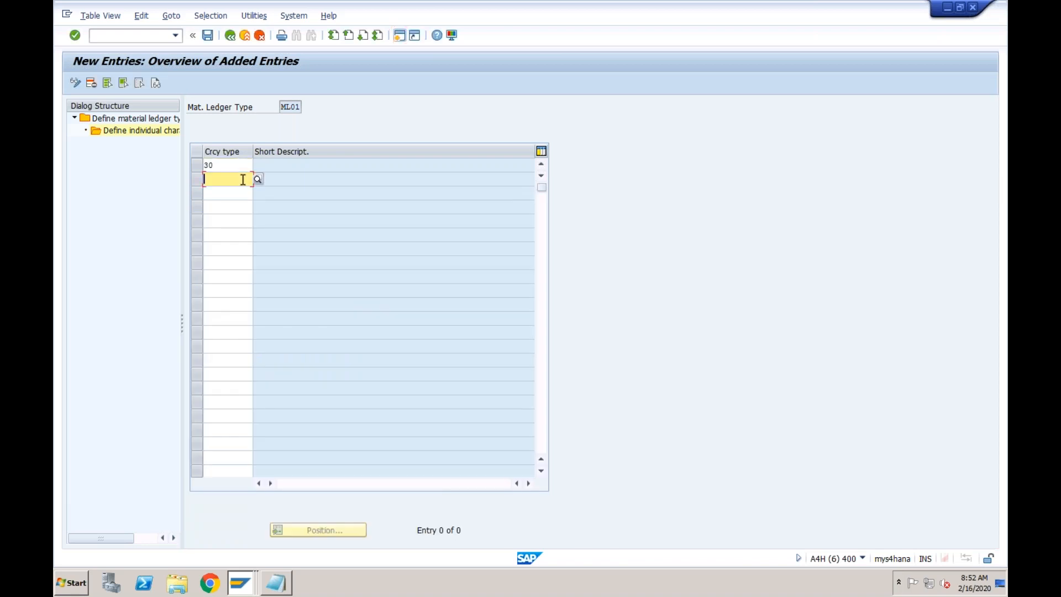
left_click(257, 179)
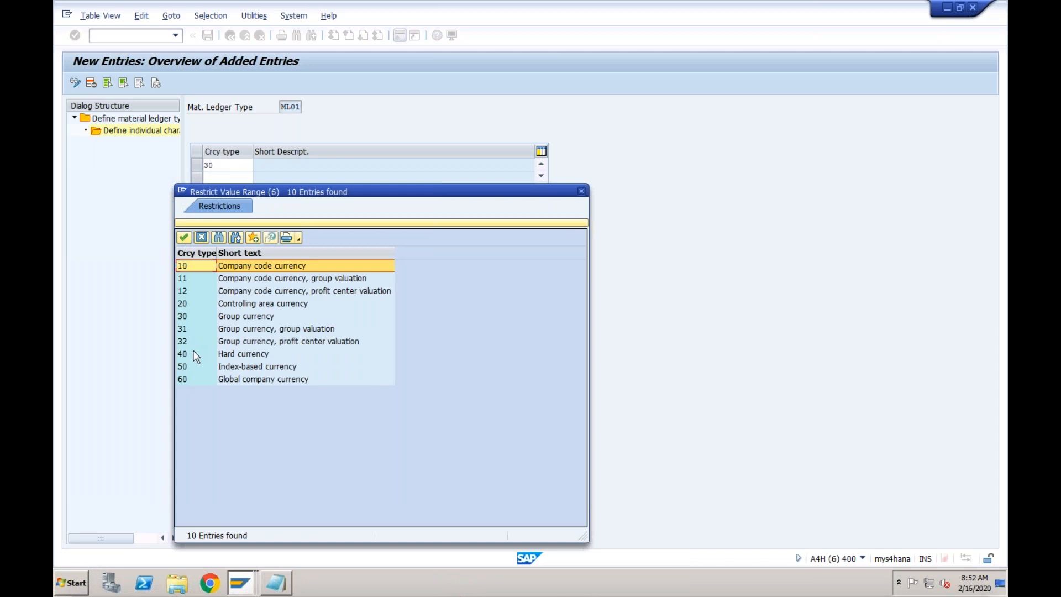
double_click(188, 353)
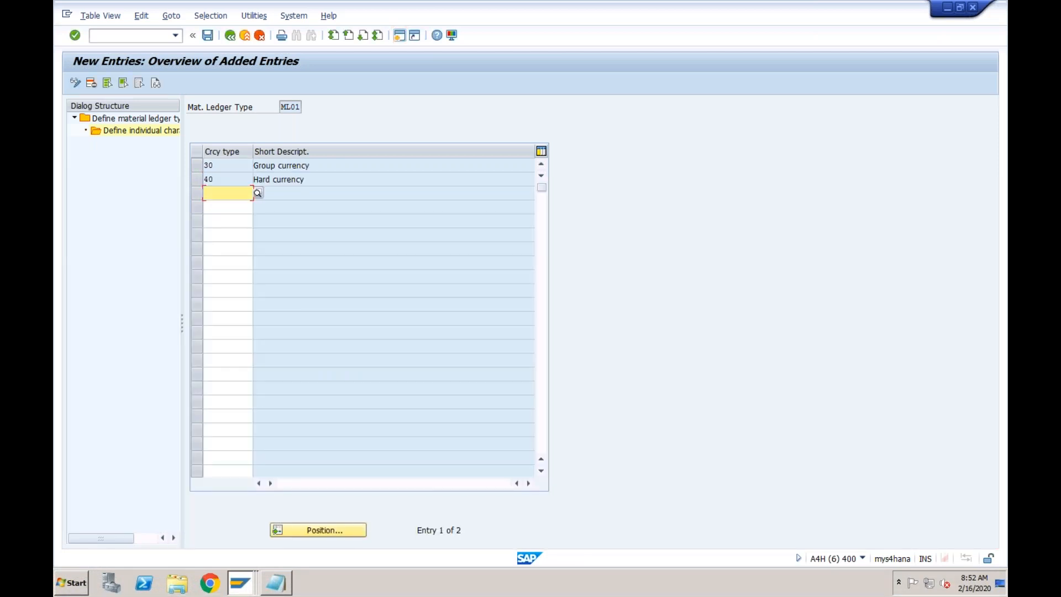
left_click(208, 35)
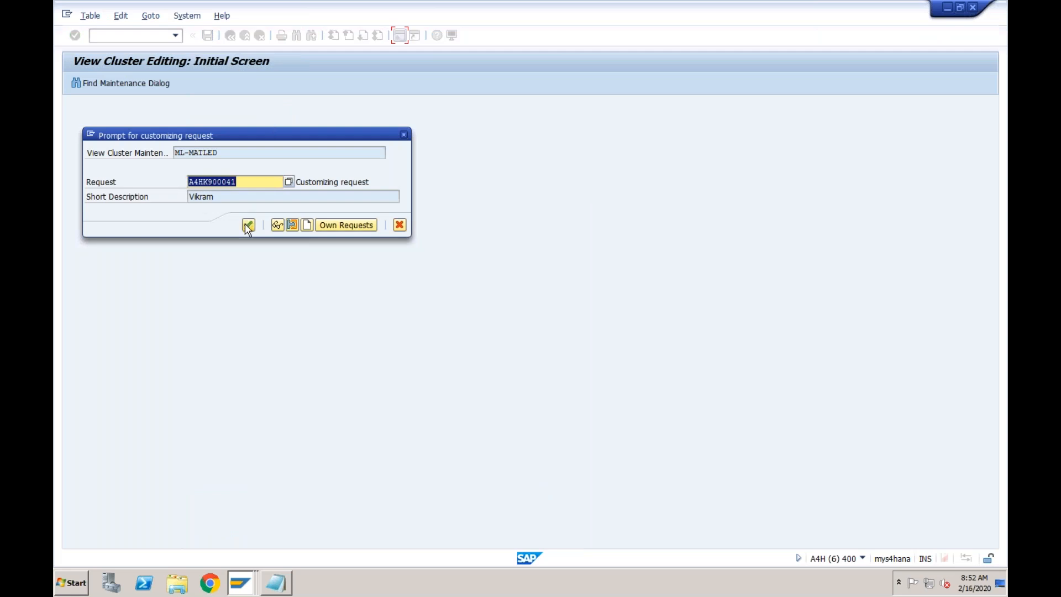
left_click(248, 225)
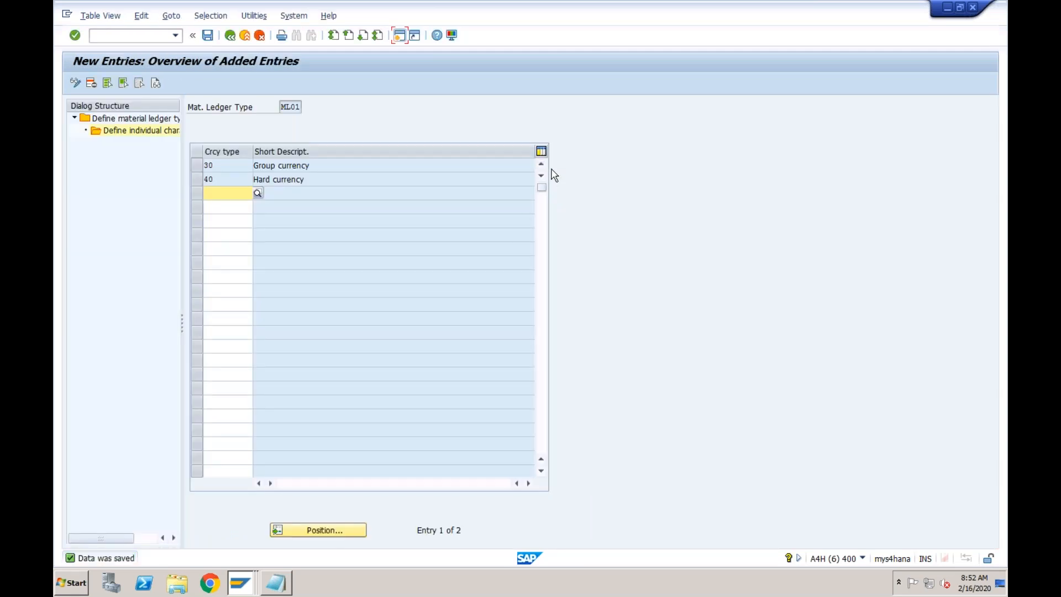
Return to the individual characteristics overview and review the currency types assigned to ledger type ML01
left_click(229, 35)
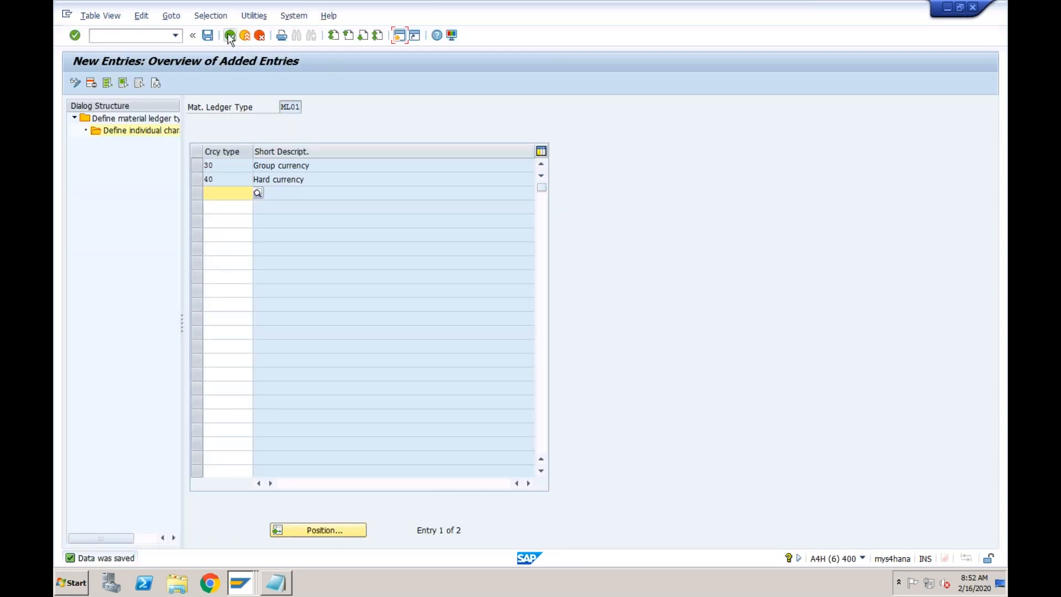
left_click(351, 165)
left_click(292, 106)
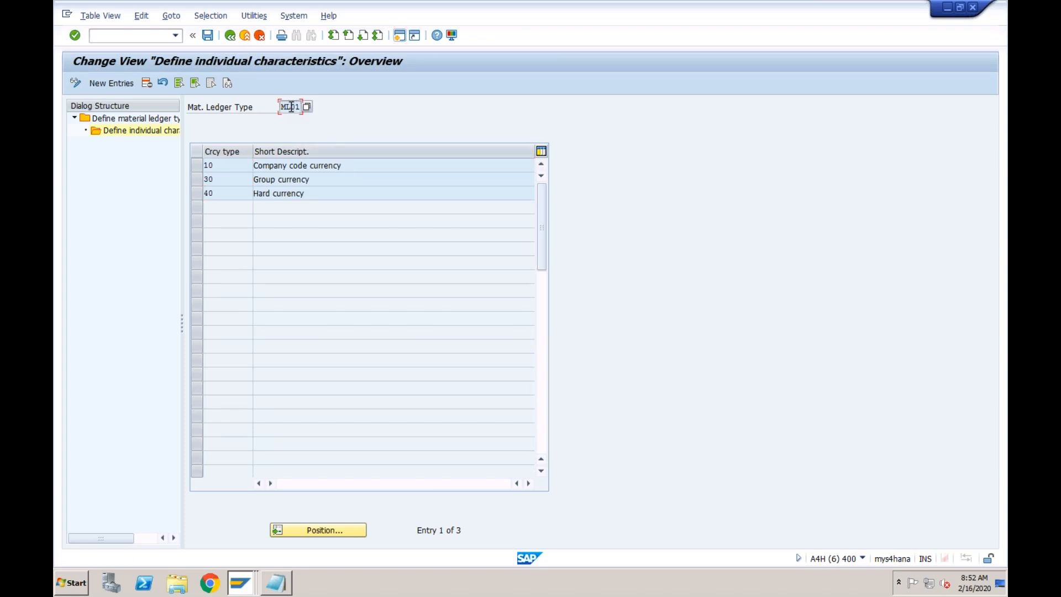
left_click(334, 165)
left_click(321, 179)
Check the Notepad line on material valuation in multiple currencies, and return to the currency types of ledger type ML01
left_click(276, 583)
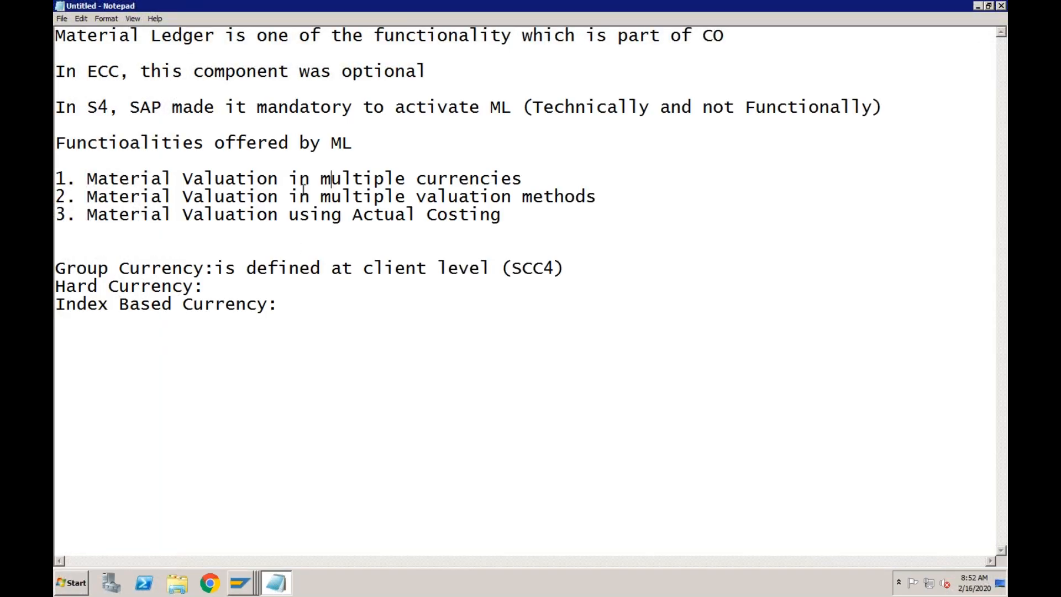
left_click_drag(86, 179, 526, 180)
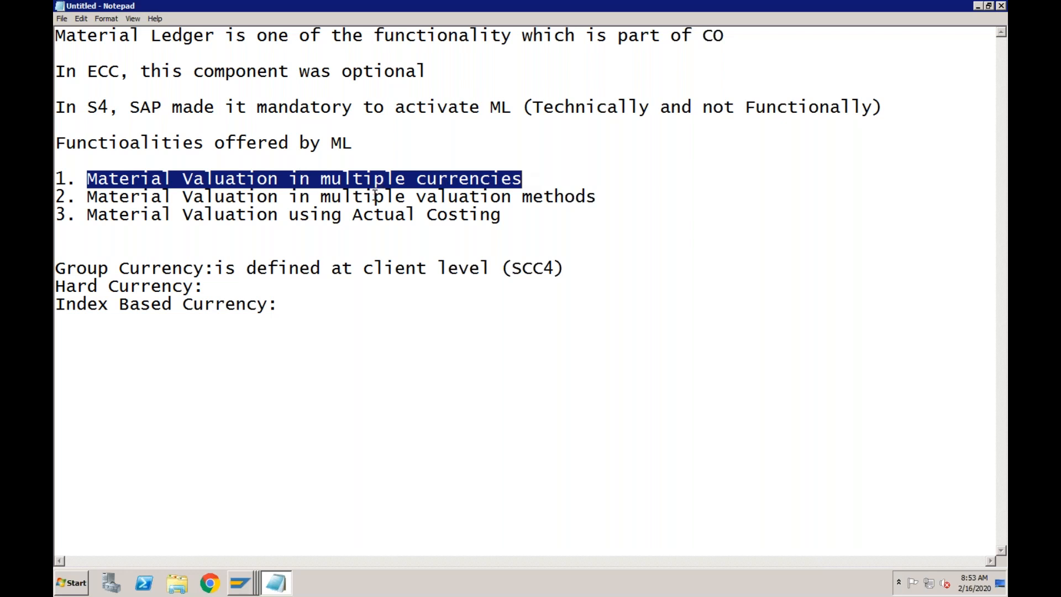
left_click(246, 587)
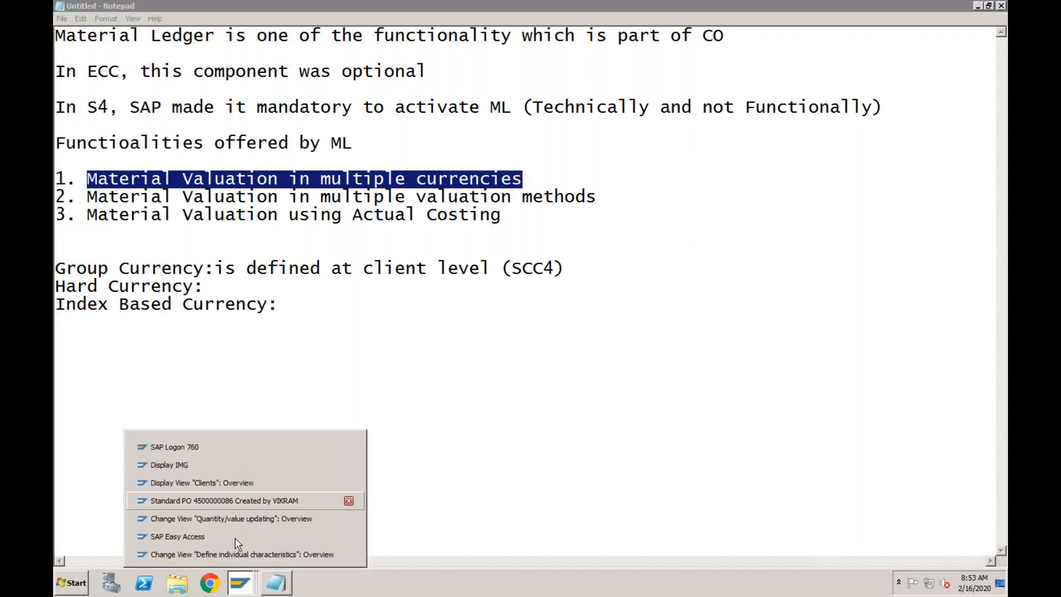
left_click(238, 553)
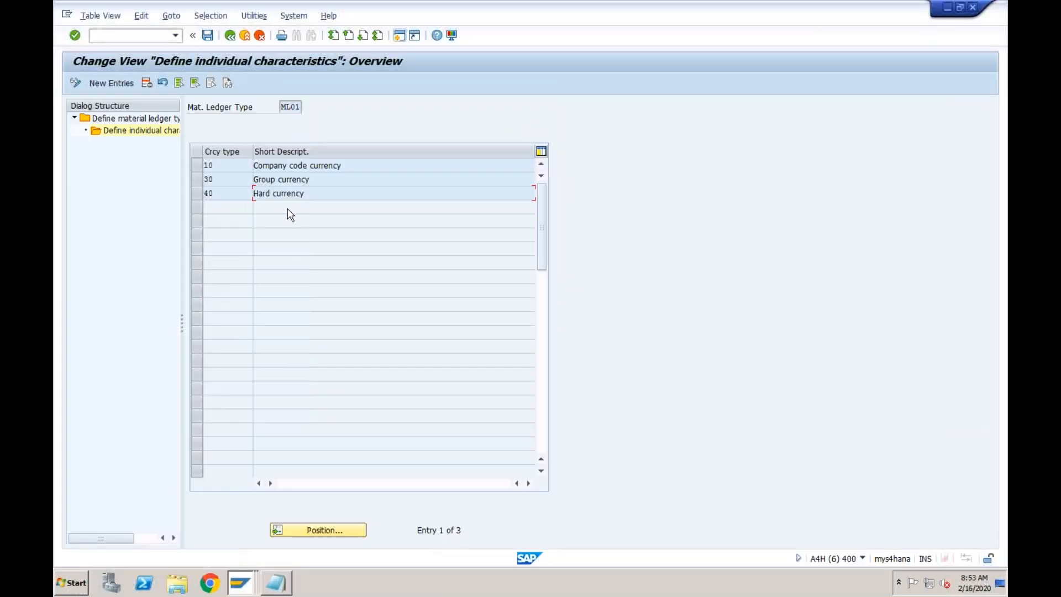
left_click_drag(280, 107, 301, 106)
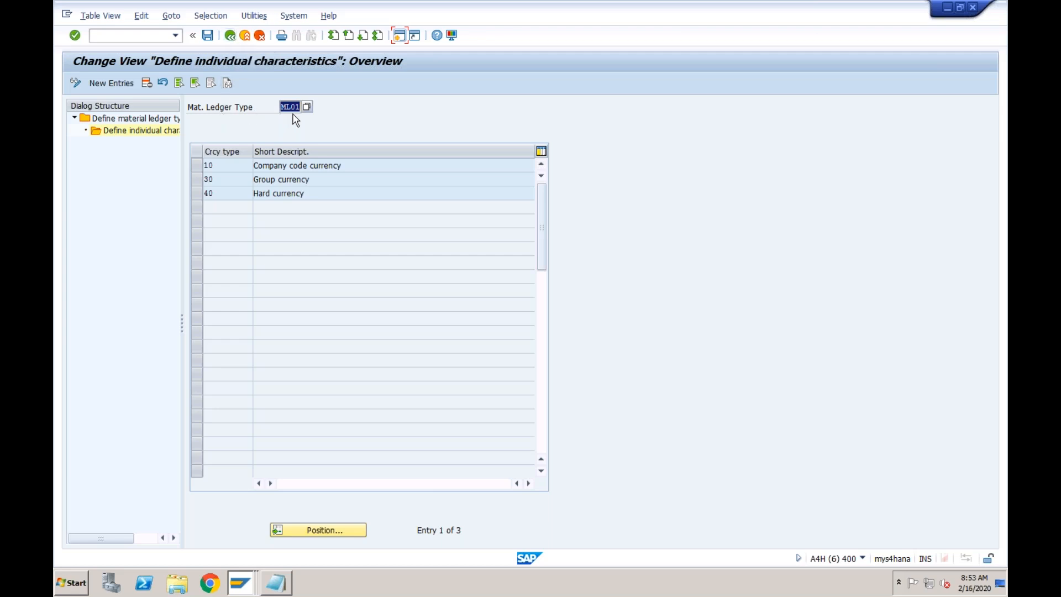
Go back to the IMG structure and open the activity Assign Material Ledger Types to Valuation Area
left_click(231, 37)
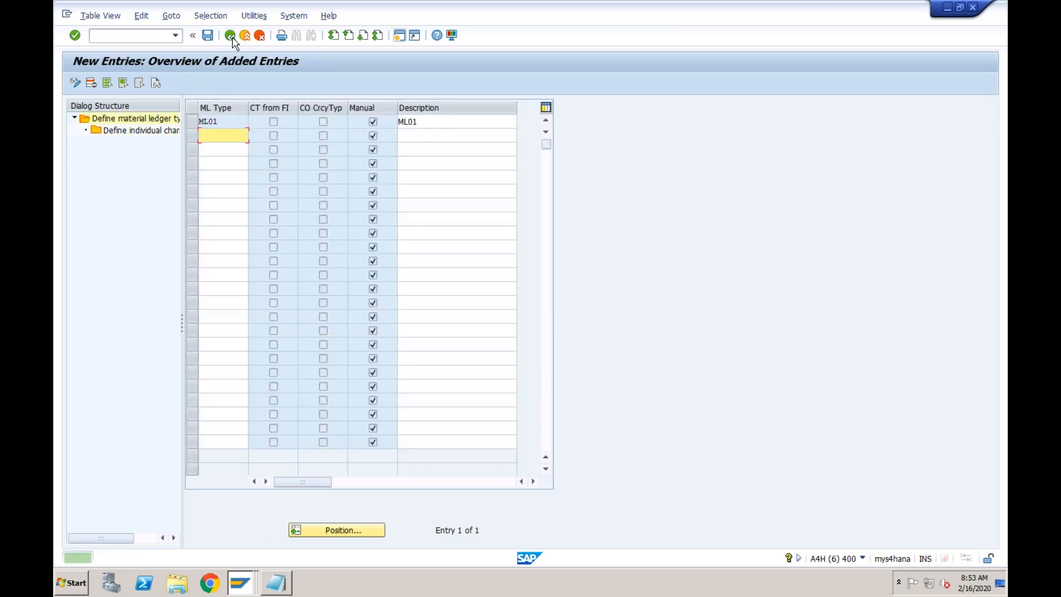
left_click(231, 37)
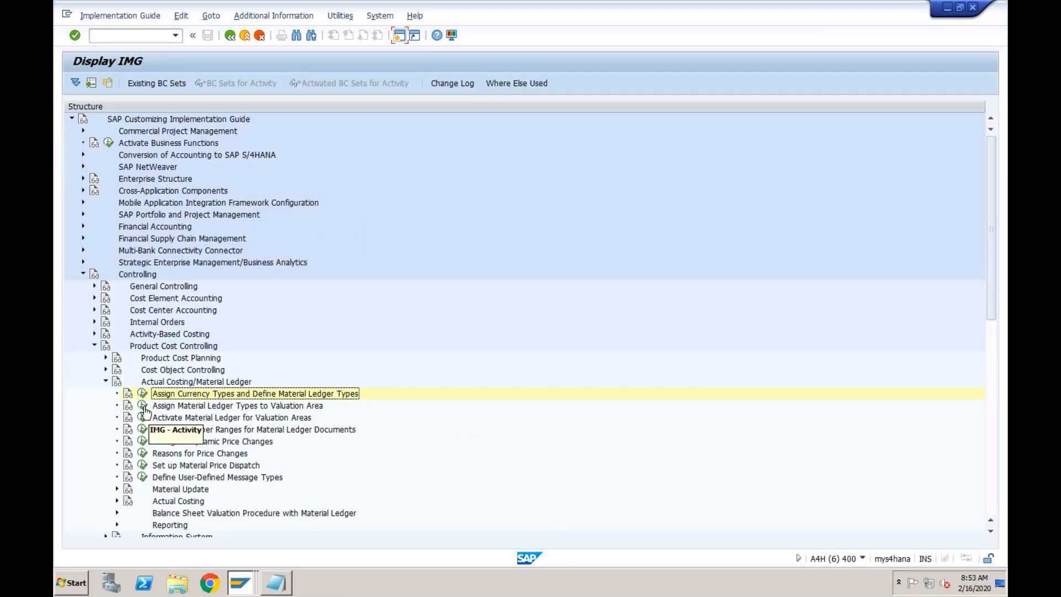
left_click(142, 406)
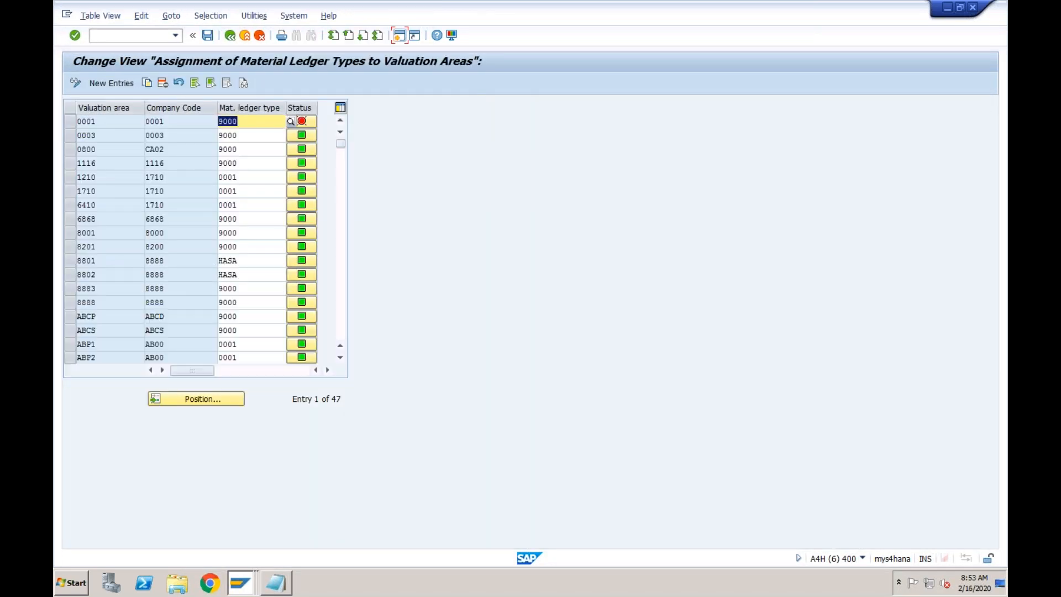
Create a new entry assigning material ledger type ML01 to valuation area ML01
left_click(120, 80)
type("M")
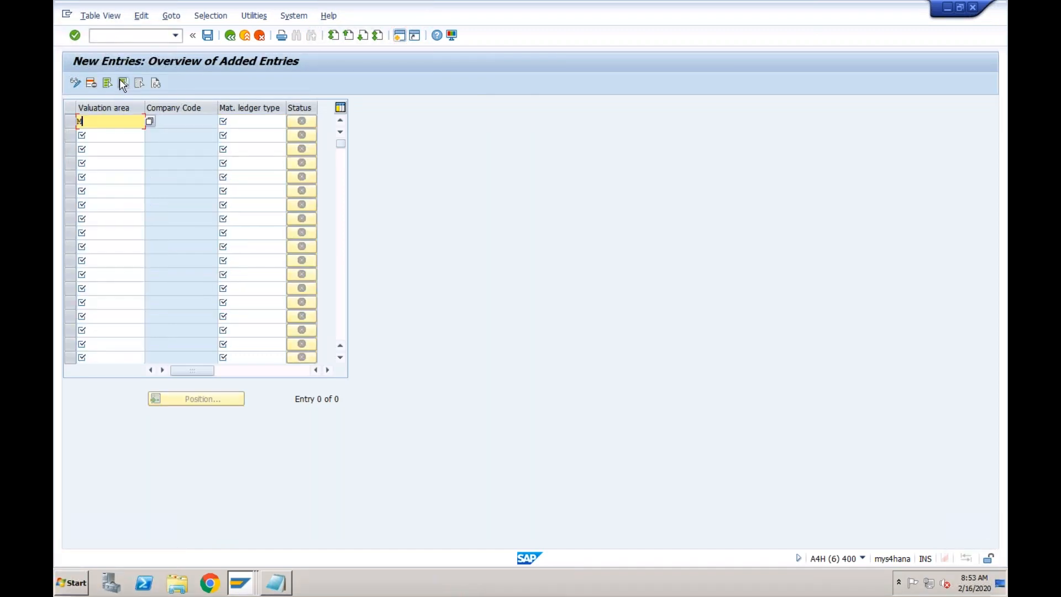
type("L01")
key("Tab")
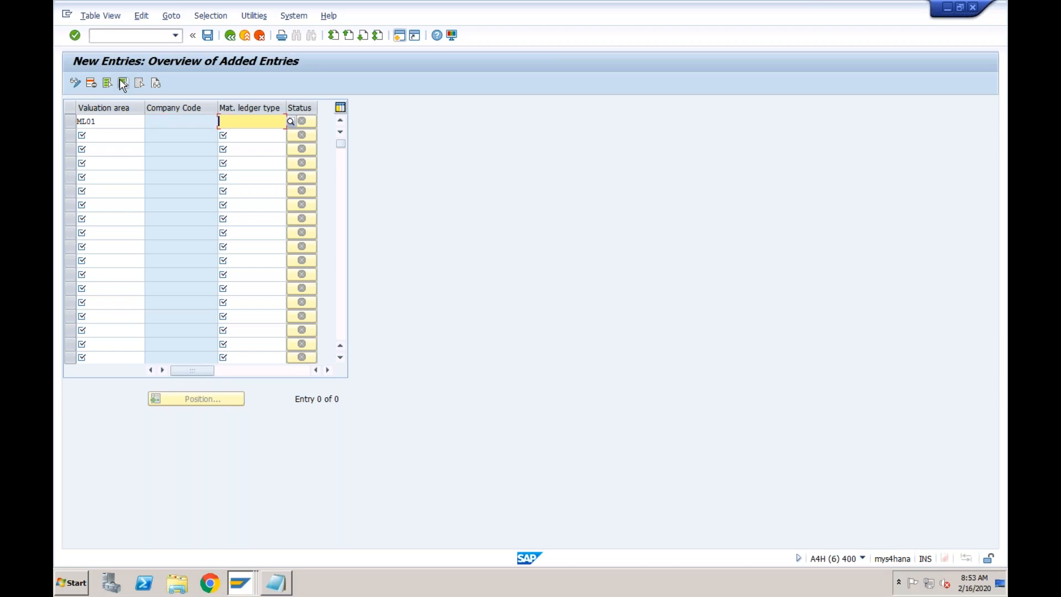
type("Ml01")
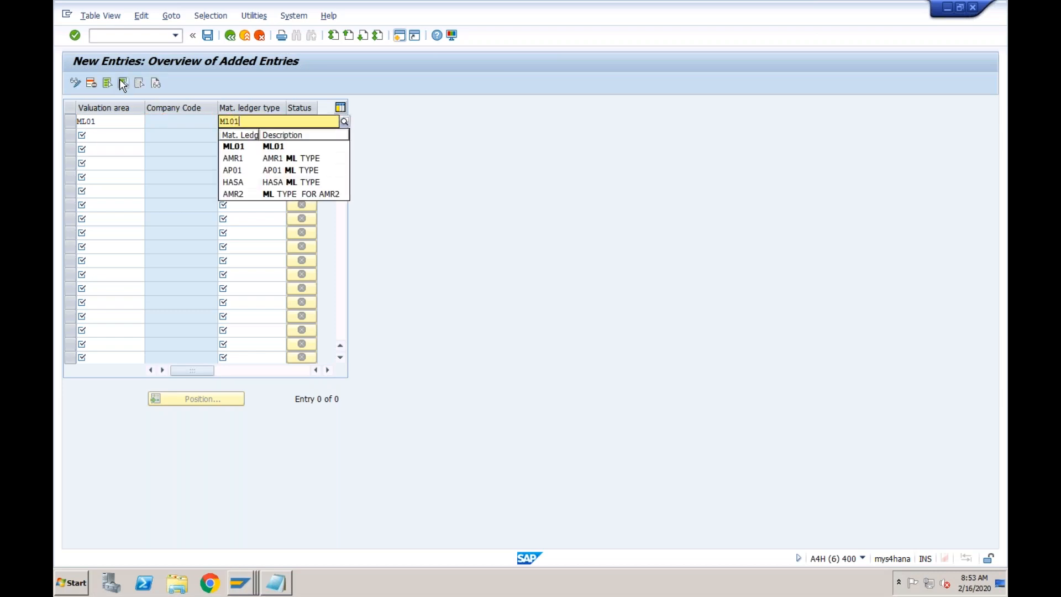
key("Return")
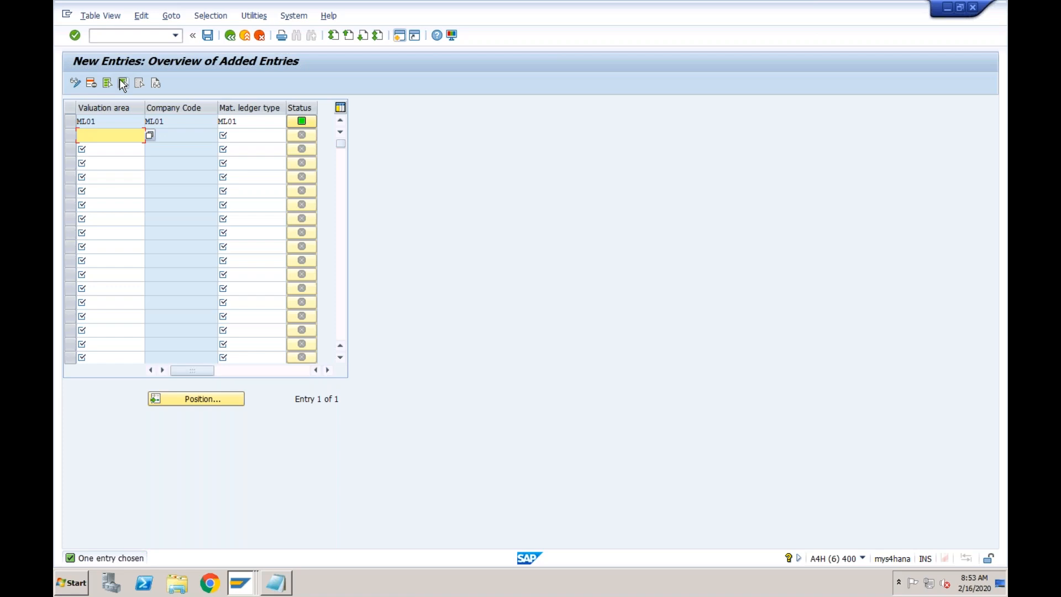
Check the valuation area and ledger type in the new row, and save the assignment under the proposed customizing request
left_click(130, 122)
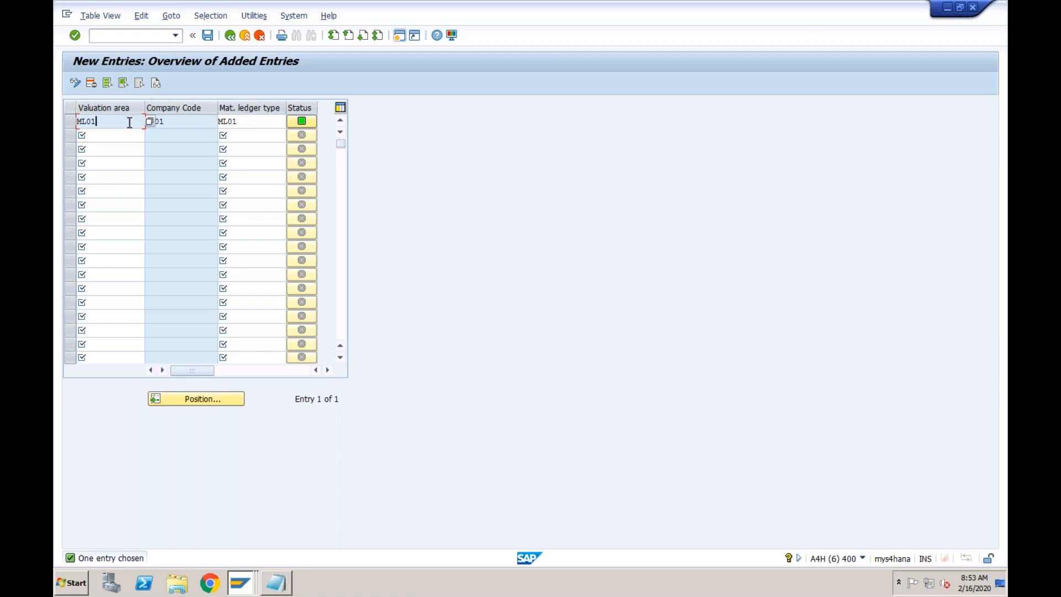
left_click(241, 122)
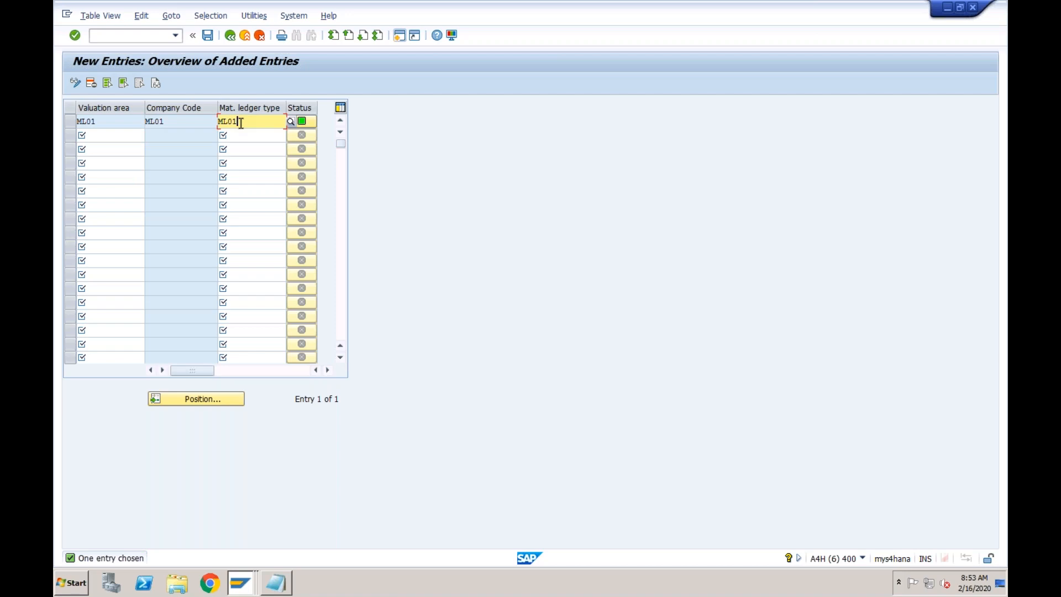
left_click(113, 122)
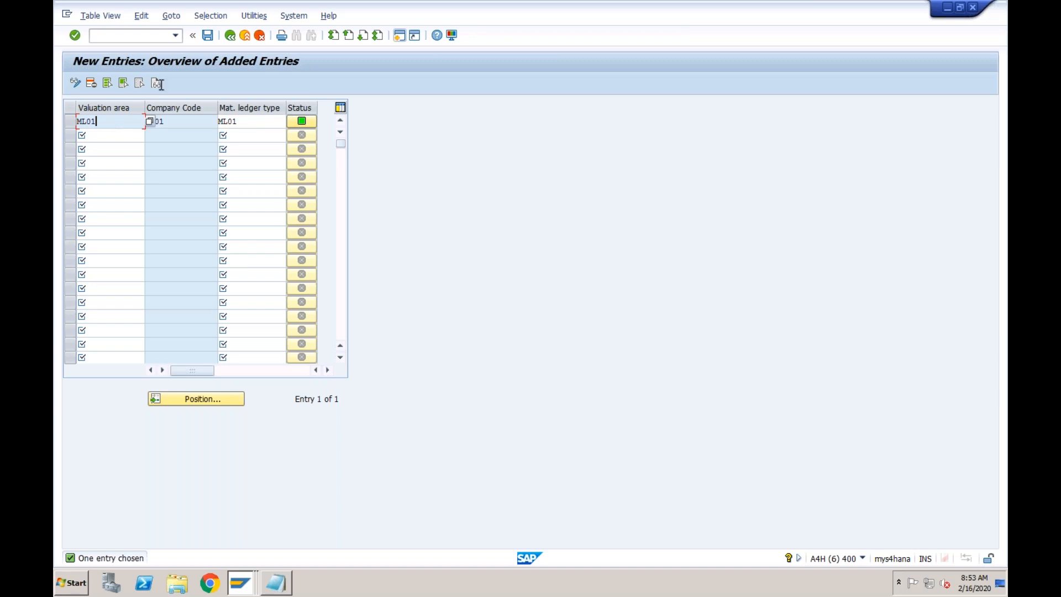
left_click(207, 36)
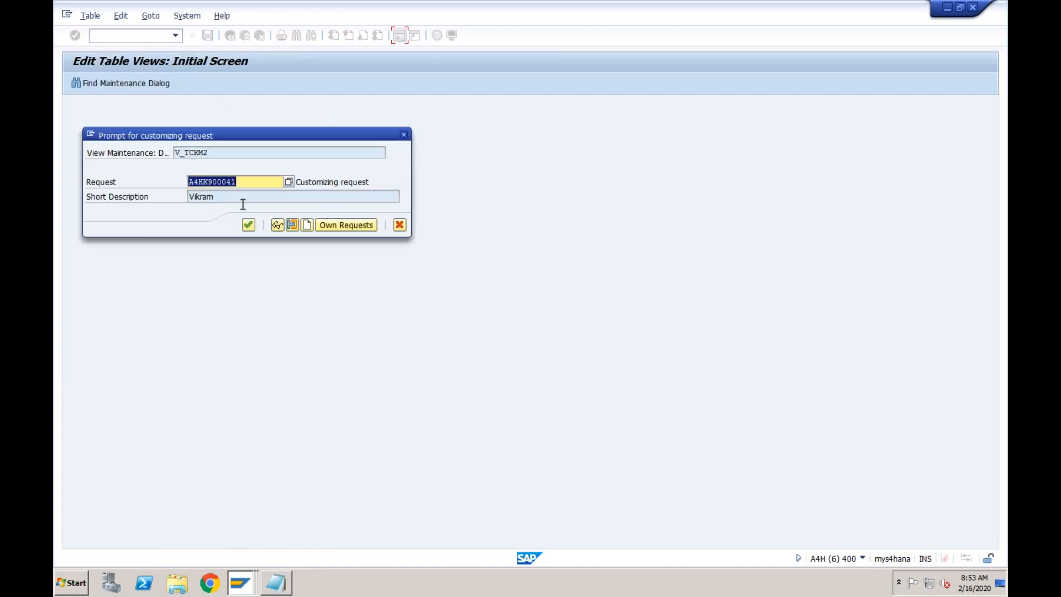
left_click(248, 225)
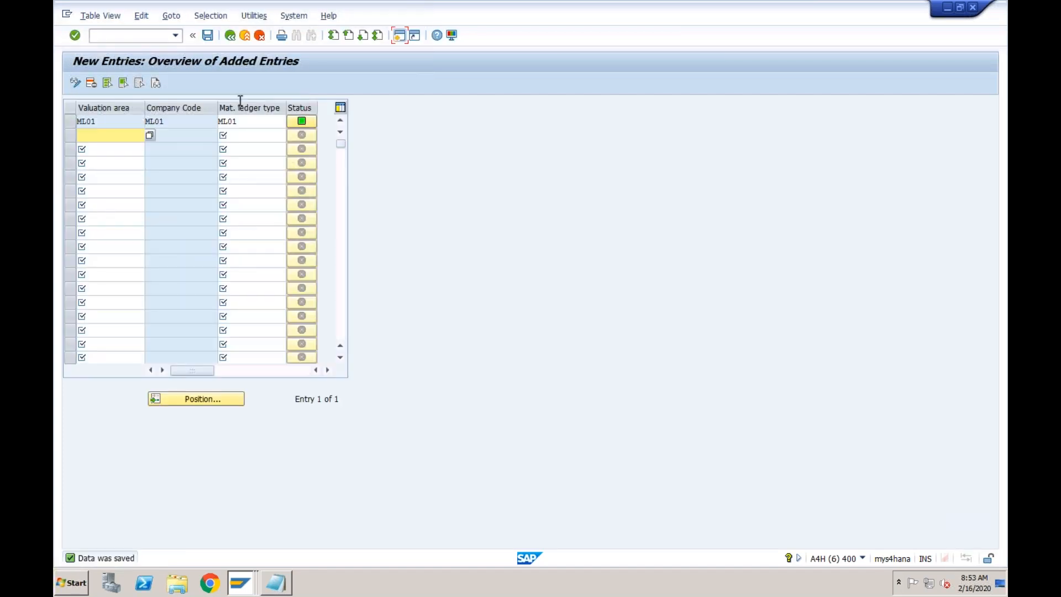
Return to the IMG and, under Activate Material Ledger for Valuation Areas, run Check Material Ledger Settings for plant ML01 with accounts displayed
left_click(231, 42)
left_click(231, 42)
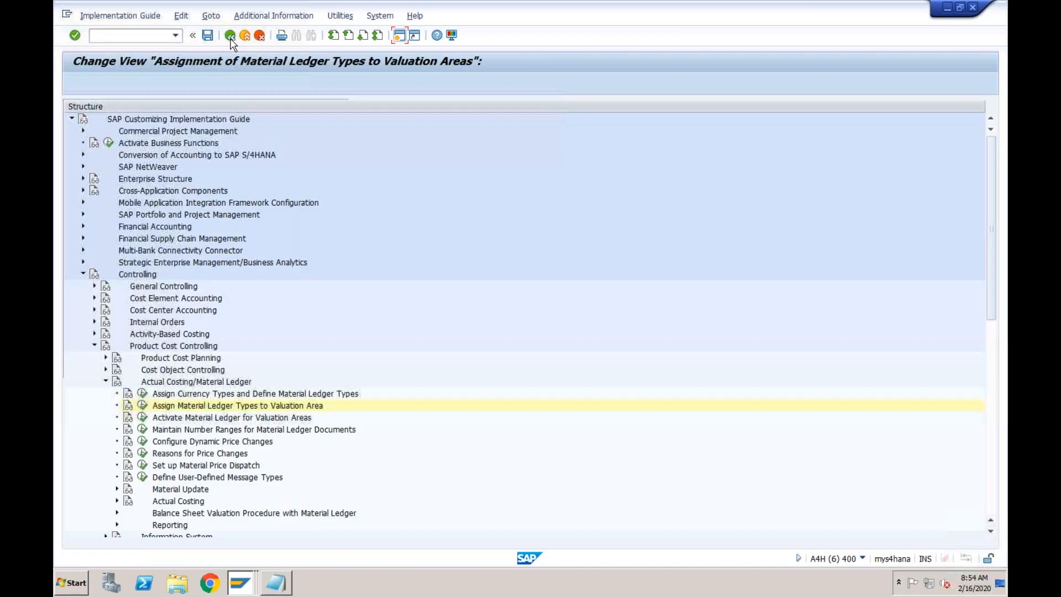
left_click(203, 419)
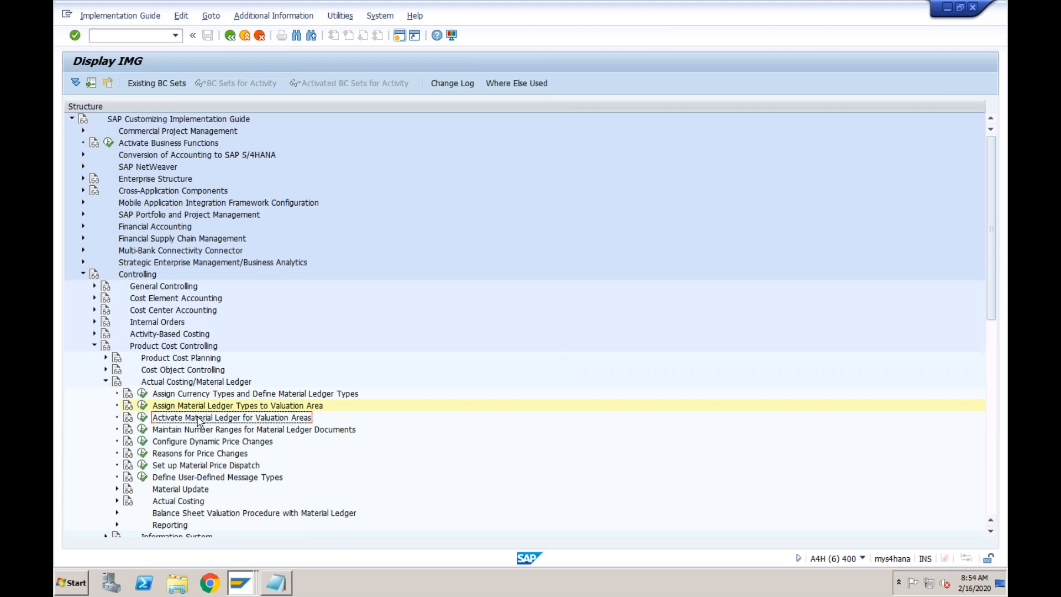
left_click(143, 418)
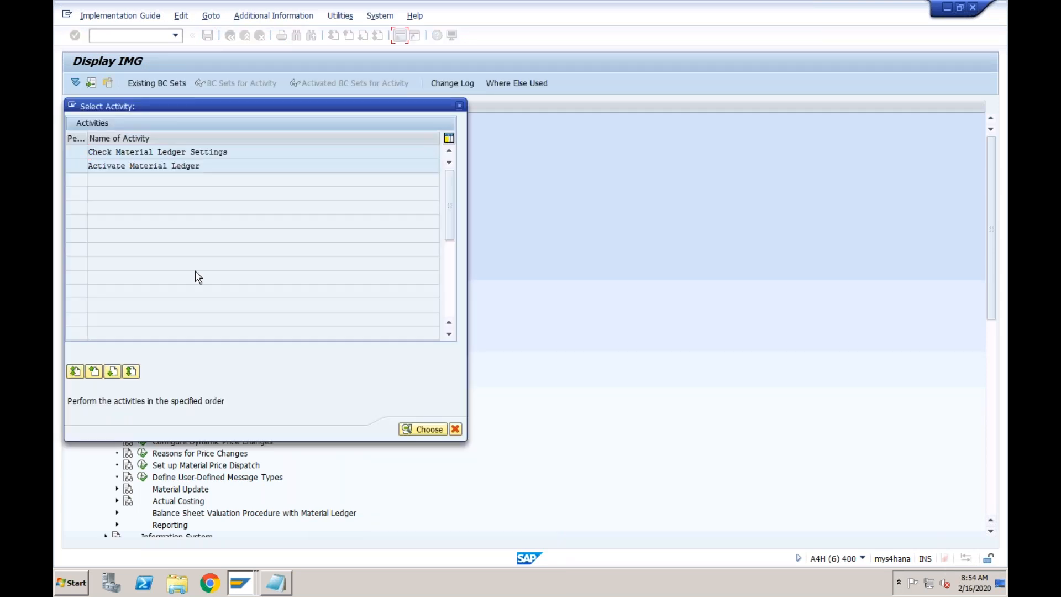
double_click(168, 153)
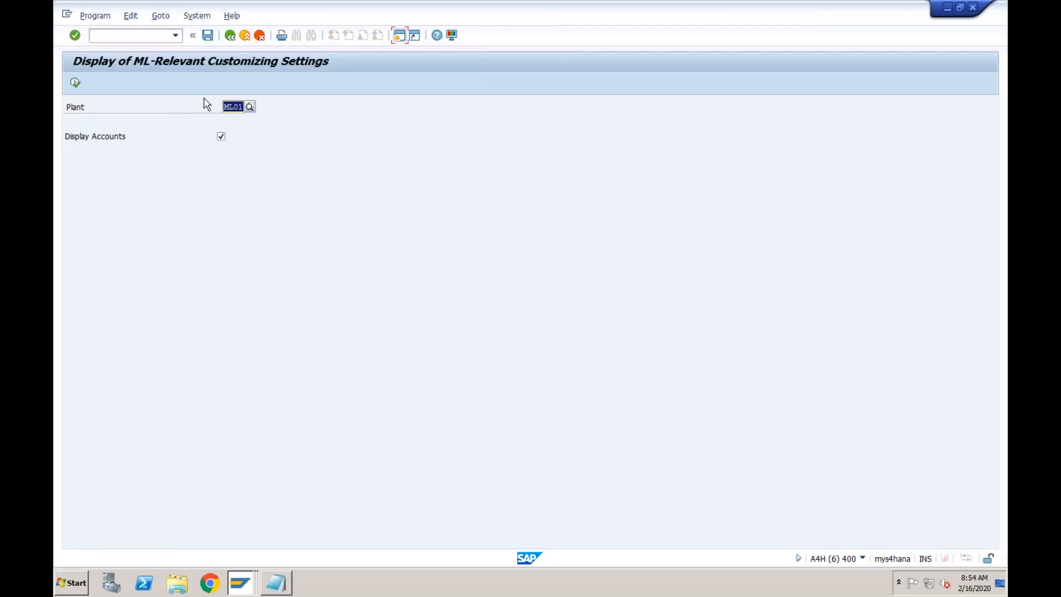
left_click(75, 83)
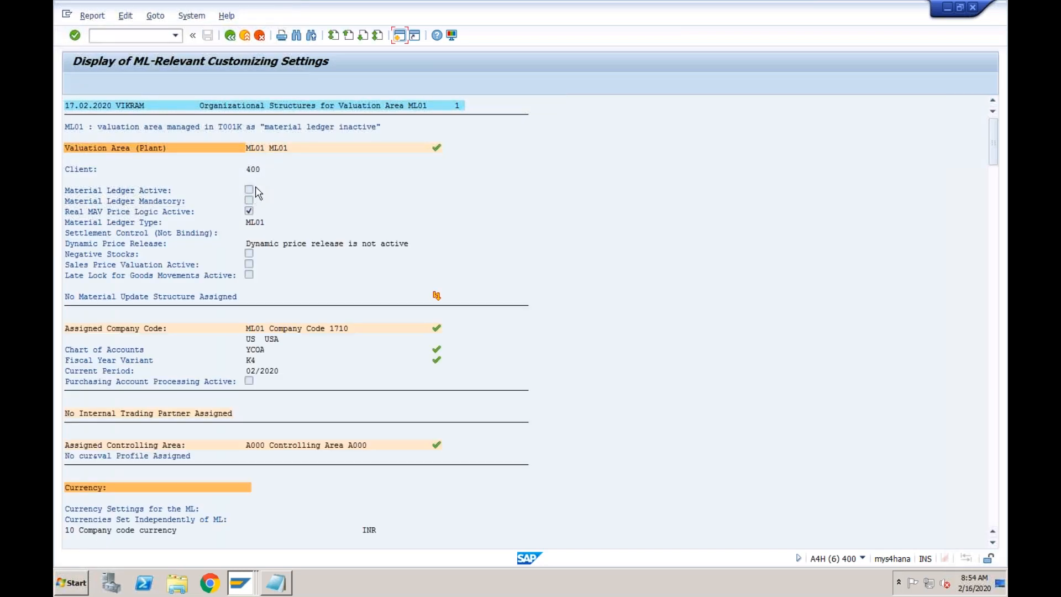
Review the ML01 settings report through its currency, number range, control table and ML-relevant transaction sections
left_click(994, 207)
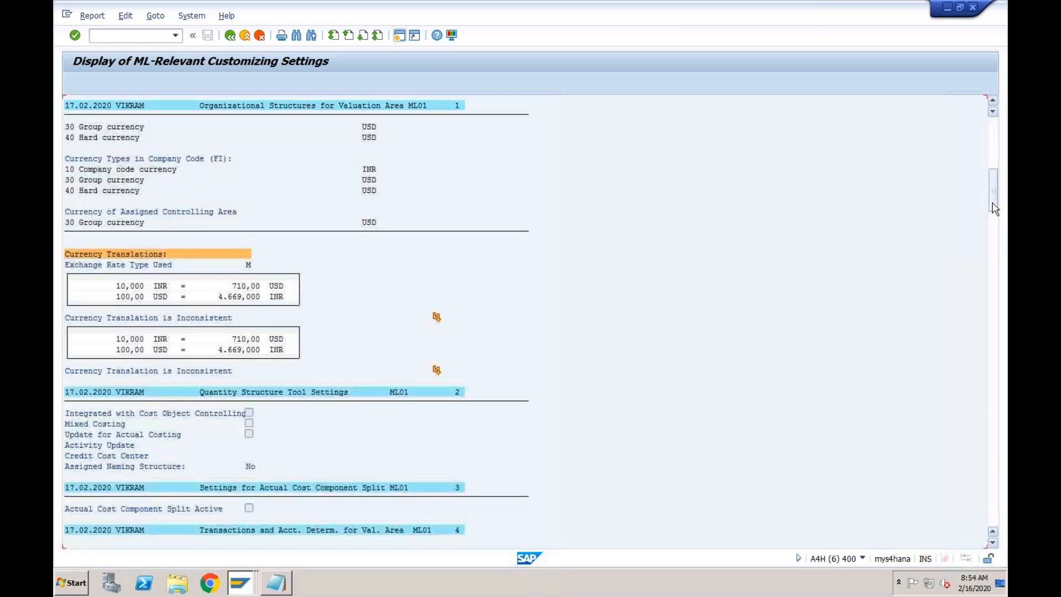
left_click(995, 252)
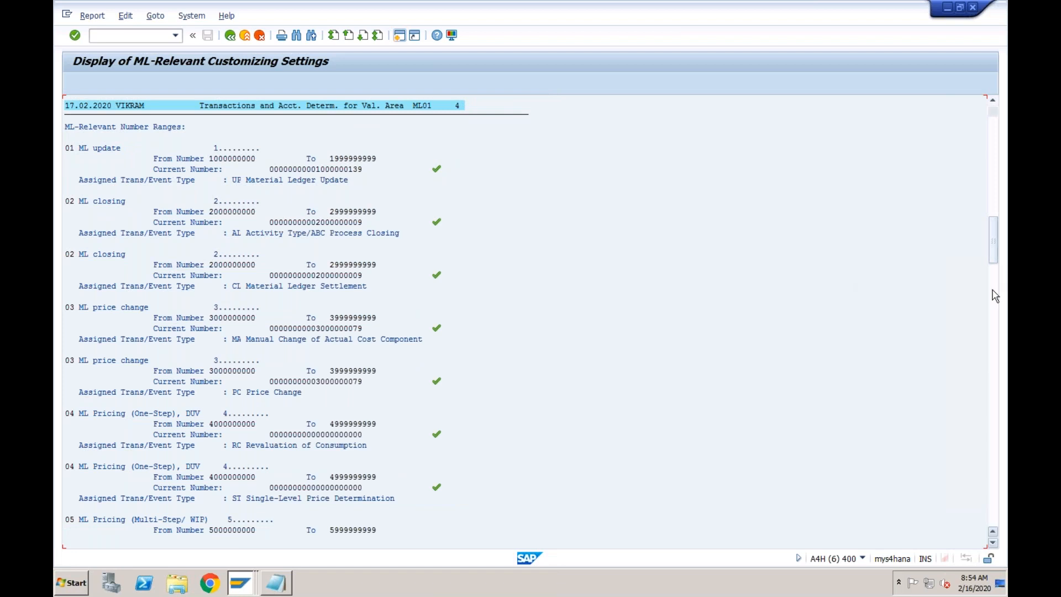
left_click(998, 330)
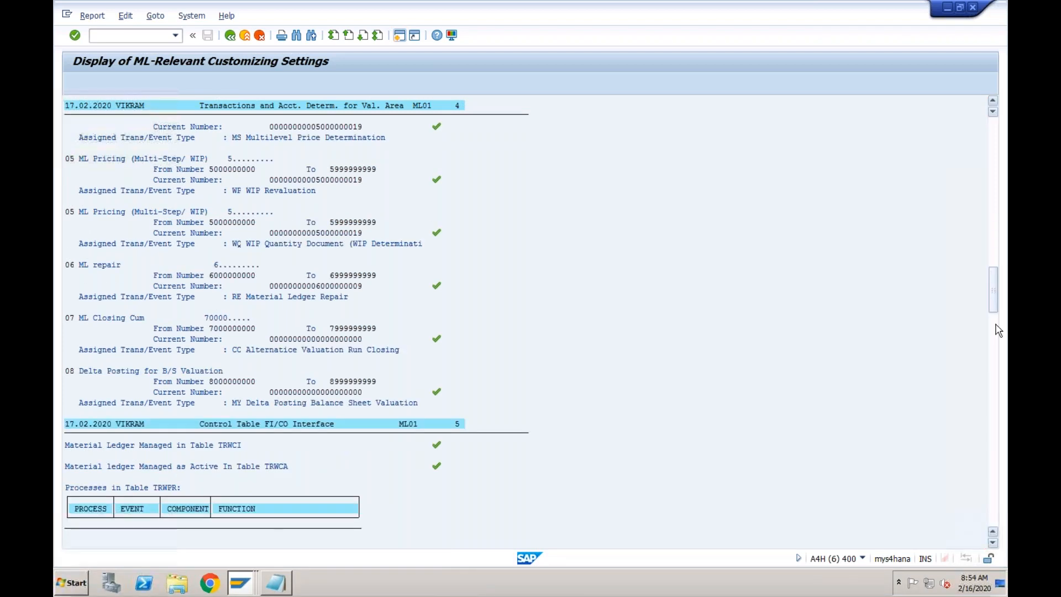
left_click(998, 330)
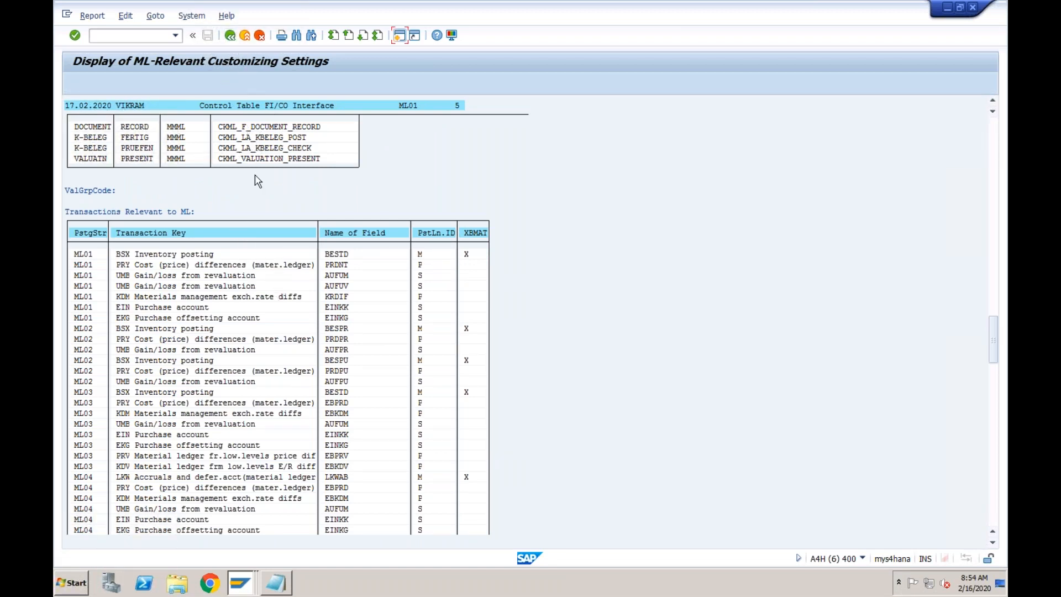
Leave the settings report and open the activity Activate Material Ledger
left_click(230, 38)
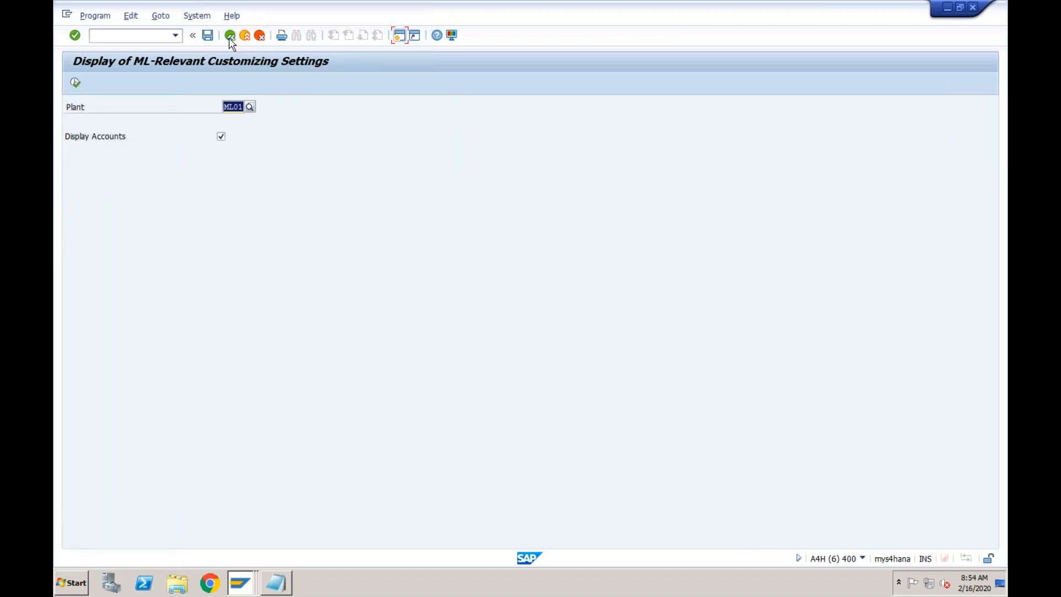
left_click(230, 38)
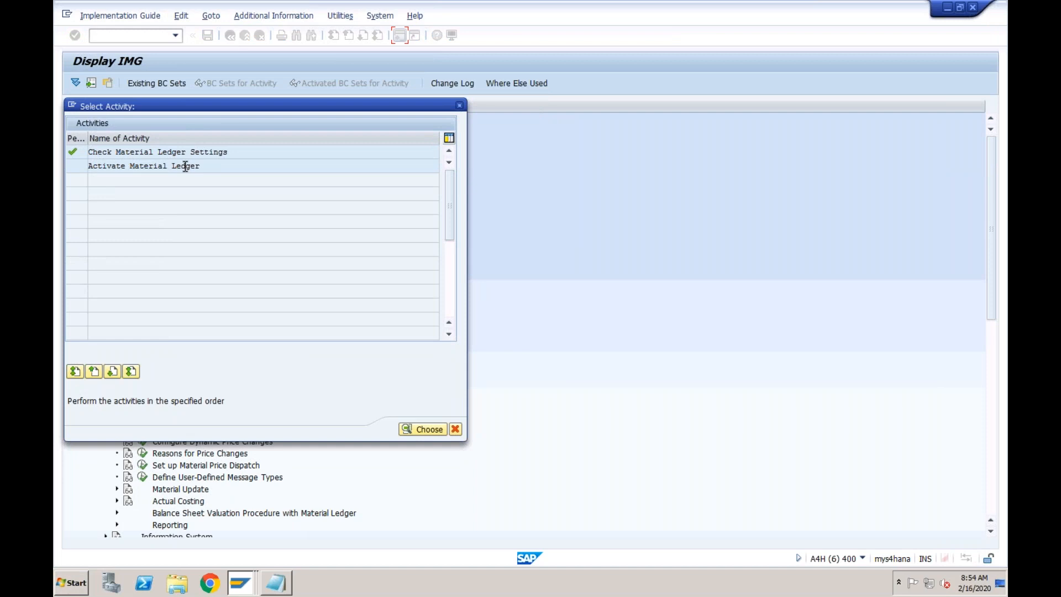
double_click(186, 166)
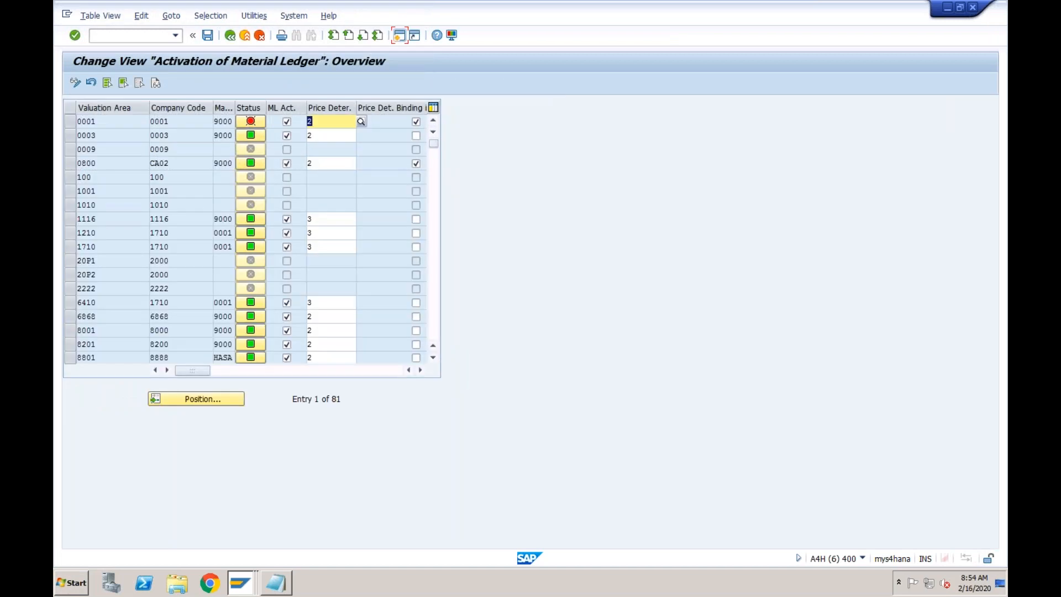
Activate the Material Ledger for valuation area ML01 and list the available price determination values for it
left_click(195, 401)
type("ml01")
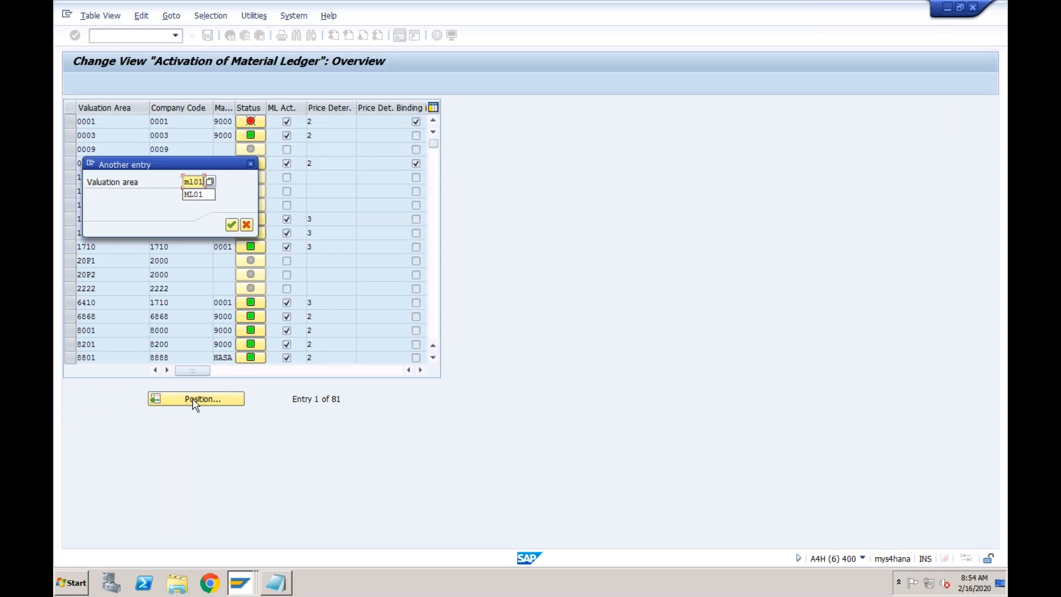
key("Return")
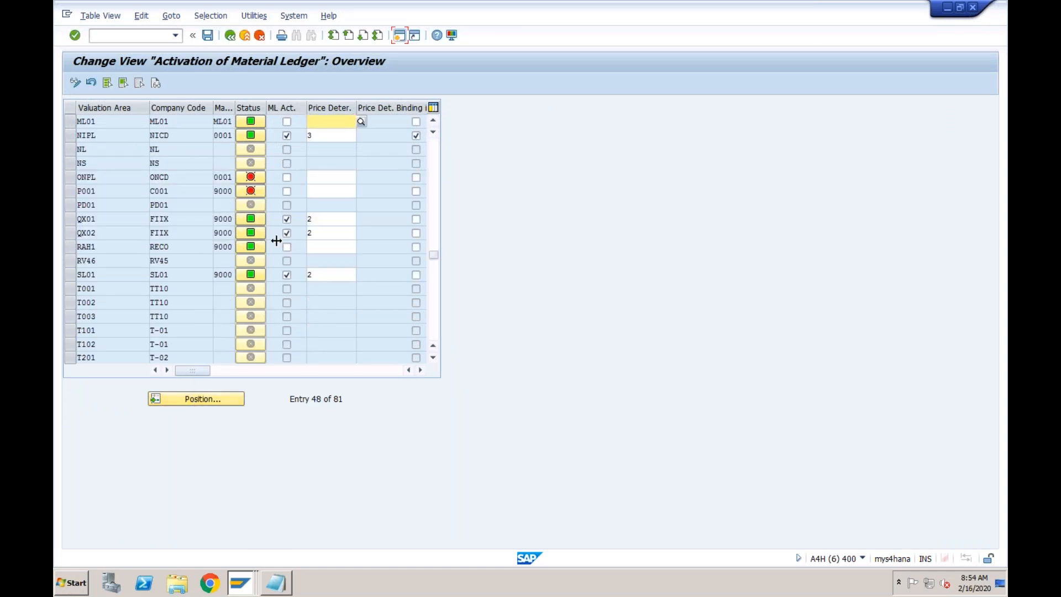
left_click(286, 123)
left_click(336, 120)
left_click(362, 120)
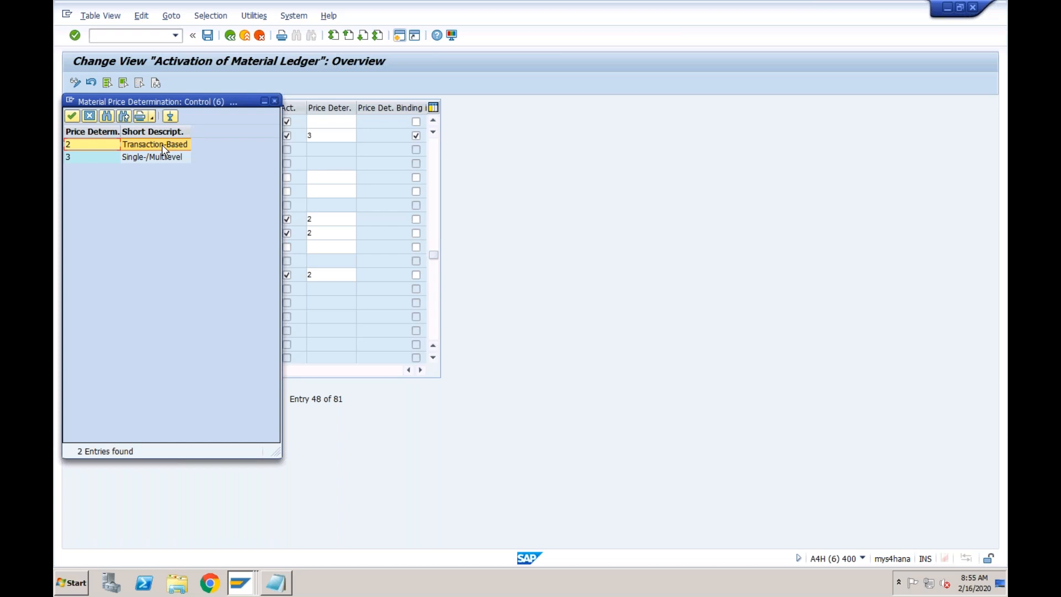
Review the three Material Ledger functionalities in the Notepad notes and return to the SAP price determination values
left_click(278, 581)
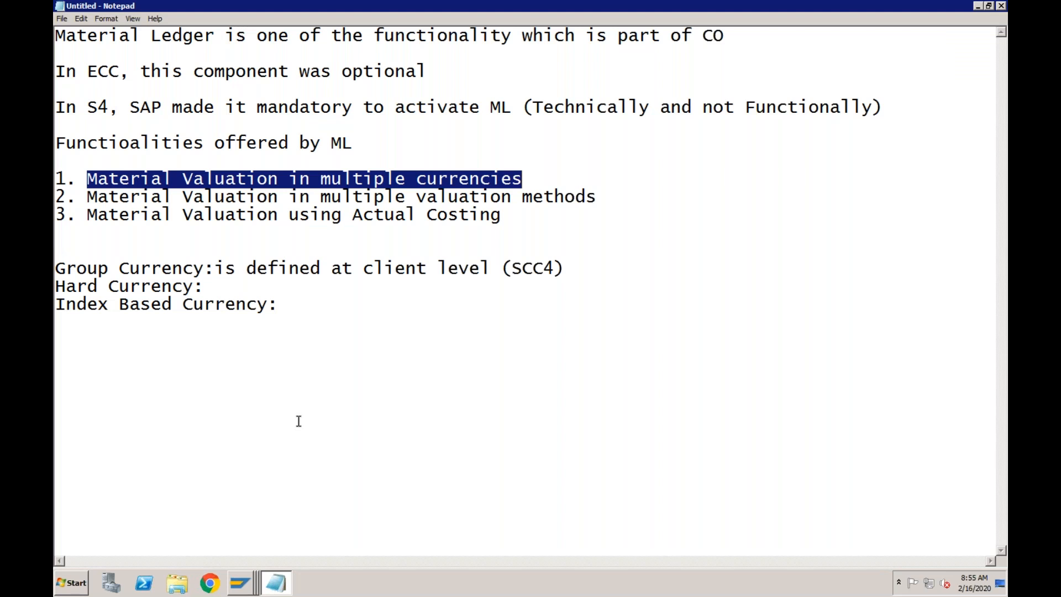
left_click(301, 198)
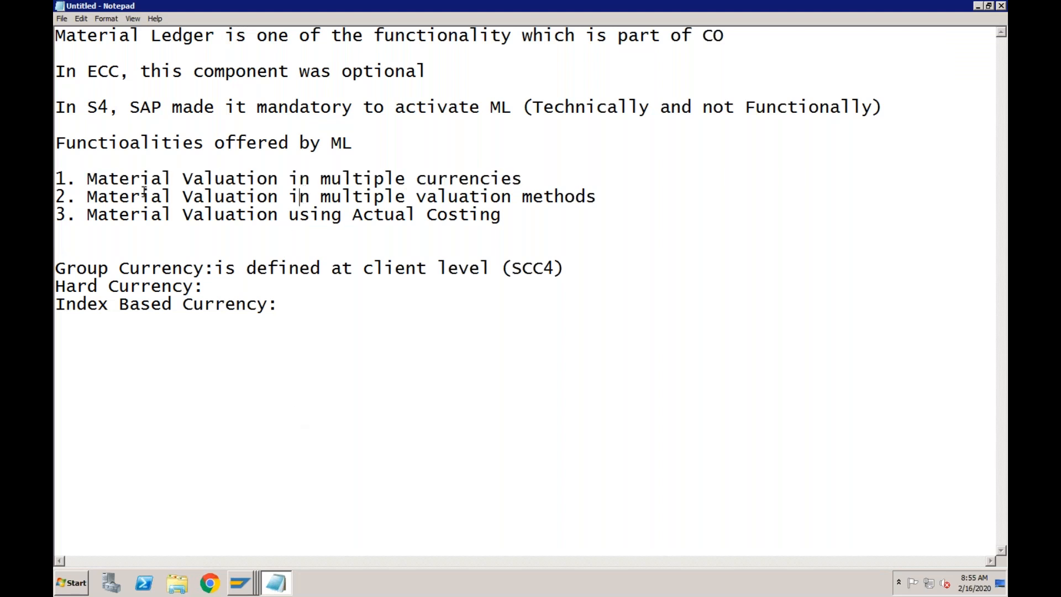
left_click_drag(89, 180, 598, 196)
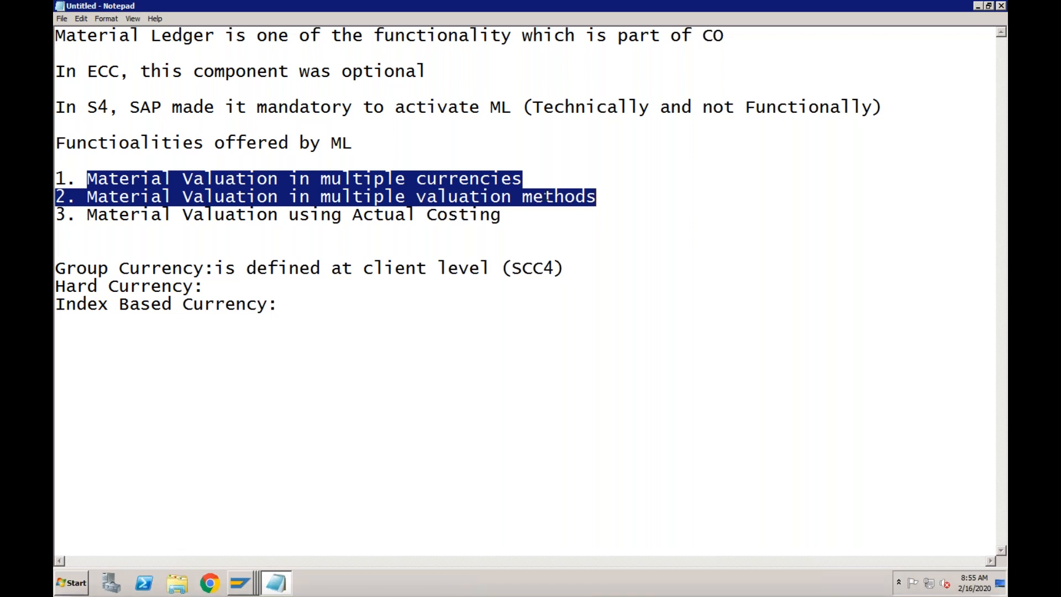
left_click(514, 213)
left_click_drag(513, 213, 55, 214)
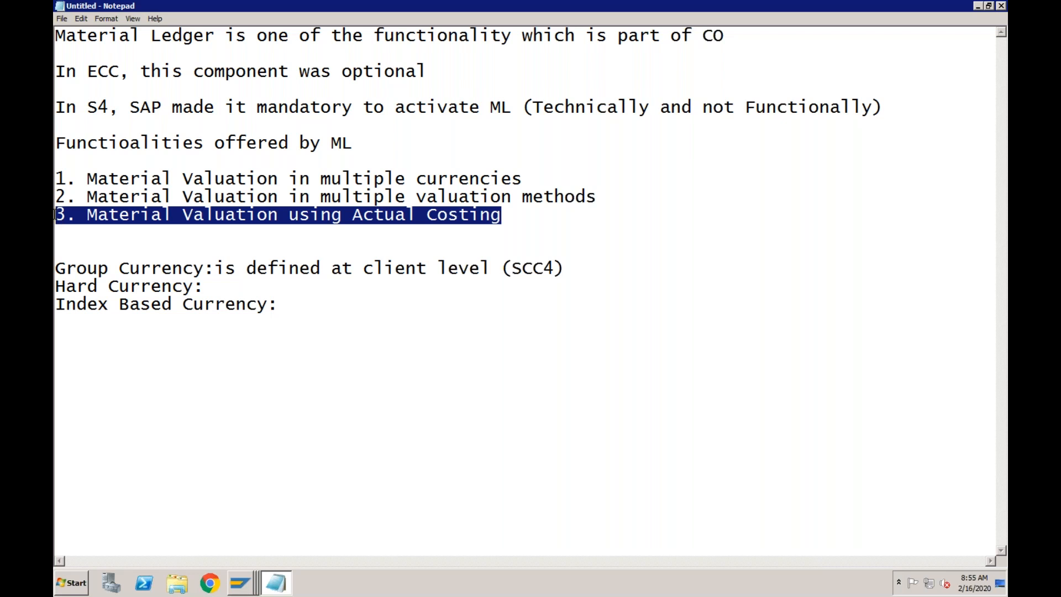
left_click(242, 578)
left_click(242, 554)
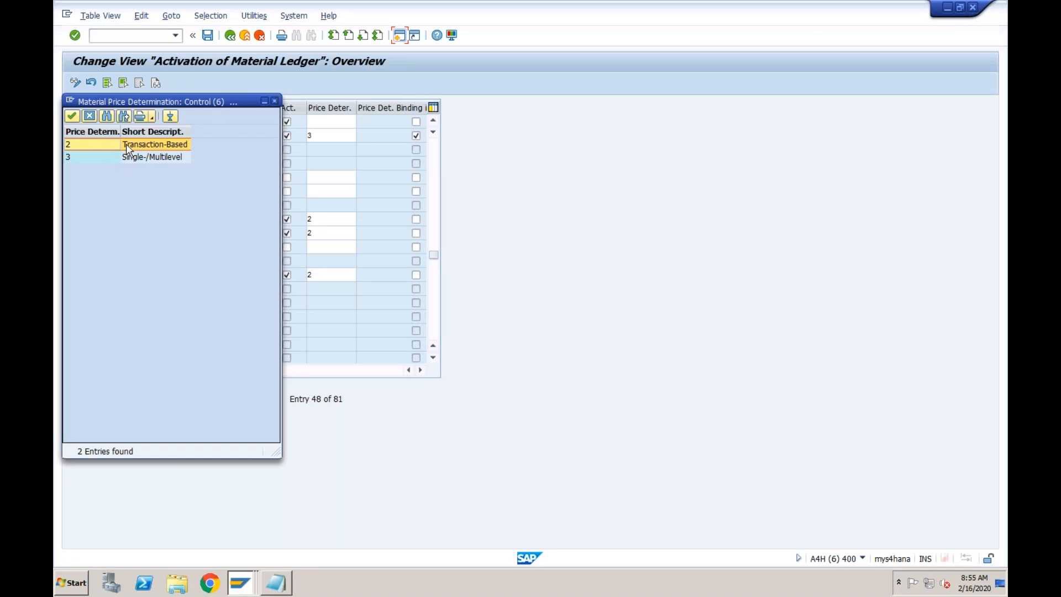
Set the price determination of valuation area ML01 to 2, Transaction-Based
left_click(133, 159)
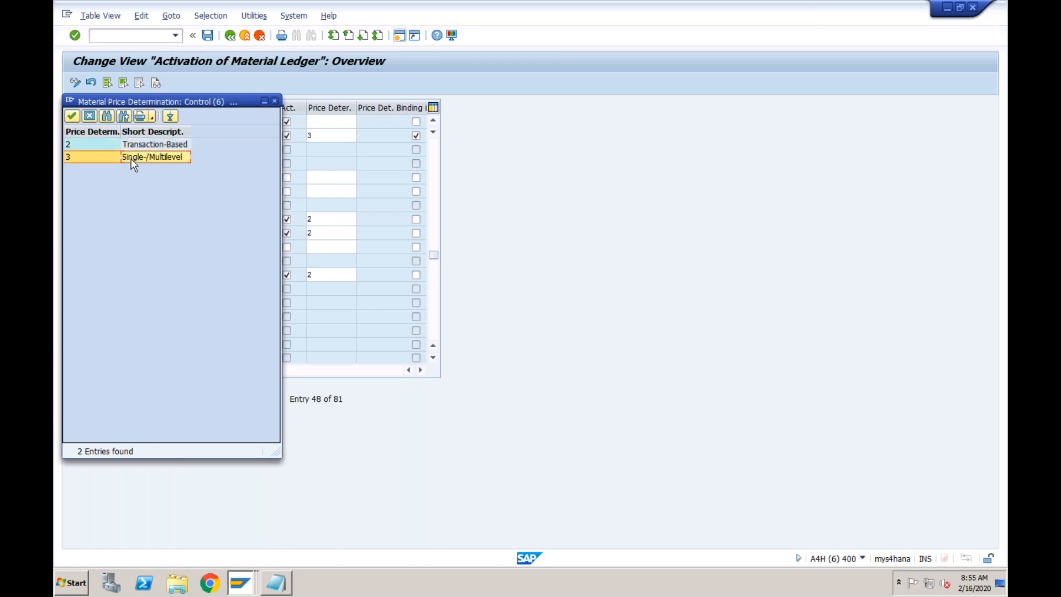
left_click(133, 146)
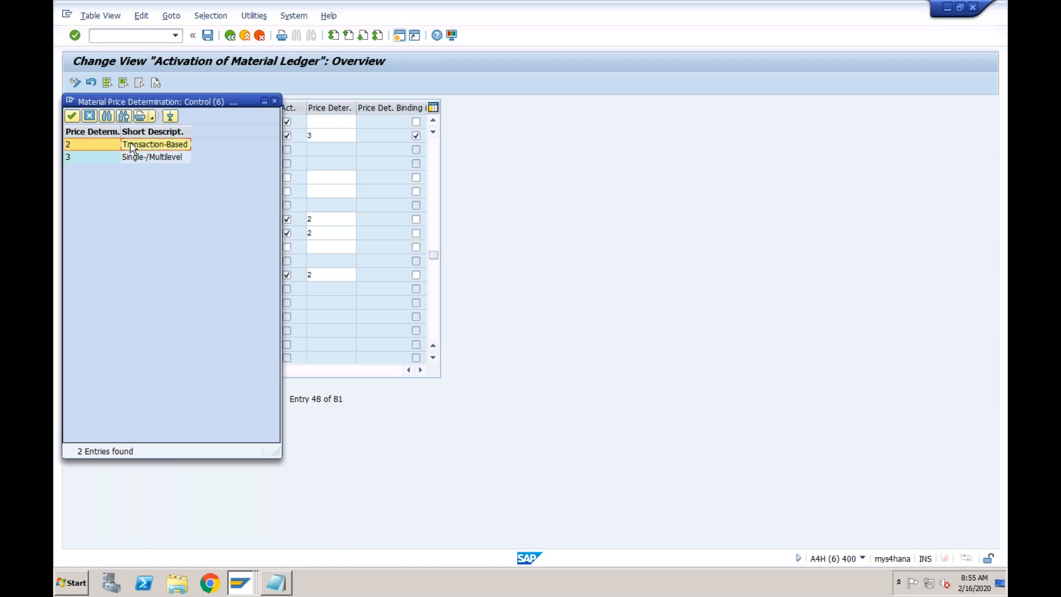
double_click(133, 146)
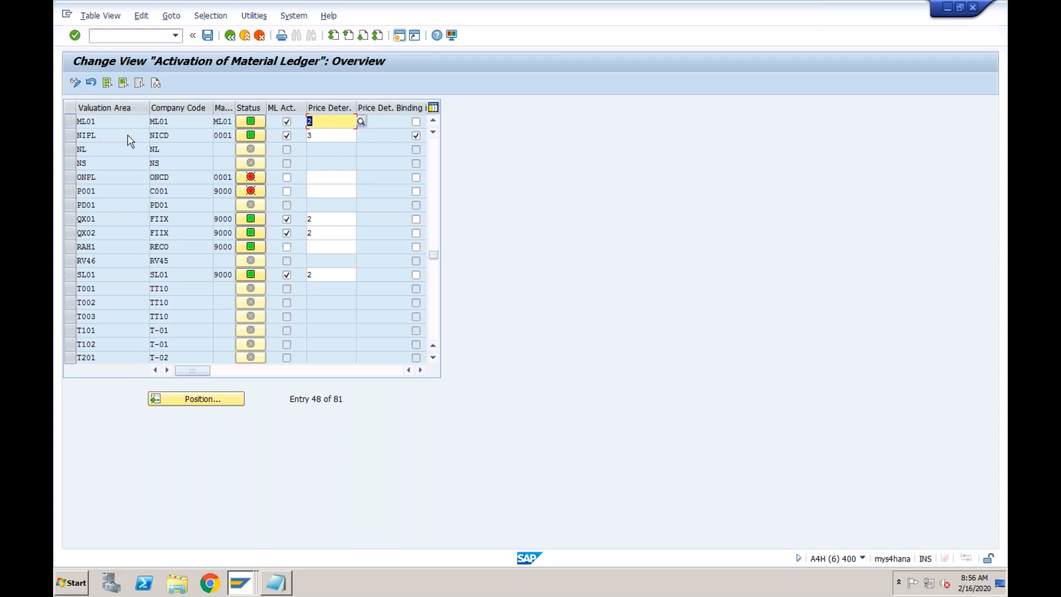
left_click(330, 118)
Run transaction MM03 in the other SAP session and bring up the view selection for material ML01_TEST
left_click(246, 585)
left_click(241, 465)
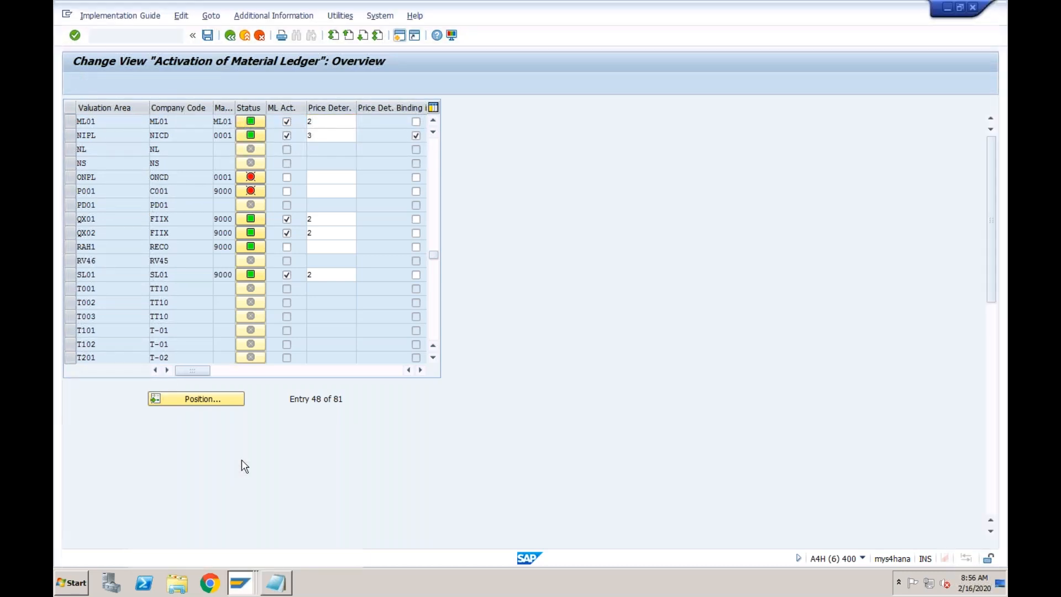
left_click(128, 35)
type("/nmm01")
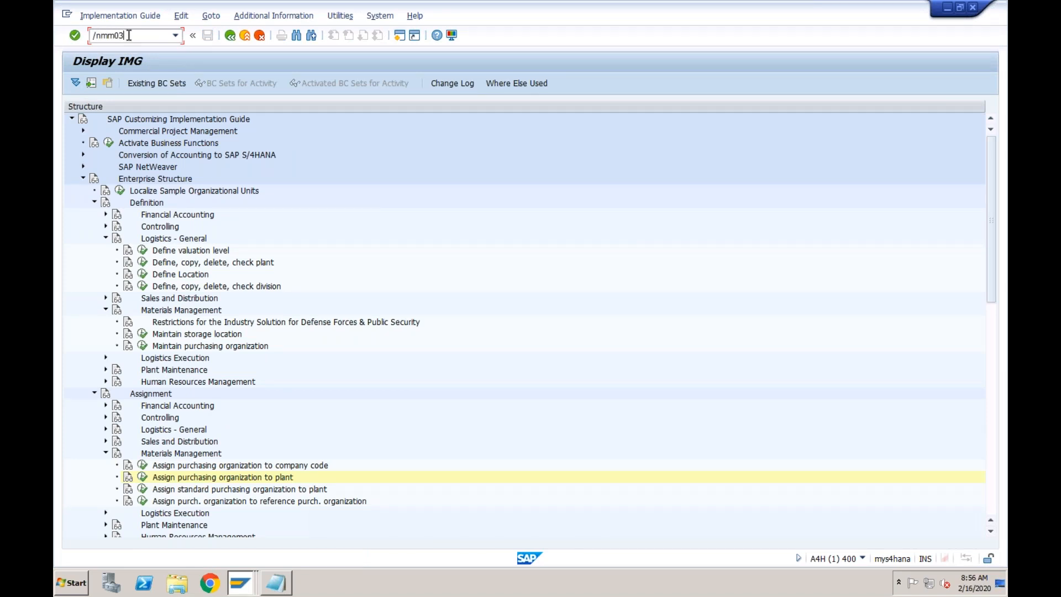
key("Return")
key("Return")
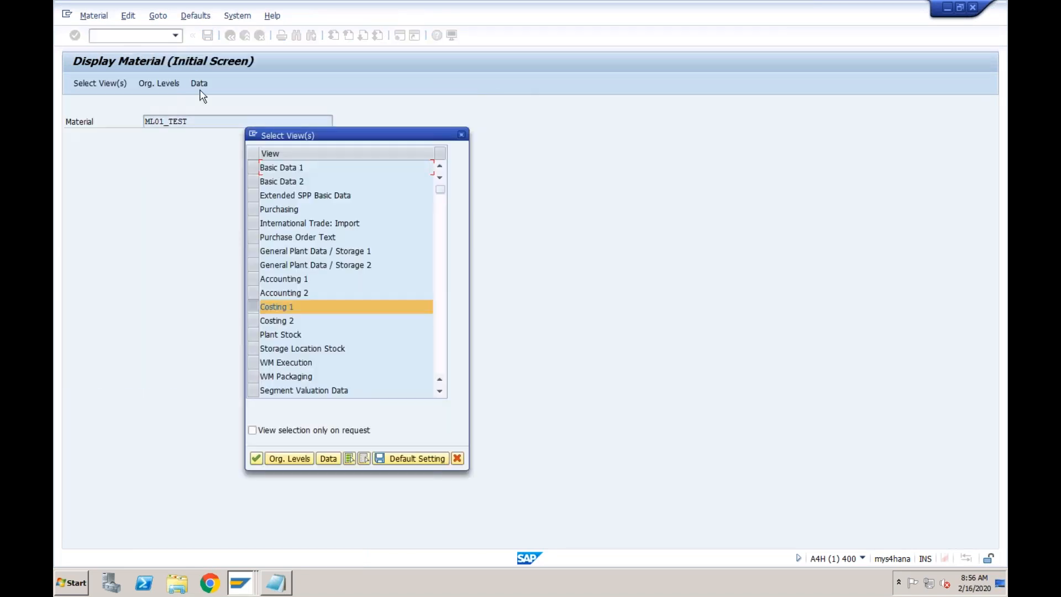
Try to display material ML01_TEST with the Accounting 1 view added, first for plant ABCS and again for plant ML01
left_click(253, 278)
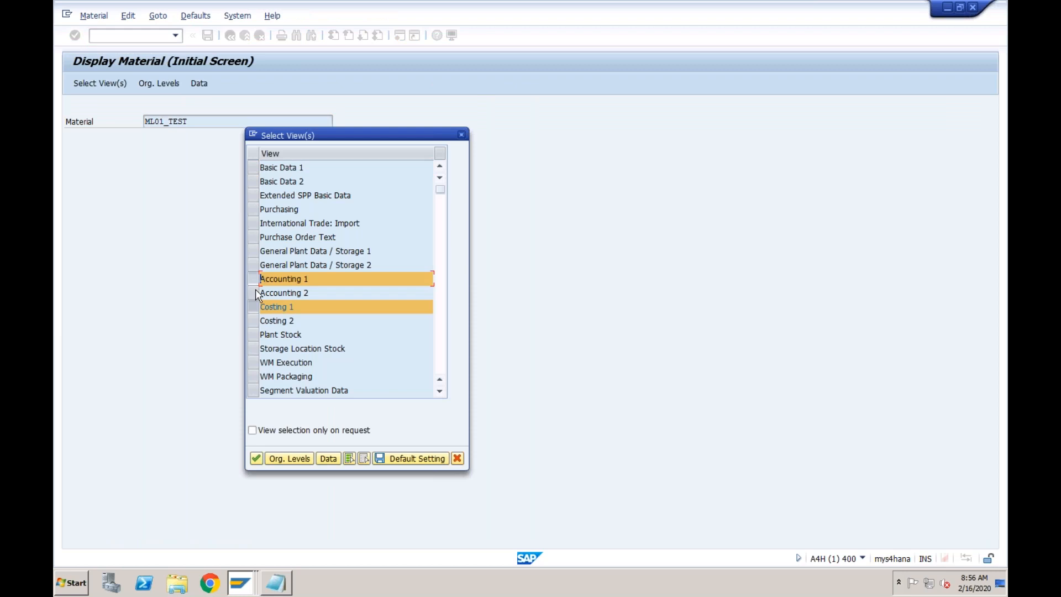
left_click(256, 458)
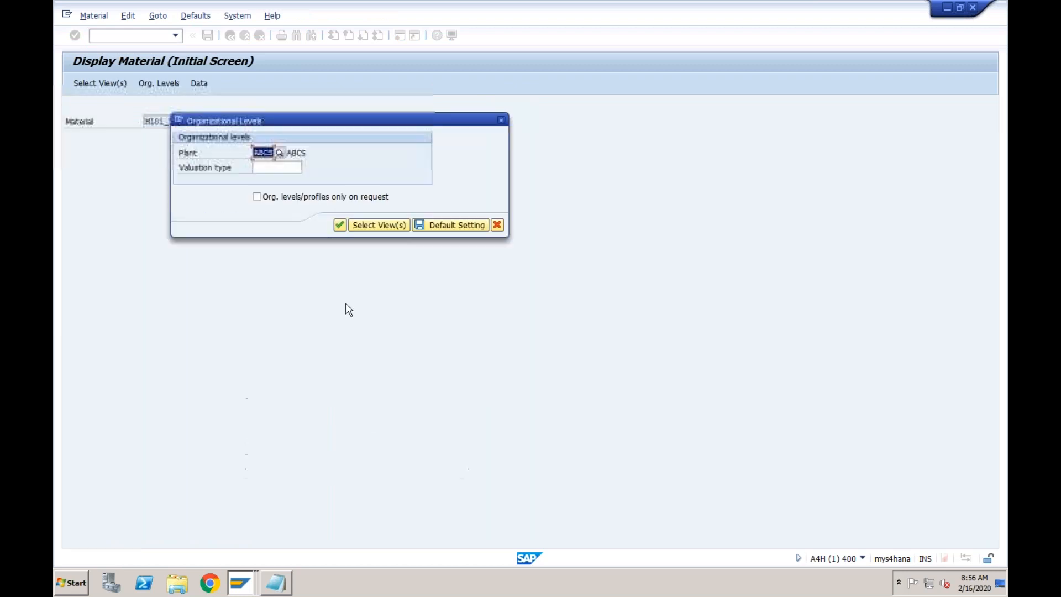
left_click(340, 225)
left_click(370, 370)
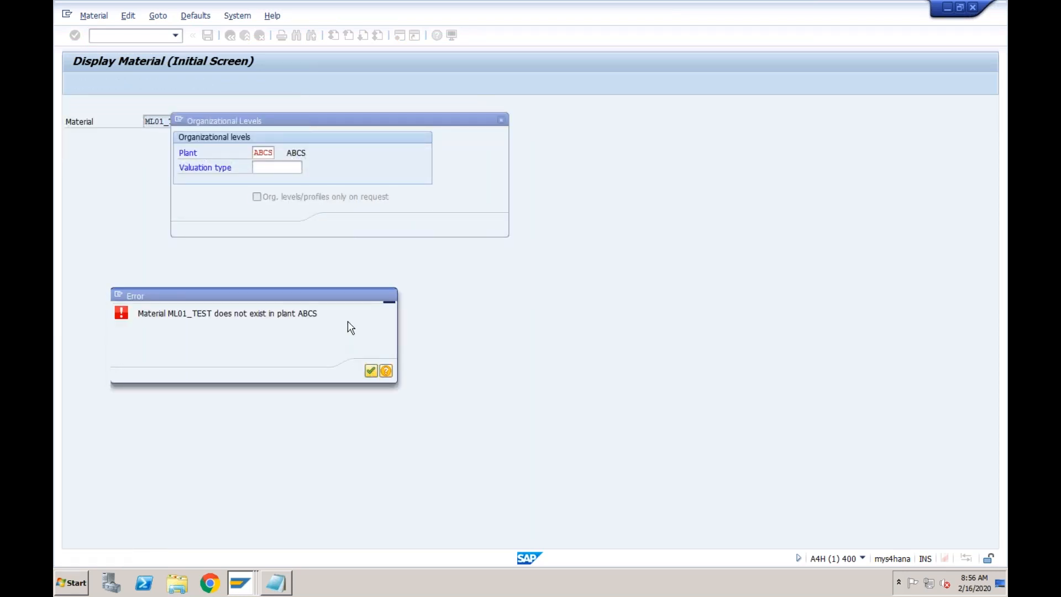
type("ML01")
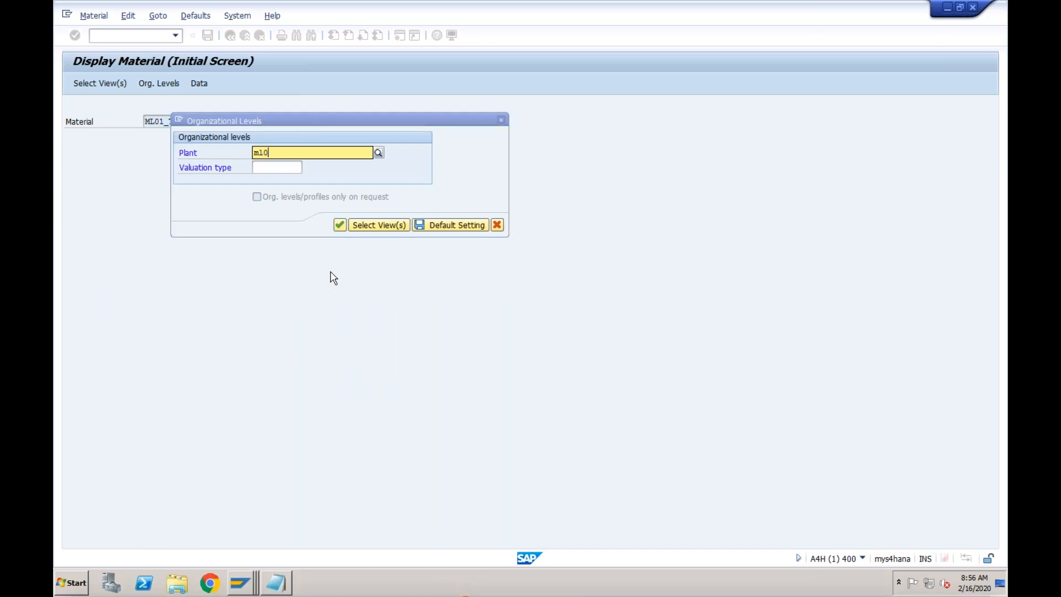
key("Return")
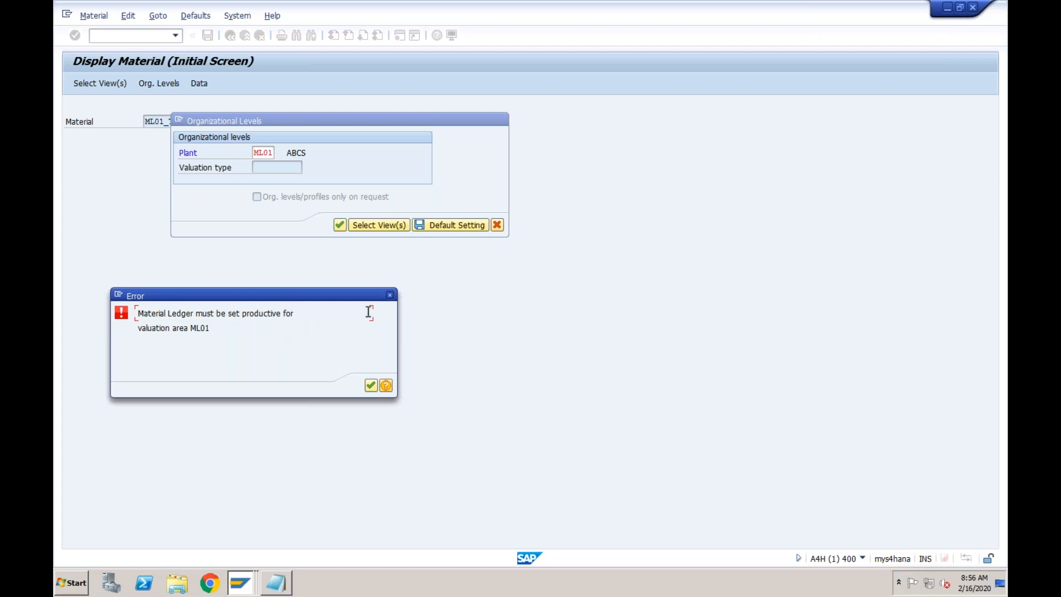
left_click(390, 294)
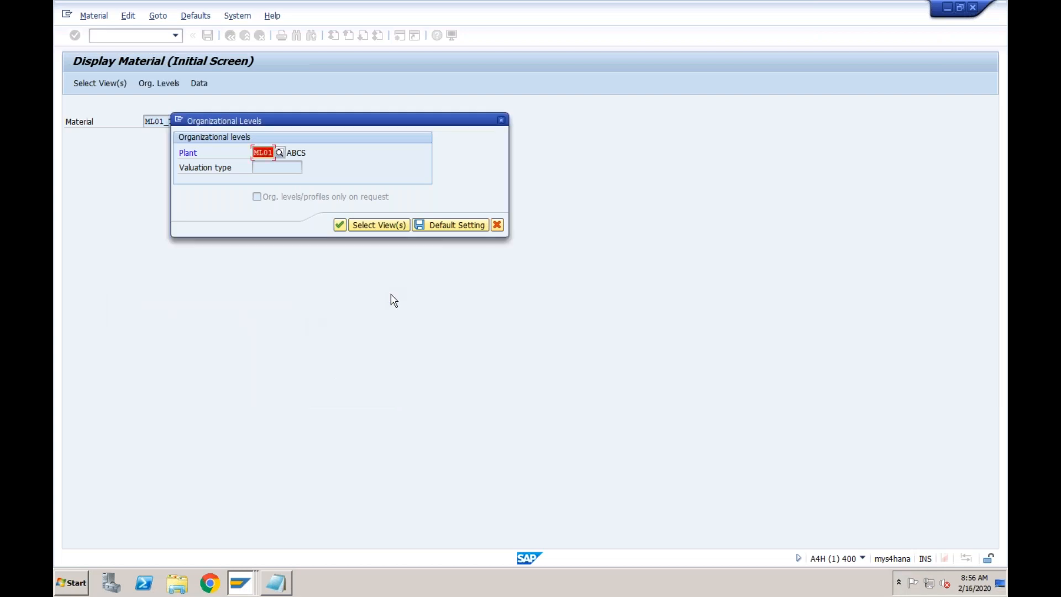
left_click(501, 120)
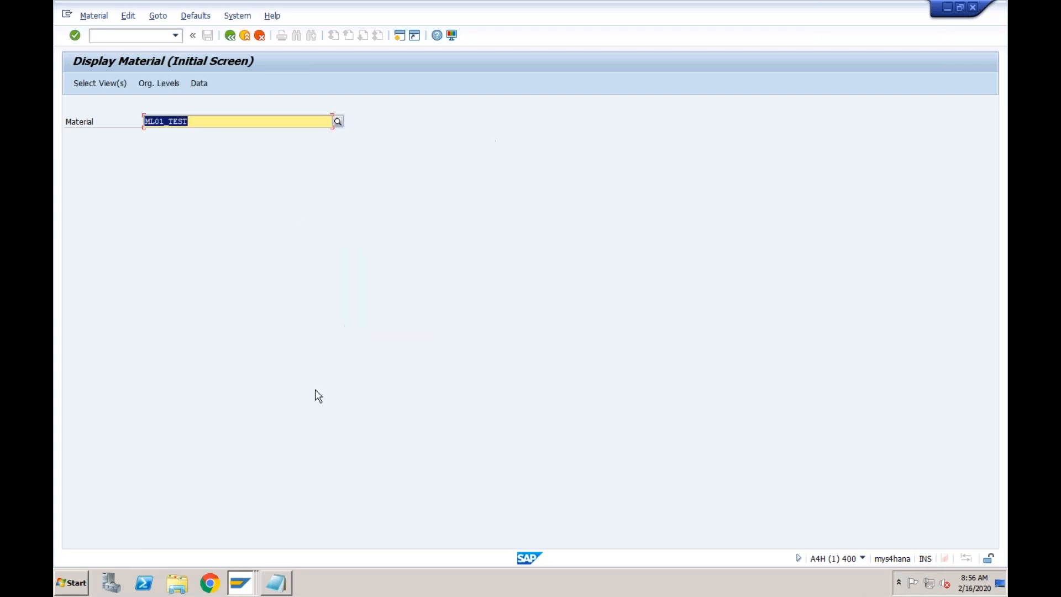
Save the Material Ledger activation for ML01 in the customizing session and confirm the customizing request
left_click(235, 557)
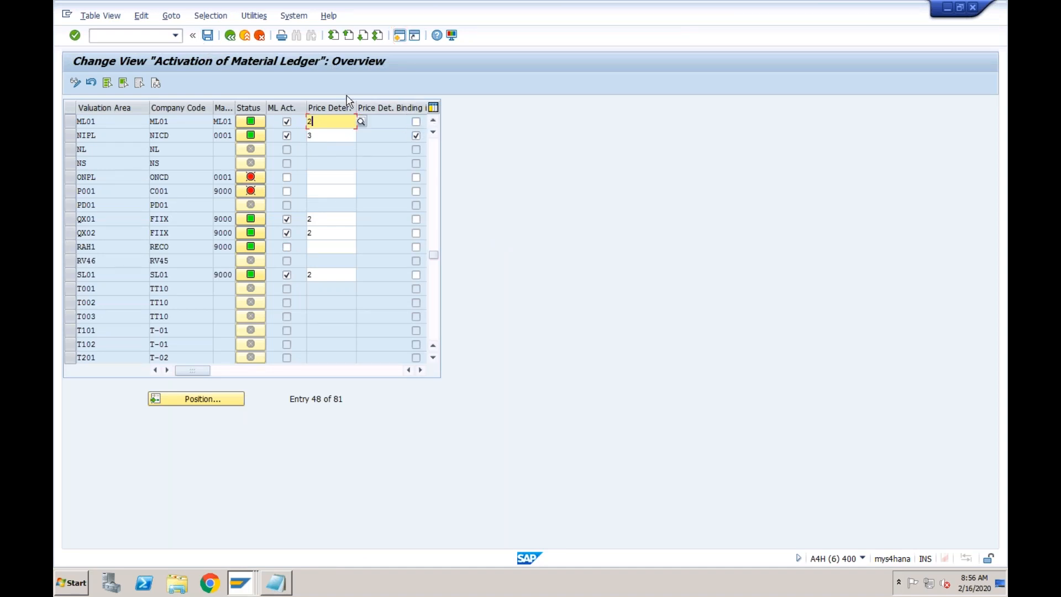
left_click(209, 38)
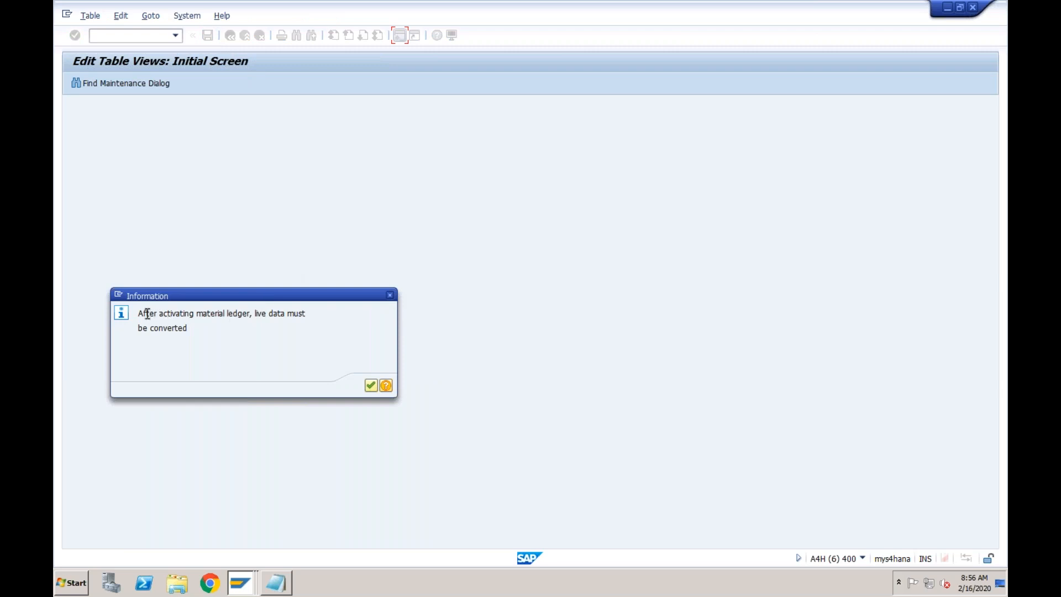
left_click_drag(139, 314, 188, 331)
left_click(371, 386)
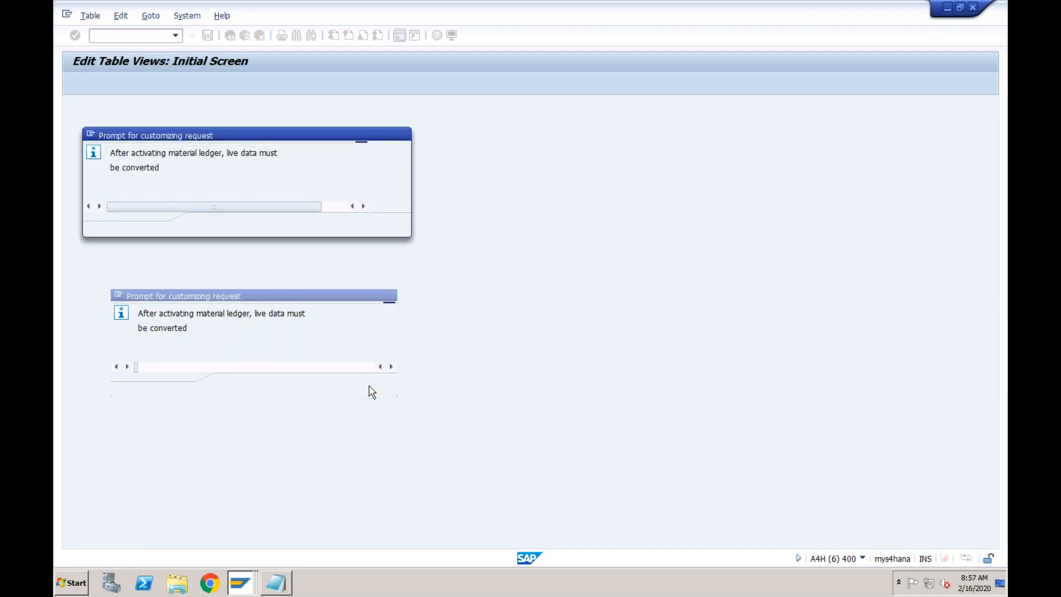
left_click(248, 225)
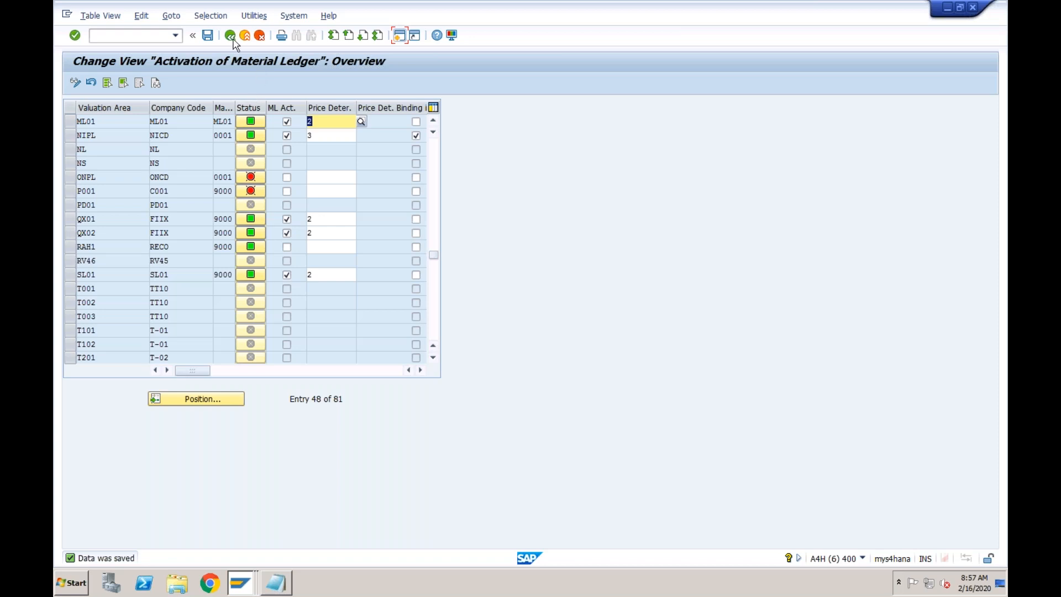
Leave the customizing activities for the SAP Easy Access screen and enter the transaction code ckmstart
left_click(230, 36)
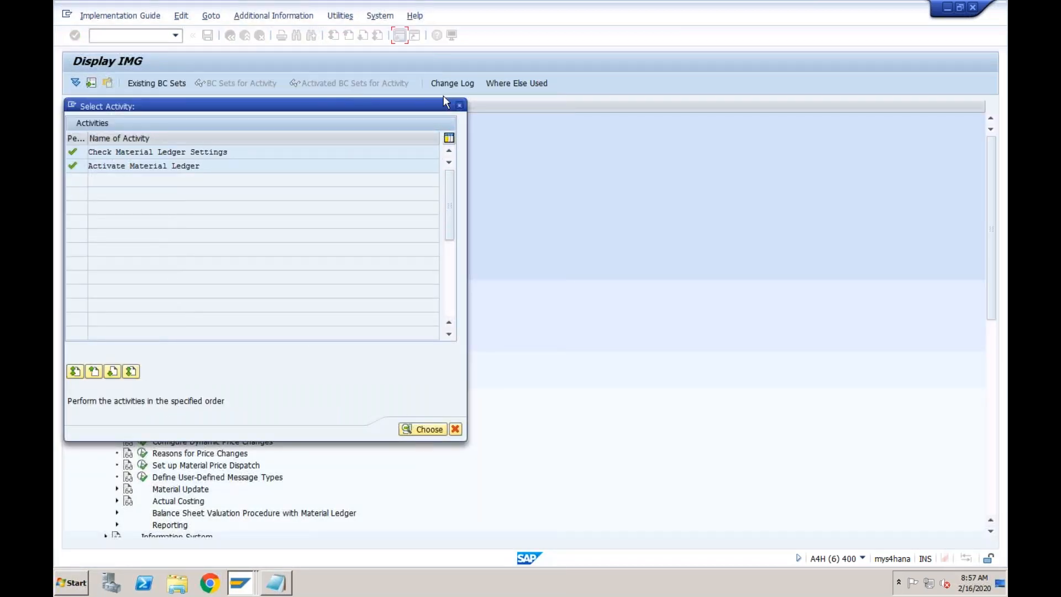
left_click(458, 105)
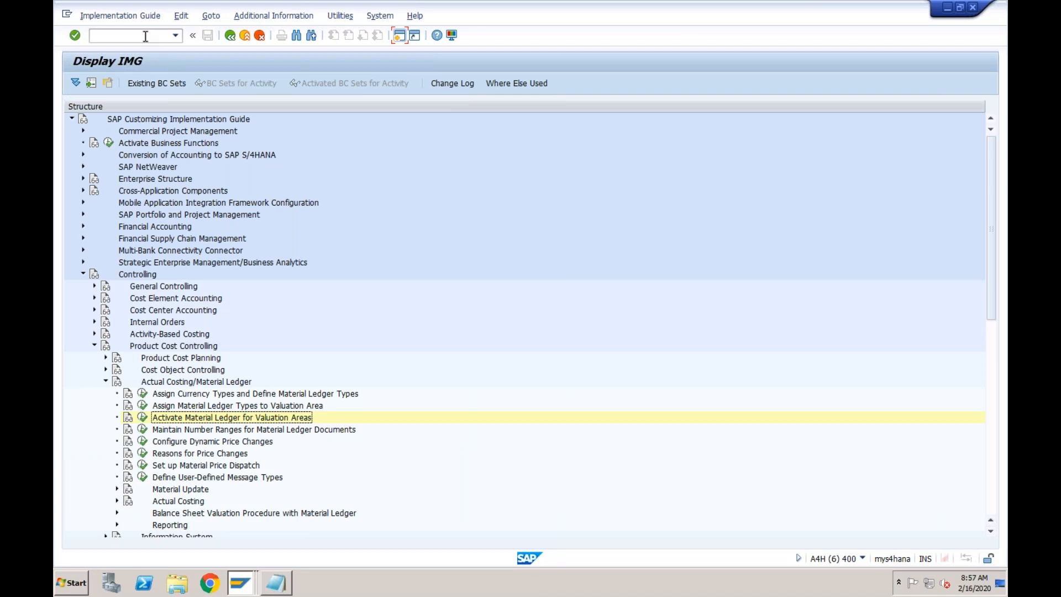
left_click(245, 36)
left_click(245, 35)
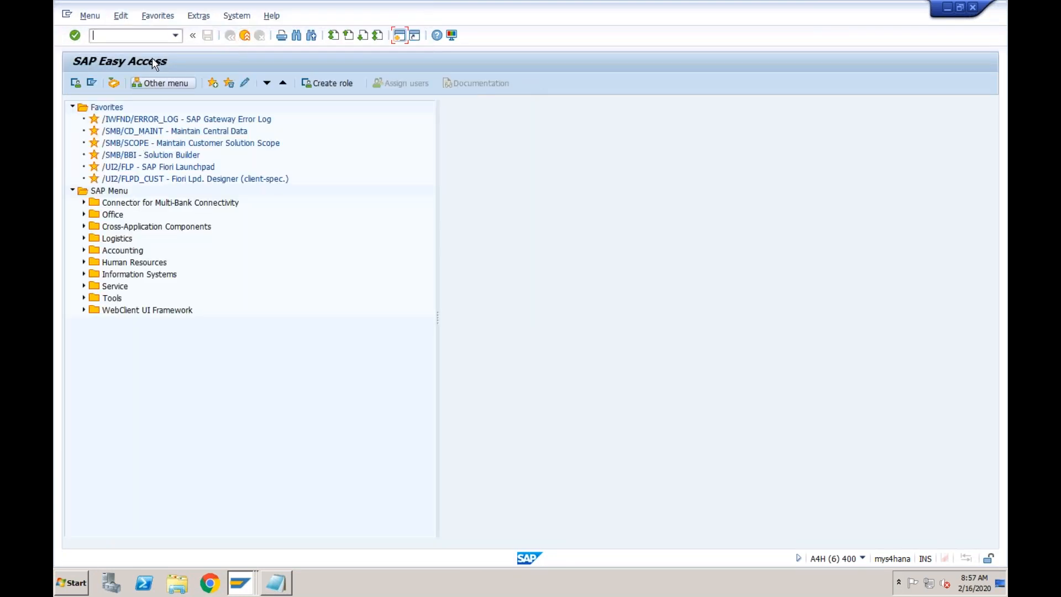
type("ckmstar")
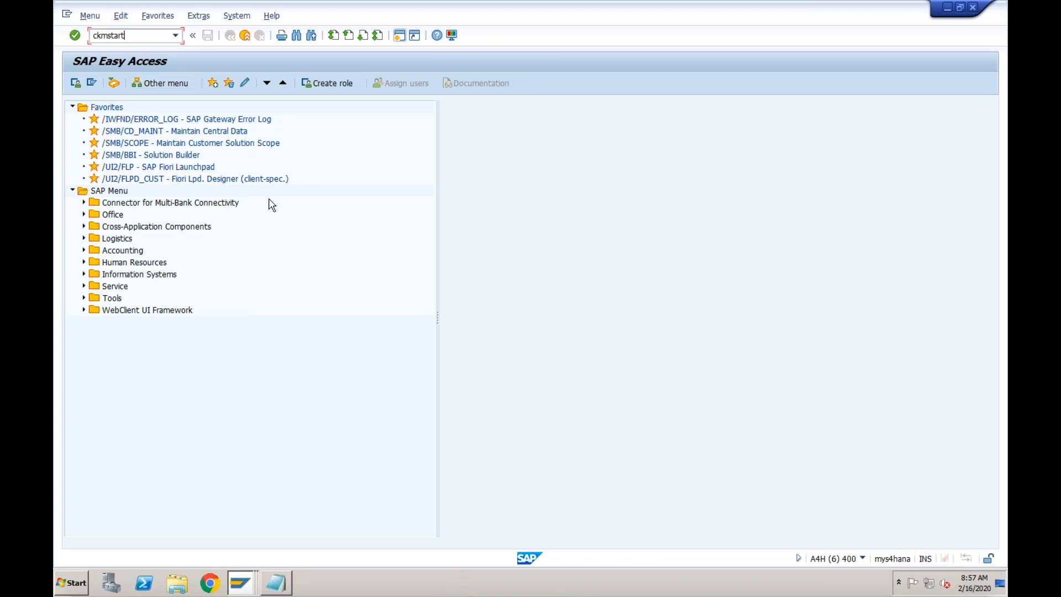
Locate and select CKMSTART - Set Valuation Areas as Productive under Production Startup in the Actual Costing/Material Ledger environment
left_click(84, 251)
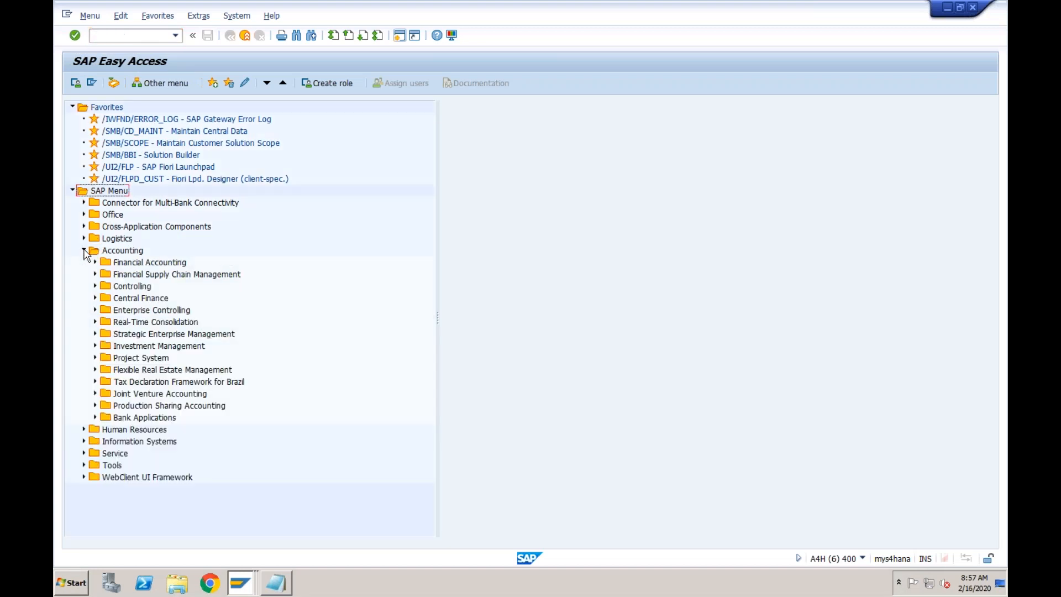
left_click(95, 286)
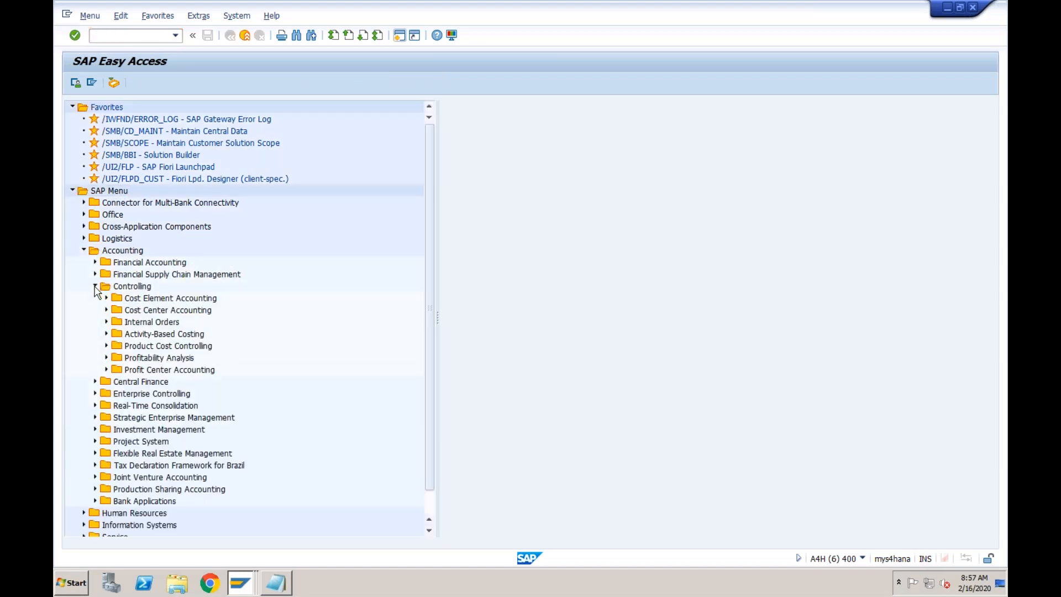
left_click(107, 346)
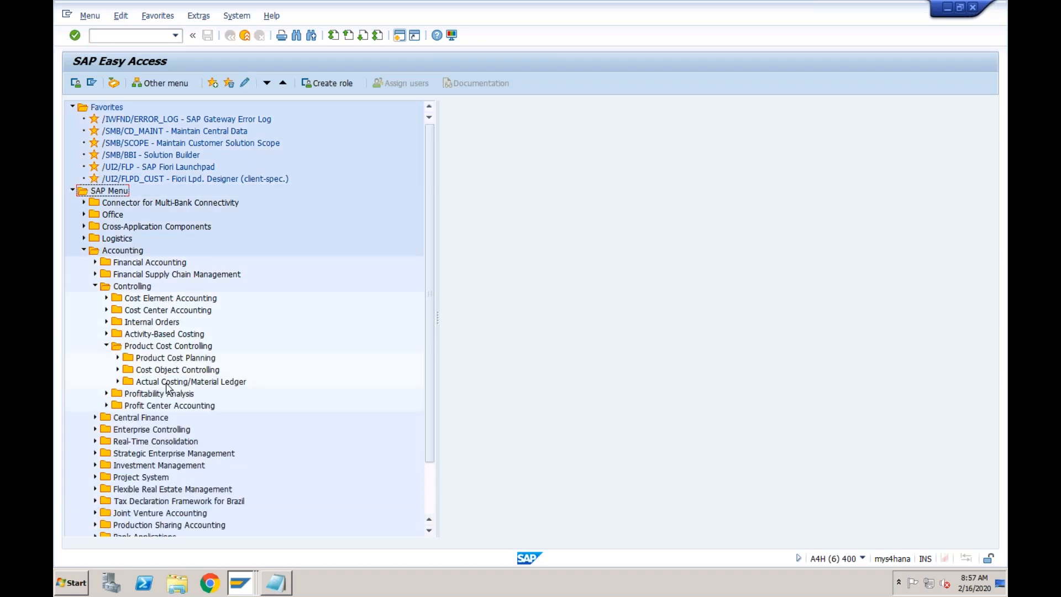
left_click(168, 385)
left_click(118, 383)
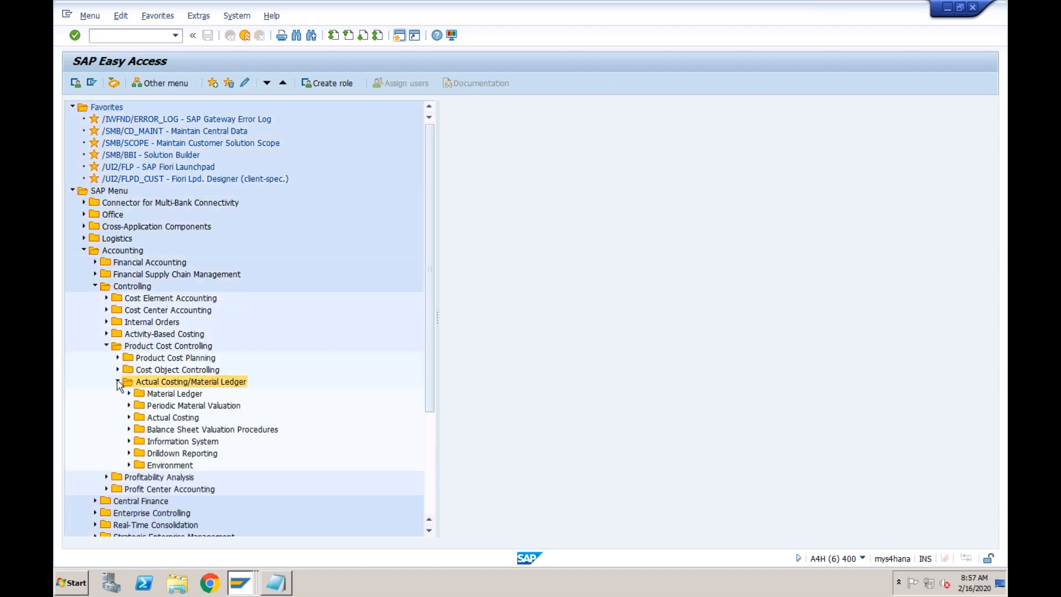
left_click(129, 466)
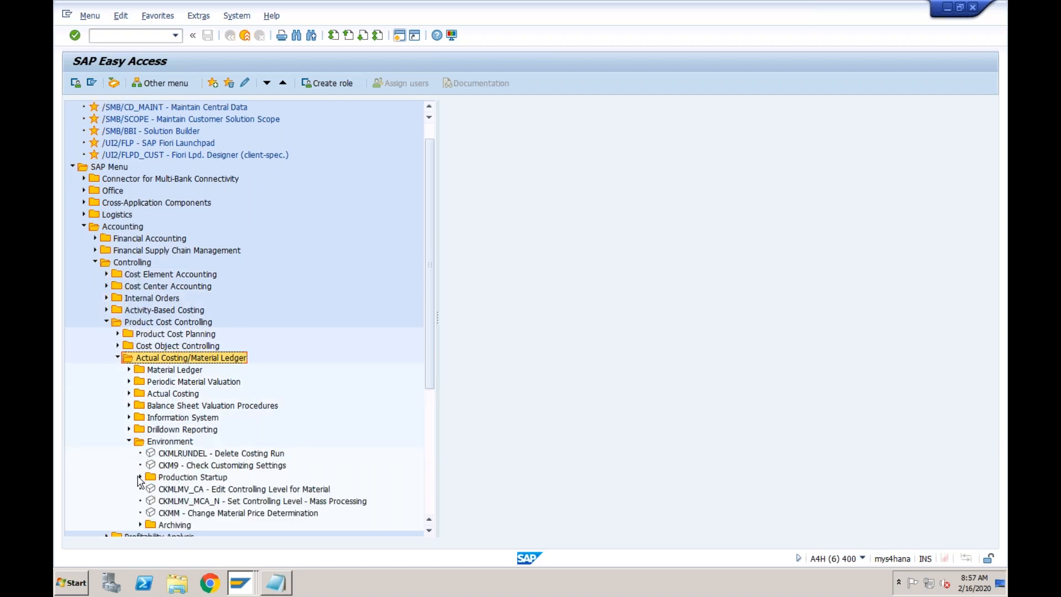
left_click(139, 478)
left_click(200, 490)
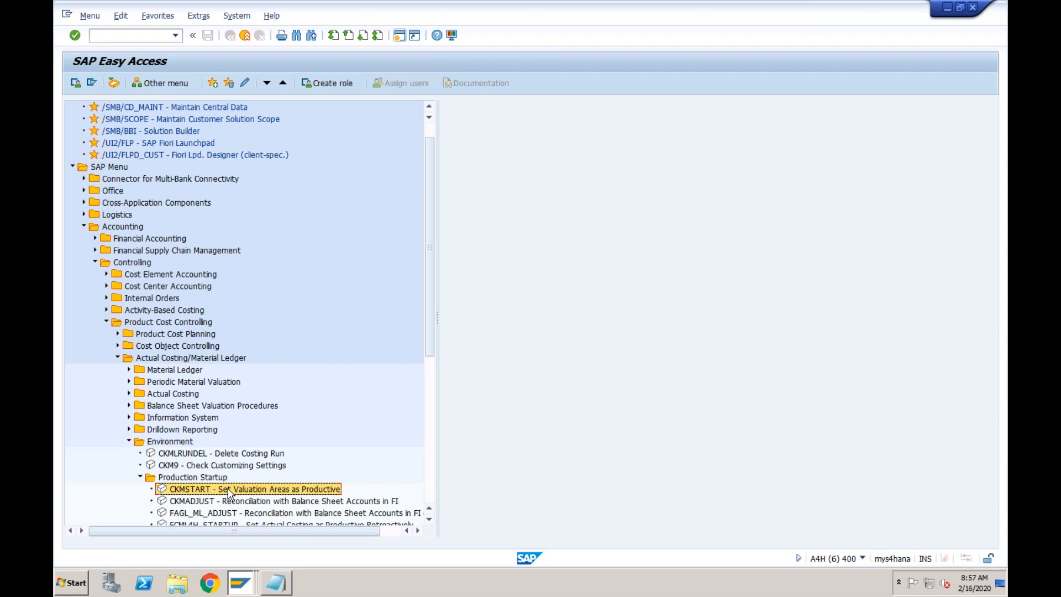
Run CKMSTART for plant ML01 as a live foreground run, with Background Processing and Test Run switched off
double_click(230, 491)
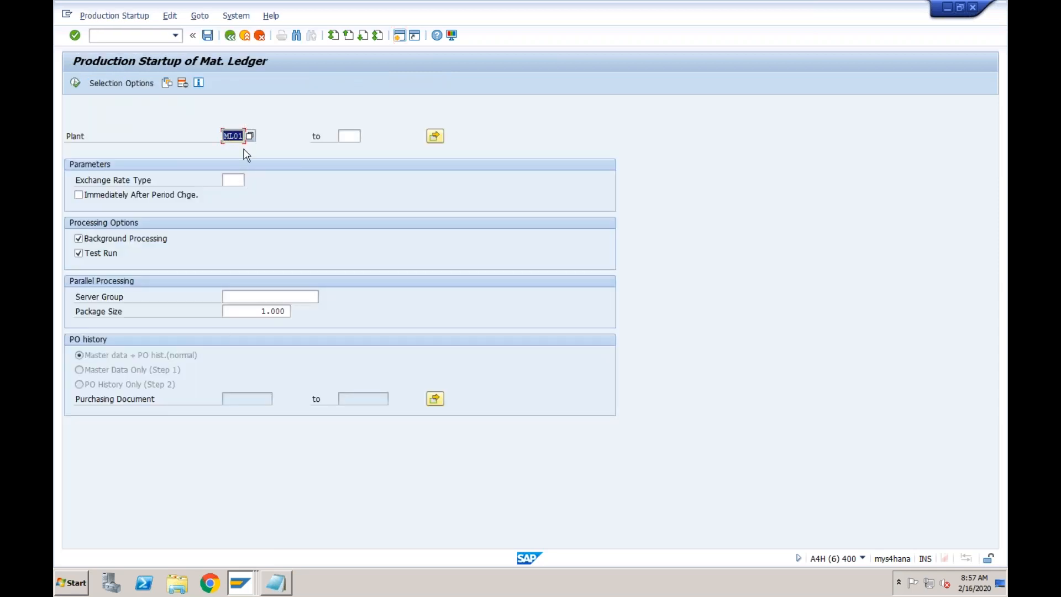
left_click(89, 254)
left_click(89, 241)
left_click(241, 583)
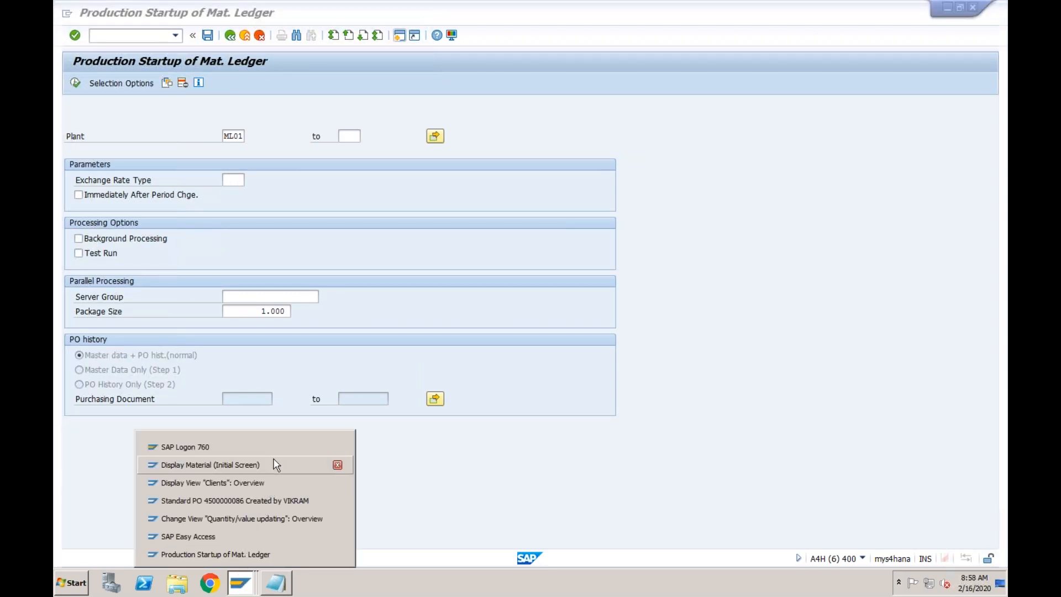
left_click(371, 509)
left_click(74, 84)
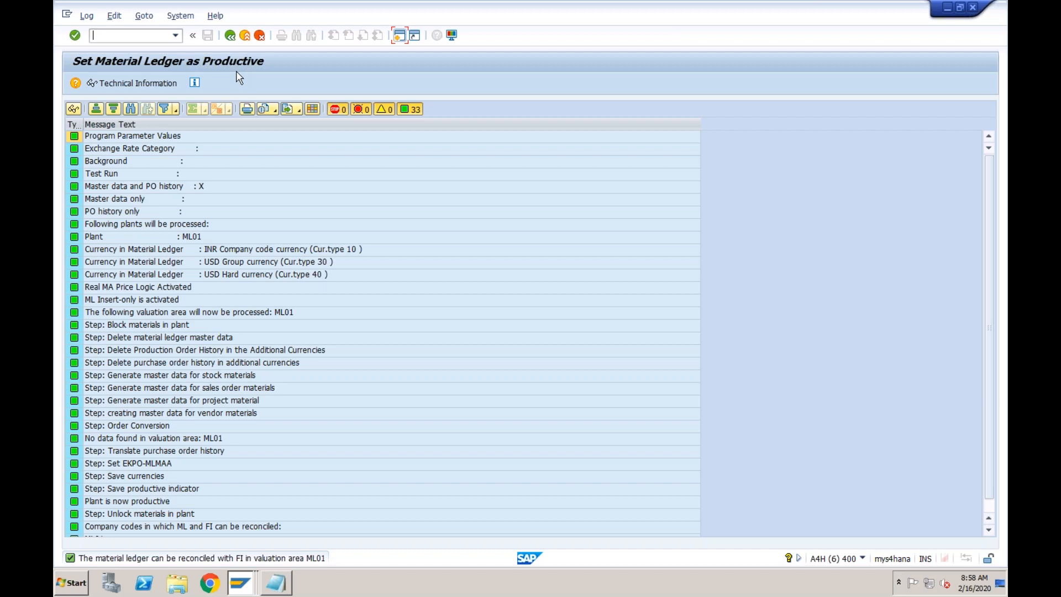
Display material ML01_TEST in MM03 with the Accounting 1 view for plant ML01 and check its price determination
type("/nmm03")
key("Return")
key("Return")
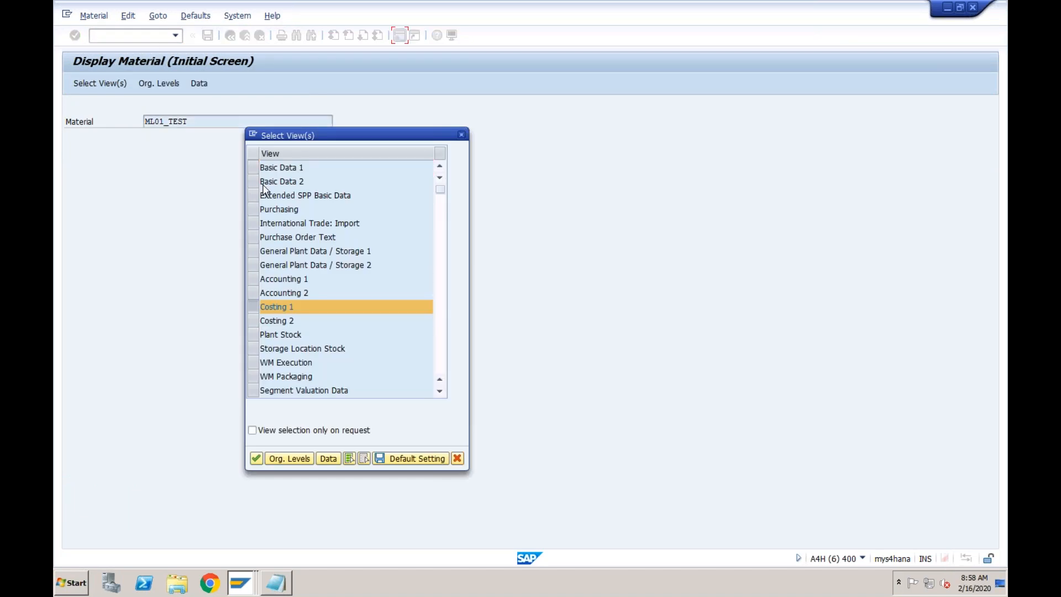
left_click(253, 279)
left_click(256, 458)
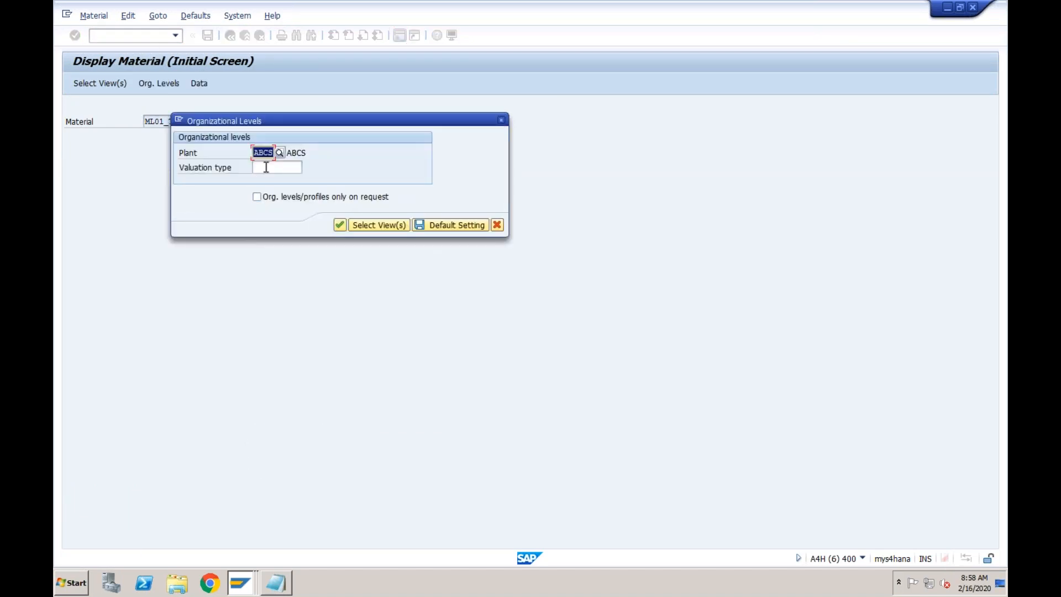
type("ml01")
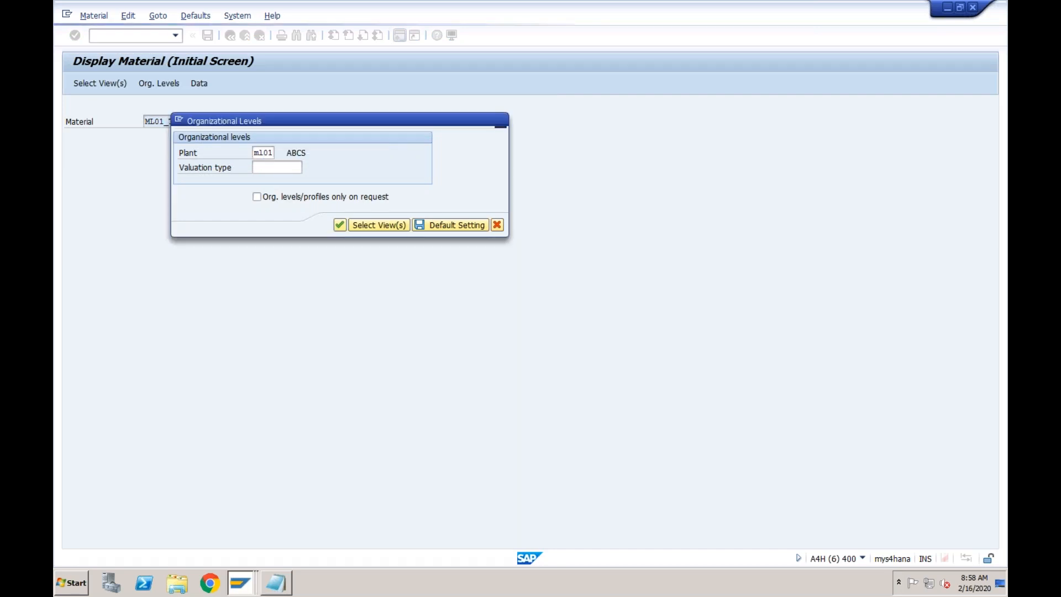
key("Return")
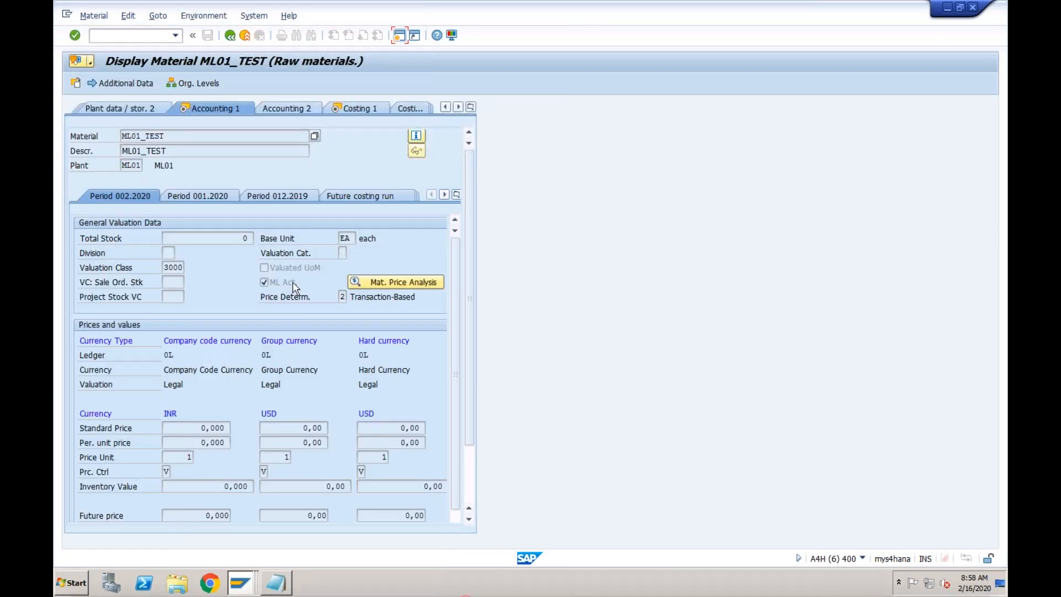
left_click(344, 297)
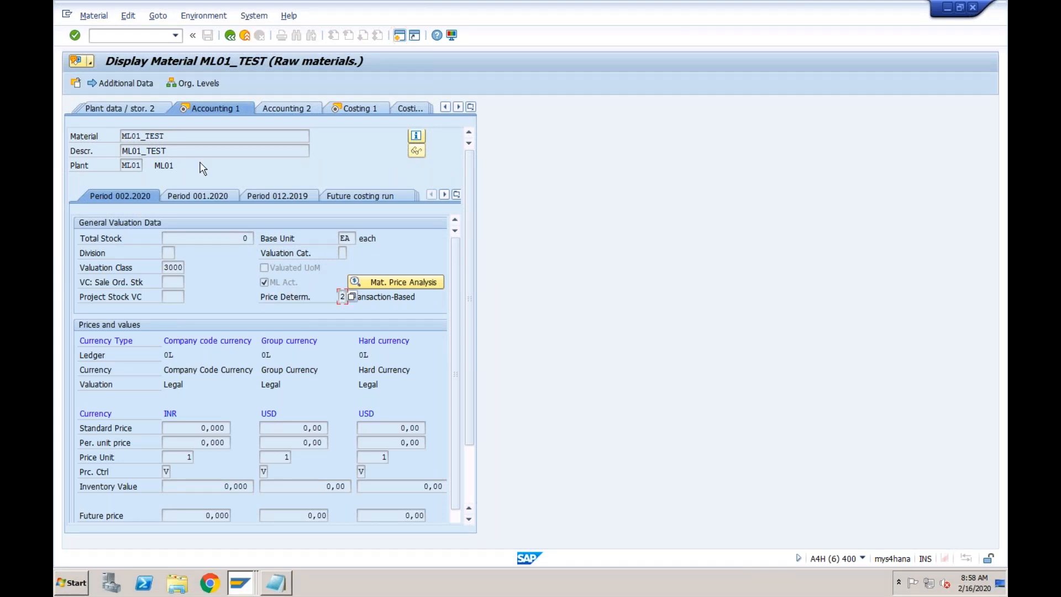
left_click(230, 35)
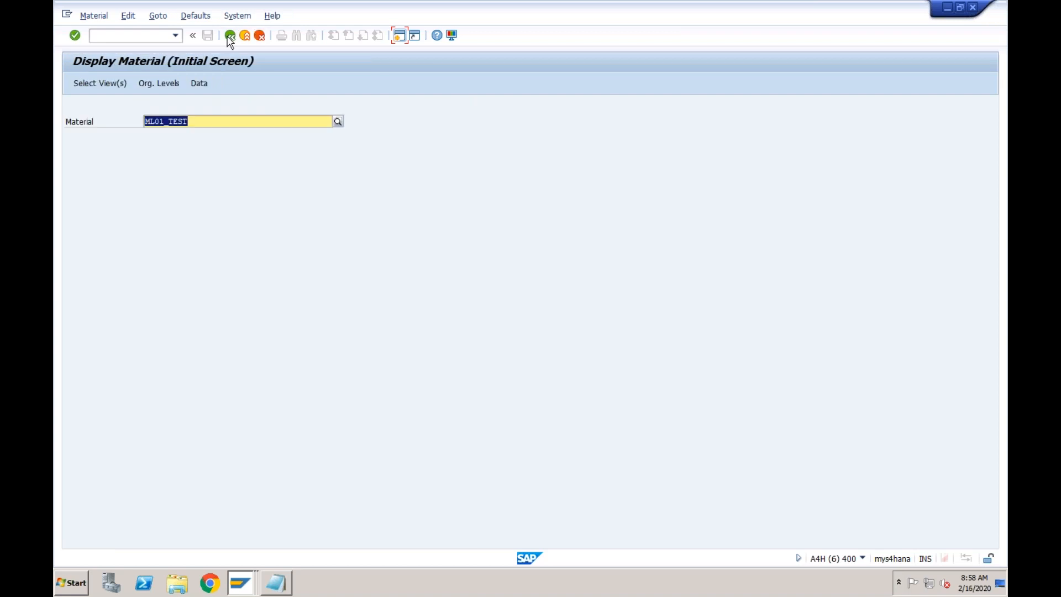
Open material ML01_TEST for change in MM02 with the Accounting 1 view for plant ML01
left_click(144, 35)
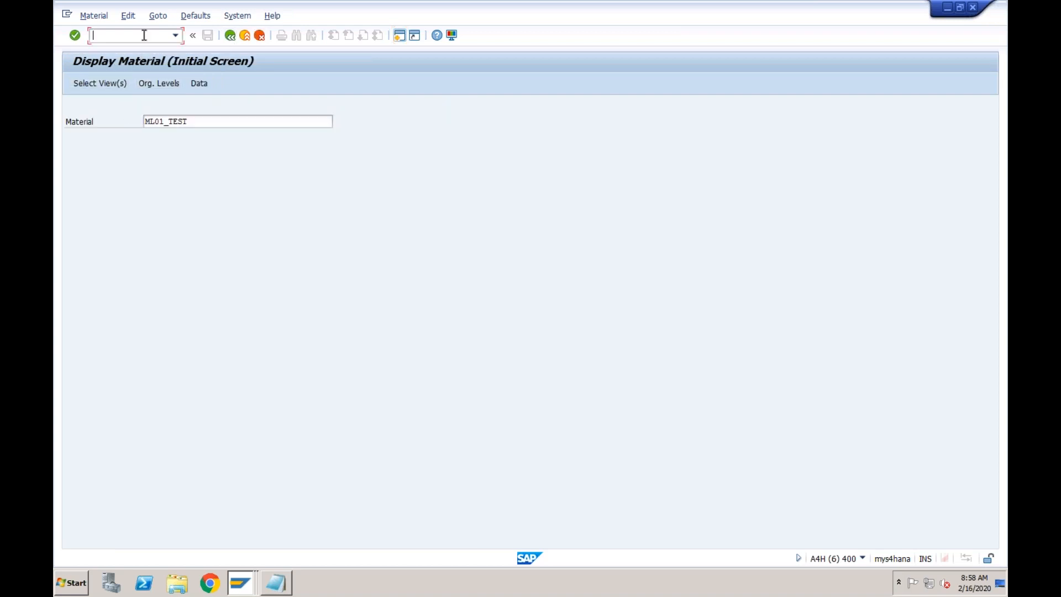
type("/nmm02")
key("Return")
key("Return")
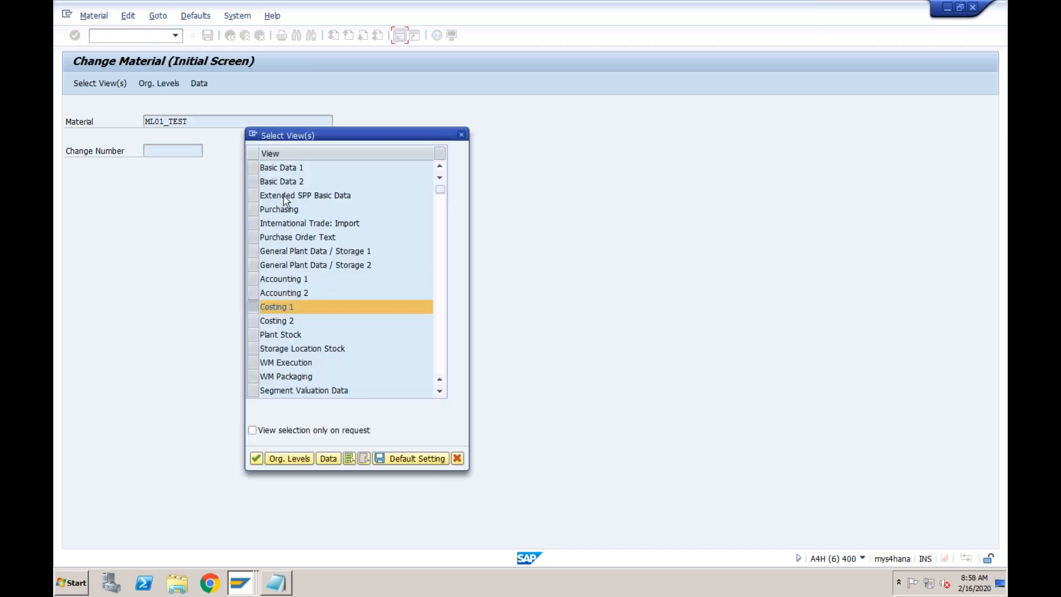
left_click(256, 280)
left_click(259, 463)
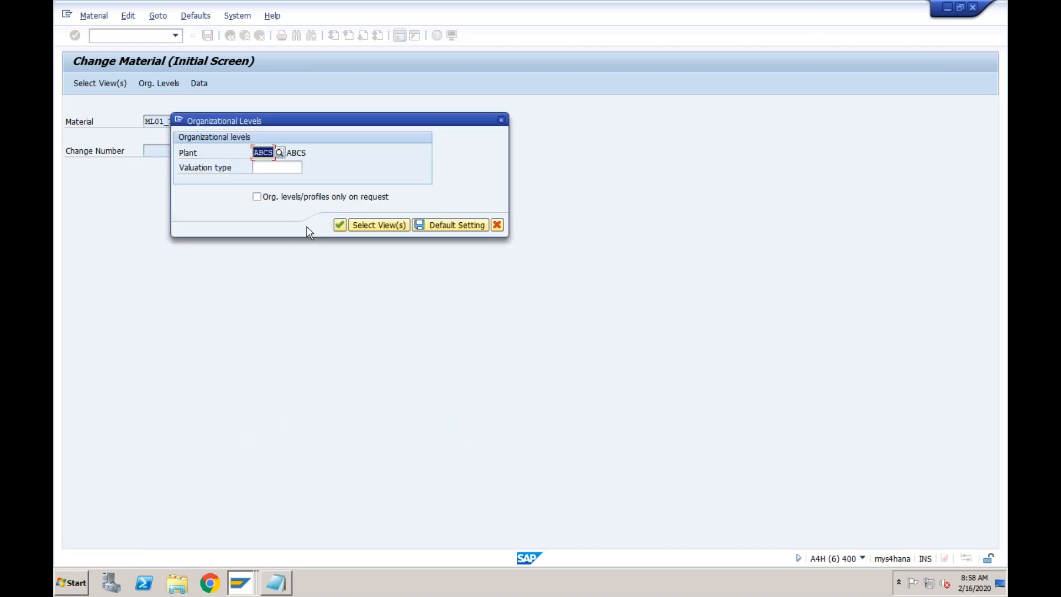
type("ml01")
key("Return")
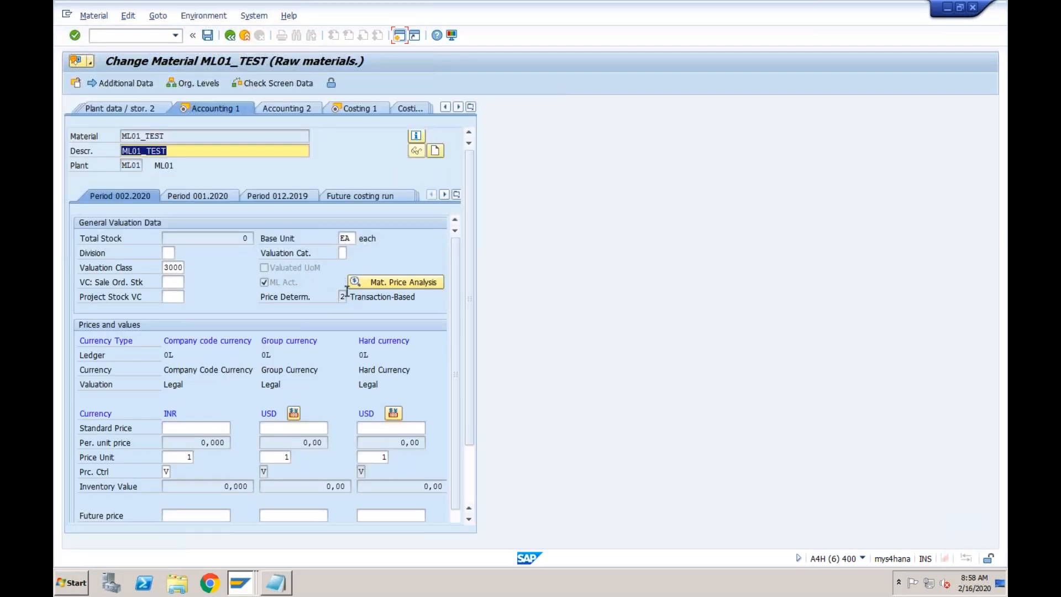
Look through the possible price determination entries for the material and close the list without choosing one
left_click(343, 297)
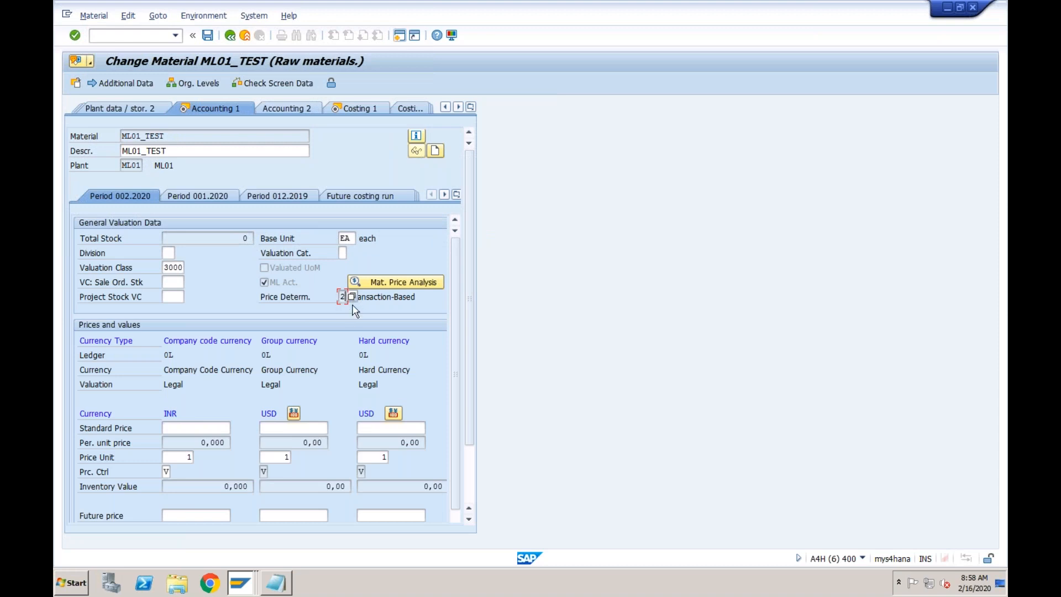
left_click(350, 298)
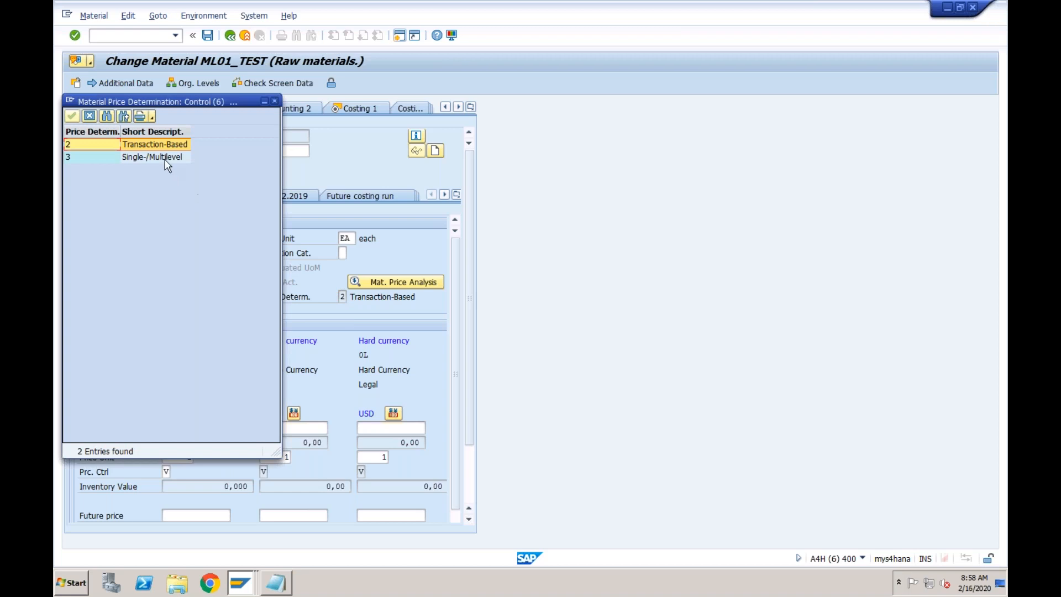
left_click(165, 159)
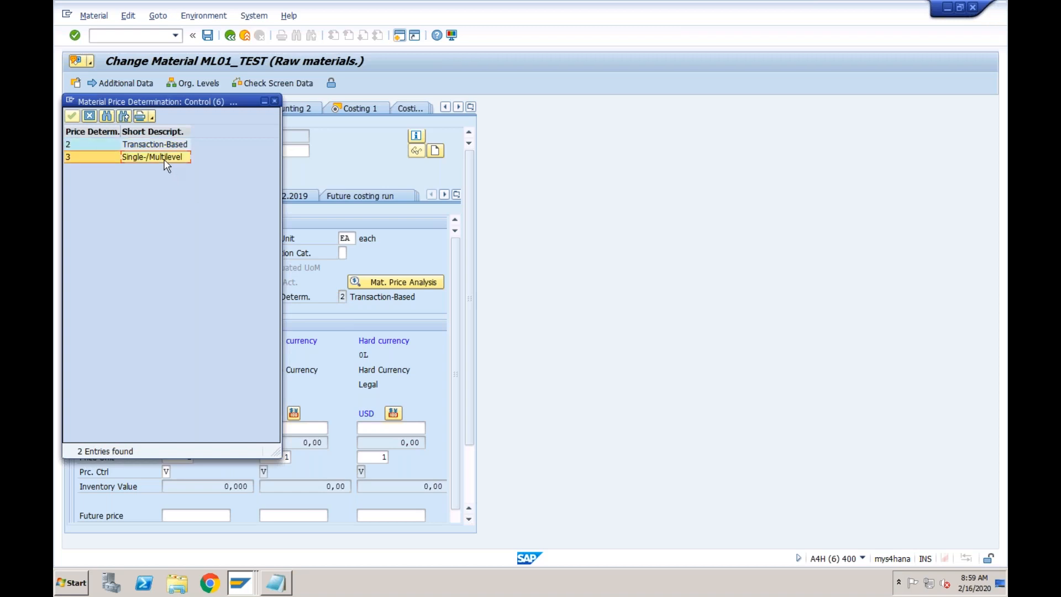
left_click(275, 101)
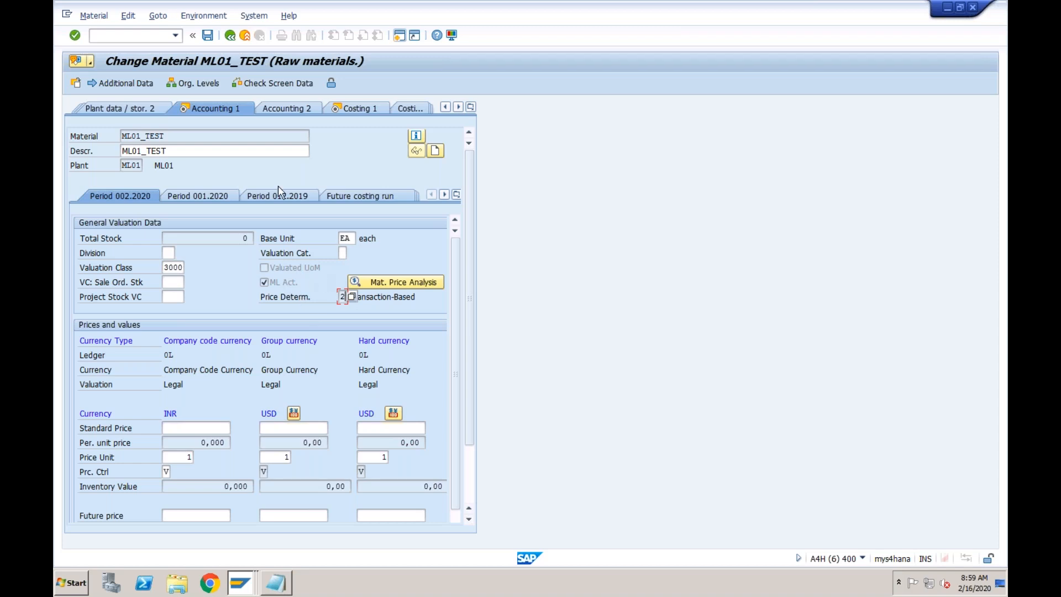
In Change Material Price Determination for ML01_TEST in plant ML01, set old price determination 2 and new price determination 3, and try to execute
left_click(154, 37)
key("Return")
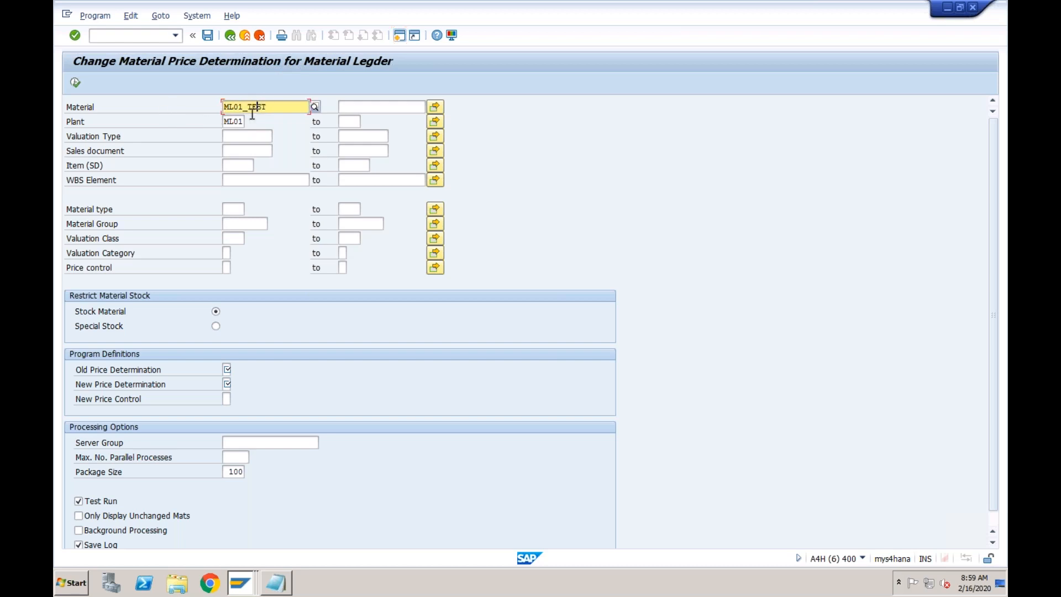
left_click(236, 122)
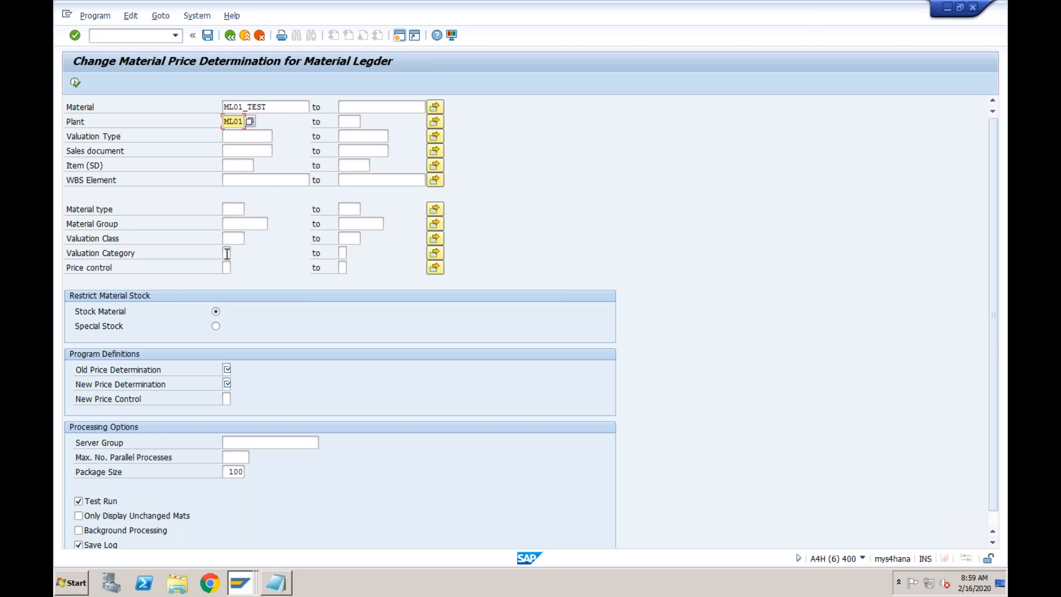
left_click(226, 367)
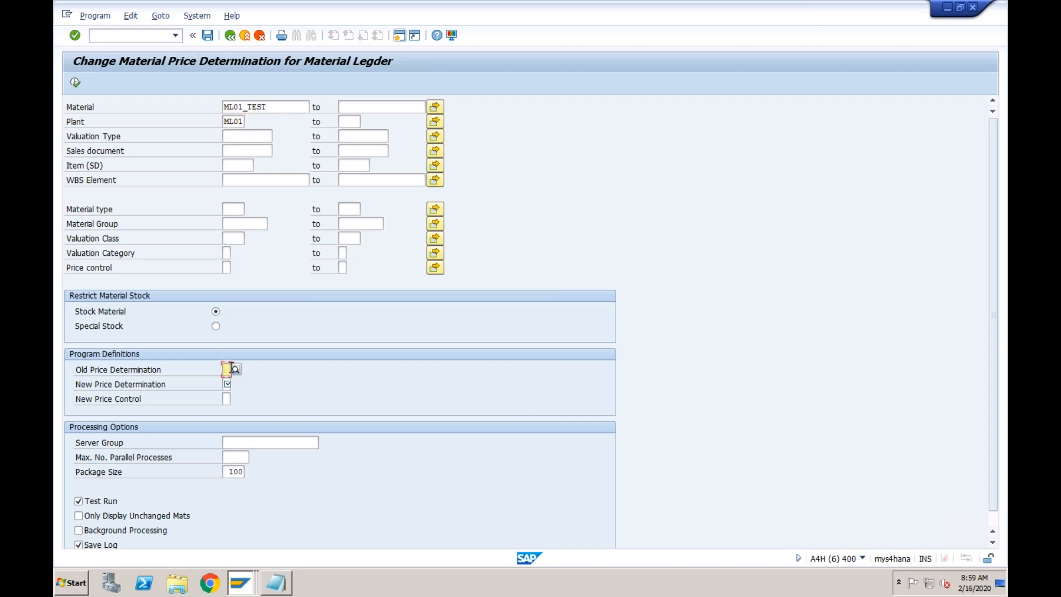
left_click(236, 369)
double_click(159, 145)
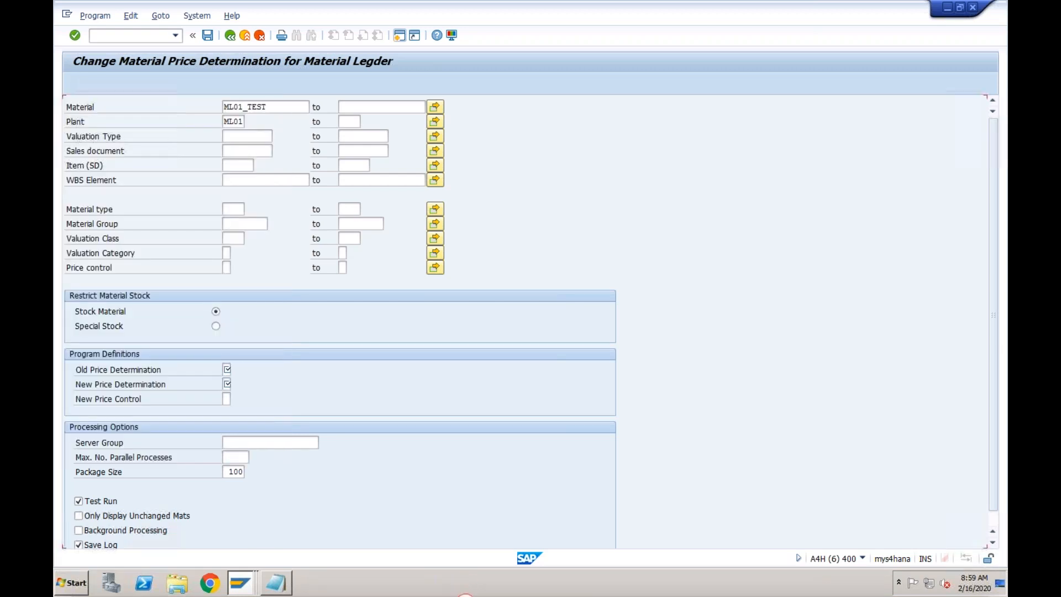
left_click(227, 383)
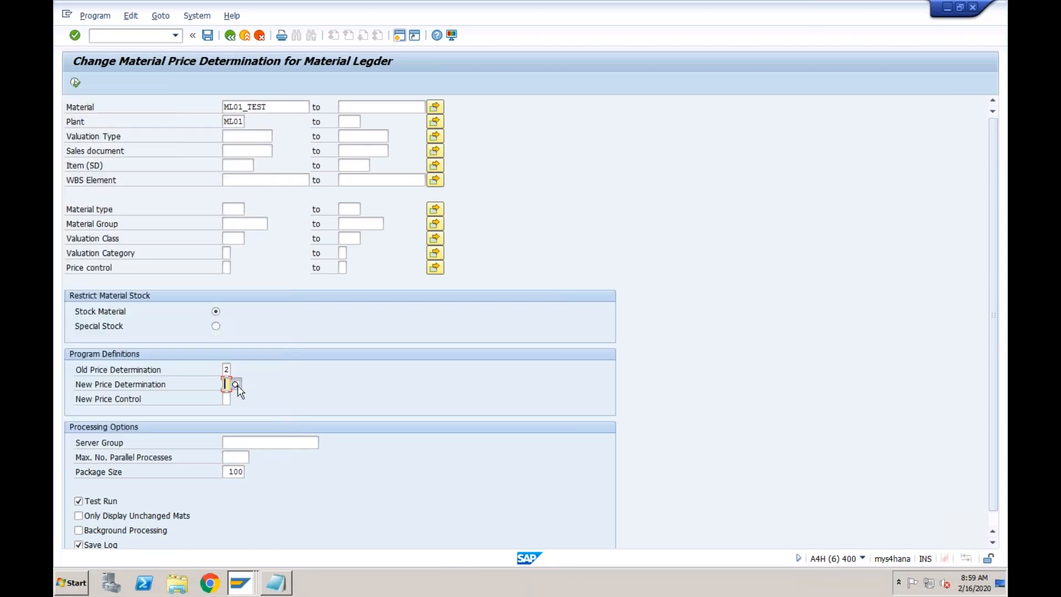
left_click(236, 385)
double_click(162, 153)
left_click(75, 83)
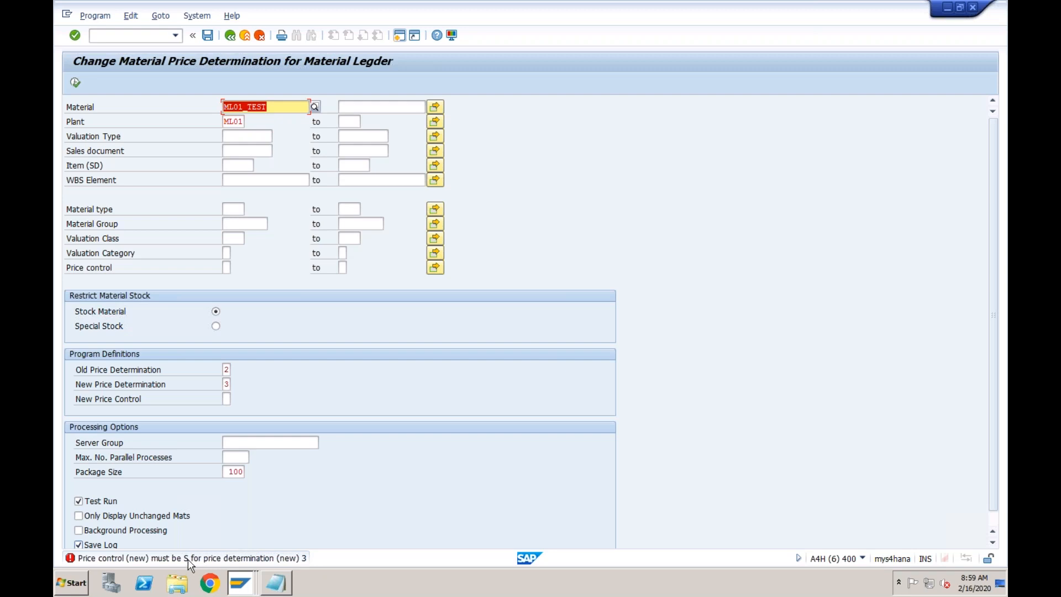
Set the new price control to S (standard price), execute the price determination change as a test run, and return to the selection screen
left_click(224, 384)
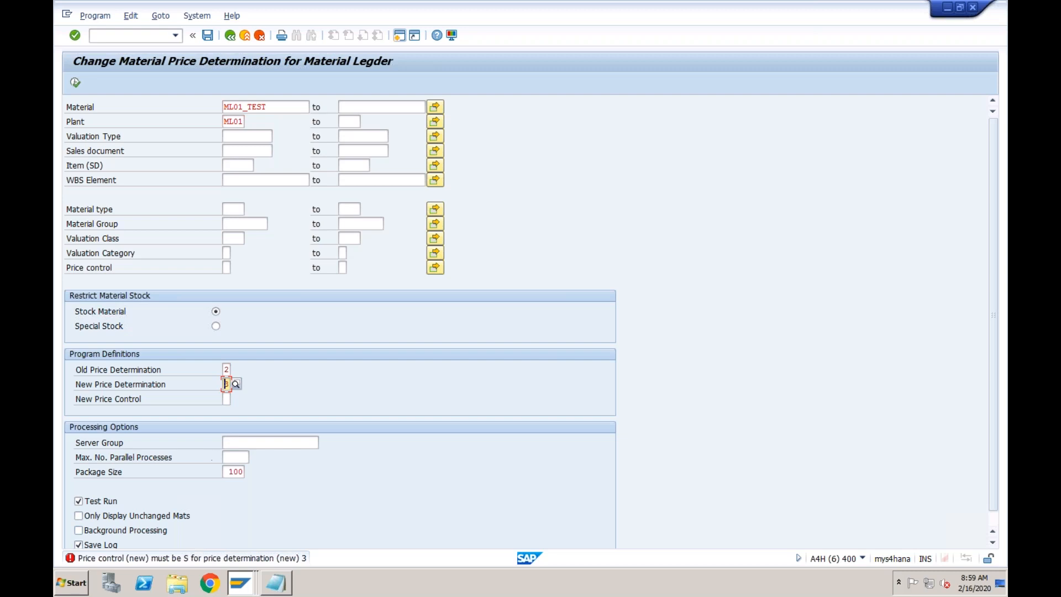
left_click(227, 399)
type("S")
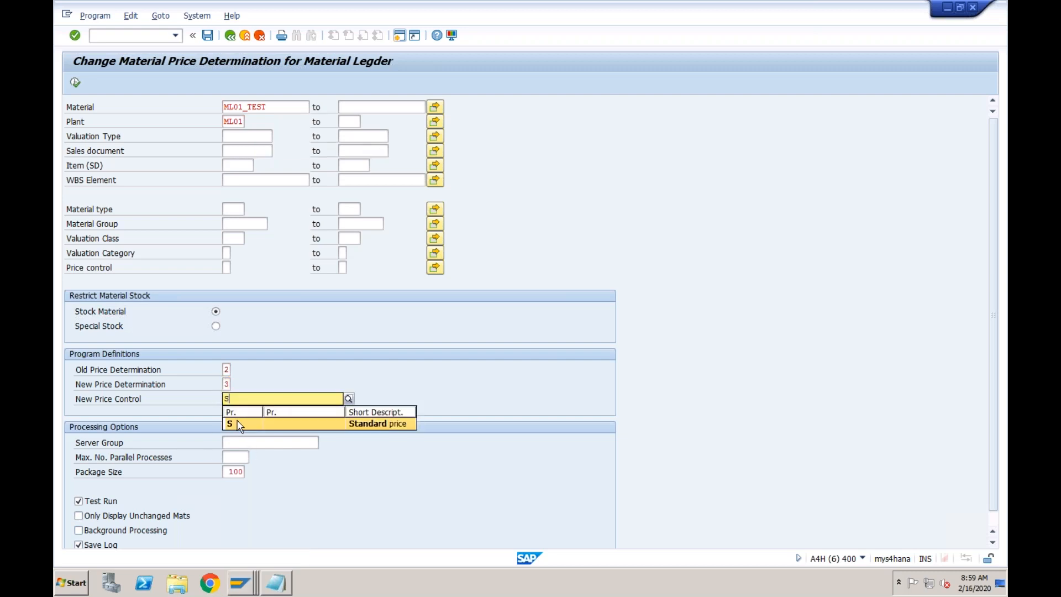
left_click(239, 425)
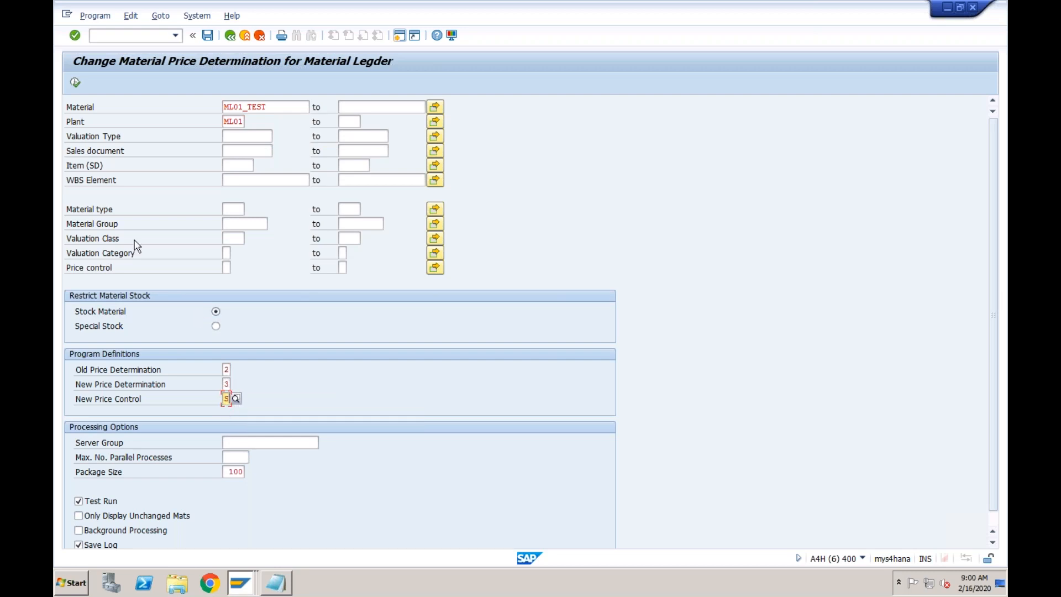
left_click(75, 83)
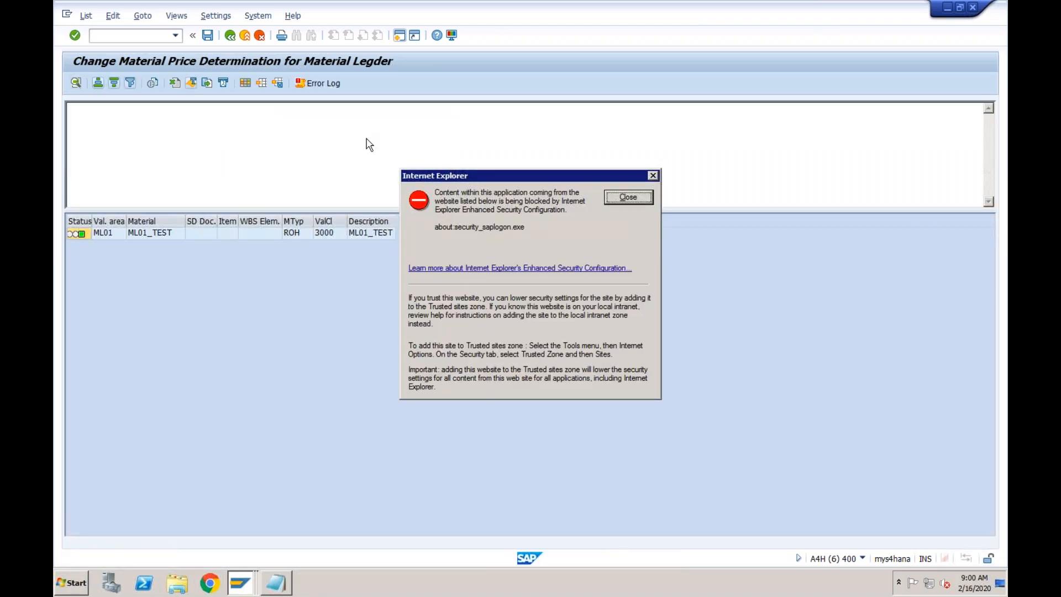
left_click(619, 197)
left_click(231, 35)
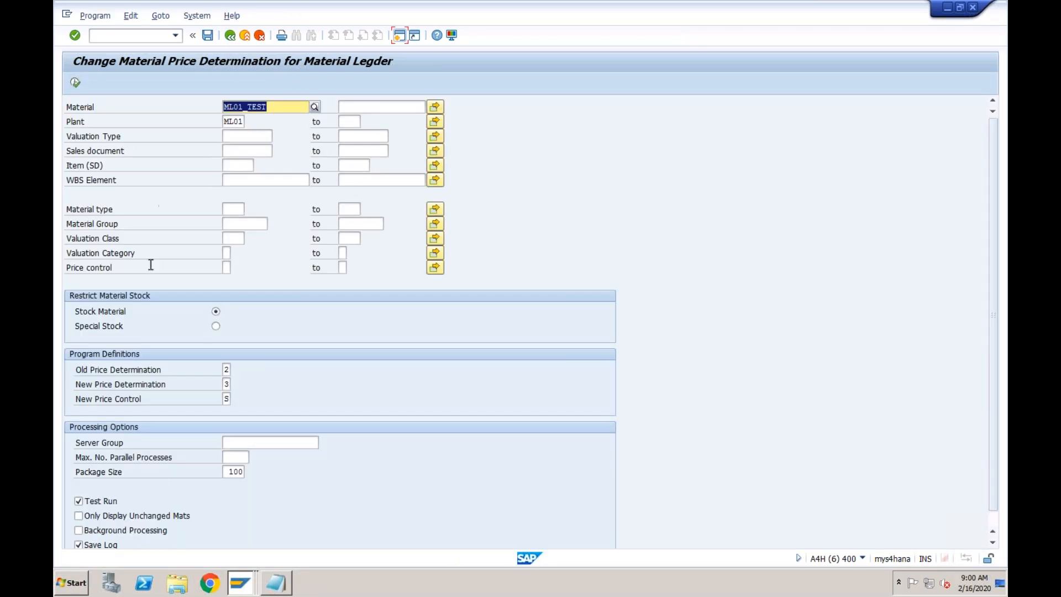
Switch off Test Run and execute the price determination change for ML01_TEST as a live run
right_click(98, 506)
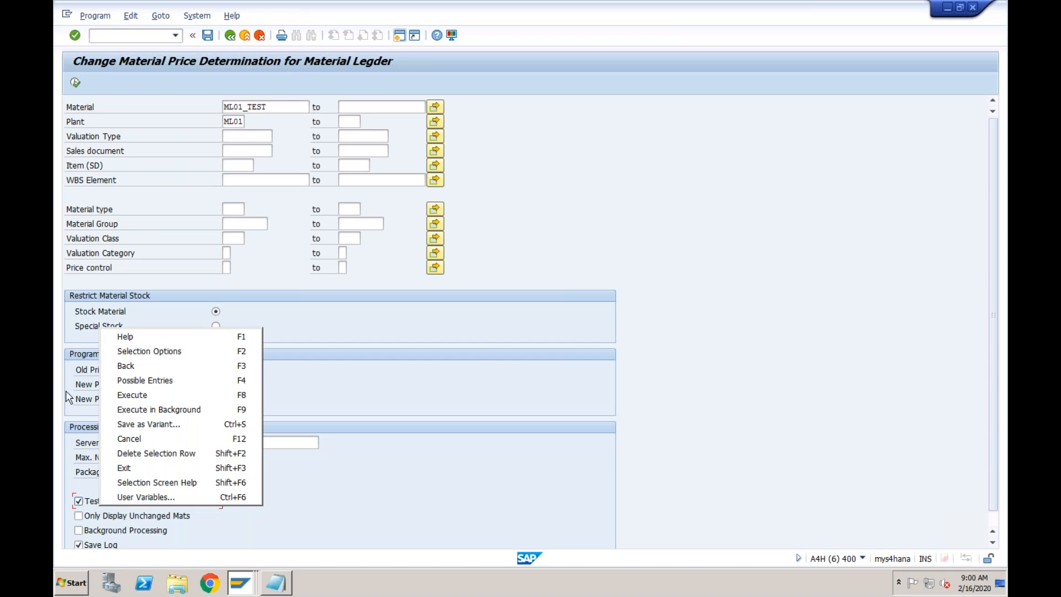
left_click(79, 501)
left_click(78, 500)
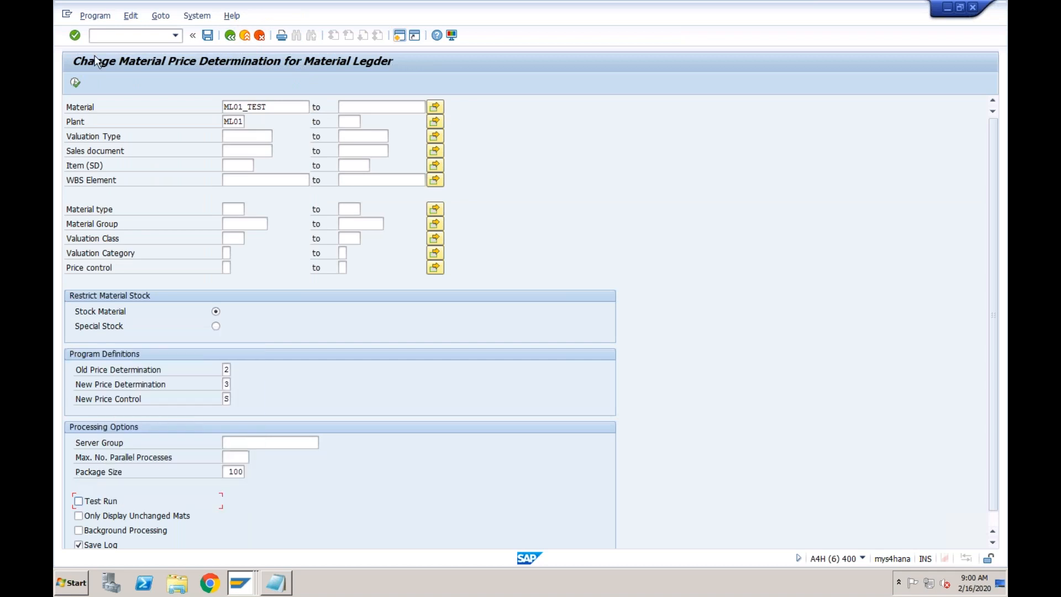
left_click(76, 84)
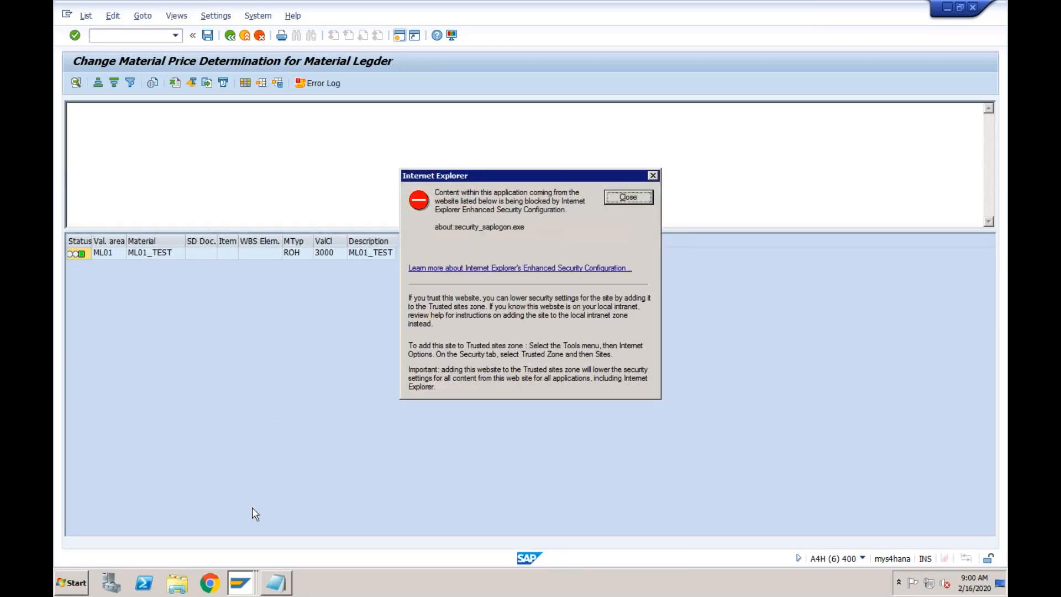
Switch to the Display Material session and check the price determination of ML01_TEST in the Accounting 1 view for plant ML01
left_click(239, 582)
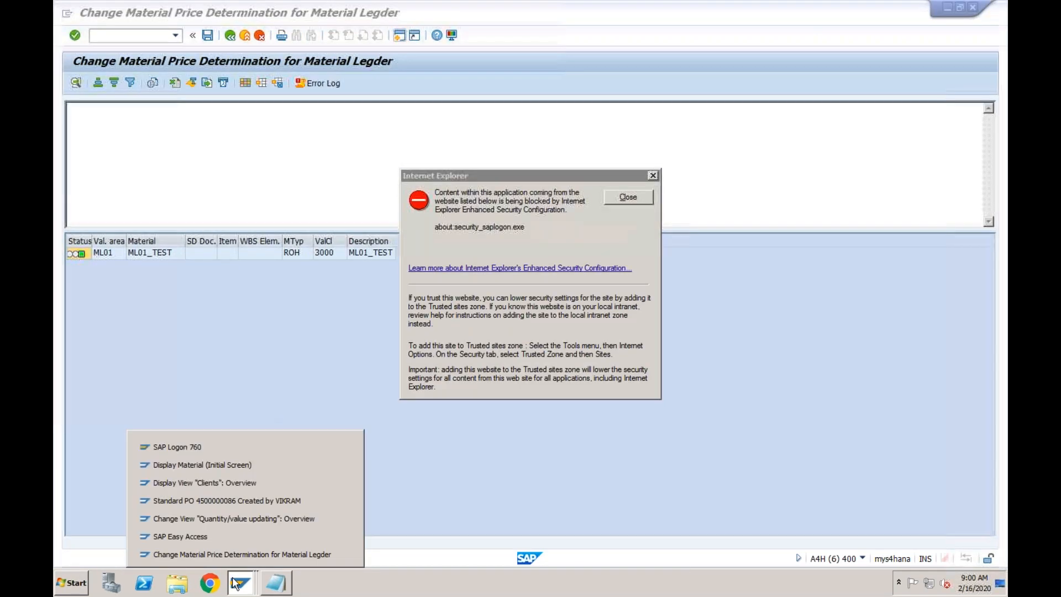
left_click(242, 464)
key("Return")
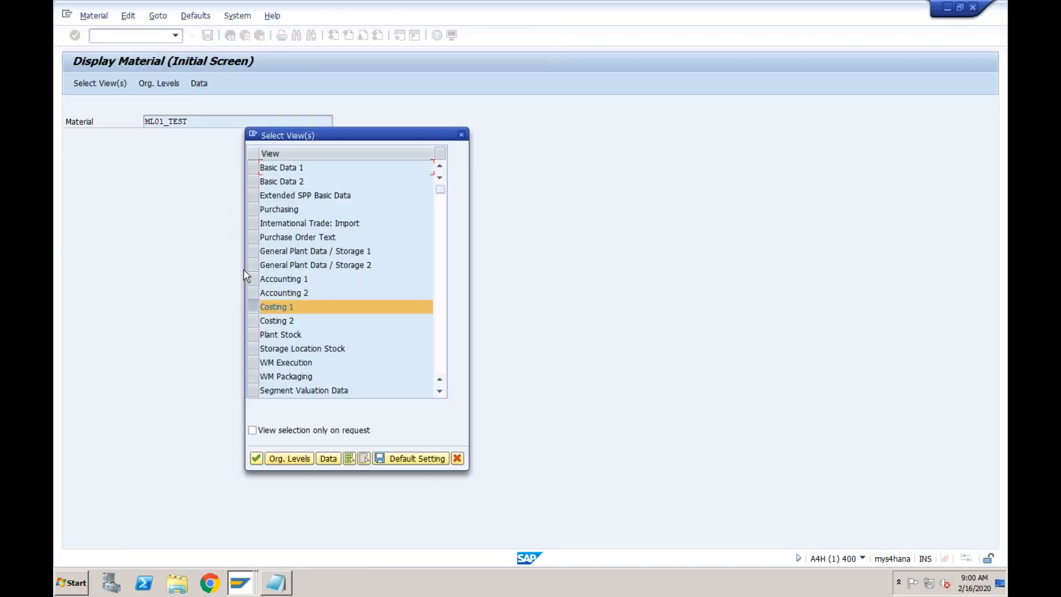
left_click(255, 279)
key("Return")
type("ml01")
key("Return")
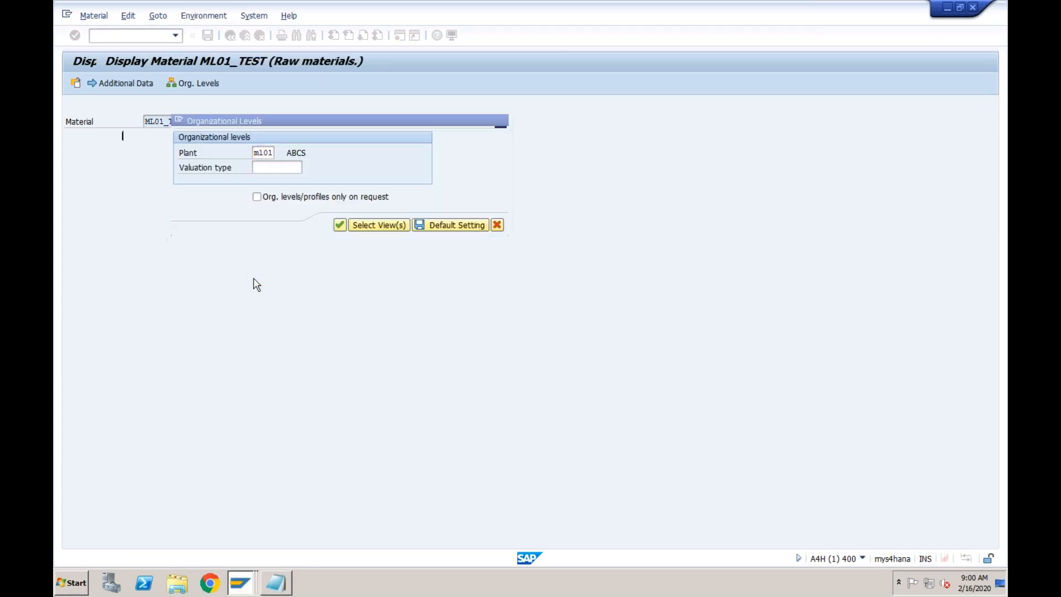
left_click(360, 238)
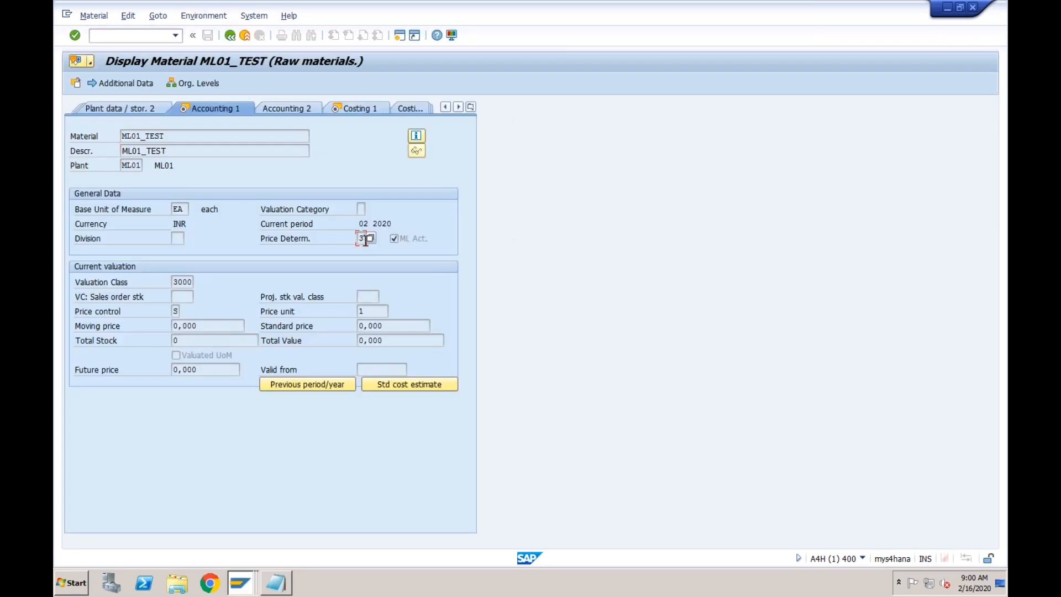
Check ML01_TEST's price control and price determination, then return the Change Material Price Determination session to its selection screen
left_click(177, 311)
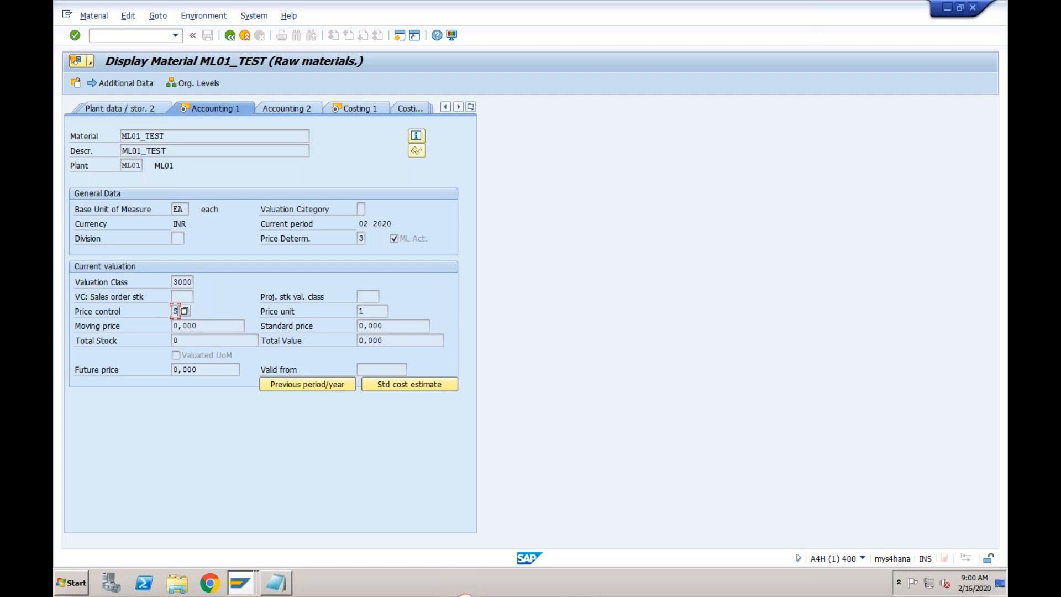
left_click(361, 238)
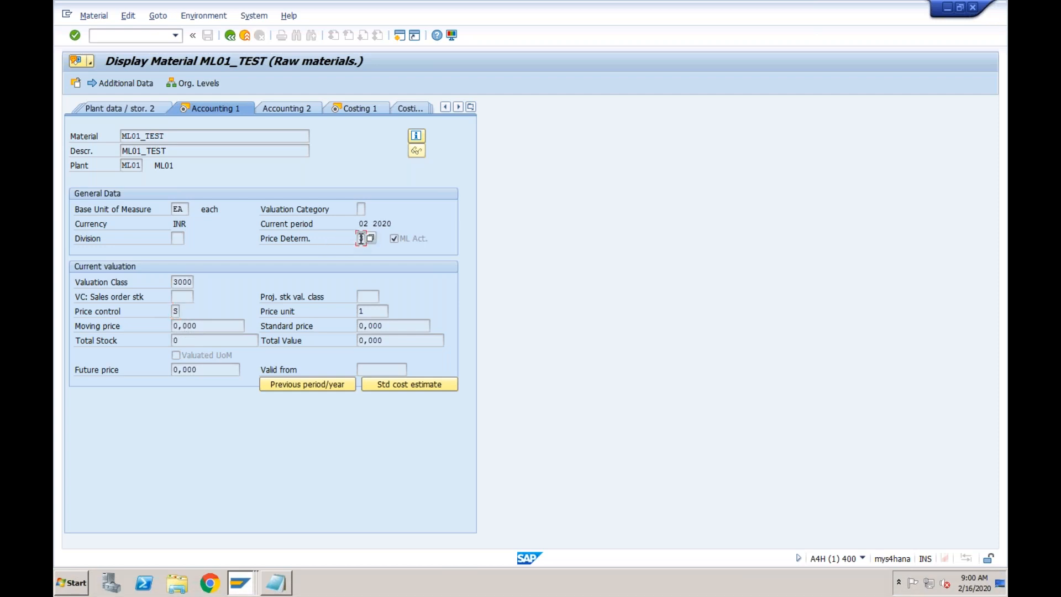
left_click(241, 584)
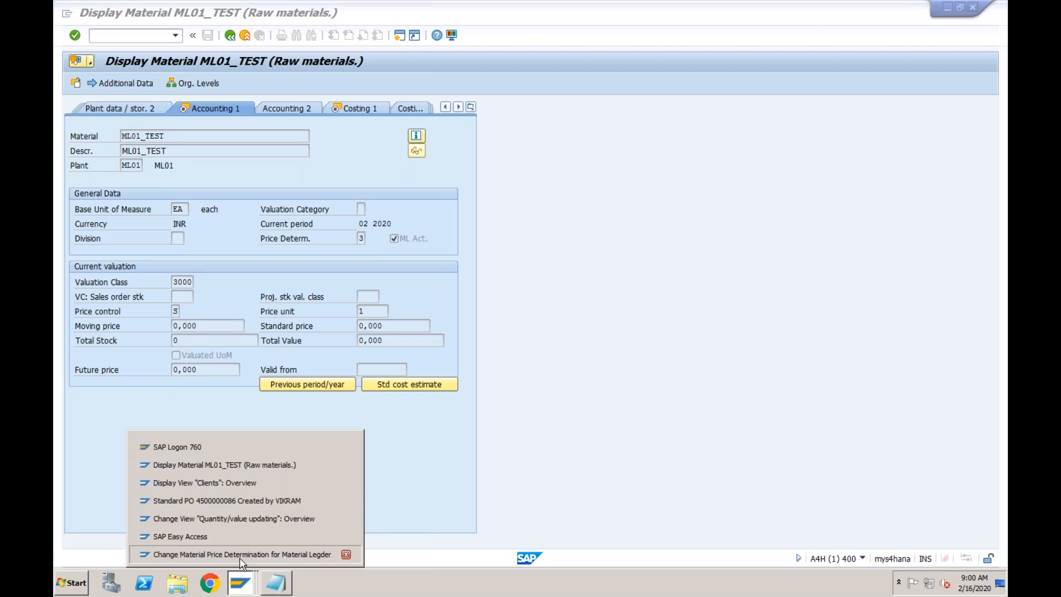
left_click(240, 555)
left_click(616, 200)
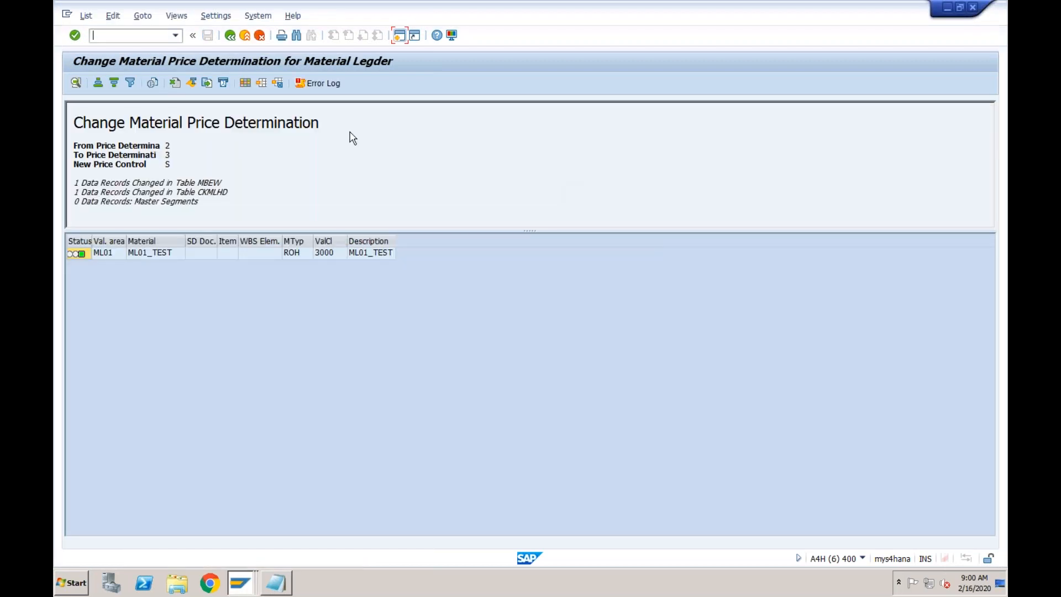
left_click(229, 36)
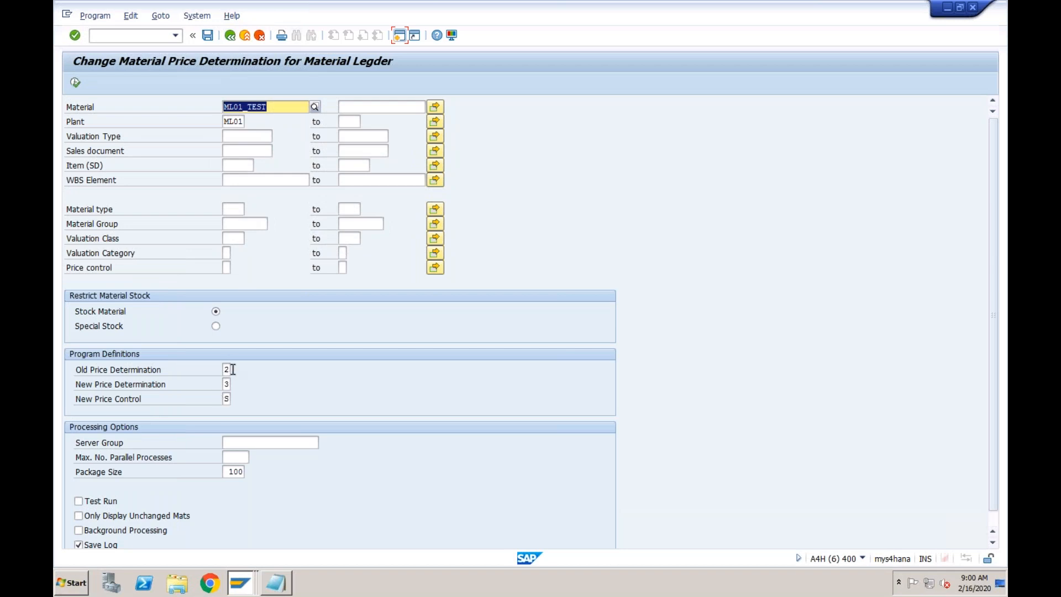
Switch to the SAP Easy Access session and open the SAP Customizing Implementation Guide with transaction spro
left_click(241, 583)
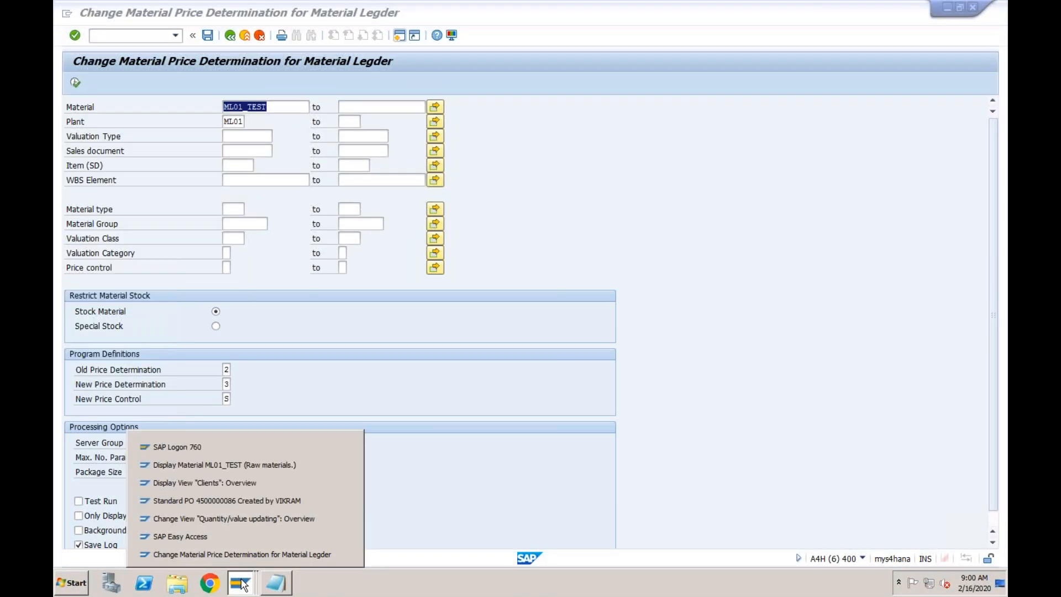
left_click(246, 537)
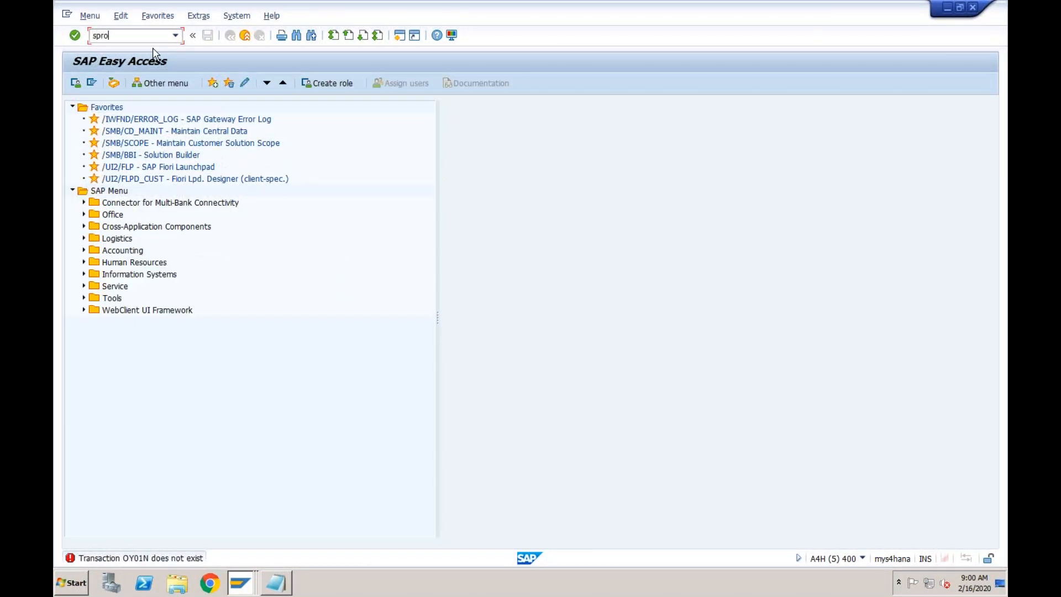
key("Return")
left_click(118, 88)
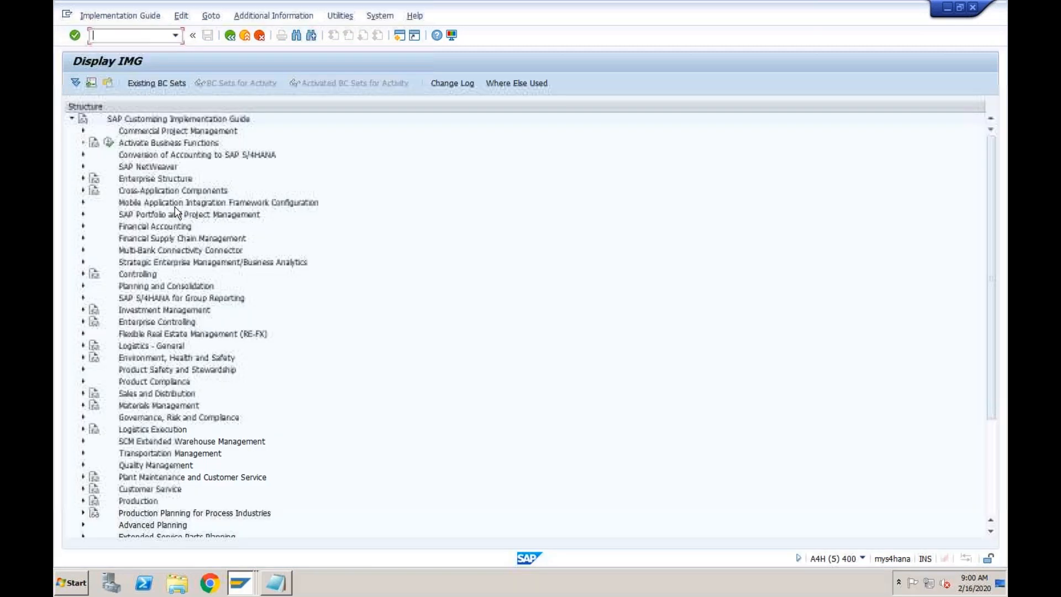
Open the Activate Material Ledger activity under Controlling, Product Cost Controlling, Actual Costing/Material Ledger, and position the valuation area list at ml
left_click(83, 274)
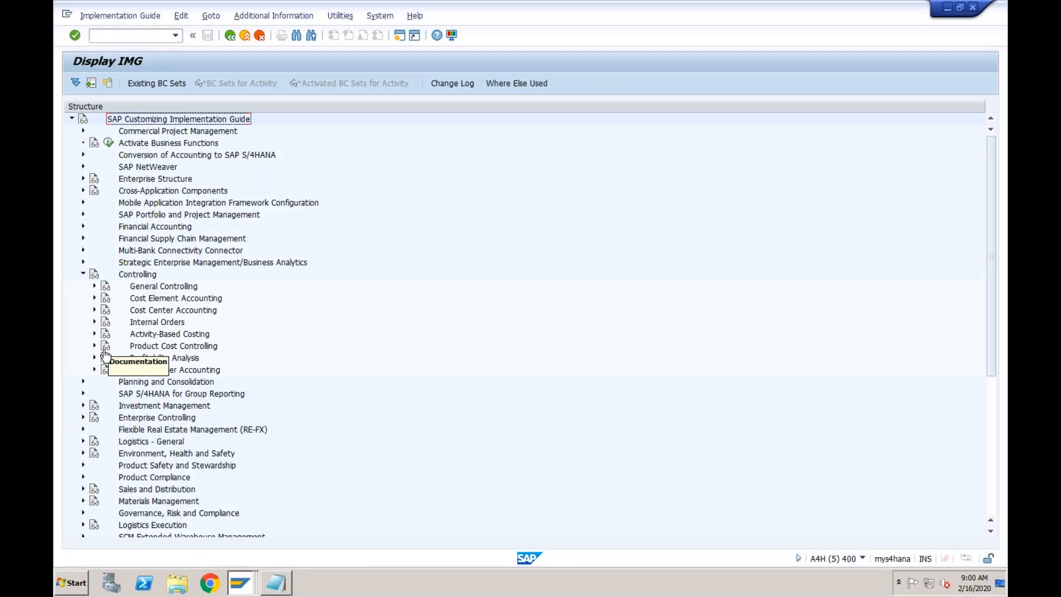
left_click(95, 345)
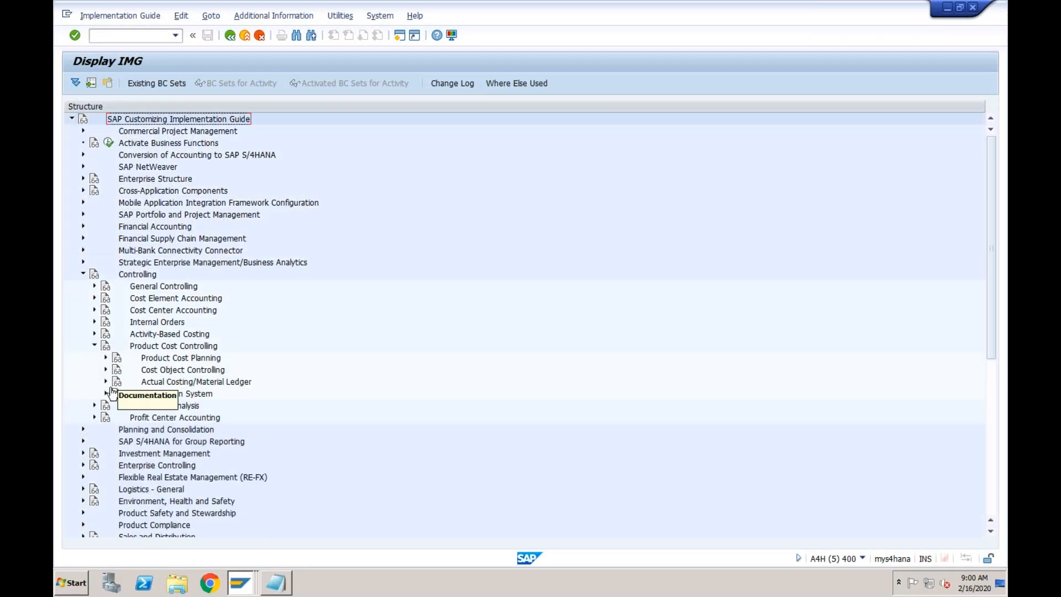
left_click(105, 381)
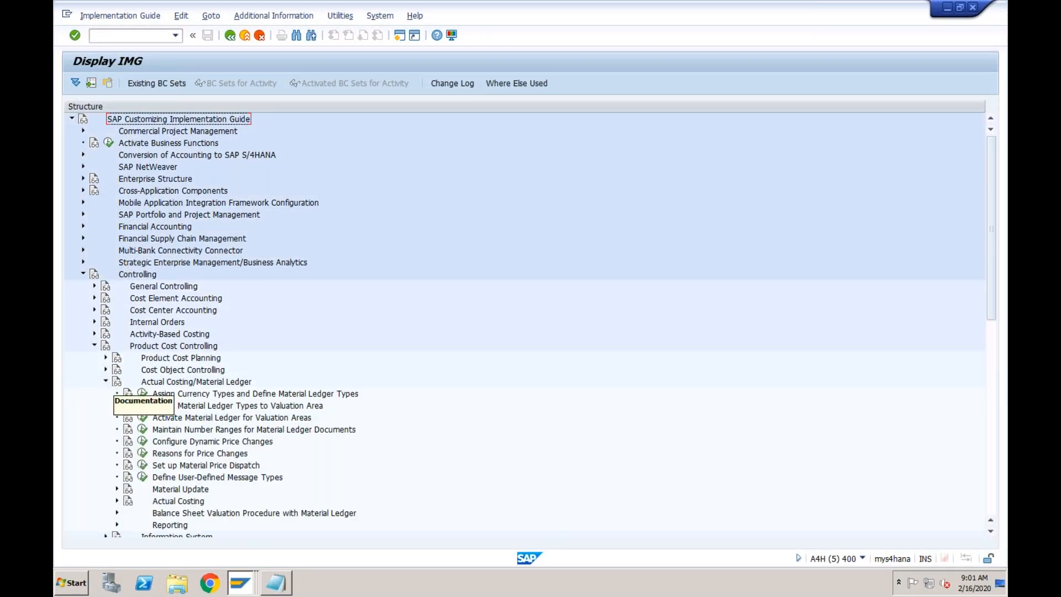
left_click(142, 418)
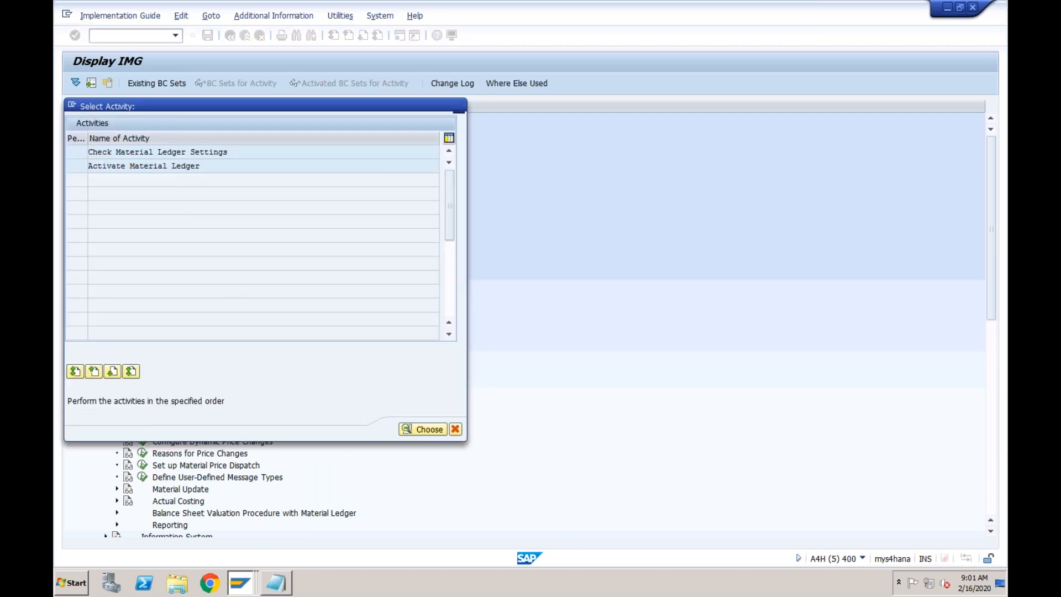
double_click(144, 166)
left_click(191, 399)
type("ml")
key("Return")
Switch the price determination binding for valuation area ML01 on and off again
left_click(415, 121)
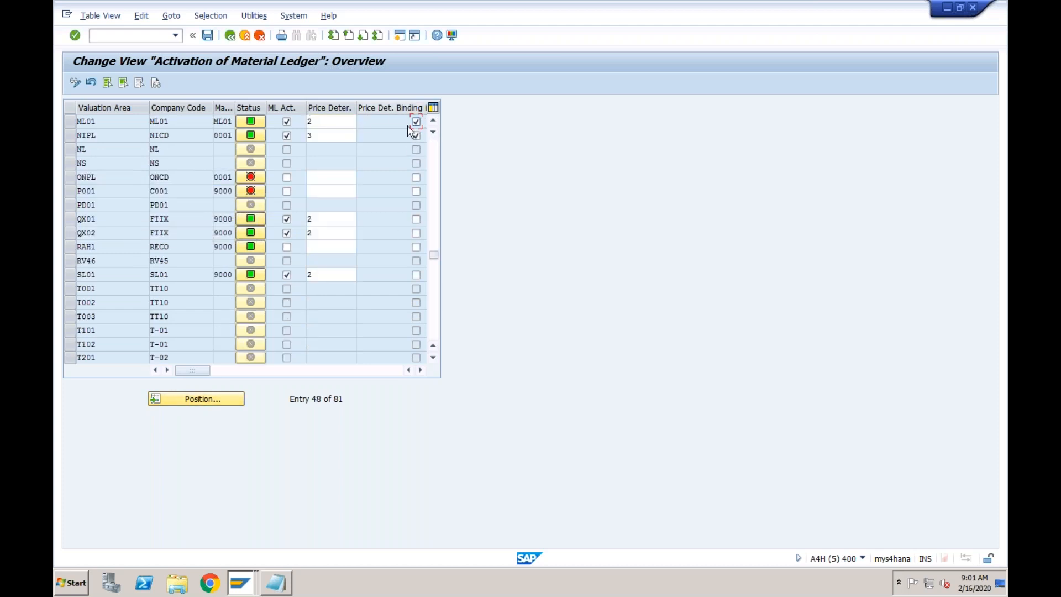
left_click(332, 118)
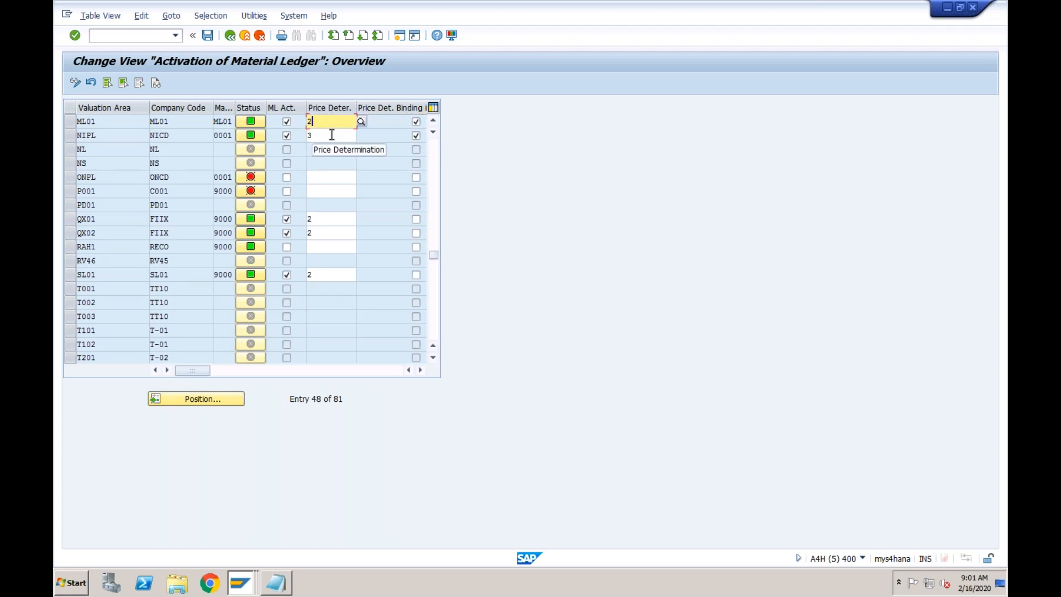
left_click(417, 122)
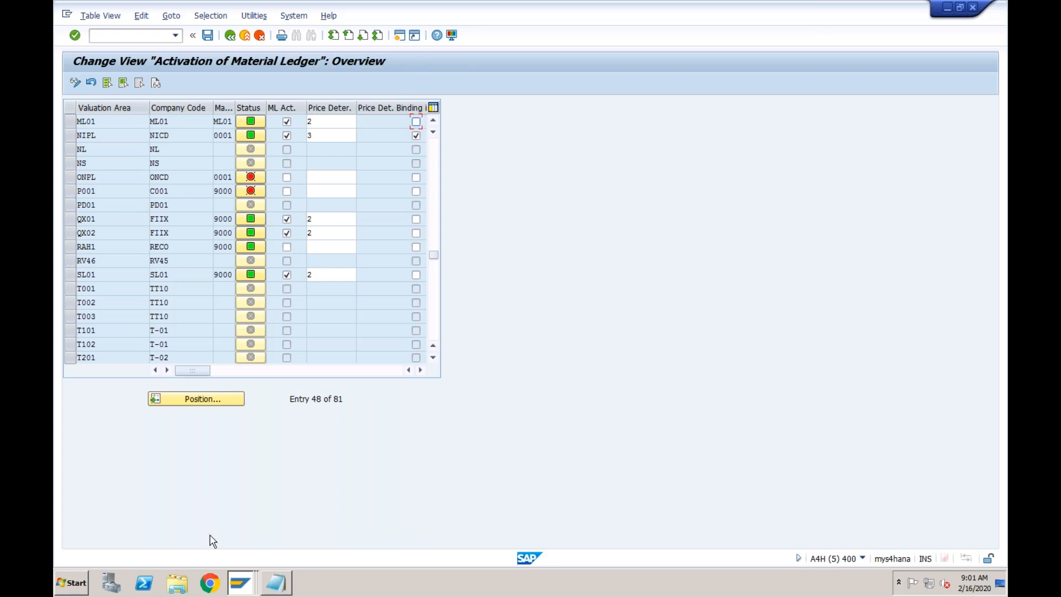
In the Clients overview session, start transaction MM01 and enter material ML01_TEST2 as a Chemical industry raw material
mouse_move(234, 587)
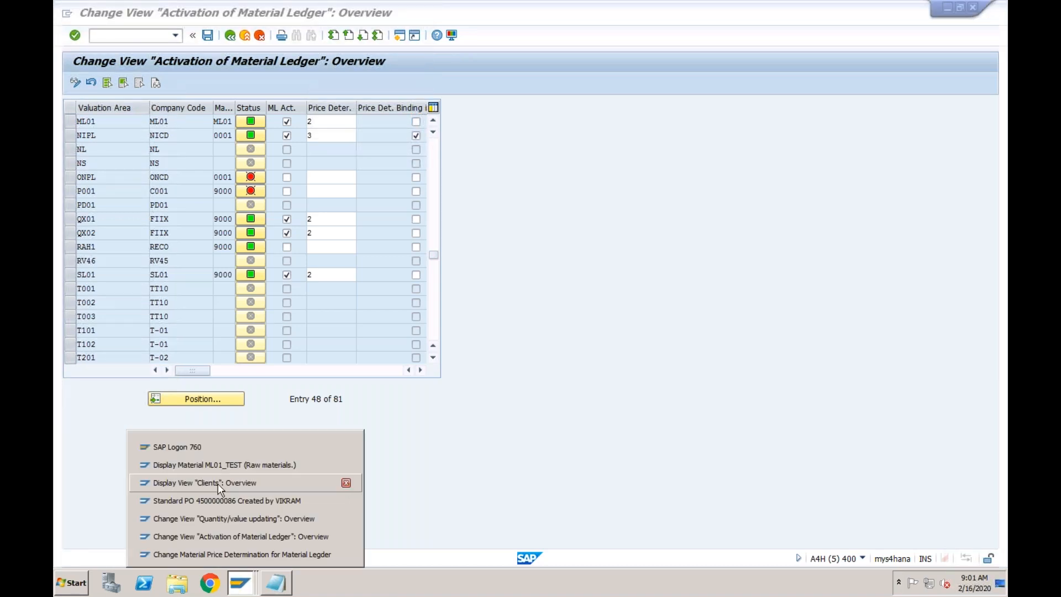
left_click(218, 483)
type("/nmm01")
key("Return")
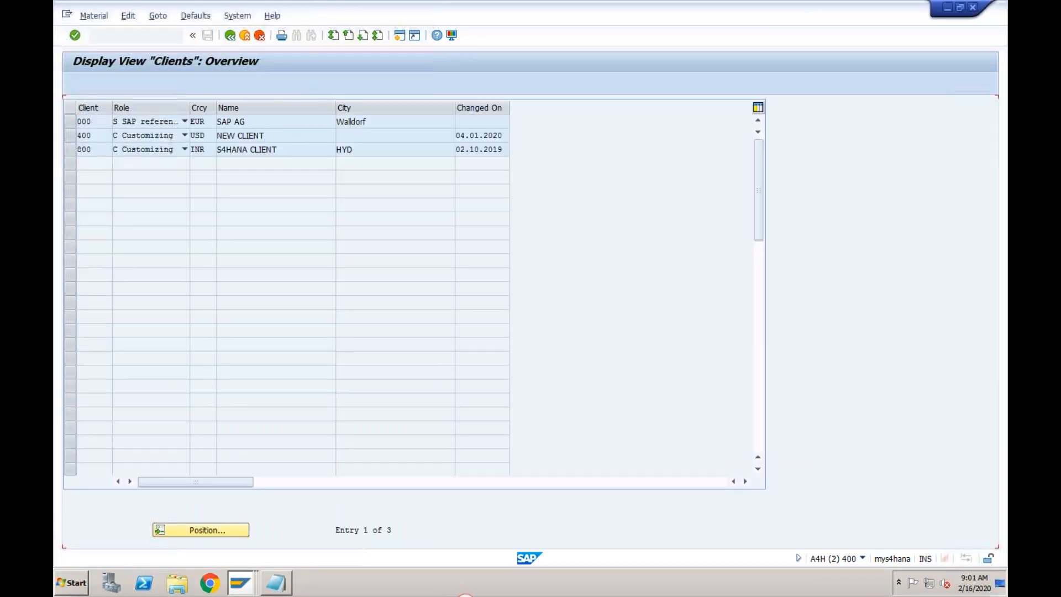
key("Down")
key("Return")
type("2")
key("Return")
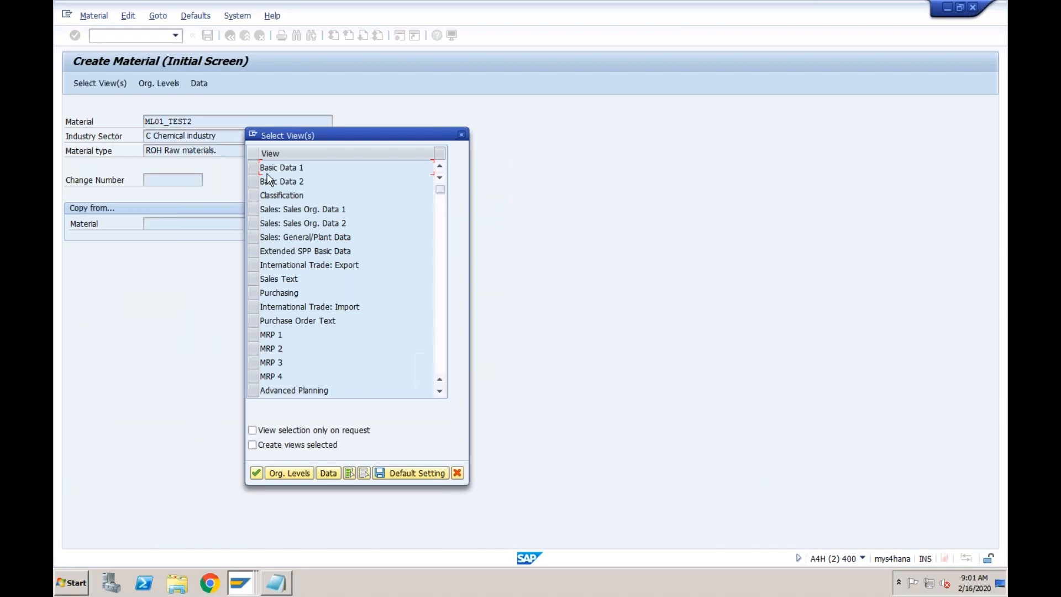
Select the views Basic Data 1, Basic Data 2, Purchasing, Accounting 1 and Costing 1, and set the plant to ML01
left_click(255, 171)
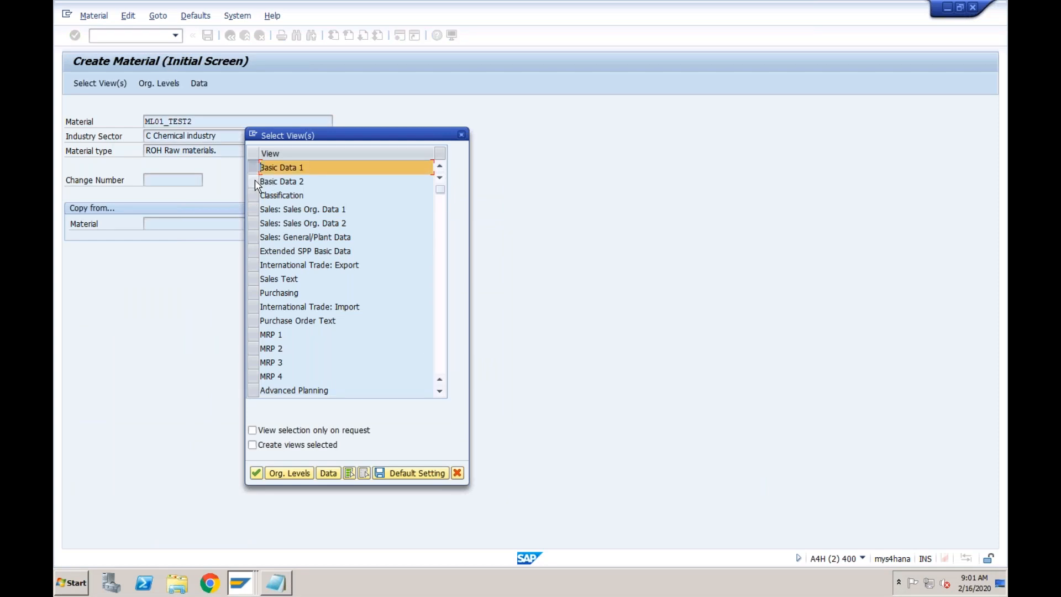
left_click(254, 180)
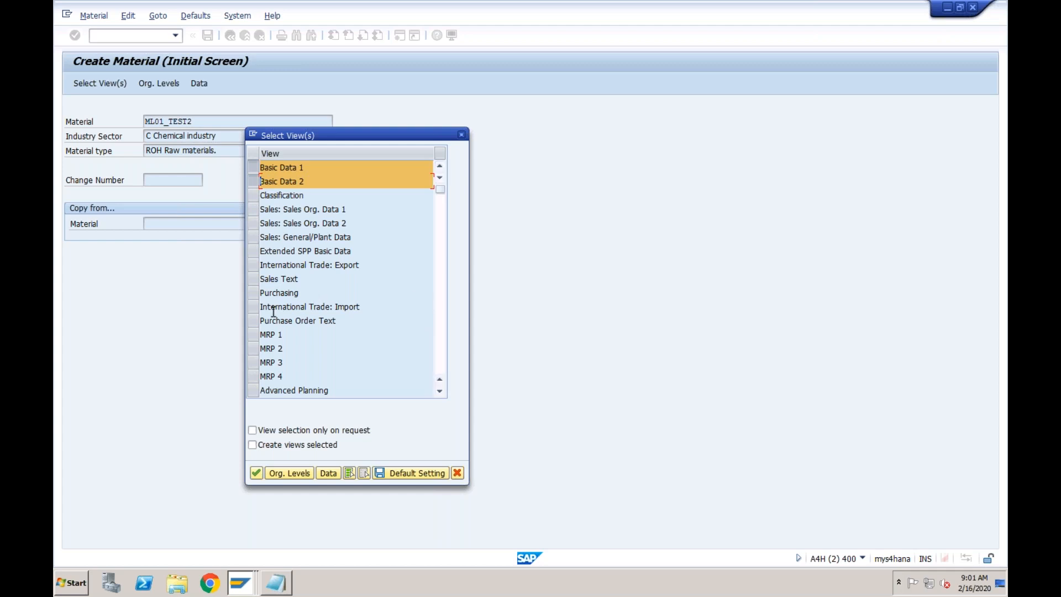
left_click(255, 293)
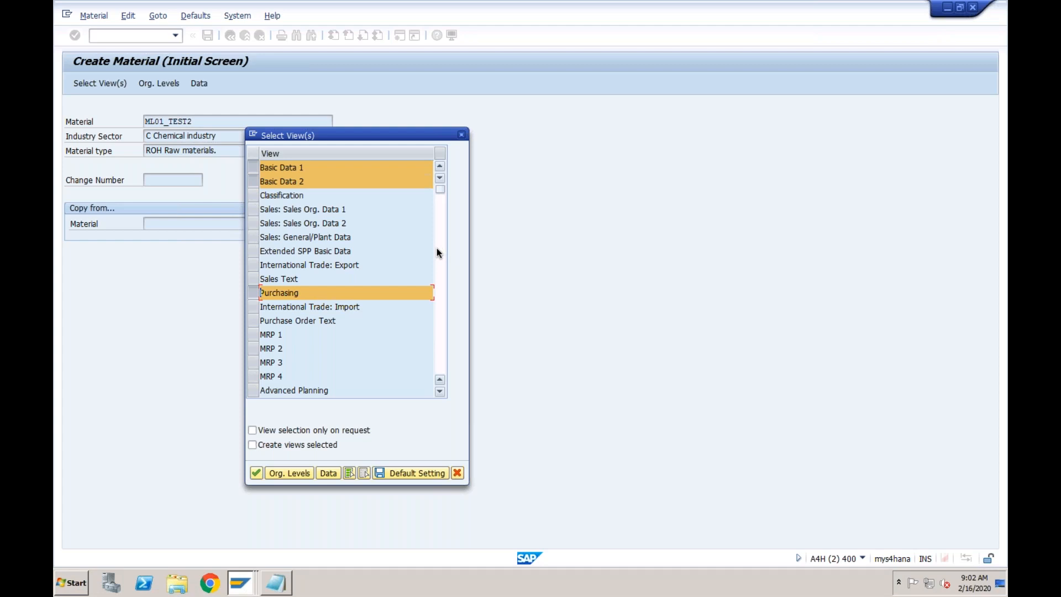
left_click(437, 248)
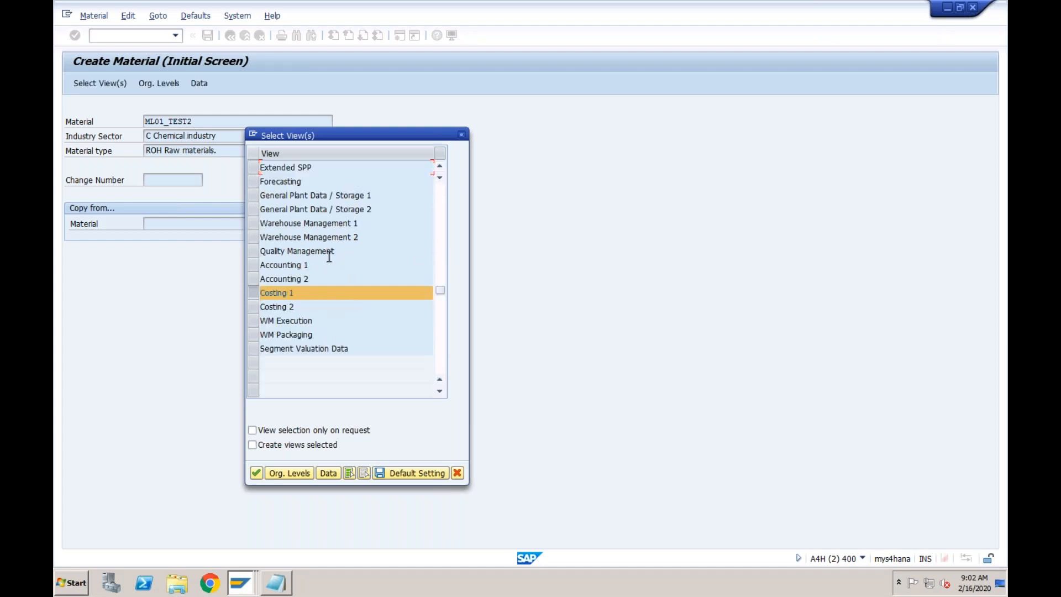
left_click(252, 265)
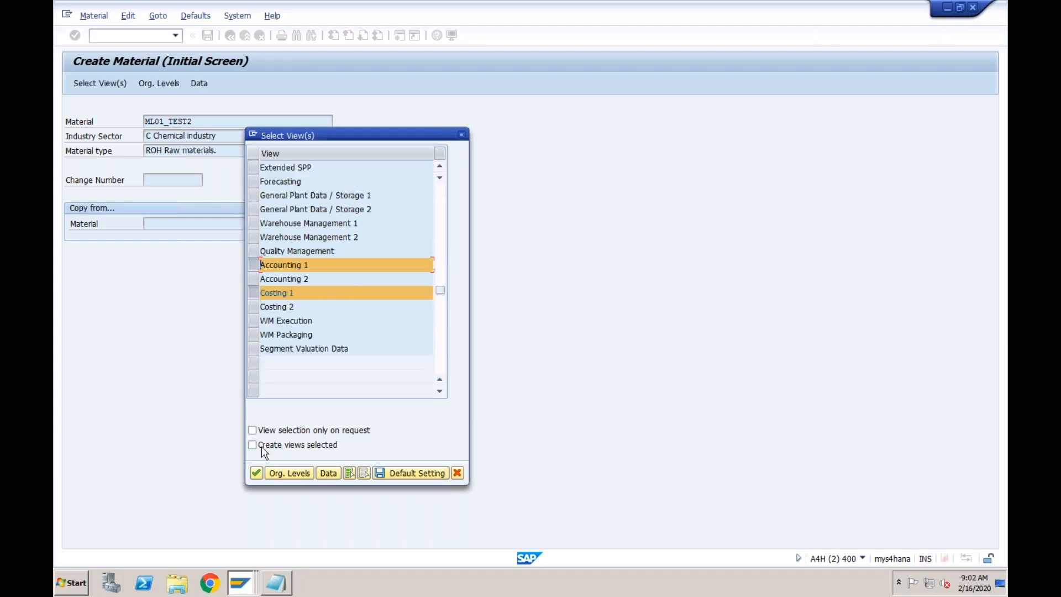
left_click(255, 473)
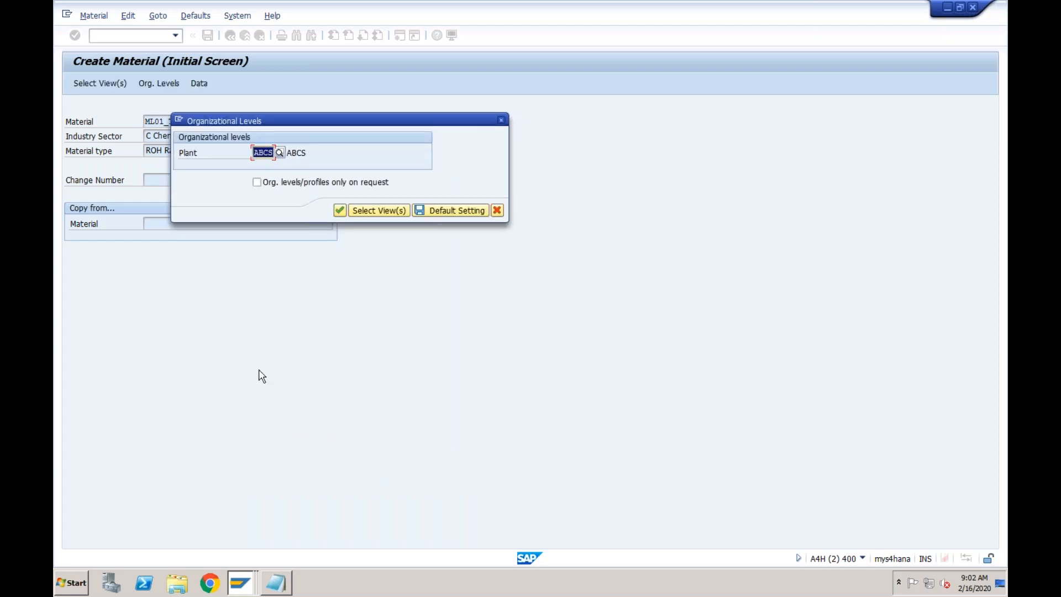
key("Return")
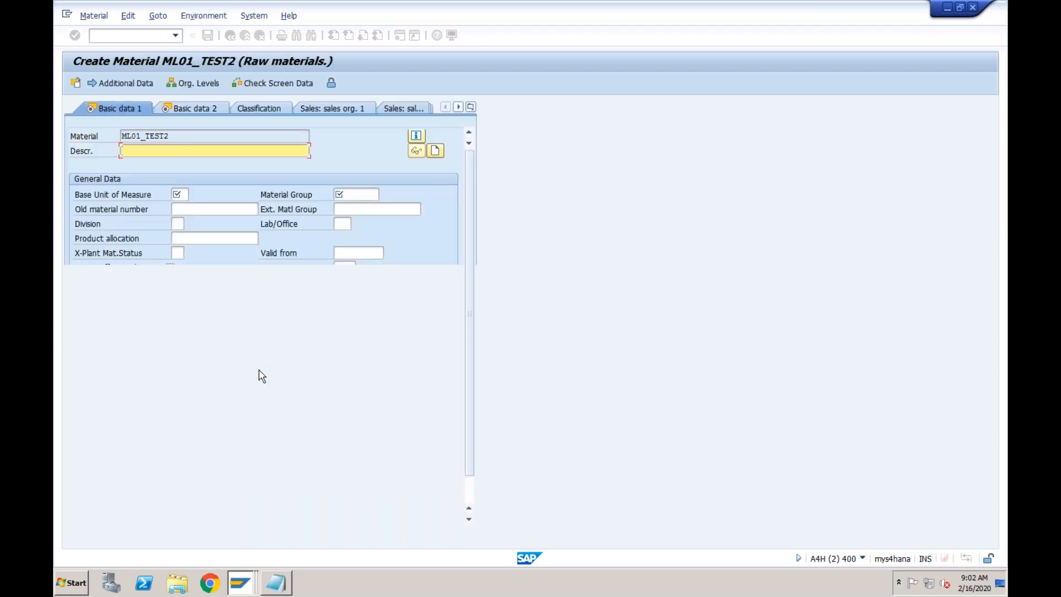
Fill in the basic data with description ML01_TEST2, base unit of measure EA and material group 01
left_click(215, 151)
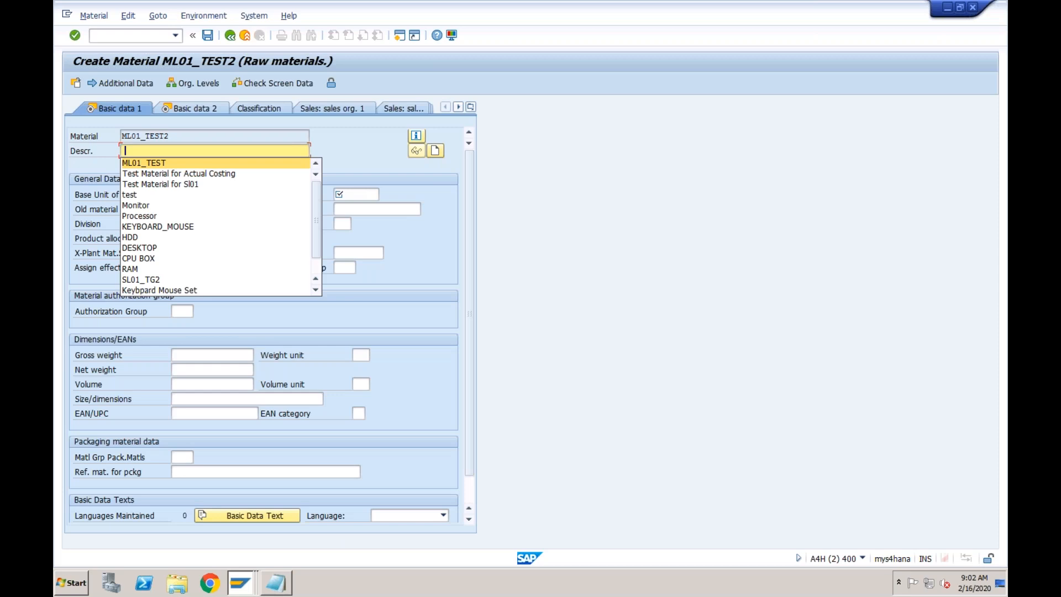
left_click(221, 162)
type("2")
left_click(178, 194)
key("Down")
key("Return")
key("Tab")
key("space")
key("Down")
key("Return")
key("Return")
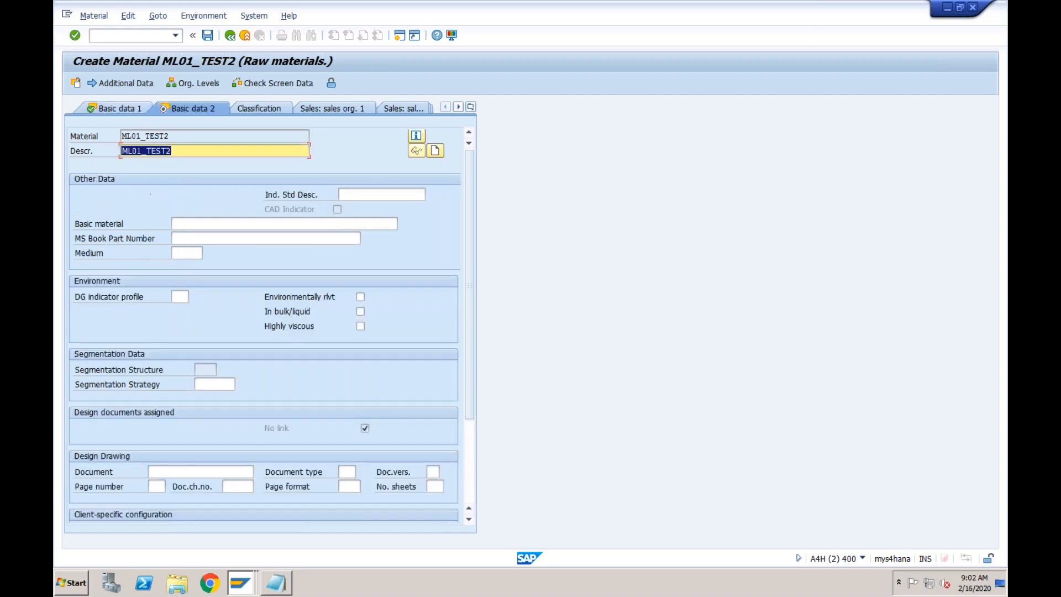
Advance to the Accounting 1 view of ML01_TEST2 and look at the possible values for price determination
key("Return")
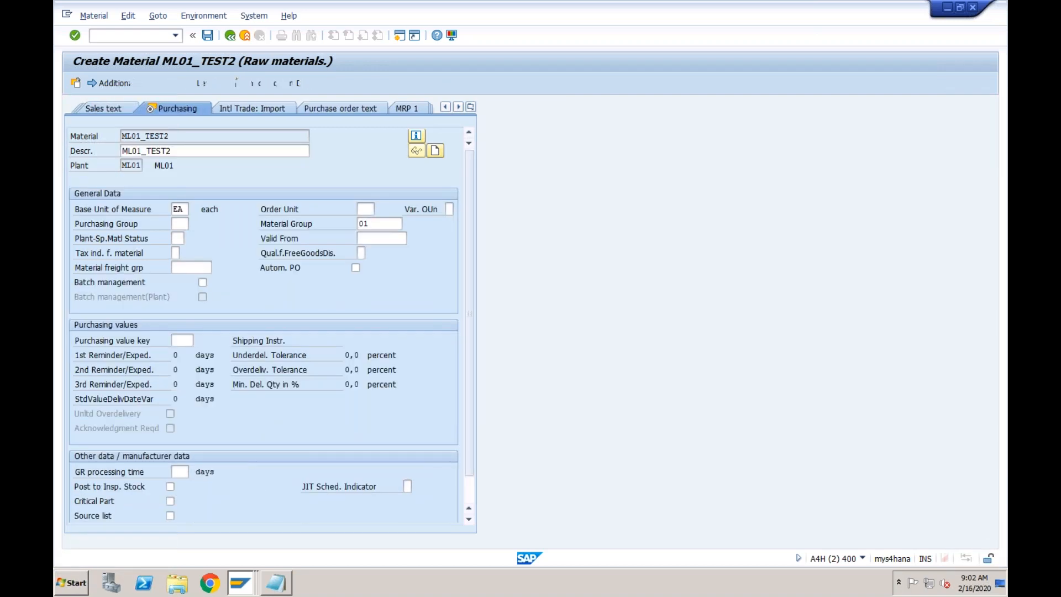
key("Return")
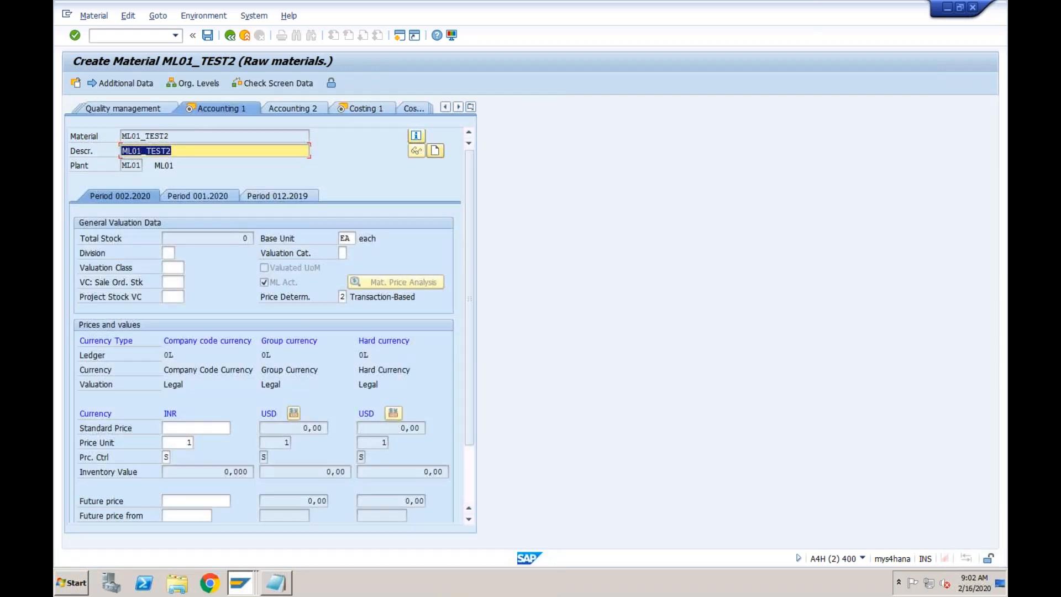
left_click(342, 297)
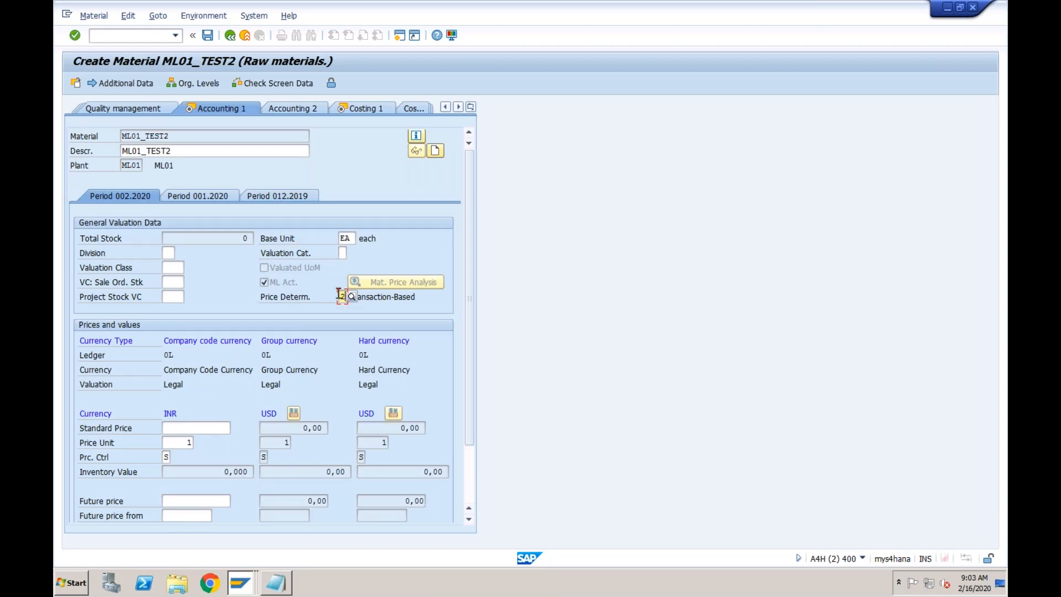
left_click(352, 298)
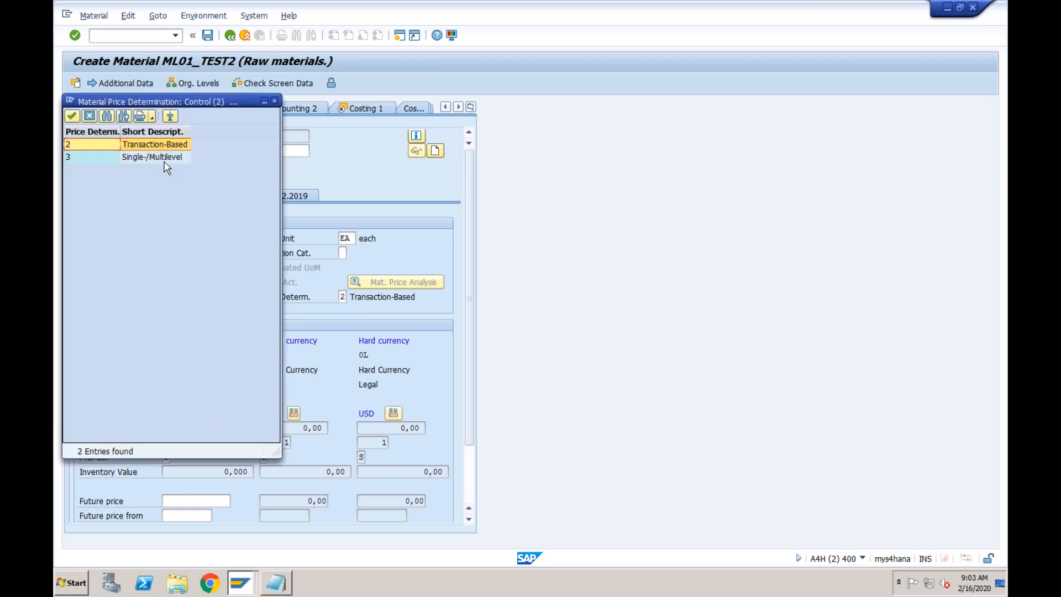
left_click(274, 101)
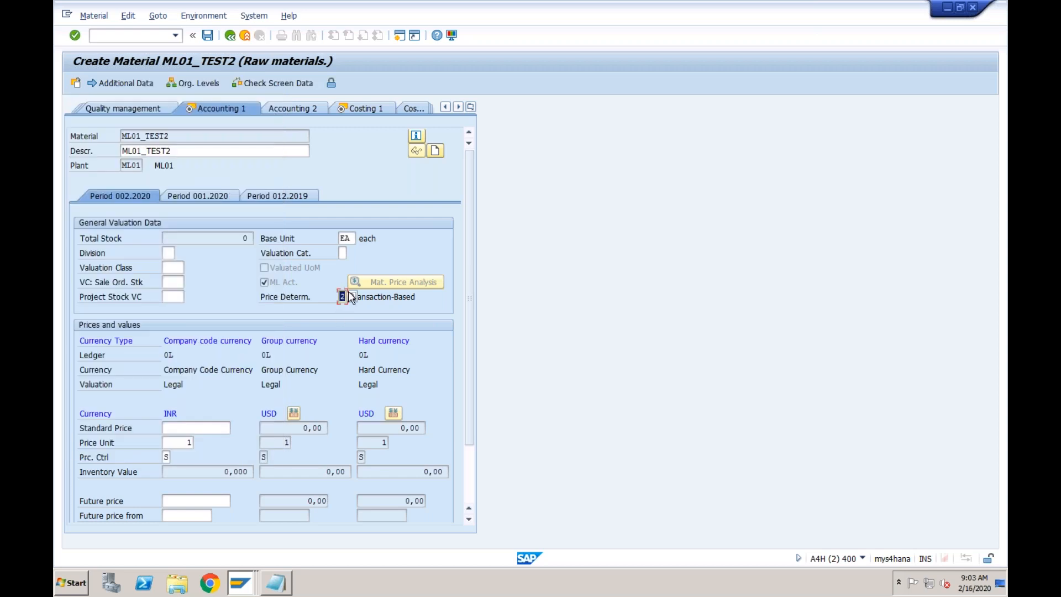
In the Material Ledger activation session, save the price determination binding for valuation area ML01 under the proposed customizing request
left_click(238, 572)
left_click(241, 559)
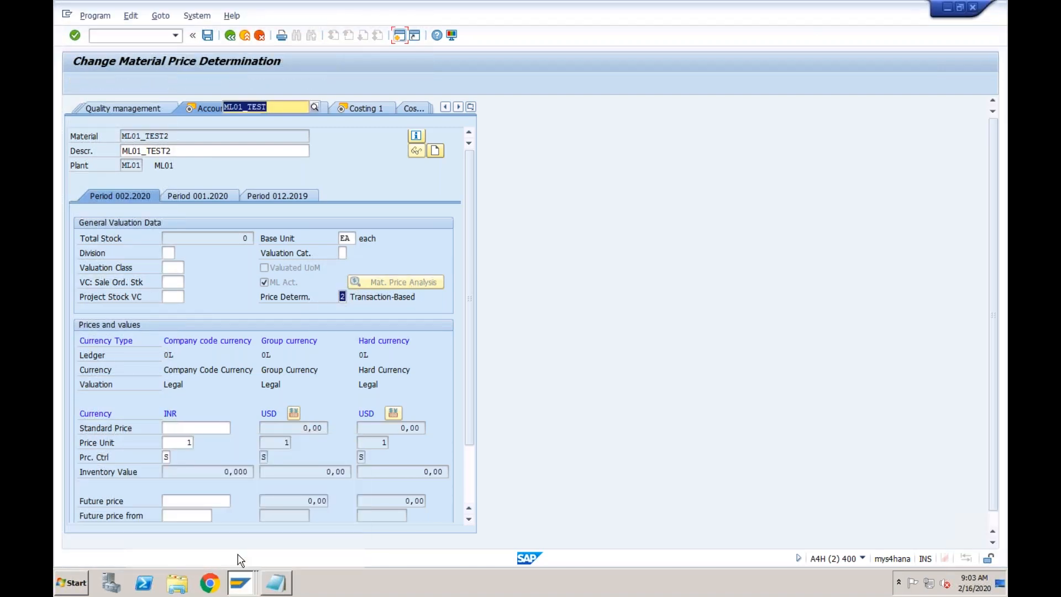
left_click(240, 580)
left_click(237, 536)
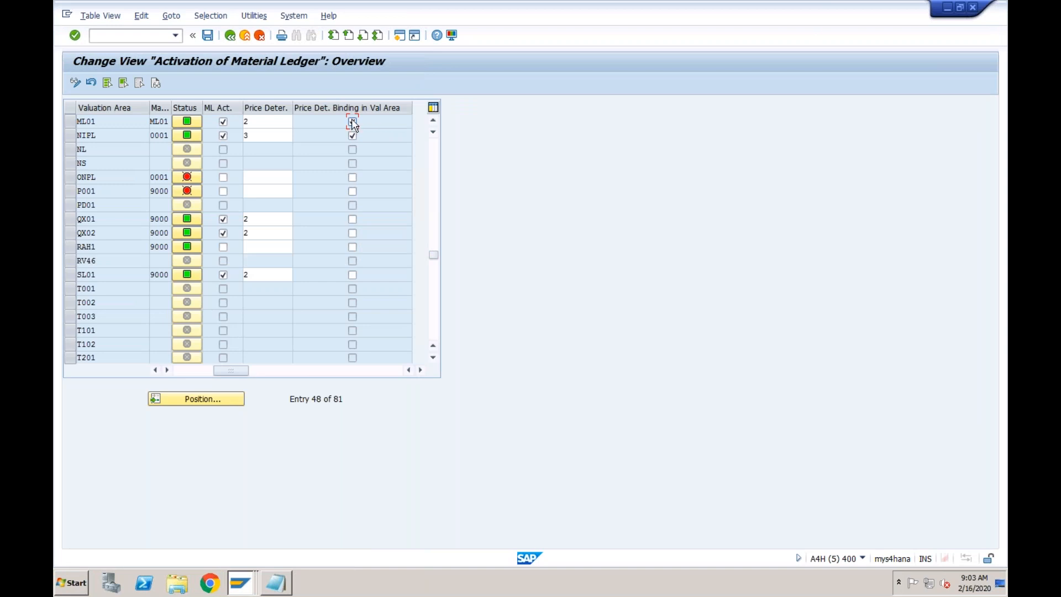
left_click(208, 36)
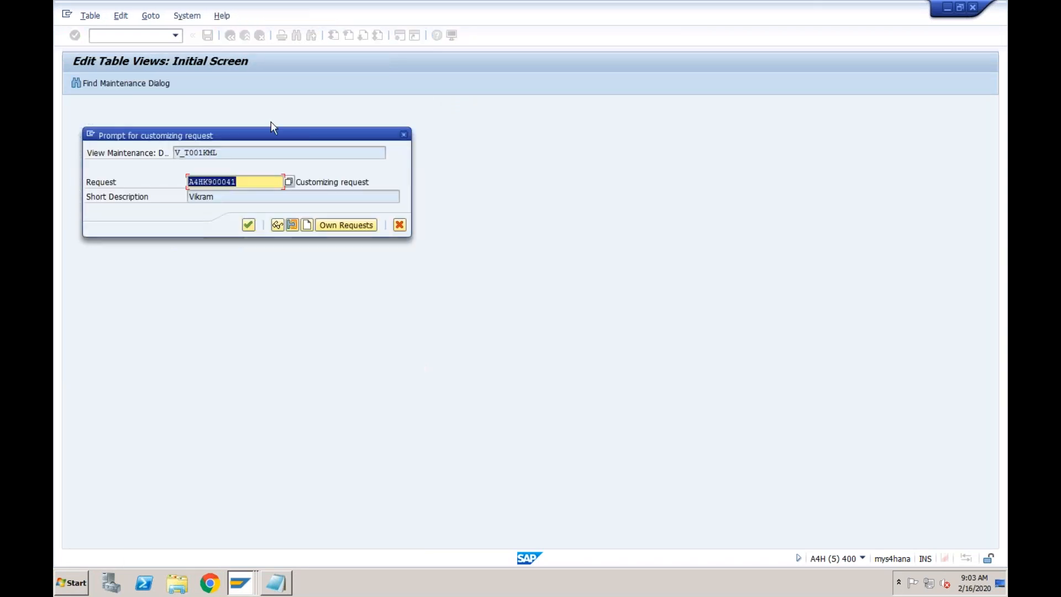
left_click(247, 225)
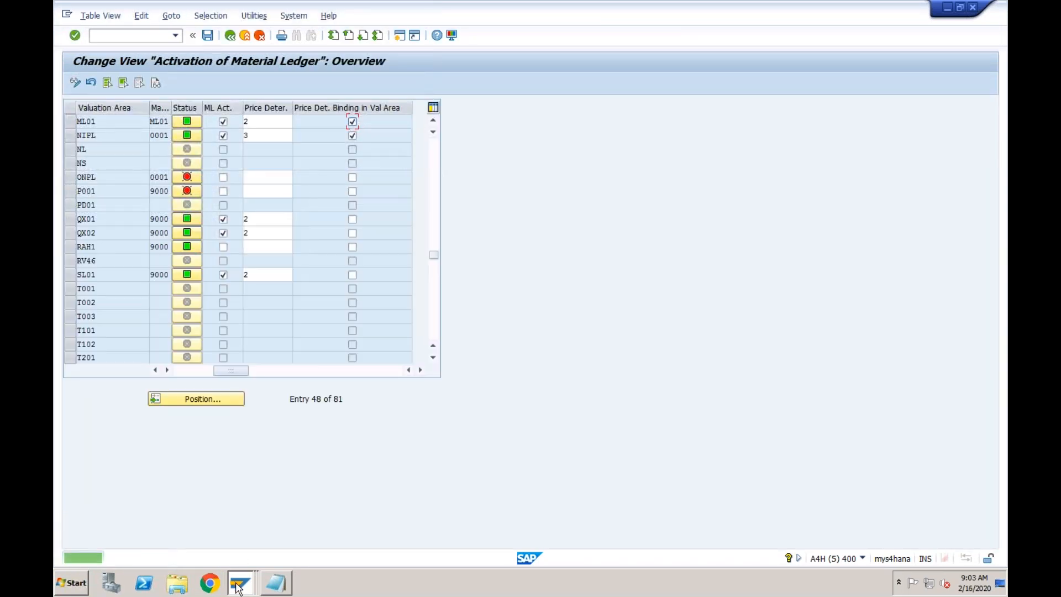
Return to the ML01_TEST2 creation session, check its price determination and try to open another session
left_click(240, 582)
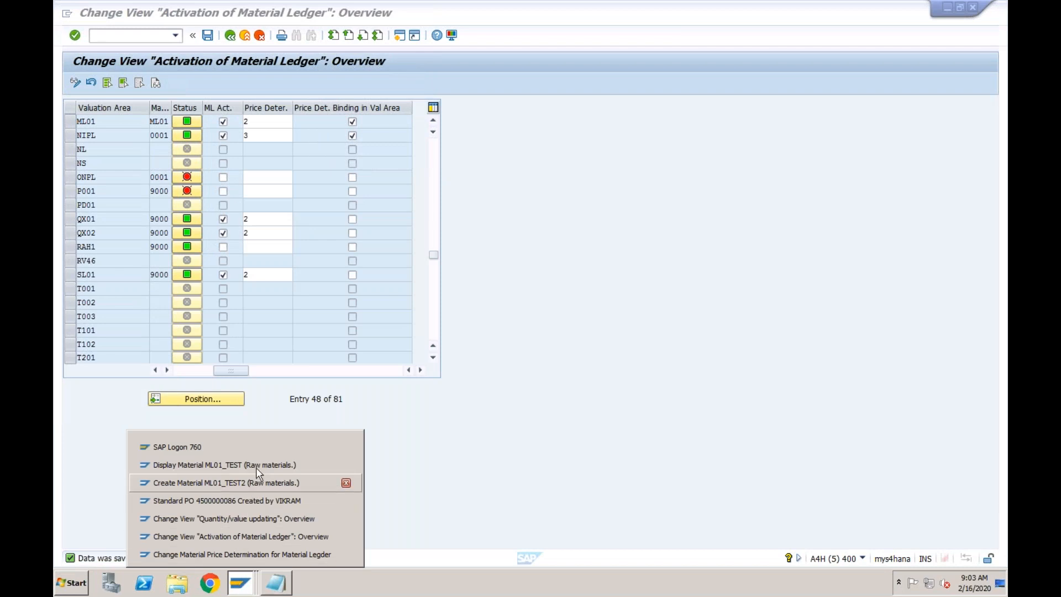
left_click(252, 481)
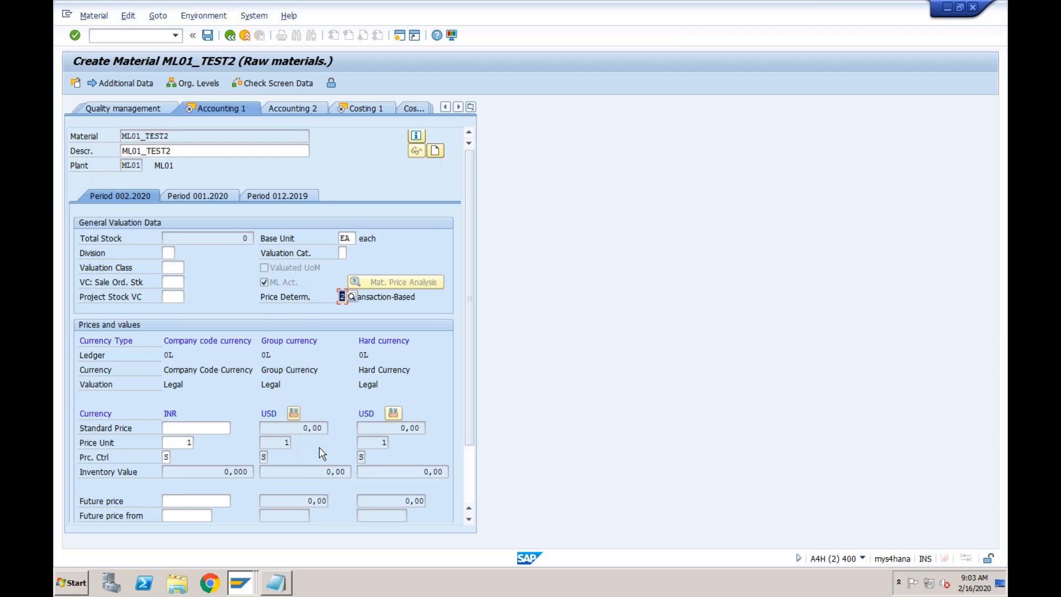
left_click(226, 369)
left_click(401, 39)
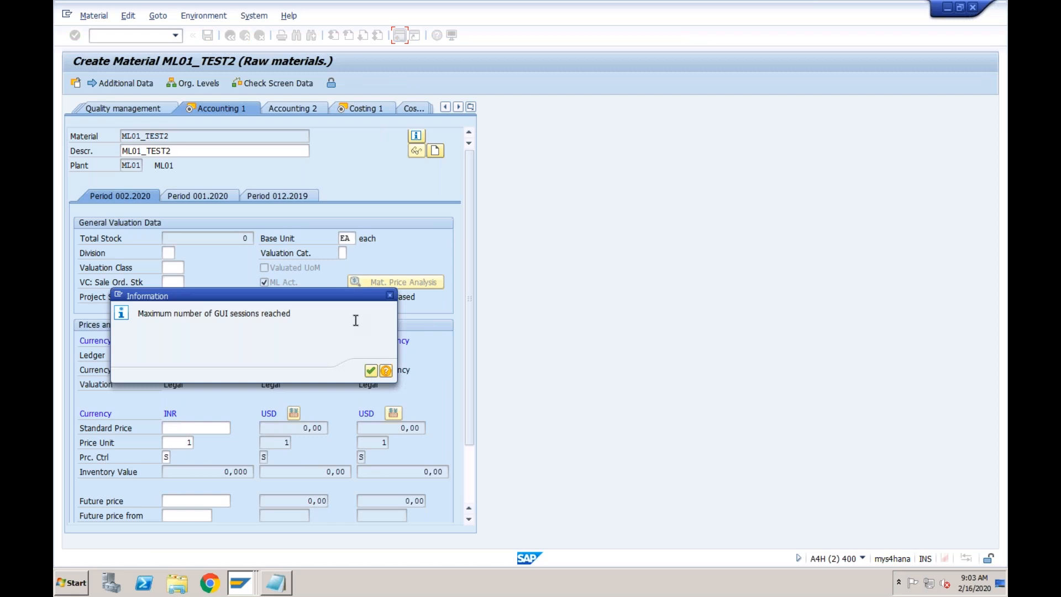
left_click(371, 370)
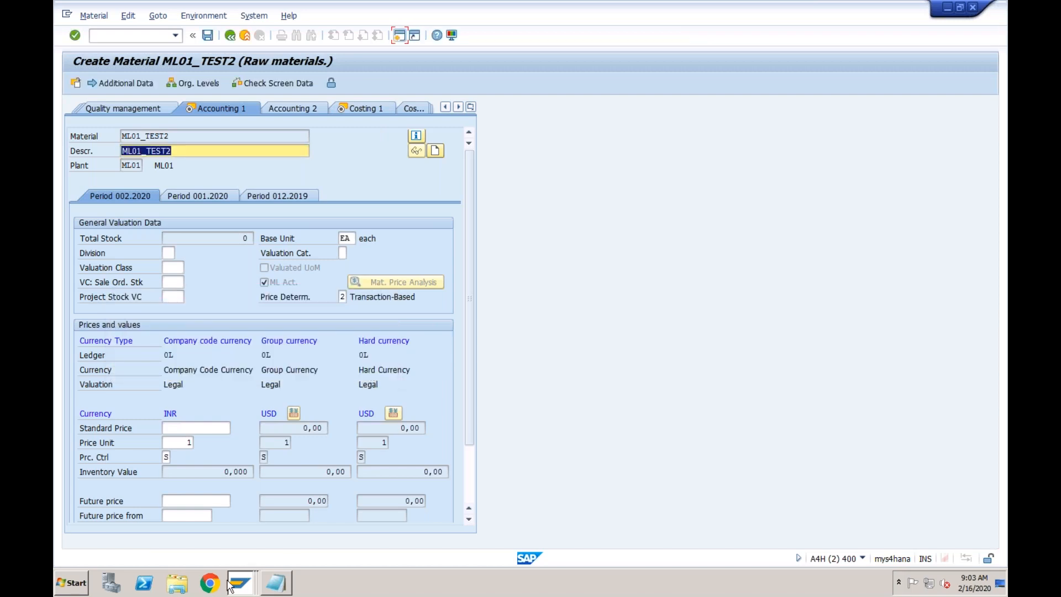
In the purchase order session, start transaction MM03 and enter material DESKTOP
left_click(230, 585)
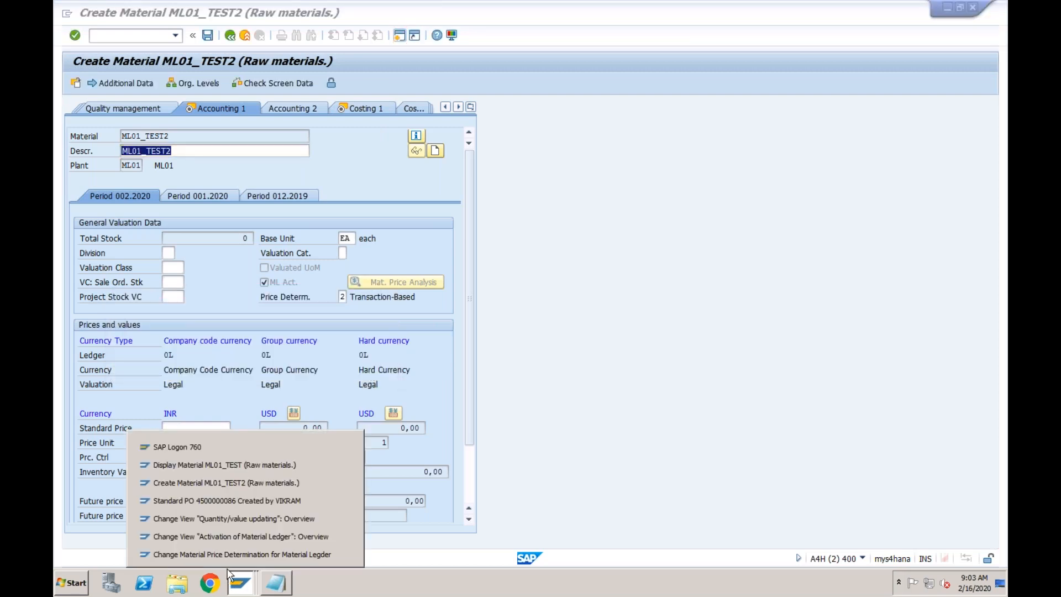
left_click(221, 498)
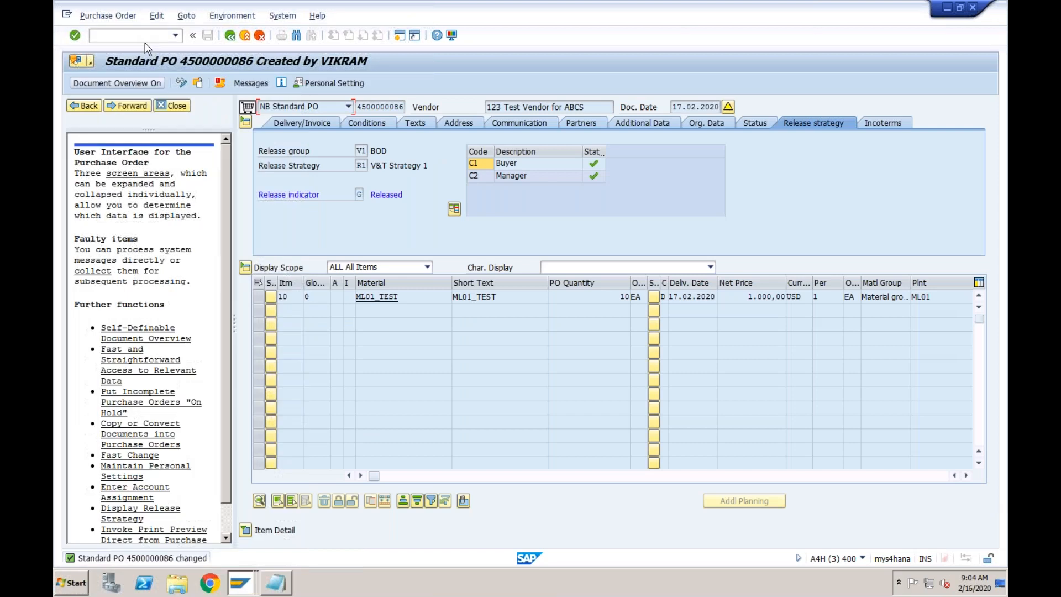
left_click(146, 36)
type("/nmm03")
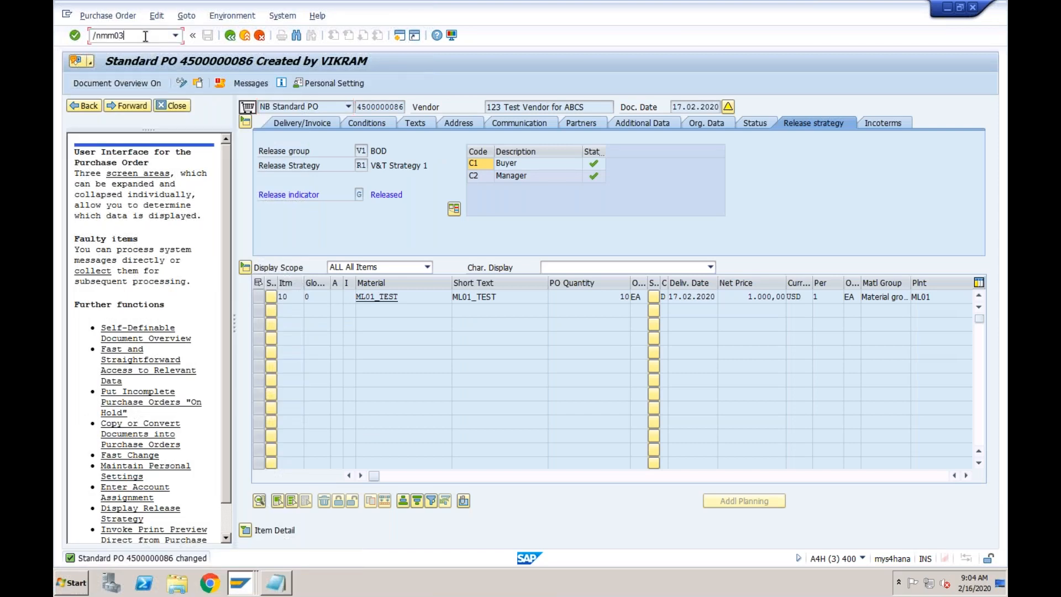
key("Return")
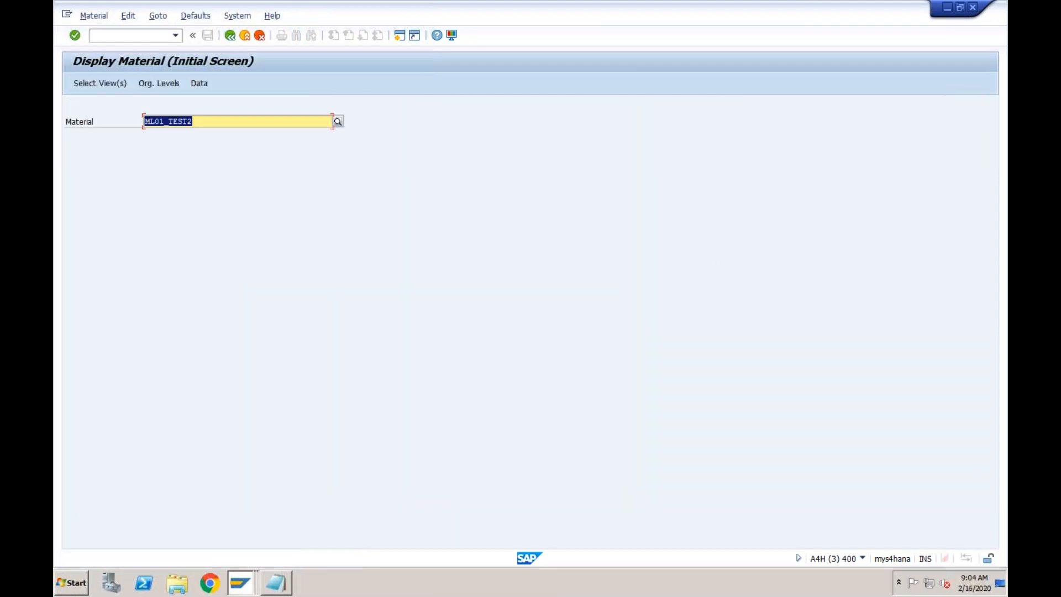
type("desktop")
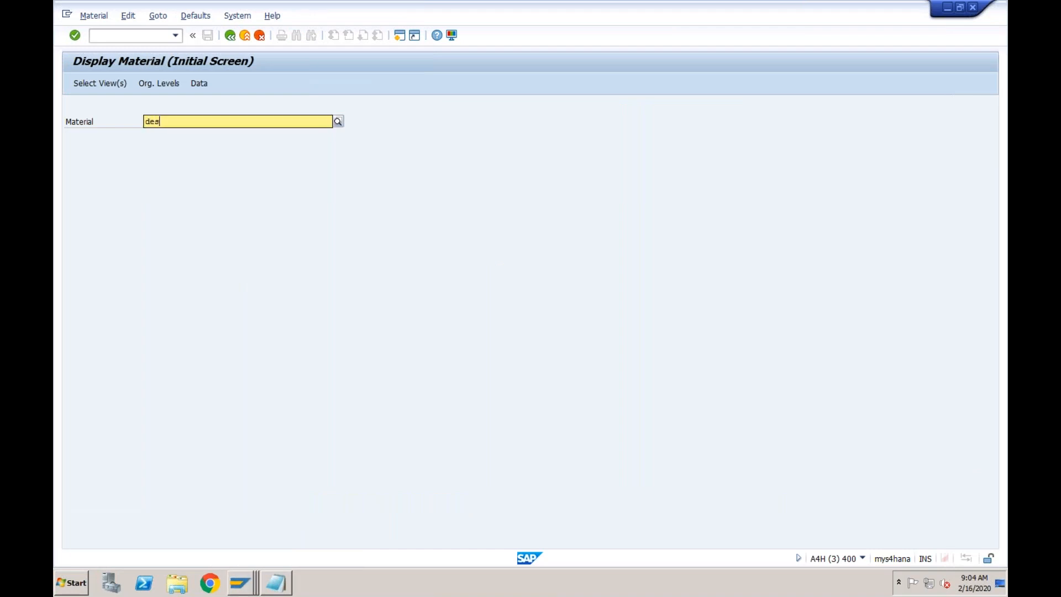
key("Return")
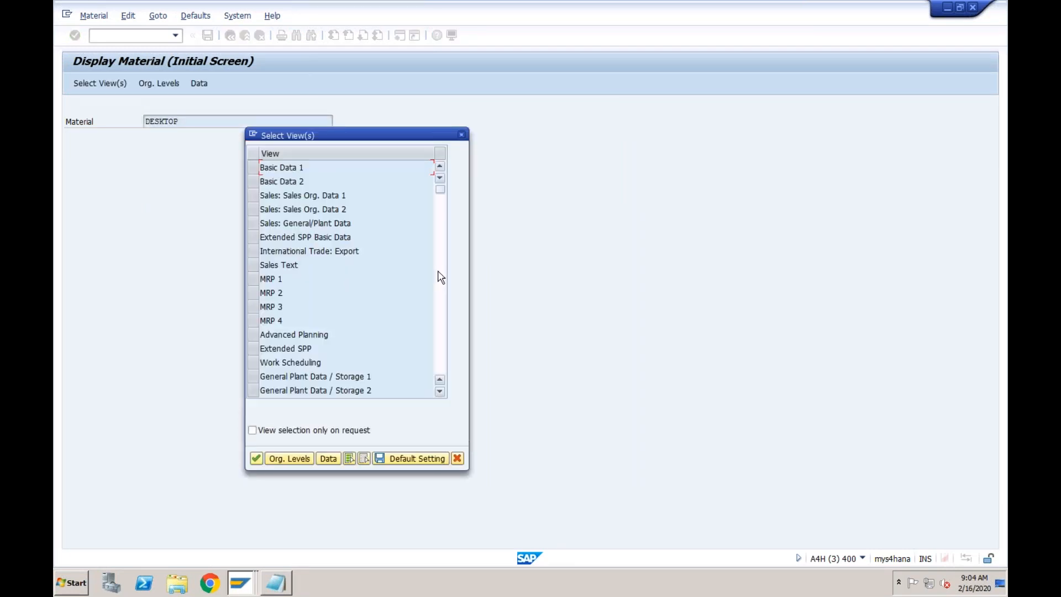
Display the Accounting 1 view of DESKTOP for plant ABCS, with Accounting 1 and Costing 1 selected, and examine its price determination
left_click(438, 277)
left_click(260, 169)
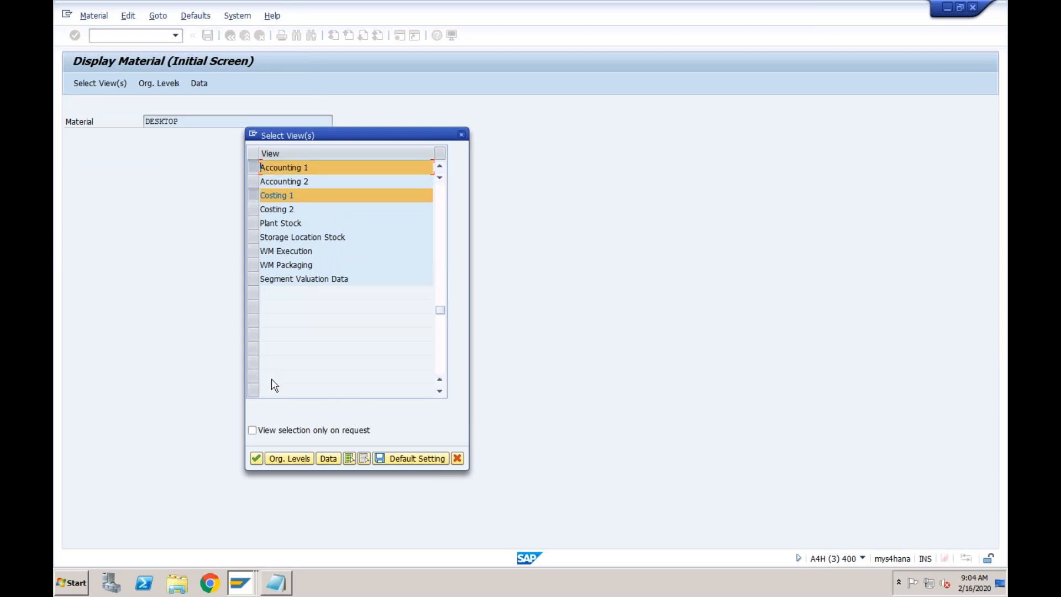
left_click(255, 459)
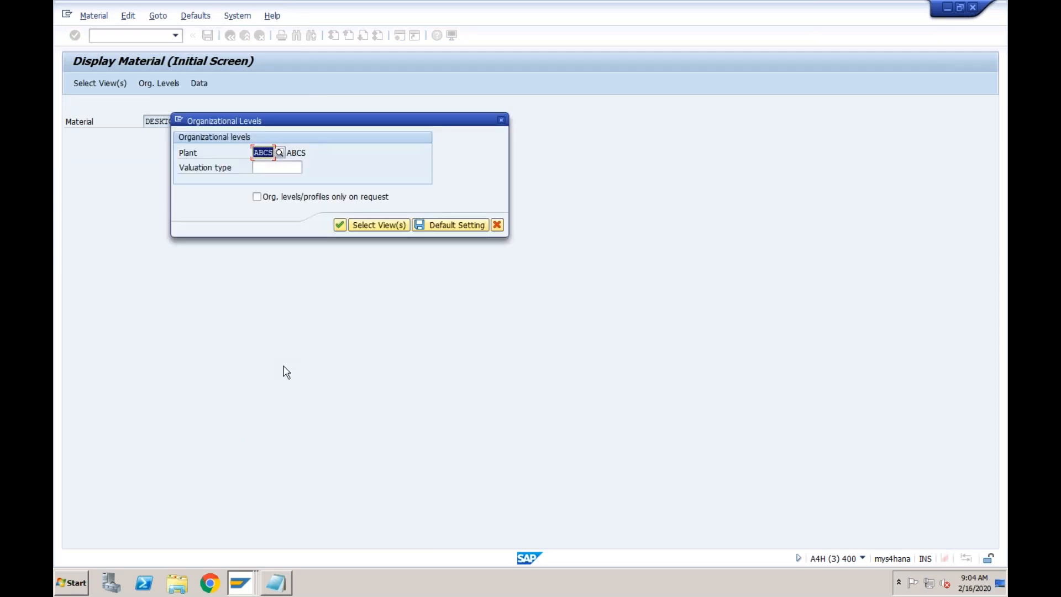
key("Return")
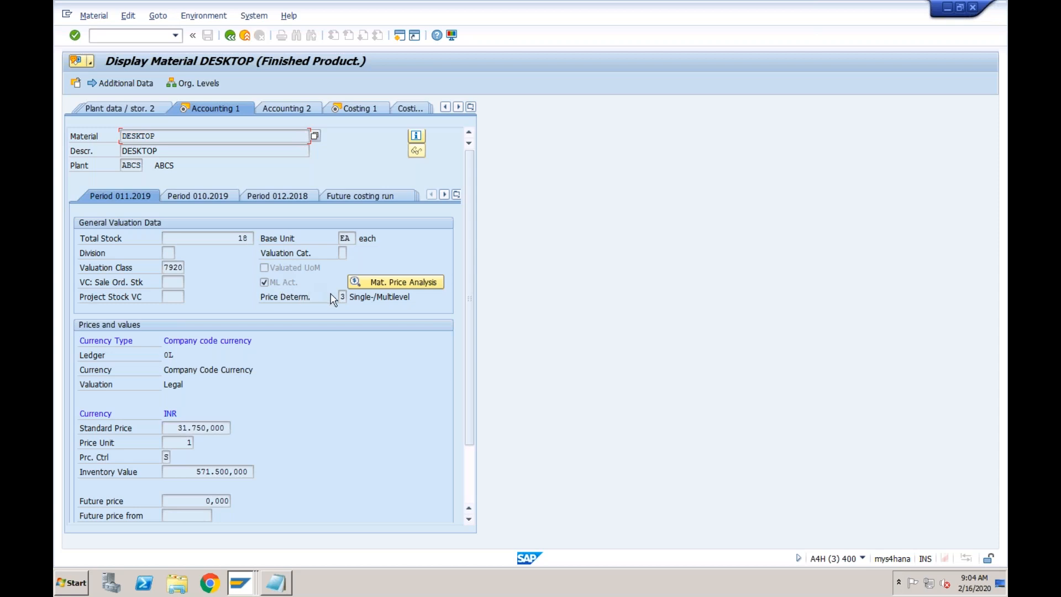
left_click(138, 166)
View the accounting data of ML01_TEST in its display session and return to the ML01_TEST2 creation session
left_click(235, 582)
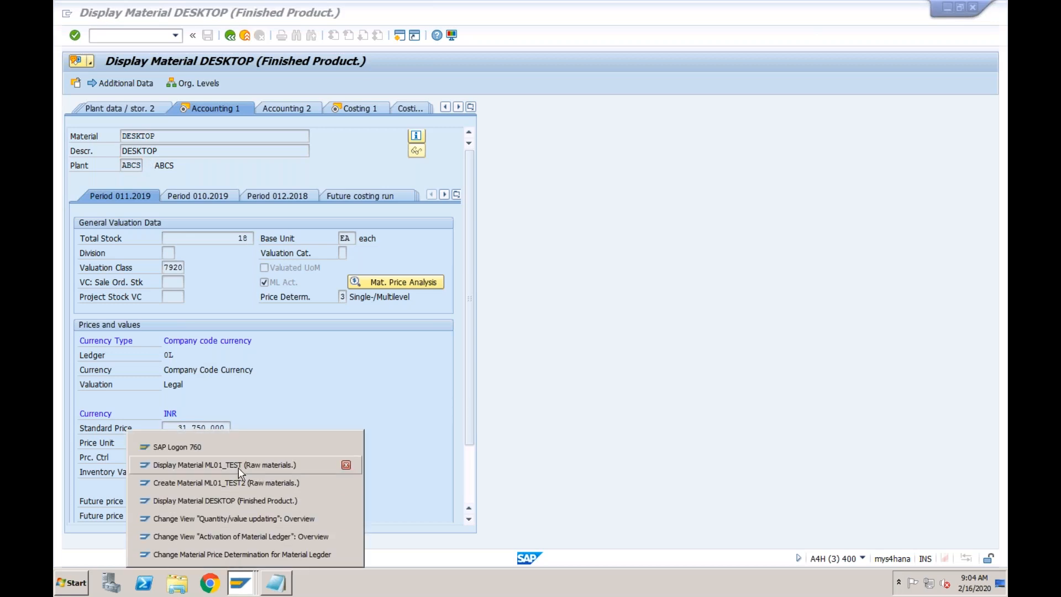
left_click(238, 467)
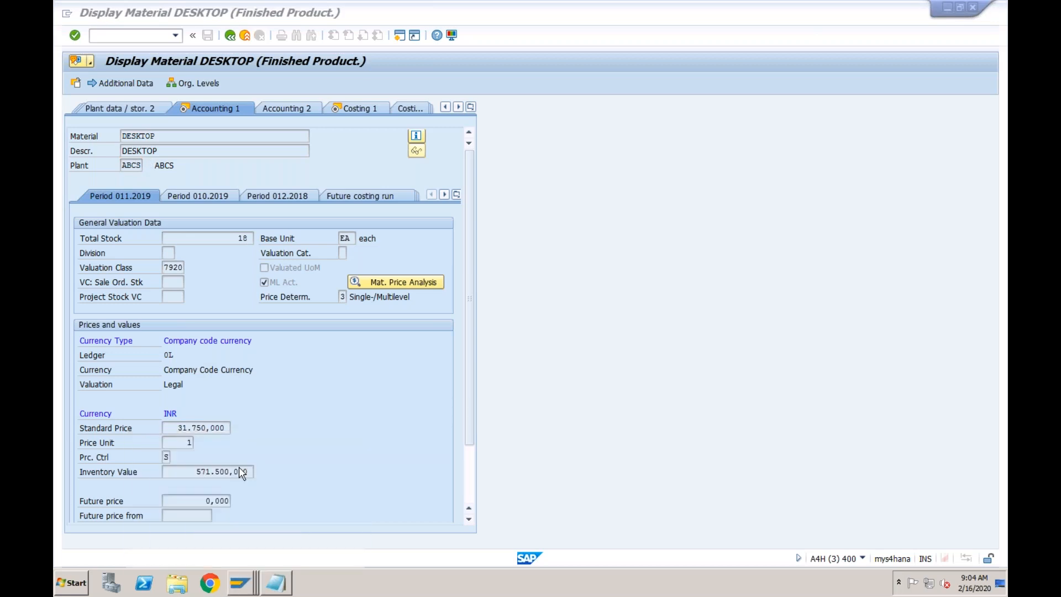
left_click(240, 581)
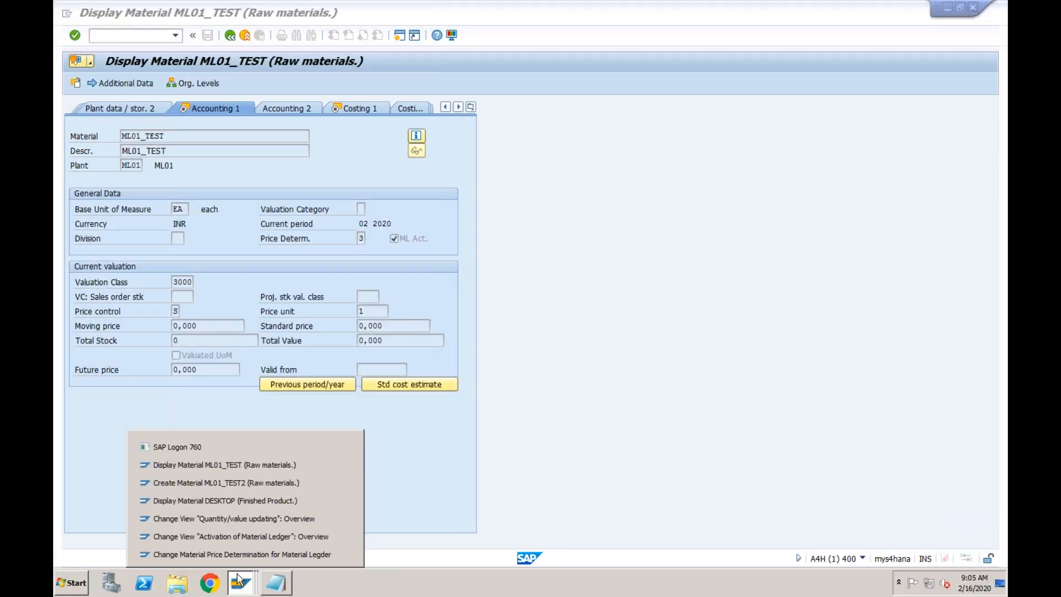
left_click(225, 484)
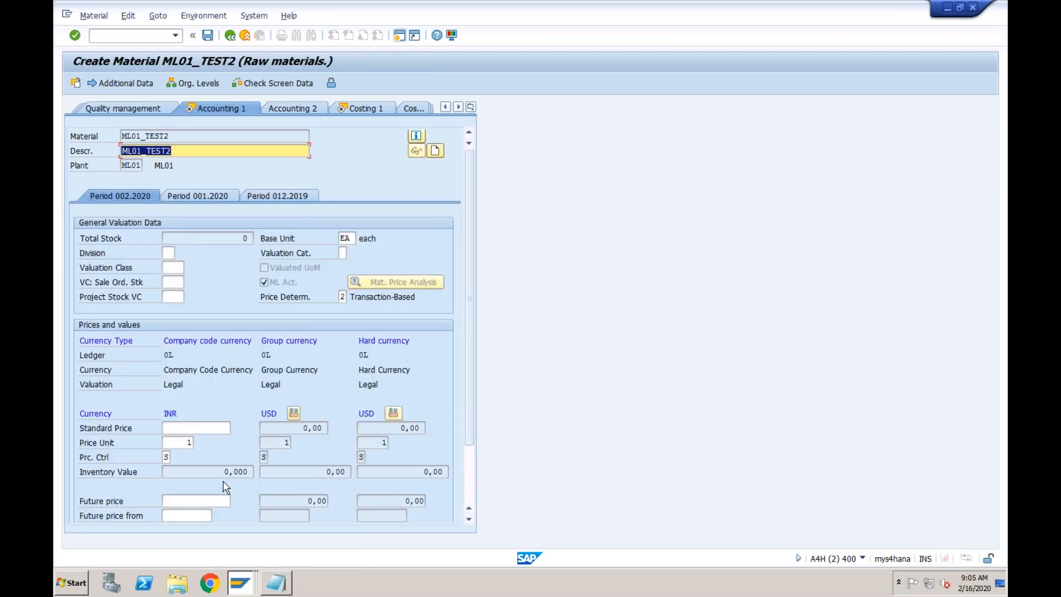
Examine the standard price fields and the group and hard currencies of ML01_TEST2
left_click(215, 426)
left_click(303, 428)
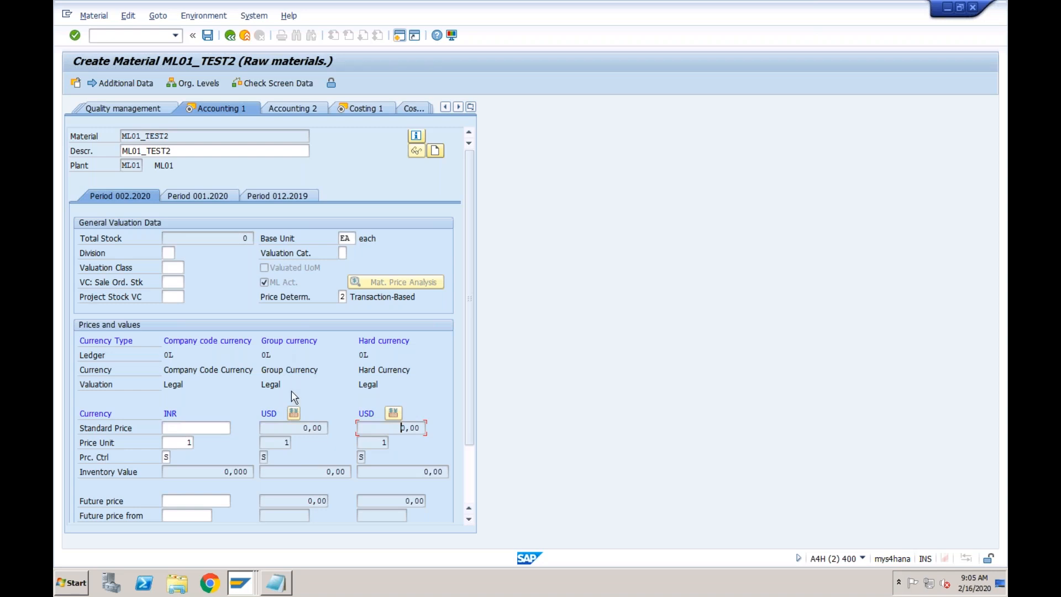
double_click(360, 413)
double_click(265, 414)
left_click(370, 413)
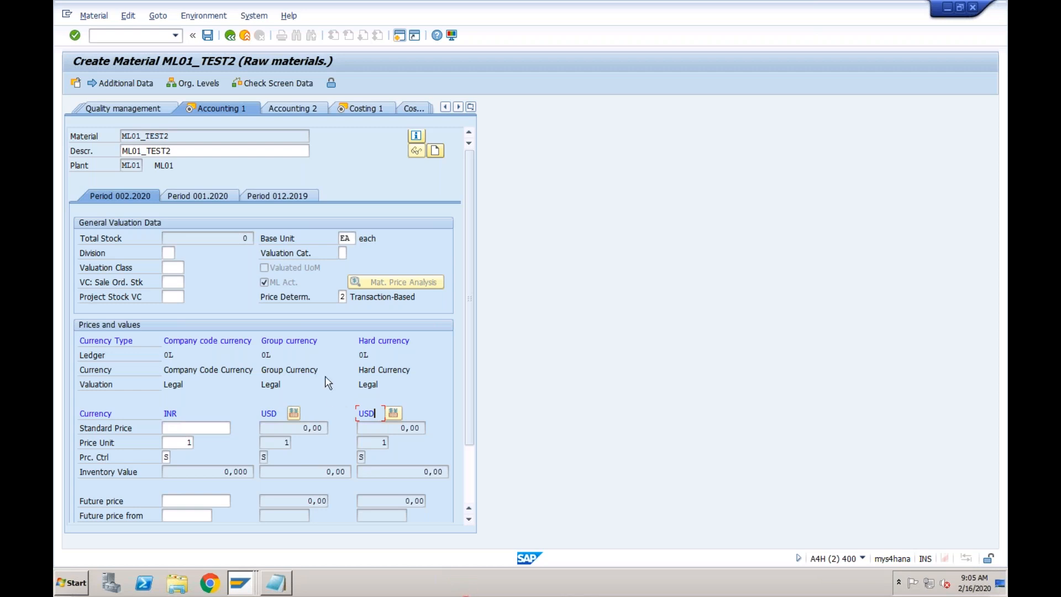
Set ML01_TEST2's valuation class to 3000 and its company code standard price to 50.000,000 INR
left_click(208, 35)
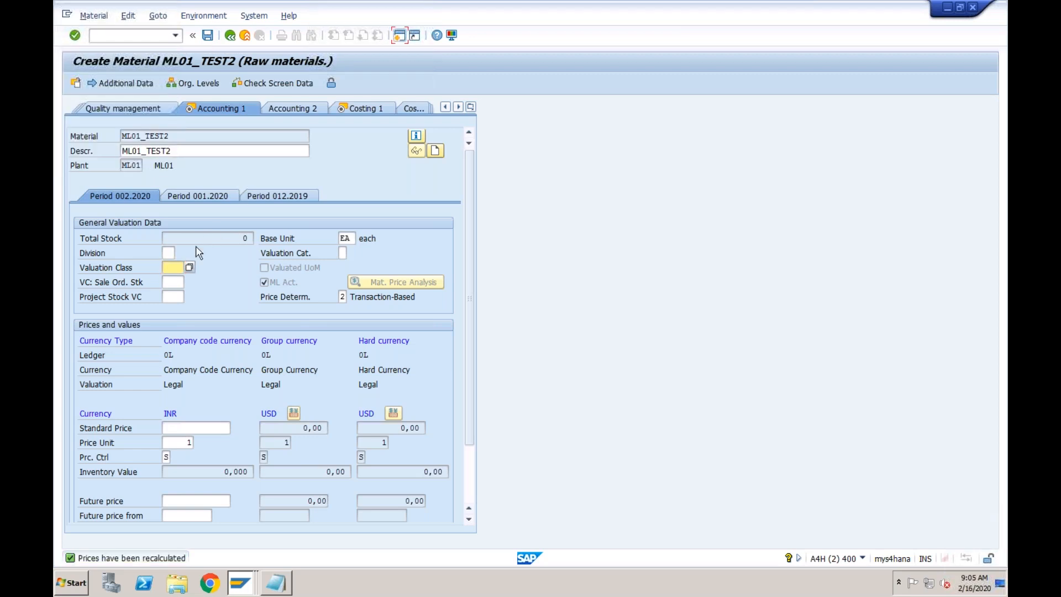
type("3000")
key("Return")
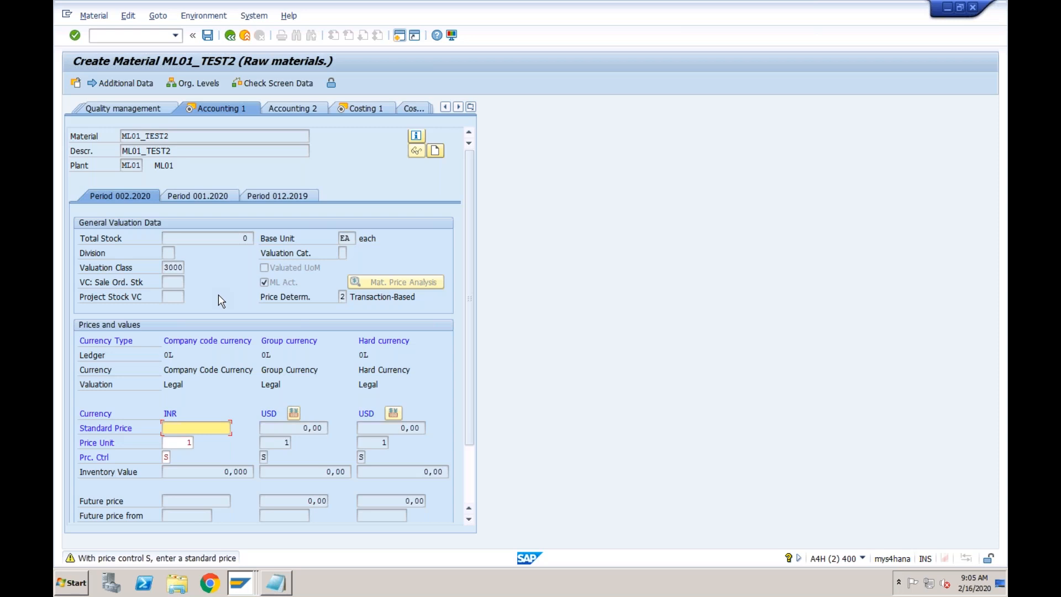
key("Return")
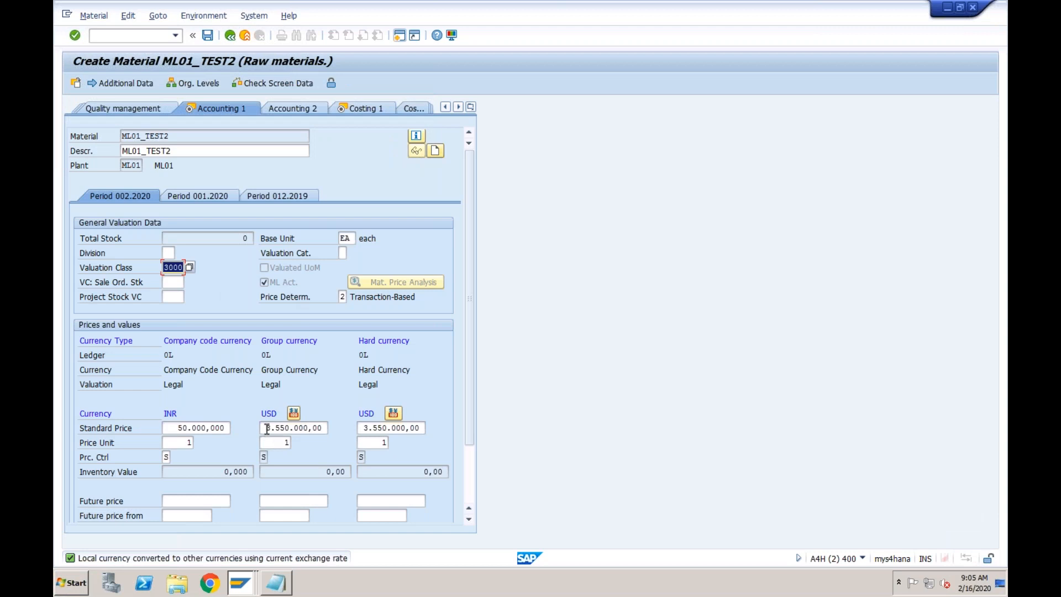
Review the standard prices in company code, group and hard currency, and save material ML01_TEST2
left_click(266, 429)
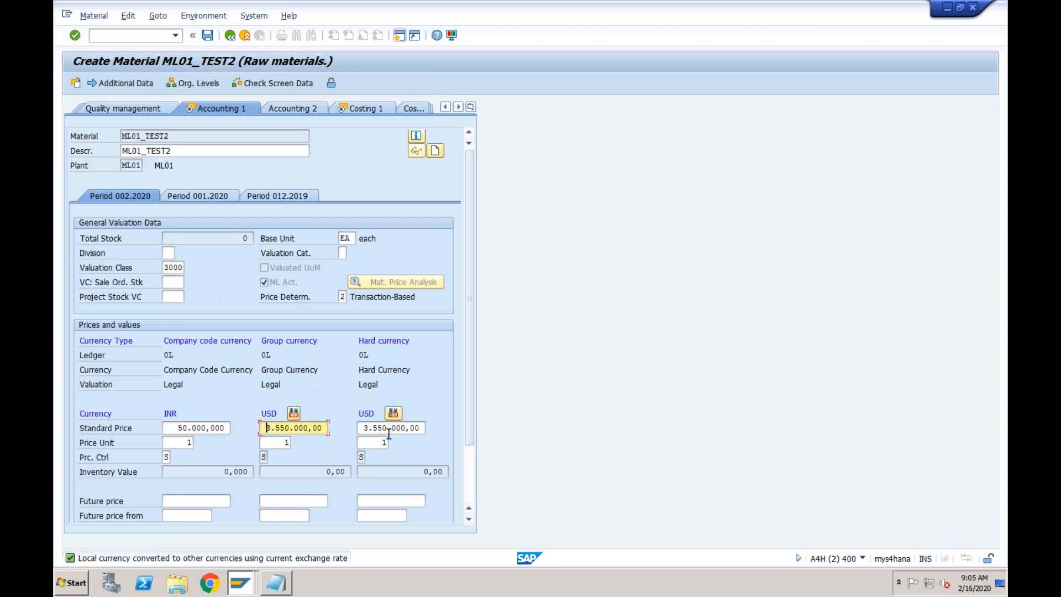
left_click(294, 338)
left_click(367, 341)
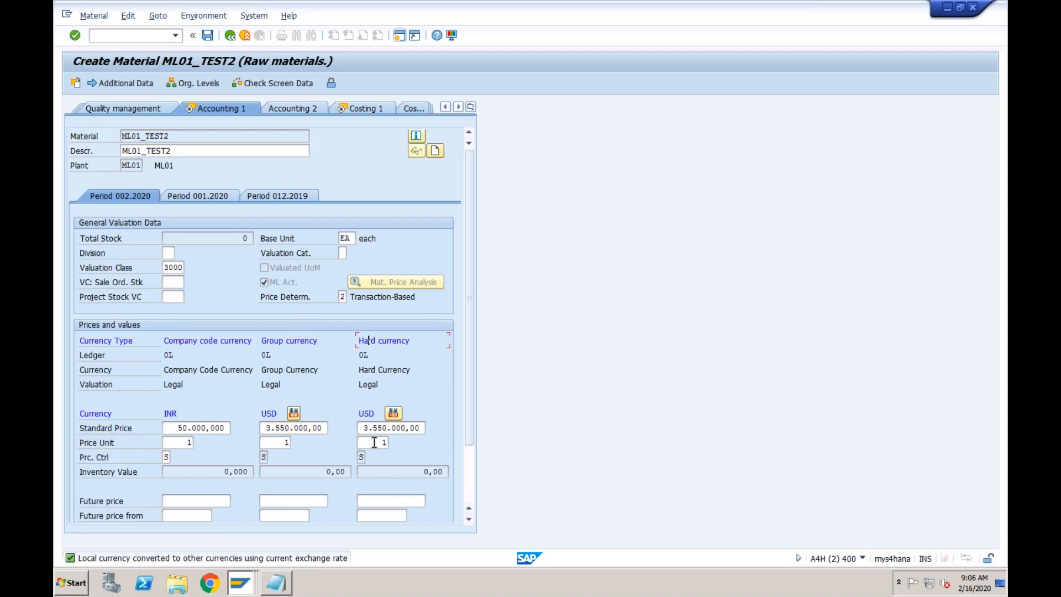
left_click(223, 429)
left_click_drag(220, 430, 171, 429)
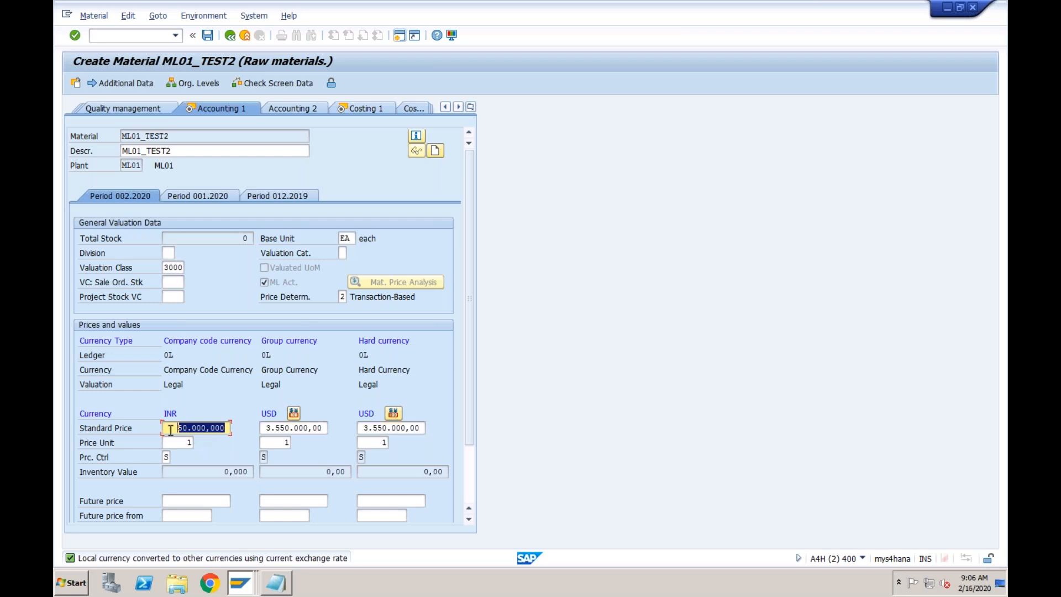
left_click_drag(164, 371, 412, 370)
left_click(363, 370)
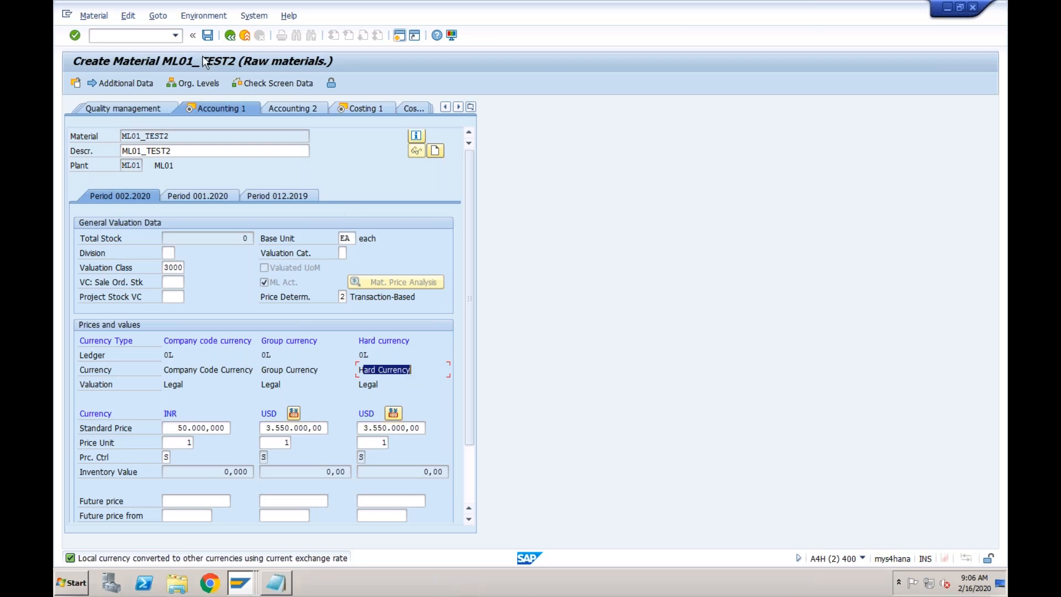
left_click(207, 35)
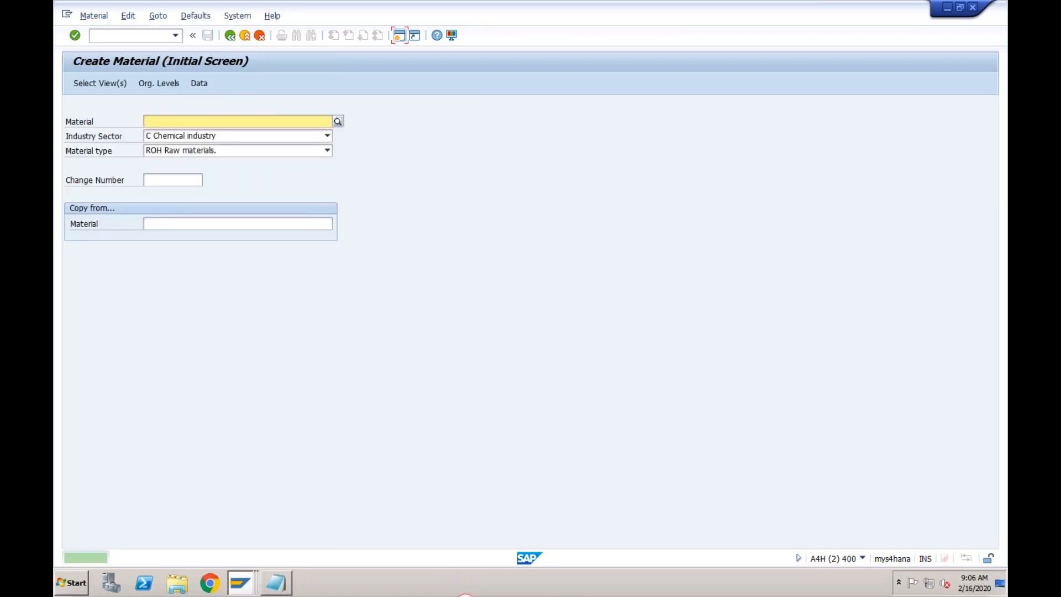
Start transaction MIGO, load the goods receipt for the ML01_TEST purchase order and mark its item as OK
left_click(149, 36)
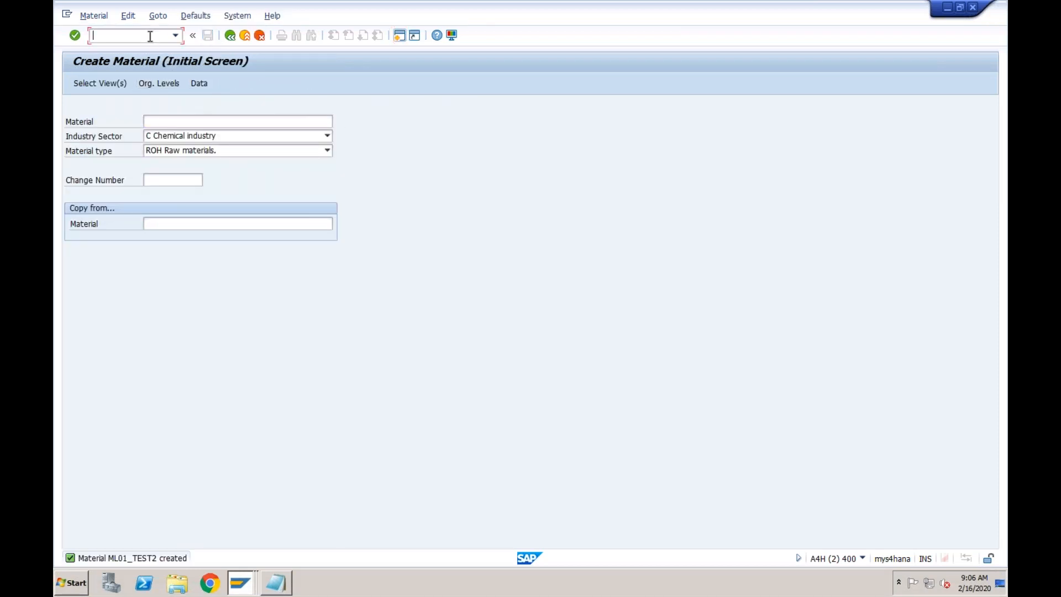
type("/nmigo")
key("Return")
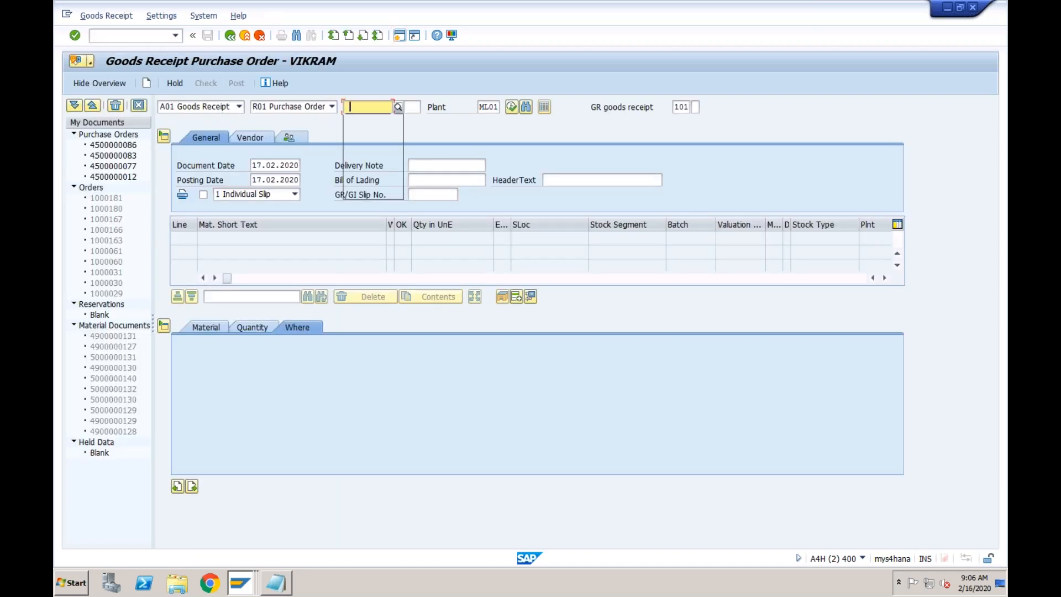
key("Return")
key("Return")
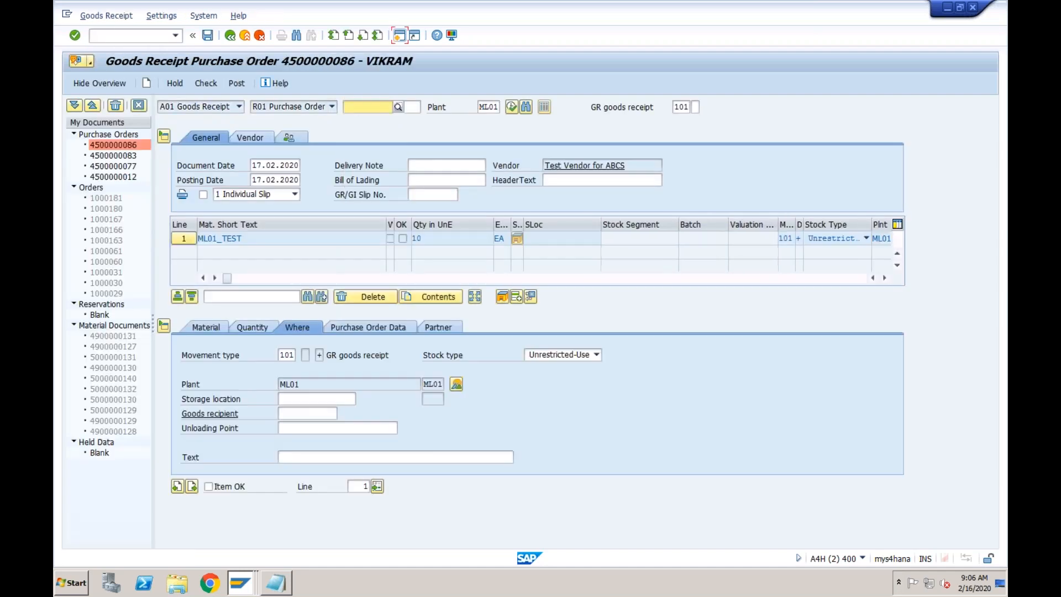
left_click(210, 487)
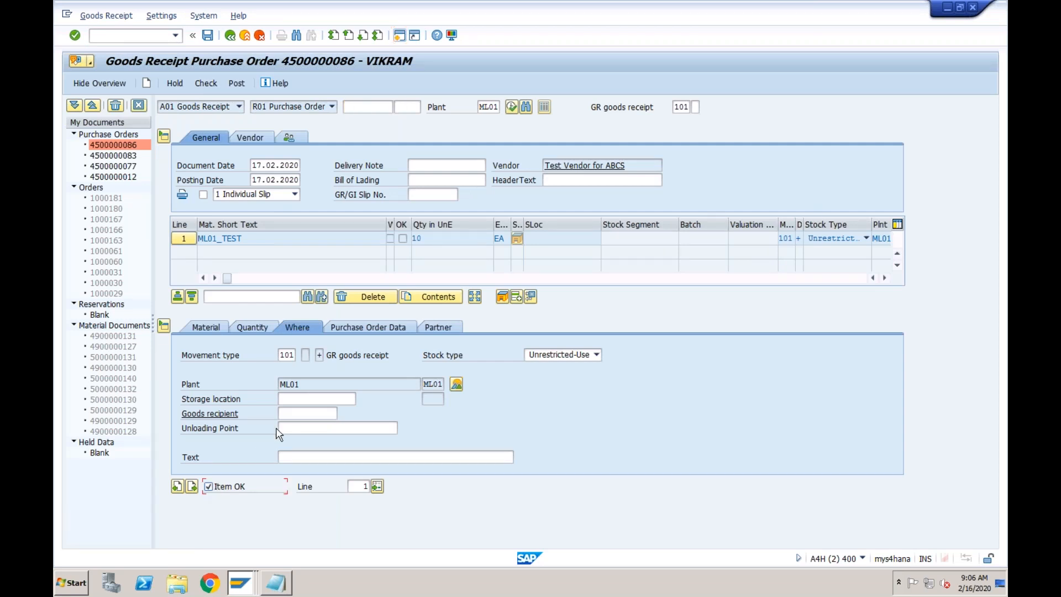
Set the ML01_TEST item's storage location to ML01 and try to post the goods receipt
left_click(290, 399)
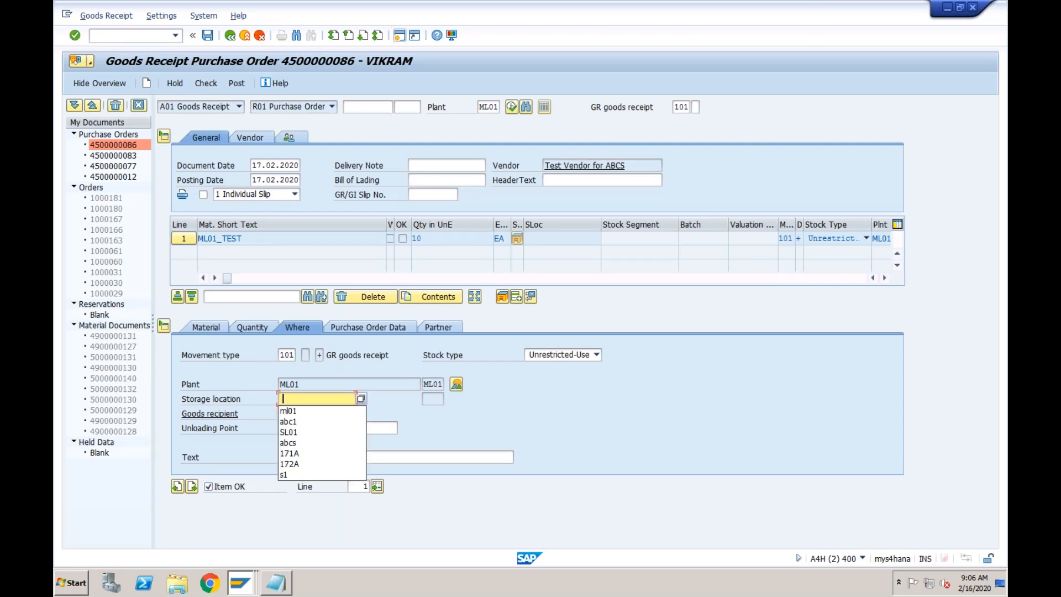
left_click(290, 412)
left_click(237, 84)
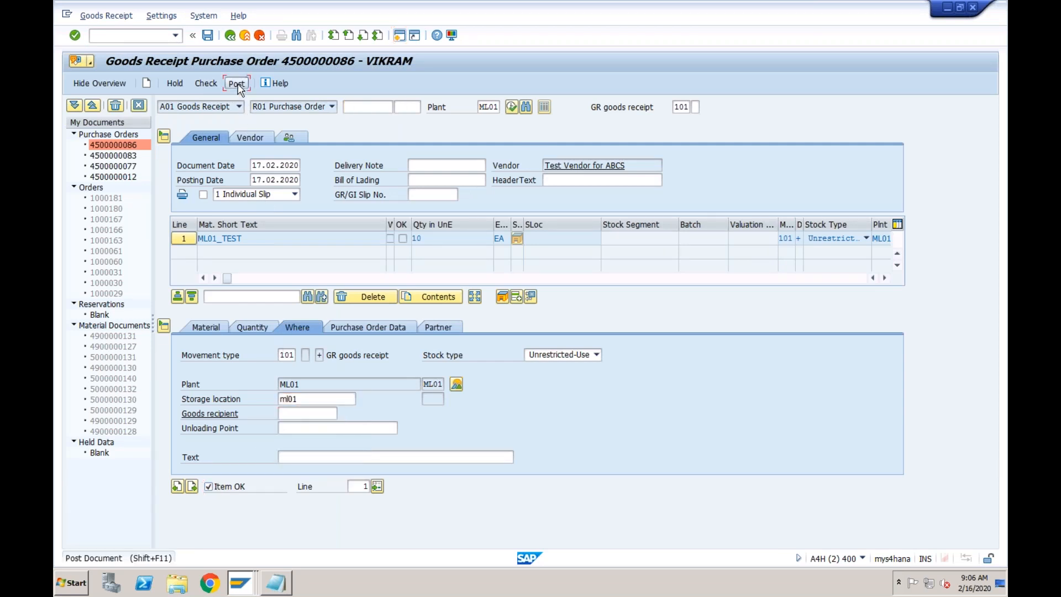
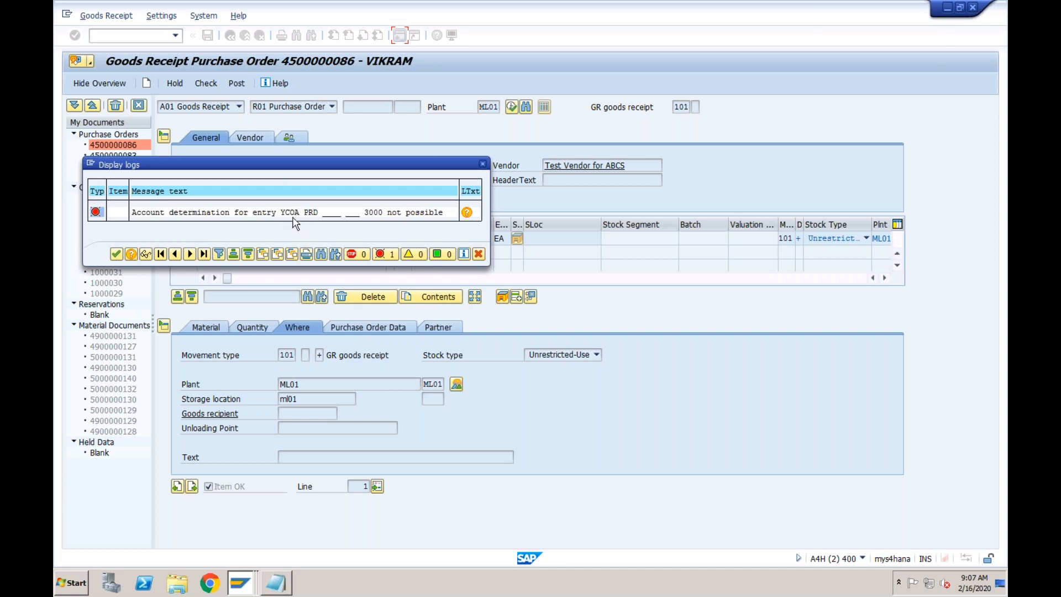
left_click(116, 254)
Switch to the session showing Quantity/value updating, return to the Display IMG structure and collapse Logistics - General
left_click(239, 583)
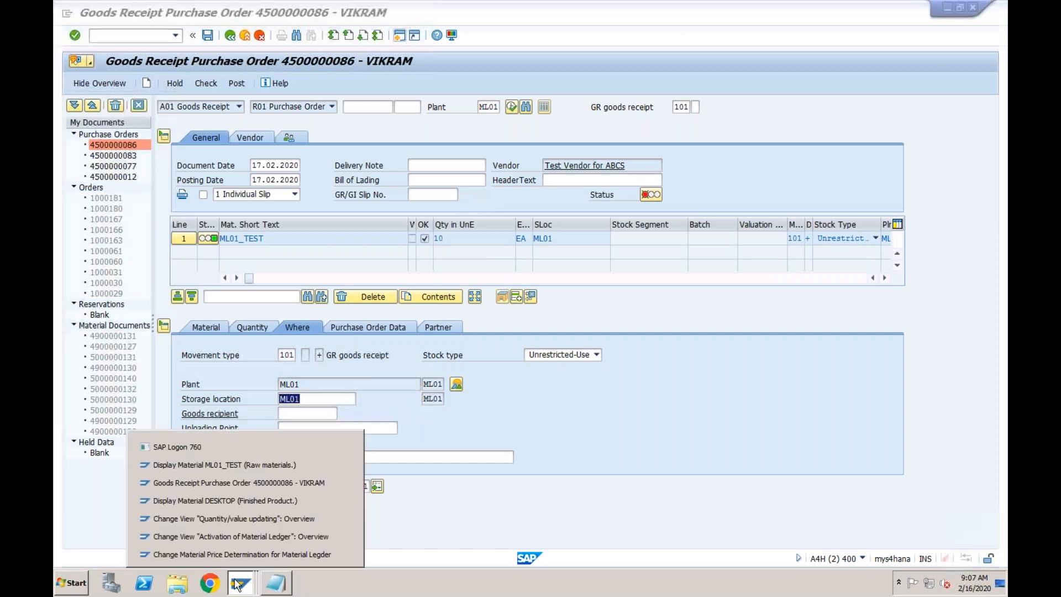
left_click(222, 519)
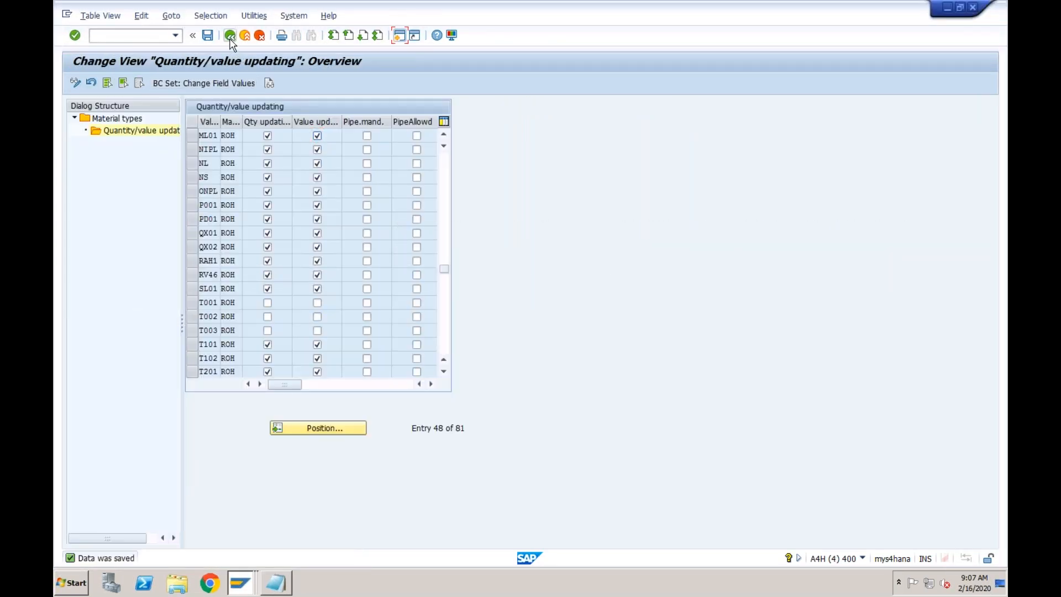
left_click(230, 36)
left_click(229, 37)
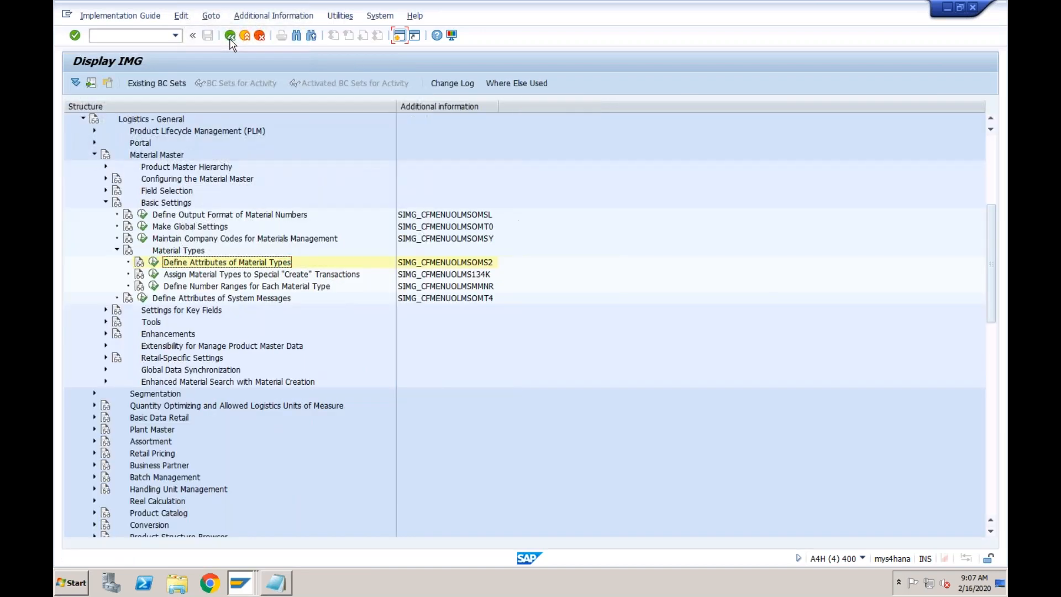
left_click(83, 120)
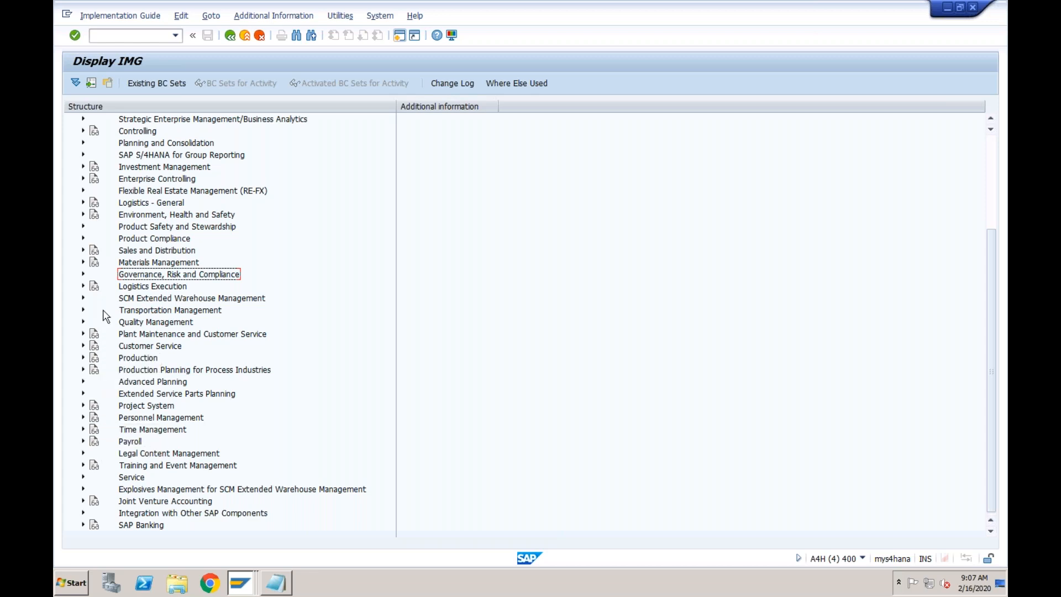
left_click(992, 158)
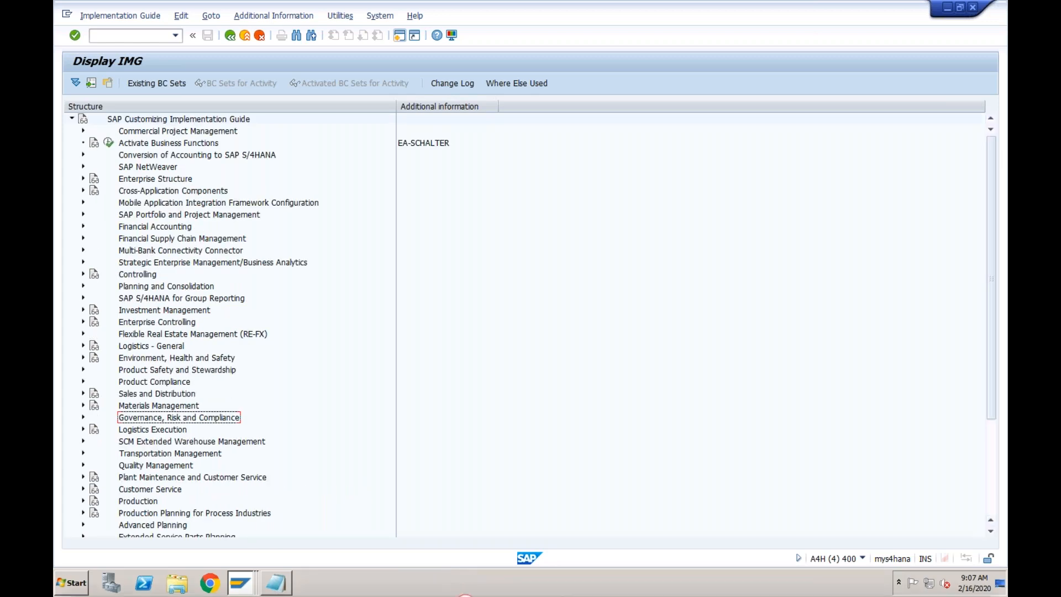
Under Materials Management, Valuation and Account Assignment, Account Determination Without Wizard, start the Group Together Valuation Areas activity
left_click(82, 405)
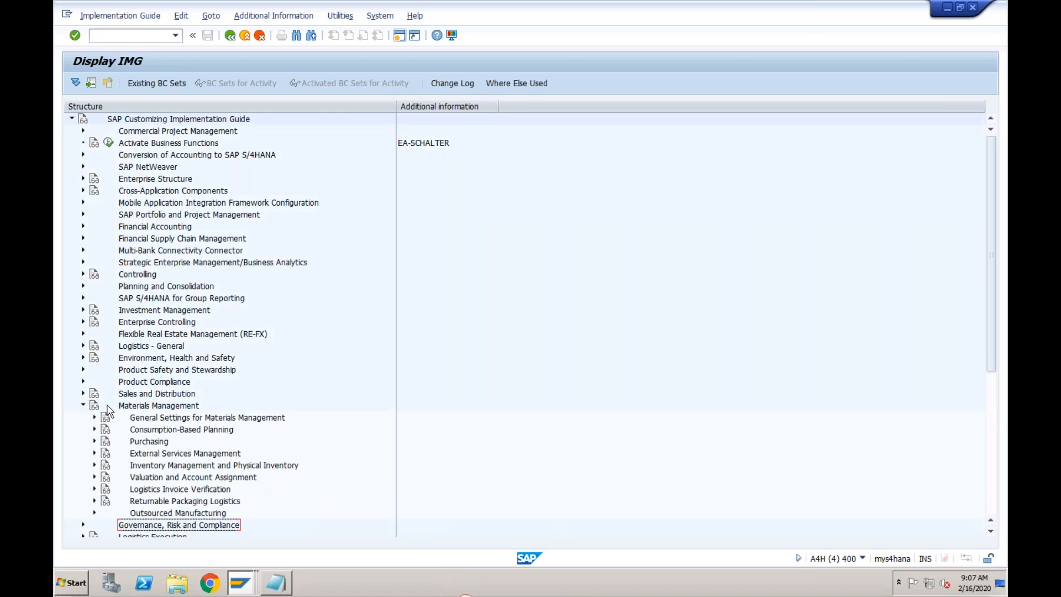
left_click(158, 418)
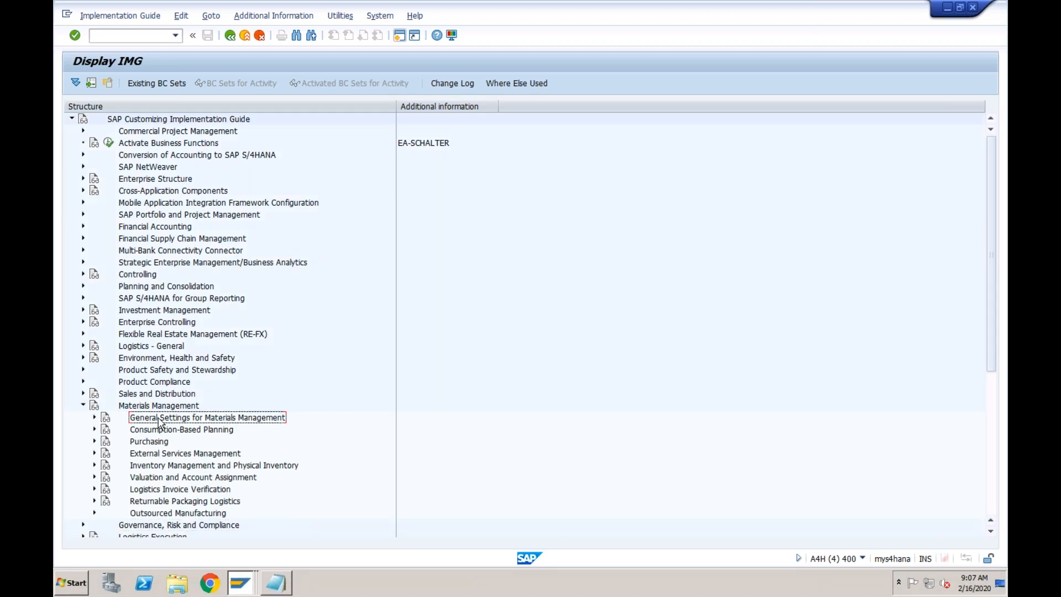
left_click(160, 478)
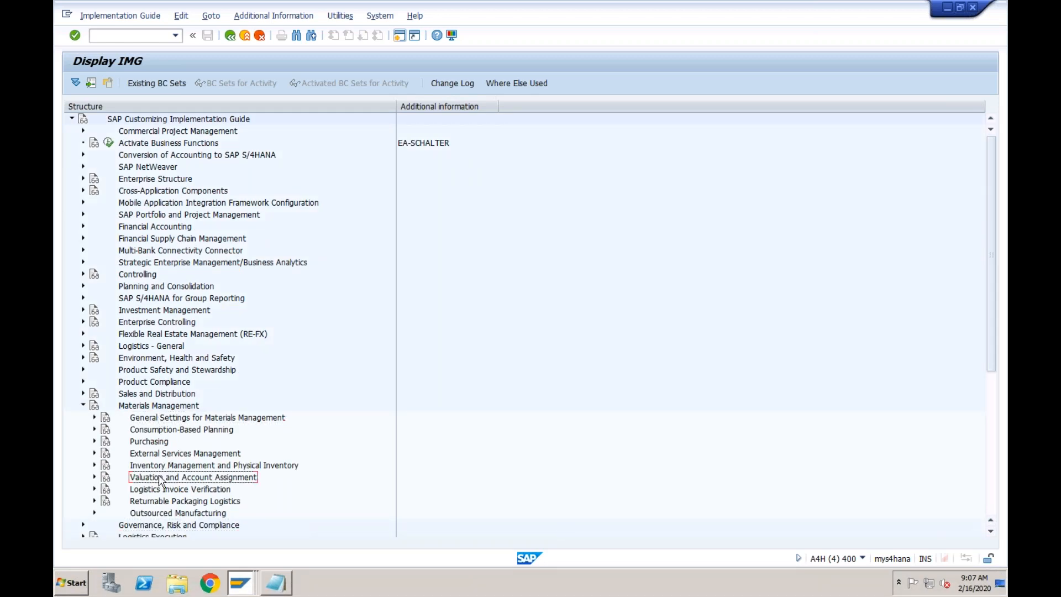
left_click(94, 478)
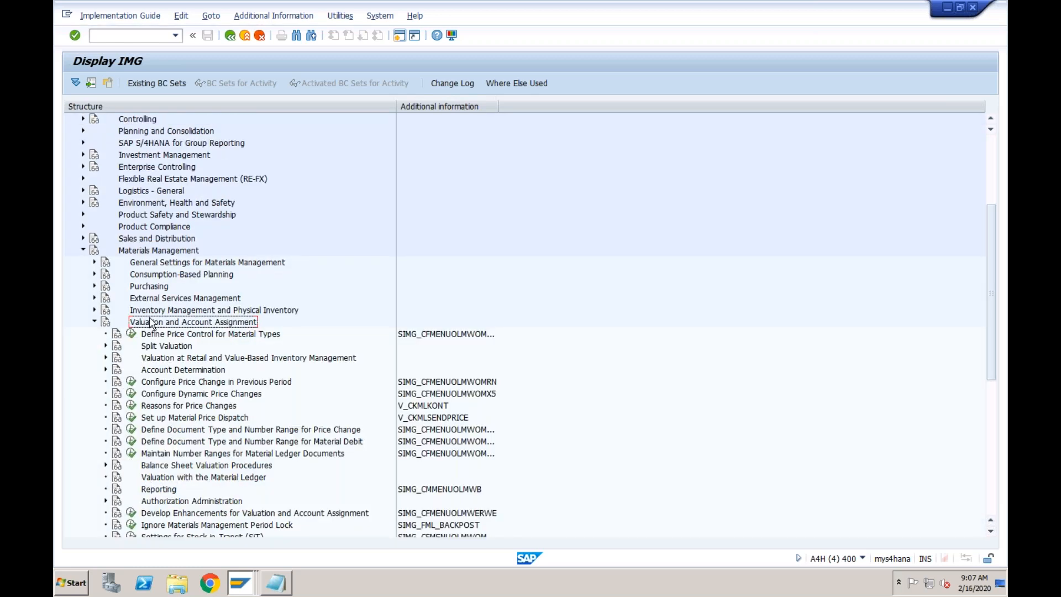
left_click(106, 370)
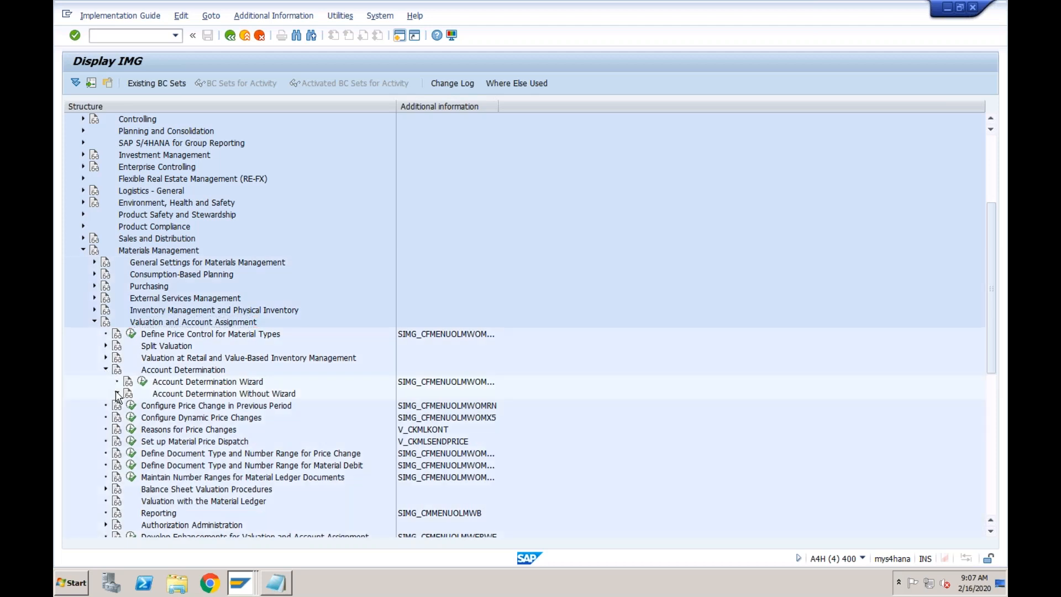
left_click(116, 393)
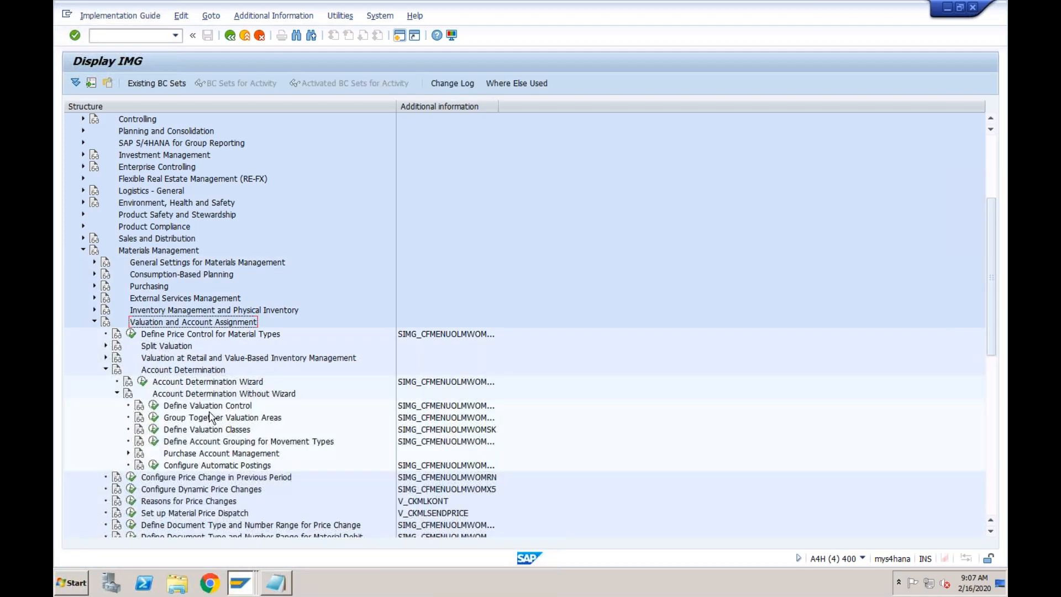
left_click(155, 418)
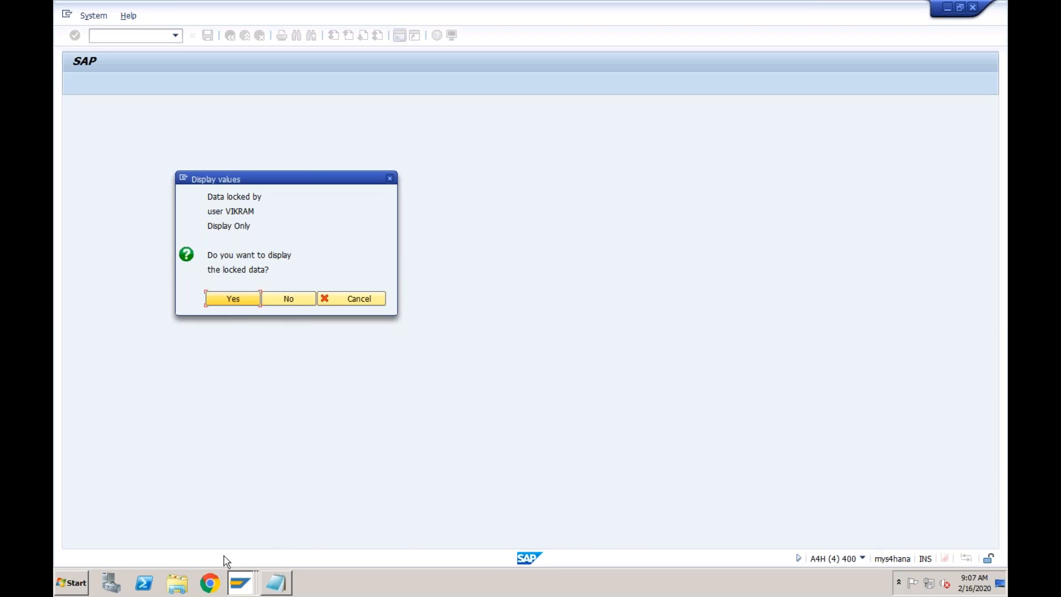
Switch to the Activation of Material Ledger session, exit that view and close its activity selection
left_click(238, 581)
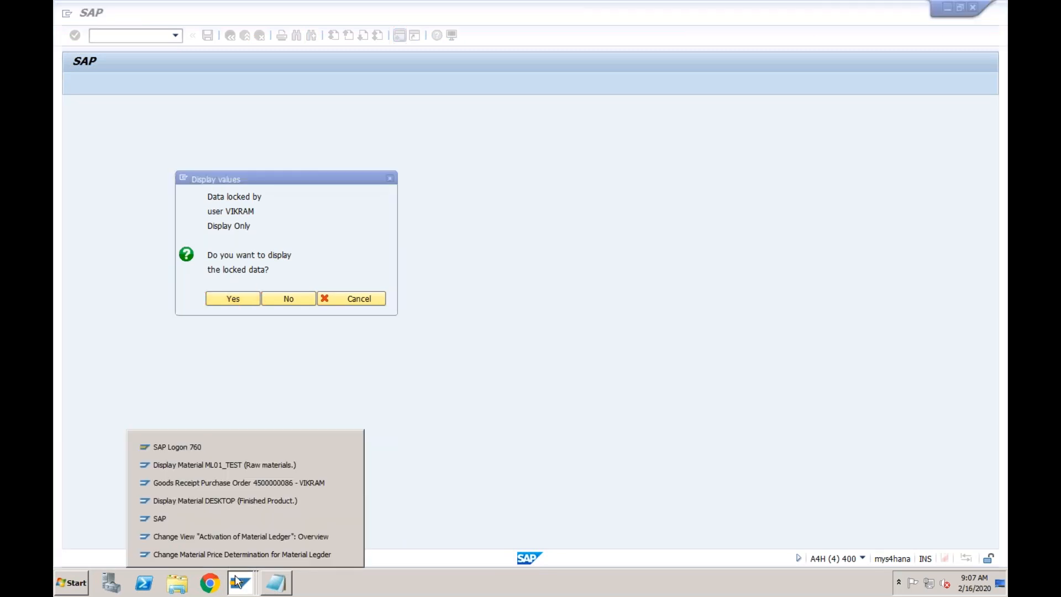
left_click(241, 536)
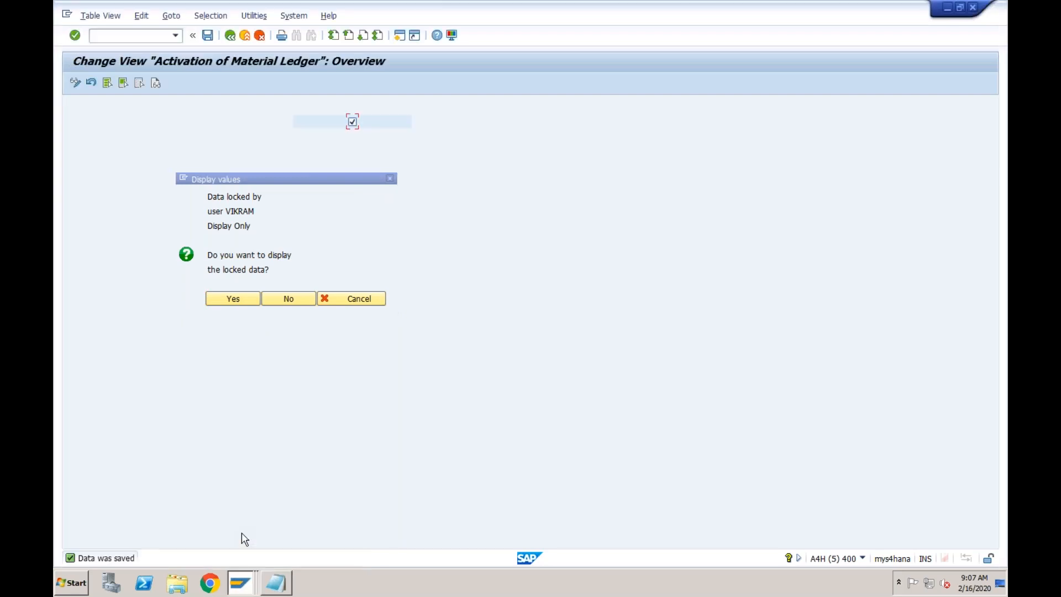
left_click(245, 37)
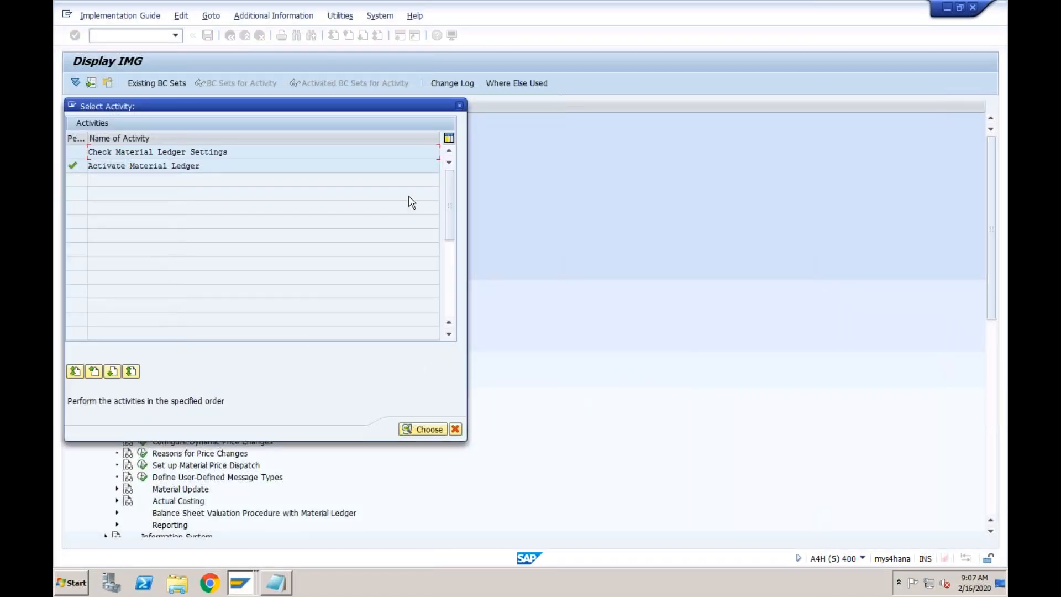
left_click(459, 103)
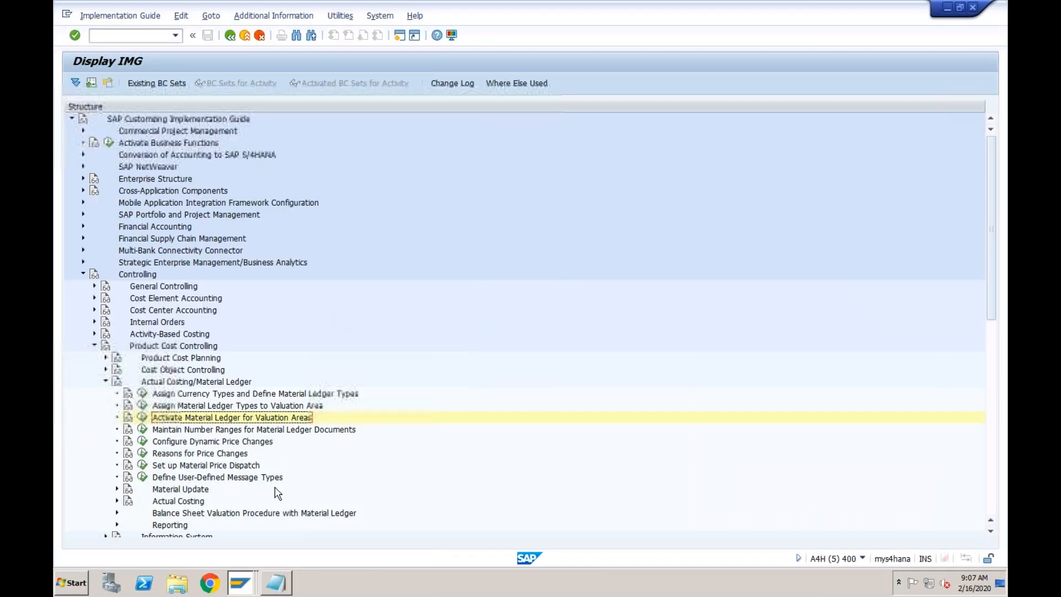
left_click(242, 583)
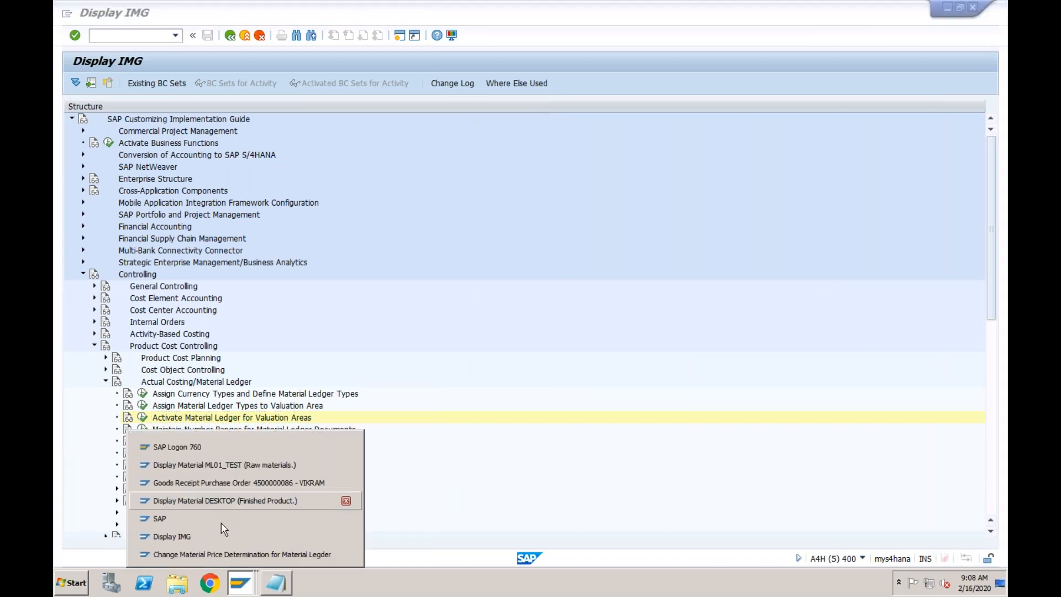
left_click(219, 534)
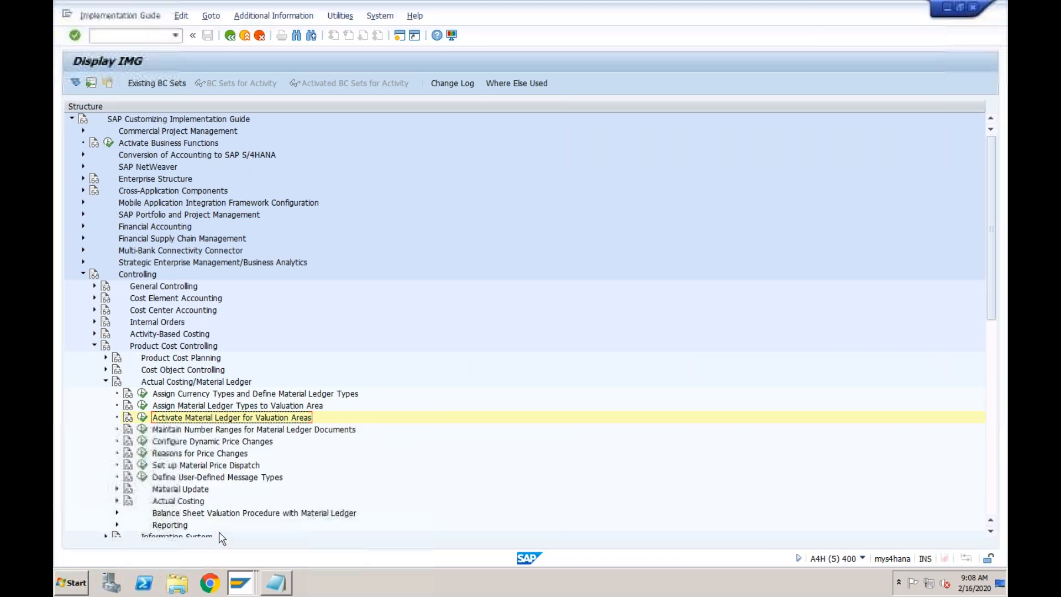
Return to the locked-data session, decline displaying the locked data and restart Group Together Valuation Areas
left_click(228, 583)
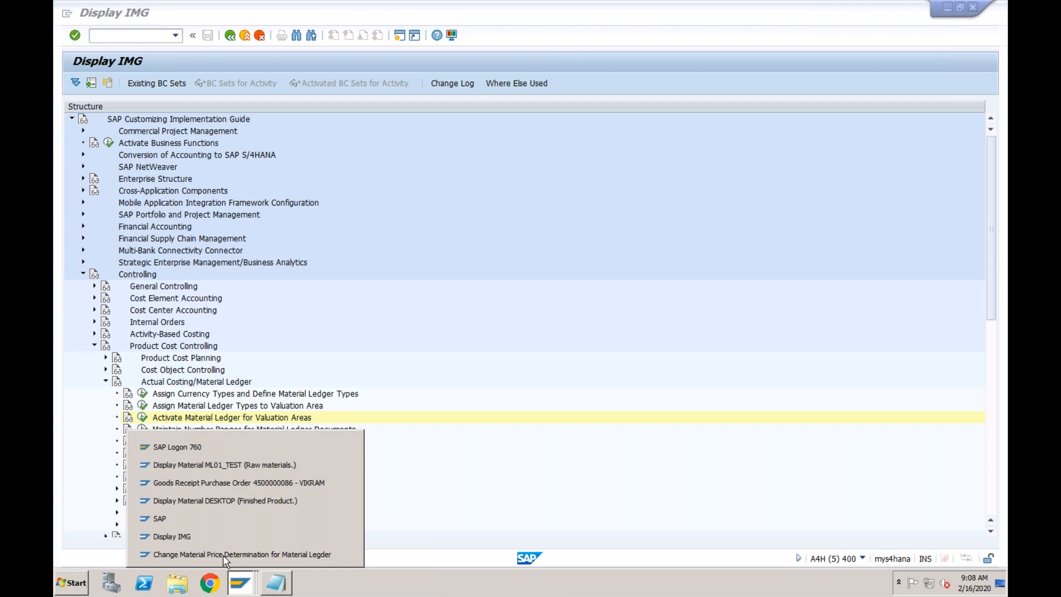
left_click(218, 521)
left_click(283, 300)
left_click(153, 417)
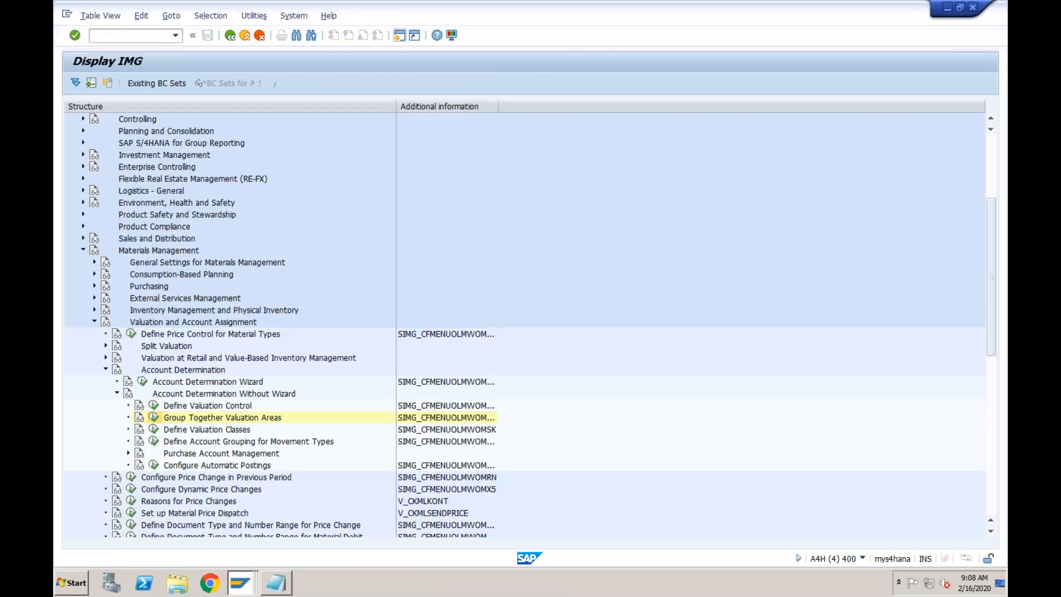
Assign valuation grouping code 0001 to valuation area ML01 and save it in the proposed customizing request
left_click(221, 386)
type("ml01")
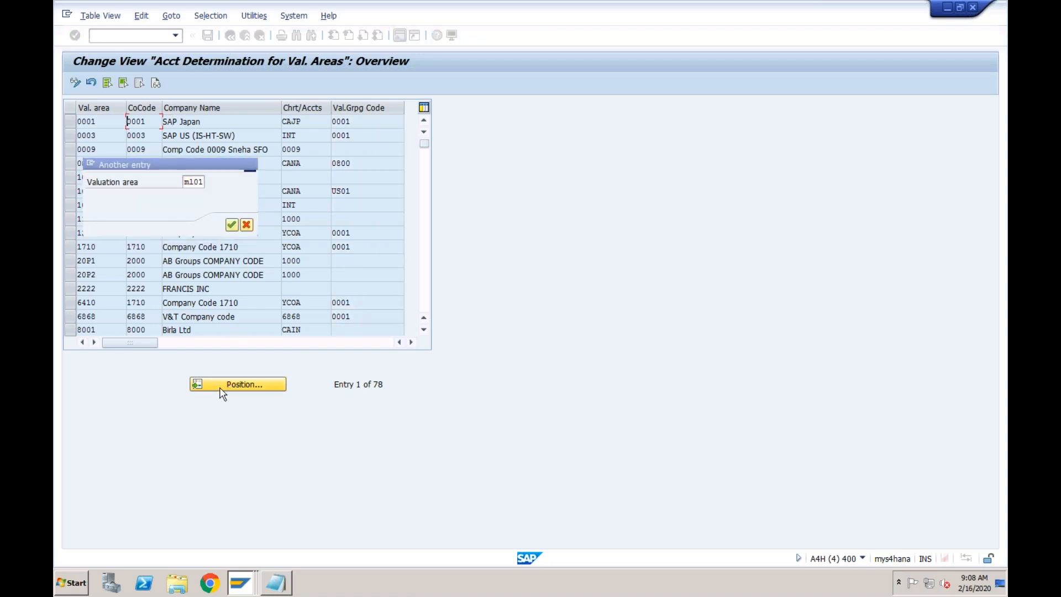
key("Return")
left_click(366, 121)
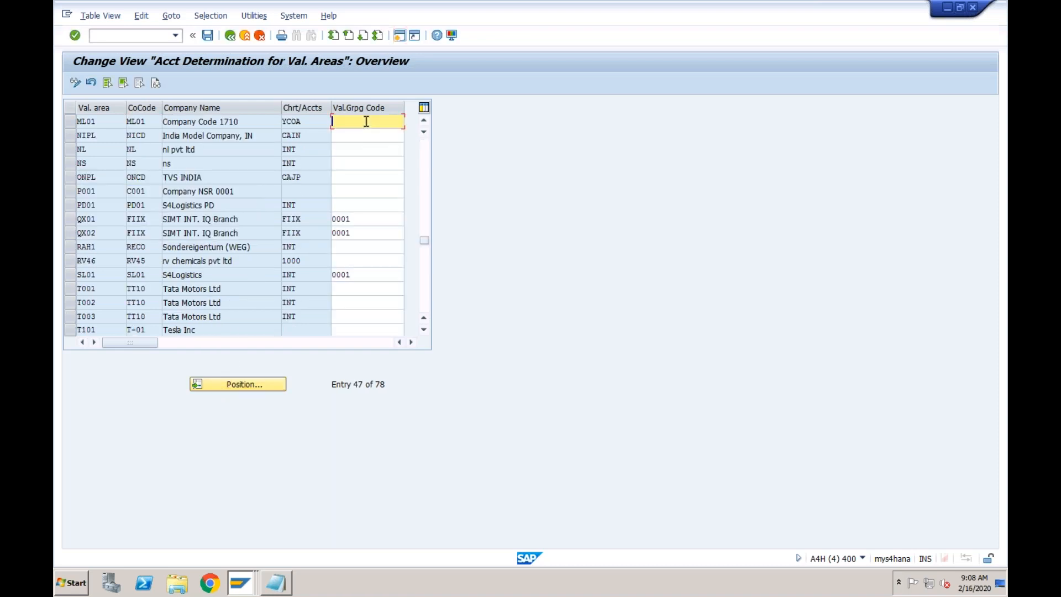
type("0001")
key("Return")
left_click(207, 35)
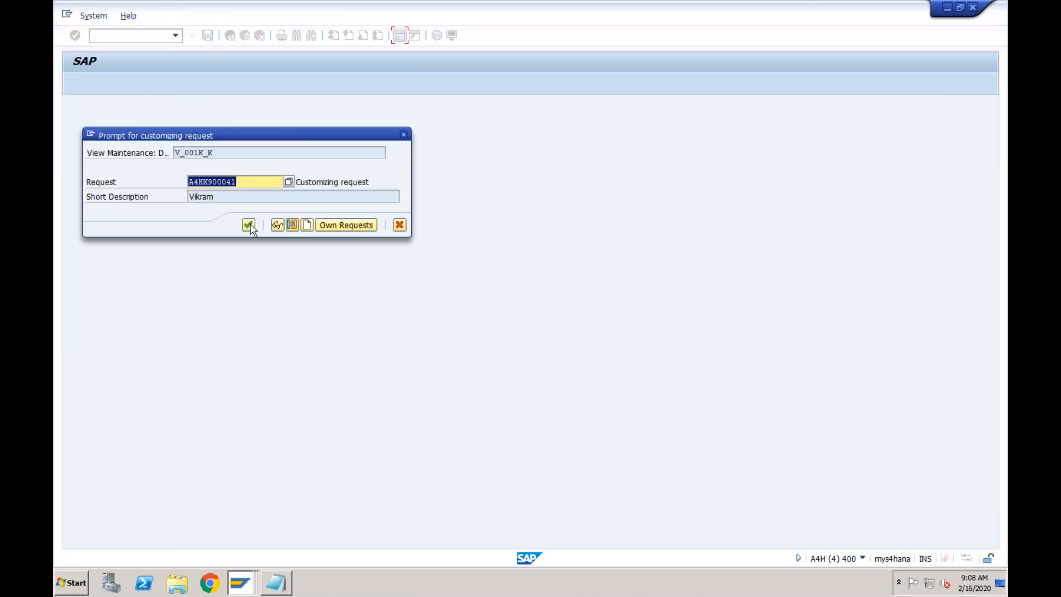
left_click(248, 226)
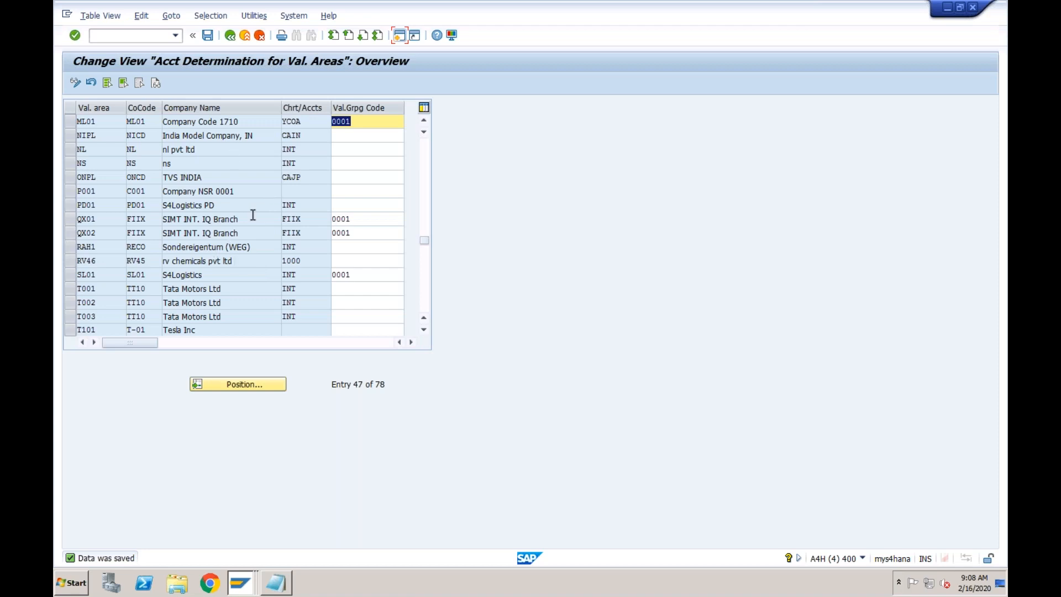
Switch back to the goods receipt session and retry posting the ML01_TEST receipt
left_click(238, 584)
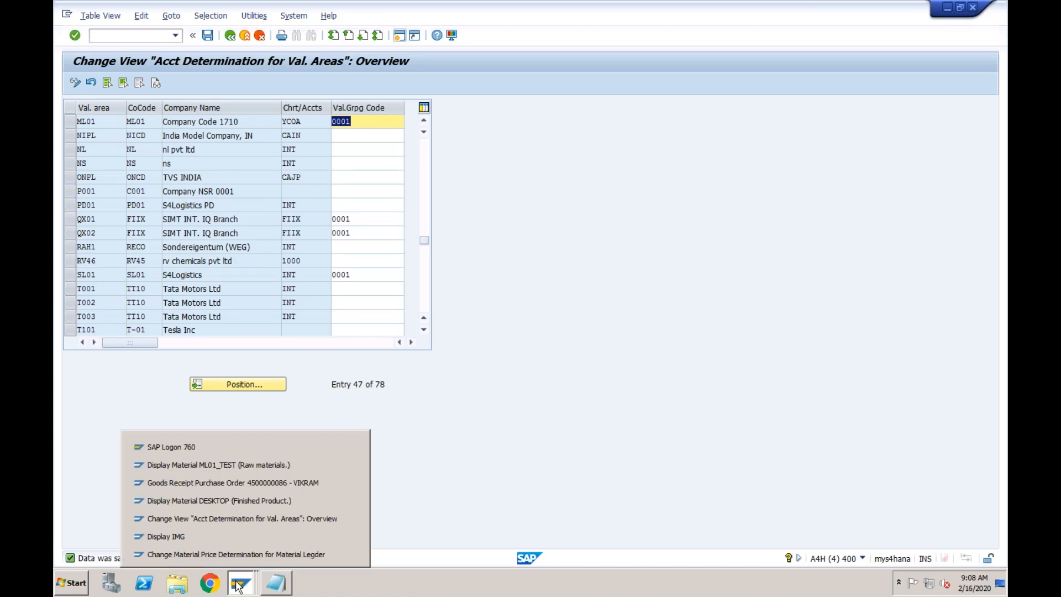
left_click(262, 480)
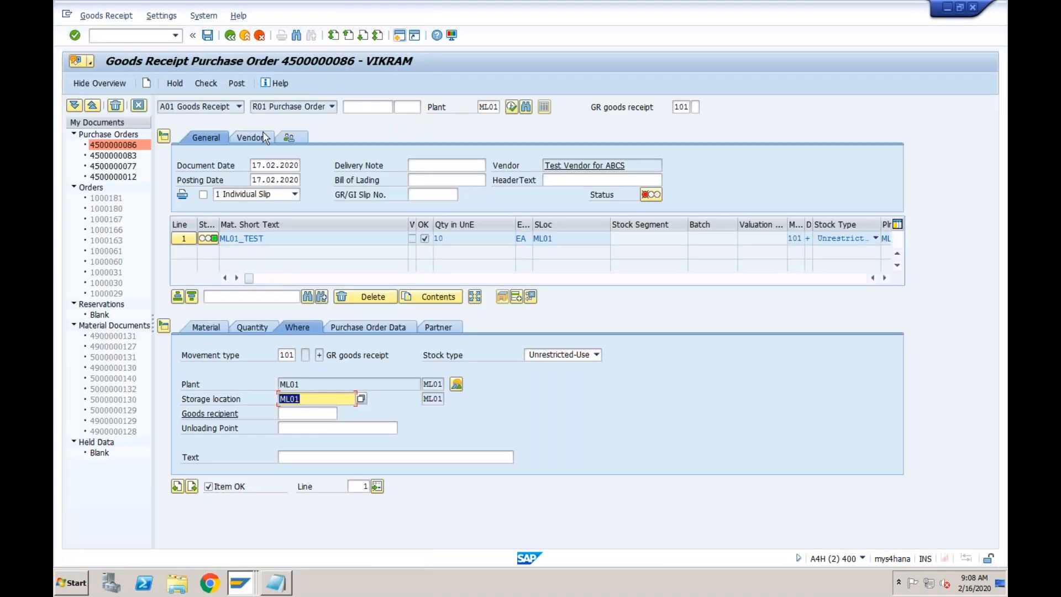
left_click(238, 83)
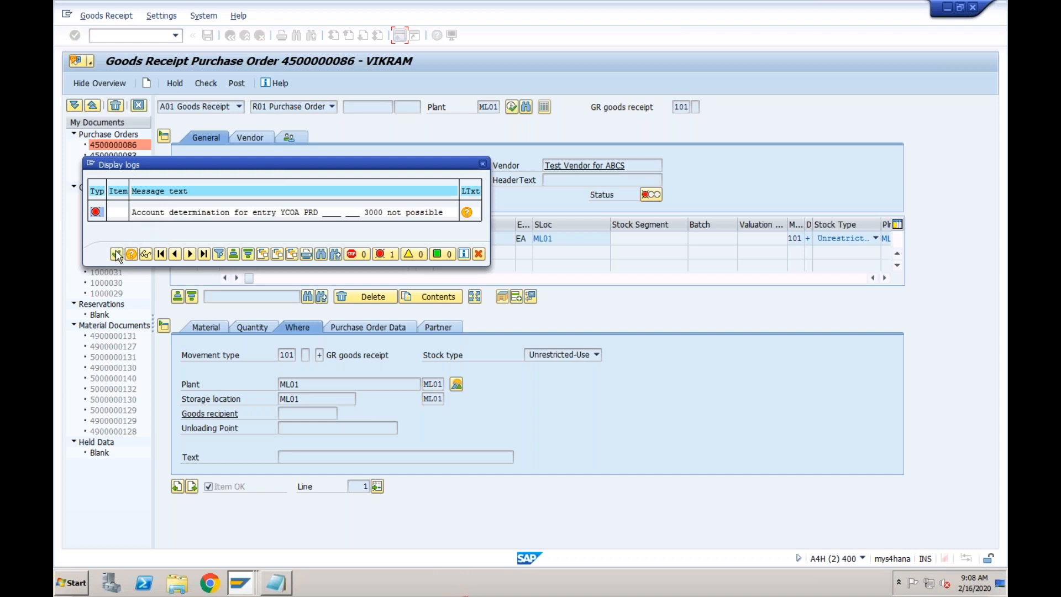
left_click(116, 254)
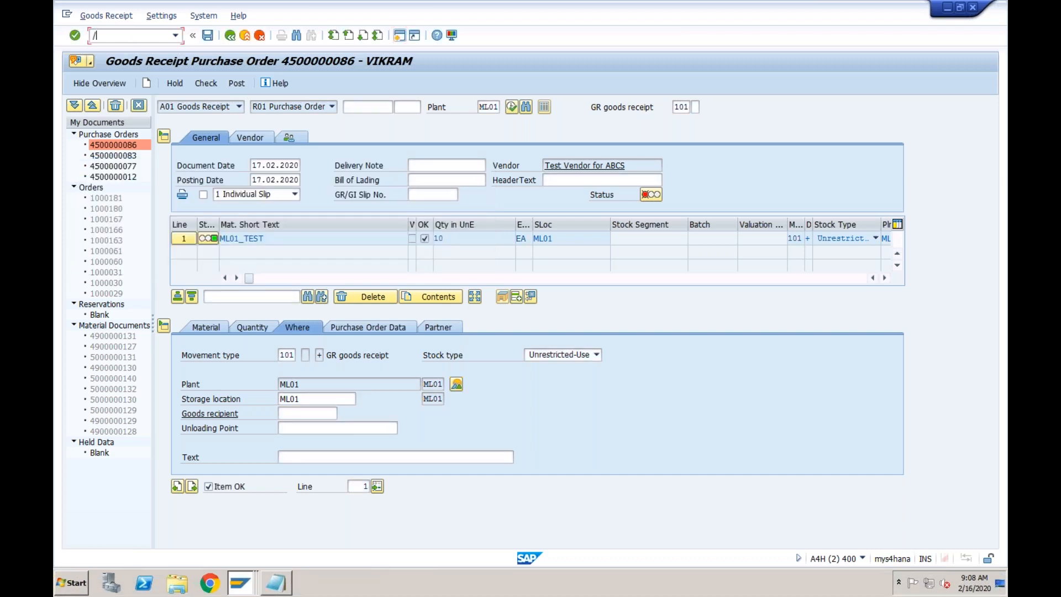
Restart transaction MIGO and reload the goods receipt for the ML01_TEST purchase order
type("/nmigo")
key("Return")
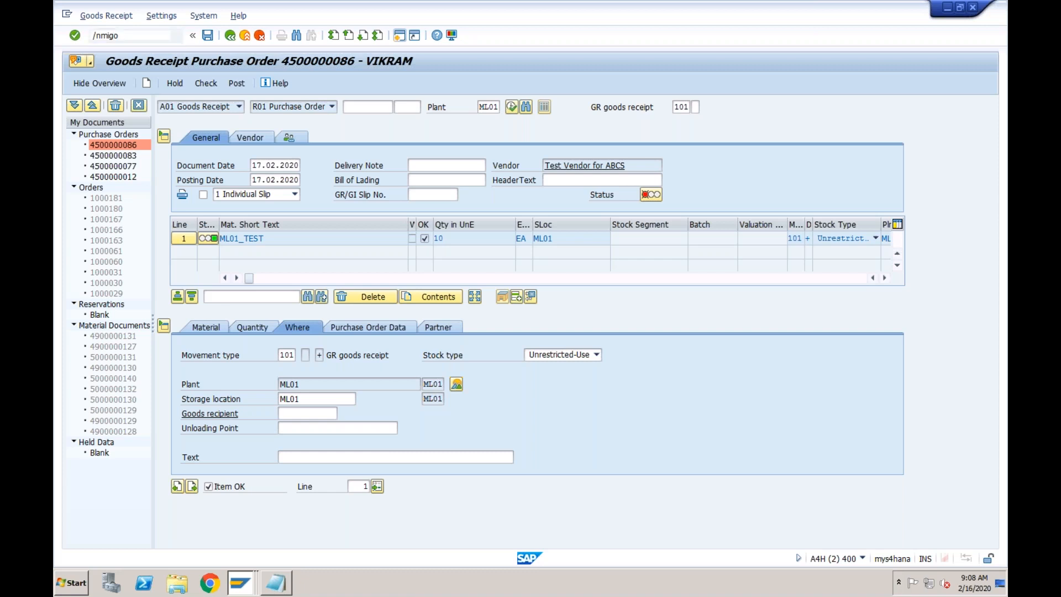
key("Down")
key("Return")
key("Return")
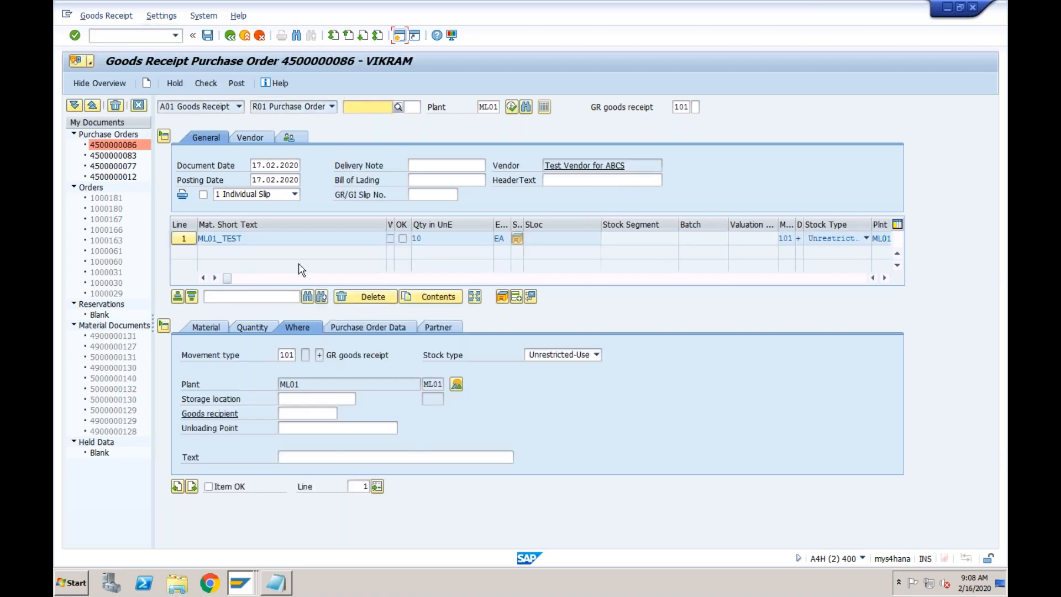
Mark the reloaded ML01_TEST item as OK, set its storage location to ML01 and try to post the receipt
left_click(219, 487)
left_click(298, 396)
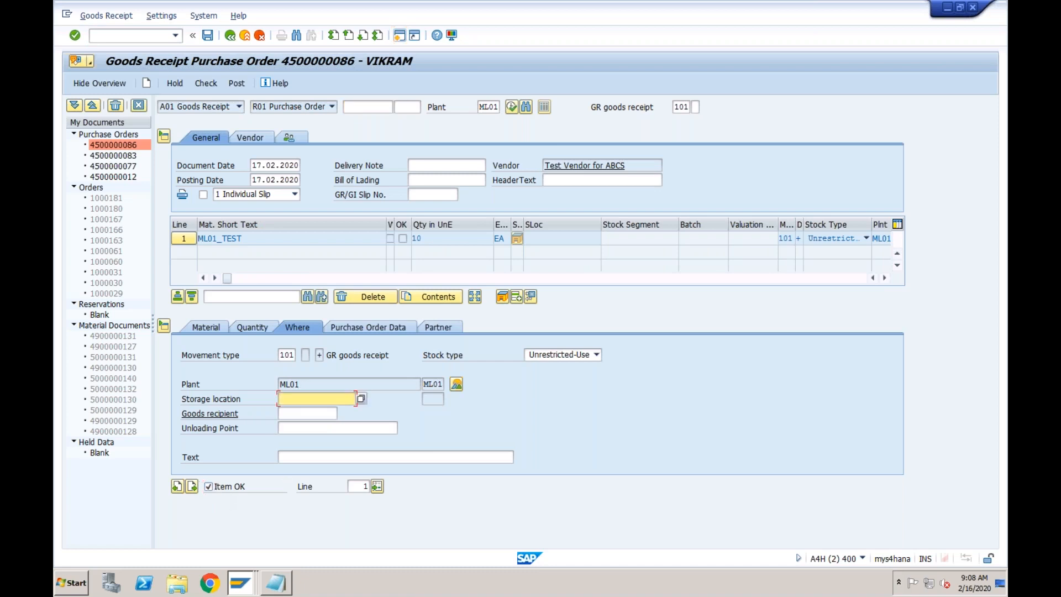
type("ml01")
left_click(237, 83)
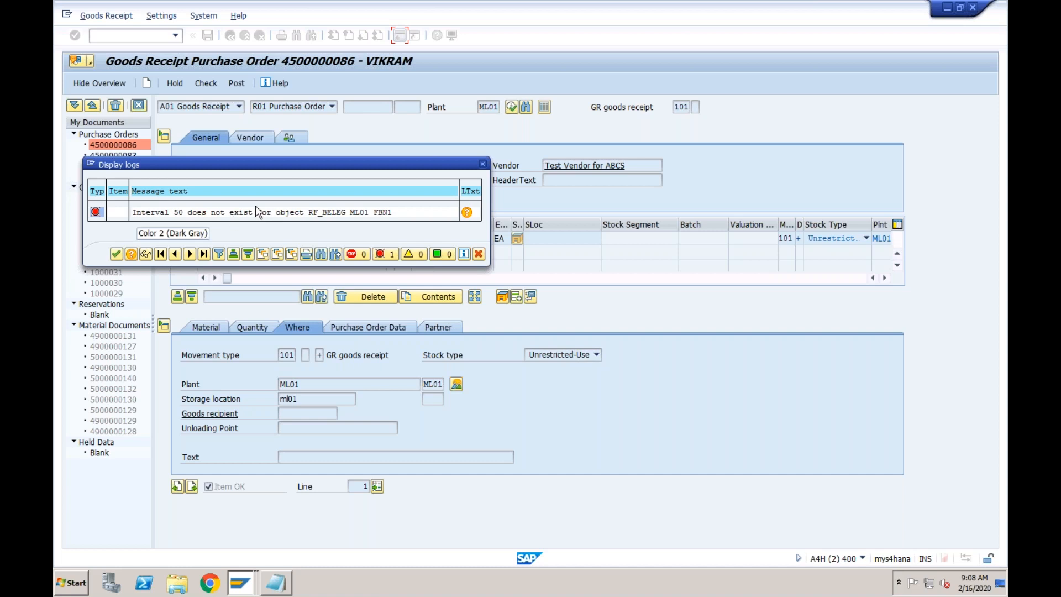
Dismiss the posting log, switch to the Display IMG session and start transaction FBN1 for accounting document number ranges
left_click(116, 254)
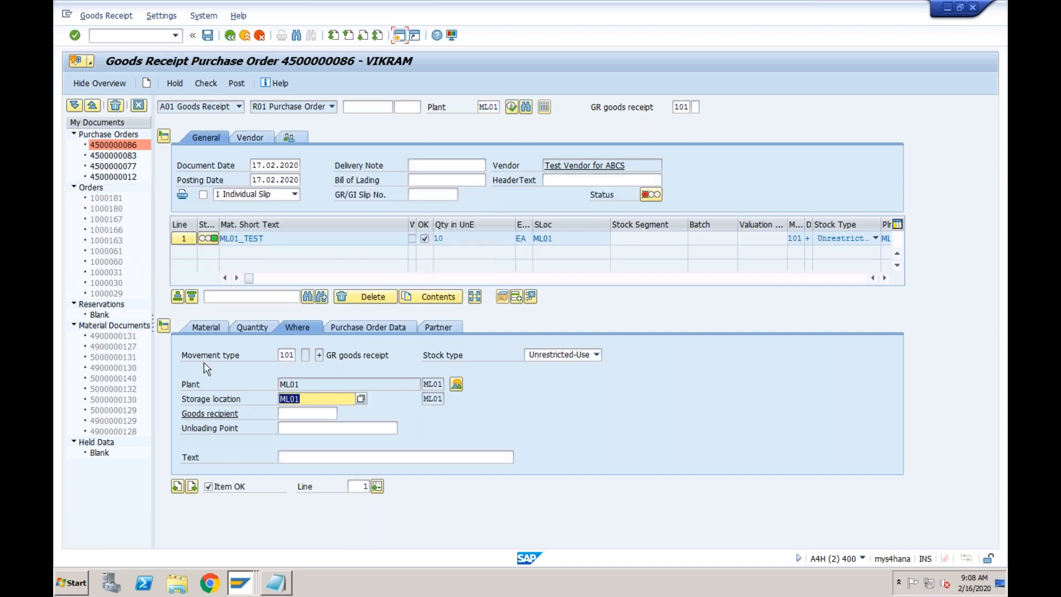
left_click(240, 591)
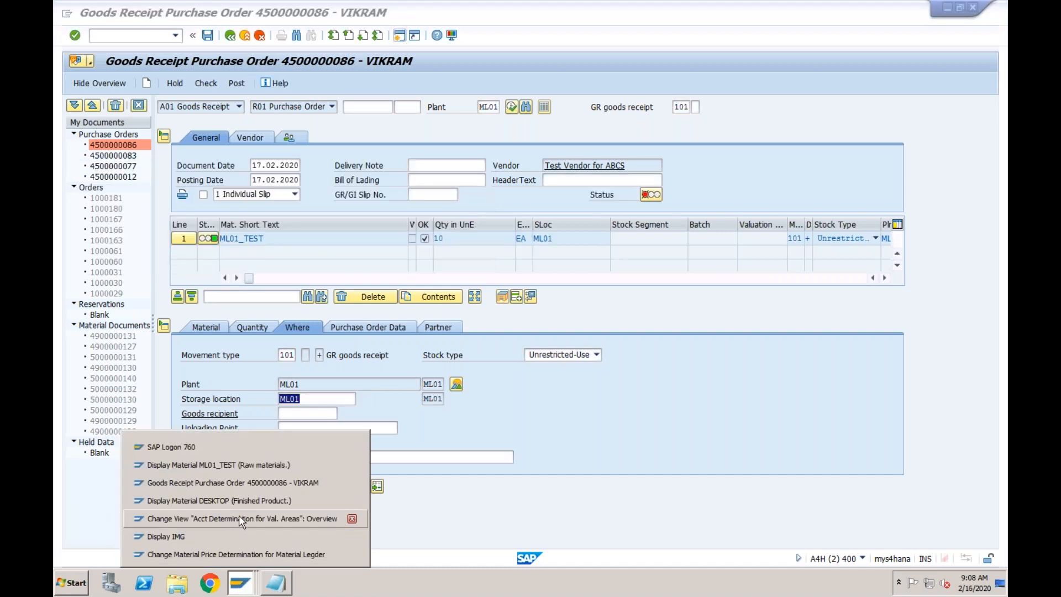
left_click(231, 534)
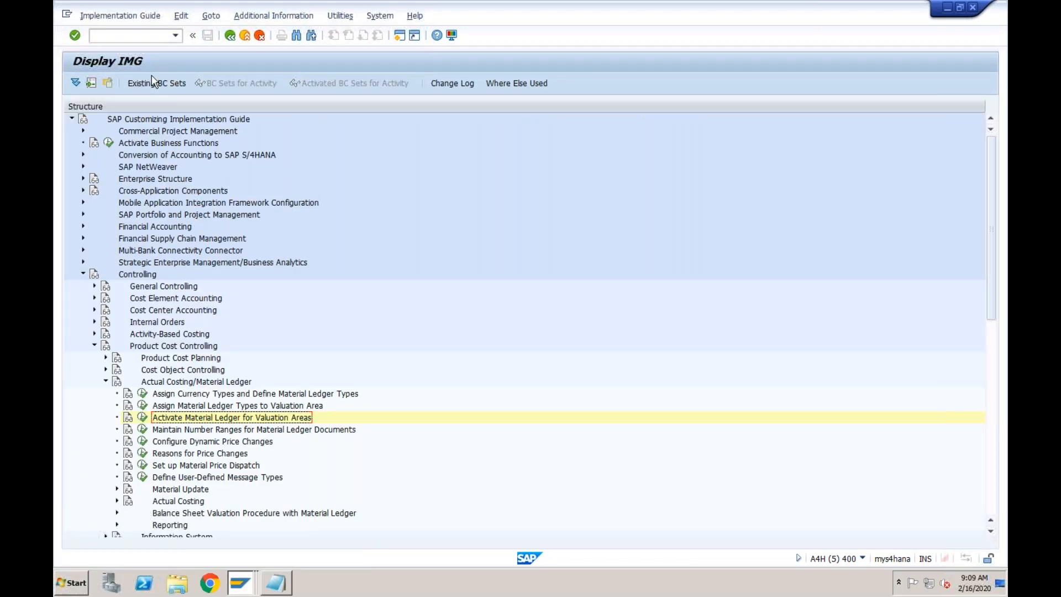
left_click(142, 34)
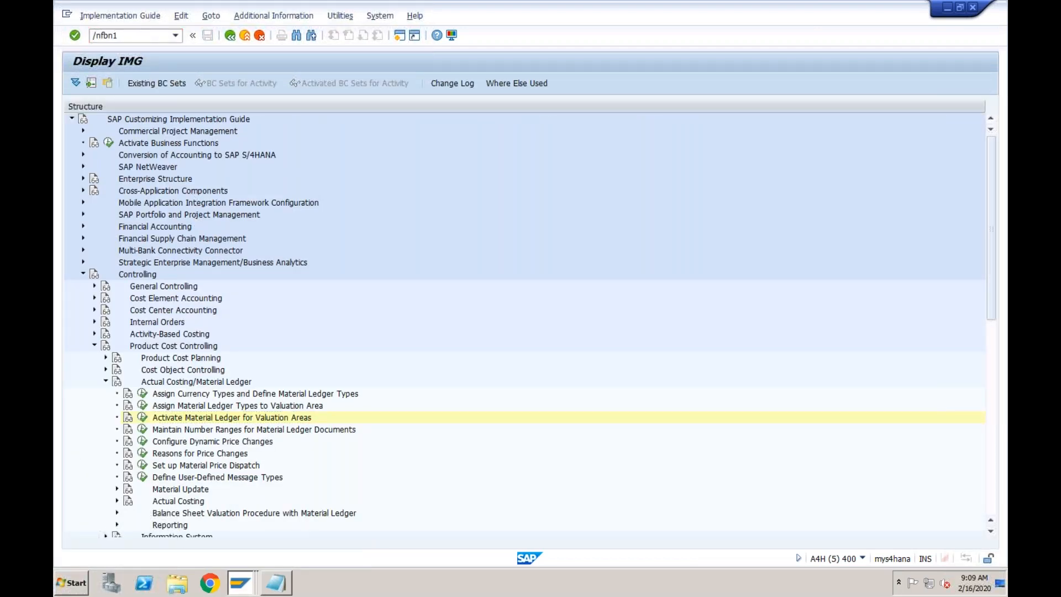
key("Return")
Copy the accounting document number range intervals from company code 0001 to ML01
left_click(99, 82)
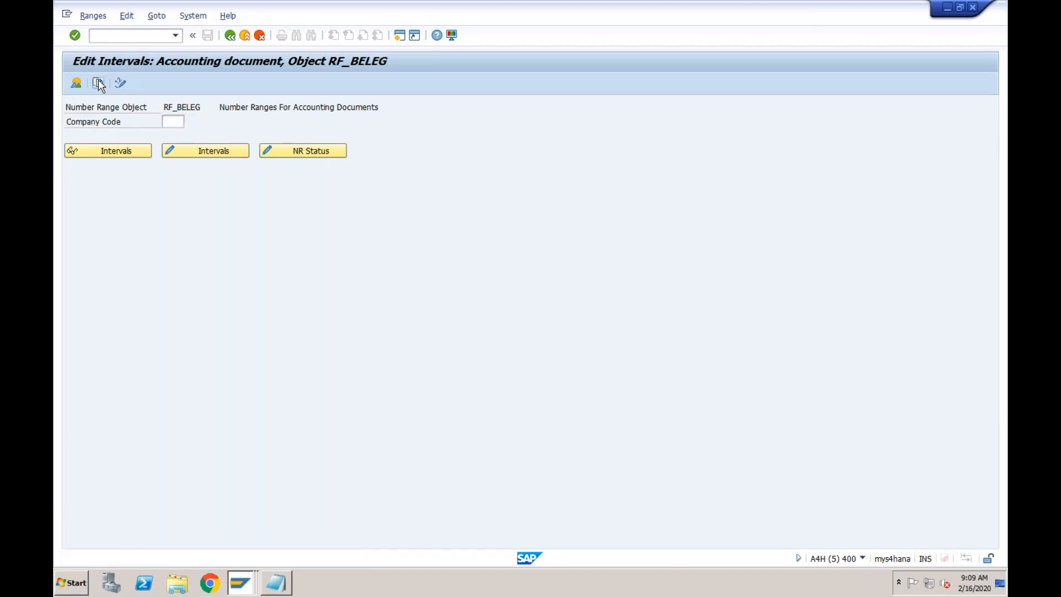
type("0001")
key("Tab")
type("m100")
key("Return")
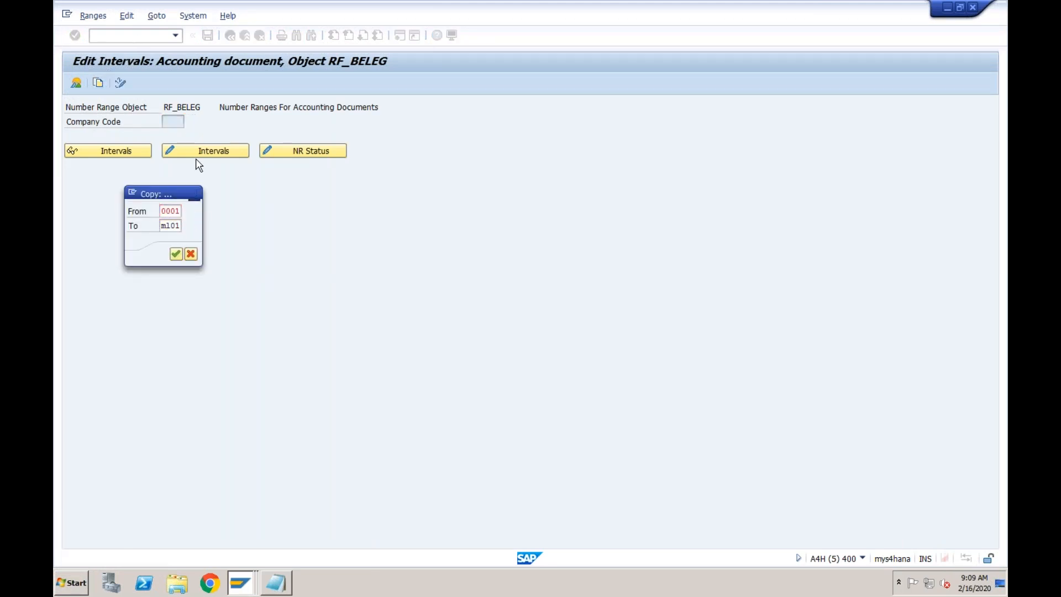
left_click(425, 399)
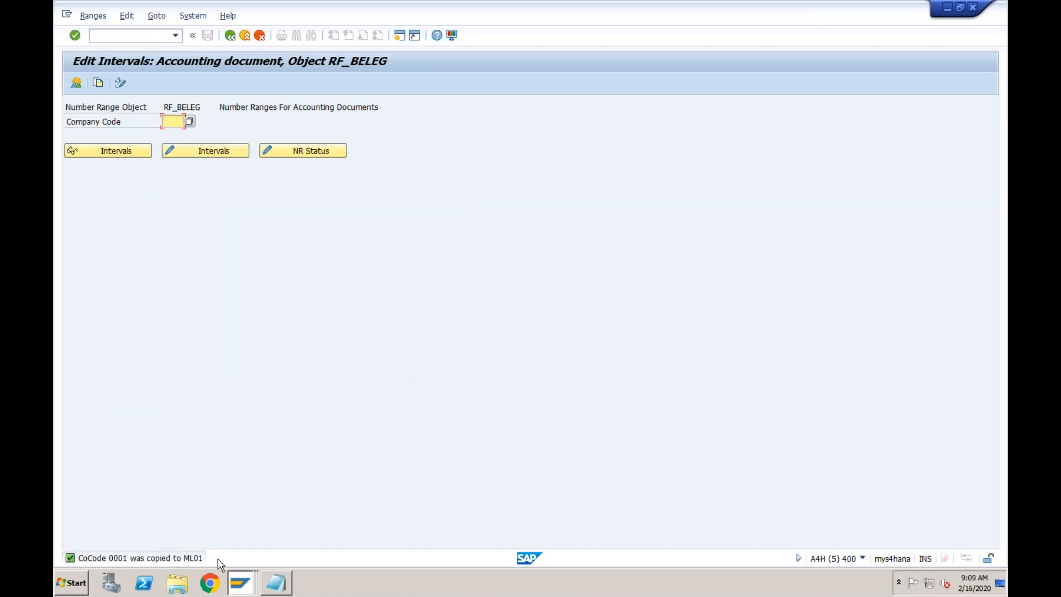
Return to the goods receipt session, try again to post the ML01_TEST receipt and dismiss the resulting log
left_click(238, 585)
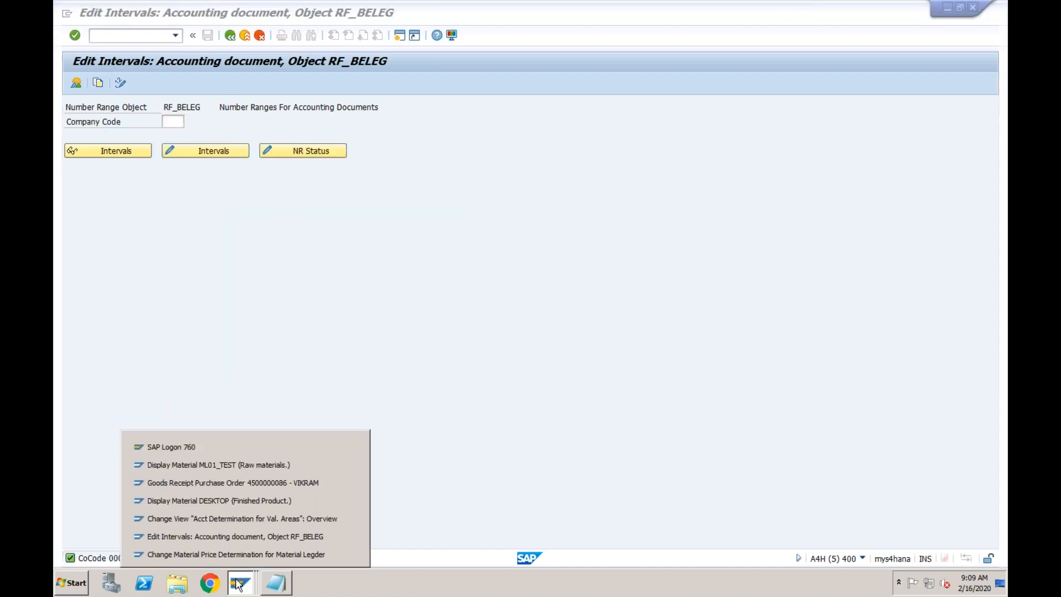
left_click(236, 481)
left_click(237, 85)
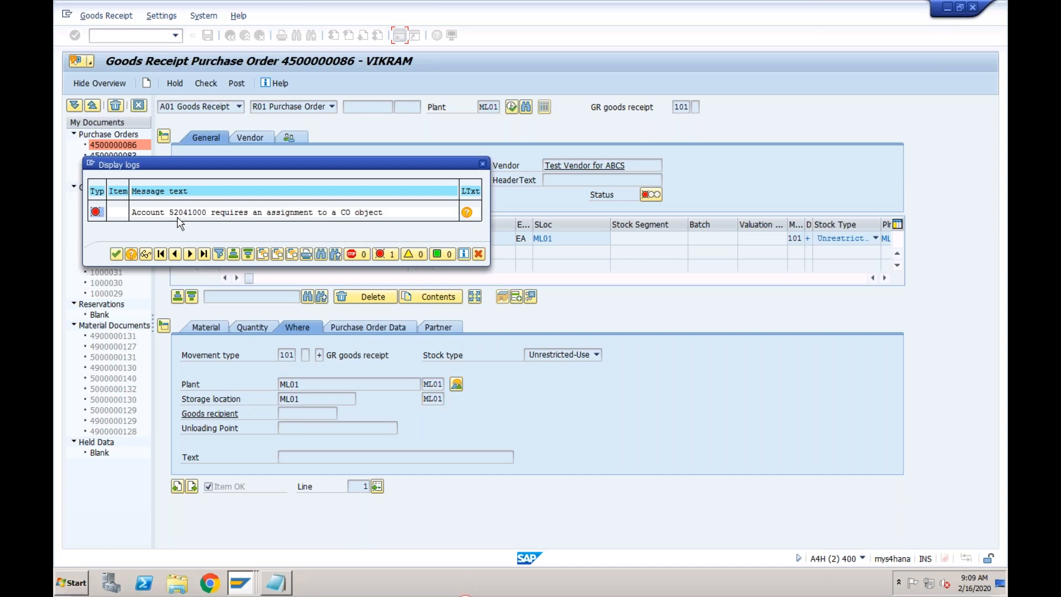
left_click(116, 253)
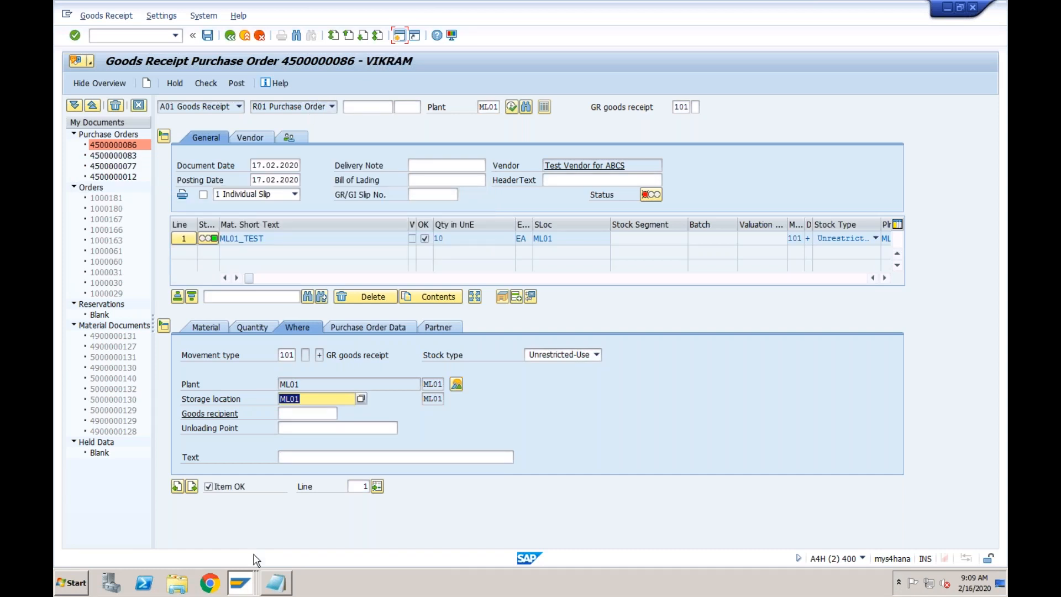
Switch to the number range session, open central G/L account maintenance and search ML01's accounts for 5240
left_click(243, 585)
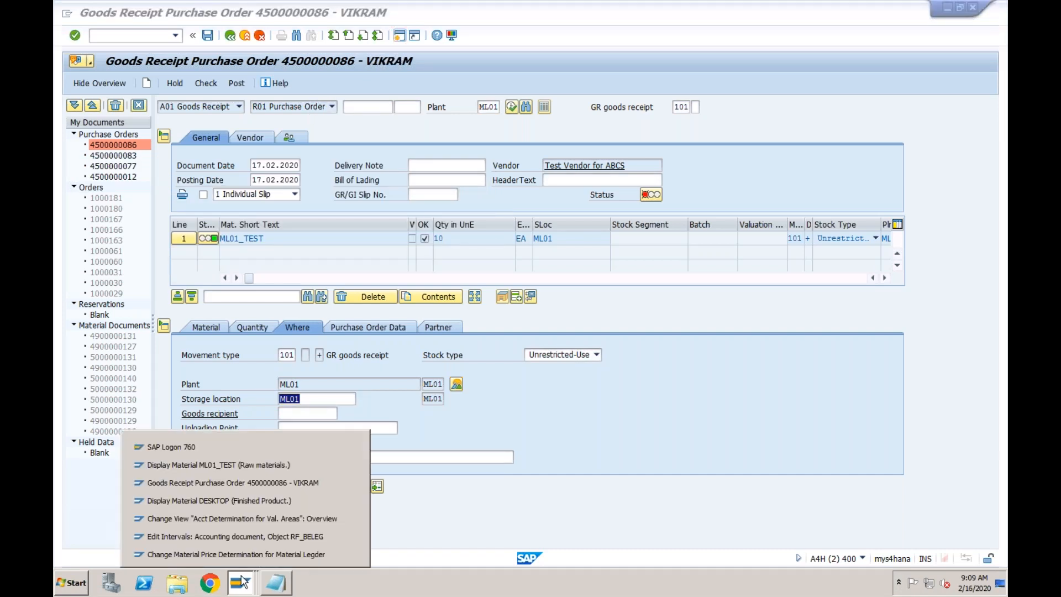
left_click(239, 536)
left_click(142, 37)
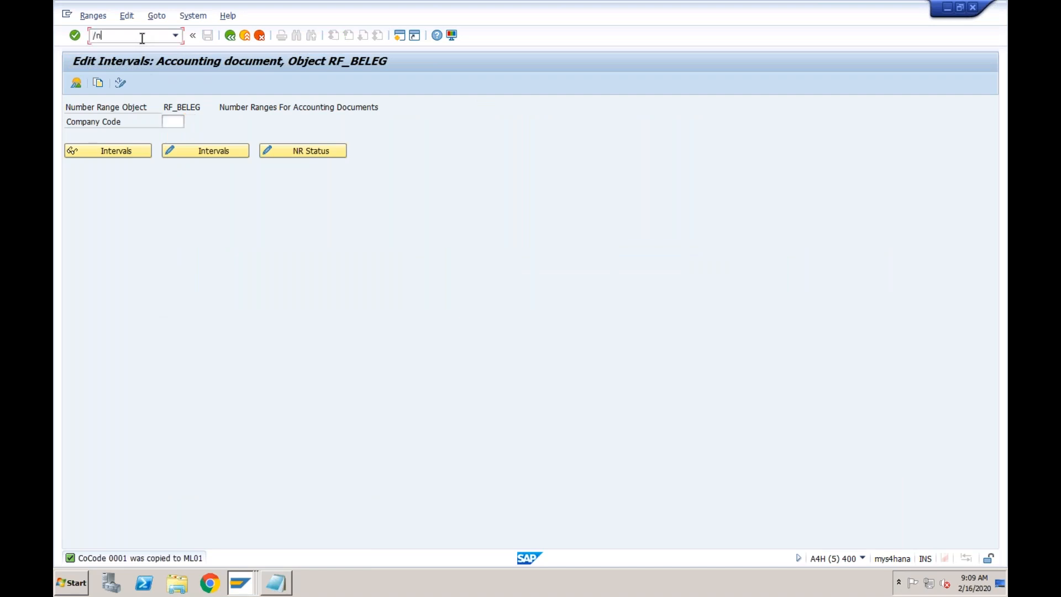
key("Return")
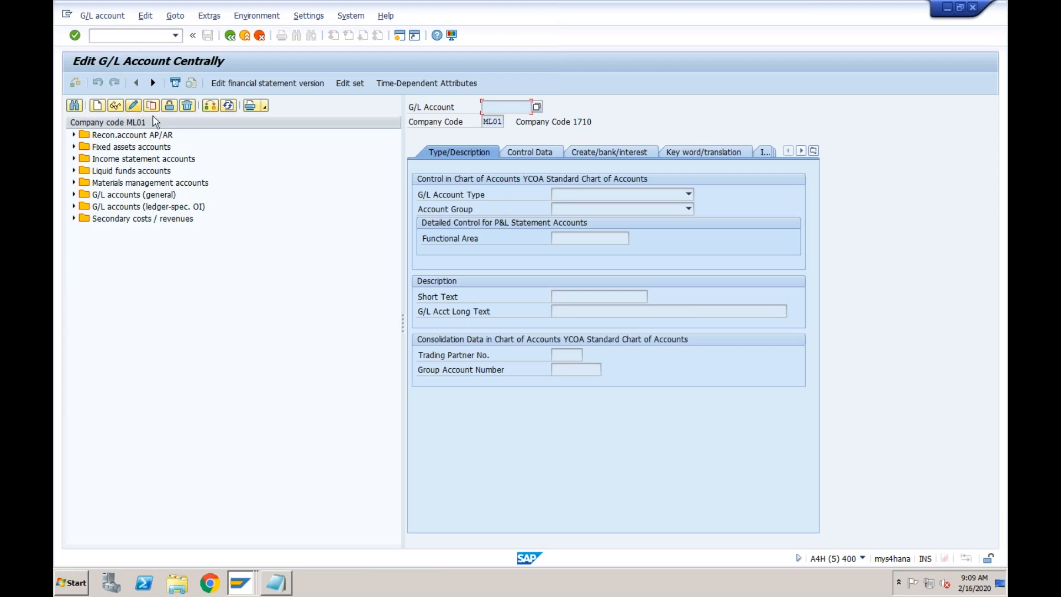
left_click(74, 106)
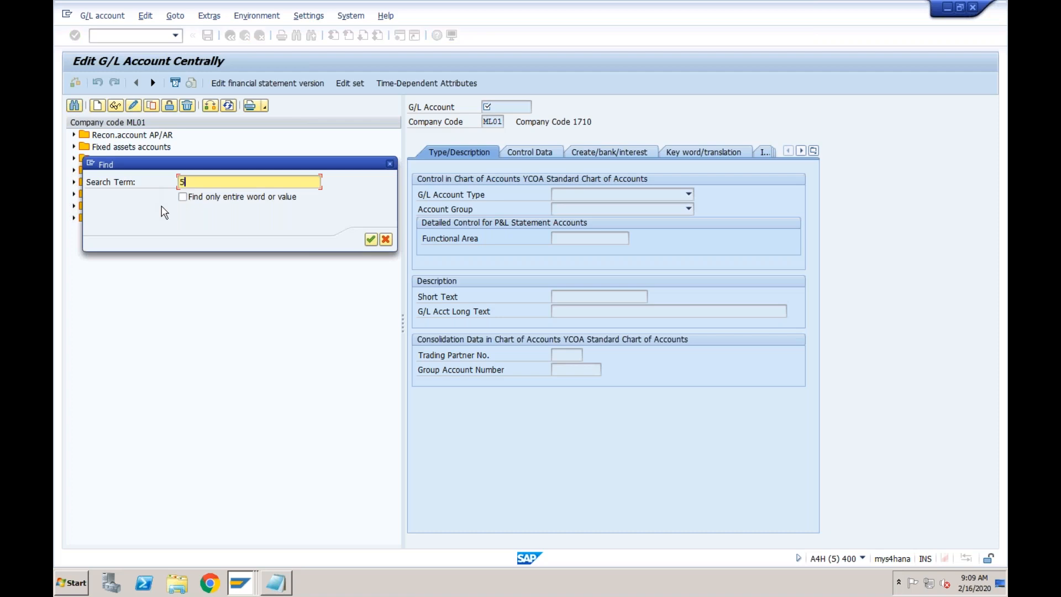
key("Return")
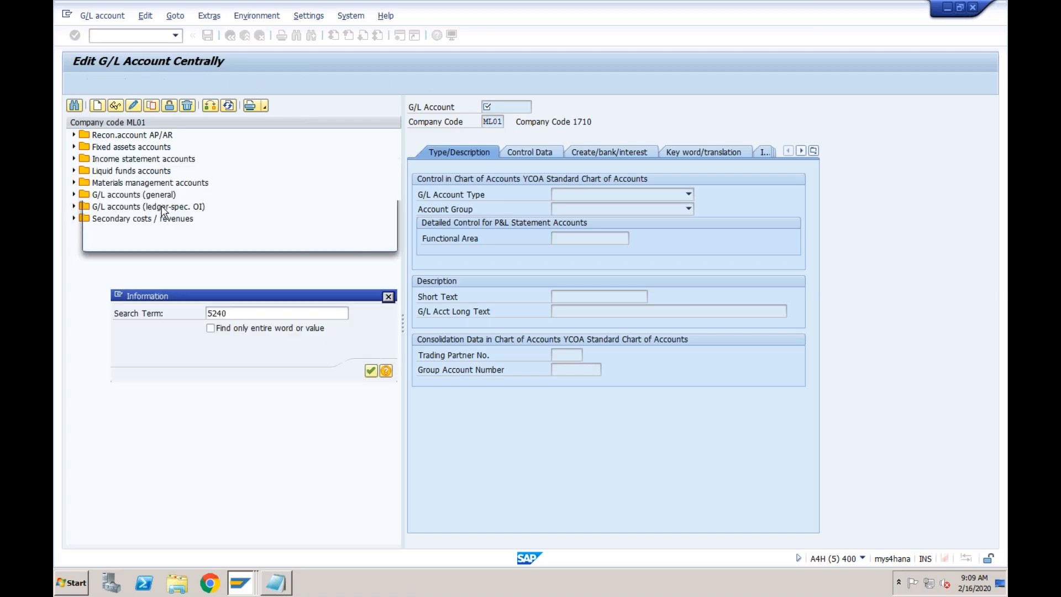
left_click(390, 296)
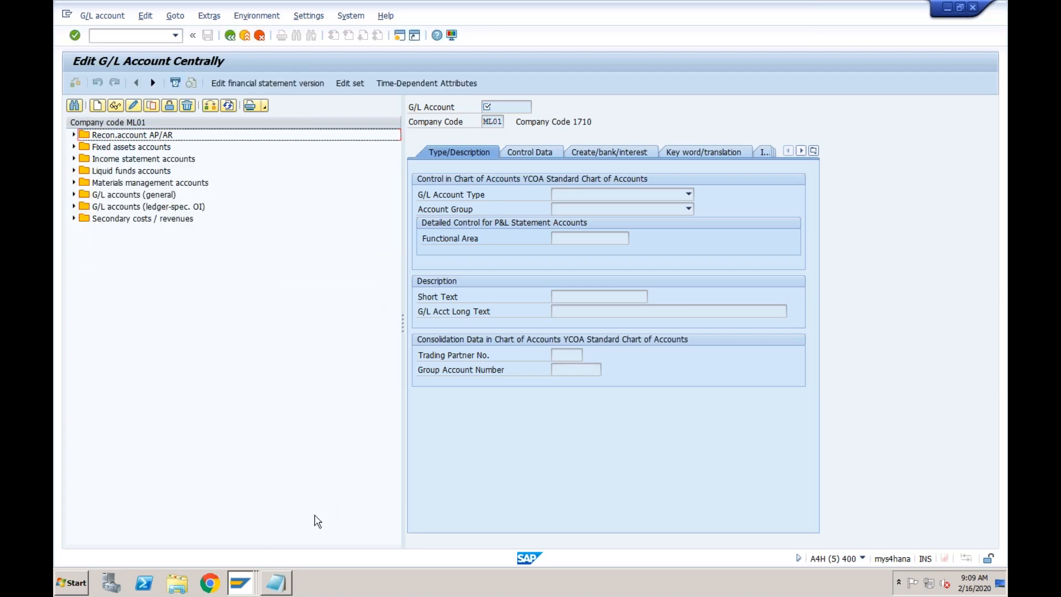
Go back to the goods receipt session and rerun the posting to recheck which account the error log names
left_click(241, 585)
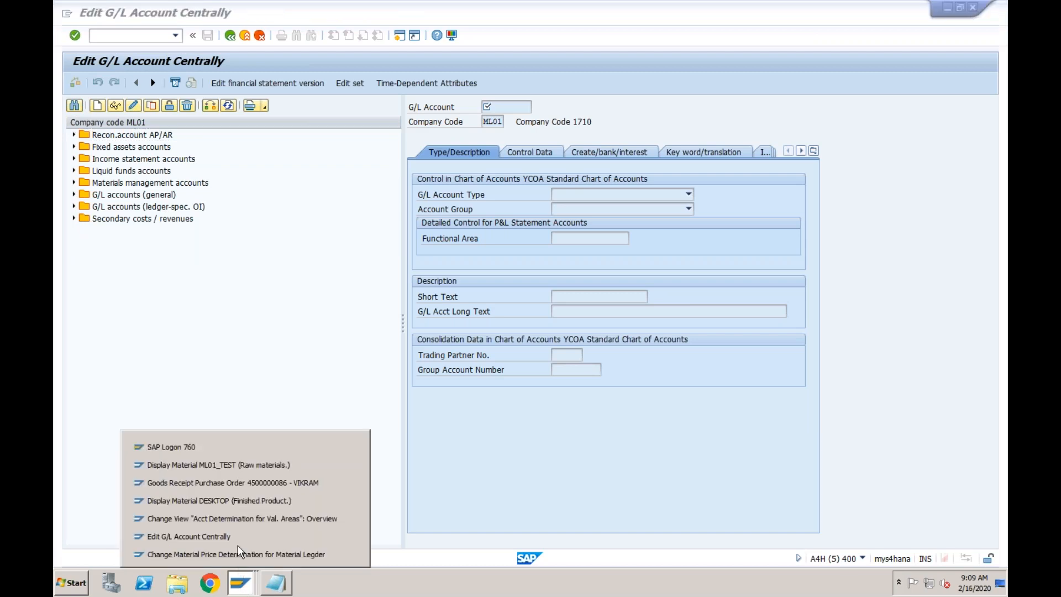
left_click(242, 482)
left_click(236, 82)
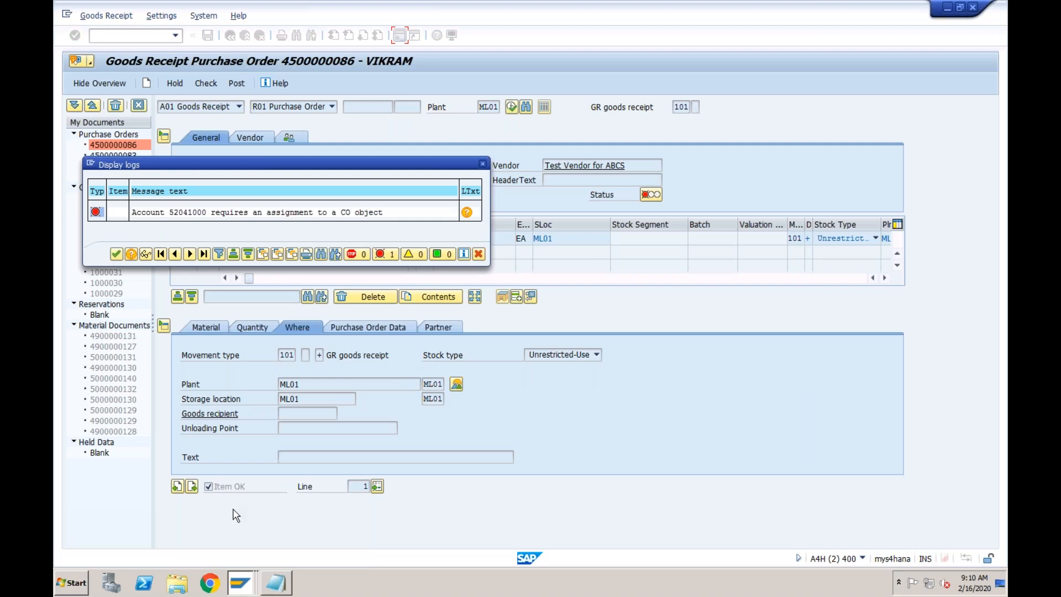
In central G/L account maintenance, search for 5204 and display the Loss Prc Var PRD account in company code ML01
left_click(241, 581)
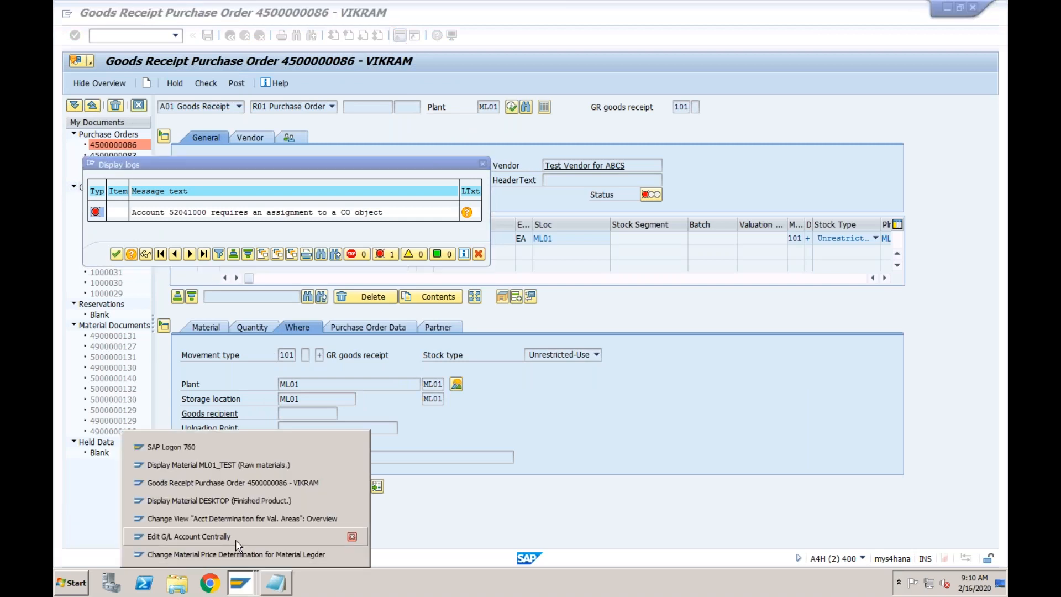
left_click(235, 538)
left_click(75, 105)
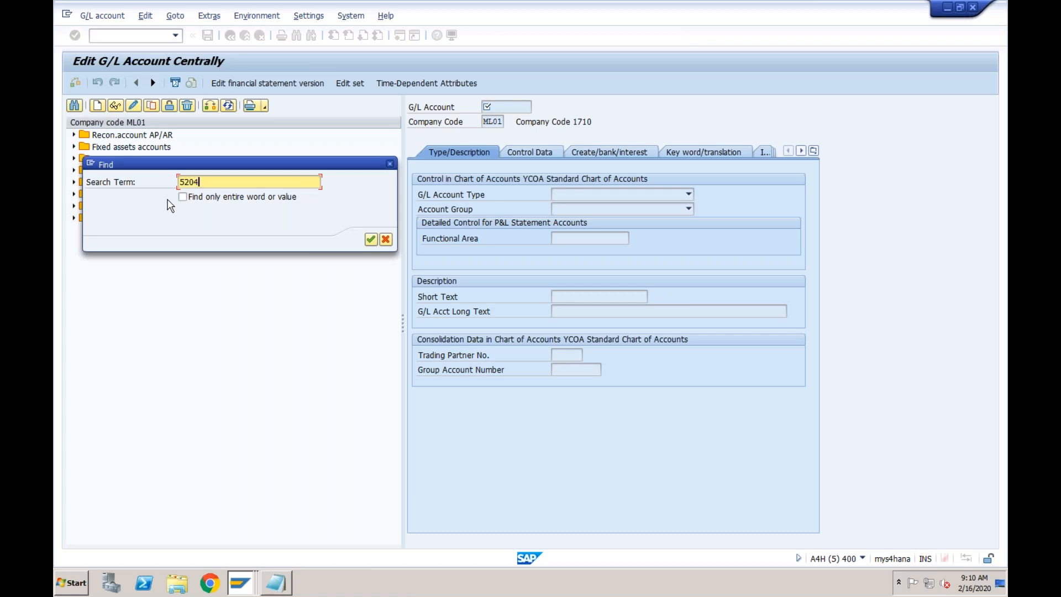
key("Return")
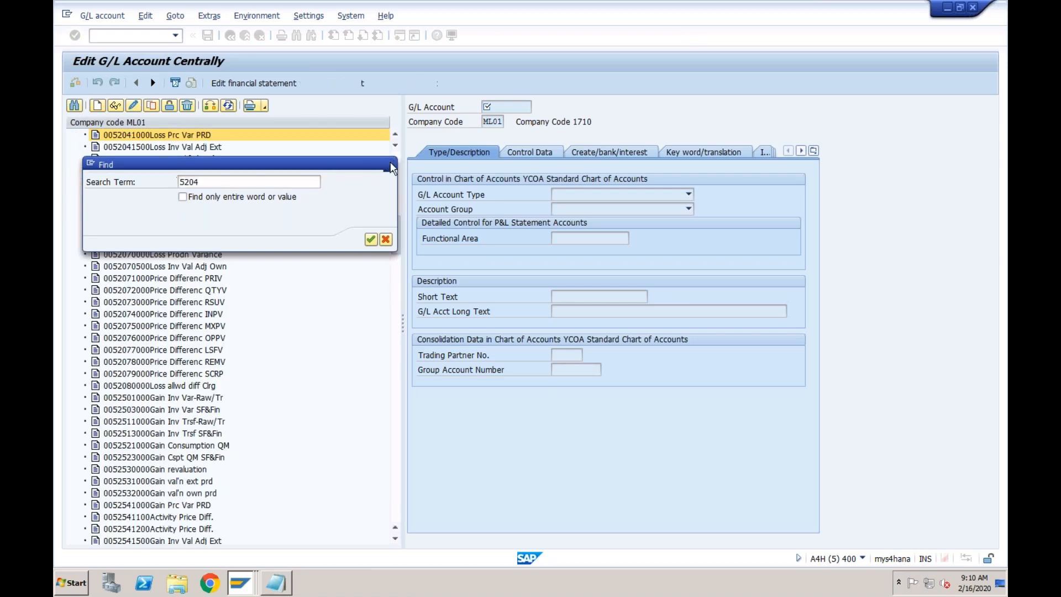
left_click(392, 167)
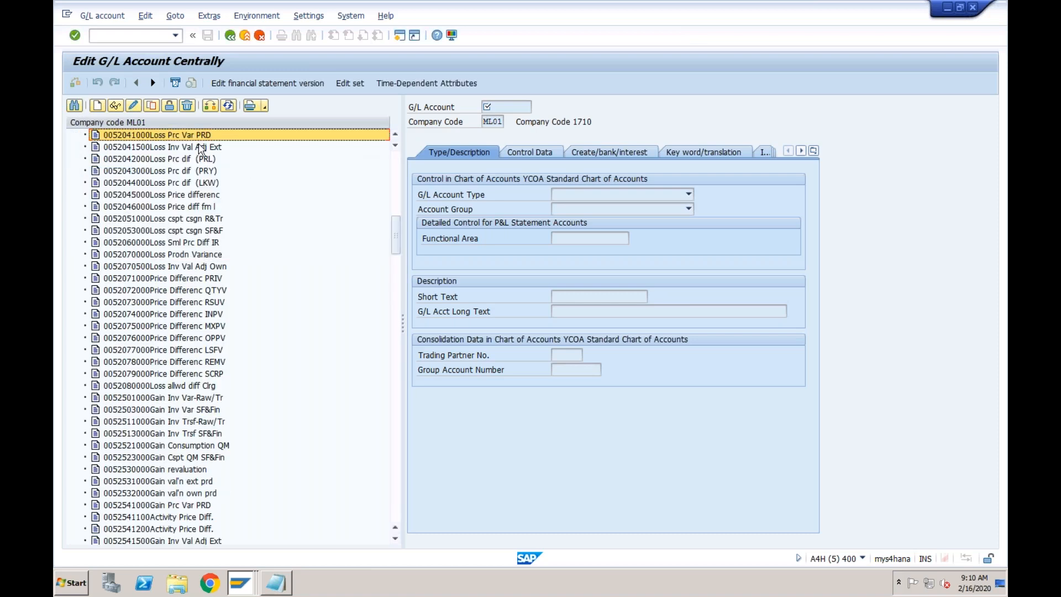
double_click(148, 135)
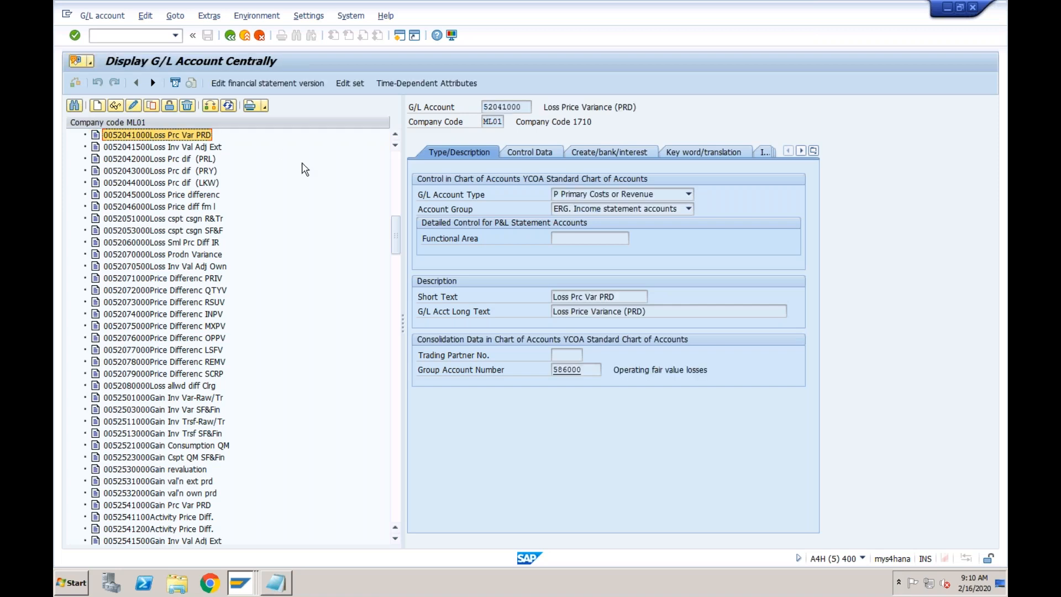
Switch to the ML01_TEST material display session, cancel the organizational levels prompt and start the change material transaction
left_click(239, 587)
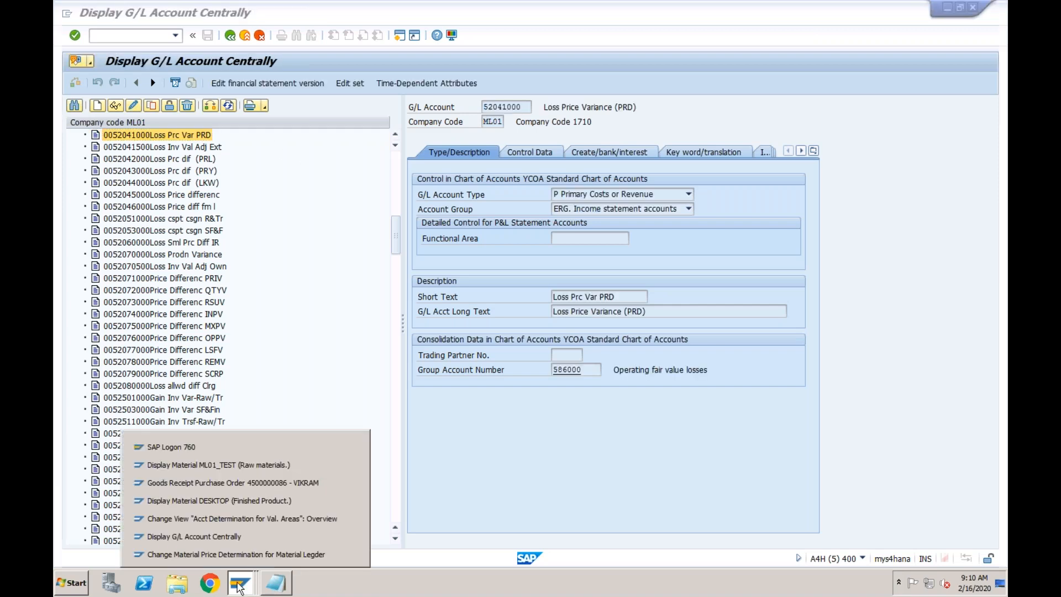
left_click(244, 468)
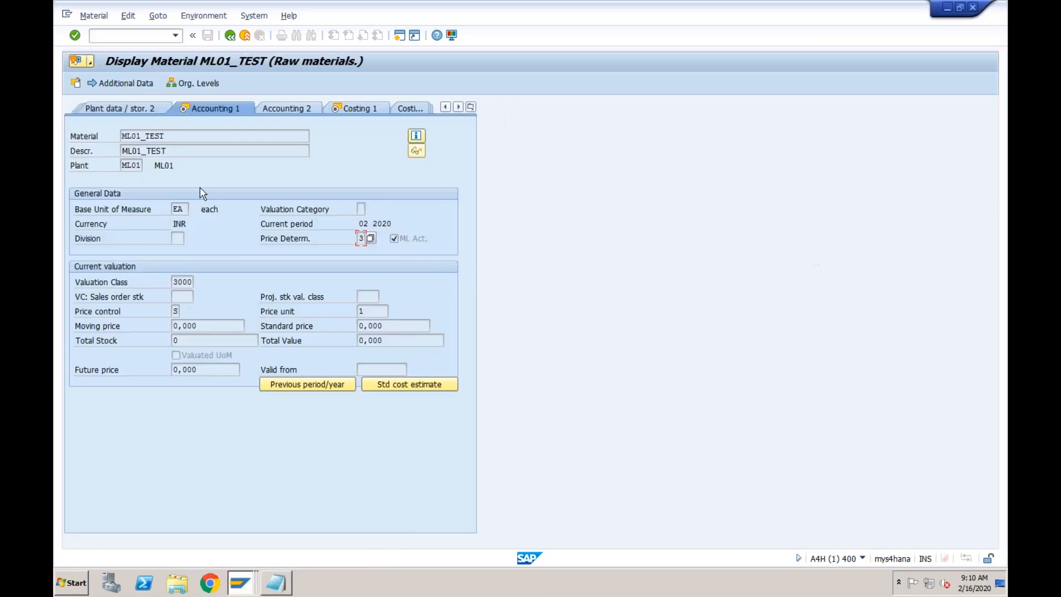
left_click(139, 105)
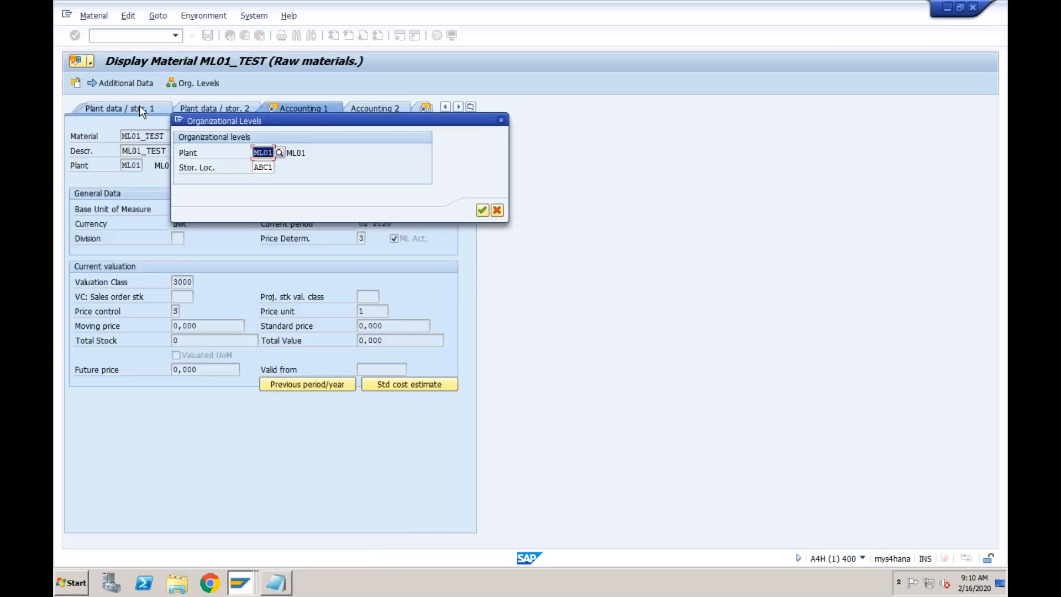
left_click(502, 122)
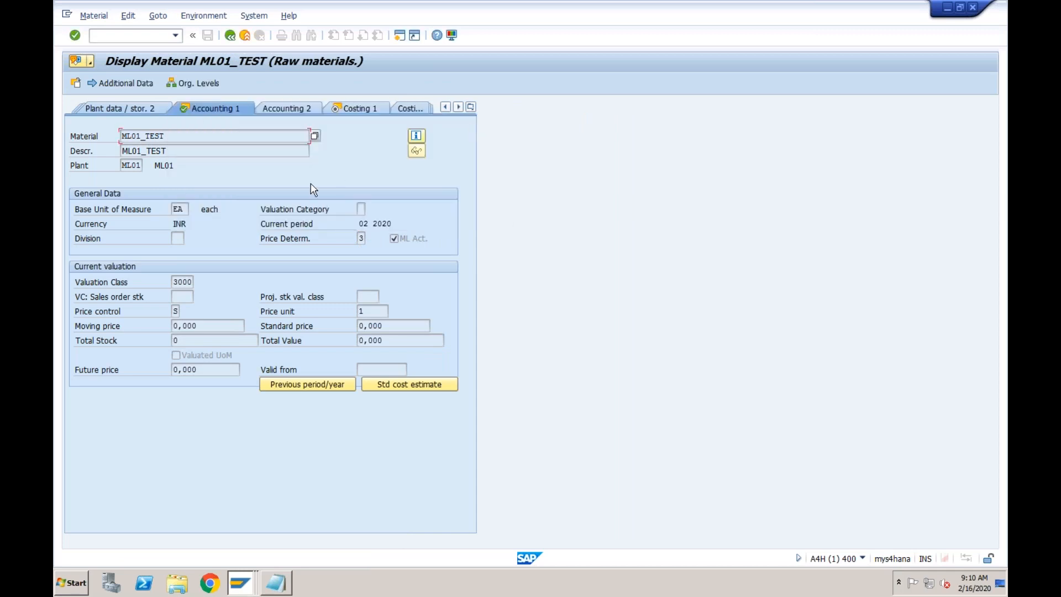
left_click(132, 35)
key("Return")
Try to open material ML01_TEST for change with the Accounting 1 and Costing 1 views at plant ML01
type("ml")
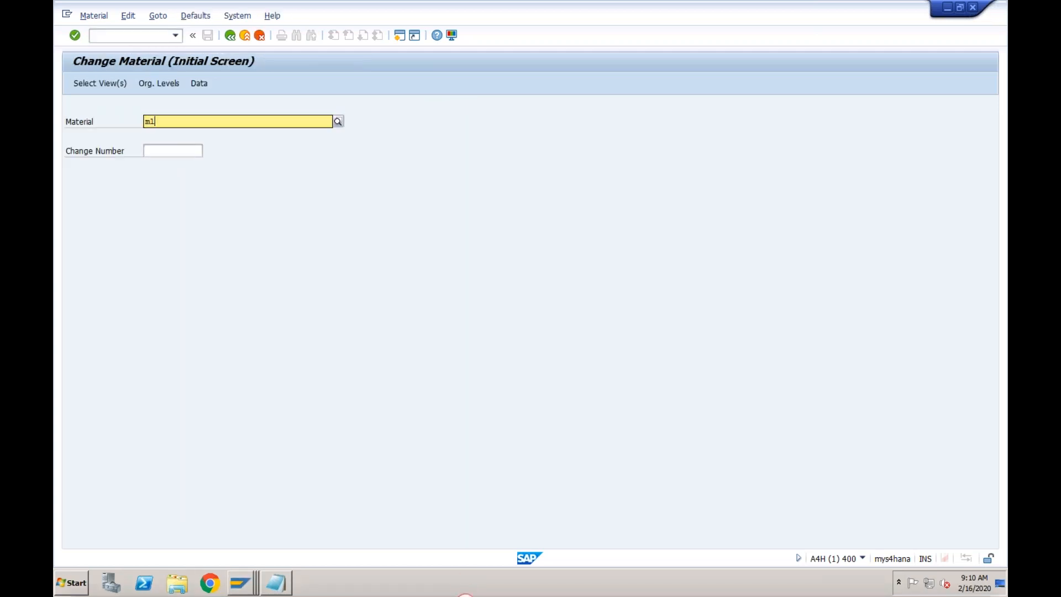
type("01_test")
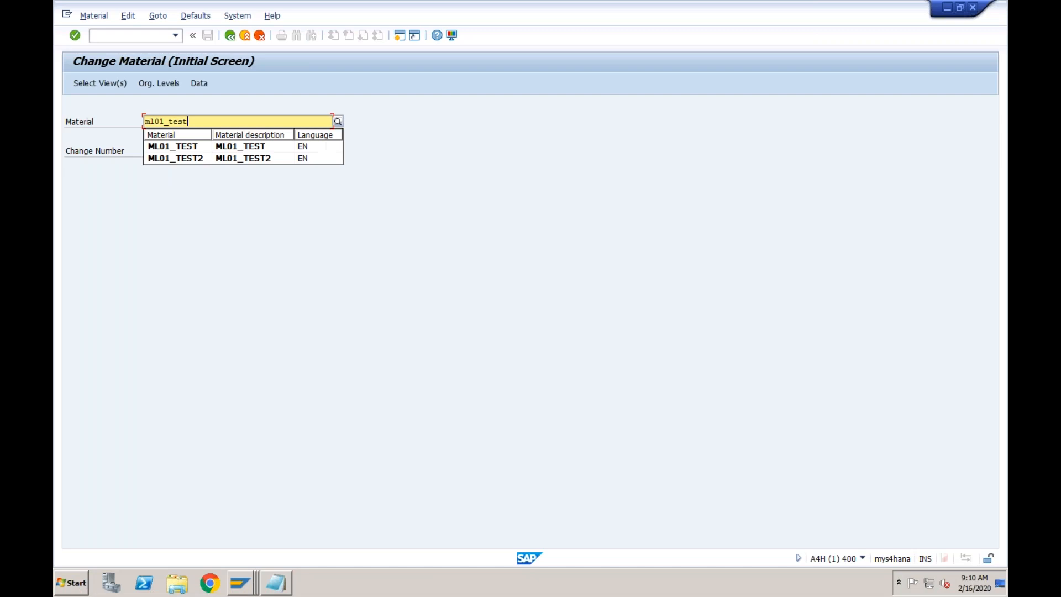
key("Return")
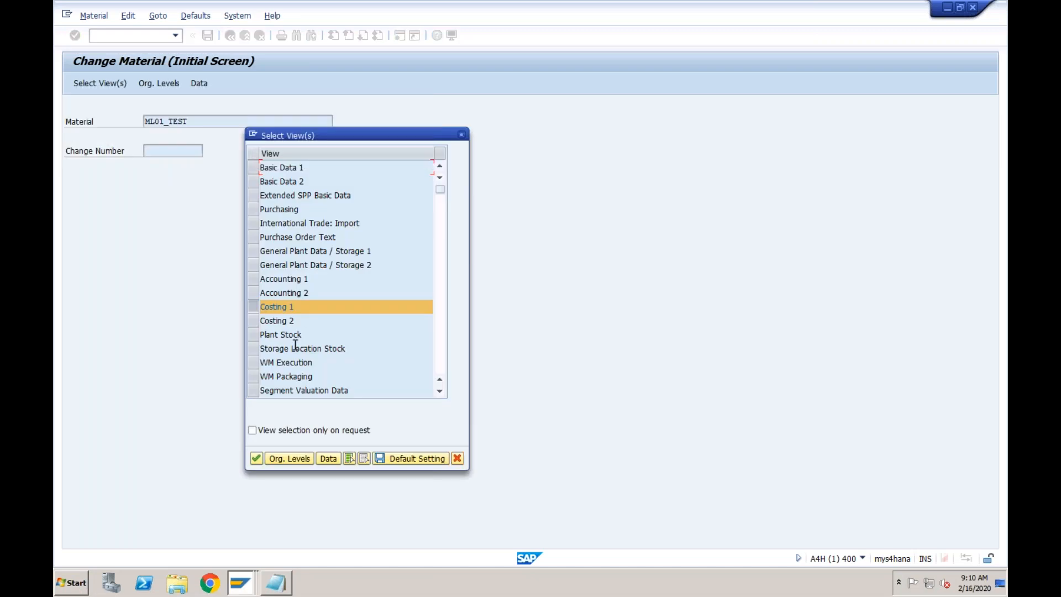
left_click(253, 279)
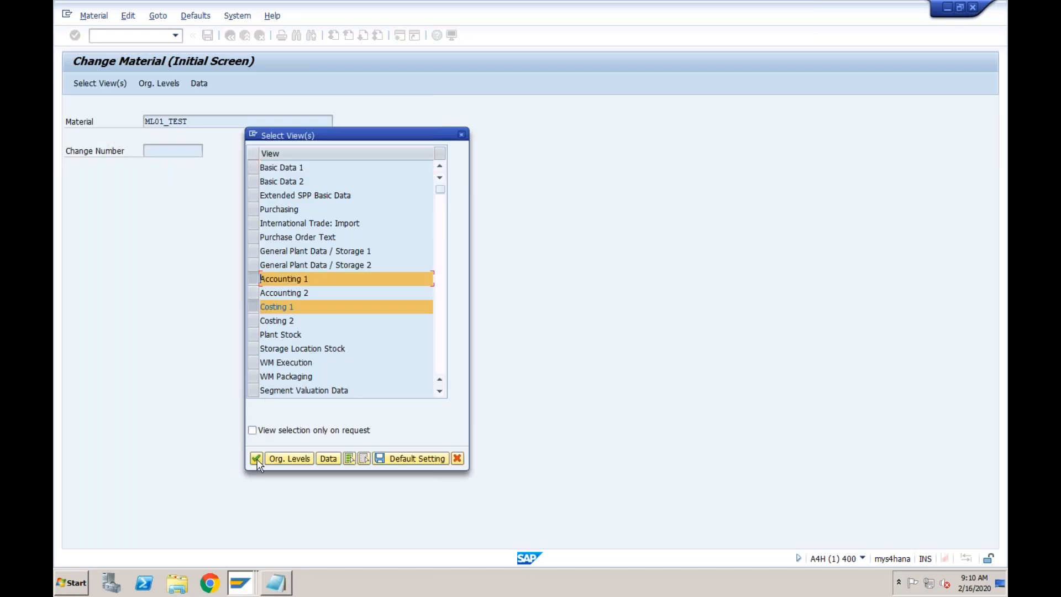
left_click(256, 459)
type("ml01")
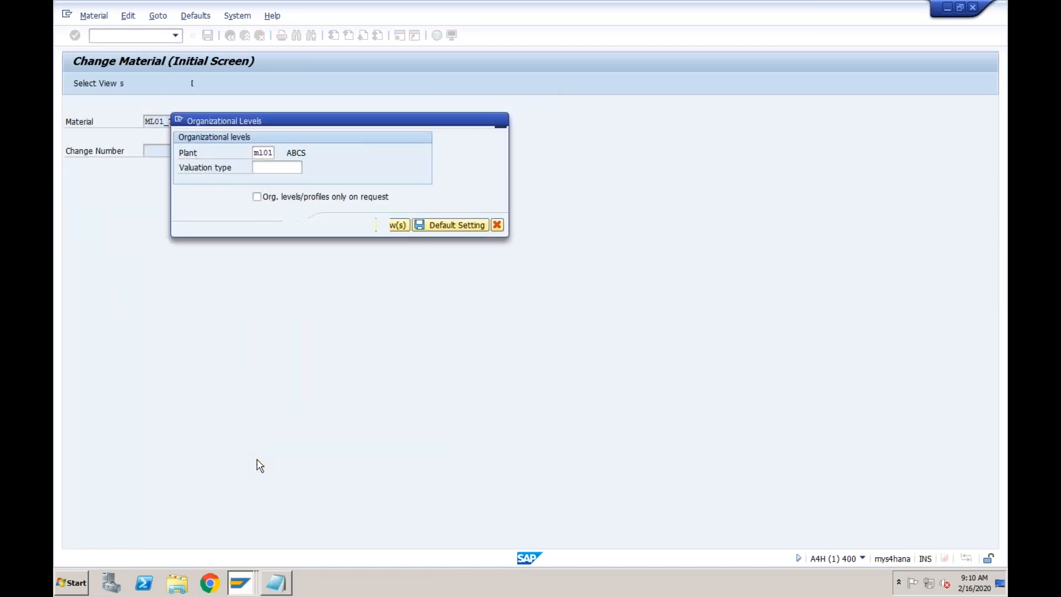
key("Return")
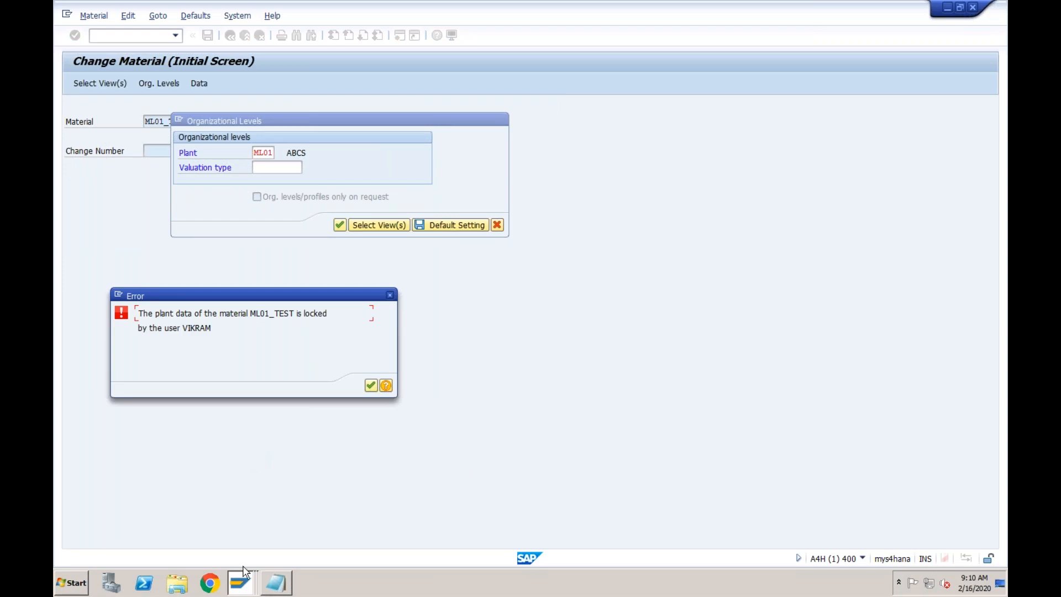
Switch to the goods receipt session, close its error log and exit the goods receipt without saving the entered document
left_click(241, 583)
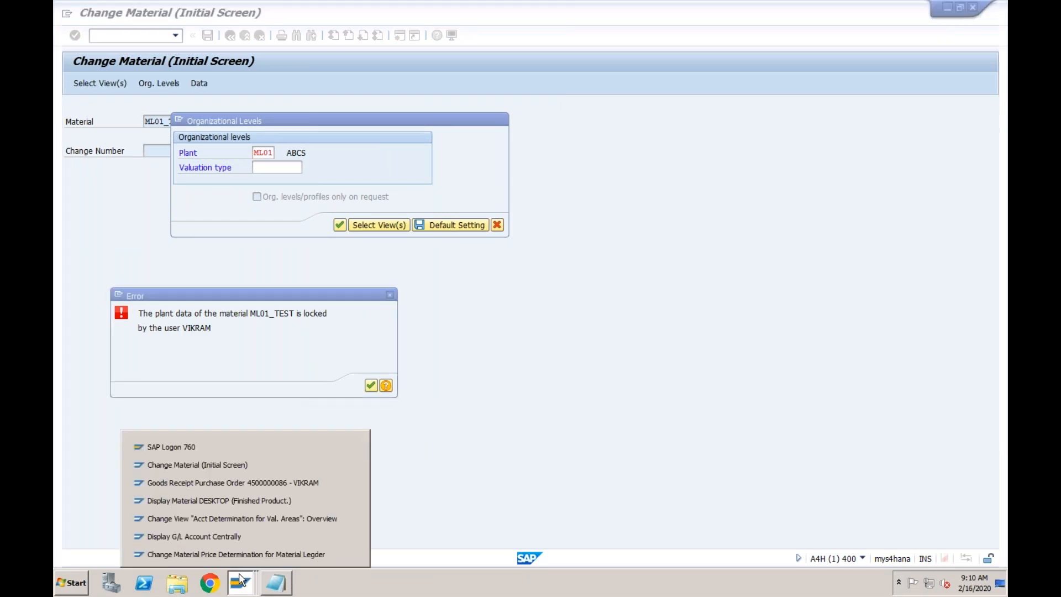
left_click(246, 483)
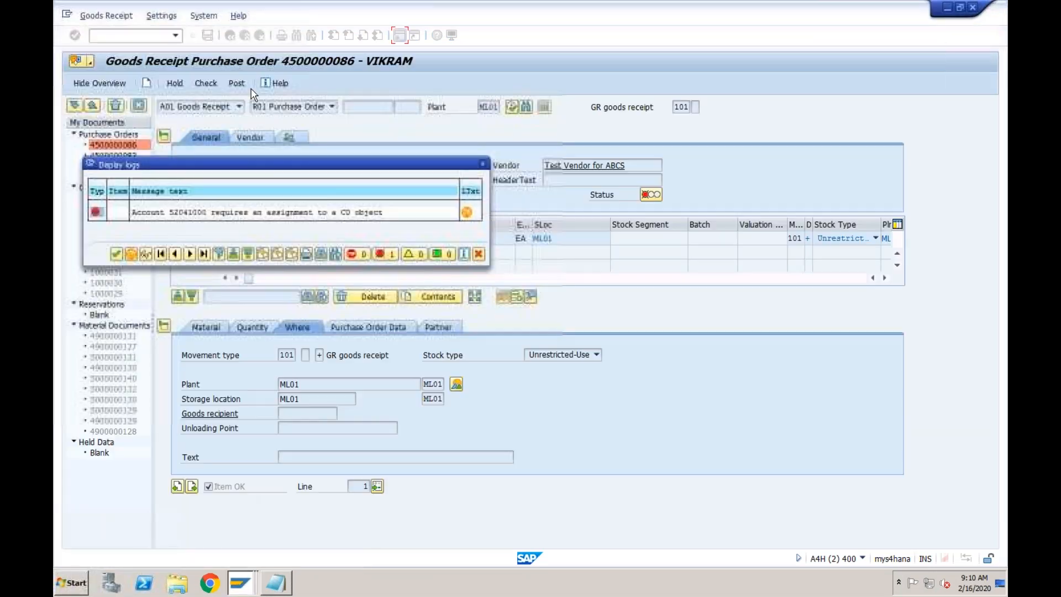
left_click(483, 163)
left_click(244, 35)
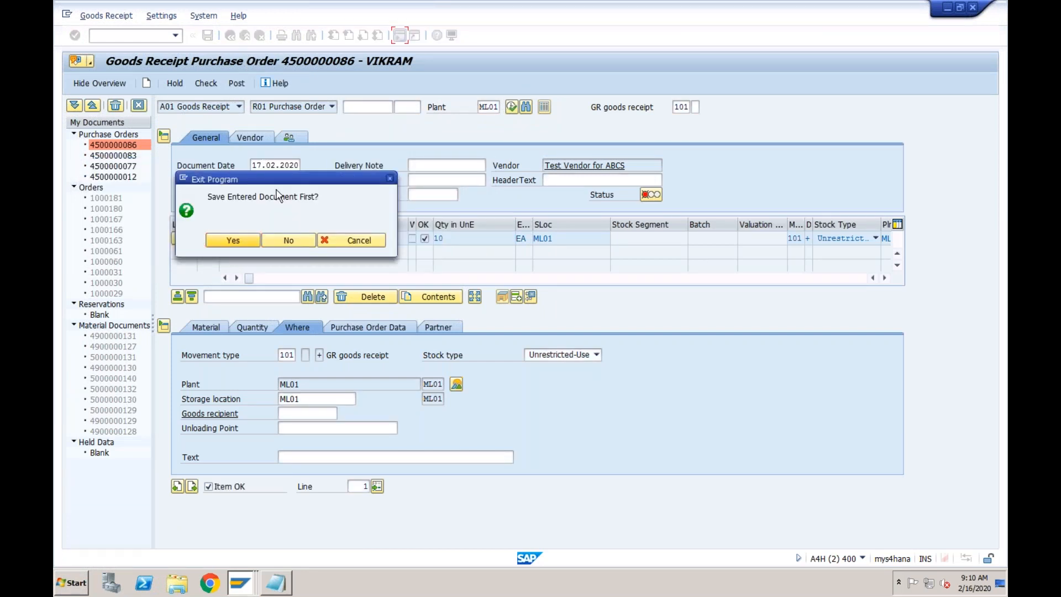
left_click(282, 241)
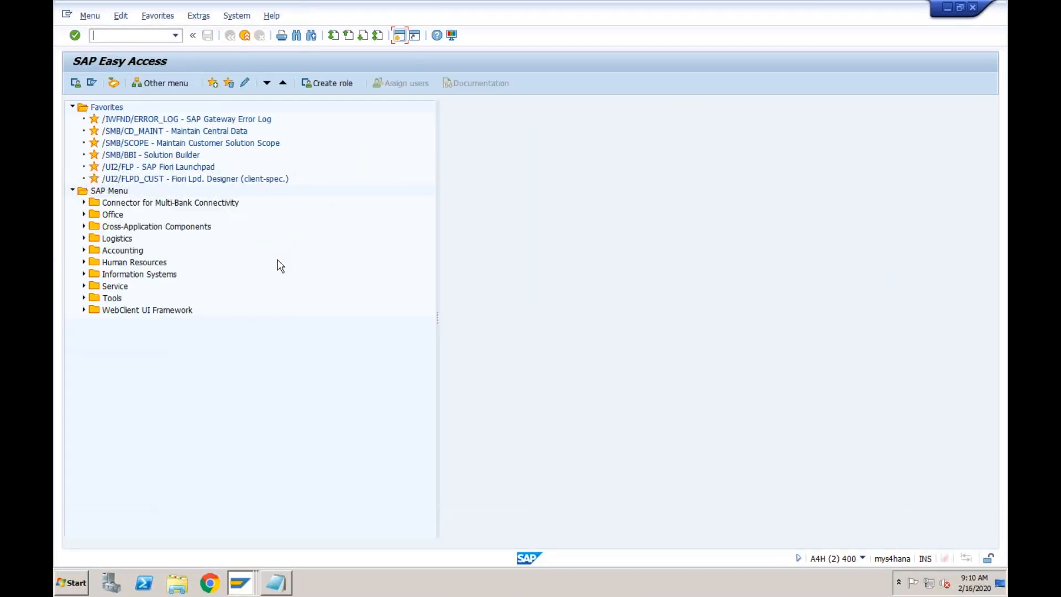
Return to the change material session, dismiss the lock error and open ML01_TEST at plant ML01 to examine its Accounting 1 data
mouse_move(240, 582)
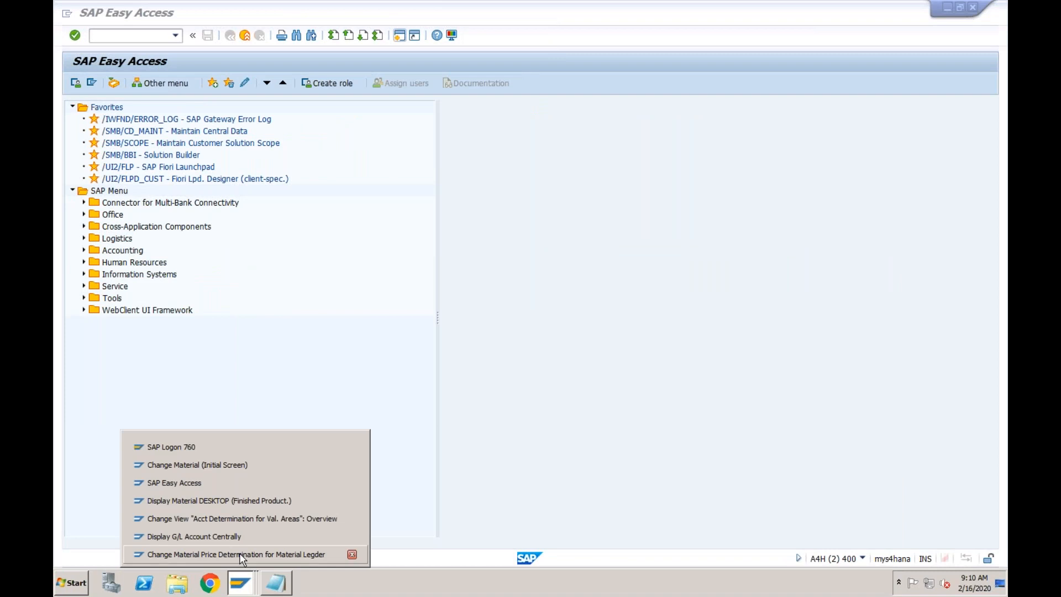
left_click(242, 465)
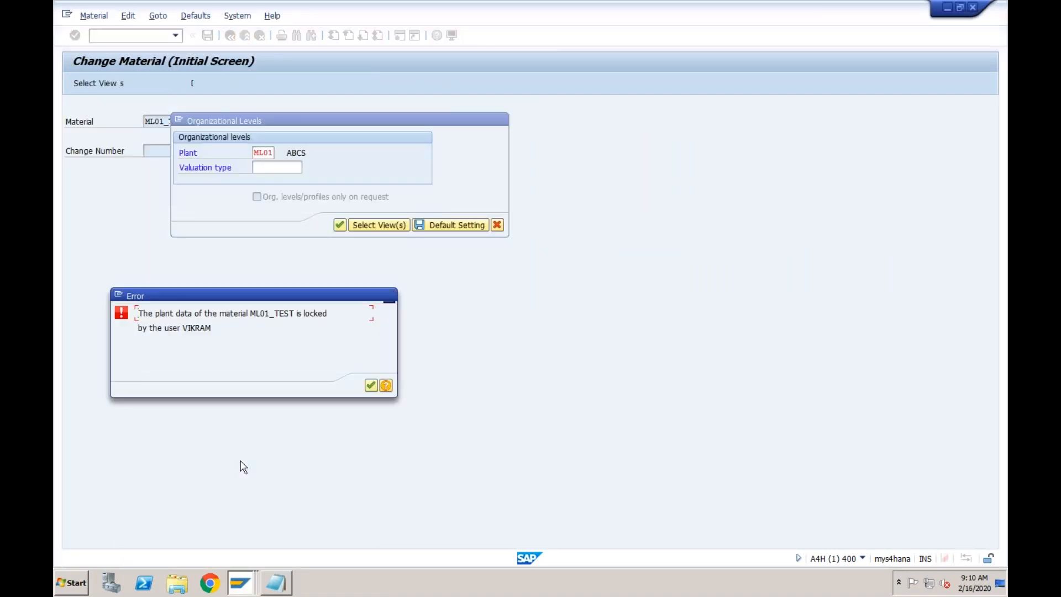
key("Return")
key("Return")
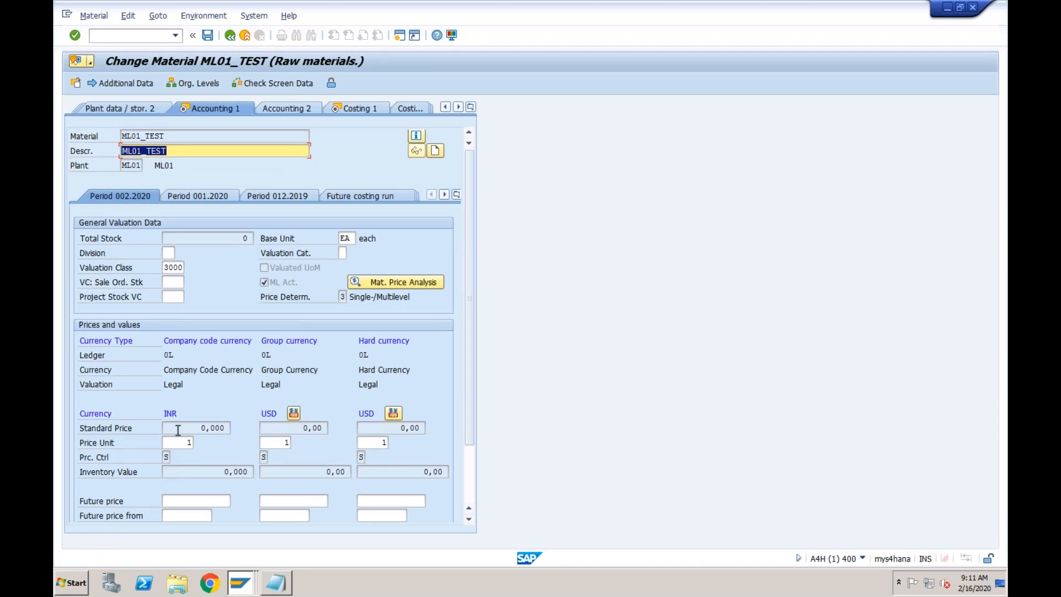
Start transaction CKMM for ML01_TEST in plant ML01 and set old price determination 3, new price determination 2 and new price control V
left_click(175, 35)
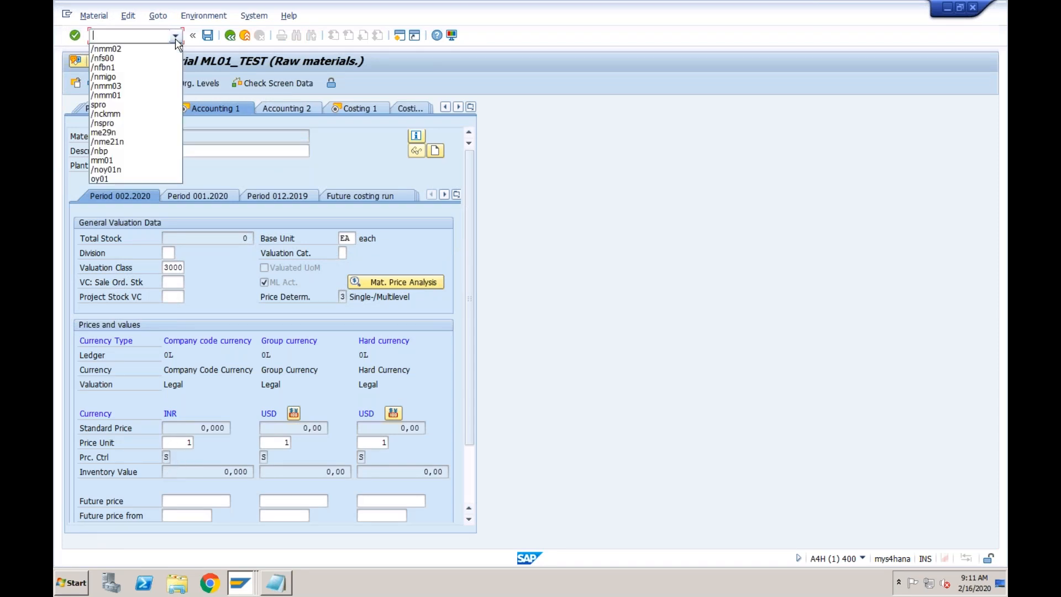
left_click(140, 114)
key("Return")
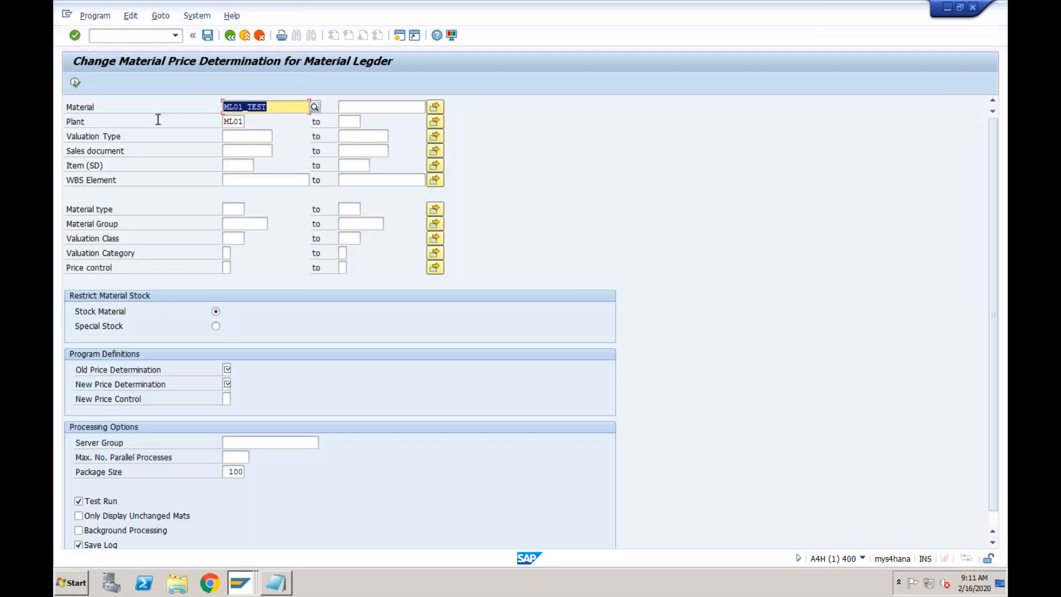
left_click(227, 369)
type("3")
key("Tab")
type("2")
key("Tab")
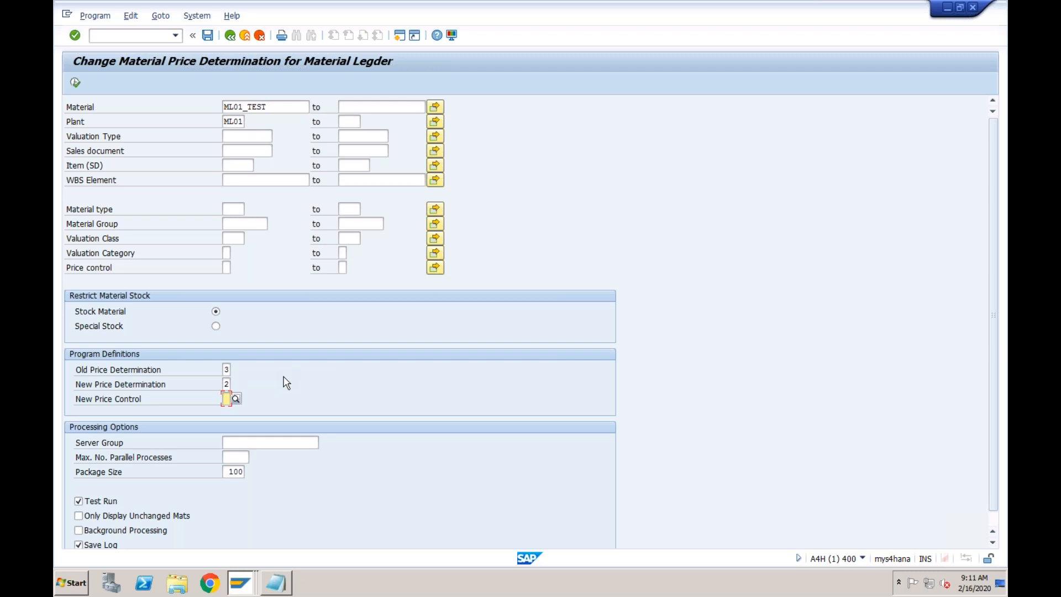
type("V")
Turn off Test Run, execute the price determination change for ML01_TEST and close the blocked-content warning
left_click(109, 502)
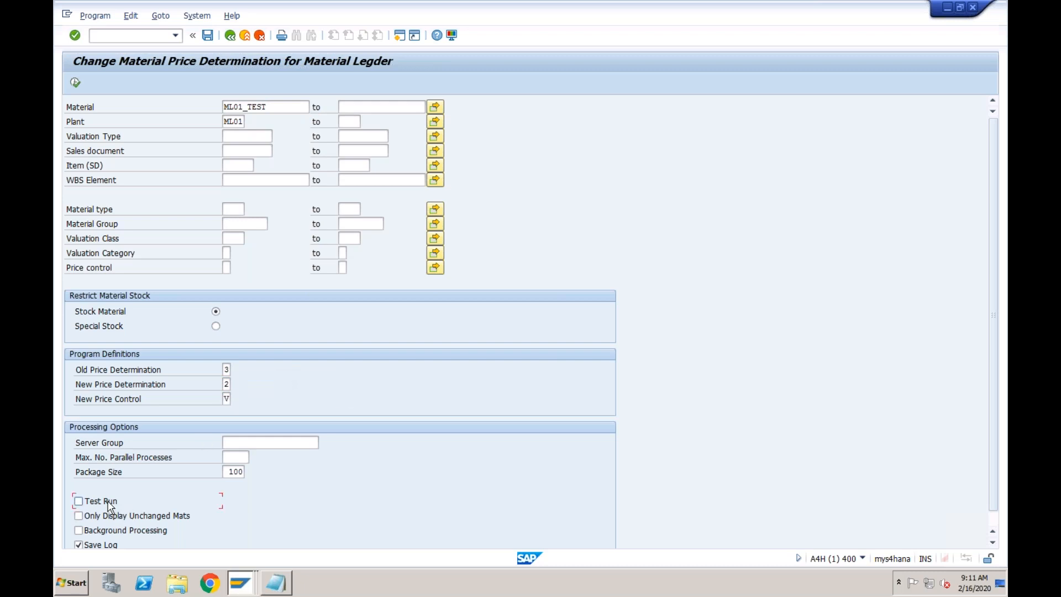
left_click(77, 85)
left_click(249, 459)
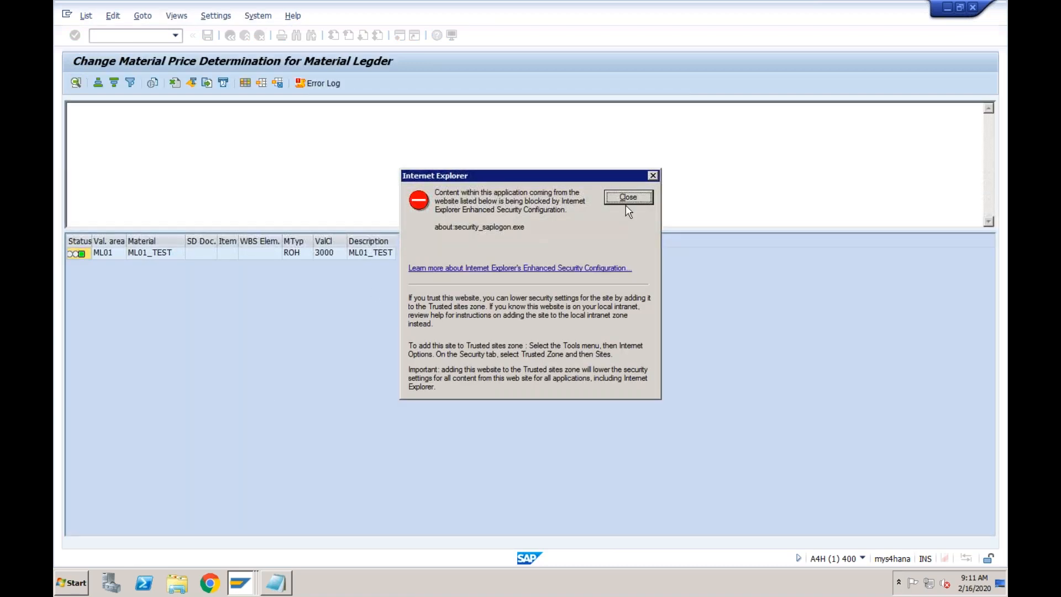
key("Return")
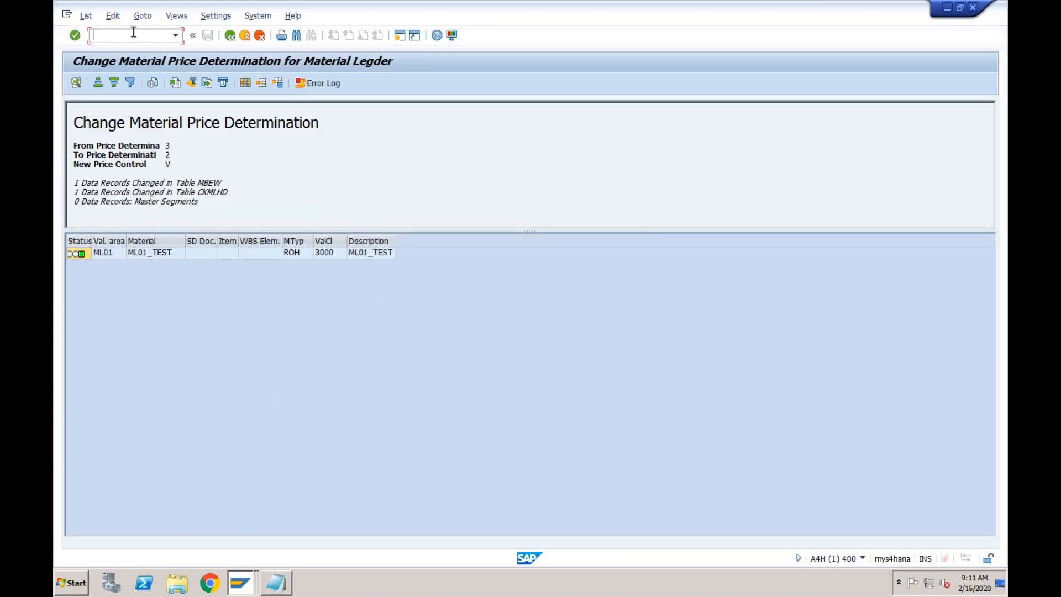
Display material ML01_TEST with the Accounting 1 and Costing 1 views at plant ML01 to check its price determination and price control
key("Return")
key("Return")
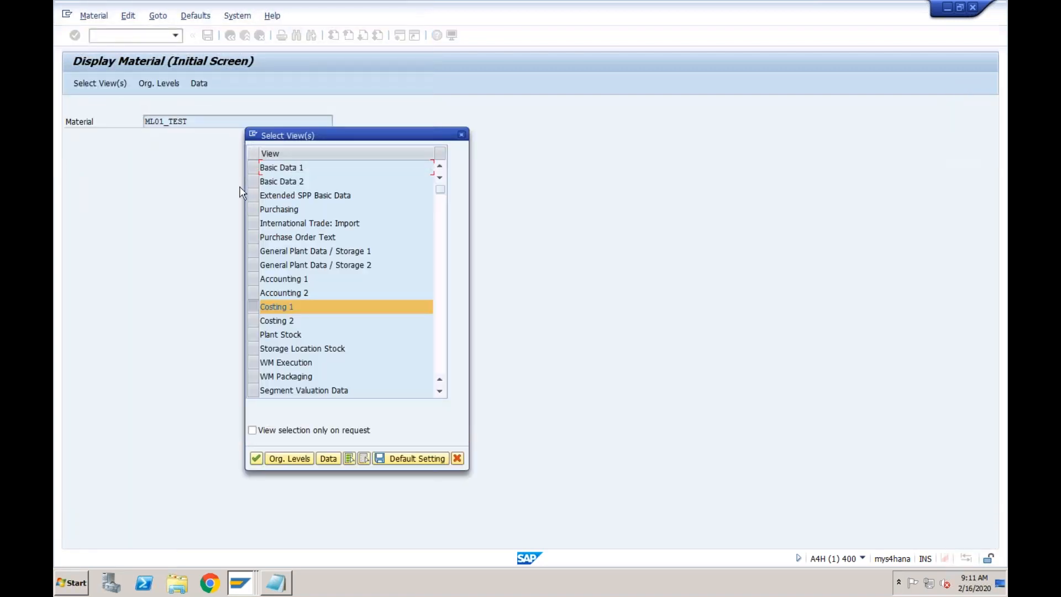
left_click(253, 278)
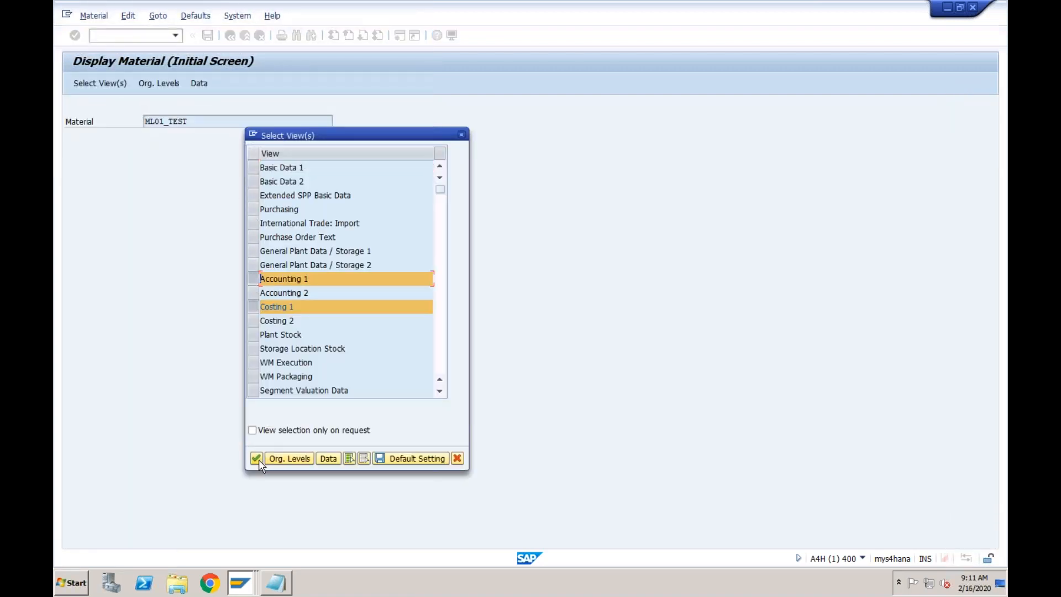
left_click(256, 458)
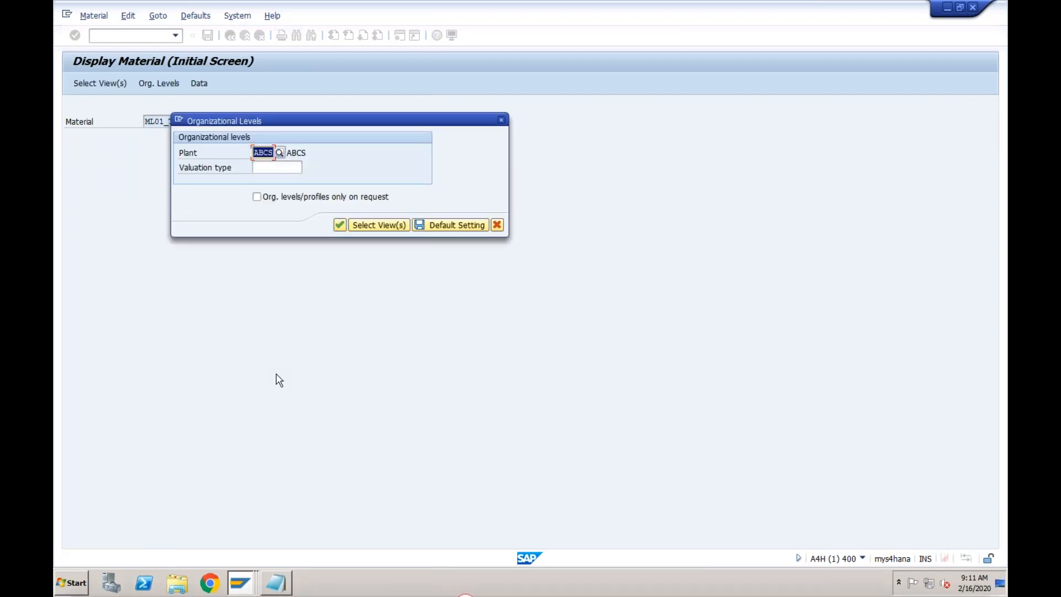
type("ml01")
key("Return")
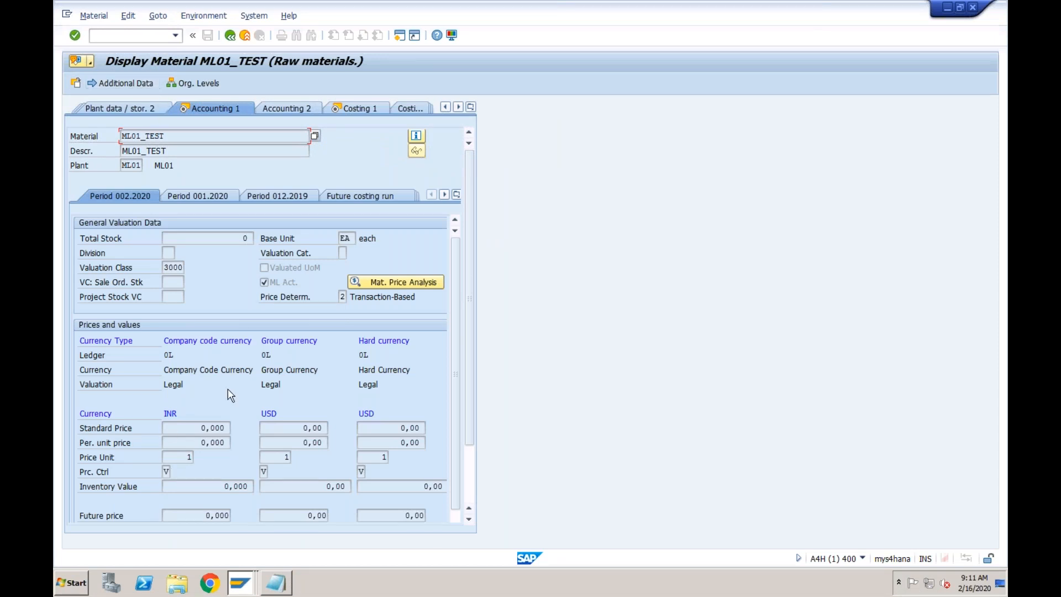
Start transaction MIGO and load the ML01_TEST purchase order for a goods receipt with movement type 101
left_click(125, 36)
type("/nmigo")
key("Return")
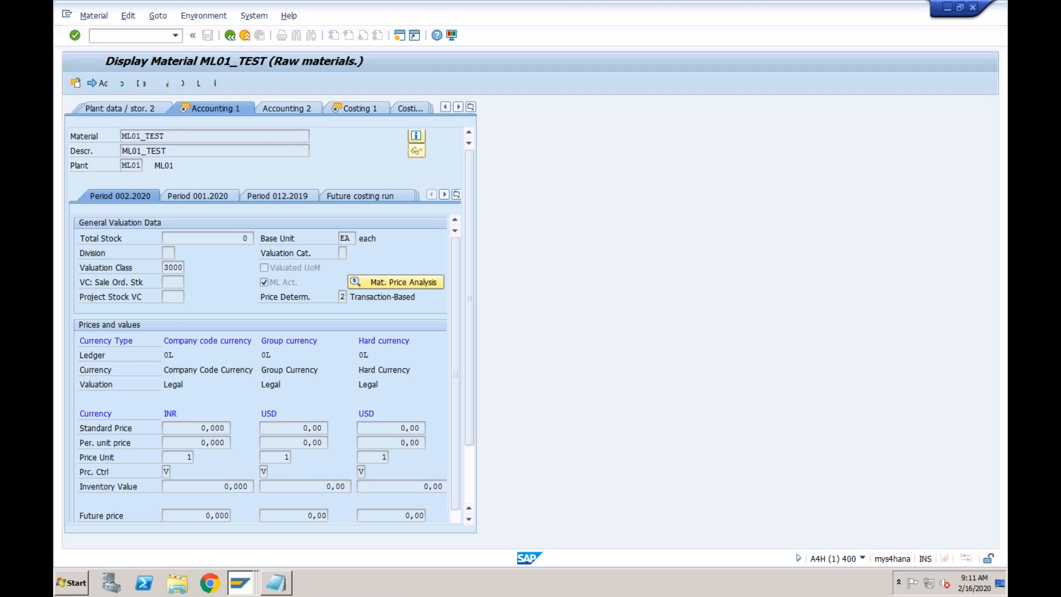
key("Return")
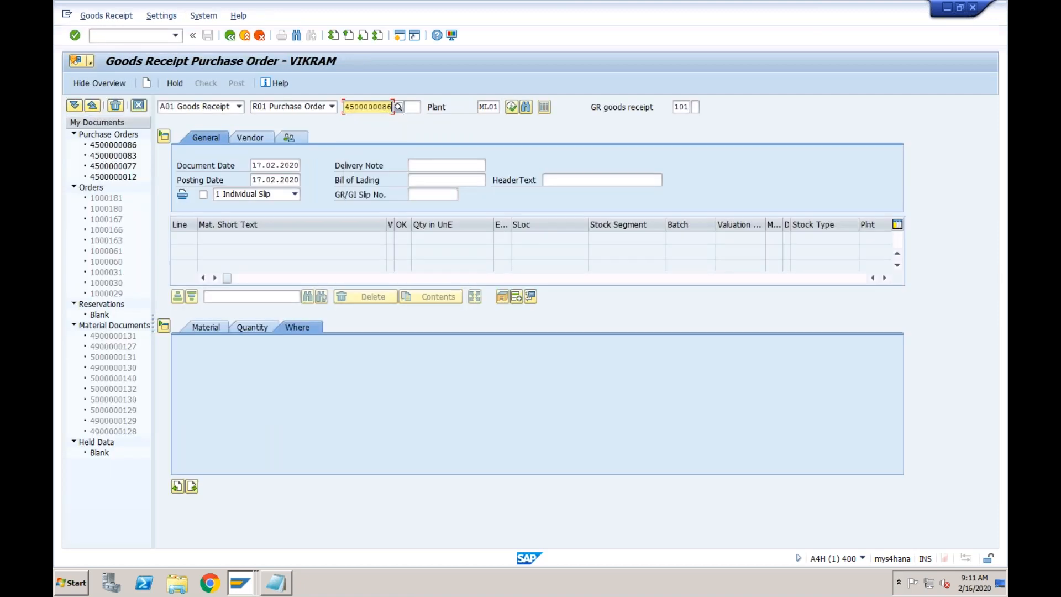
key("Return")
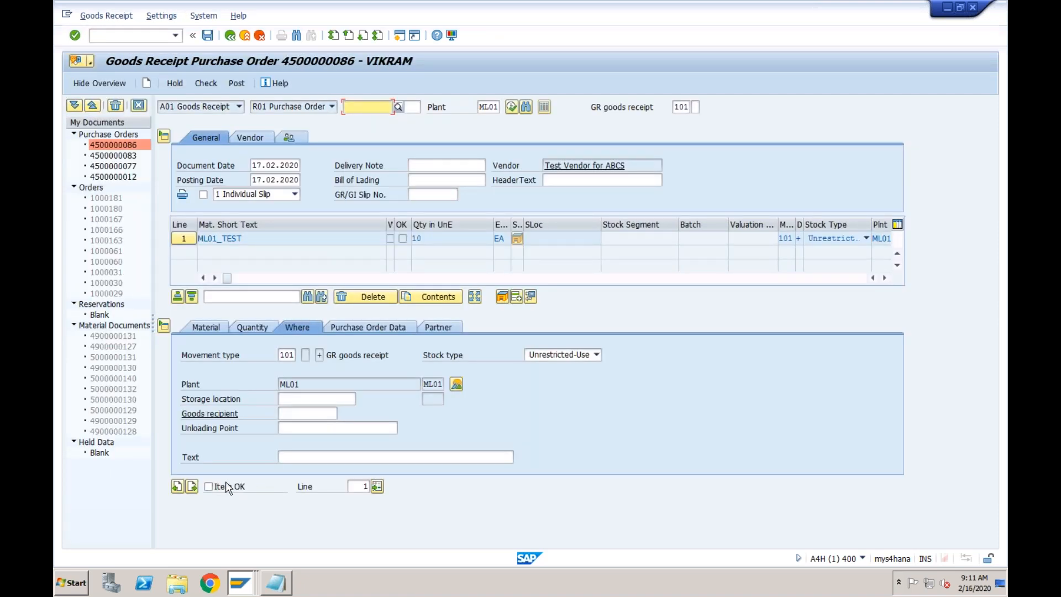
Mark the ML01_TEST item as OK, set its storage location to ML01 and post the goods receipt
left_click(220, 485)
left_click(298, 399)
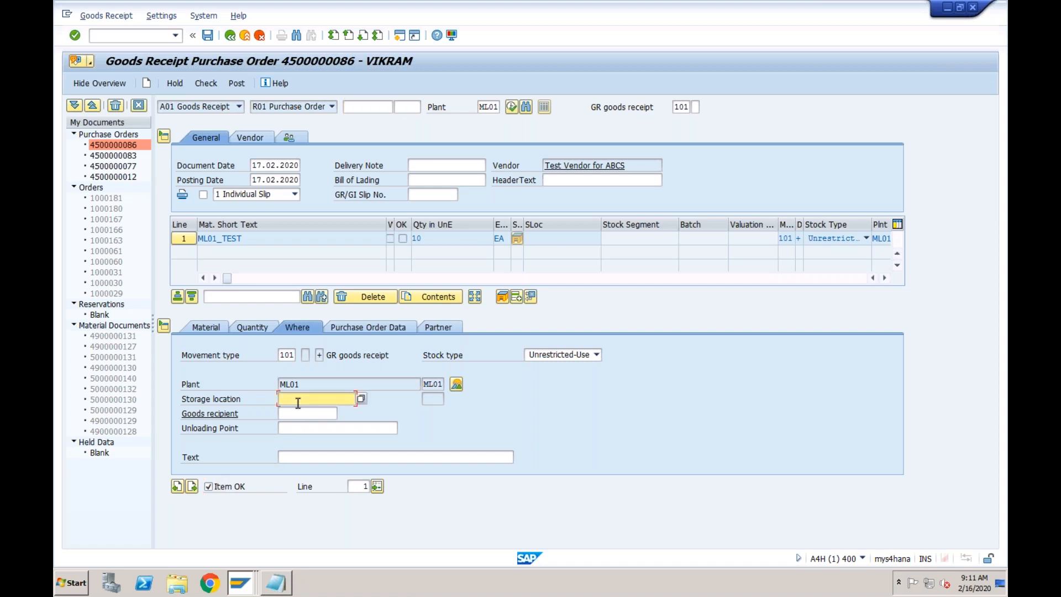
key("Down")
key("Return")
key("Return")
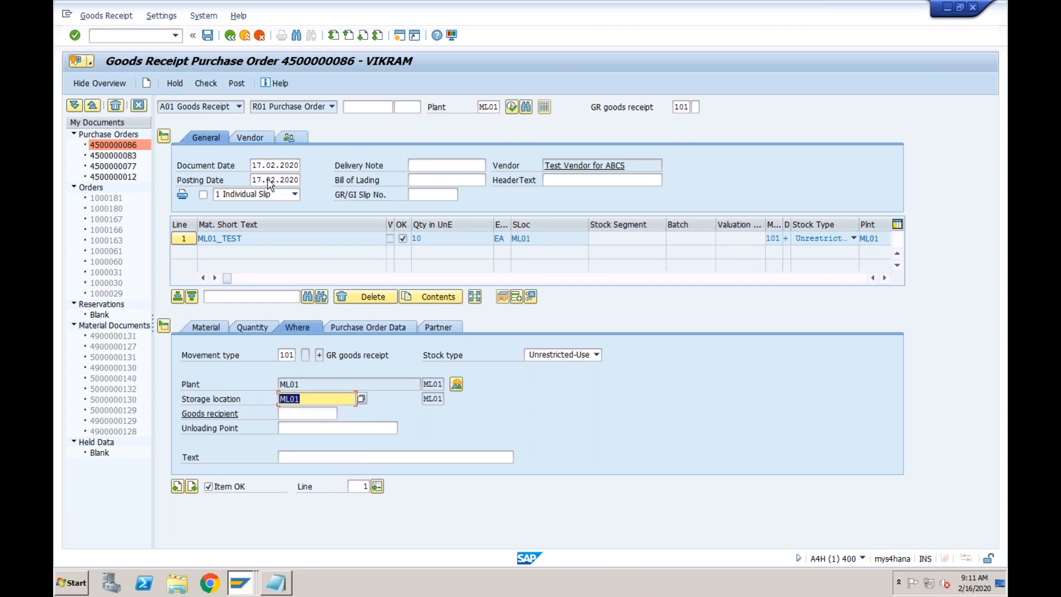
left_click(237, 84)
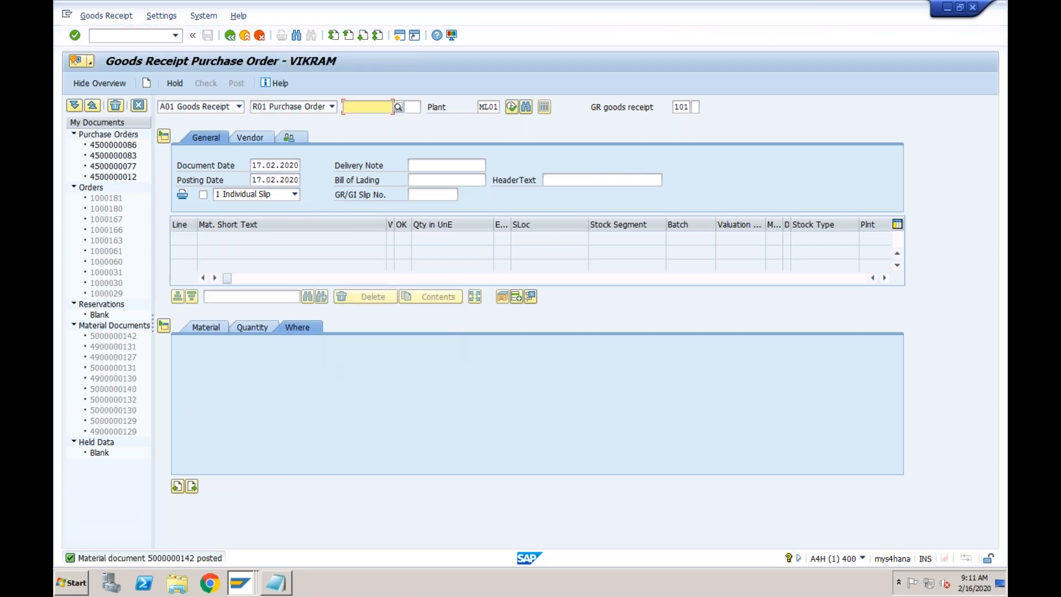
Read the posting message's details, close them and display the newly posted material document
double_click(182, 559)
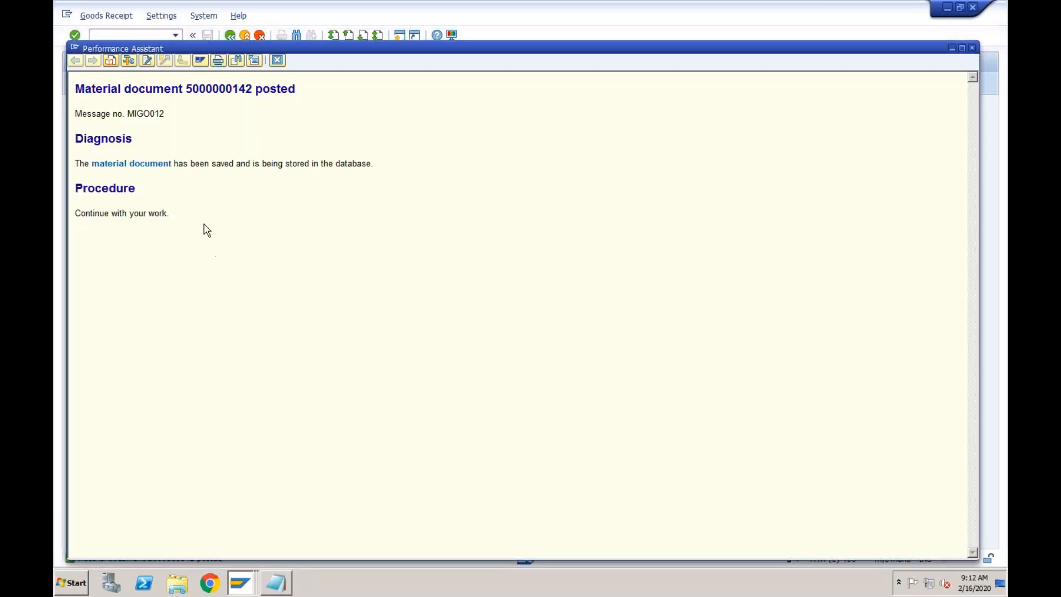
left_click(277, 60)
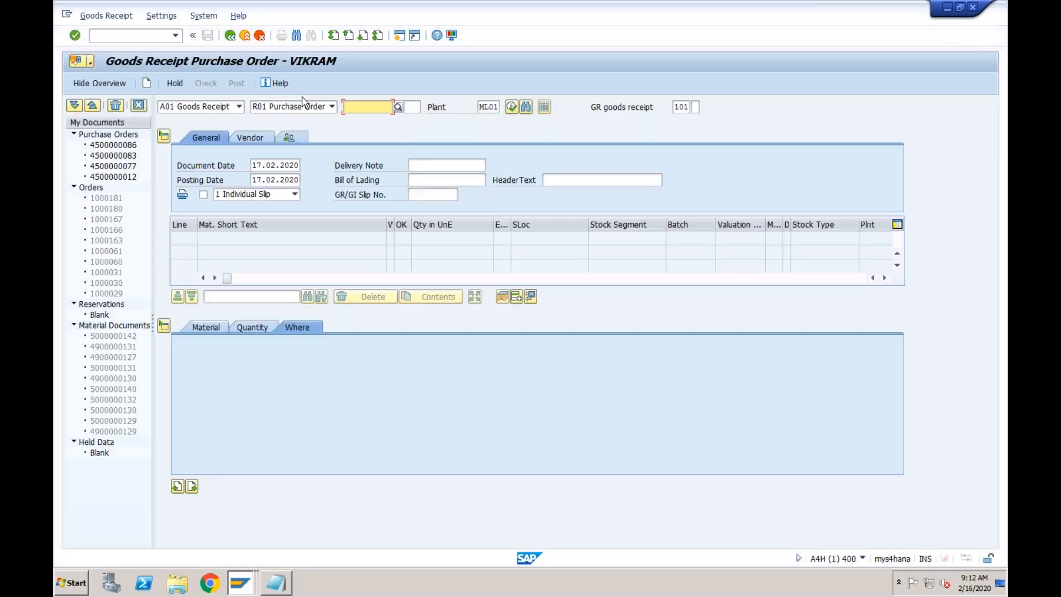
left_click(240, 107)
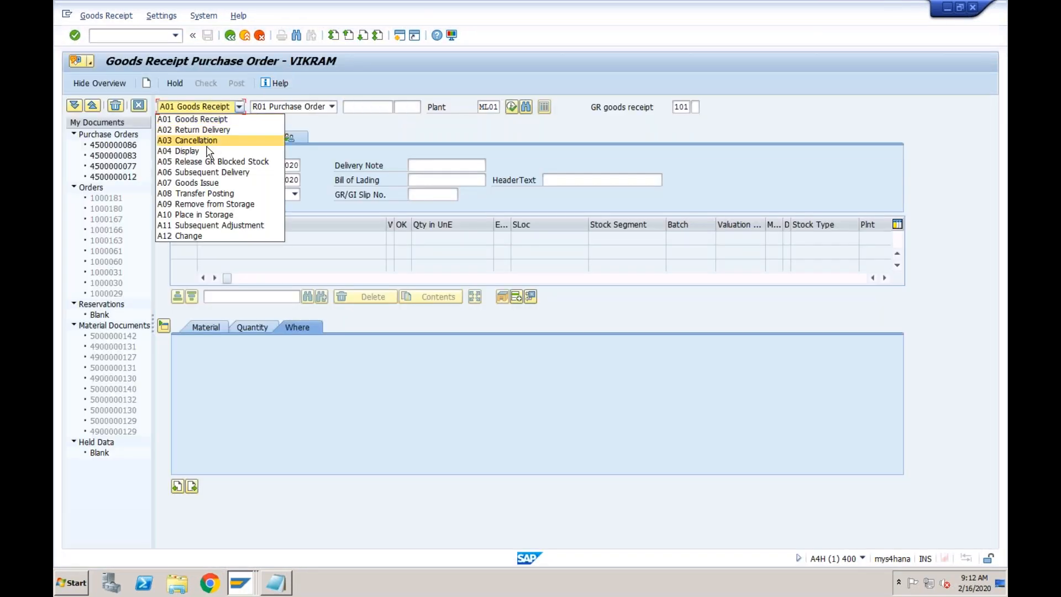
left_click(188, 151)
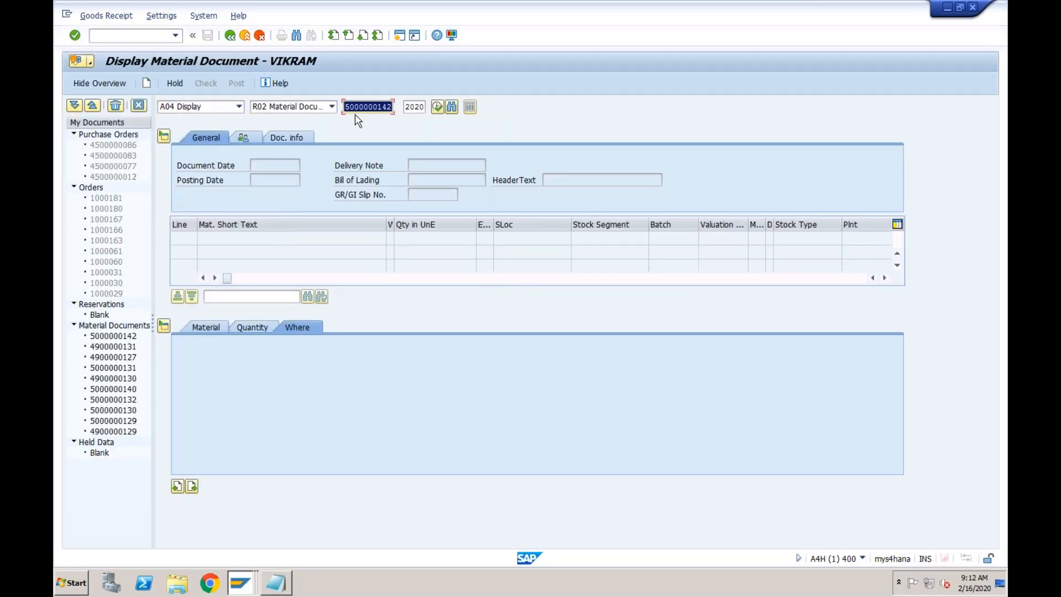
left_click(438, 107)
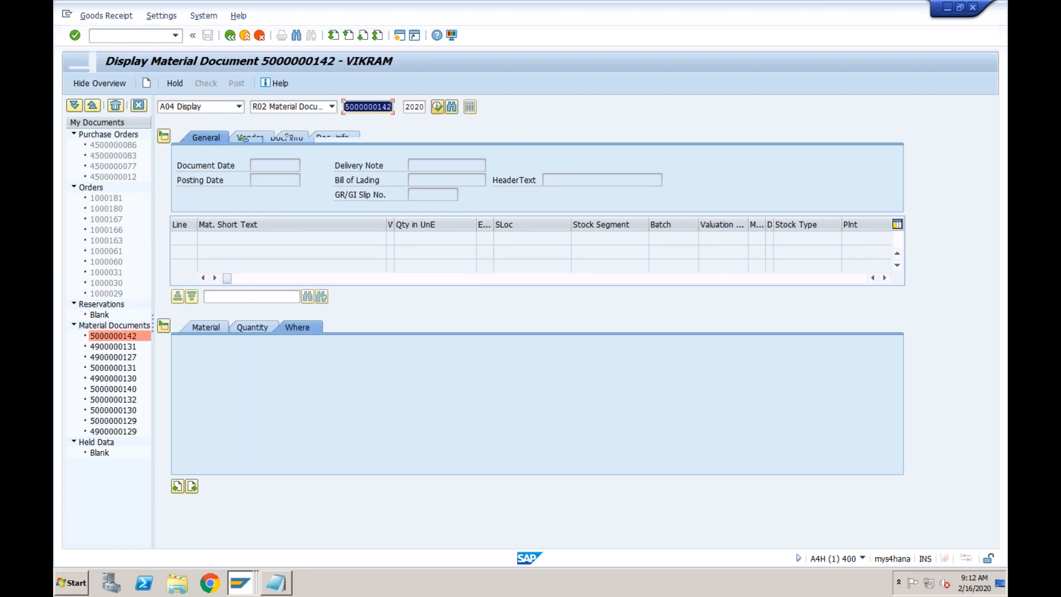
List the material document's FI documents, open its material ledger document and close the blocked-content warning
left_click(341, 138)
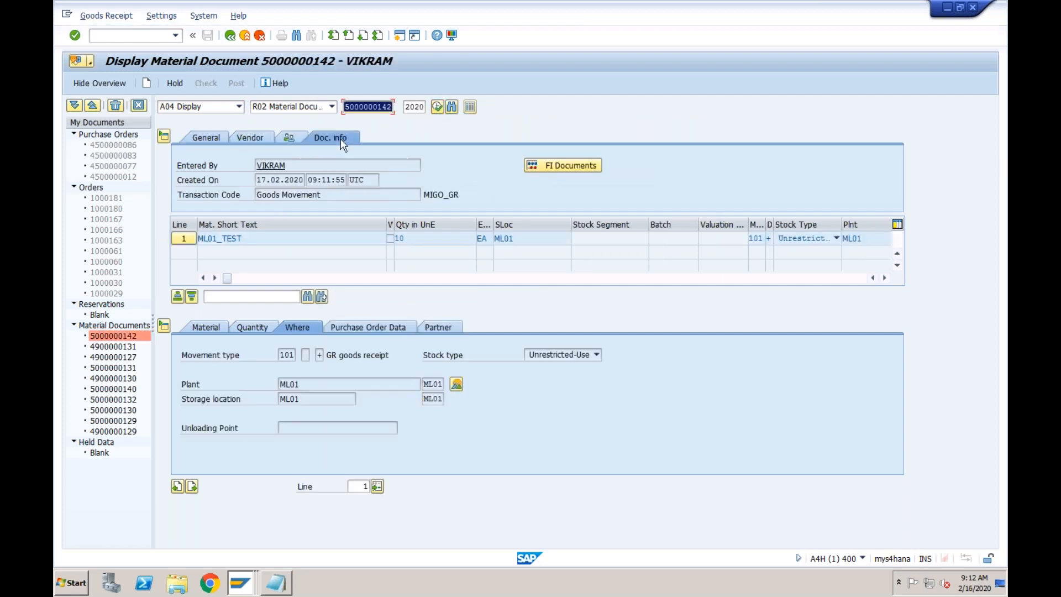
left_click(563, 164)
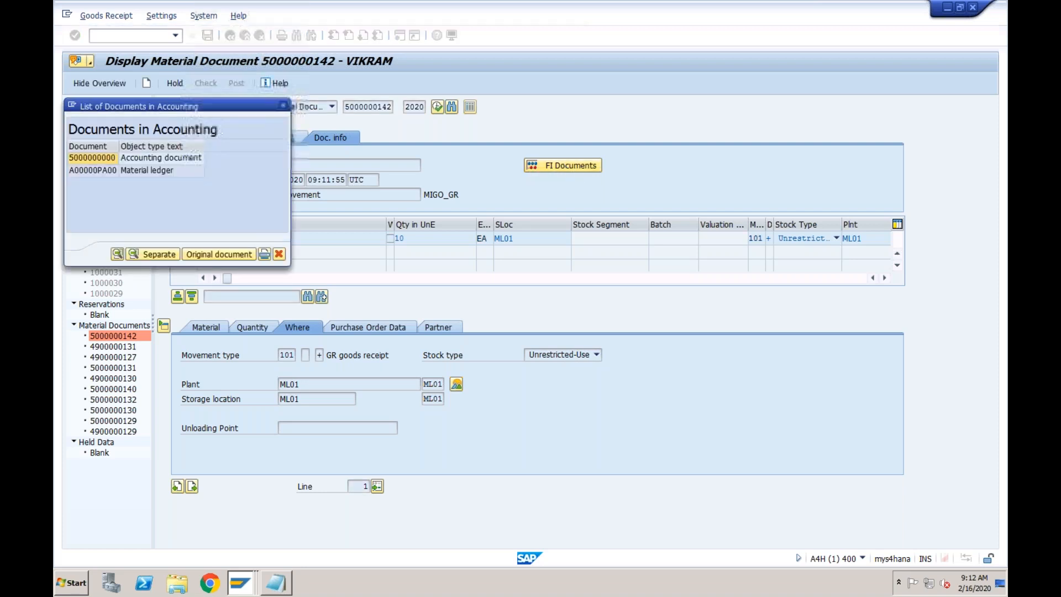
double_click(154, 172)
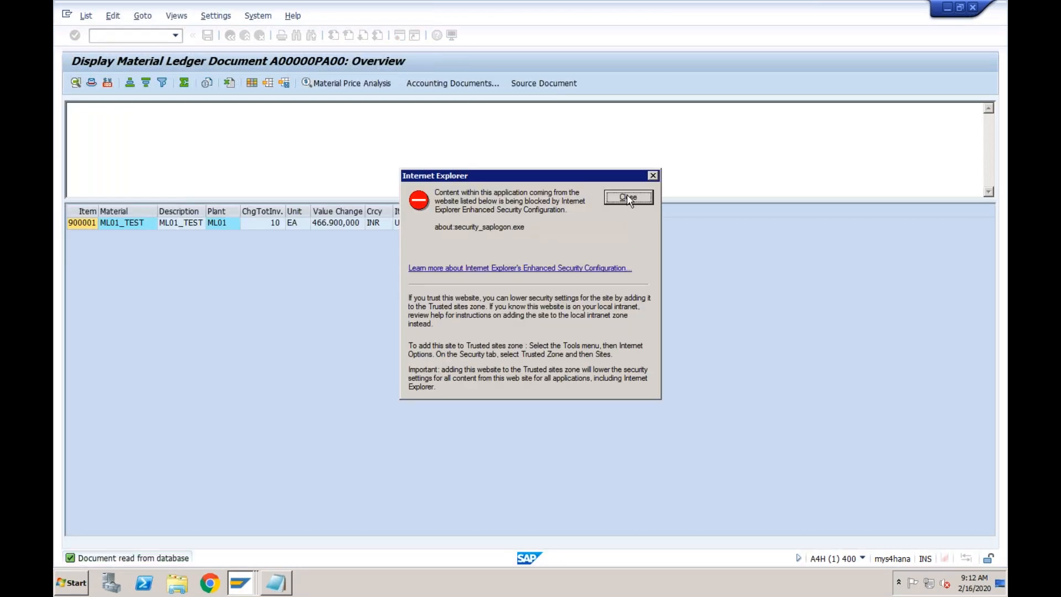
left_click(626, 195)
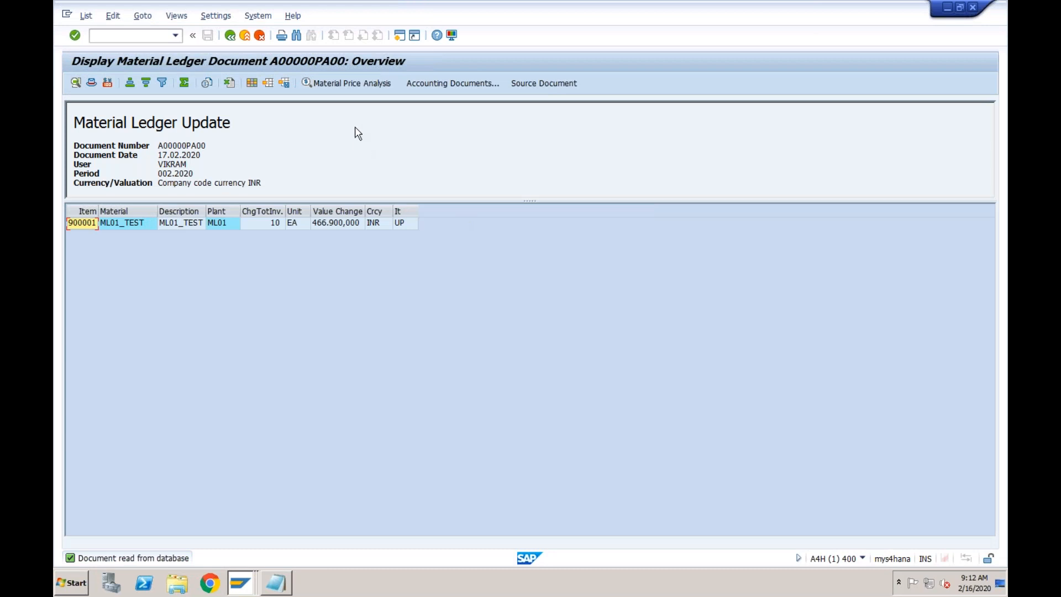
Open the Material Price Analysis for ML01_TEST from the ledger document and check which transaction code the screen uses
left_click(357, 84)
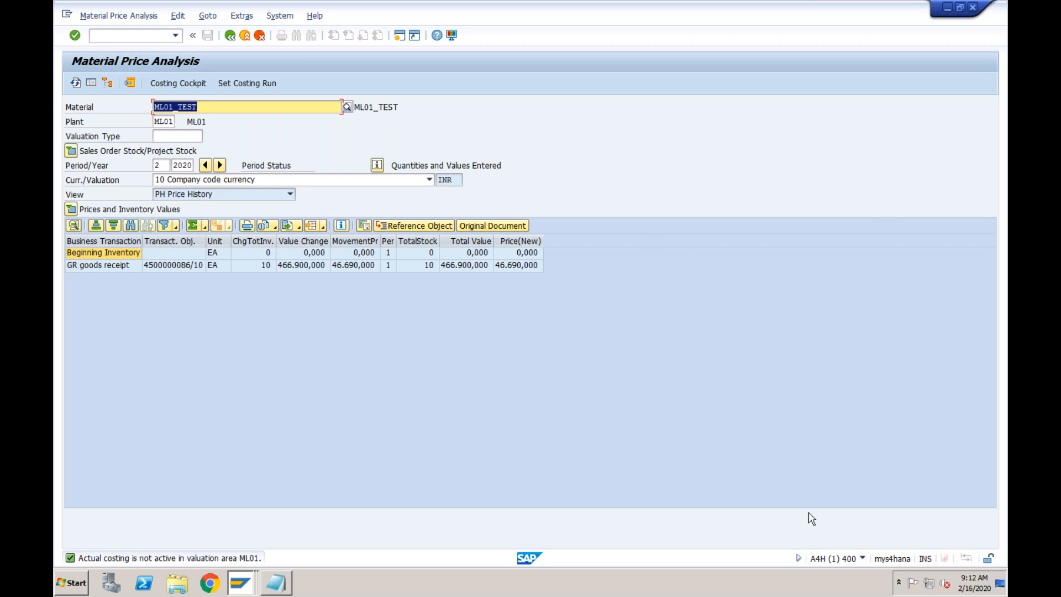
left_click(862, 558)
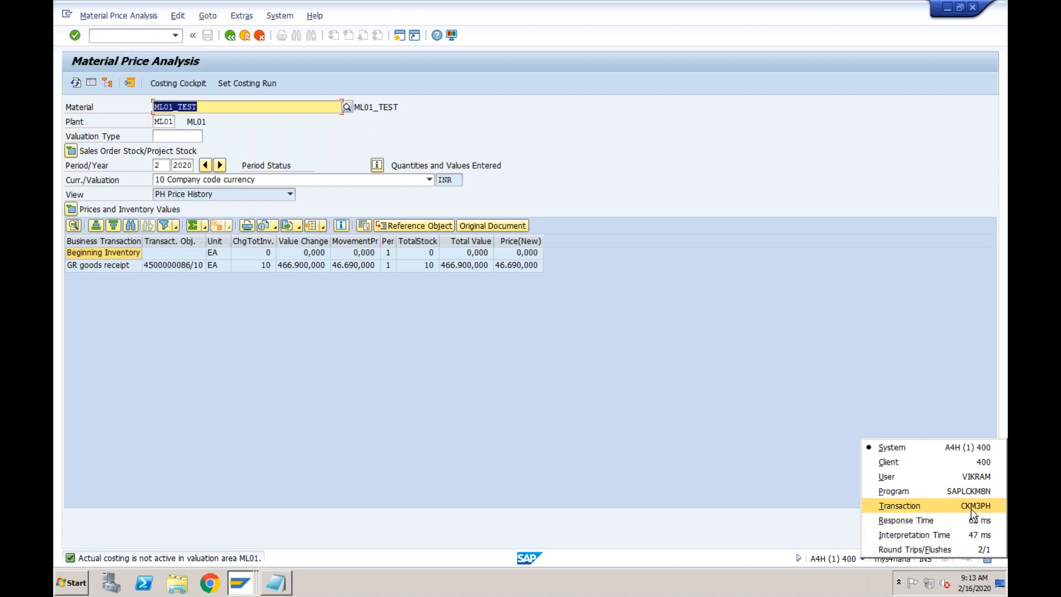
left_click(608, 407)
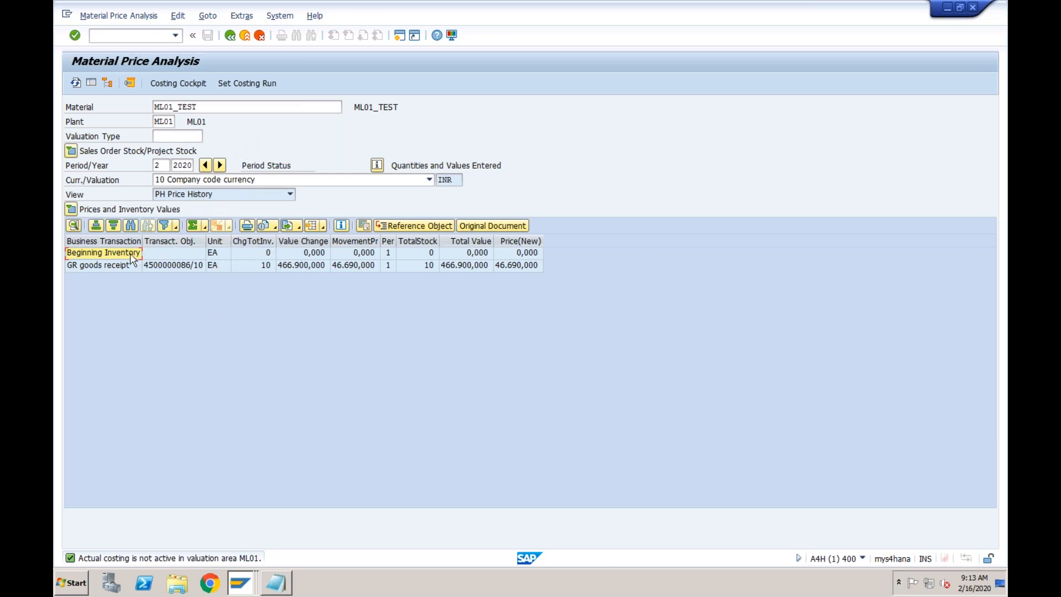
Examine the Beginning Inventory and goods receipt rows, and switch the price history's currency to 30 Group currency
left_click(301, 255)
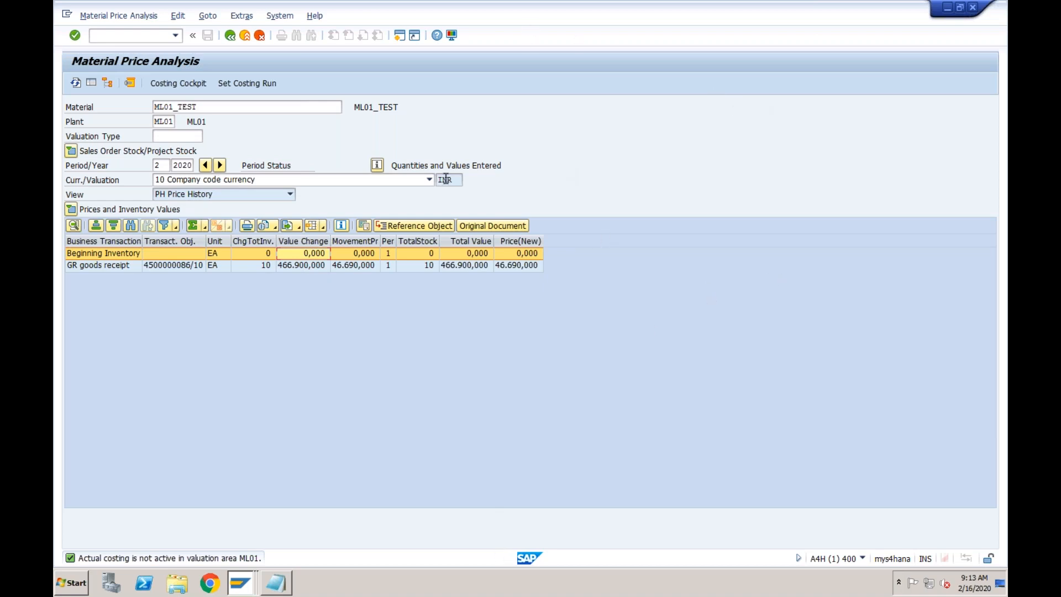
left_click(161, 166)
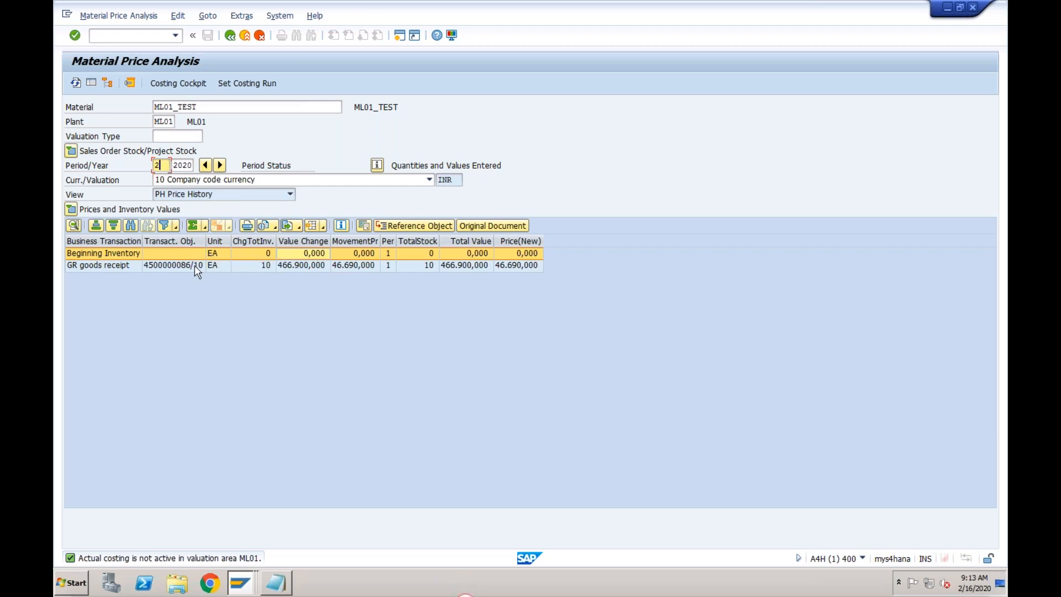
left_click(176, 267)
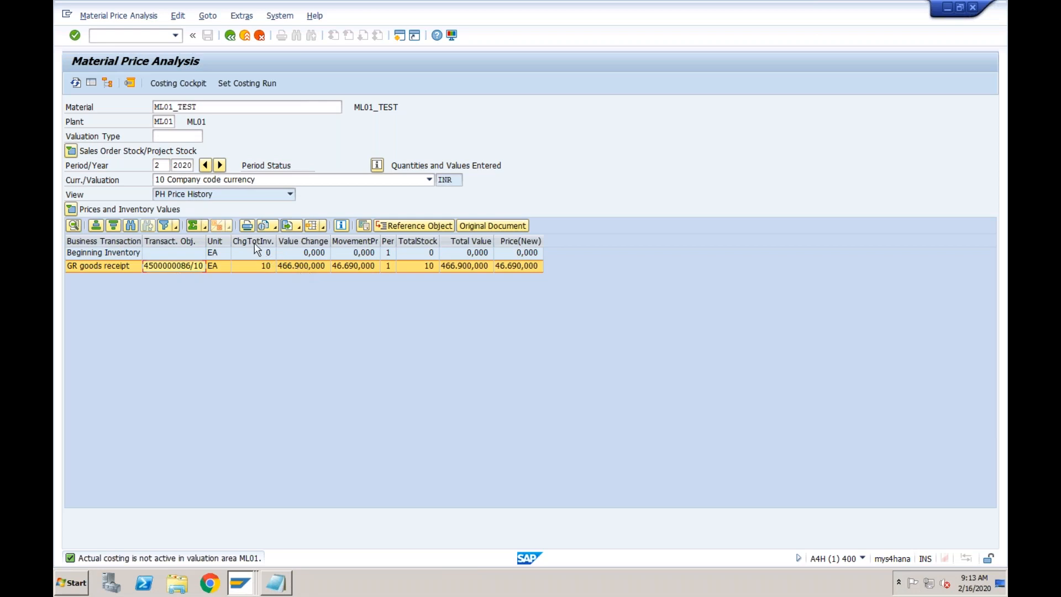
left_click(214, 180)
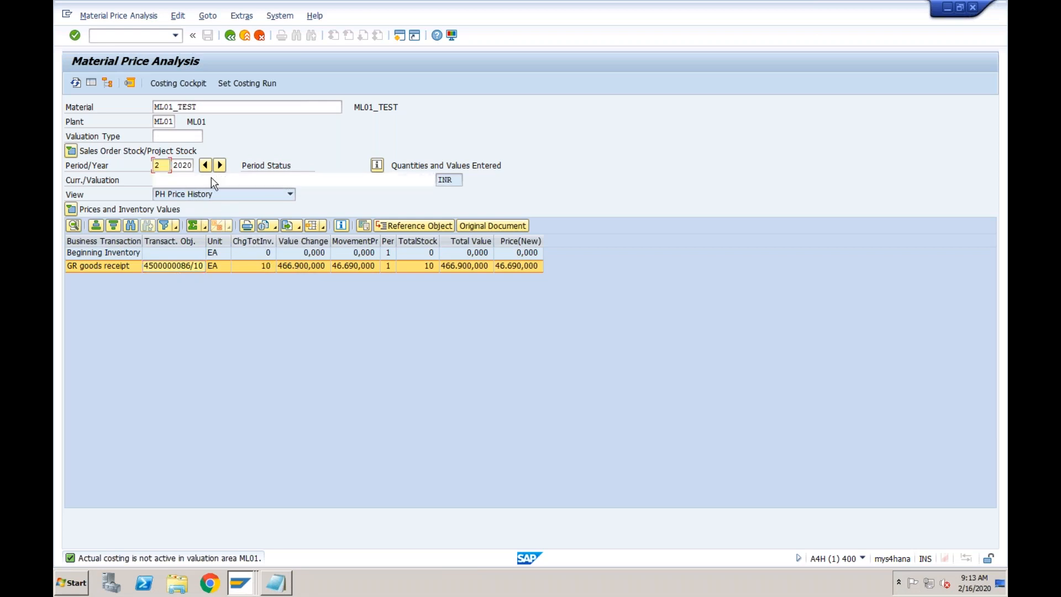
left_click(198, 203)
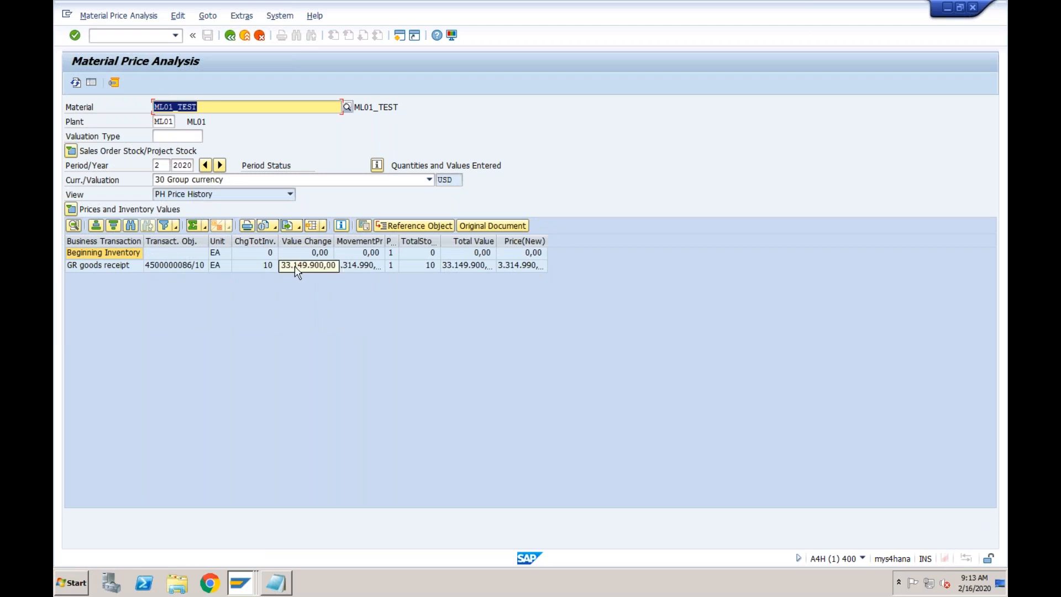
Display the price history in 40 Hard currency and check which currency options are offered
left_click(260, 183)
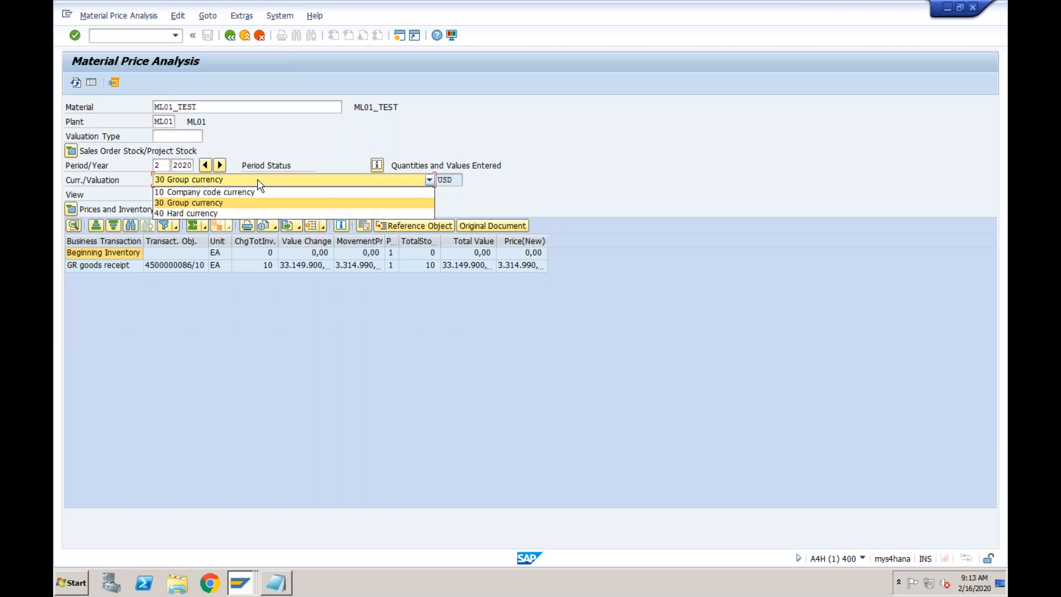
left_click(226, 212)
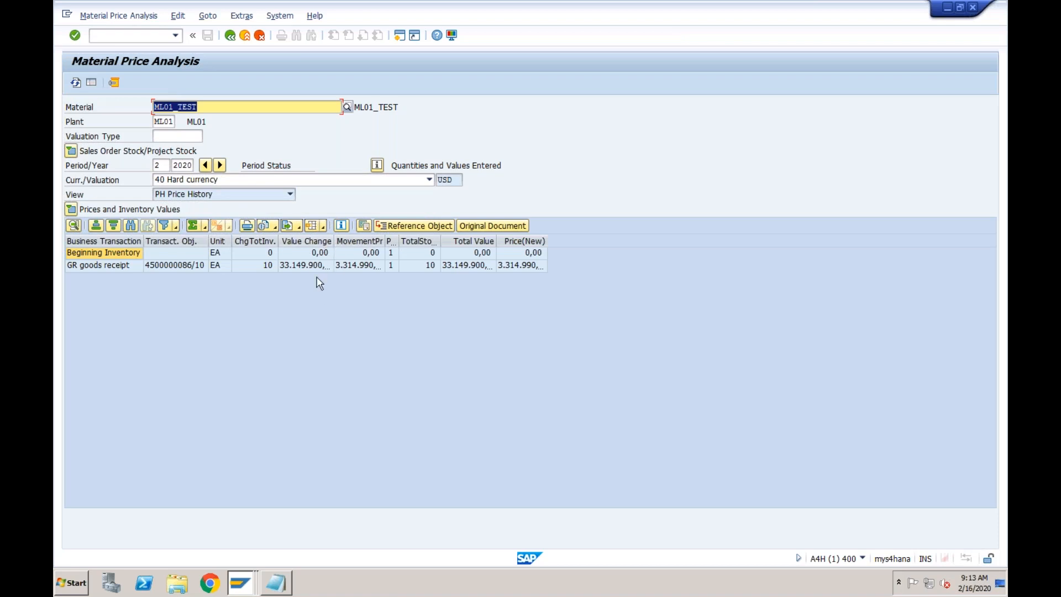
left_click(411, 180)
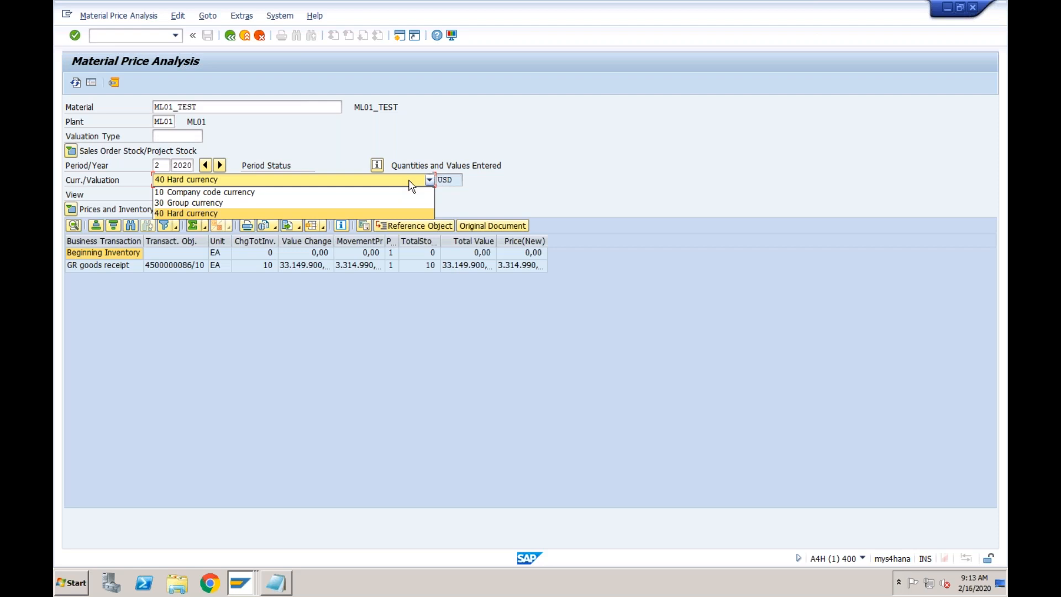
left_click(411, 185)
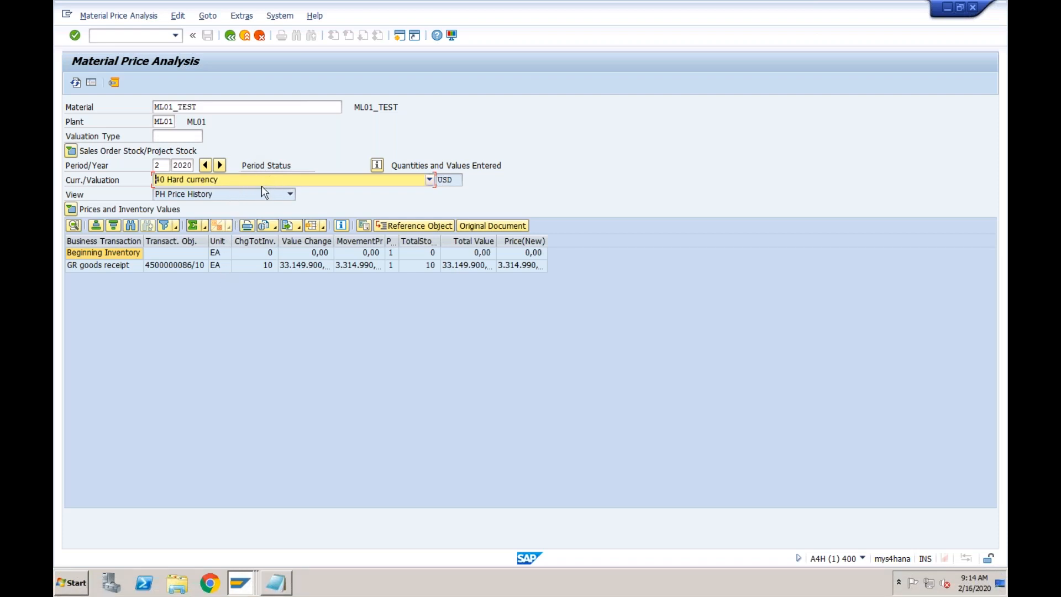
Open transaction MM03 and display material ML01_TEST's Accounting 1 view for plant ML01
left_click(143, 42)
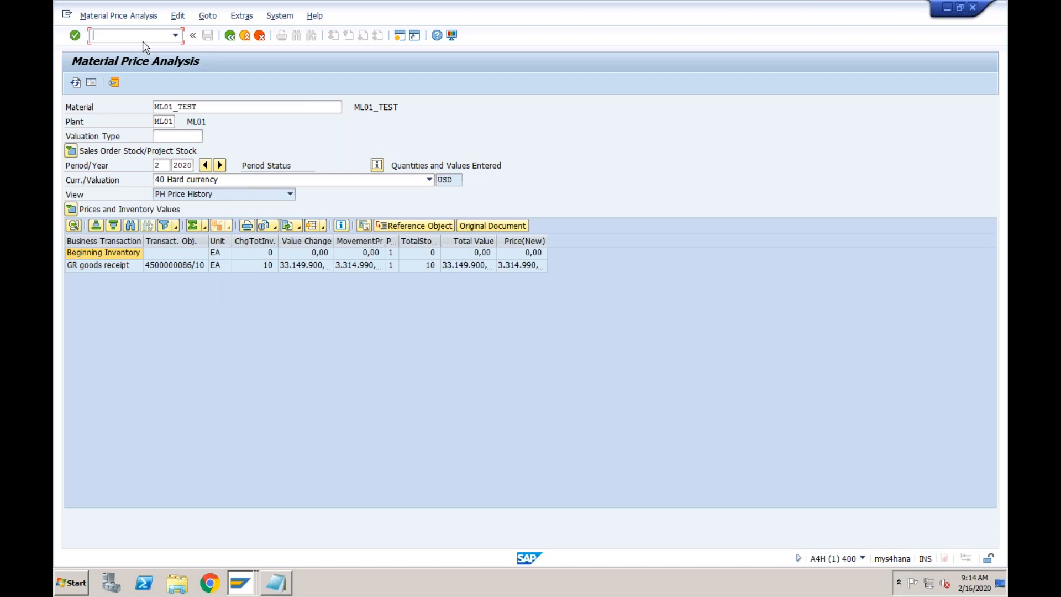
type("/nmm03")
key("Return")
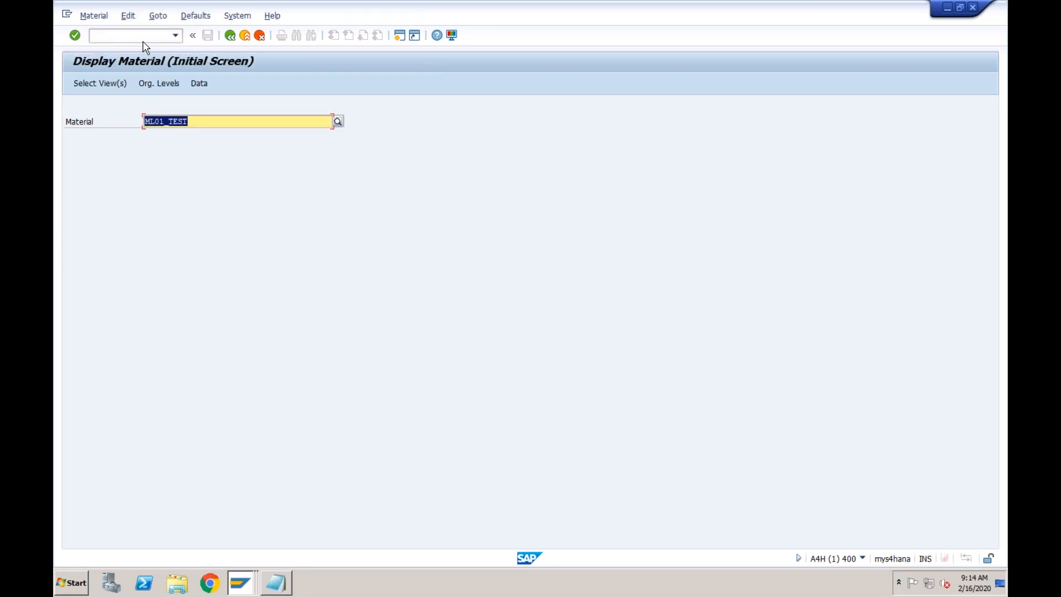
key("Return")
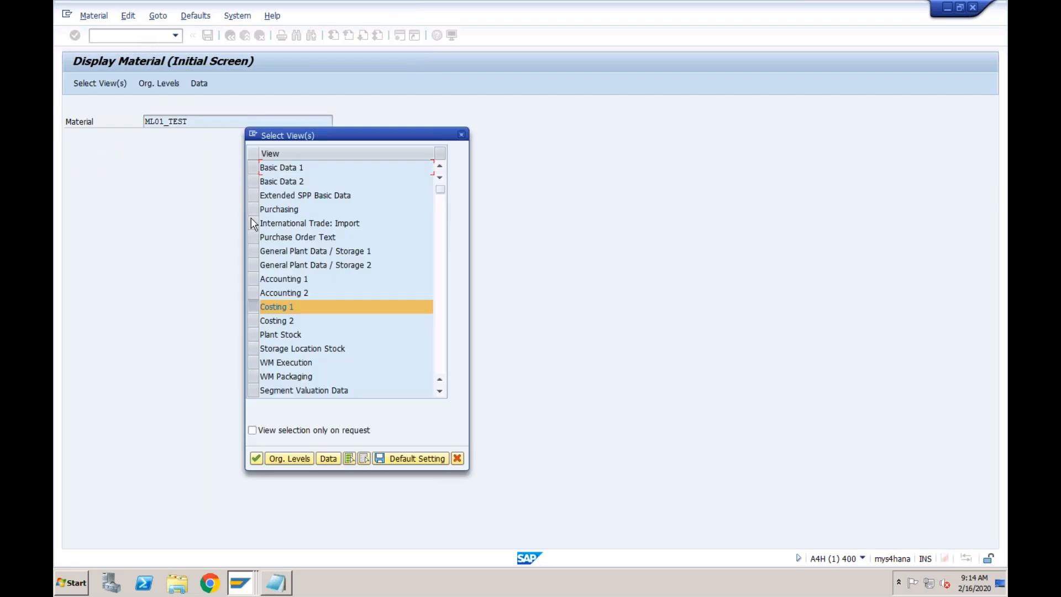
left_click(253, 280)
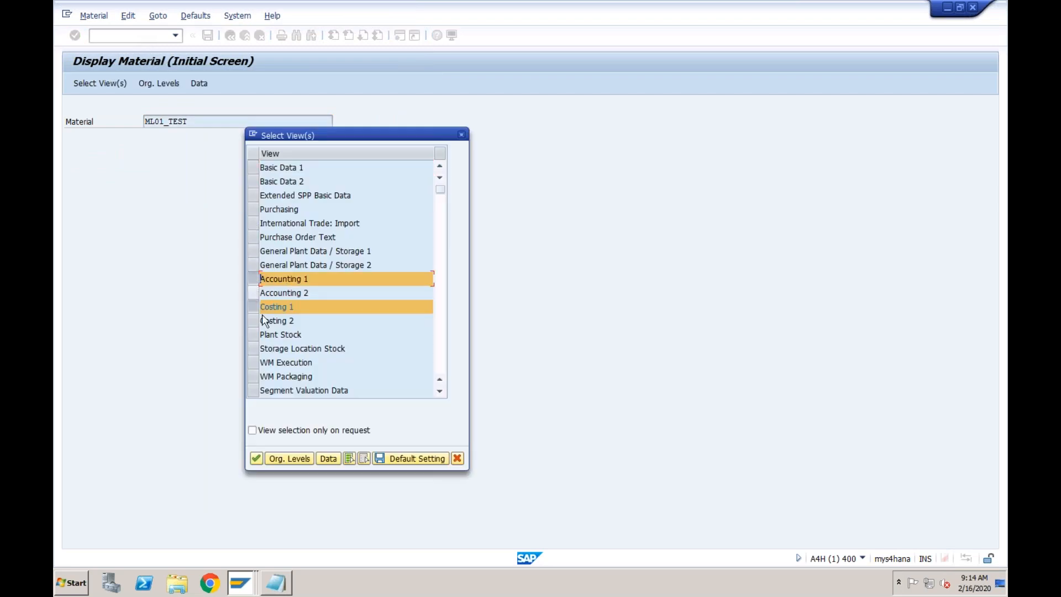
left_click(257, 458)
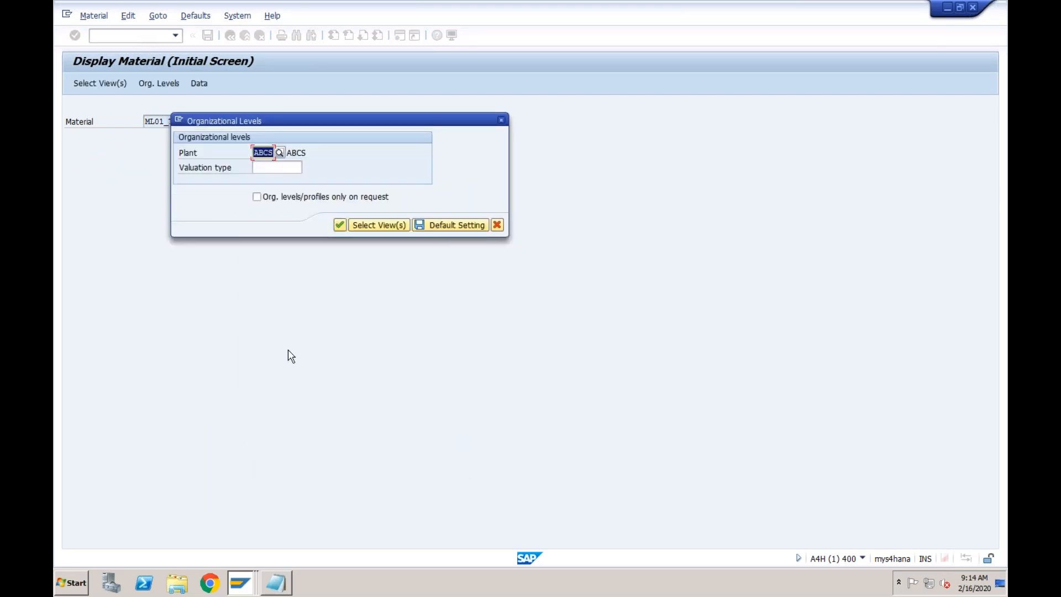
type("ml01")
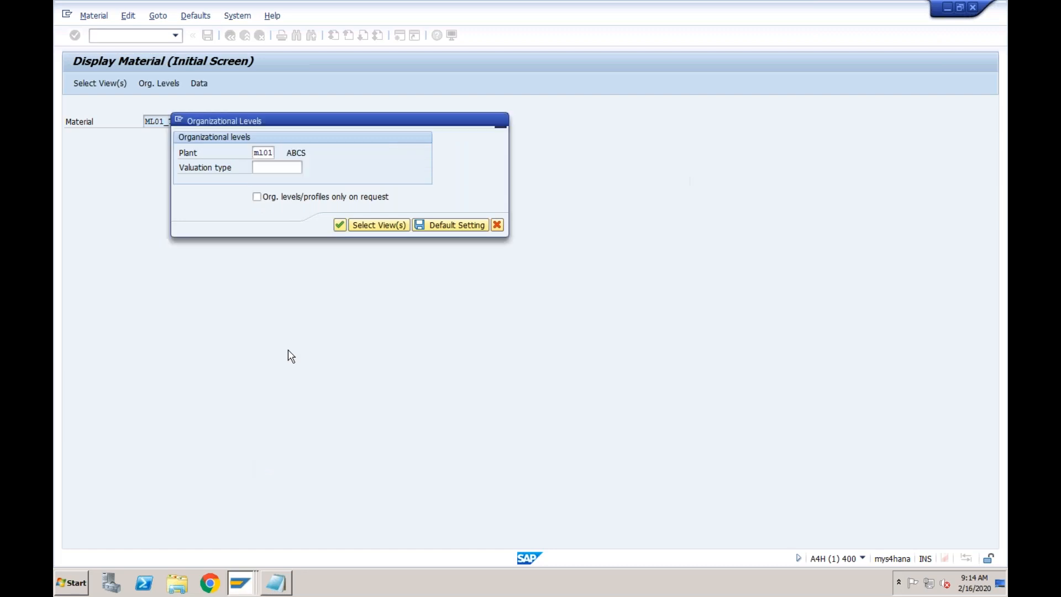
key("Return")
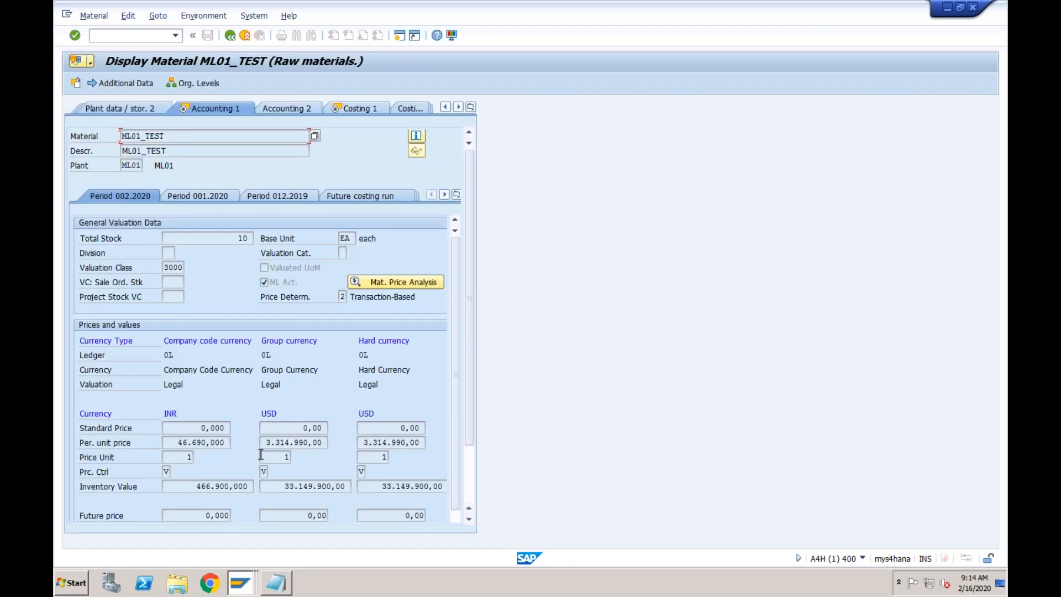
Compare ML01_TEST's periodic unit prices in company code, group and hard currency
left_click(220, 441)
left_click_drag(178, 443, 436, 442)
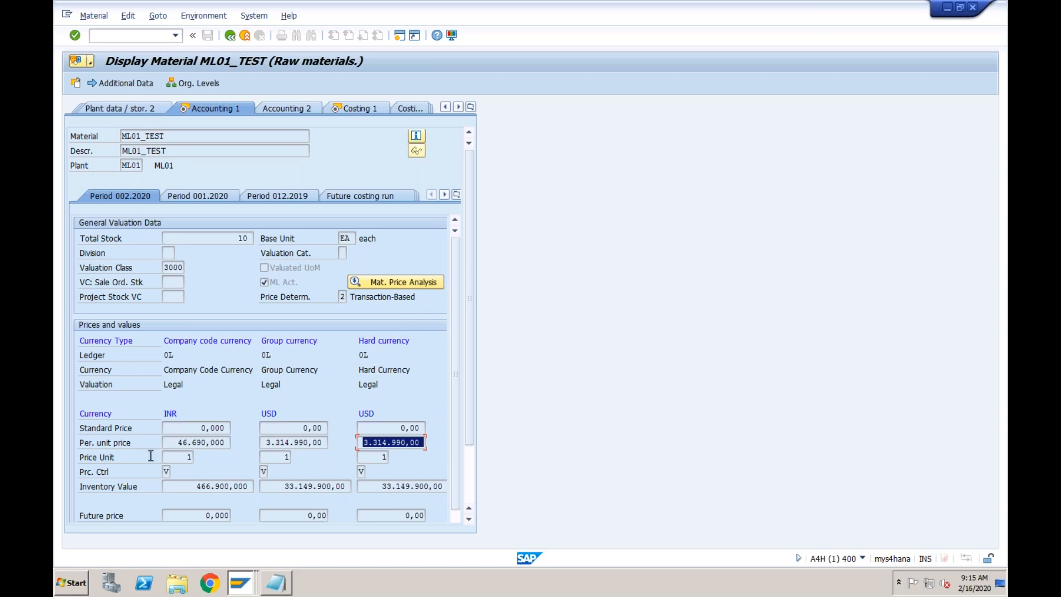
left_click(129, 446)
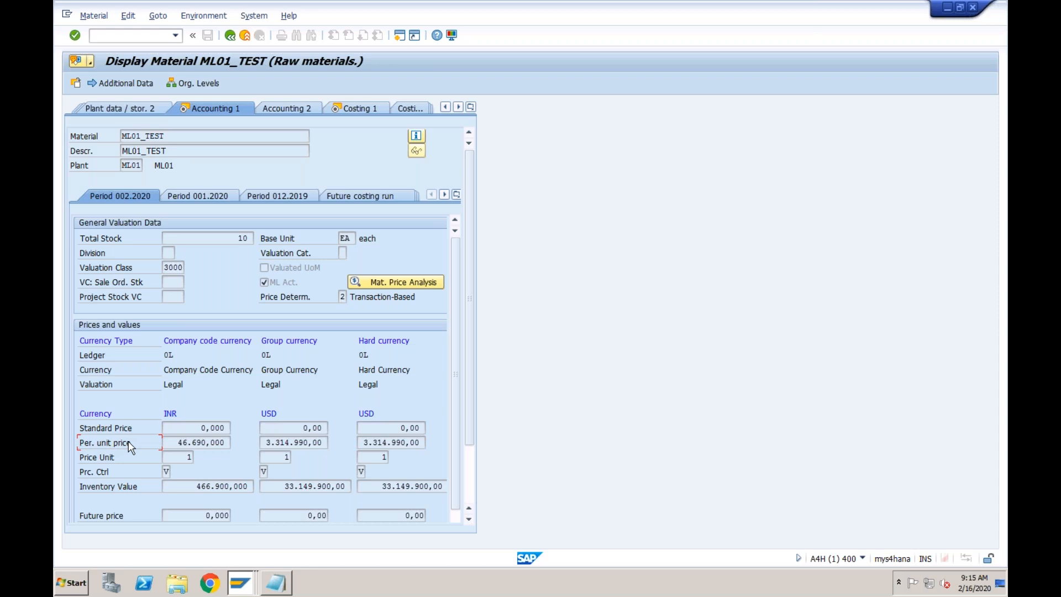
In the session showing material DESKTOP, display material RAM's Accounting 1 view for plant ABCS and check its price control
left_click(240, 584)
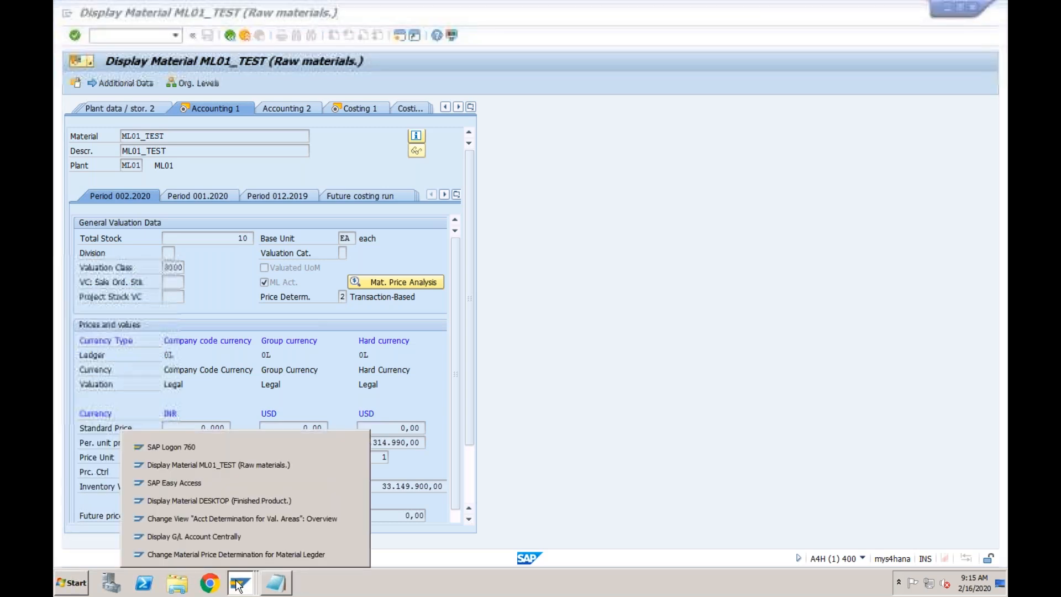
left_click(252, 501)
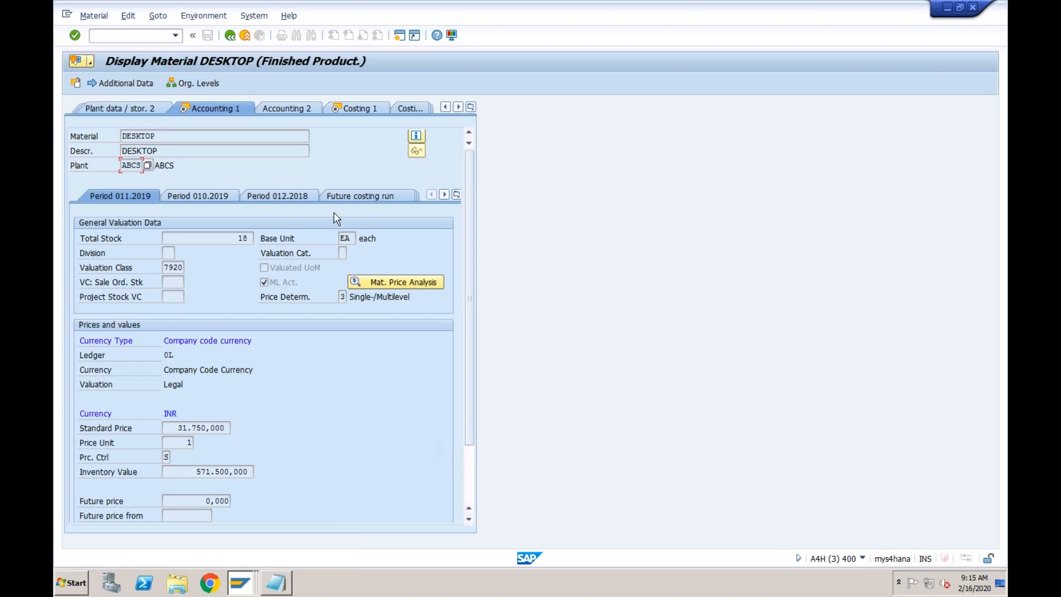
left_click(230, 36)
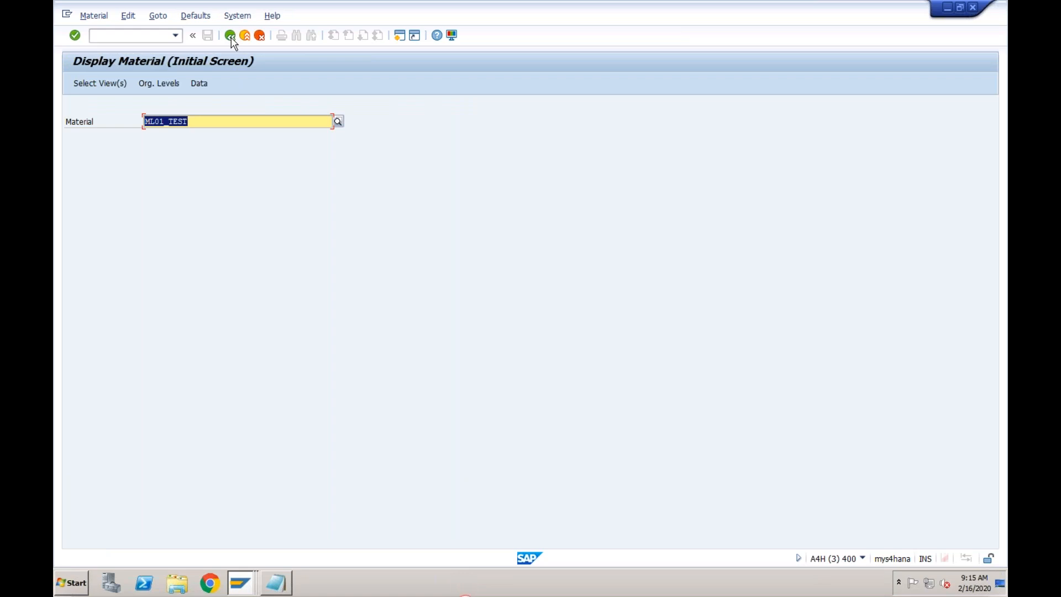
type("ra")
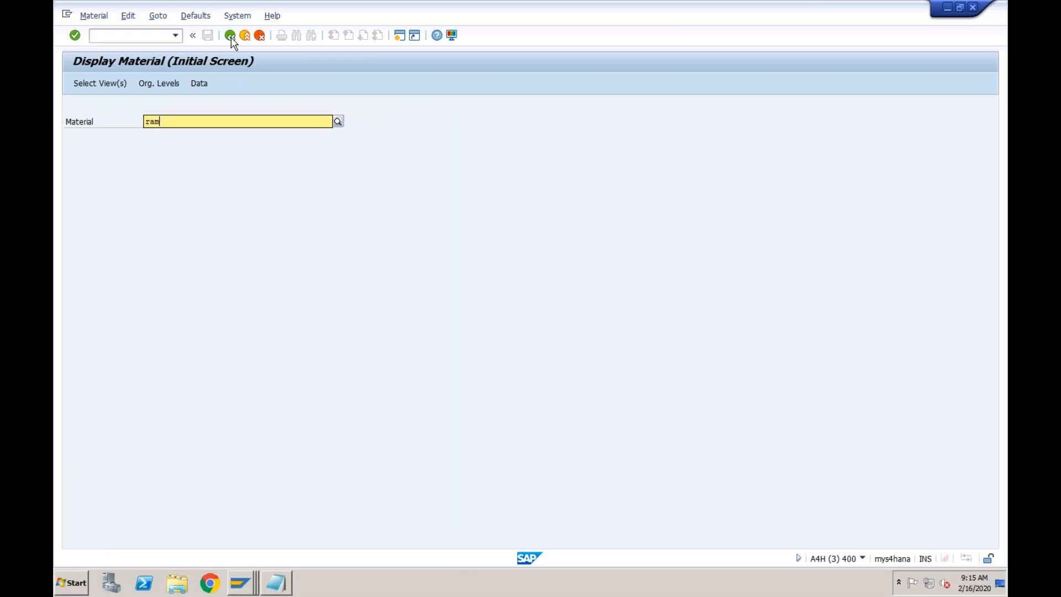
type("m")
left_click(162, 146)
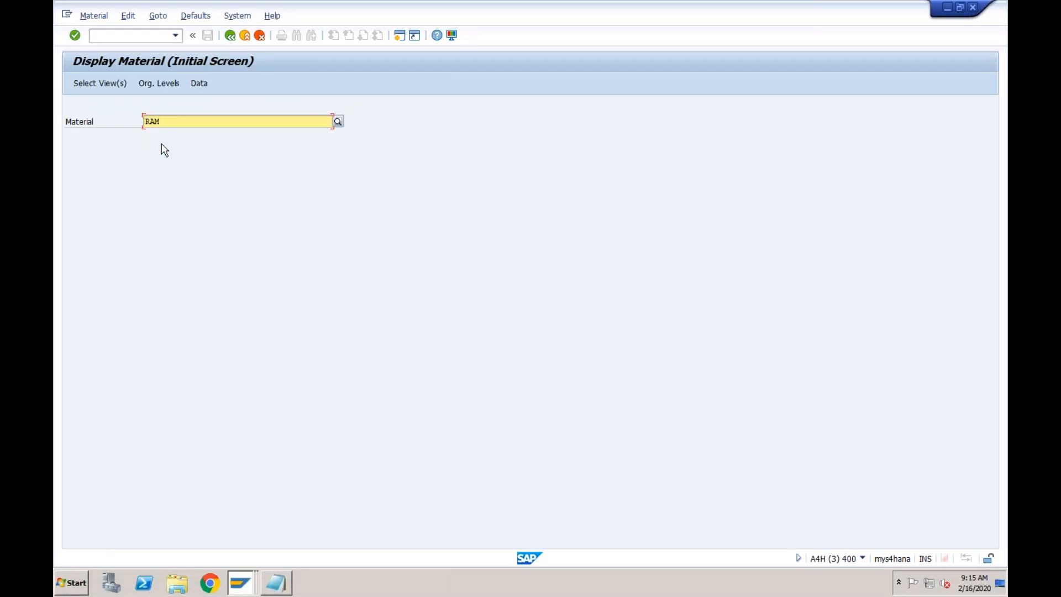
key("Return")
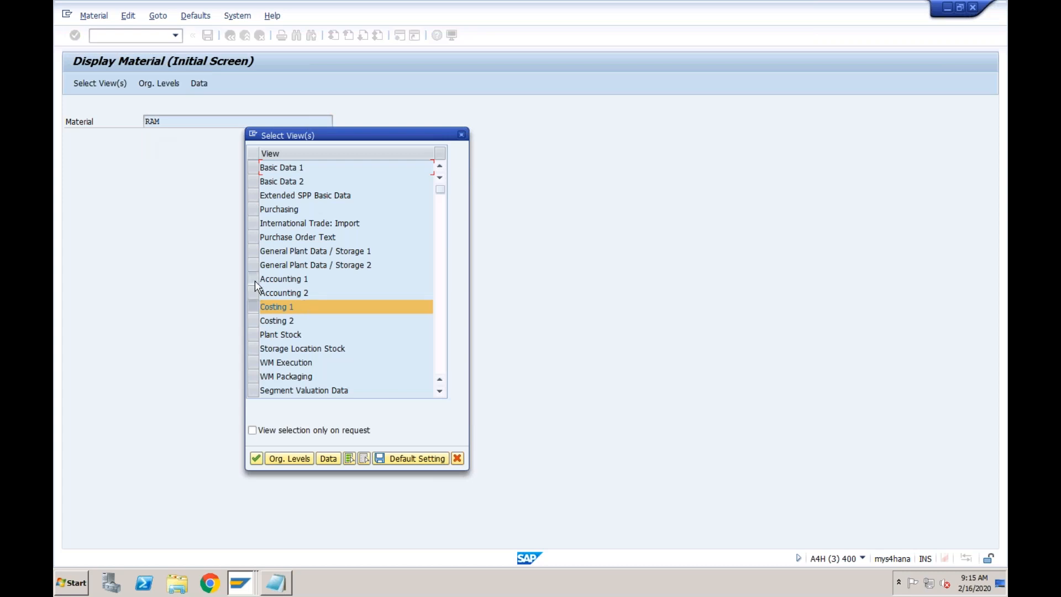
left_click(254, 280)
left_click(256, 458)
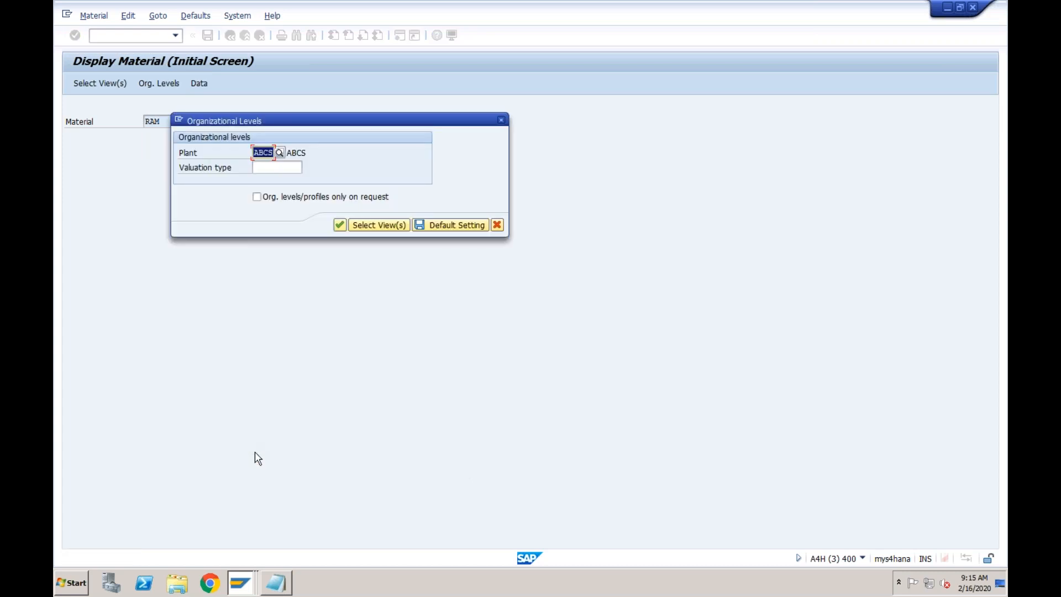
key("Return")
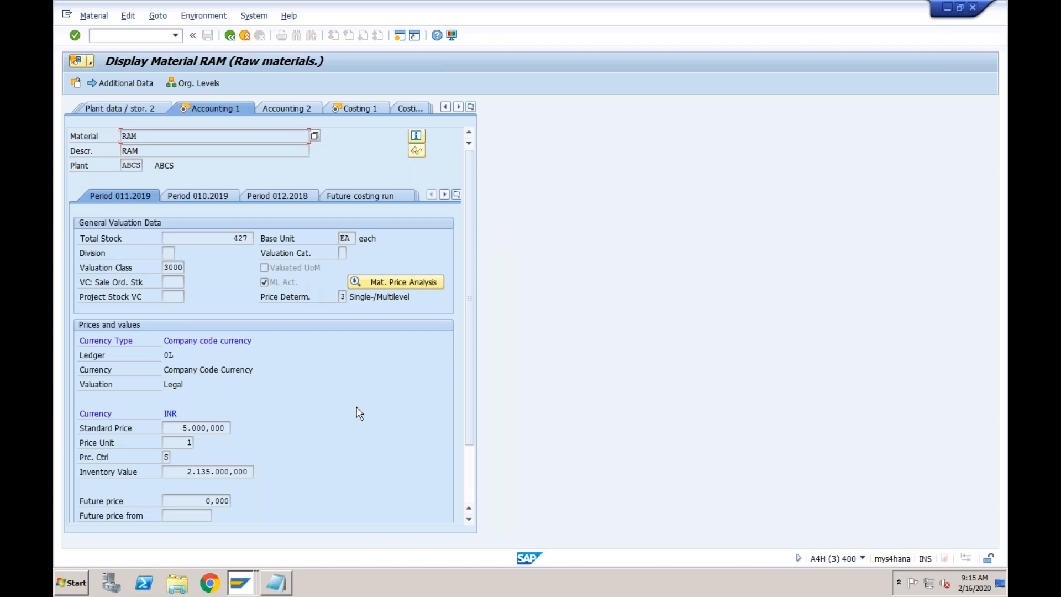
left_click(467, 470)
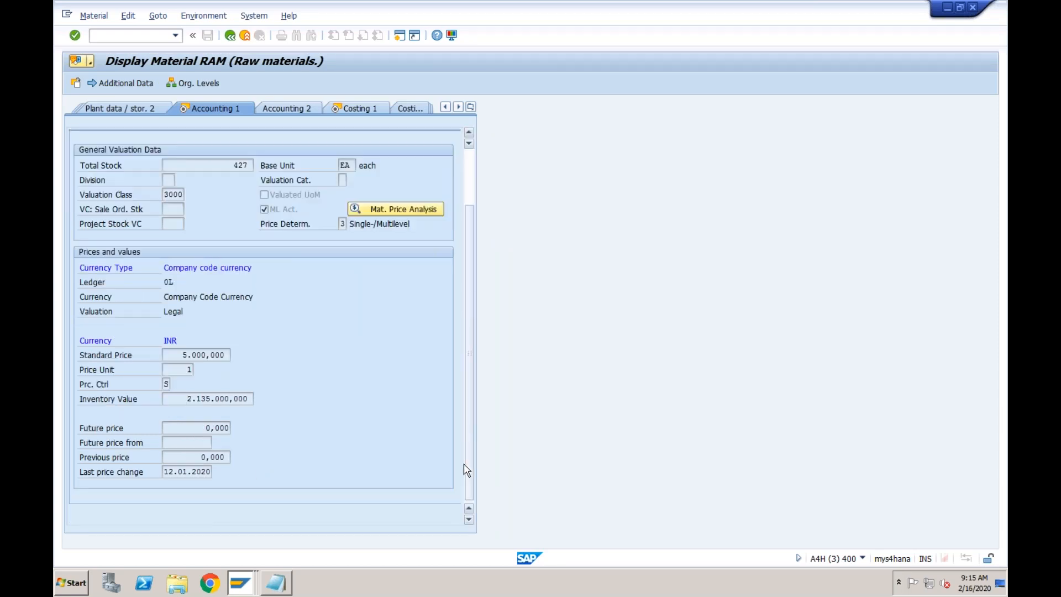
left_click(167, 383)
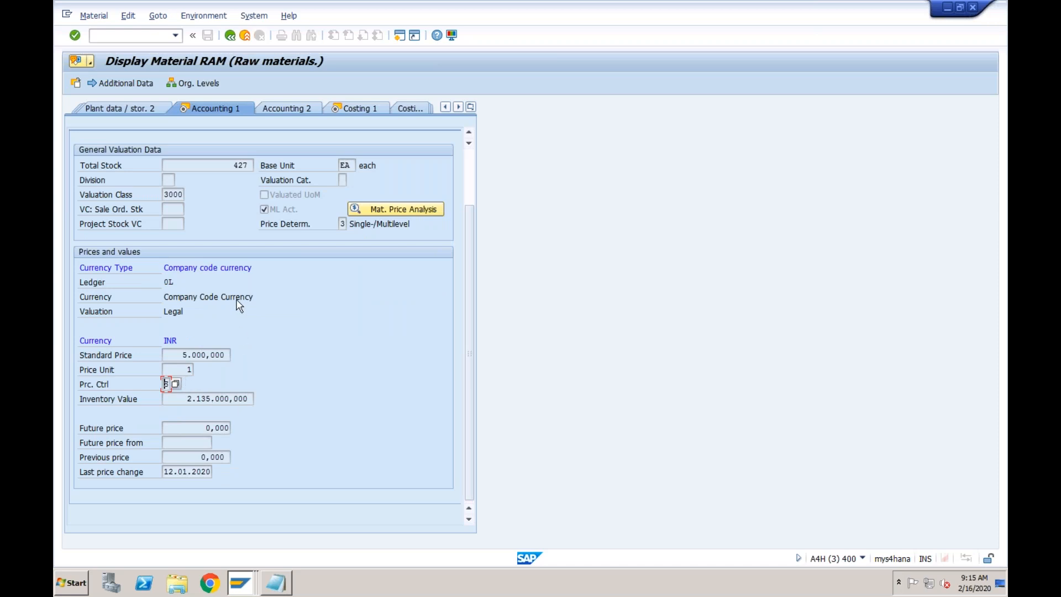
Return to the session displaying ML01_TEST and review its periodic unit price in each of the three currencies
left_click(239, 581)
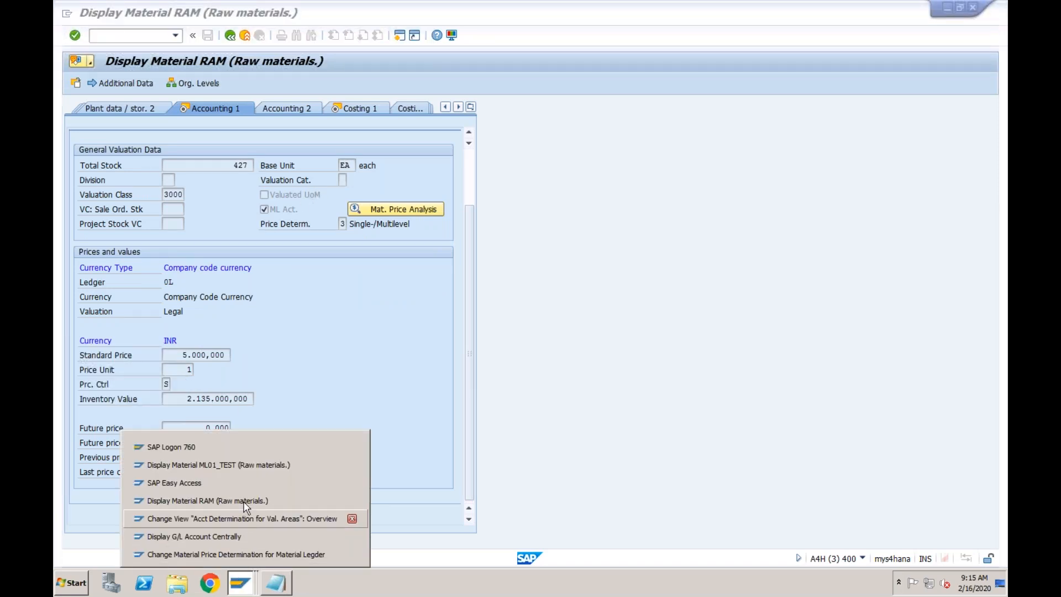
left_click(247, 465)
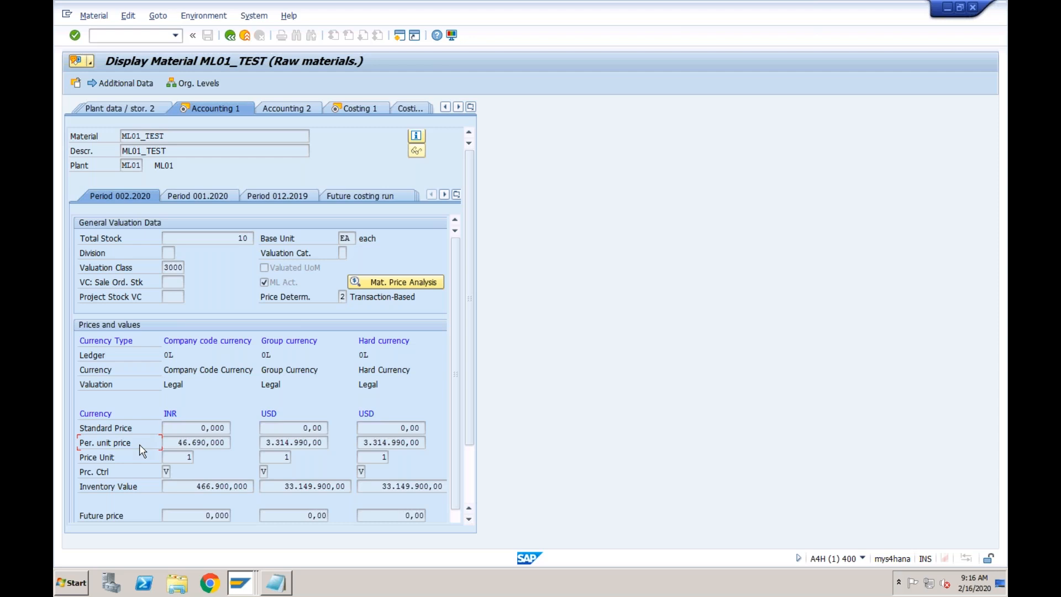
left_click_drag(175, 444, 231, 442)
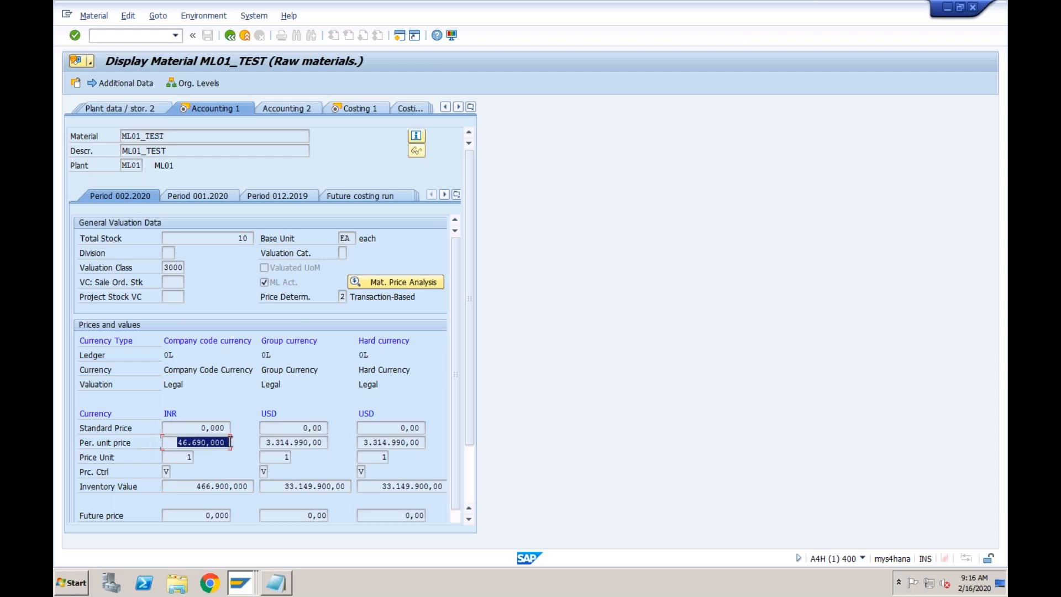
left_click(168, 138)
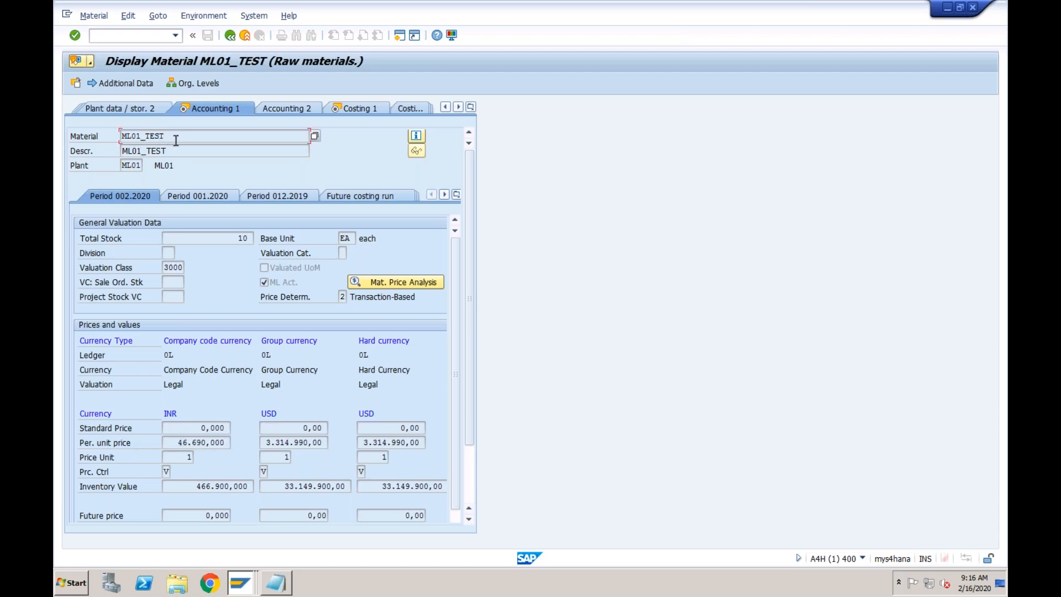
left_click(177, 442)
left_click_drag(263, 441, 422, 442)
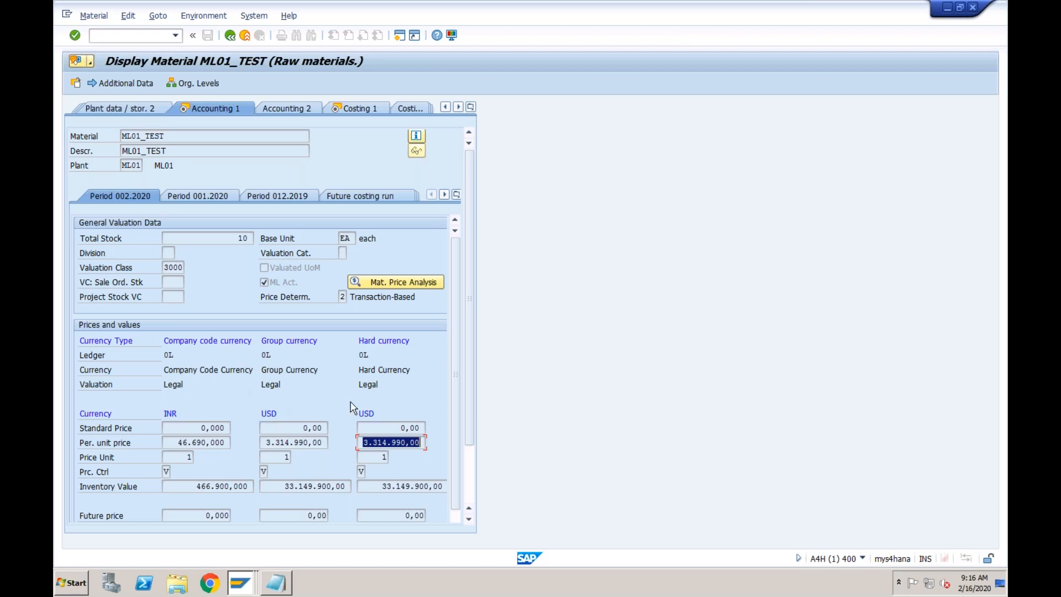
Switch to the Notepad notes and append "(Upto 3 currencies)" to the line on material valuation in multiple currencies
left_click(285, 581)
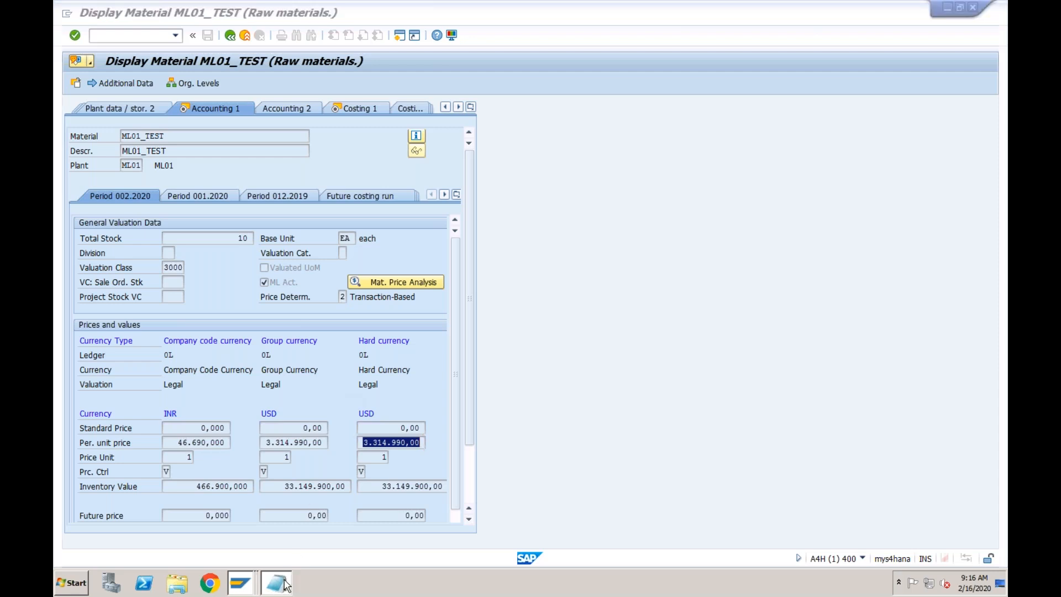
left_click(321, 180)
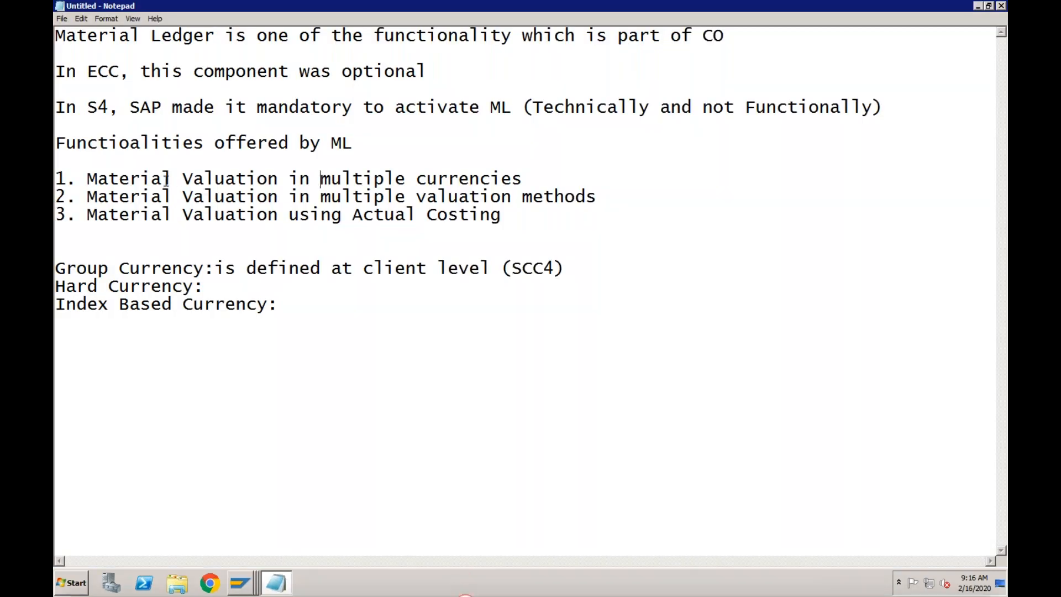
left_click_drag(59, 176, 522, 178)
left_click(531, 179)
type("(Upt")
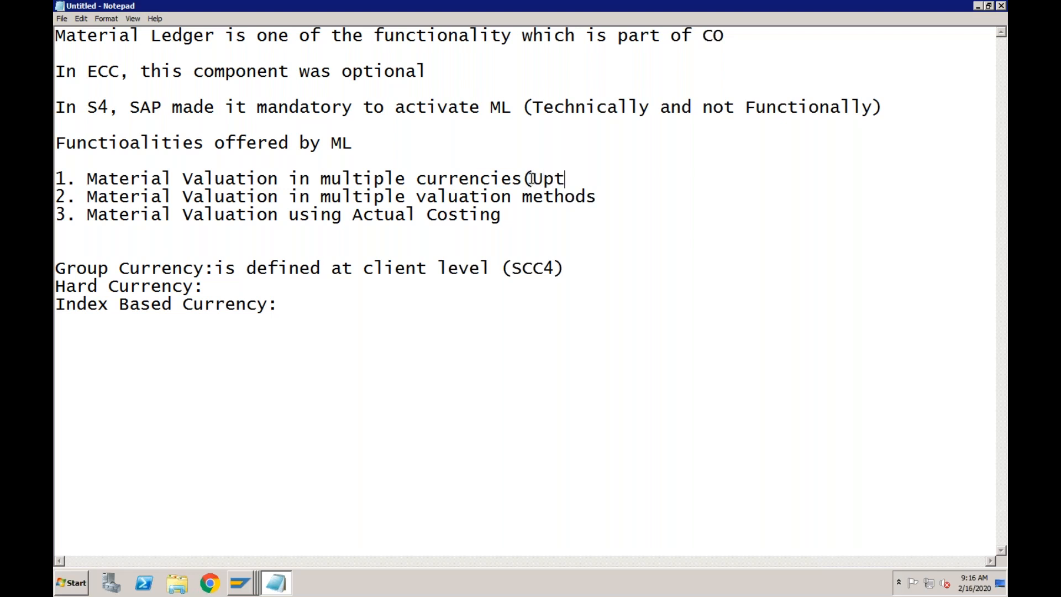
type("o 3 currencies")
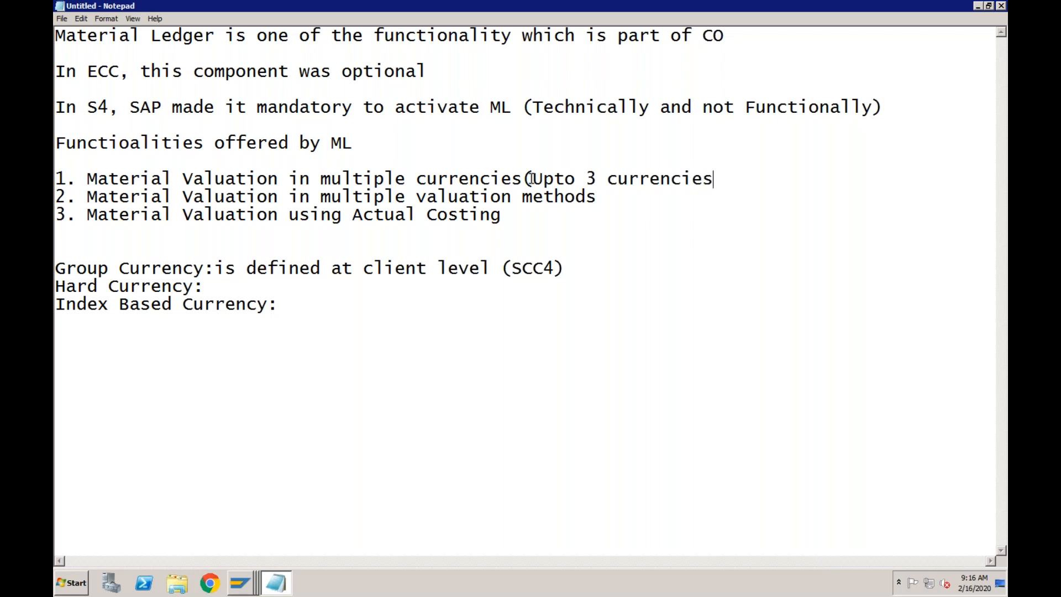
type(")")
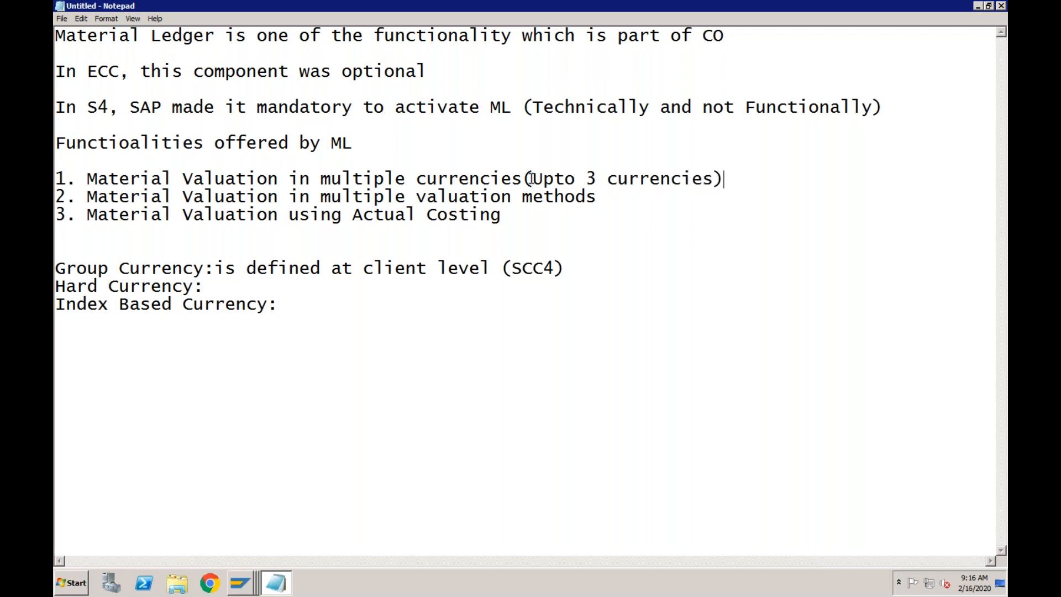